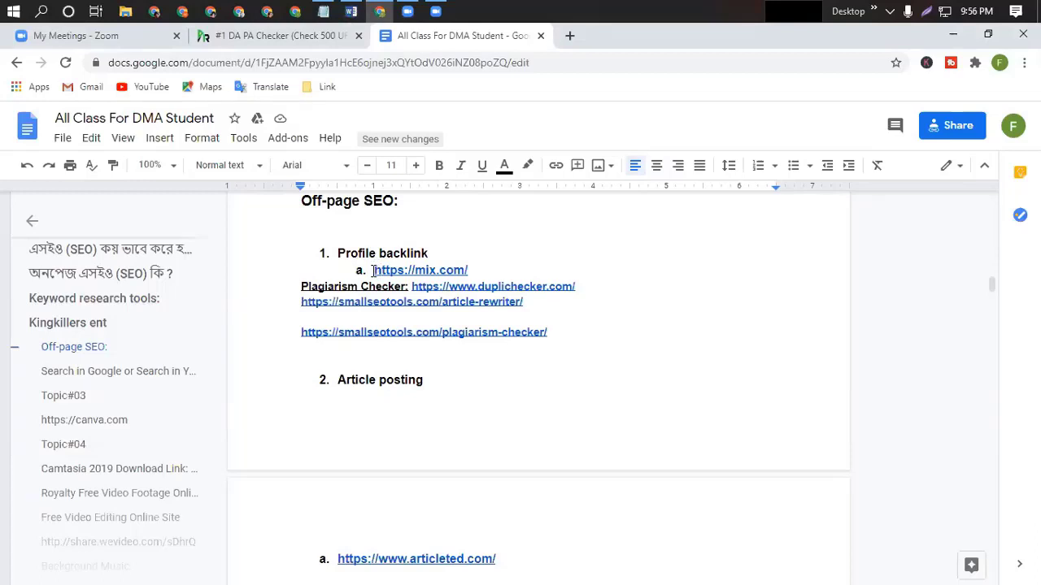
pyautogui.moveTo(372, 271); pyautogui.dragTo(472, 270)
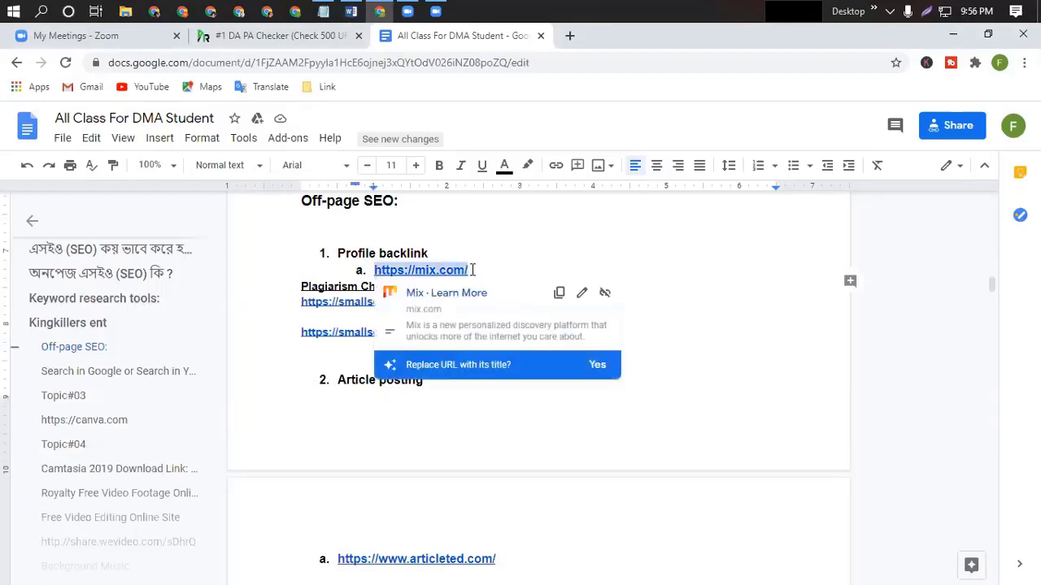
pyautogui.click(560, 294)
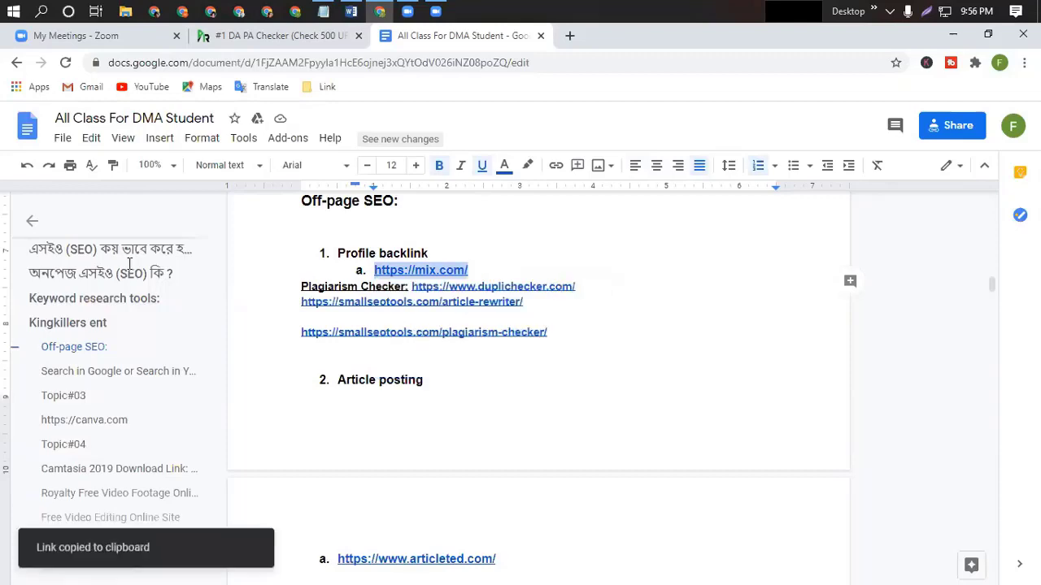
pyautogui.click(569, 35)
# Load mix.com in the new tab and scroll through its landing page and sign-up options.
pyautogui.hotkey('ctrl', 'v')
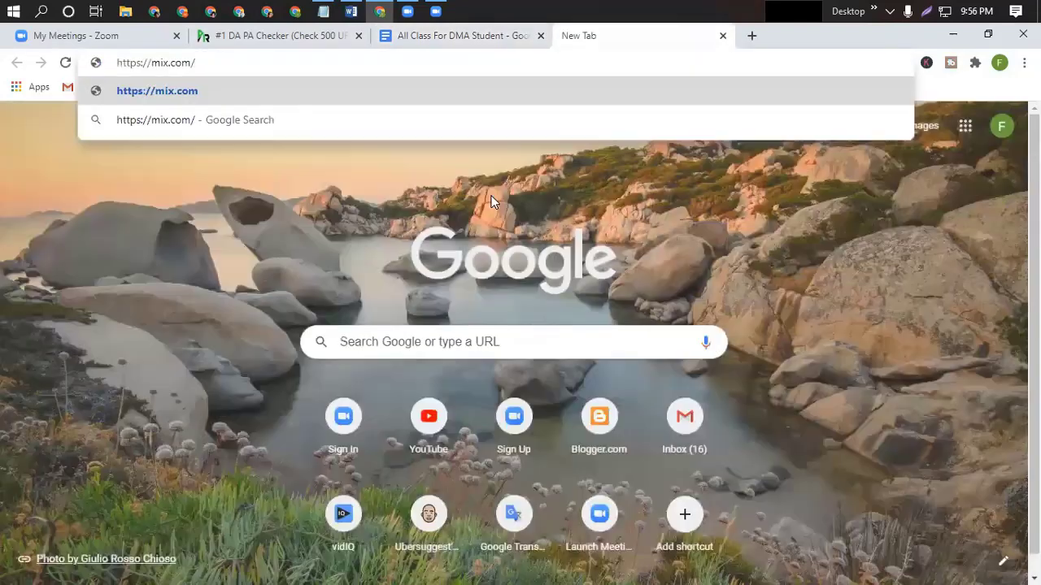
pyautogui.press('Return')
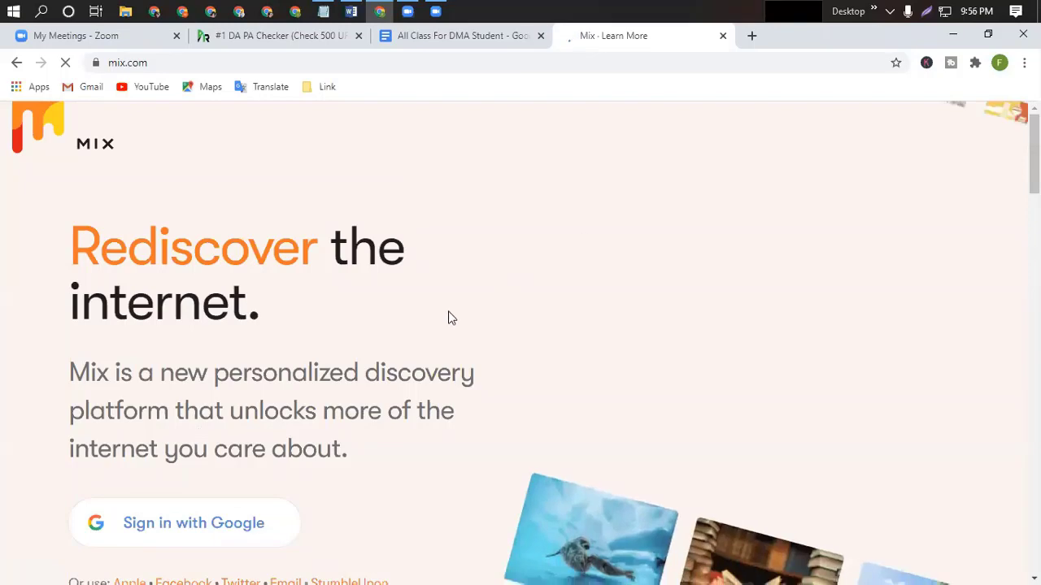
pyautogui.scroll(-4, 430, 323)
pyautogui.scroll(-15, 472, 330)
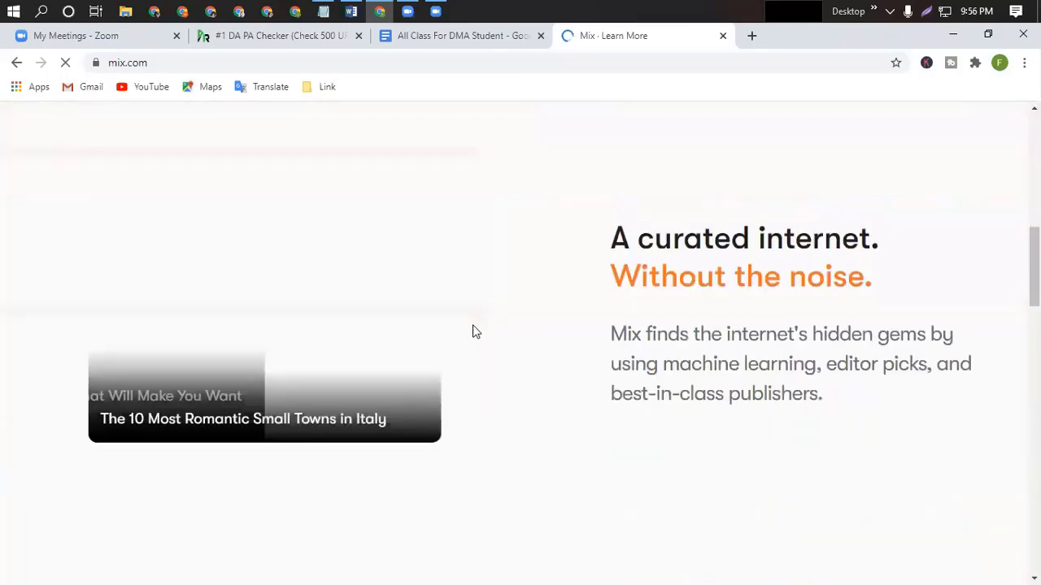
pyautogui.scroll(-6, 475, 332)
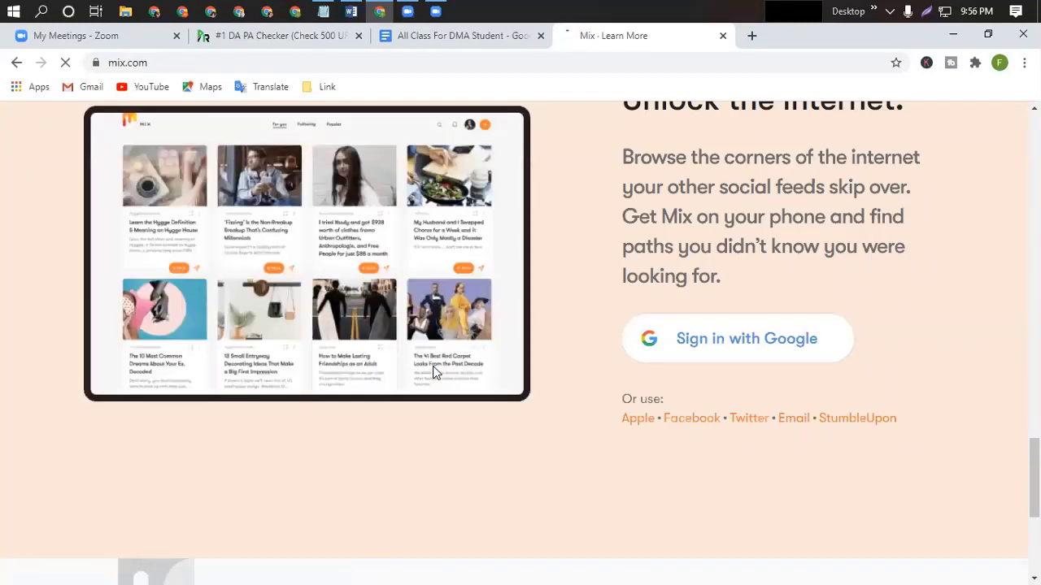
pyautogui.scroll(5, 854, 333)
pyautogui.scroll(5, 854, 332)
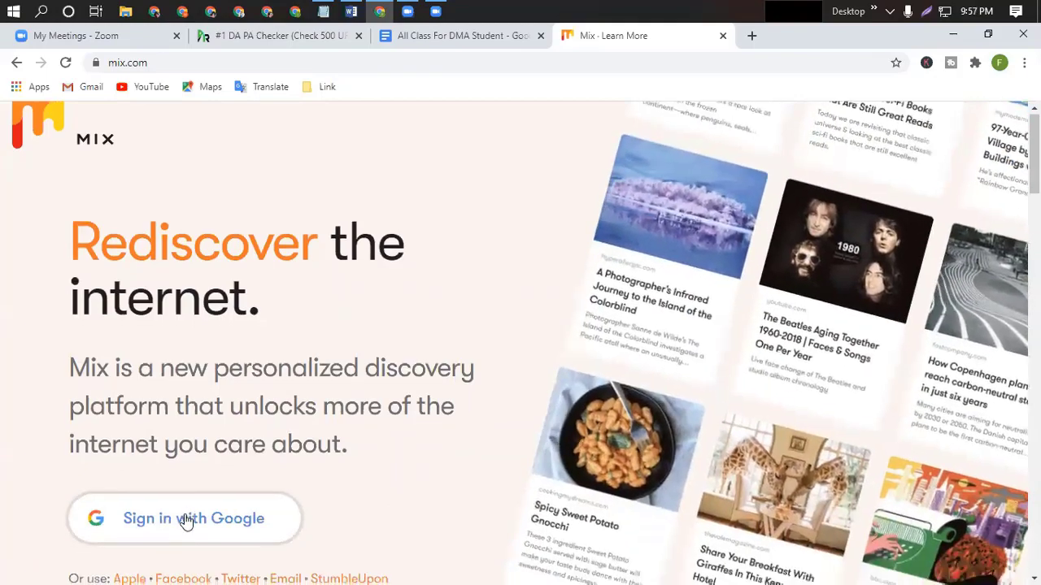
pyautogui.scroll(-1, 185, 518)
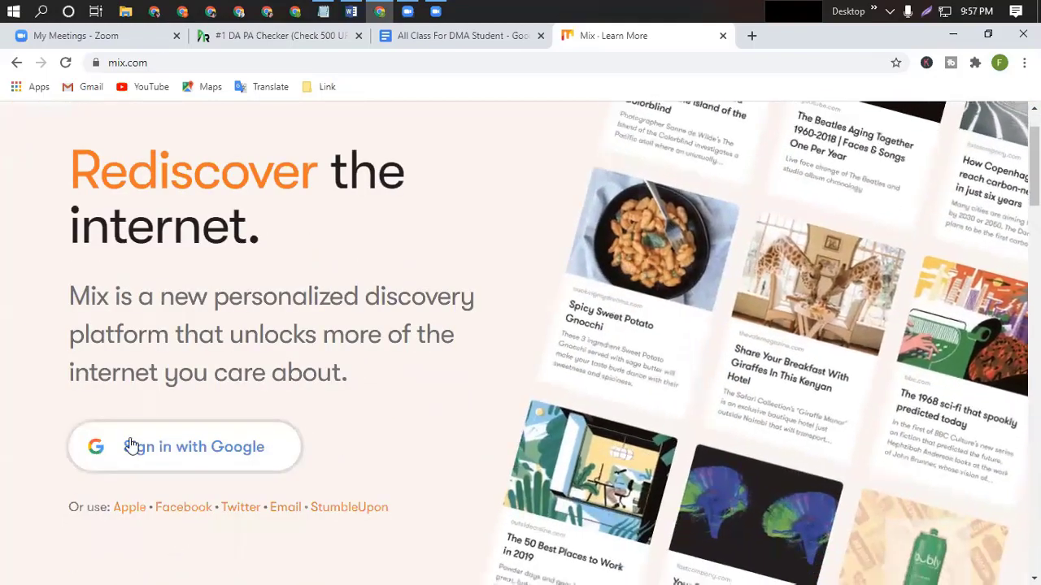
pyautogui.scroll(-10, 738, 291)
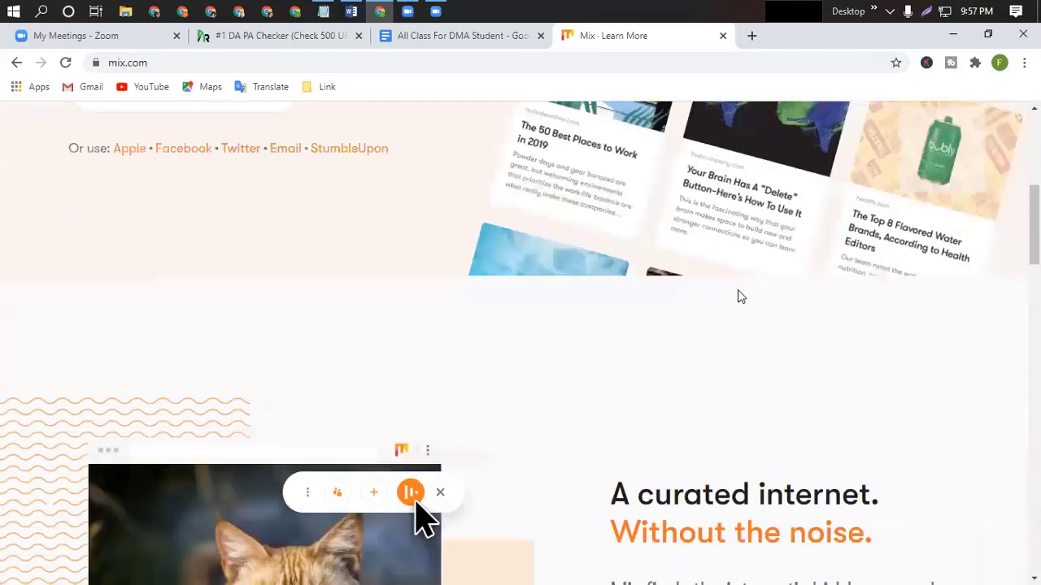
pyautogui.scroll(-1, 737, 293)
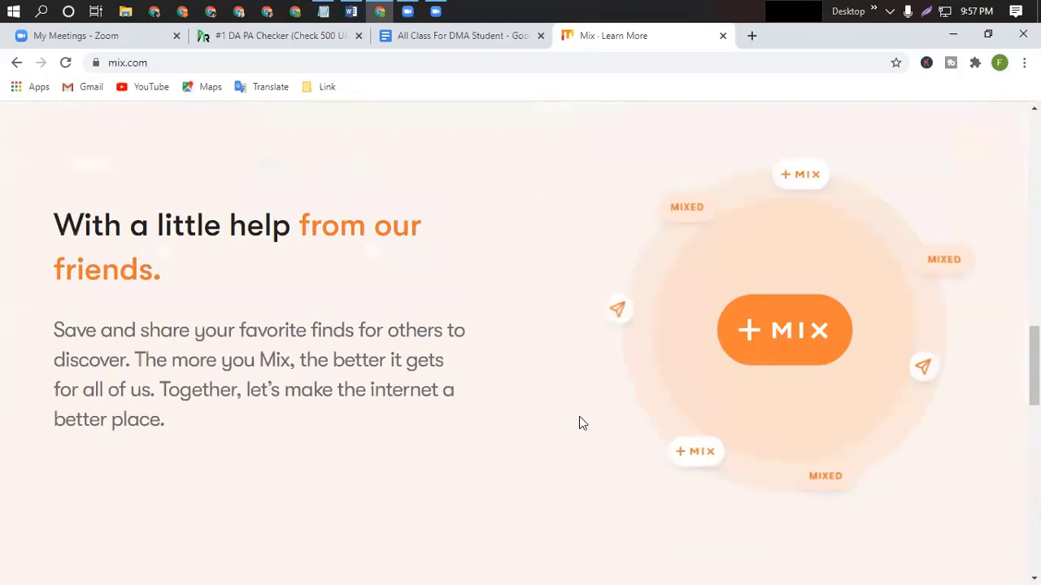
pyautogui.scroll(-10, 577, 419)
pyautogui.scroll(3, 569, 414)
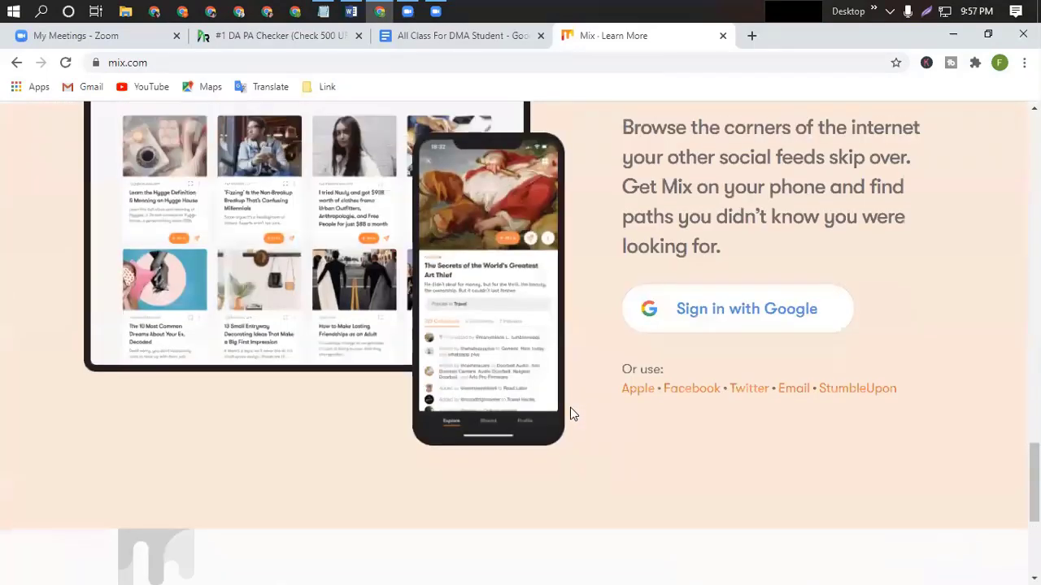
# Sign in to Mix with Google using the existing Google account.
pyautogui.click(695, 317)
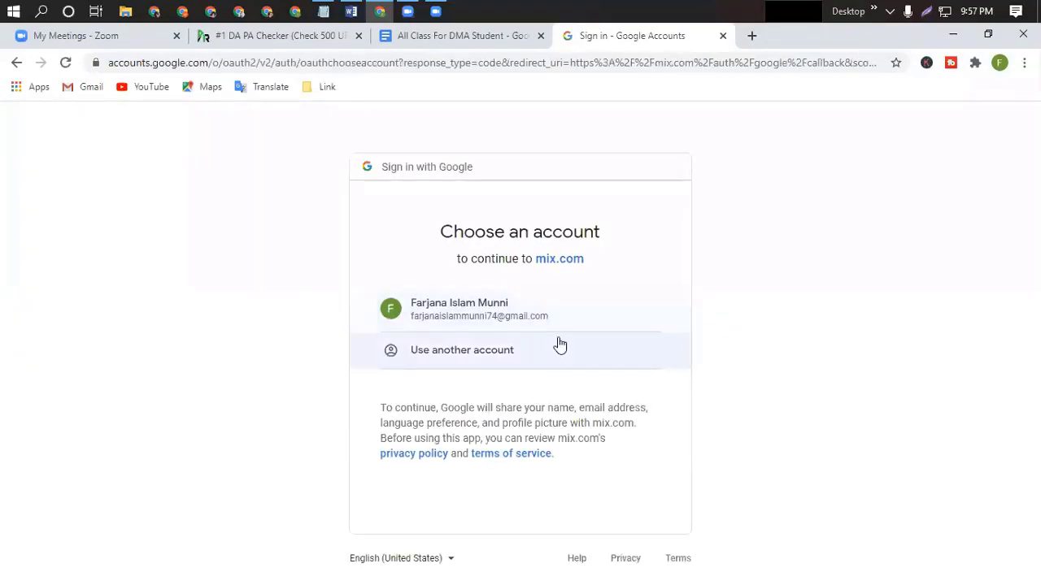
pyautogui.click(479, 323)
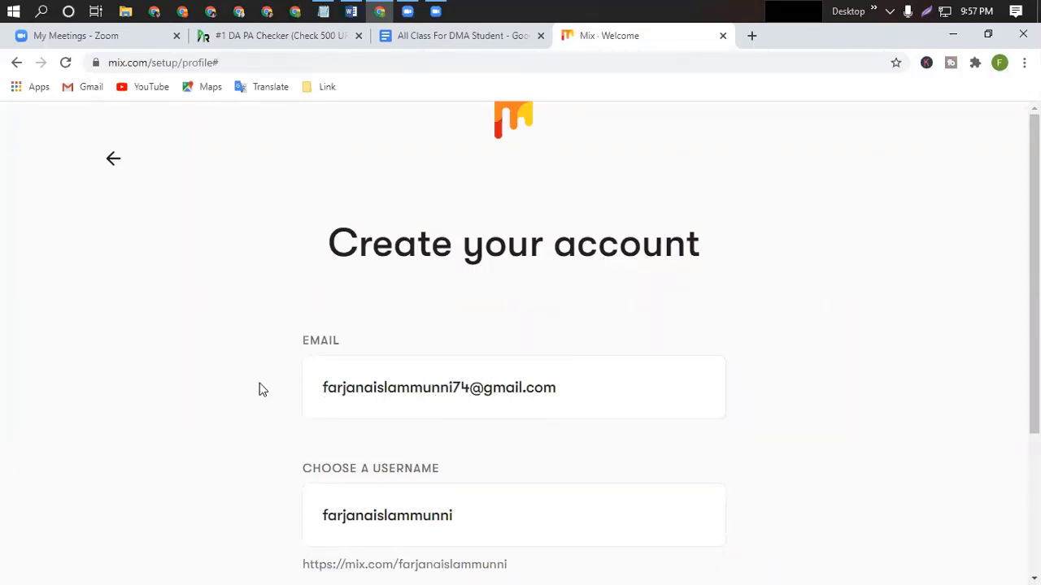
# Replace the suggested username with lifeinsuranceglads, copied from the Word work file.
pyautogui.scroll(-2, 478, 392)
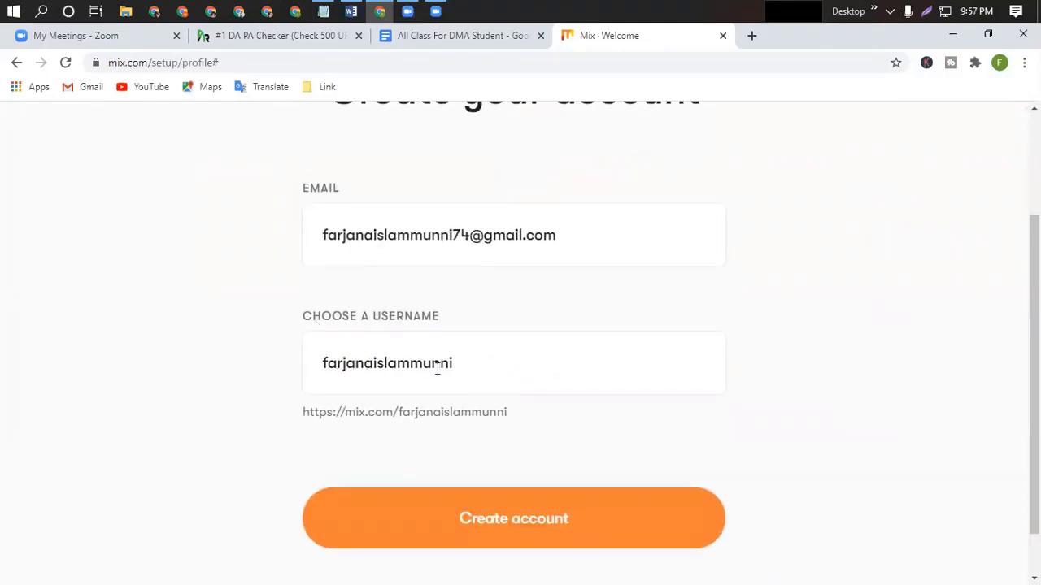
pyautogui.moveTo(453, 363); pyautogui.dragTo(319, 363)
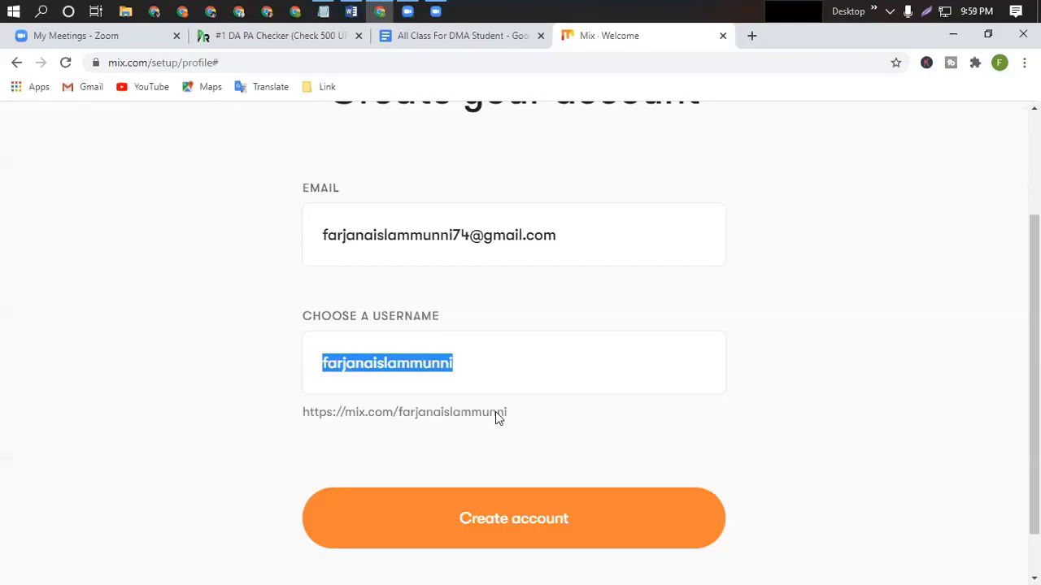
pyautogui.press('BackSpace')
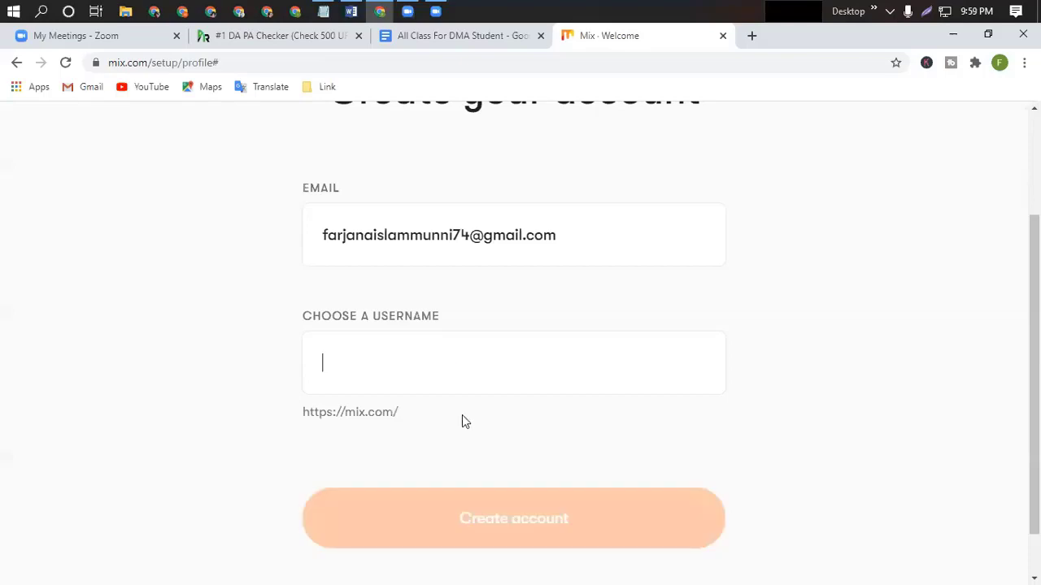
pyautogui.click(350, 11)
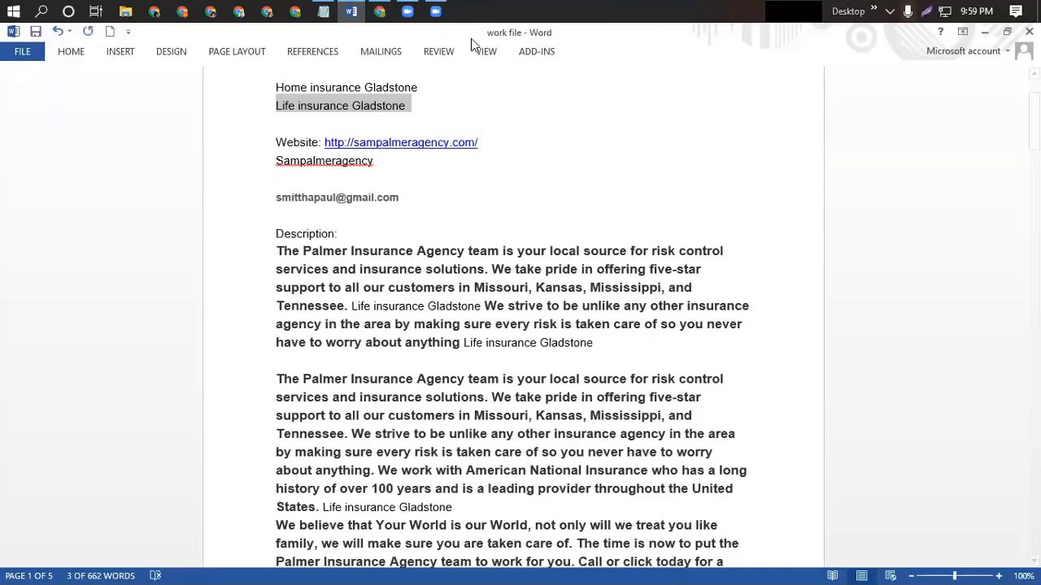
pyautogui.click(380, 11)
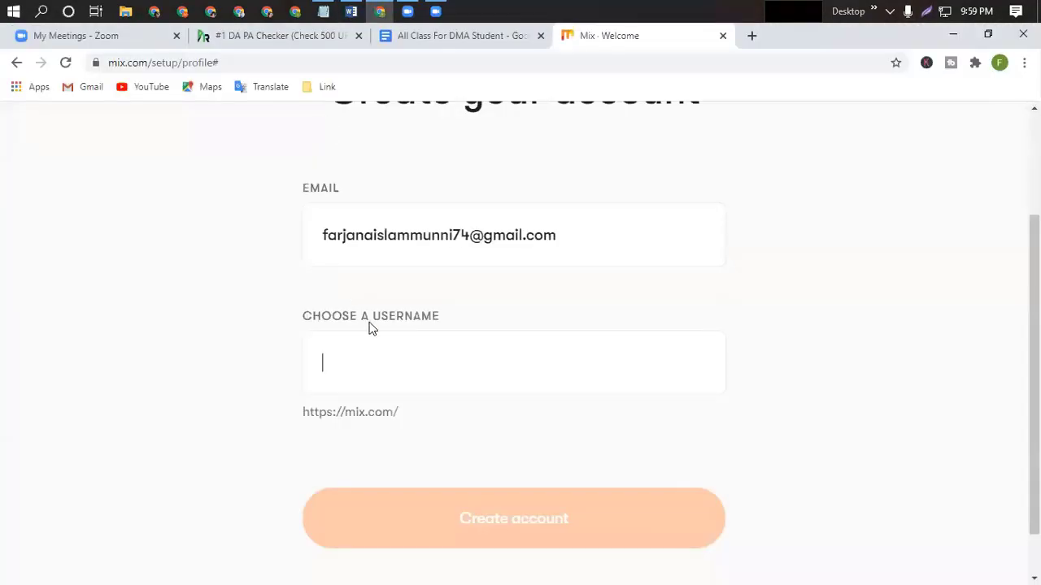
pyautogui.hotkey('ctrl', 'v')
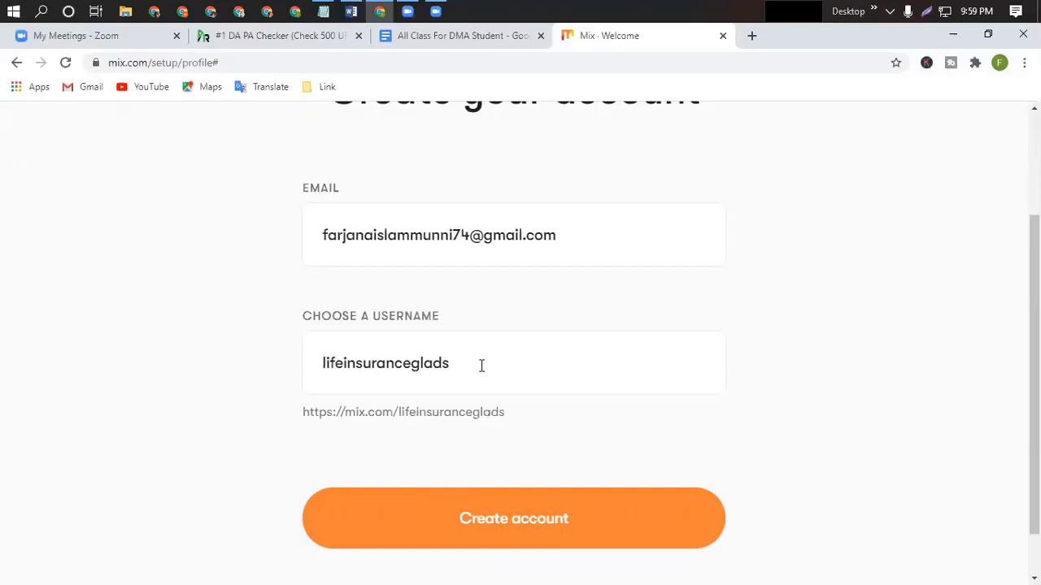
# Create the Mix account and follow the Business interest.
pyautogui.click(511, 525)
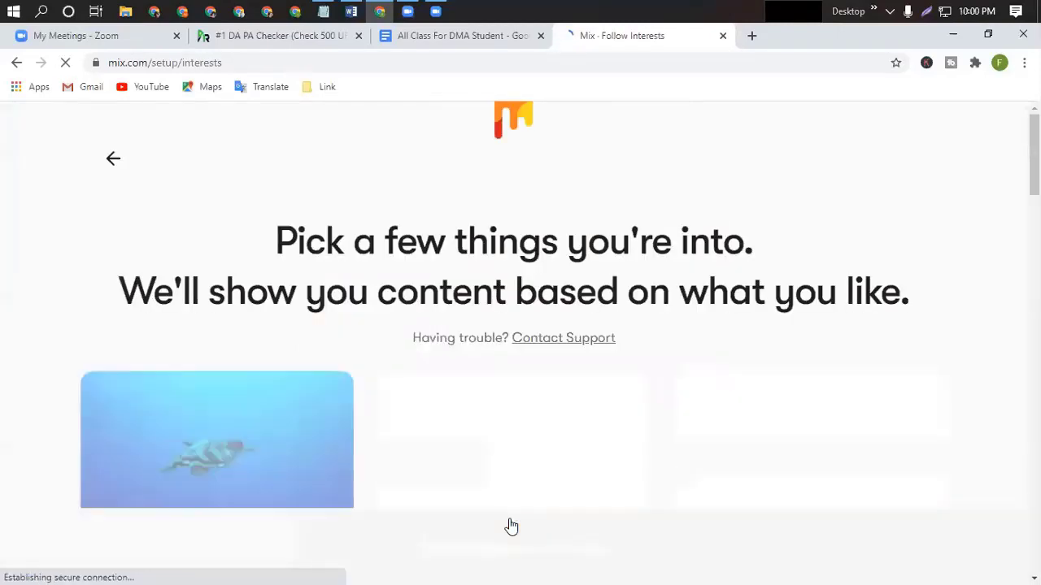
pyautogui.scroll(-1, 592, 387)
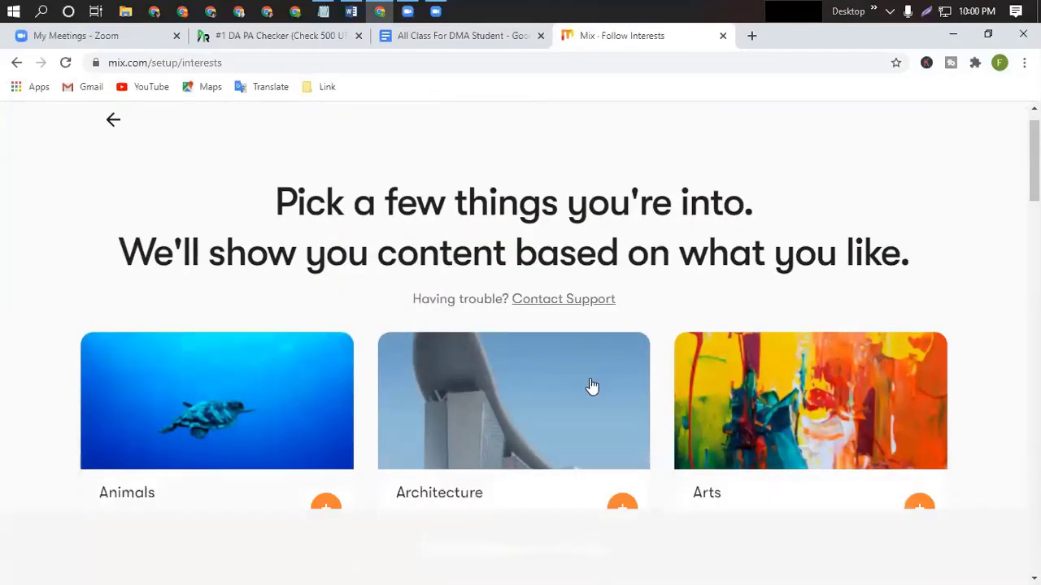
pyautogui.scroll(-1, 592, 386)
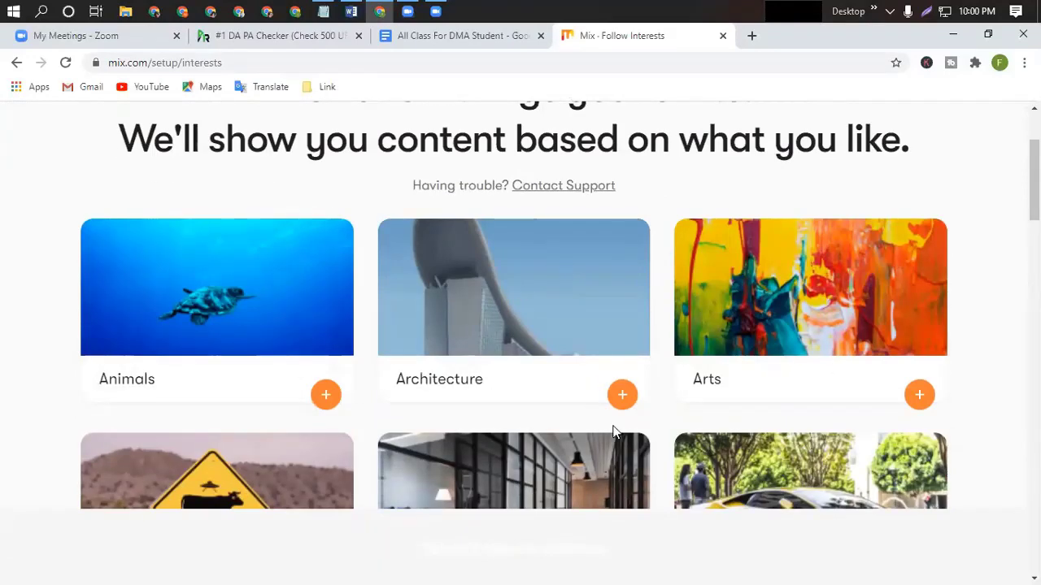
pyautogui.scroll(1, 606, 439)
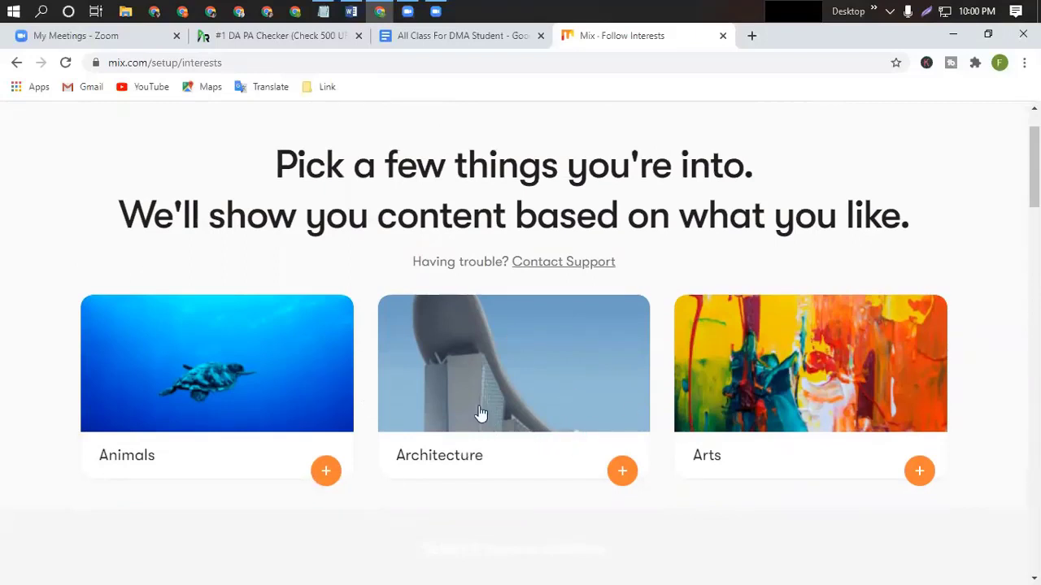
pyautogui.scroll(-1, 587, 394)
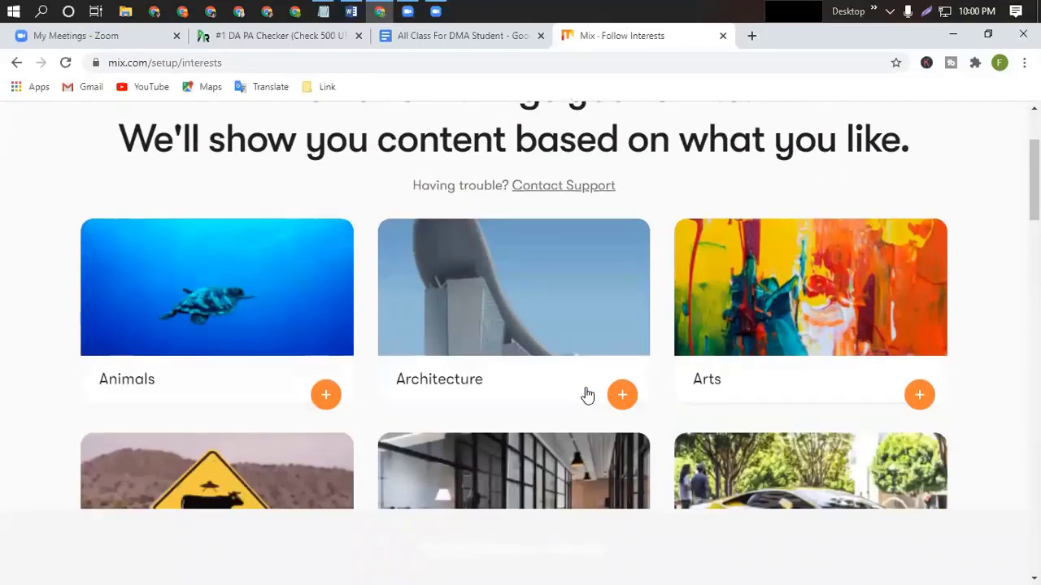
pyautogui.scroll(-2, 587, 394)
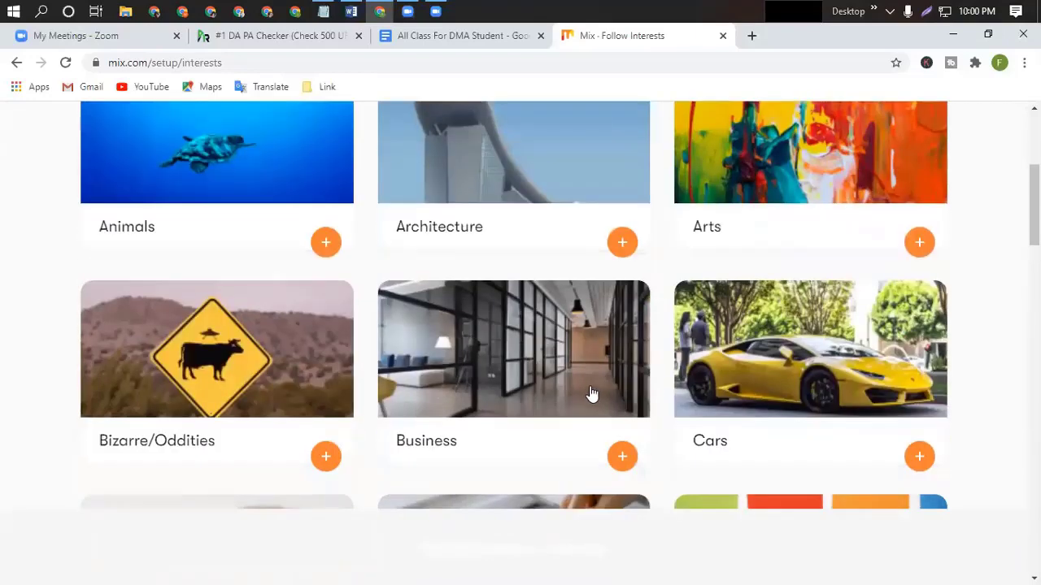
pyautogui.scroll(-1, 561, 399)
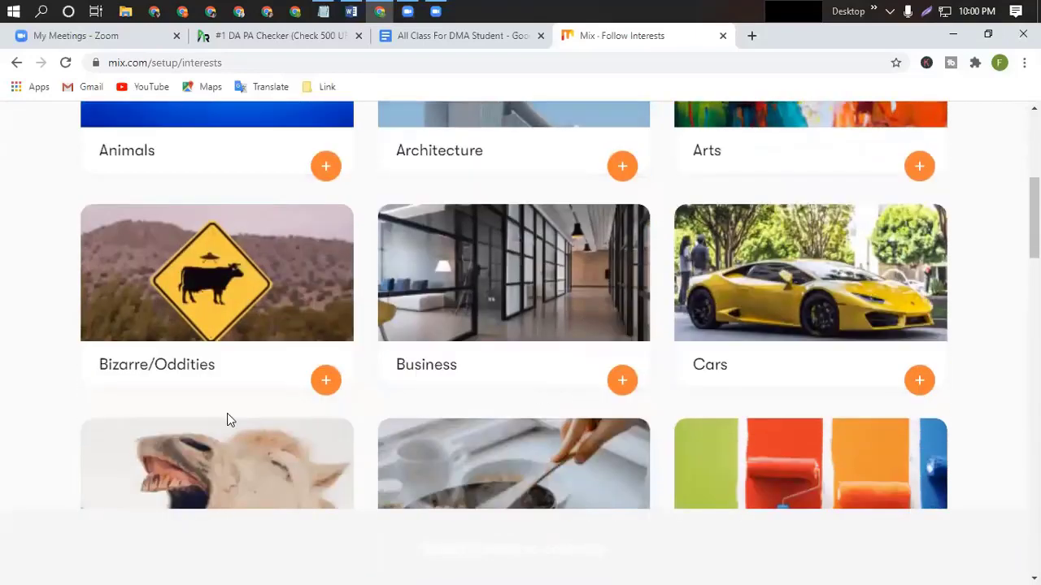
pyautogui.scroll(-3, 196, 447)
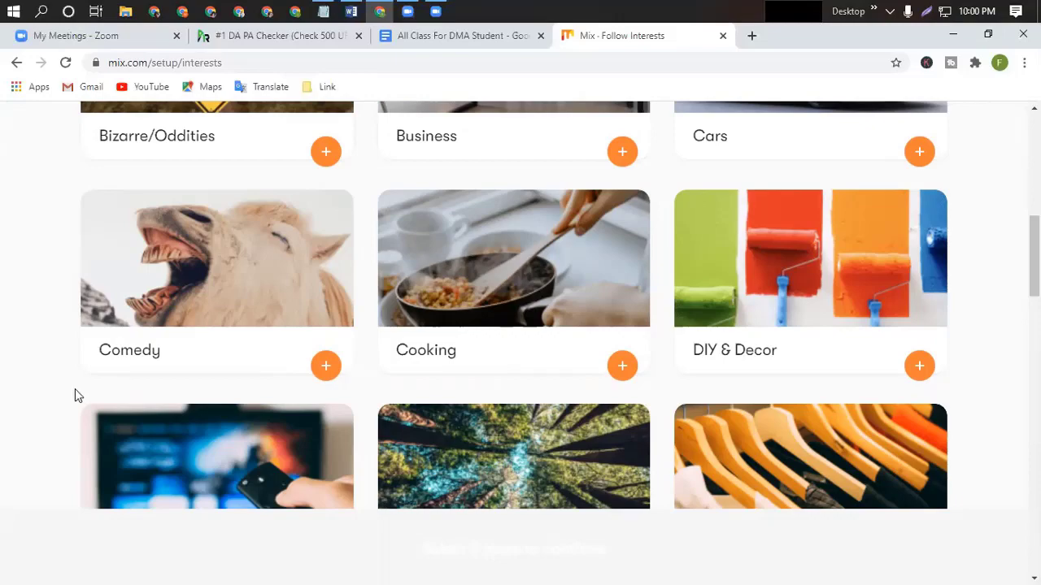
pyautogui.scroll(-8, 581, 386)
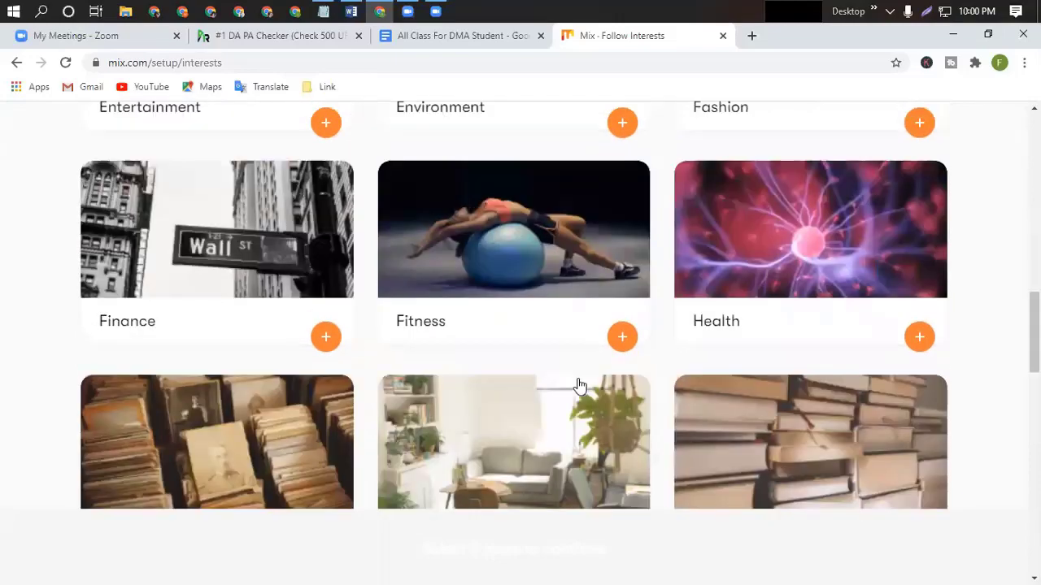
pyautogui.scroll(8, 577, 386)
pyautogui.scroll(5, 577, 386)
pyautogui.scroll(-1, 561, 386)
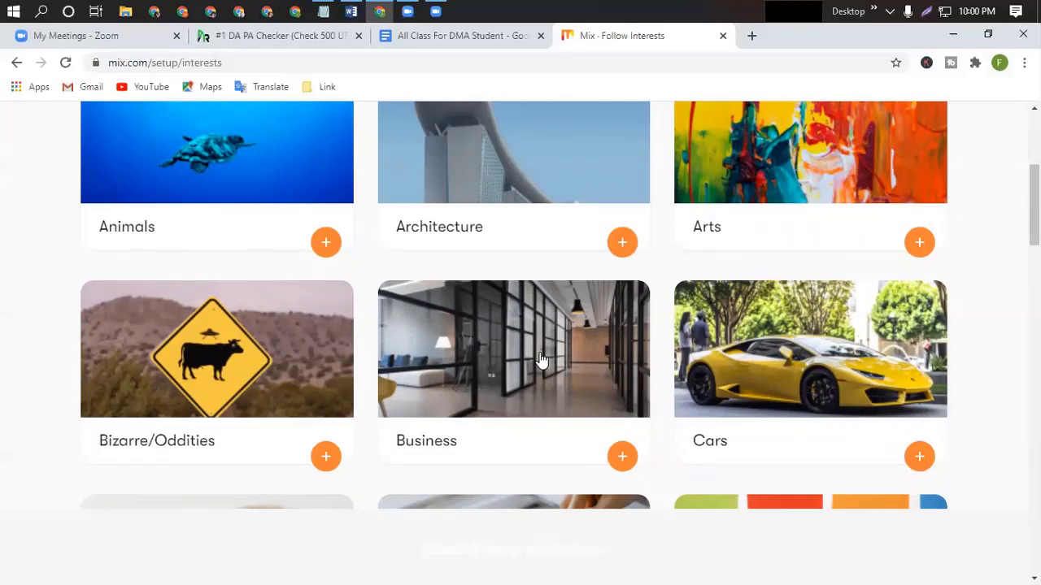
pyautogui.click(541, 360)
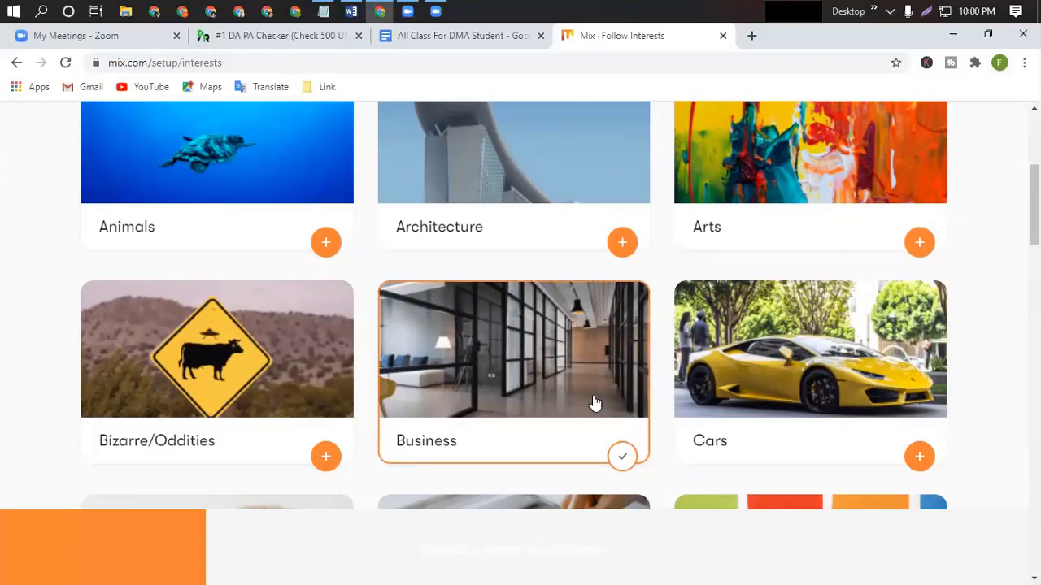
pyautogui.scroll(4, 594, 402)
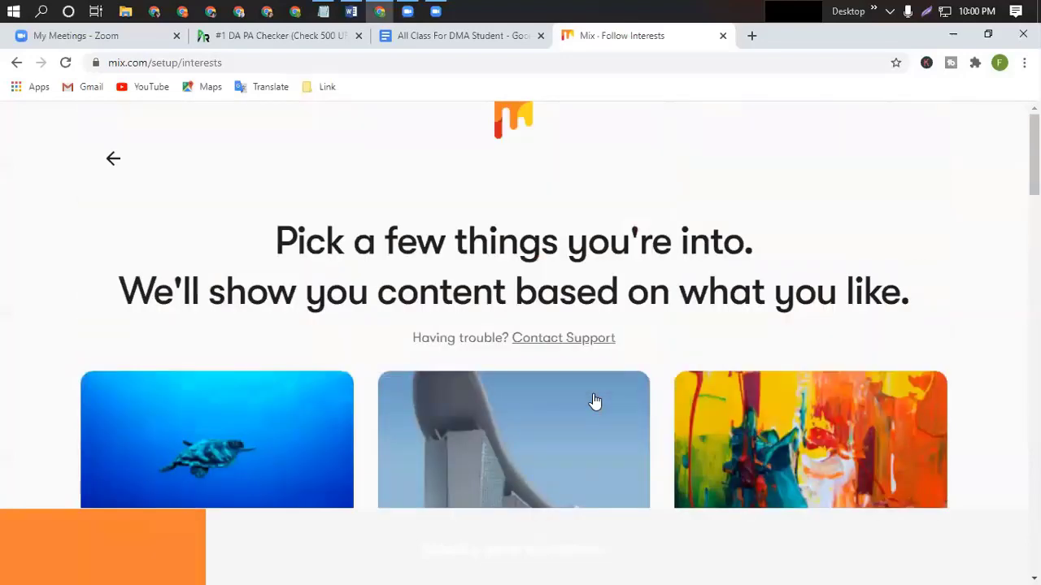
pyautogui.scroll(-4, 550, 398)
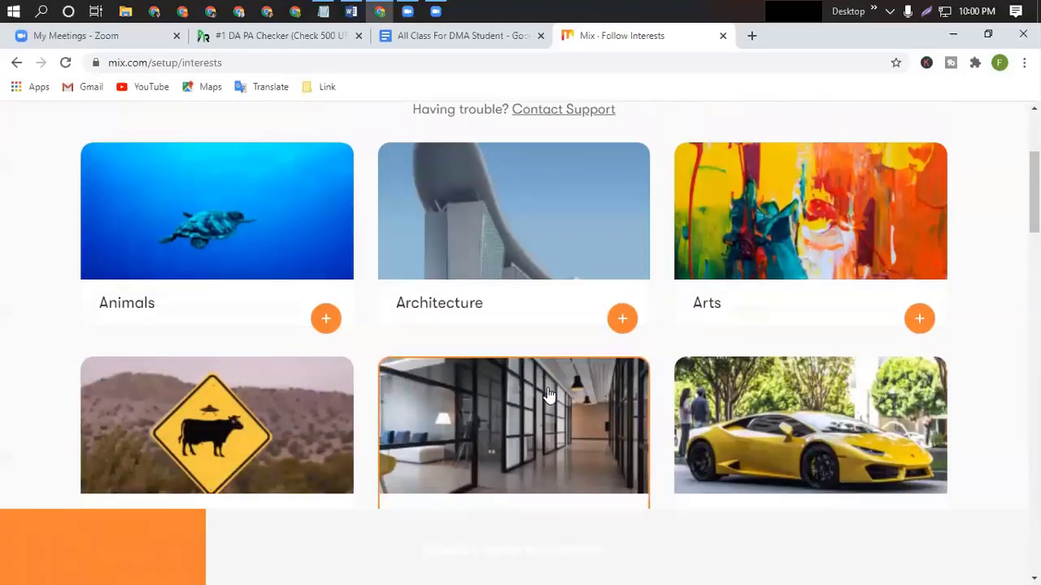
pyautogui.scroll(-5, 549, 396)
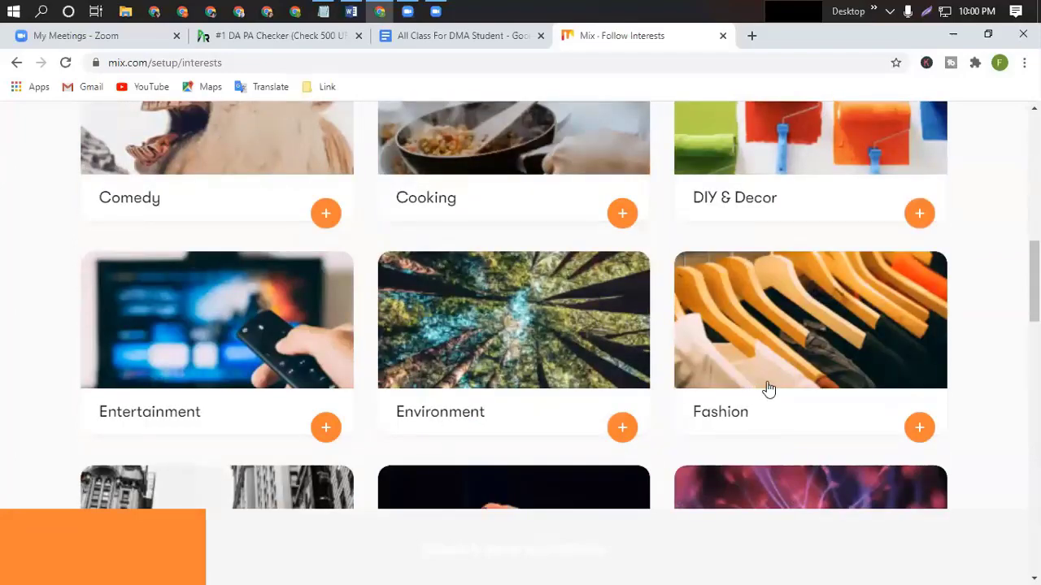
pyautogui.scroll(-4, 769, 389)
pyautogui.scroll(2, 553, 384)
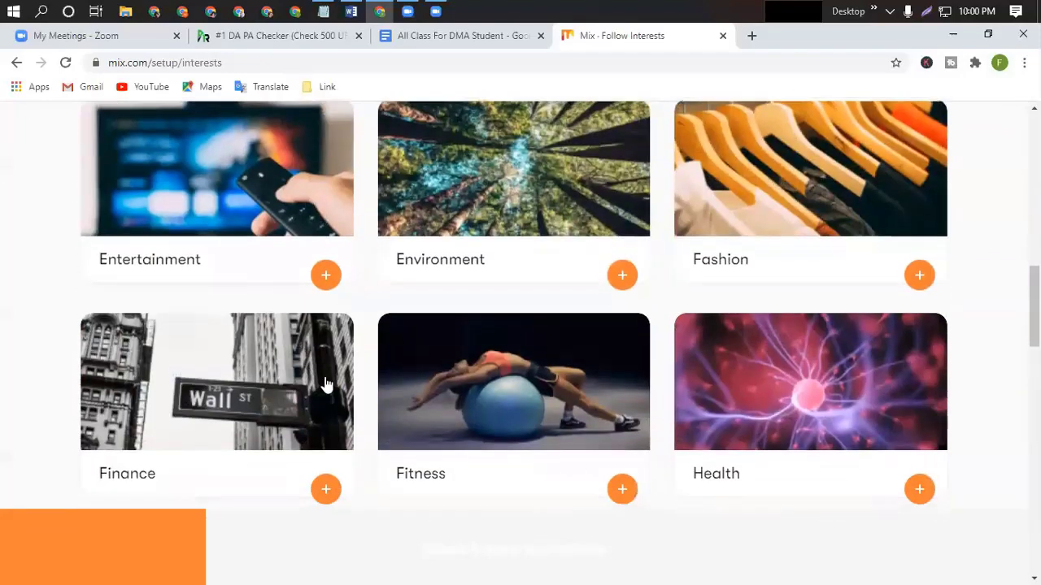
pyautogui.scroll(2, 365, 414)
pyautogui.scroll(-4, 352, 415)
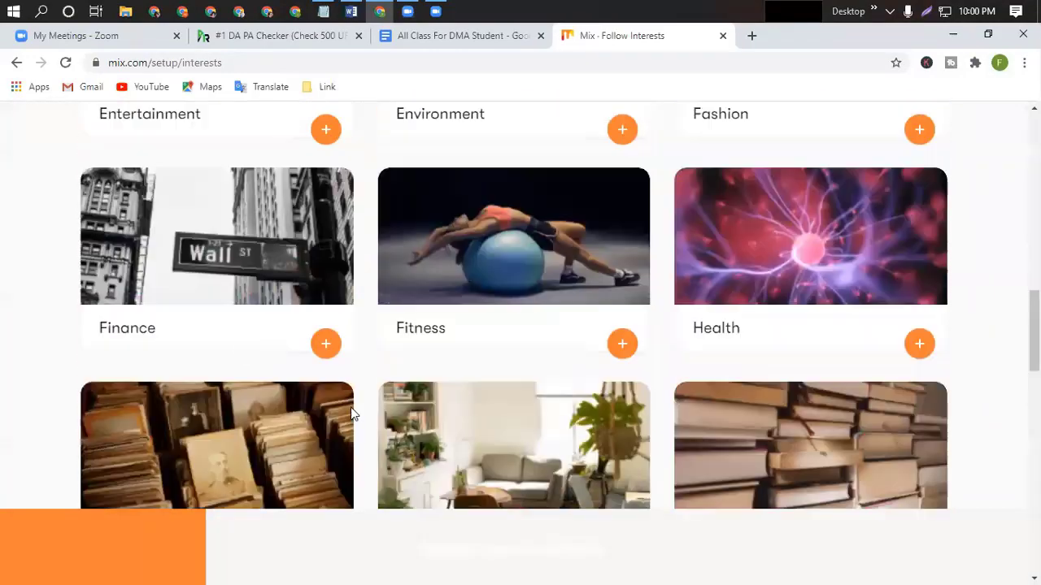
# Follow the Finance, Technology, Sports and Literature interests and continue past the picker.
pyautogui.click(242, 244)
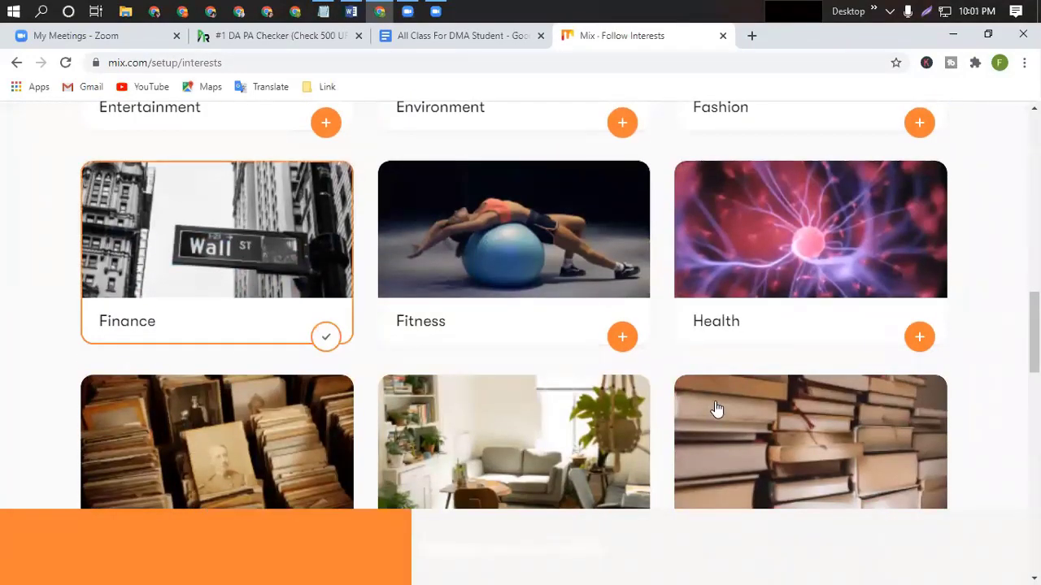
pyautogui.scroll(-3, 716, 409)
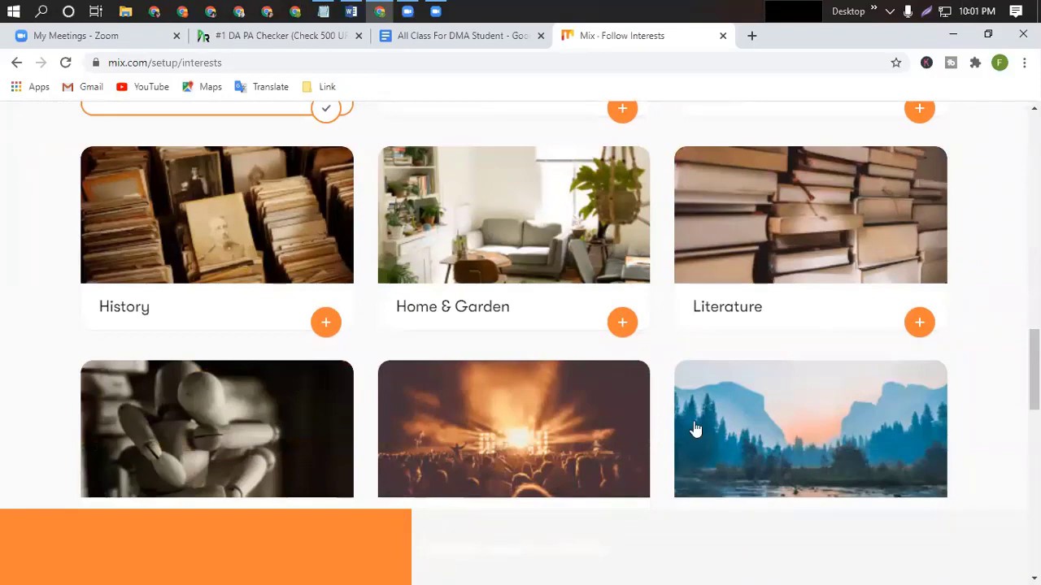
pyautogui.scroll(-4, 694, 426)
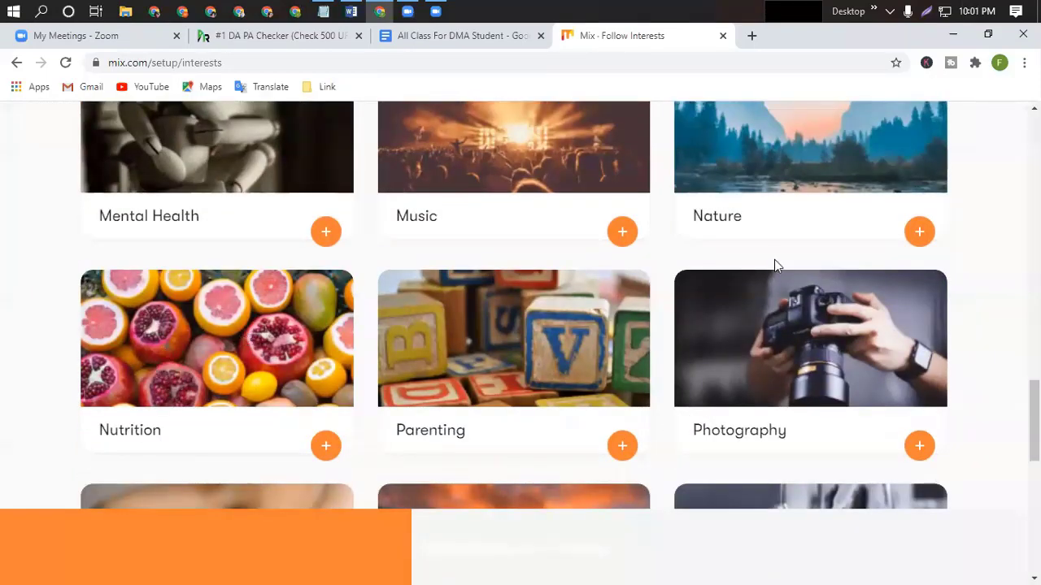
pyautogui.scroll(-1, 548, 391)
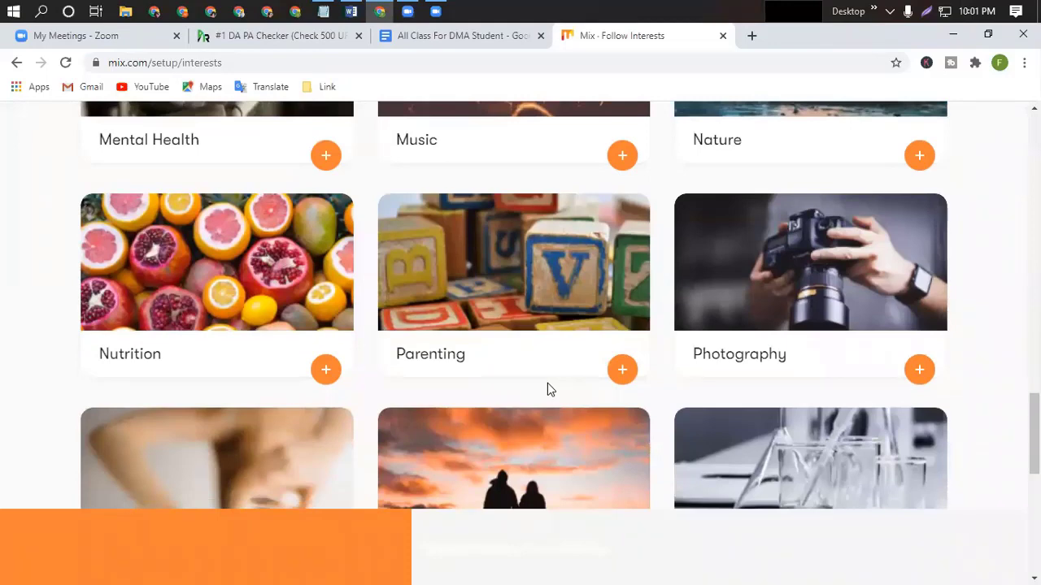
pyautogui.scroll(-1, 547, 390)
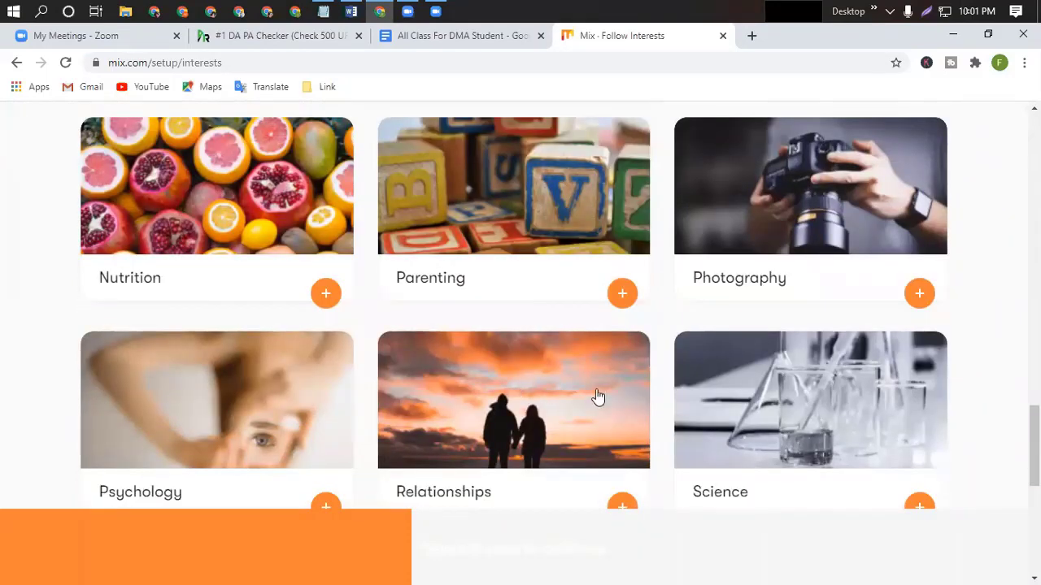
pyautogui.scroll(-2, 753, 382)
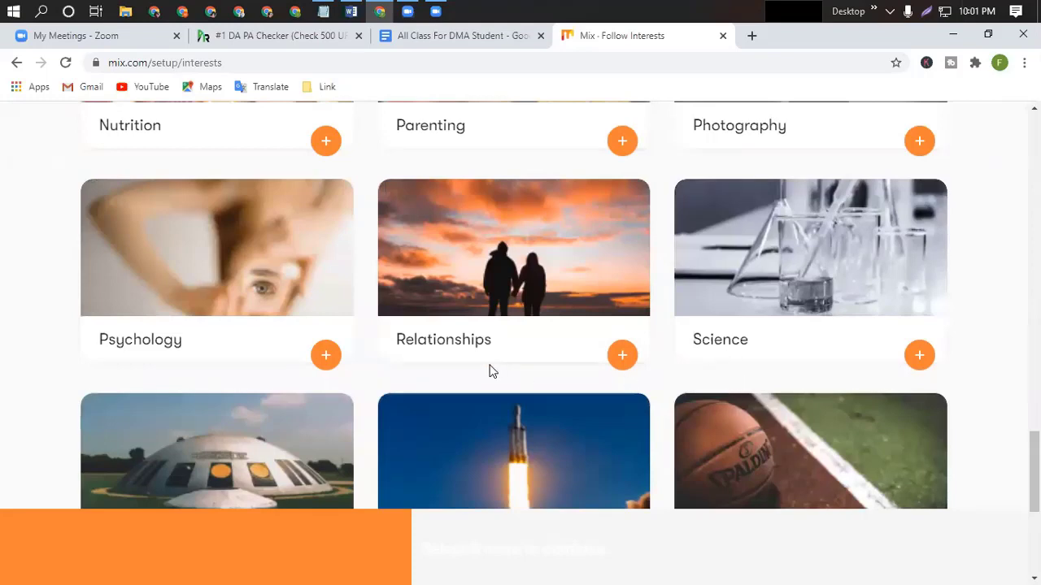
pyautogui.scroll(-2, 490, 372)
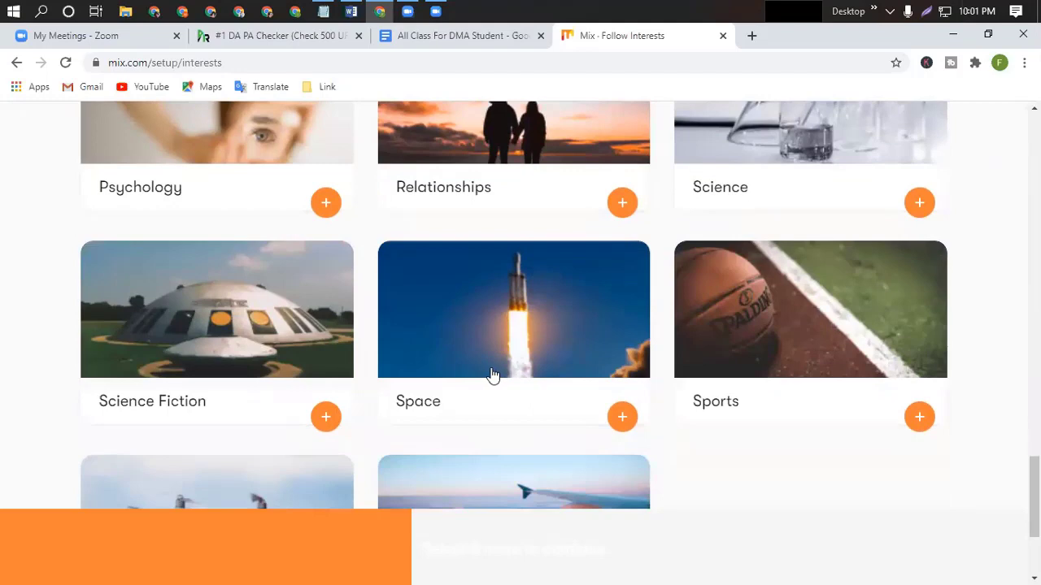
pyautogui.scroll(-2, 491, 374)
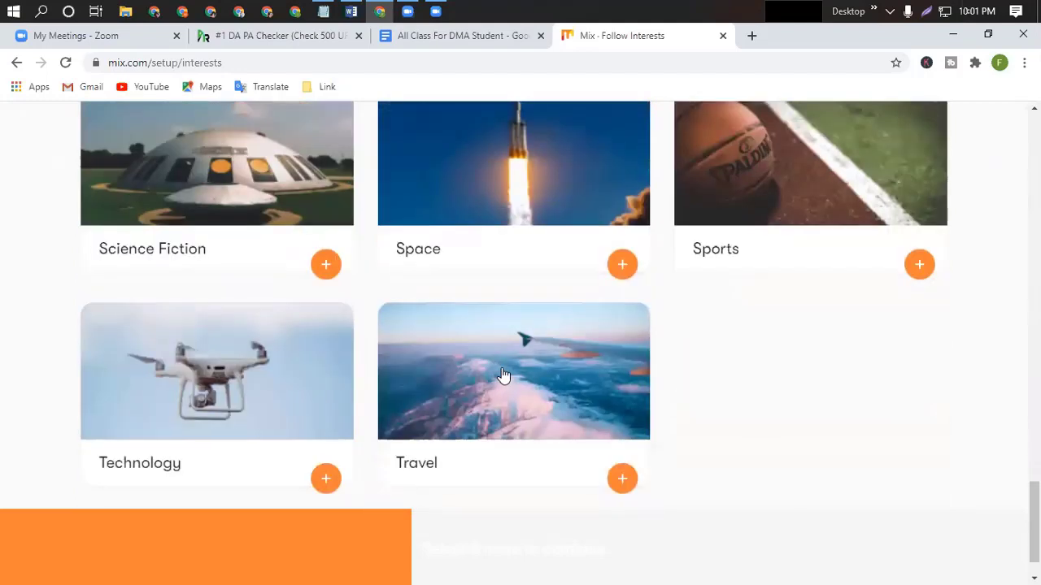
pyautogui.click(298, 399)
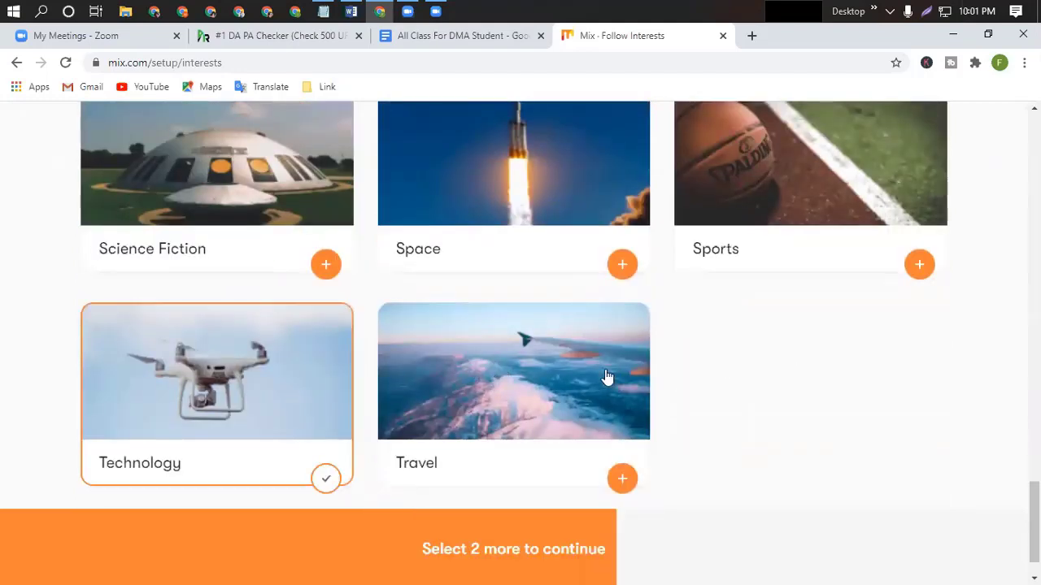
pyautogui.scroll(2, 602, 366)
pyautogui.scroll(1, 597, 355)
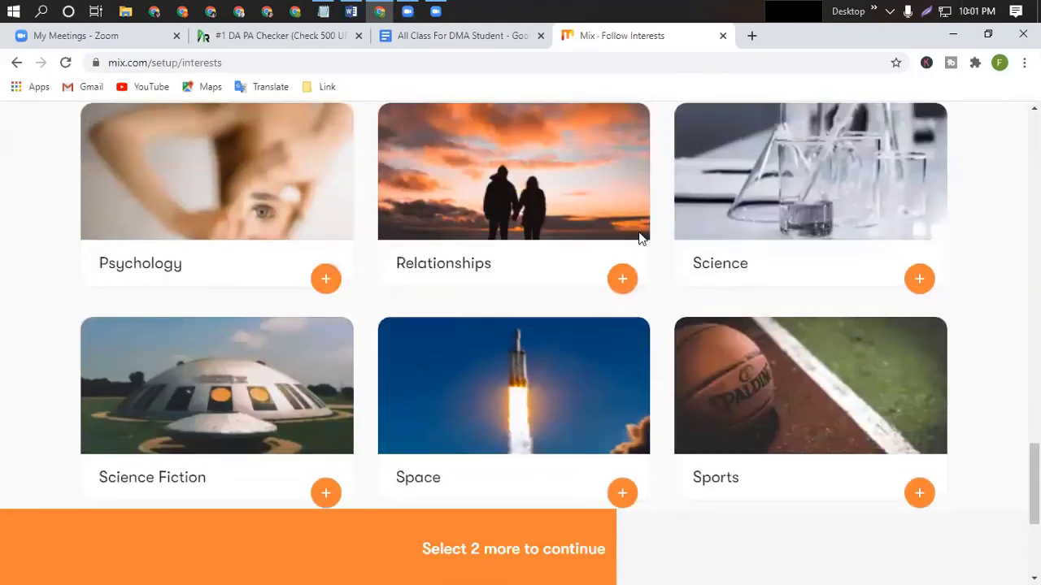
pyautogui.click(800, 396)
pyautogui.scroll(1, 356, 372)
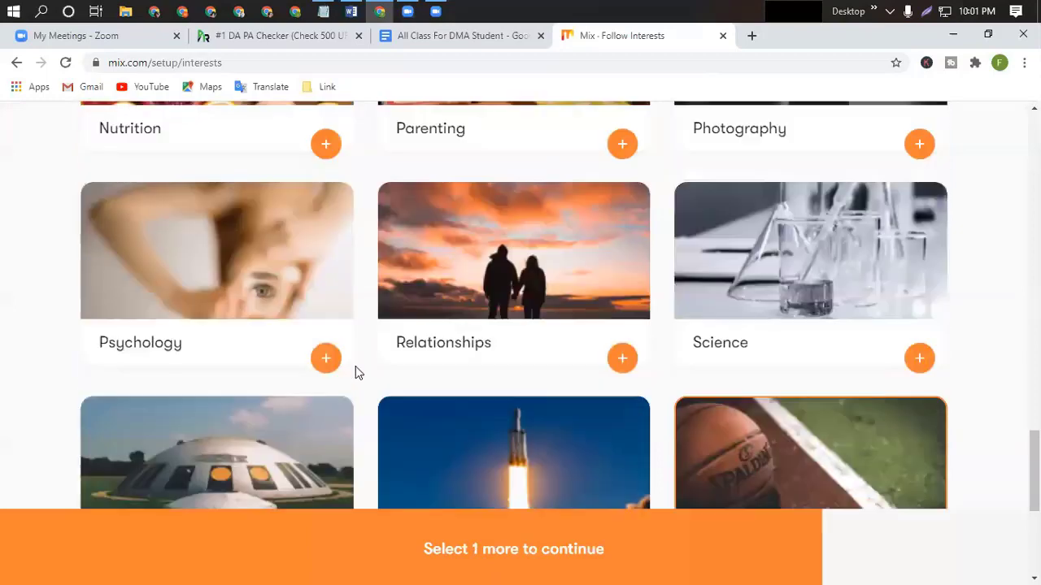
pyautogui.scroll(3, 355, 373)
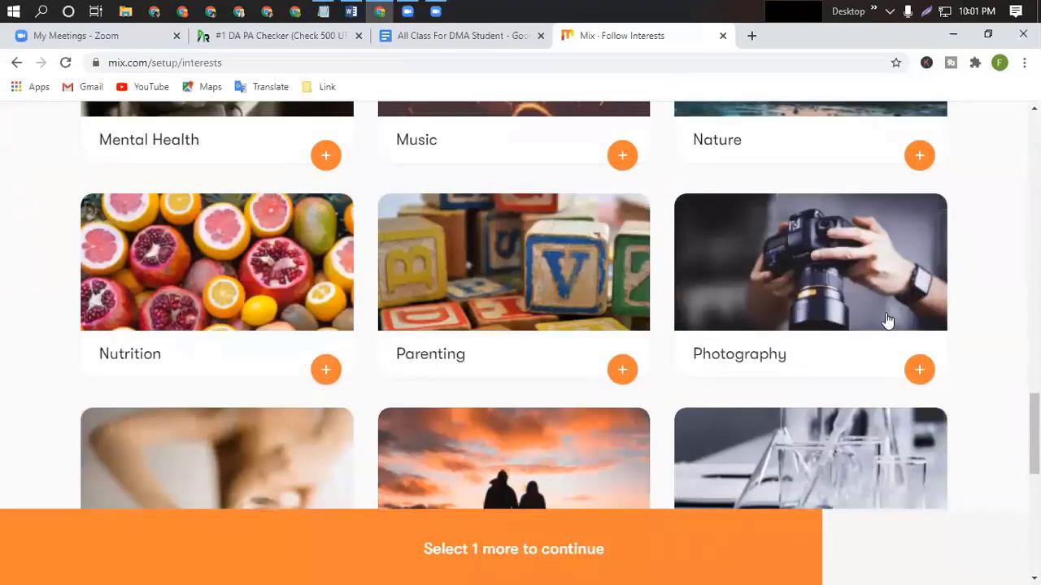
pyautogui.scroll(3, 535, 330)
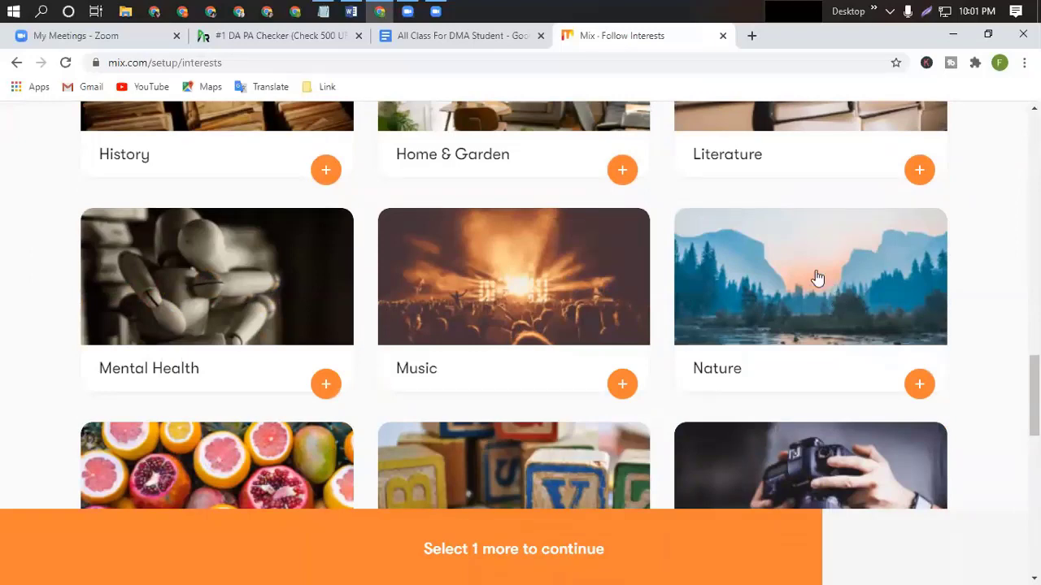
pyautogui.scroll(2, 813, 278)
pyautogui.click(822, 242)
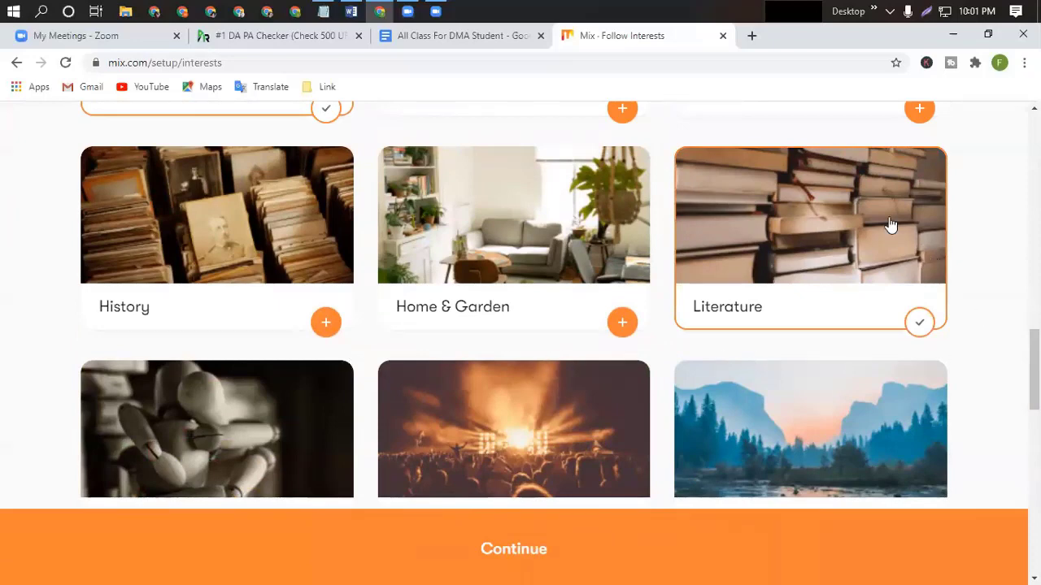
pyautogui.click(503, 556)
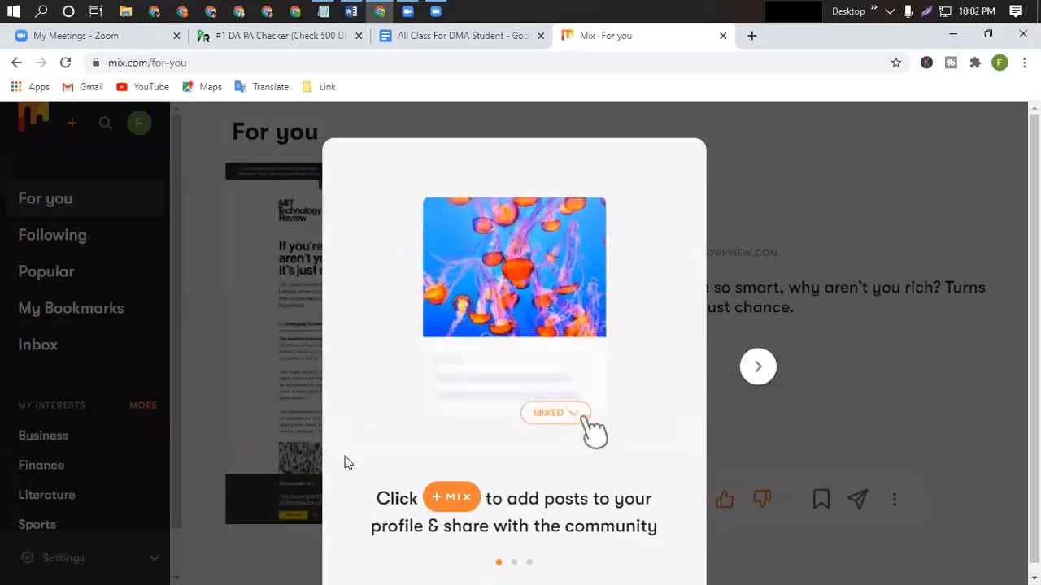
# Step through the welcome tour slides until it closes onto the For you feed.
pyautogui.click(757, 367)
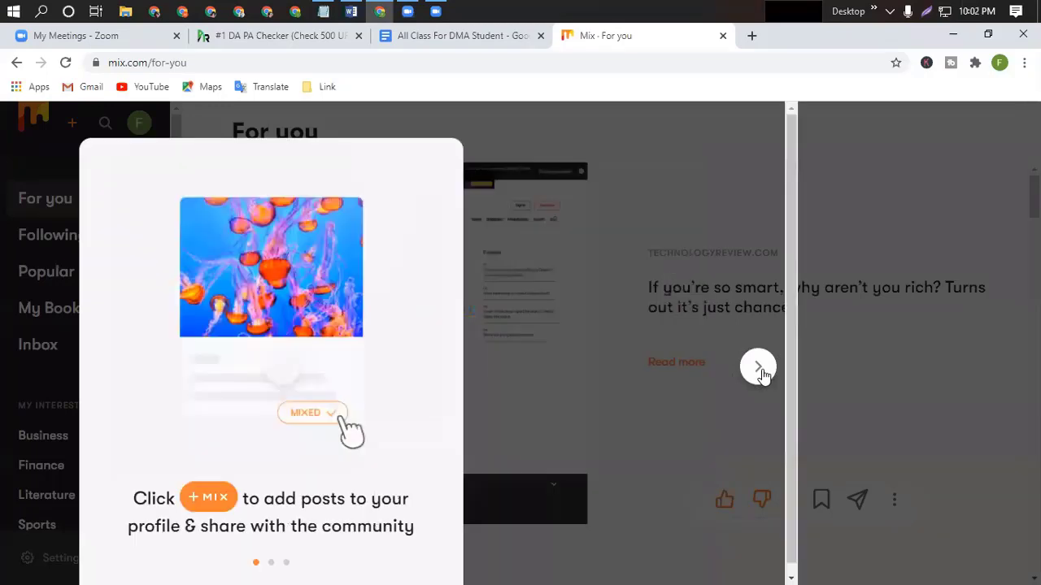
pyautogui.click(760, 371)
pyautogui.click(760, 371)
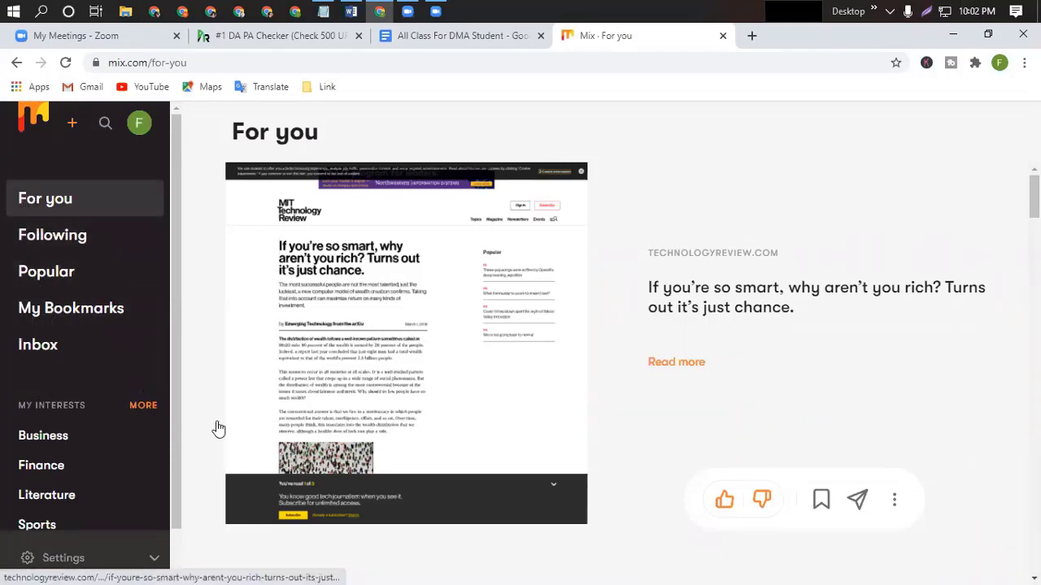
# Expand the Settings menu at the bottom of the left sidebar.
pyautogui.scroll(-1, 93, 468)
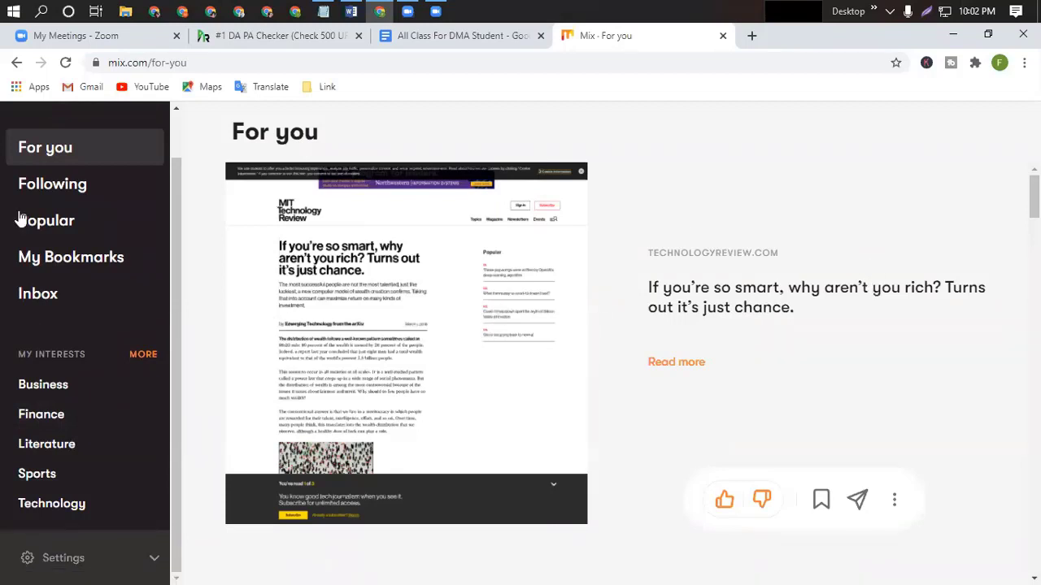
pyautogui.scroll(1, 138, 228)
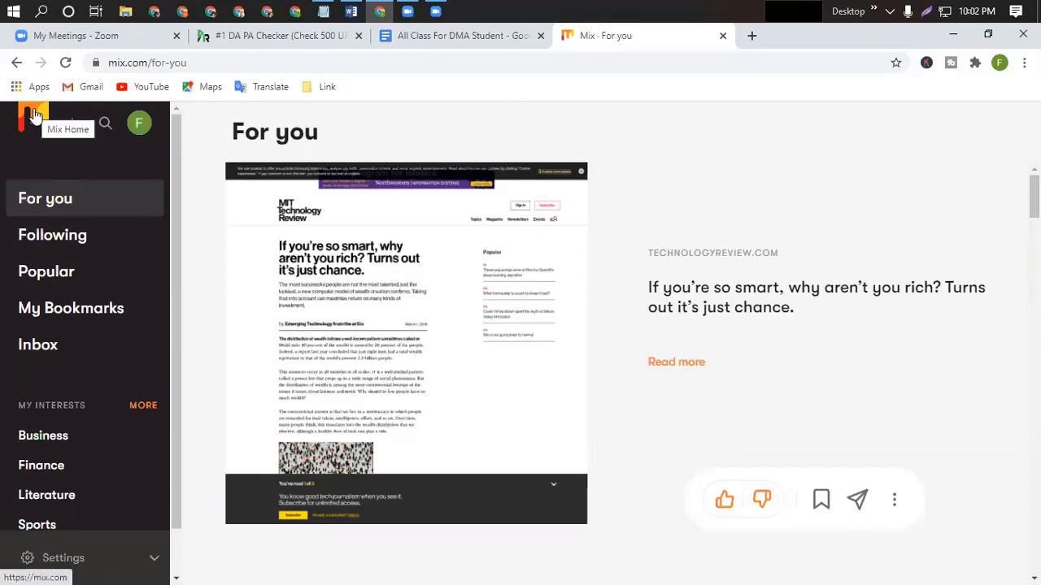
pyautogui.click(154, 560)
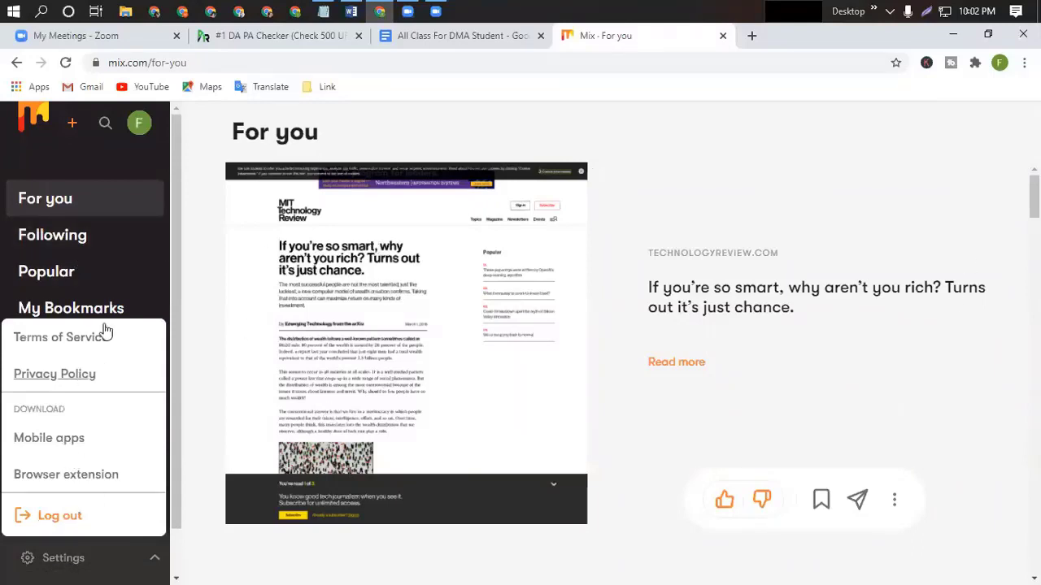
# Open the Account settings page from the sidebar's Settings menu.
pyautogui.click(45, 558)
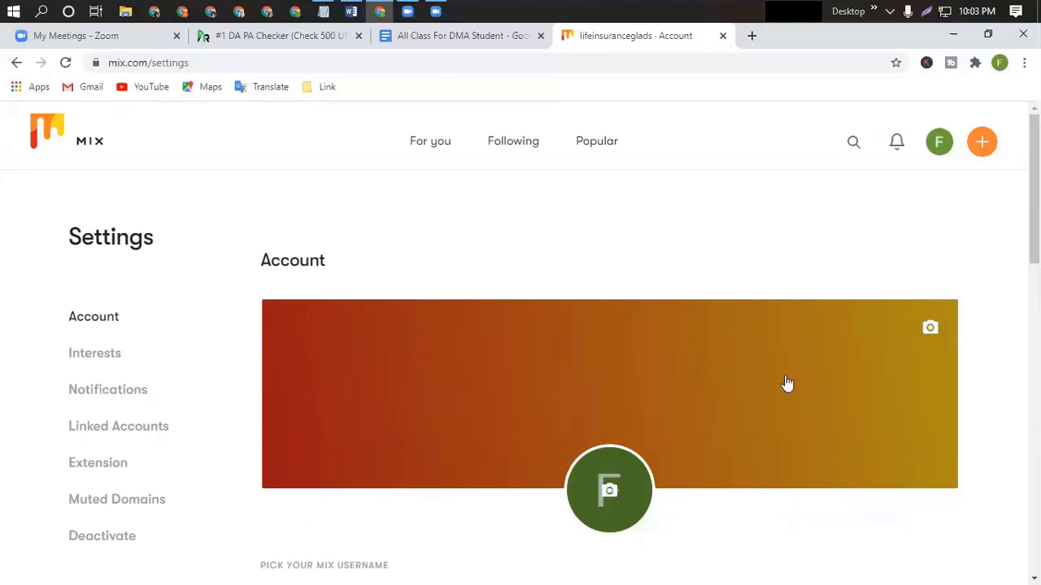
# Replace the profile name with 'Life insurance Gladstone' copied from the work file.
pyautogui.scroll(-2, 764, 418)
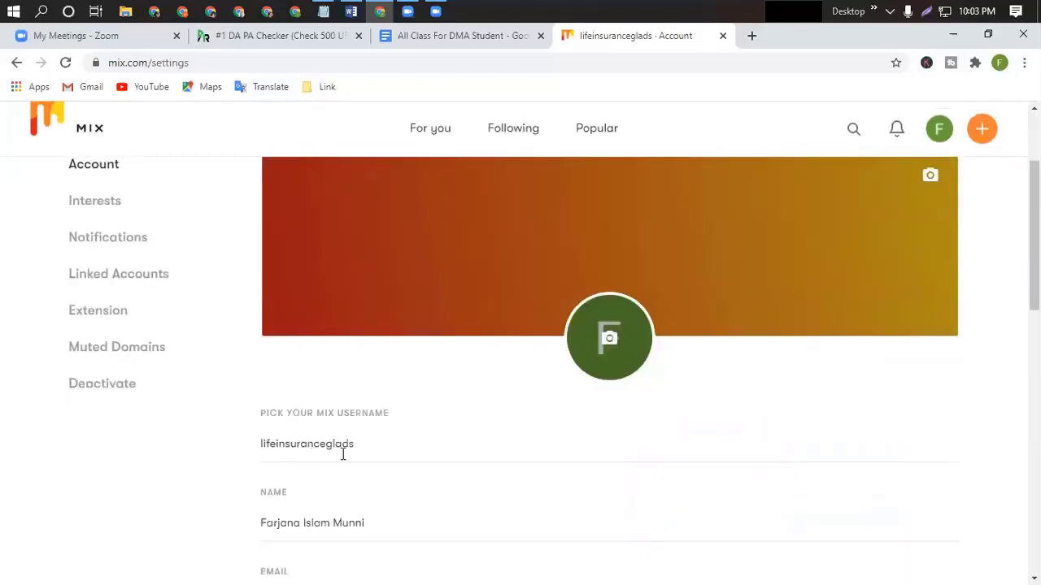
pyautogui.scroll(-2, 344, 452)
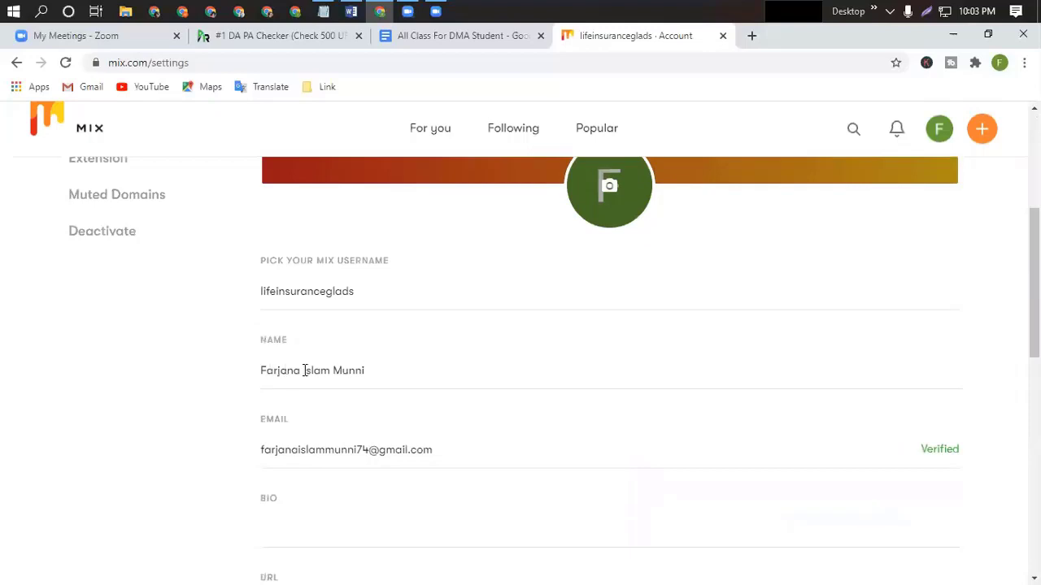
pyautogui.doubleClick(369, 371)
pyautogui.hotkey('ctrl', 'a')
pyautogui.press('BackSpace')
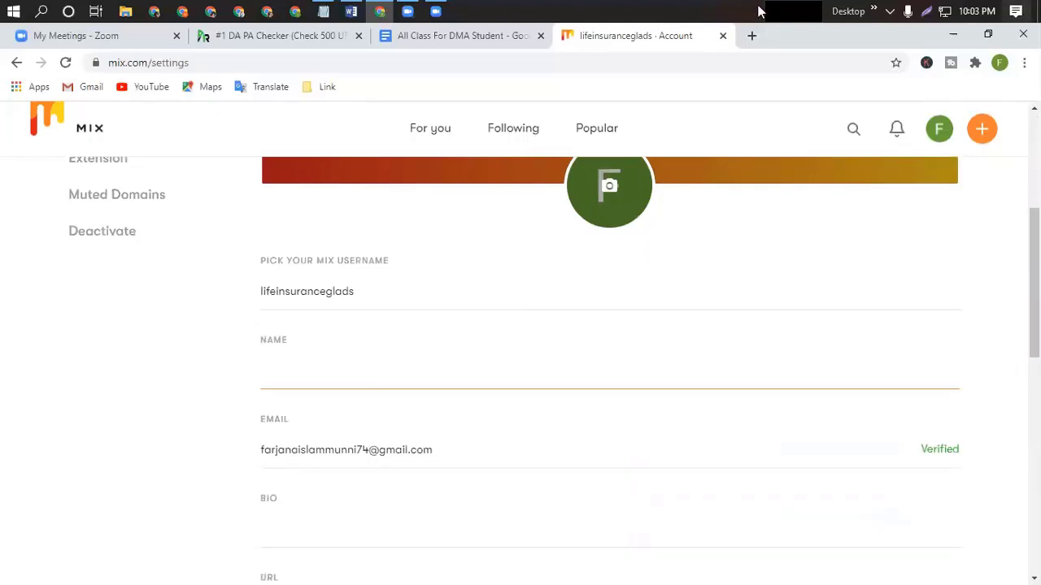
pyautogui.click(350, 12)
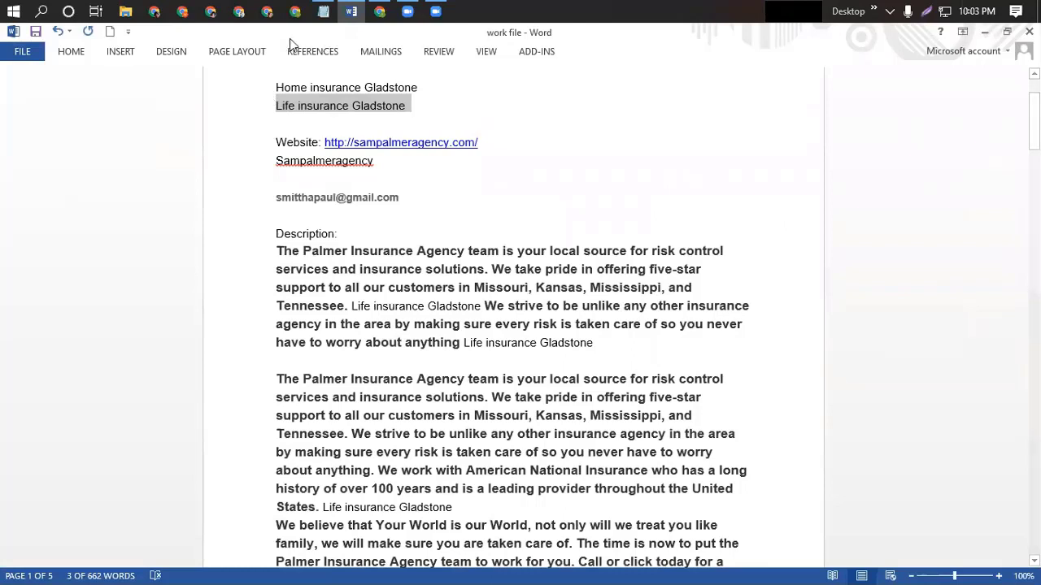
pyautogui.hotkey('alt', 'Tab')
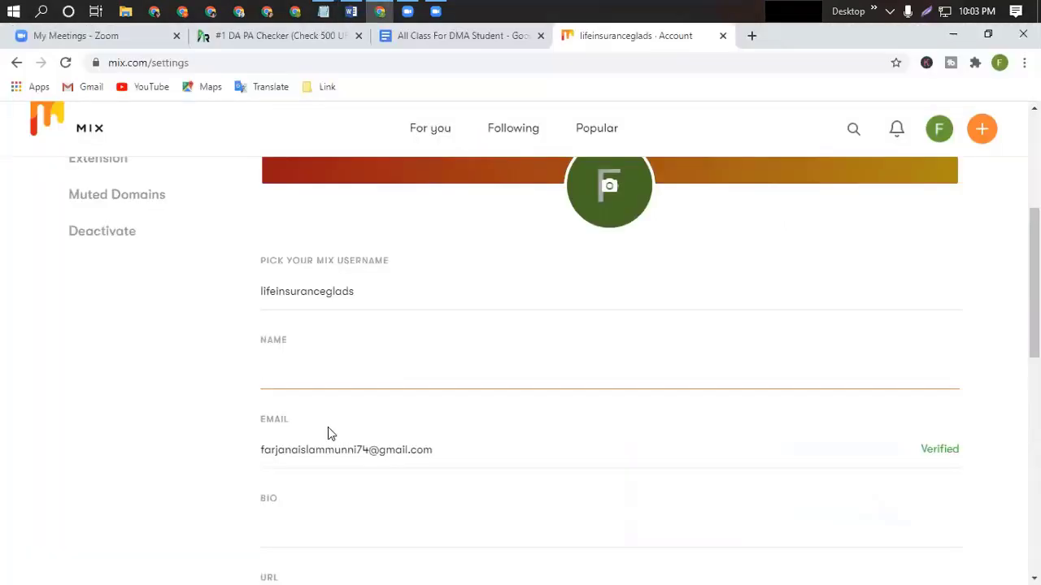
pyautogui.write('Life insurance Gladstone')
# Fill the bio with only the first sentence of the Palmer Insurance Agency description.
pyautogui.scroll(-2, 537, 432)
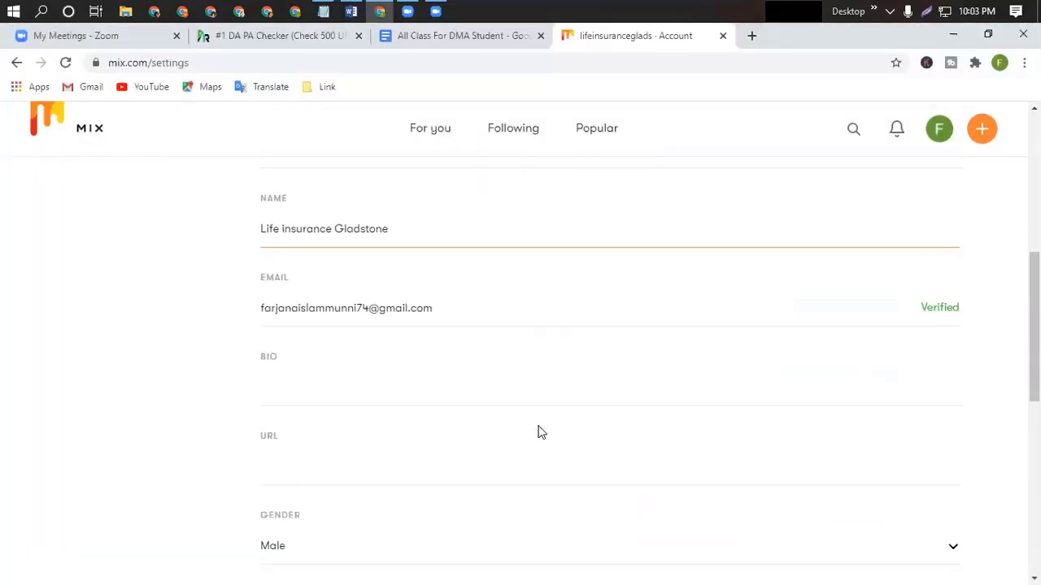
pyautogui.click(271, 375)
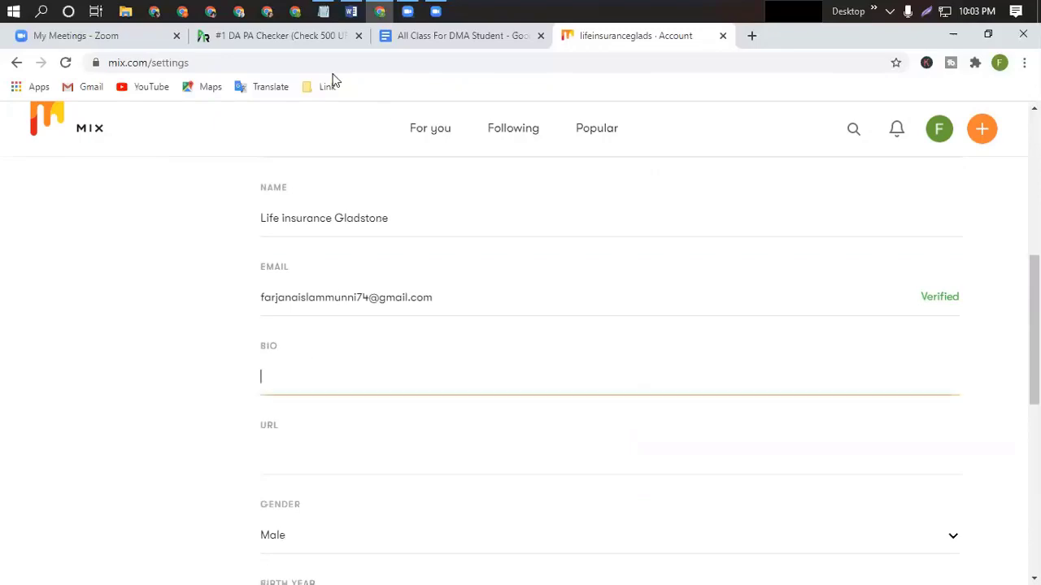
pyautogui.click(351, 11)
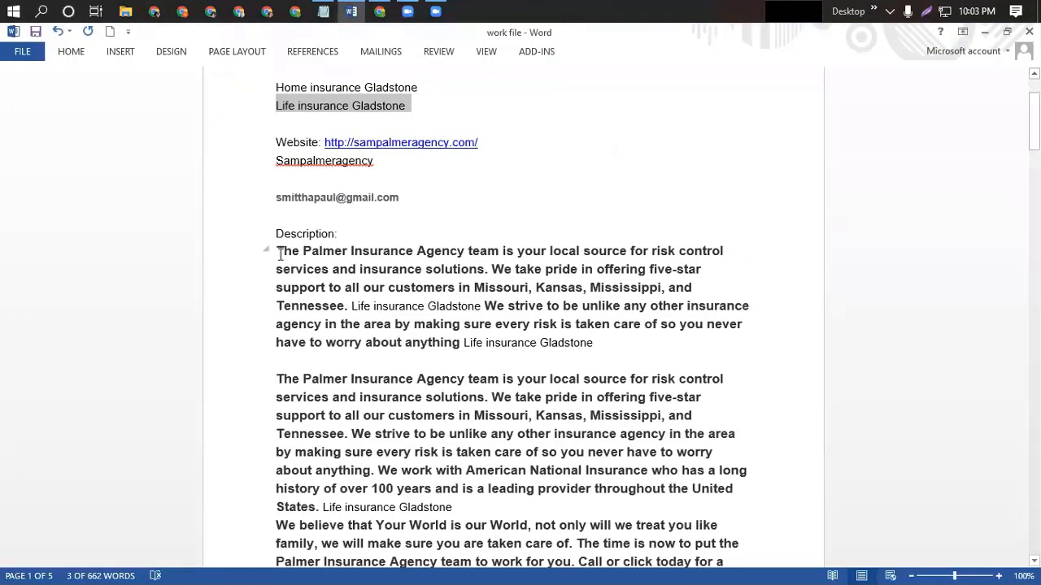
pyautogui.moveTo(278, 249); pyautogui.dragTo(649, 356)
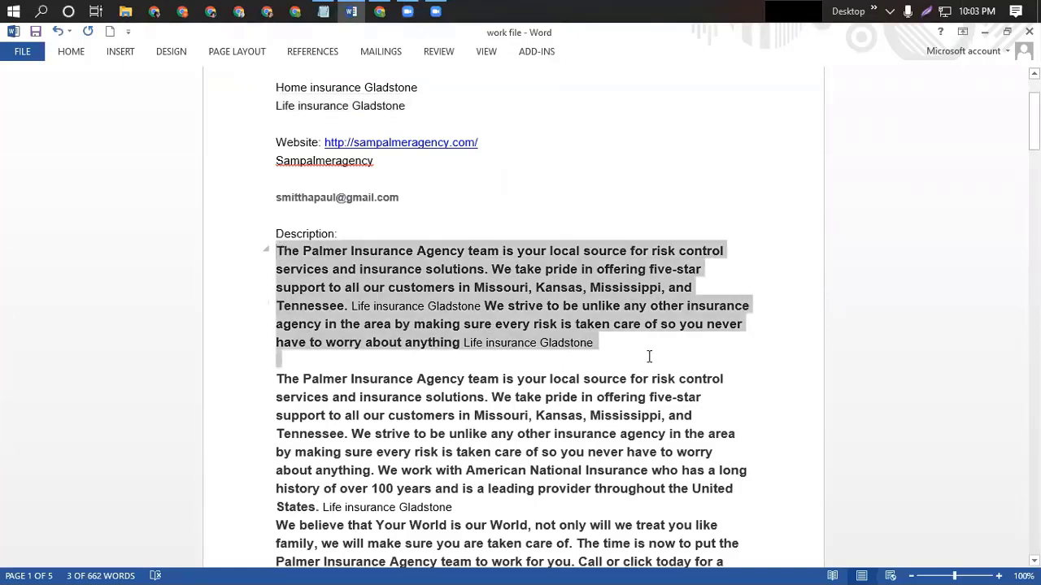
pyautogui.click(353, 13)
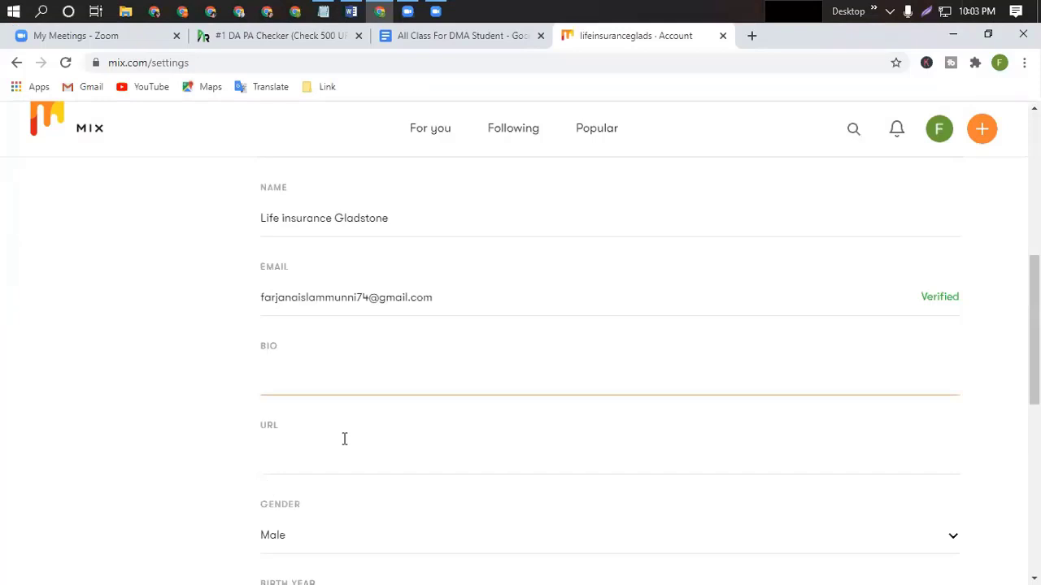
pyautogui.hotkey('ctrl', 'v')
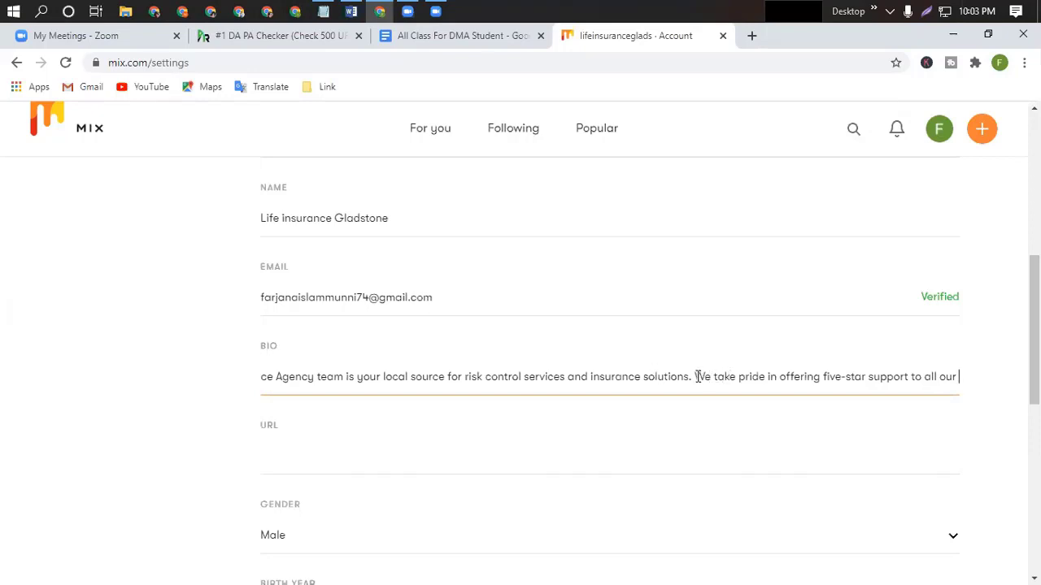
pyautogui.moveTo(697, 376); pyautogui.dragTo(998, 398)
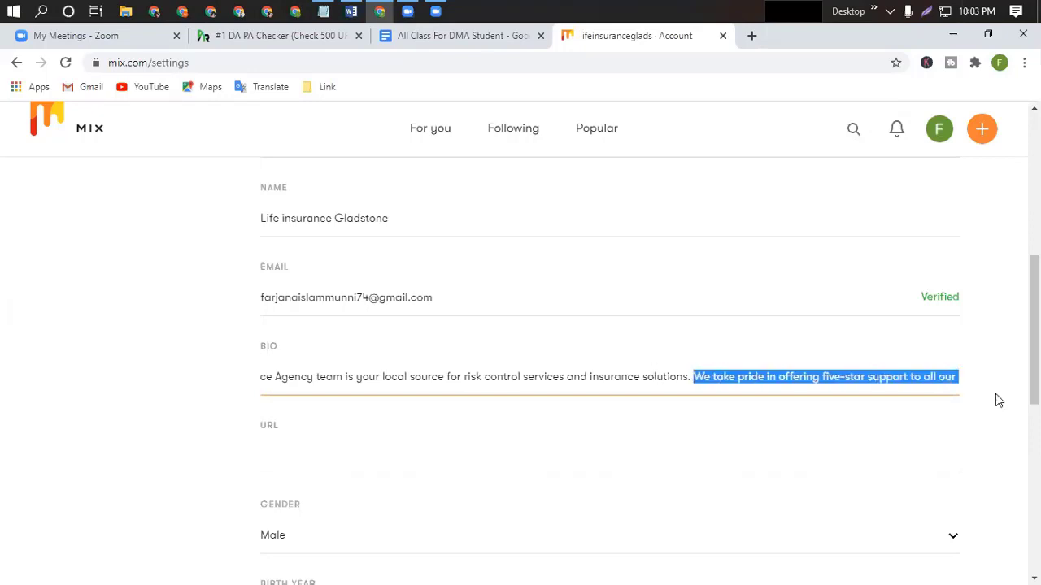
pyautogui.press('BackSpace')
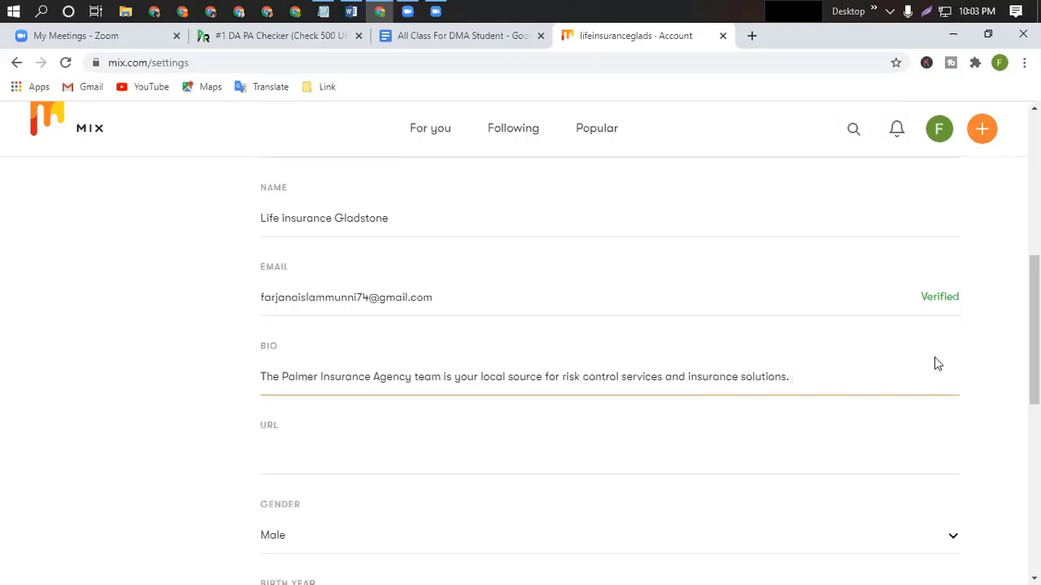
pyautogui.press('Left')
pyautogui.press('Left')
pyautogui.press('Left')
pyautogui.press('Left')
pyautogui.press('Left')
pyautogui.press('Left')
pyautogui.press('Left')
pyautogui.press('Left')
pyautogui.press('Left')
pyautogui.press('Left')
pyautogui.press('Left')
pyautogui.press('Left')
pyautogui.press('Left')
pyautogui.press('Left')
pyautogui.press('Left')
pyautogui.press('Left')
pyautogui.press('Left')
pyautogui.click(797, 380)
pyautogui.click(262, 447)
pyautogui.scroll(-1, 276, 422)
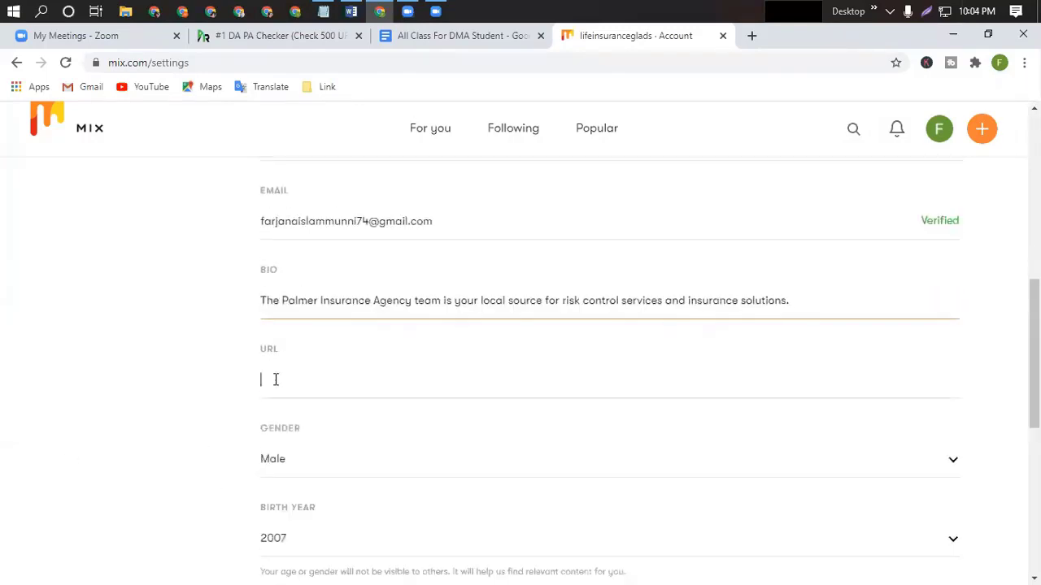
pyautogui.click(351, 13)
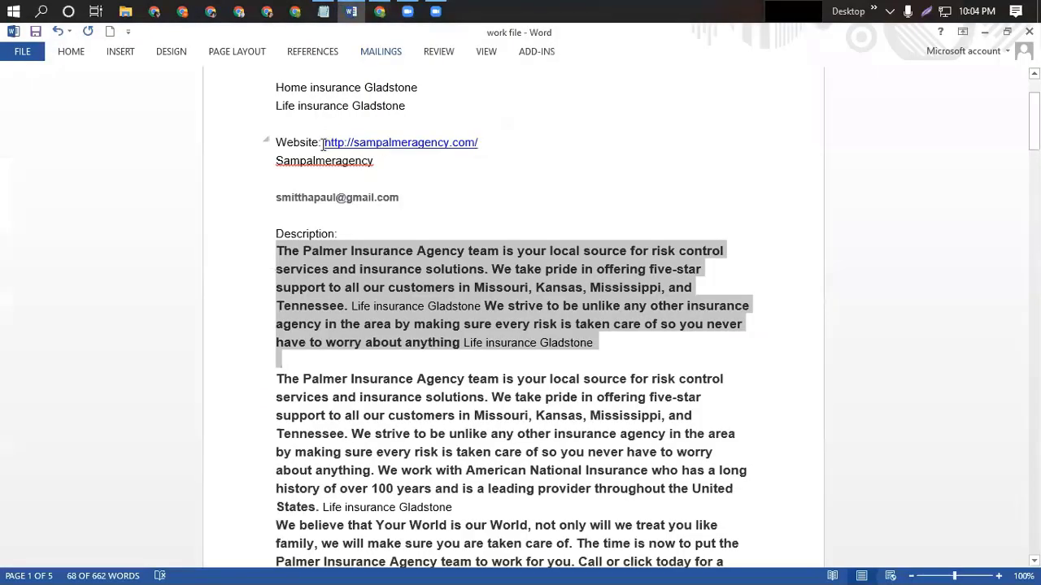
pyautogui.moveTo(324, 143); pyautogui.dragTo(480, 143)
pyautogui.hotkey('ctrl', 'c')
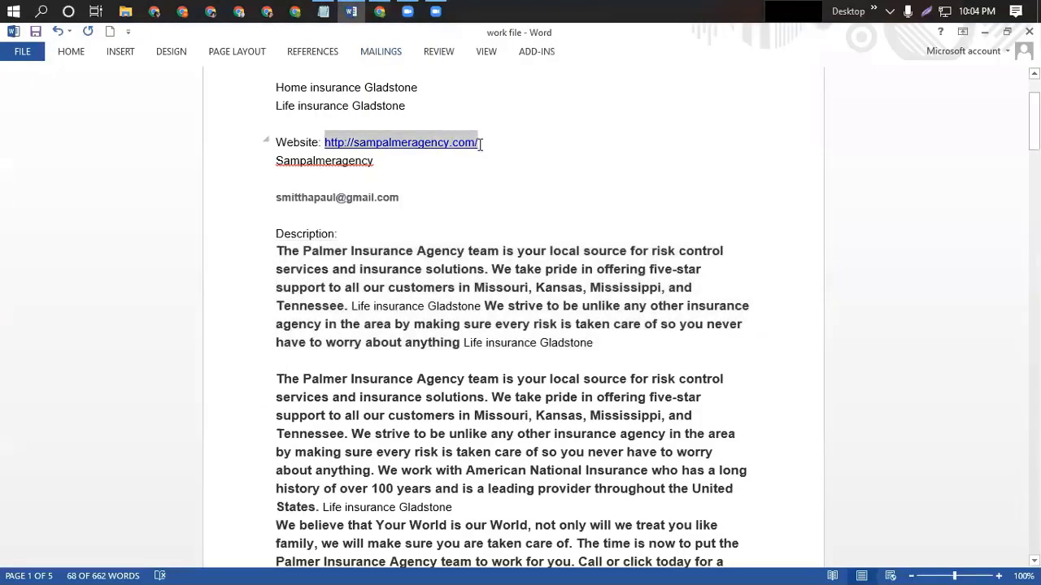
pyautogui.click(380, 11)
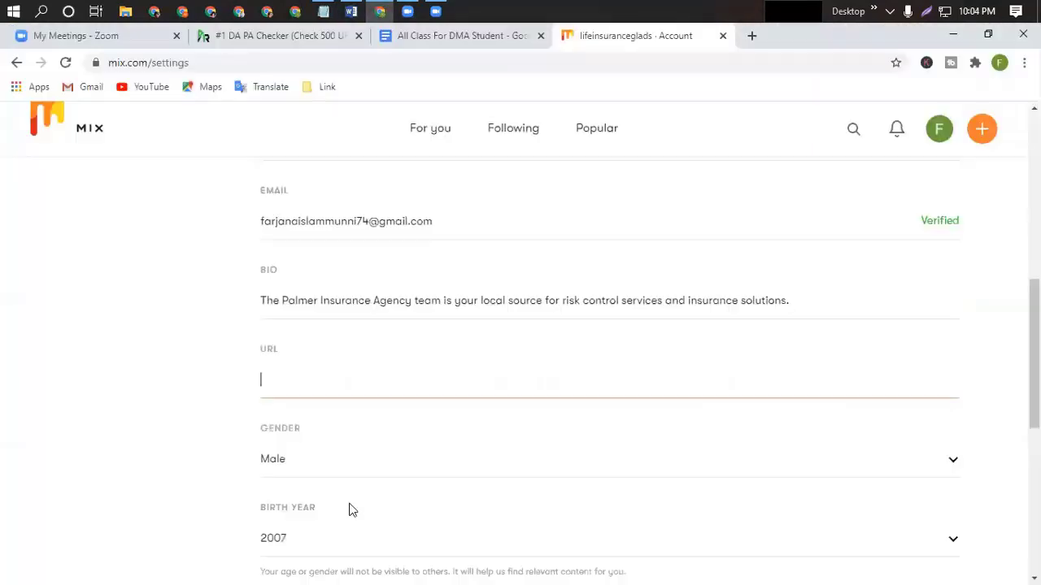
pyautogui.hotkey('ctrl', 'v')
# Set the gender to Female and the birth year to 1997.
pyautogui.scroll(-2, 348, 462)
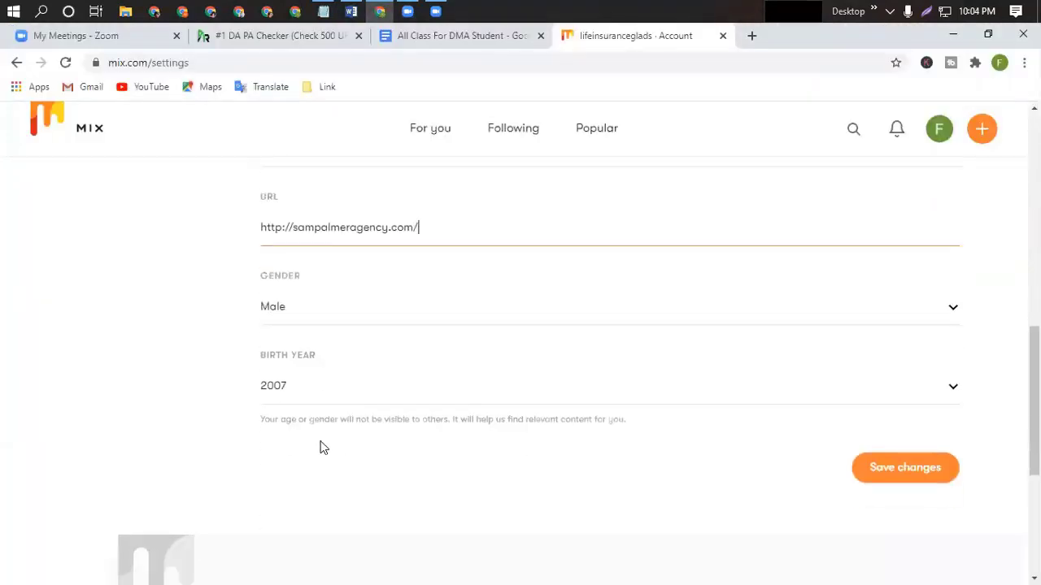
pyautogui.click(956, 308)
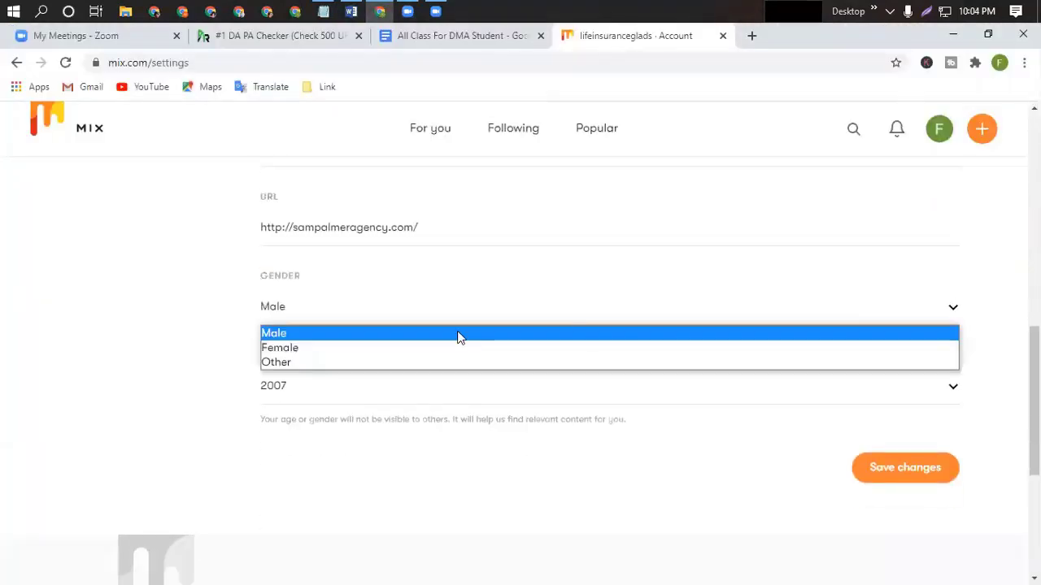
pyautogui.click(296, 348)
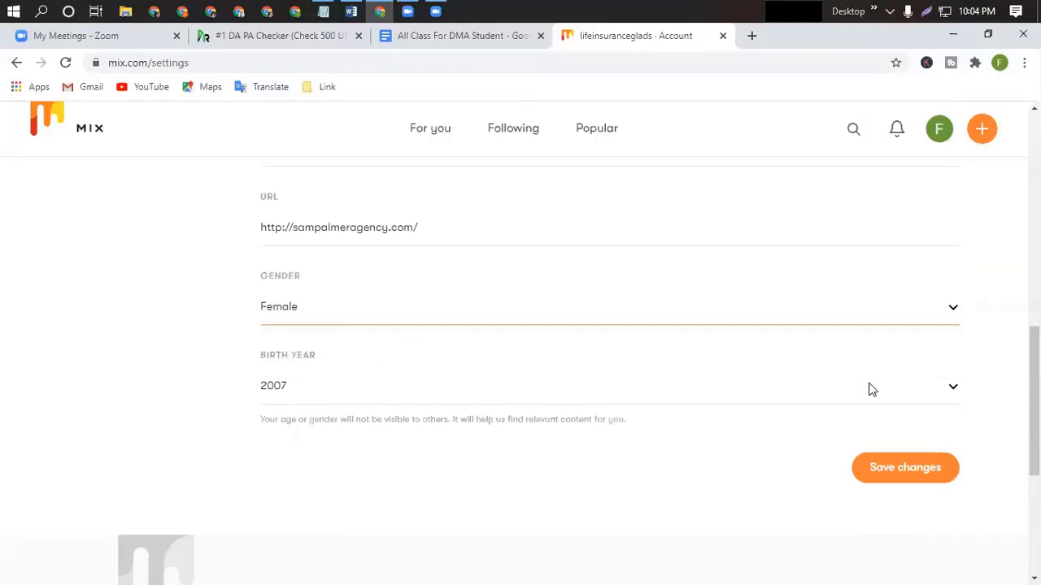
pyautogui.click(952, 388)
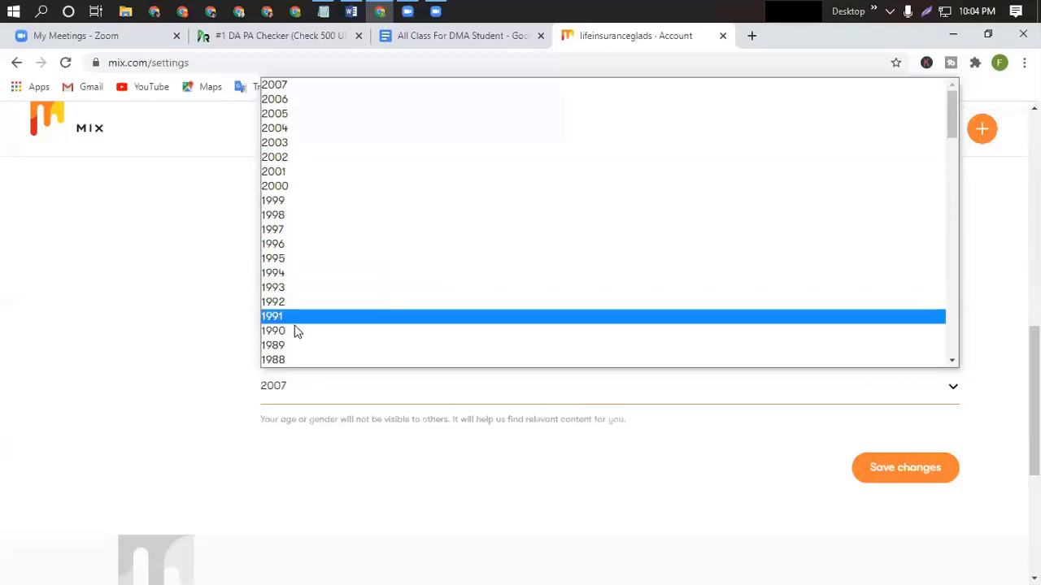
pyautogui.click(286, 230)
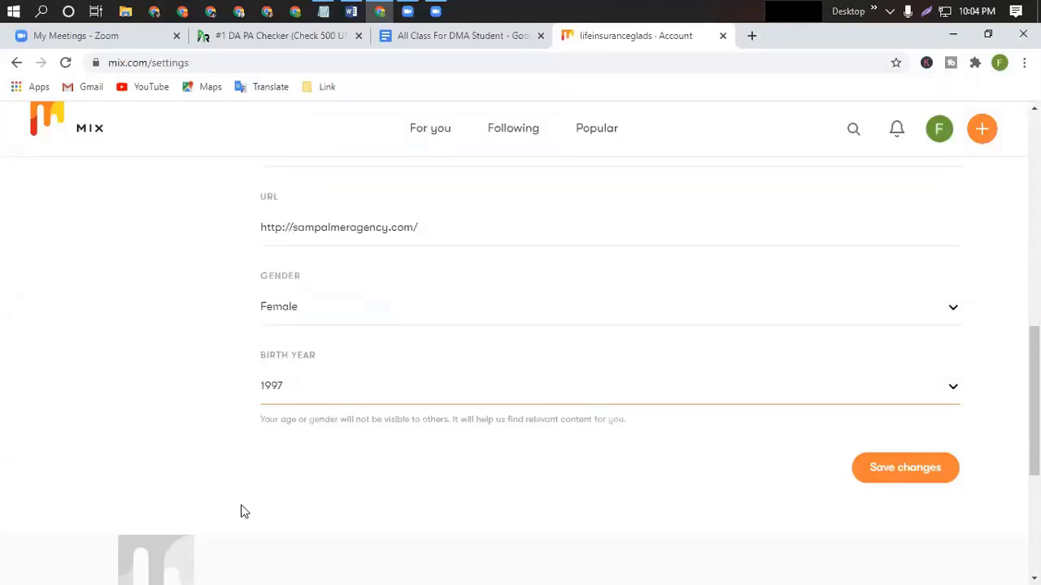
pyautogui.scroll(-4, 352, 511)
pyautogui.scroll(10, 352, 511)
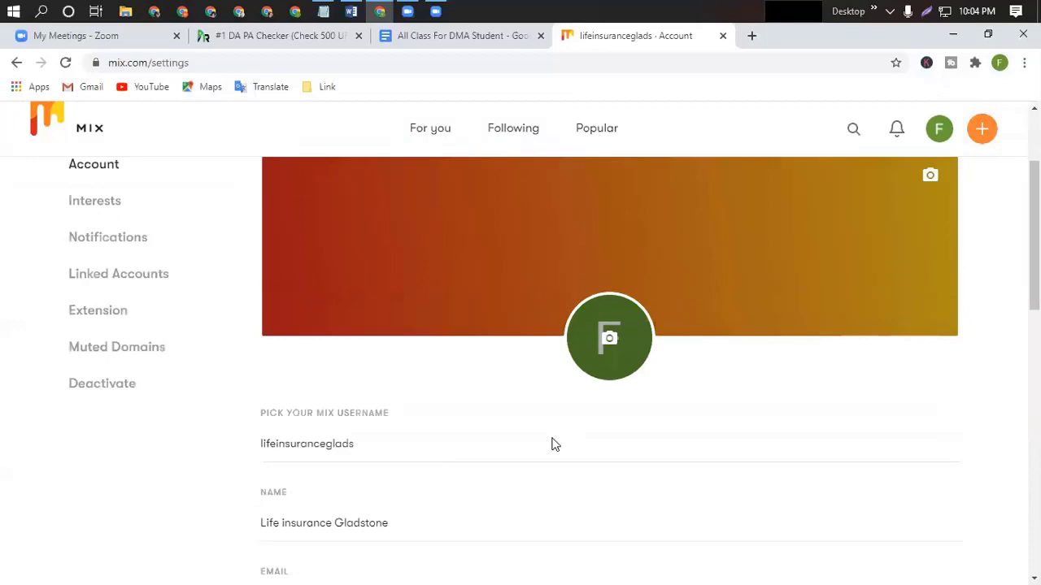
pyautogui.scroll(2, 569, 430)
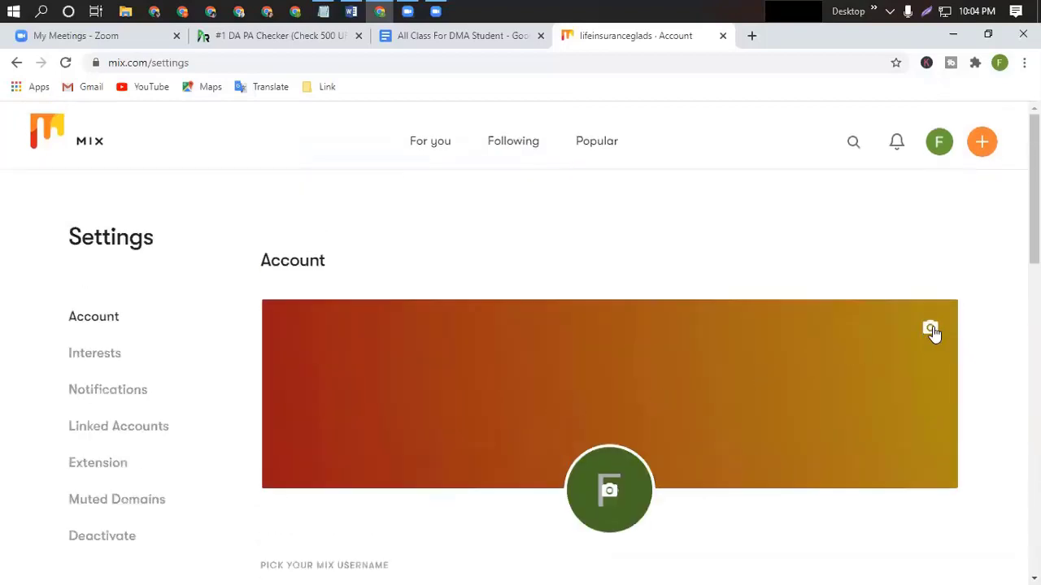
# Open the Edit profile header dialog and browse the computer's files for a cover image.
pyautogui.click(931, 329)
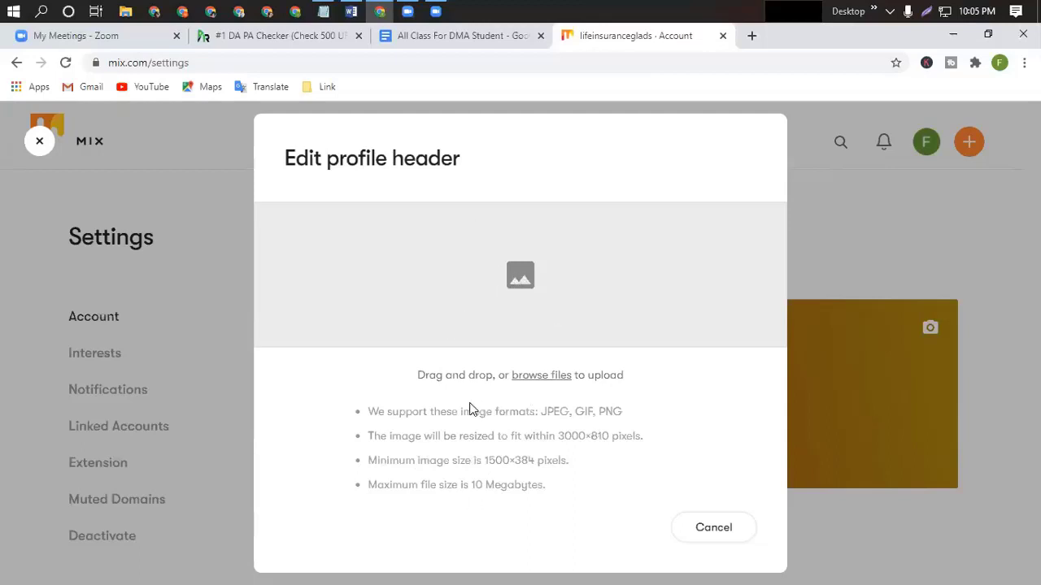
pyautogui.click(509, 276)
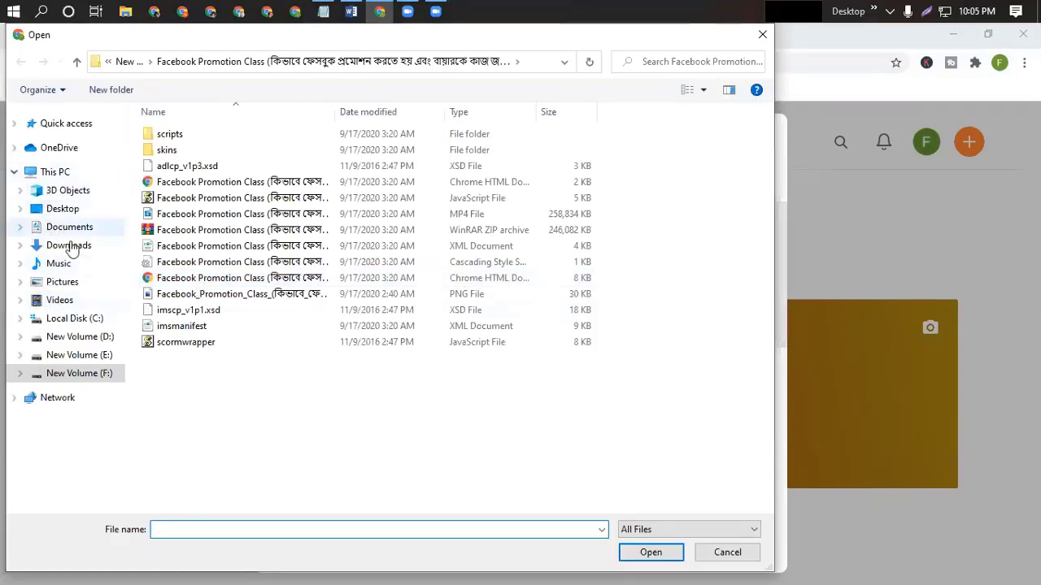
# In the Downloads folder, select the 'google top ranking' image and bring up its context menu.
pyautogui.click(74, 245)
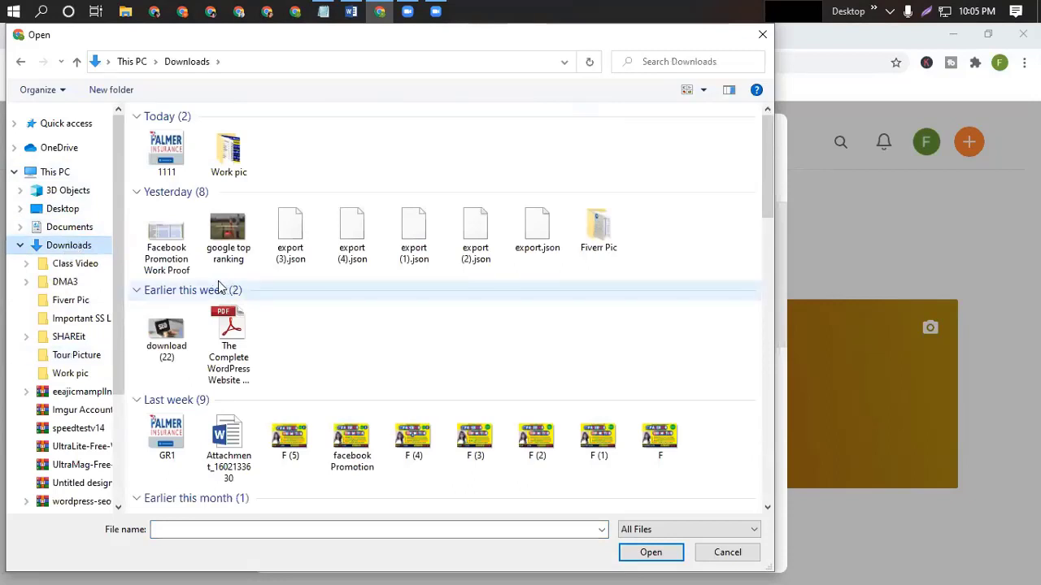
pyautogui.click(227, 231)
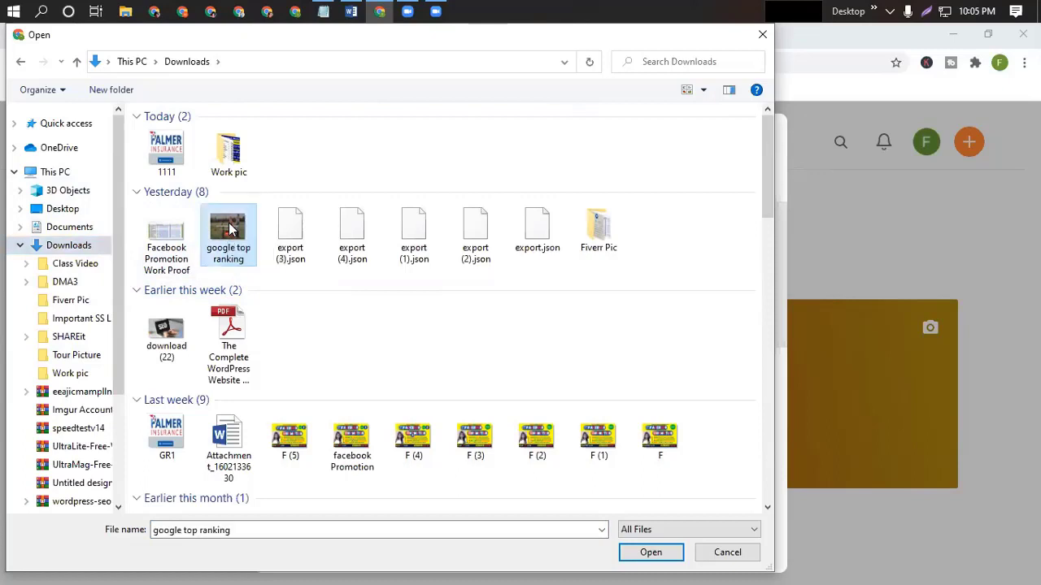
pyautogui.rightClick(229, 228)
pyautogui.click(574, 328)
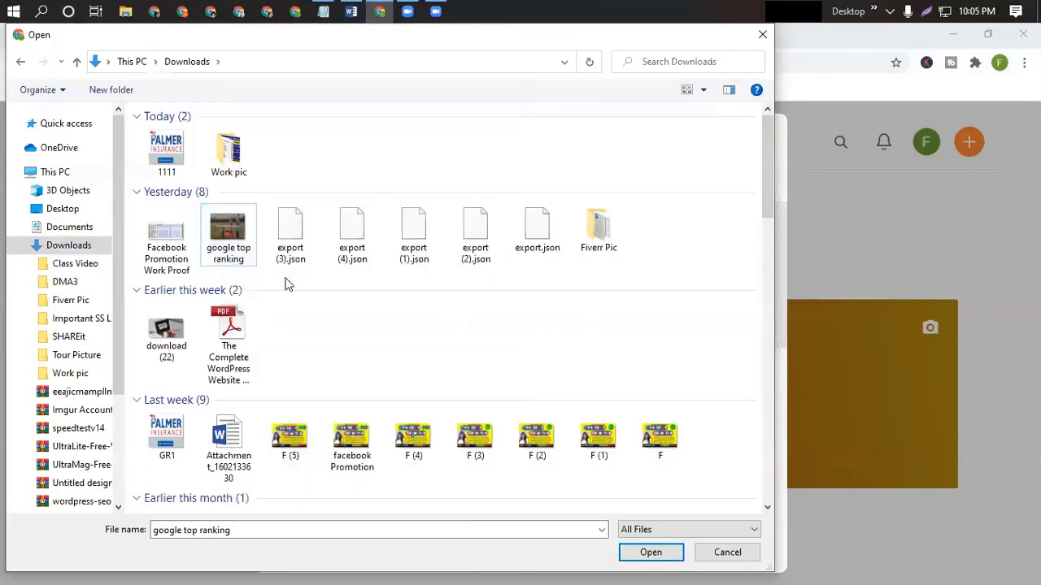
pyautogui.click(232, 236)
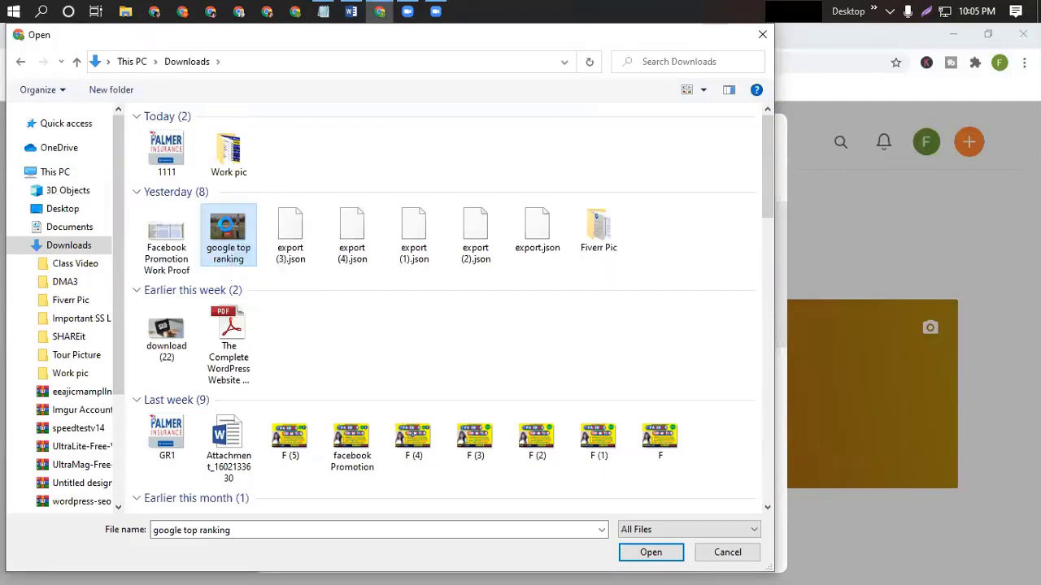
pyautogui.rightClick(226, 231)
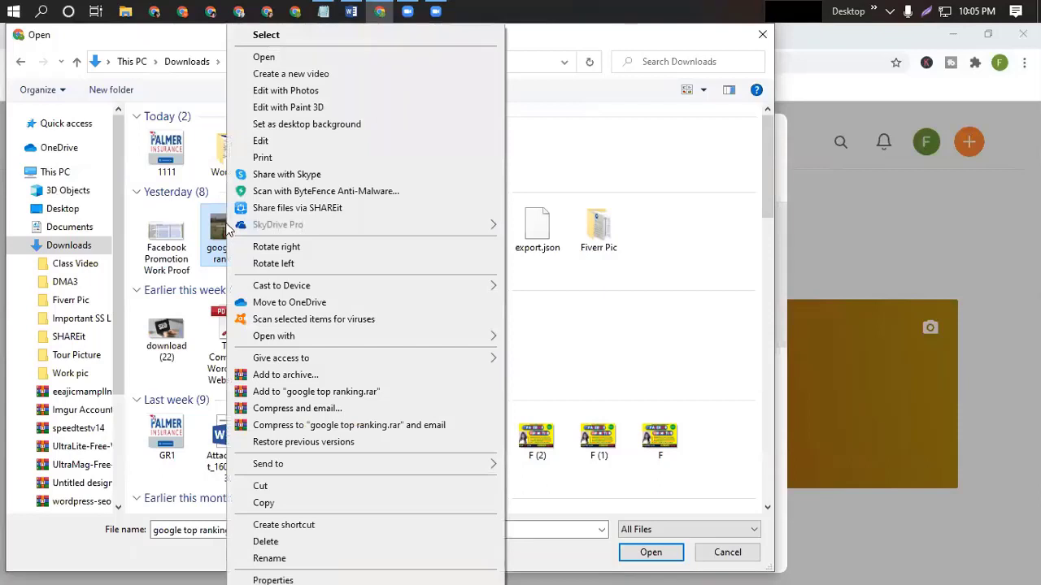
pyautogui.click(674, 357)
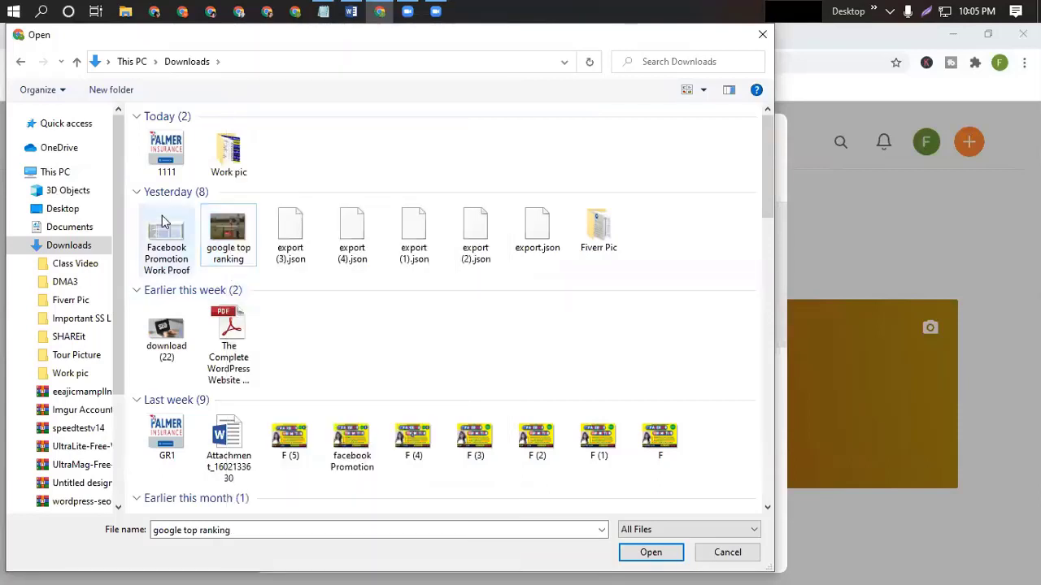
pyautogui.rightClick(232, 229)
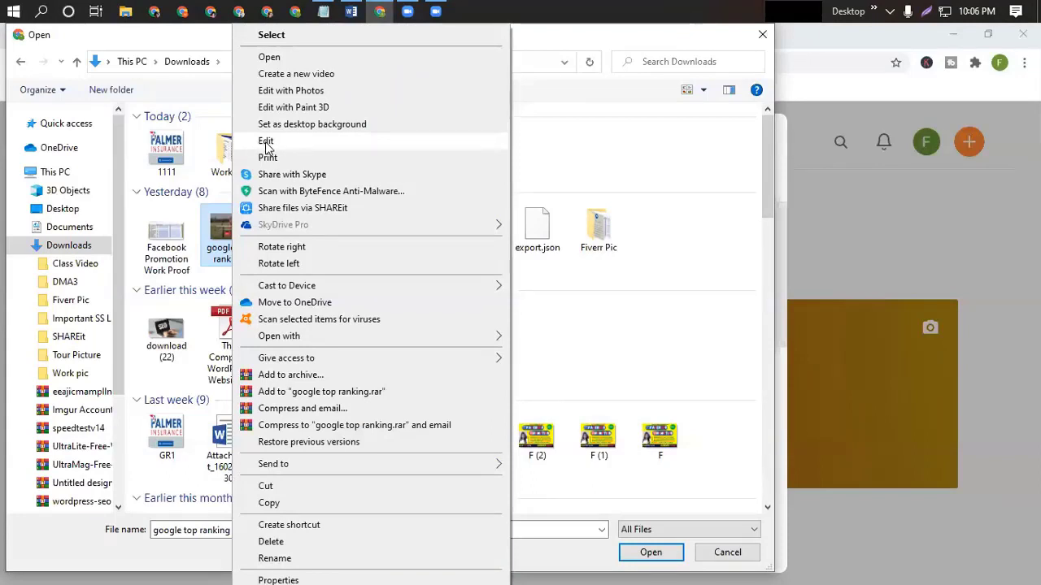
# Open 'google top ranking' in Paint and resize it to 1500 × 384 pixels with aspect ratio unlocked.
pyautogui.click(266, 143)
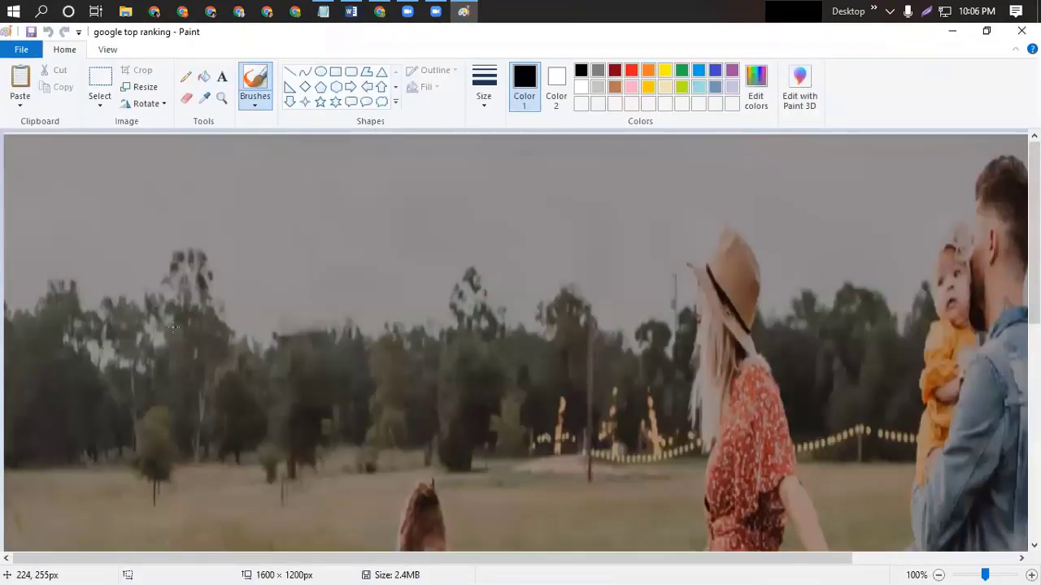
pyautogui.click(138, 85)
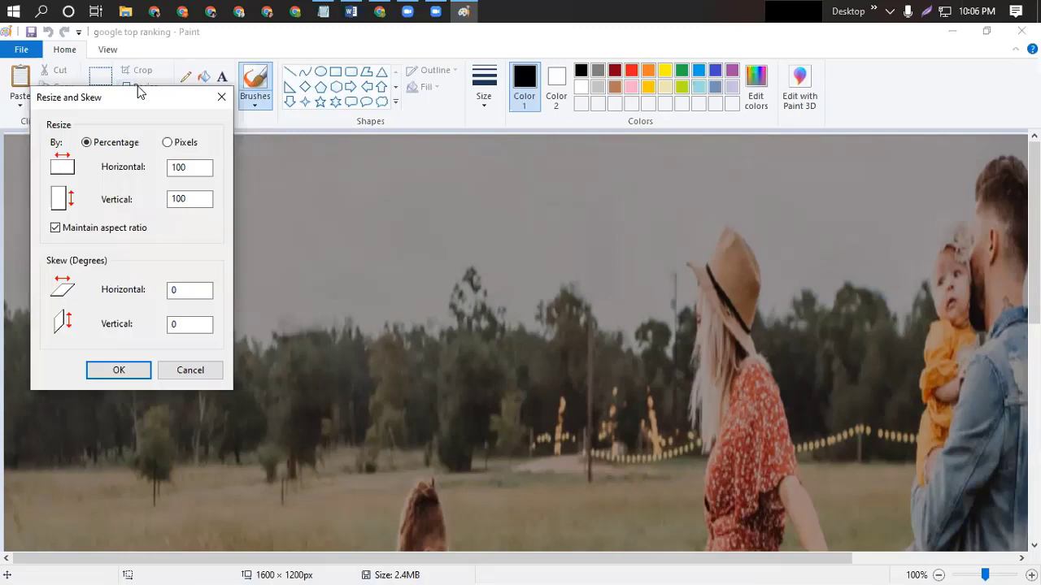
pyautogui.click(167, 143)
pyautogui.click(55, 228)
pyautogui.click(196, 169)
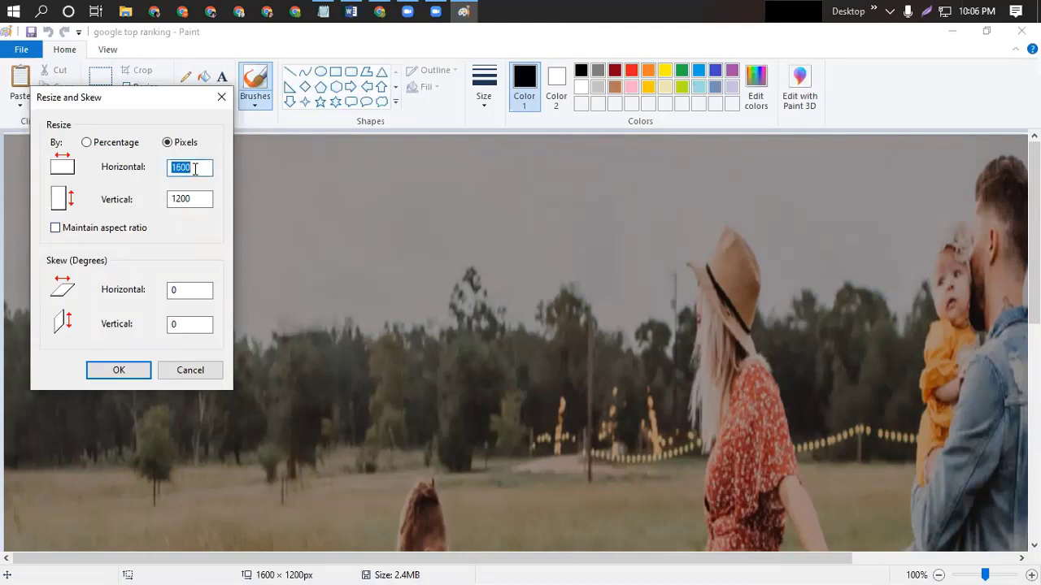
pyautogui.write('1500')
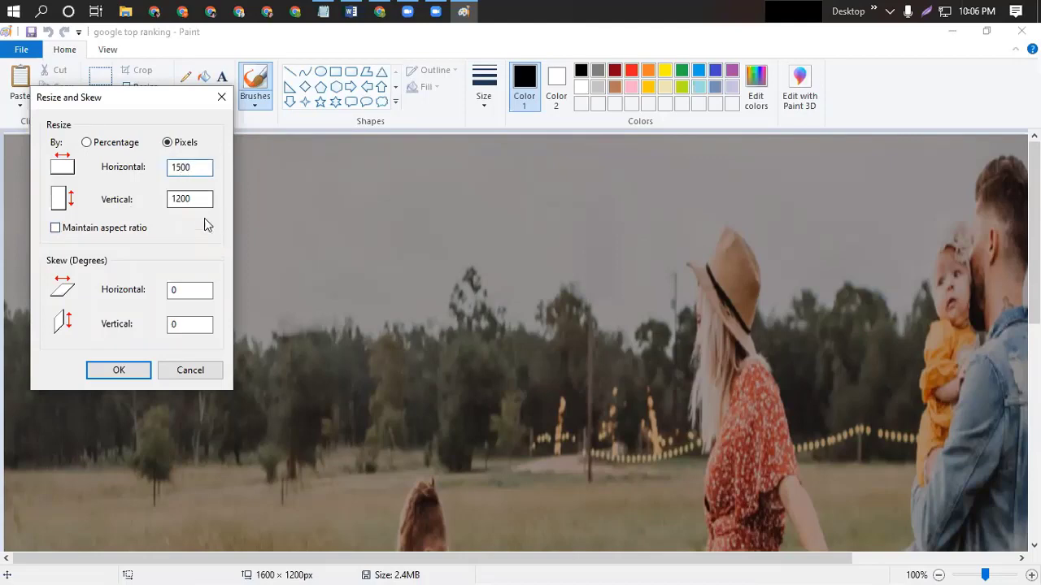
pyautogui.doubleClick(192, 199)
pyautogui.press('BackSpace')
pyautogui.write('1200')
pyautogui.doubleClick(192, 201)
pyautogui.write('384')
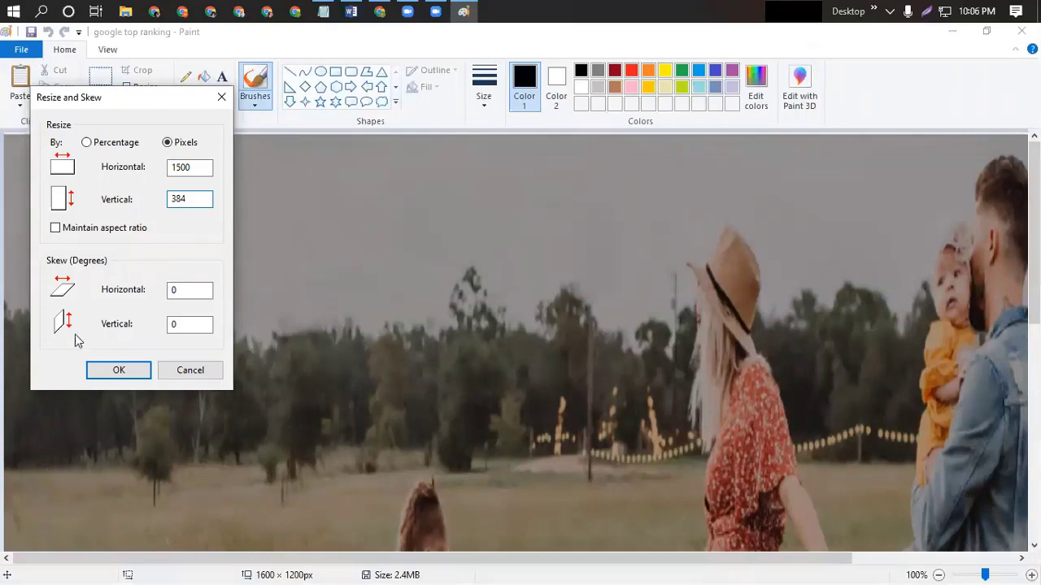
pyautogui.click(123, 369)
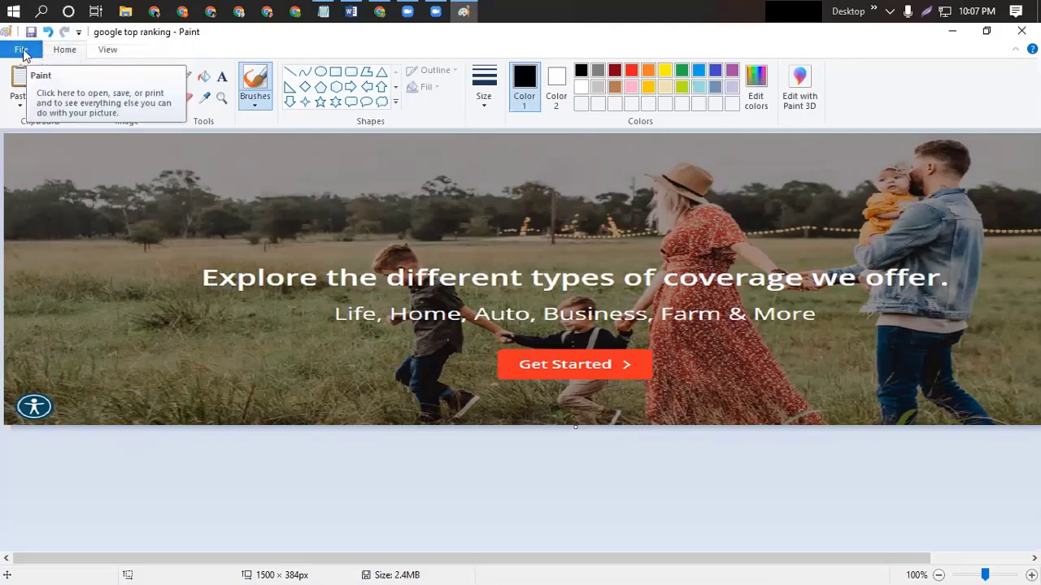
# Save the banner as PNG 'google top ranking 1', accepting the transparency warning, and close Paint.
pyautogui.click(20, 50)
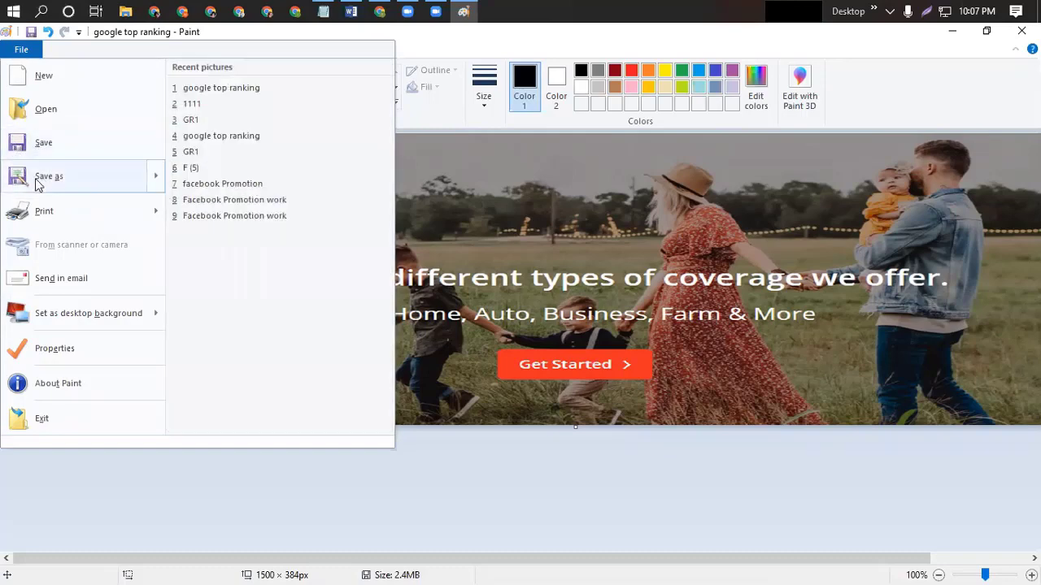
pyautogui.moveTo(20, 180)
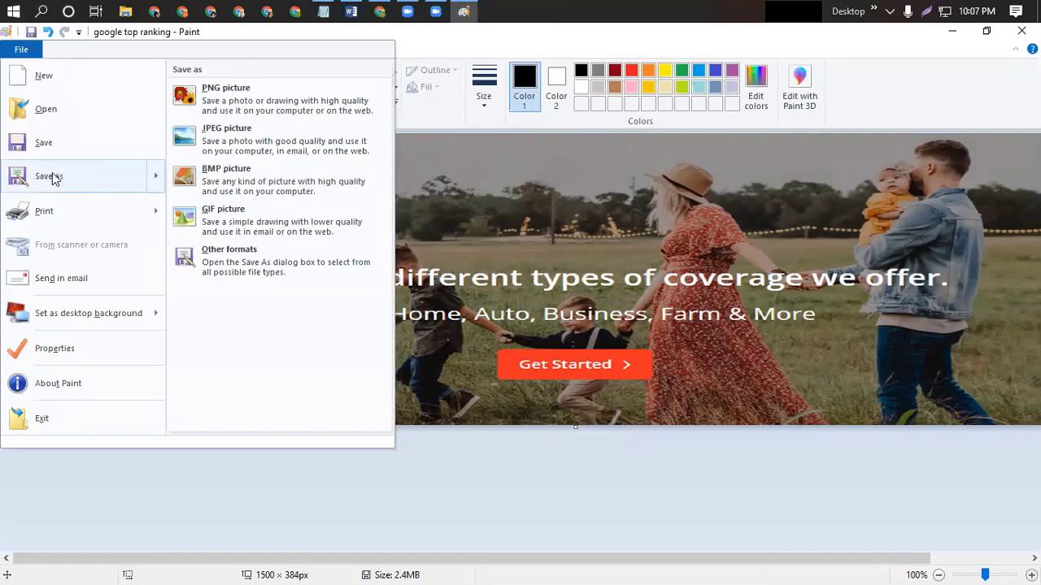
pyautogui.click(52, 177)
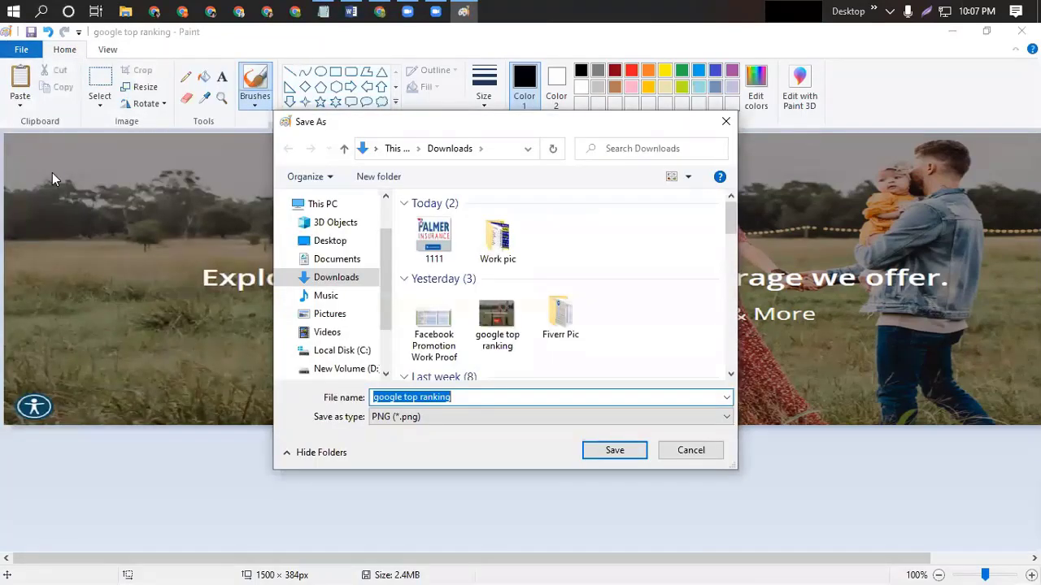
pyautogui.click(466, 402)
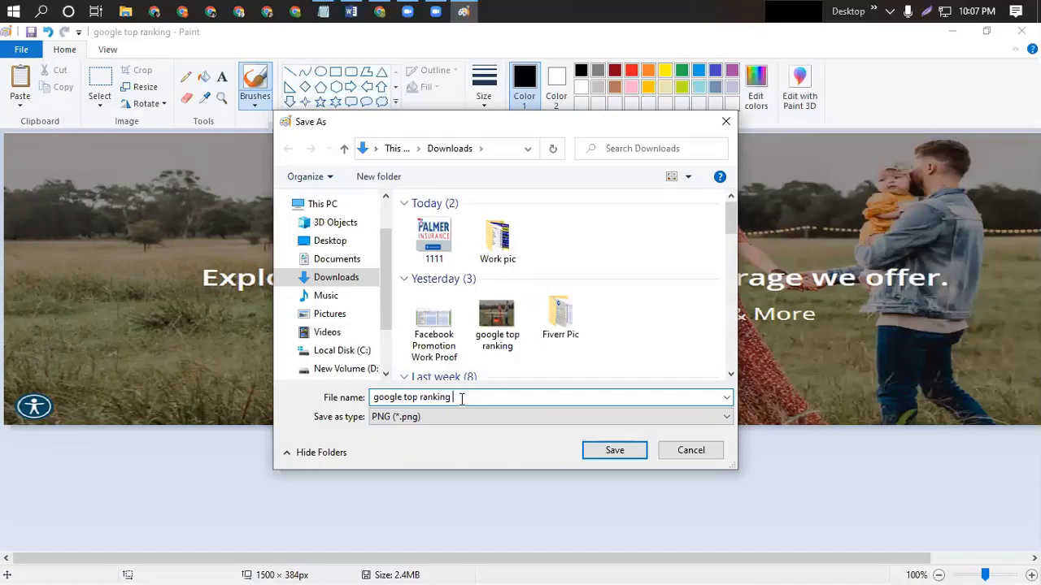
pyautogui.write('1')
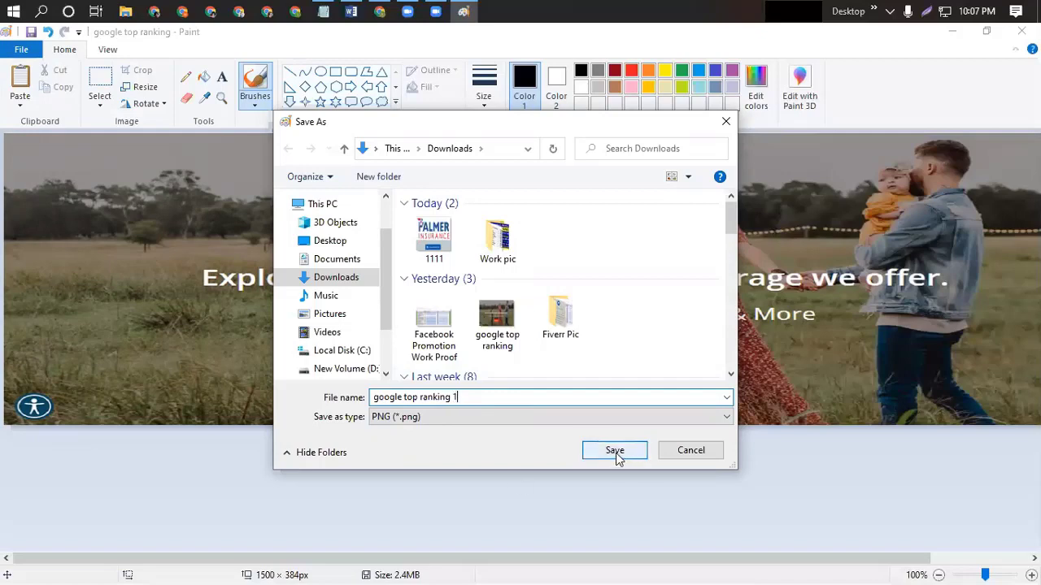
pyautogui.click(616, 451)
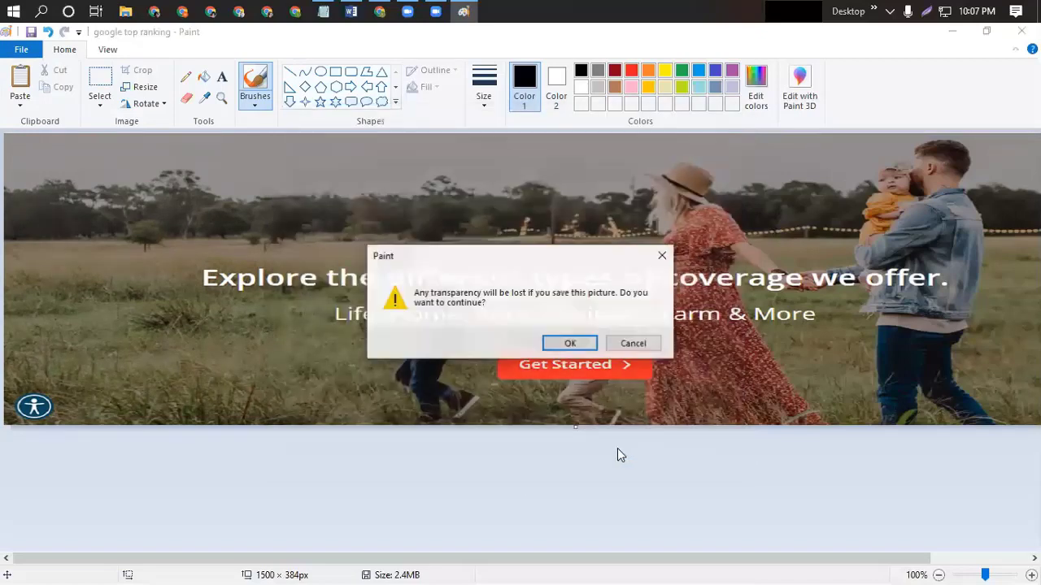
pyautogui.click(578, 344)
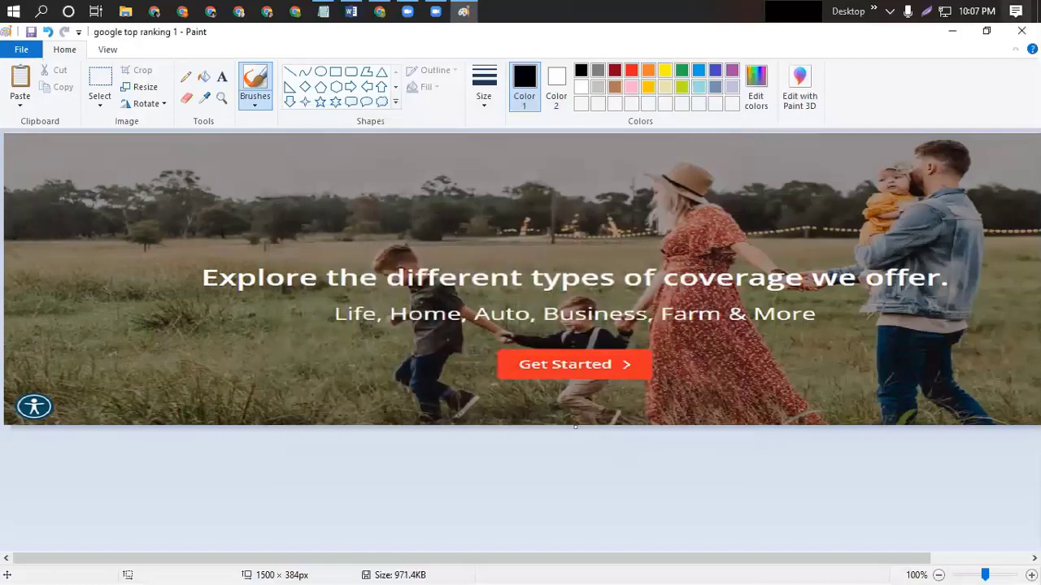
pyautogui.click(1021, 31)
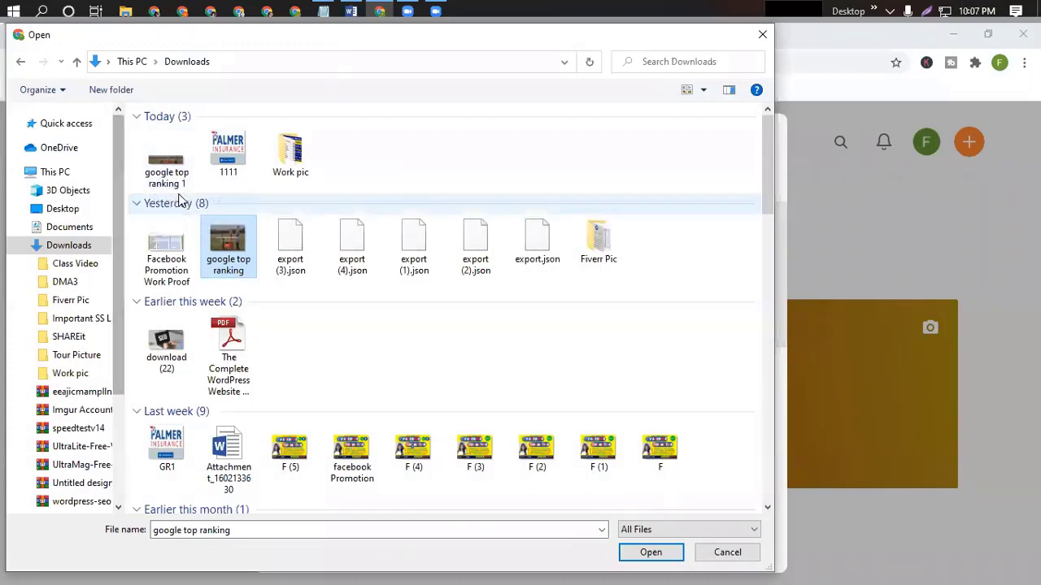
# Load 'google top ranking 1', nudge the crop area, and upload it as the profile header.
pyautogui.click(171, 175)
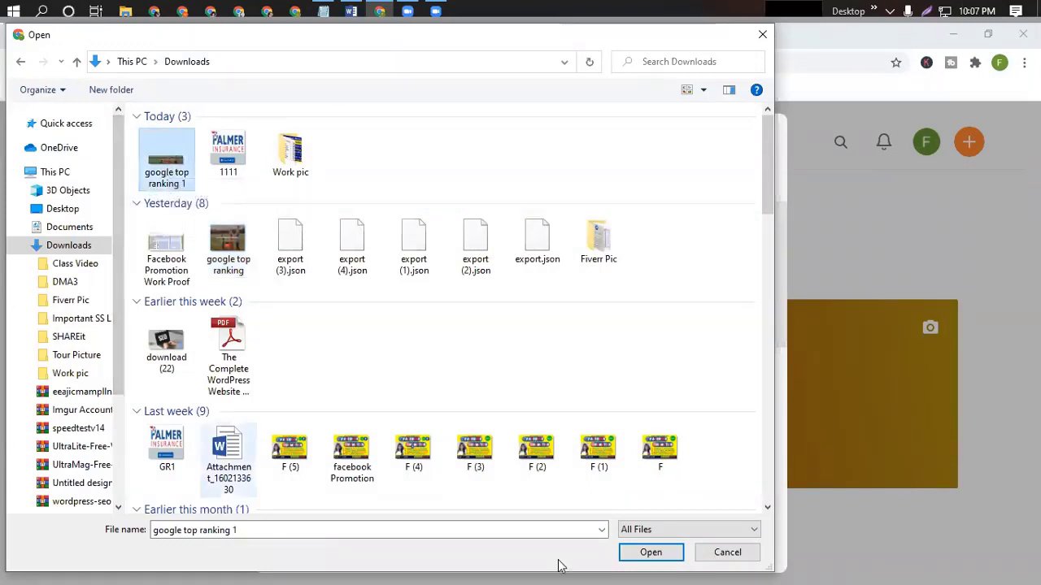
pyautogui.click(650, 553)
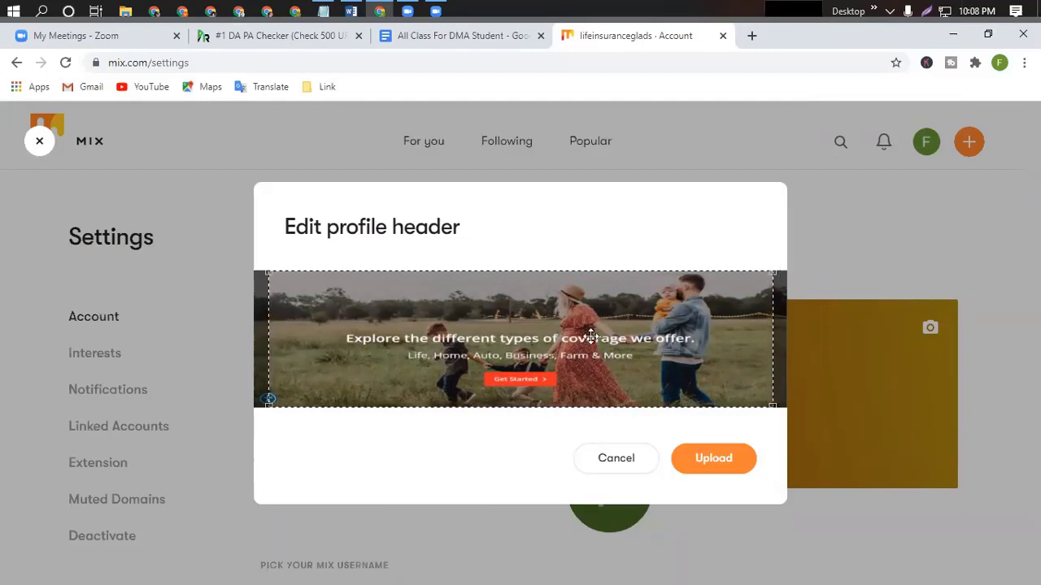
pyautogui.moveTo(518, 344)
pyautogui.mouseDown()
pyautogui.moveTo(531, 344)
pyautogui.moveTo(521, 346)
pyautogui.mouseUp()
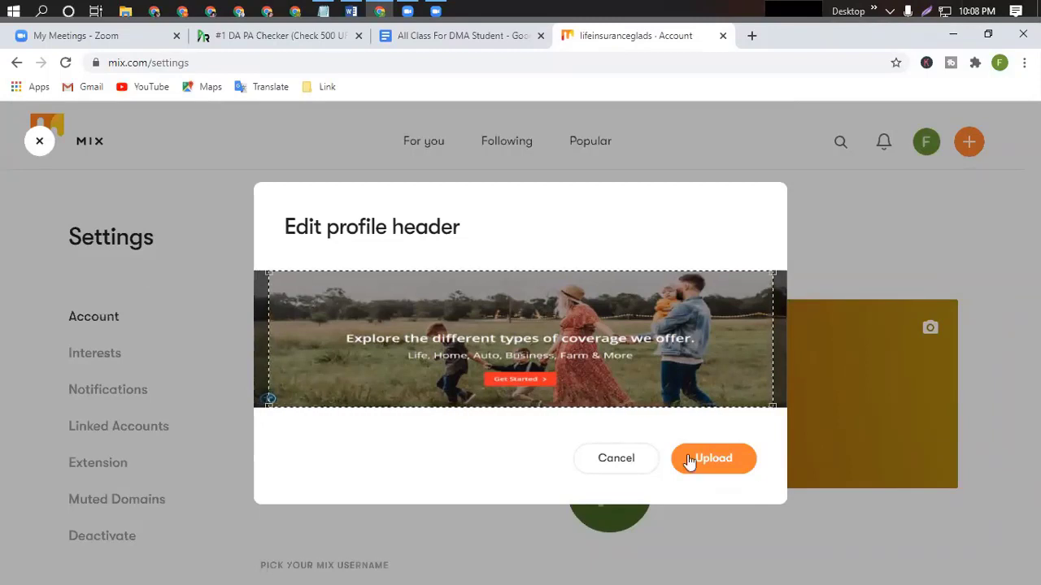
pyautogui.click(713, 459)
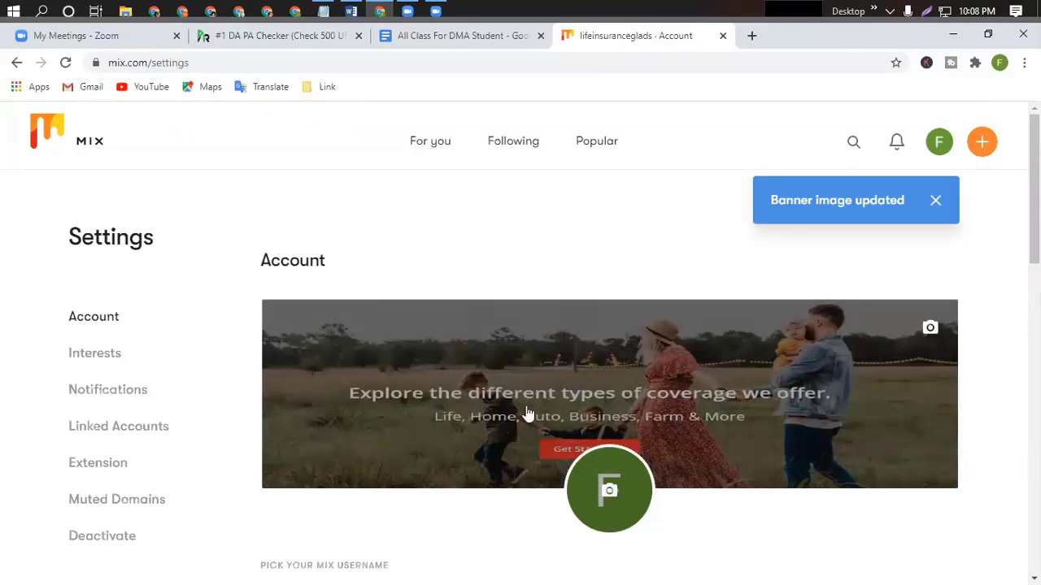
# Upload the GR1 Palmer Insurance logo as the profile avatar.
pyautogui.scroll(-3, 875, 384)
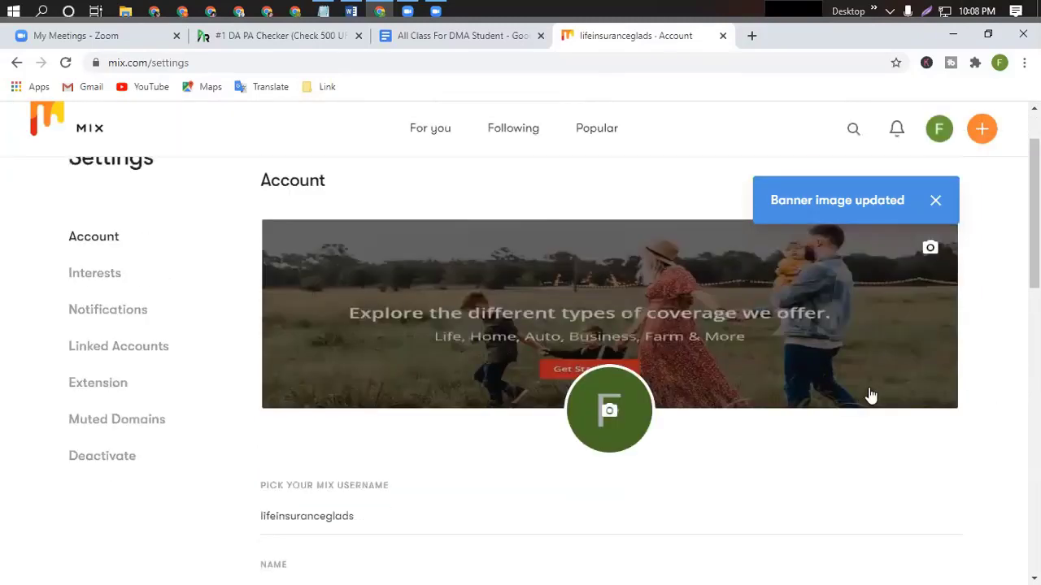
pyautogui.scroll(2, 626, 382)
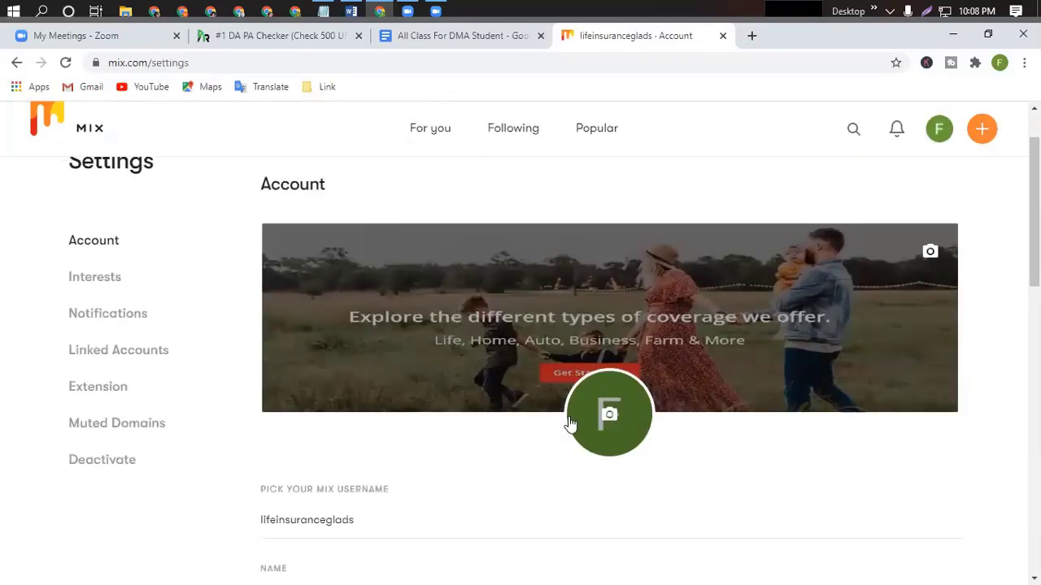
pyautogui.moveTo(639, 415)
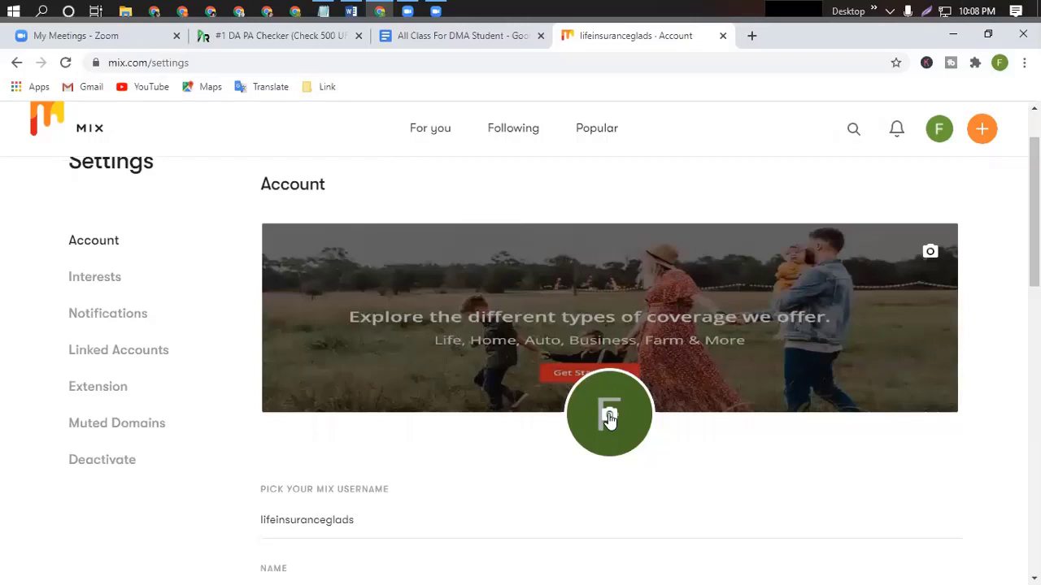
pyautogui.click(610, 419)
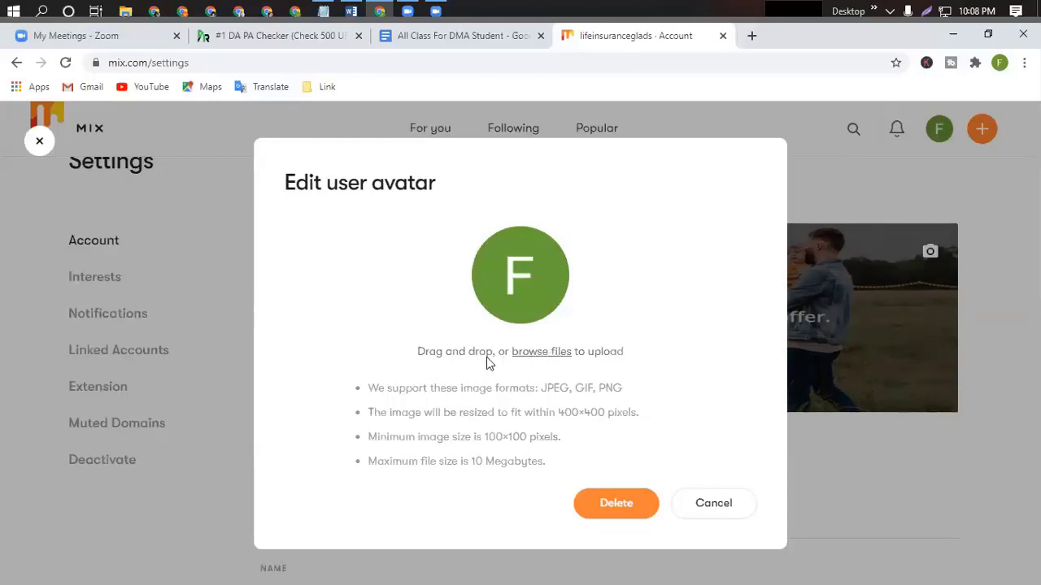
pyautogui.click(533, 355)
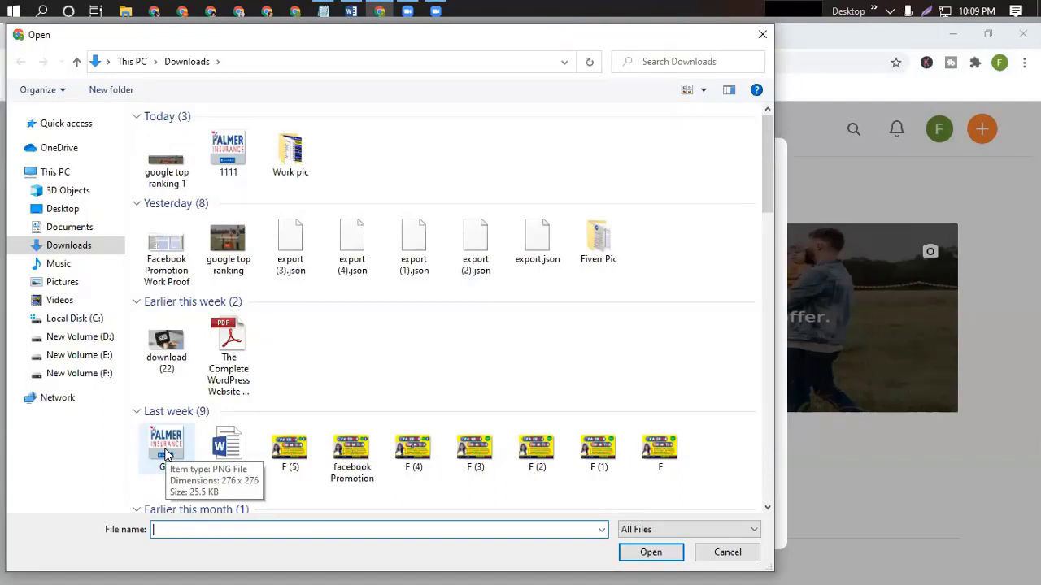
pyautogui.click(168, 455)
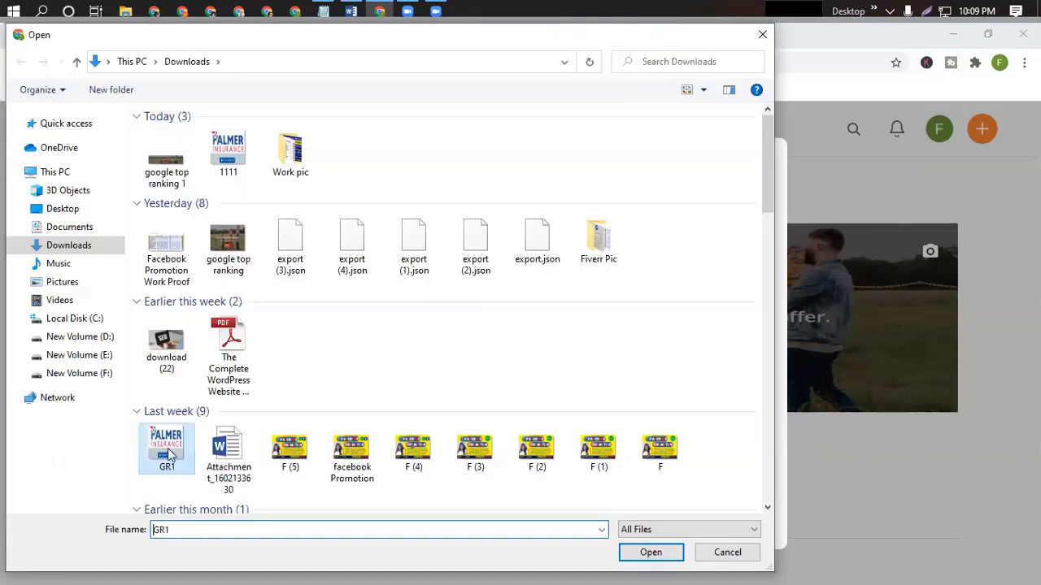
pyautogui.click(651, 553)
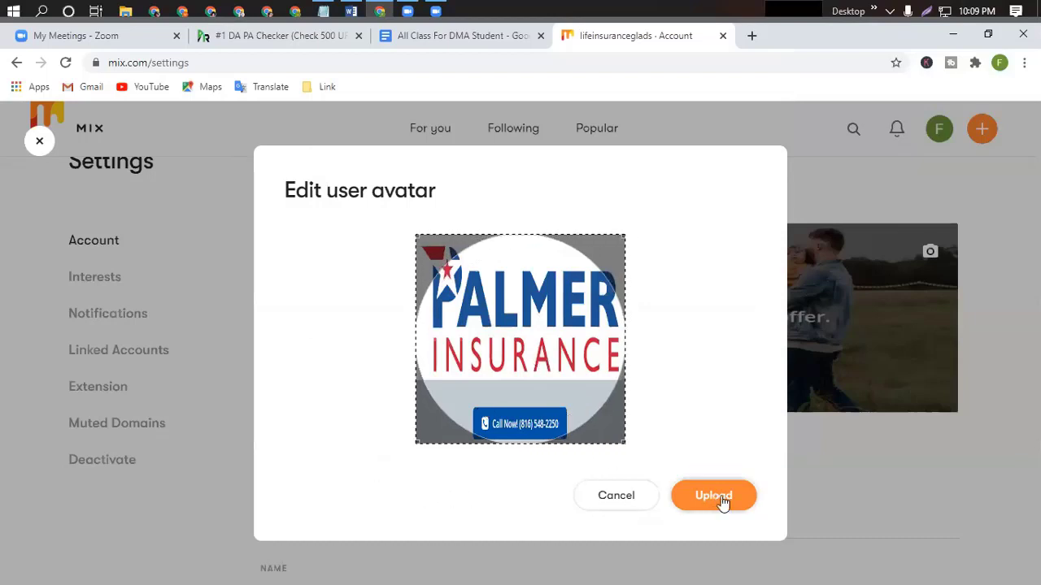
pyautogui.click(724, 497)
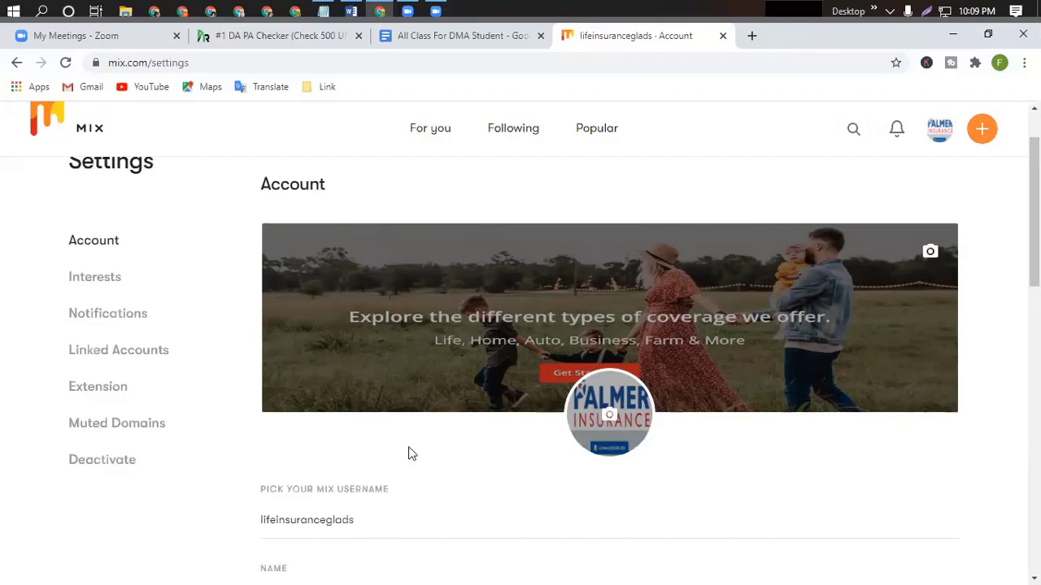
# Save the Mix account settings changes.
pyautogui.scroll(-4, 412, 453)
pyautogui.scroll(-2, 417, 442)
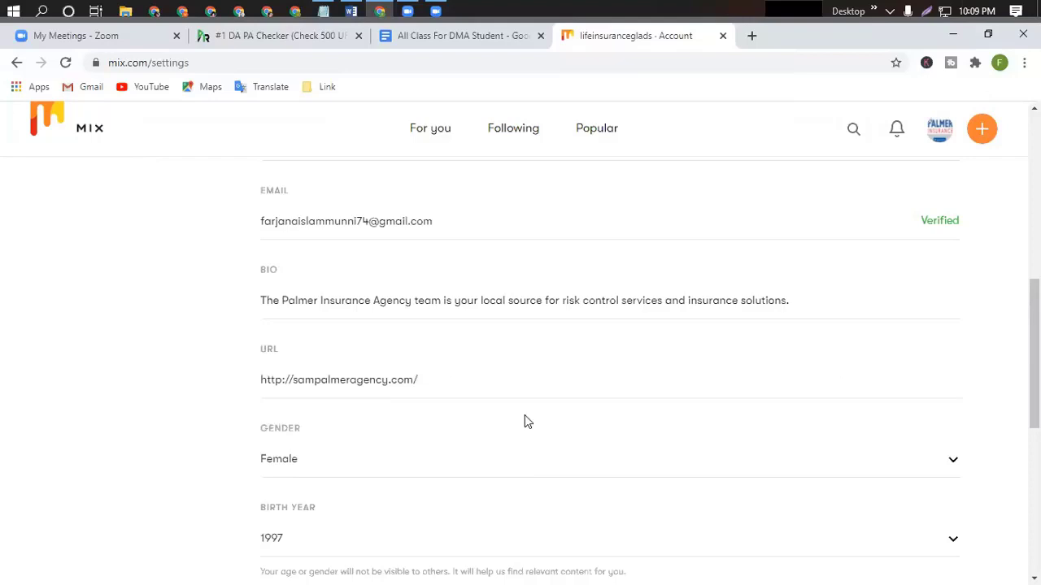
pyautogui.scroll(-4, 829, 467)
pyautogui.click(922, 326)
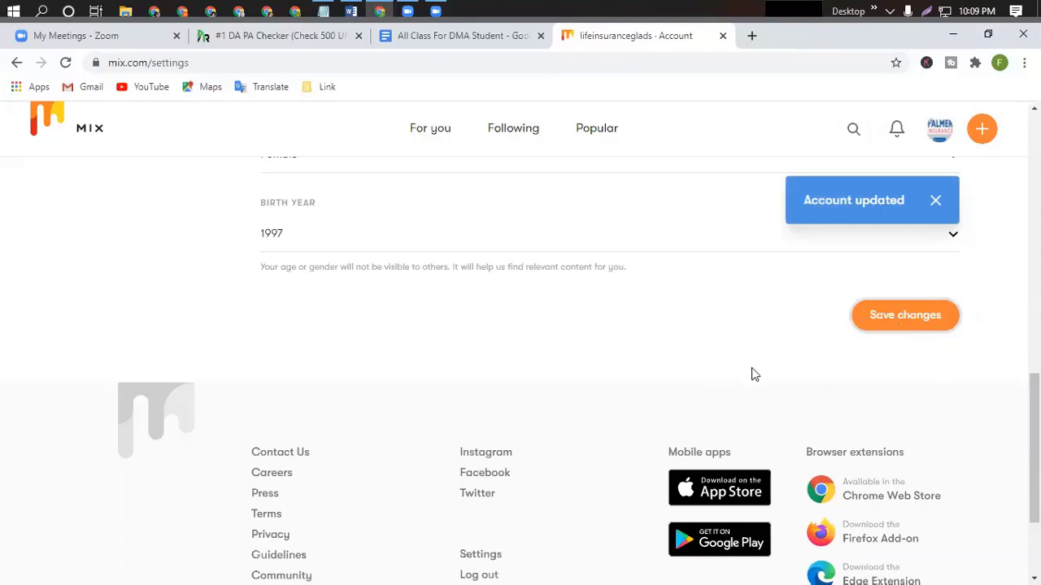
# Go to the lifeinsuranceglads public profile and open the Add a post form.
pyautogui.scroll(10, 751, 374)
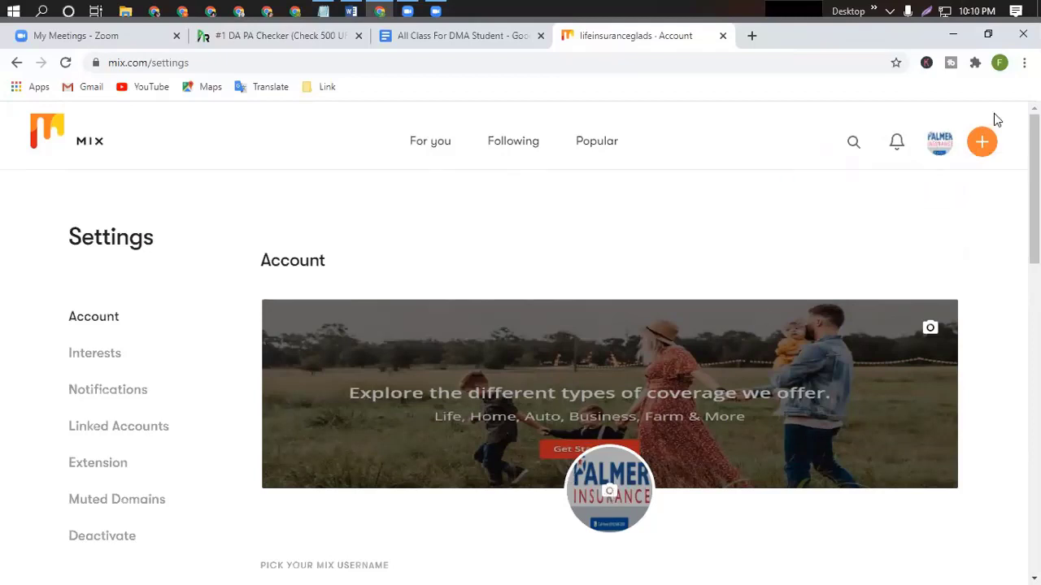
pyautogui.click(937, 143)
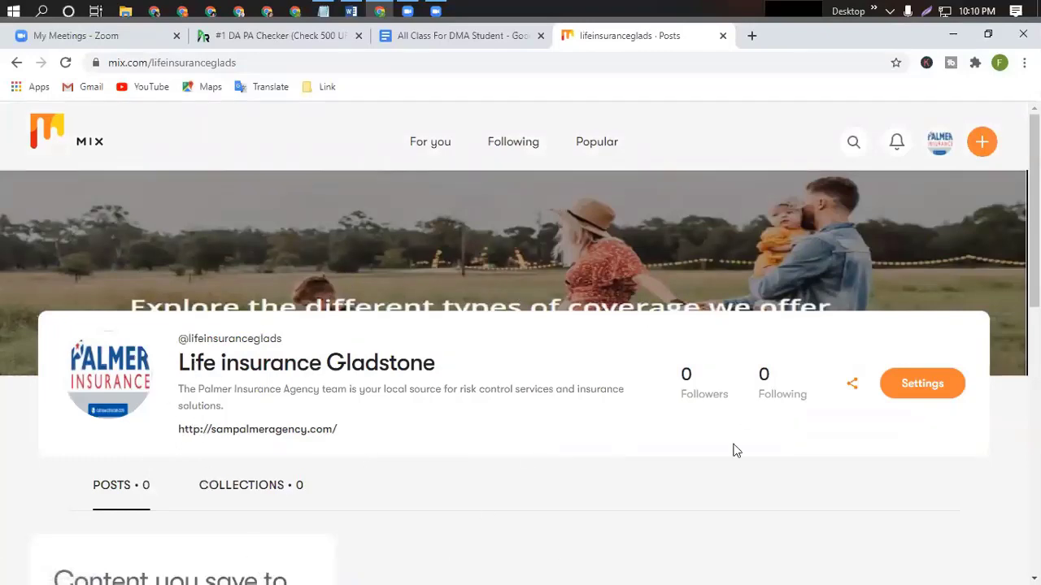
pyautogui.scroll(-2, 477, 363)
pyautogui.scroll(-1, 477, 363)
pyautogui.scroll(3, 477, 364)
pyautogui.scroll(-2, 379, 321)
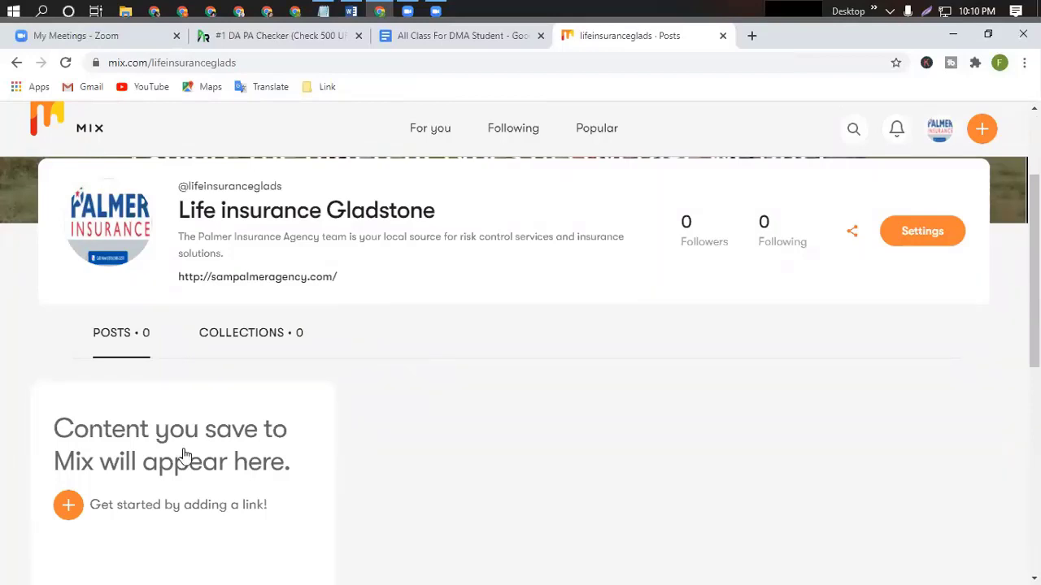
pyautogui.scroll(-1, 470, 409)
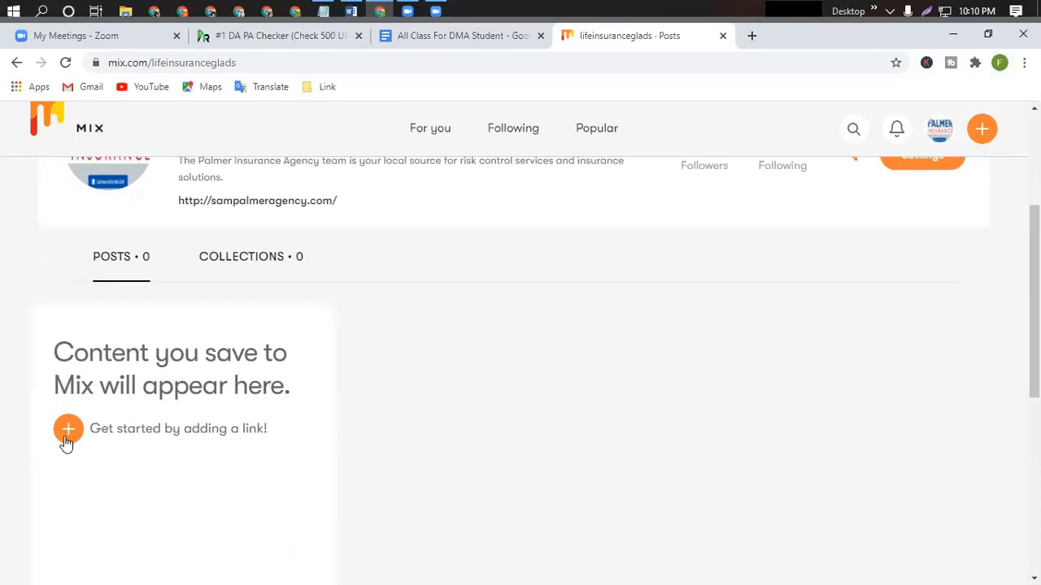
pyautogui.scroll(3, 602, 413)
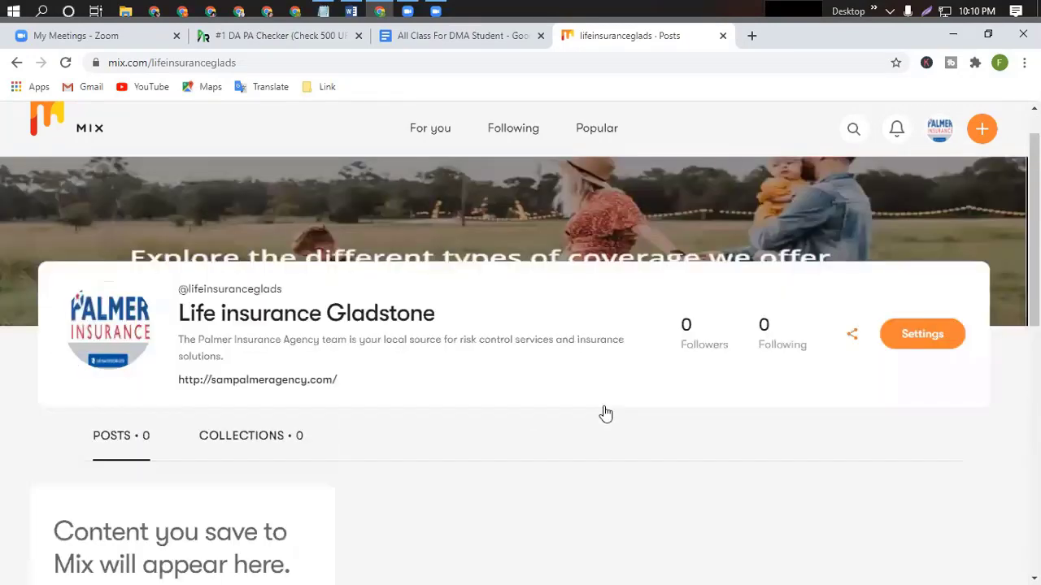
pyautogui.scroll(-4, 601, 413)
pyautogui.click(68, 353)
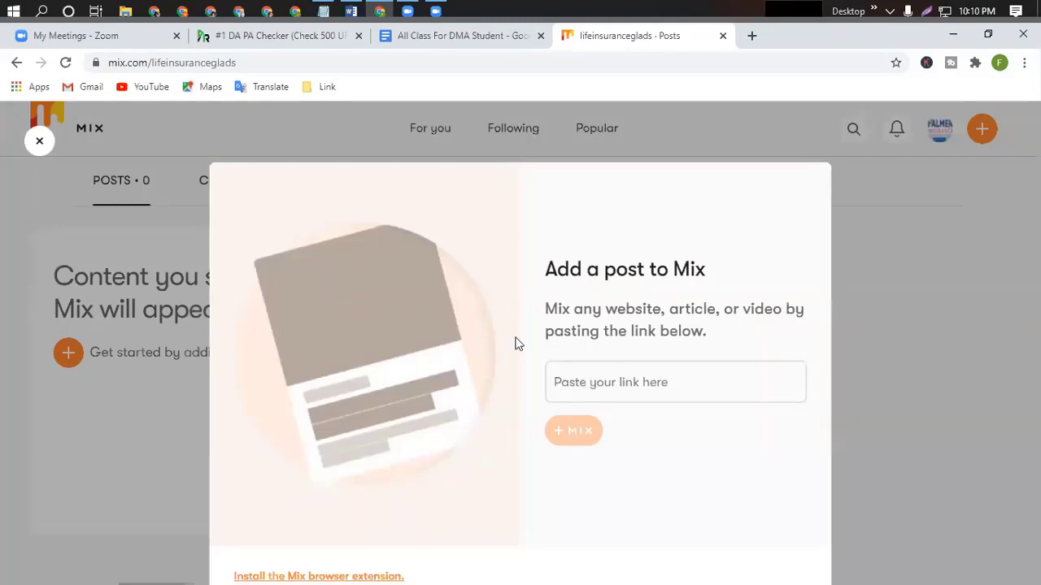
pyautogui.click(352, 10)
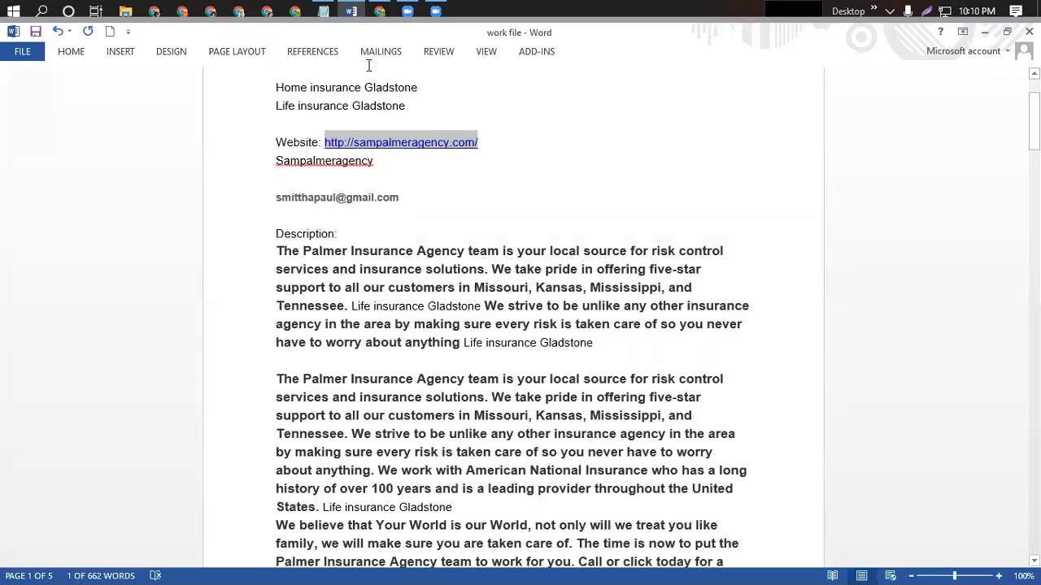
pyautogui.click(354, 11)
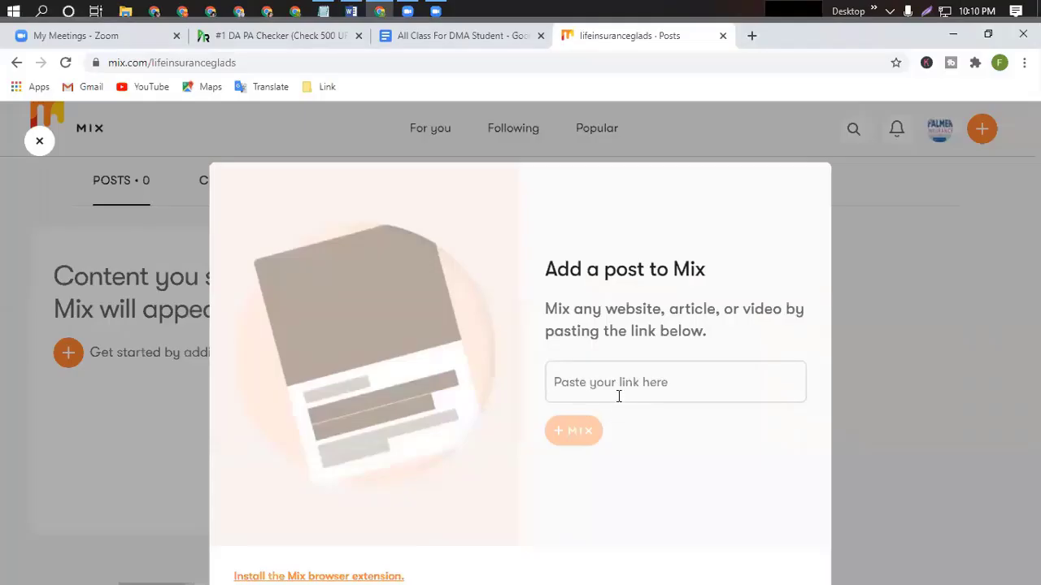
pyautogui.write('http://sampalmeragency.com/')
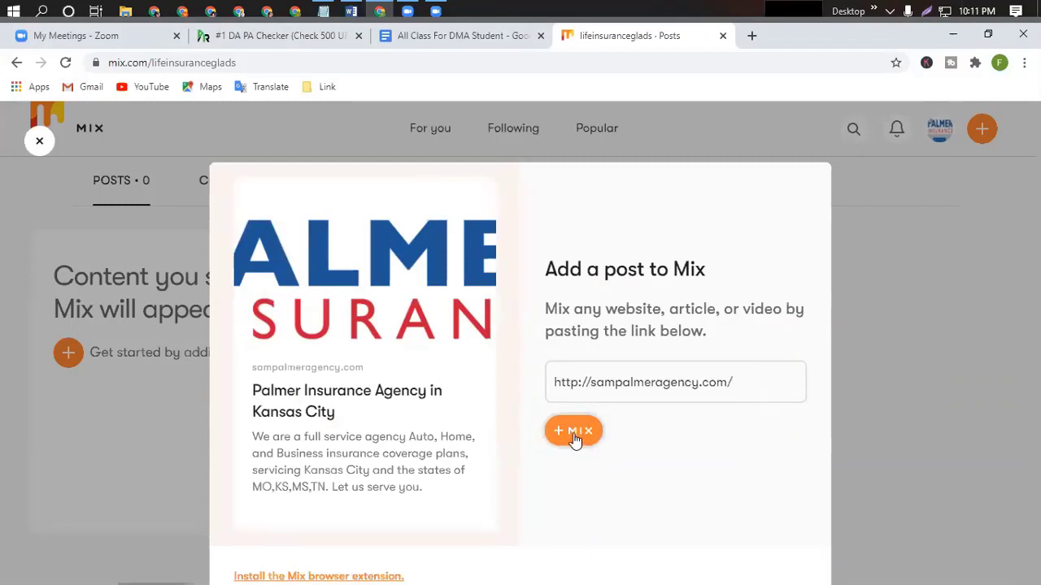
pyautogui.click(577, 438)
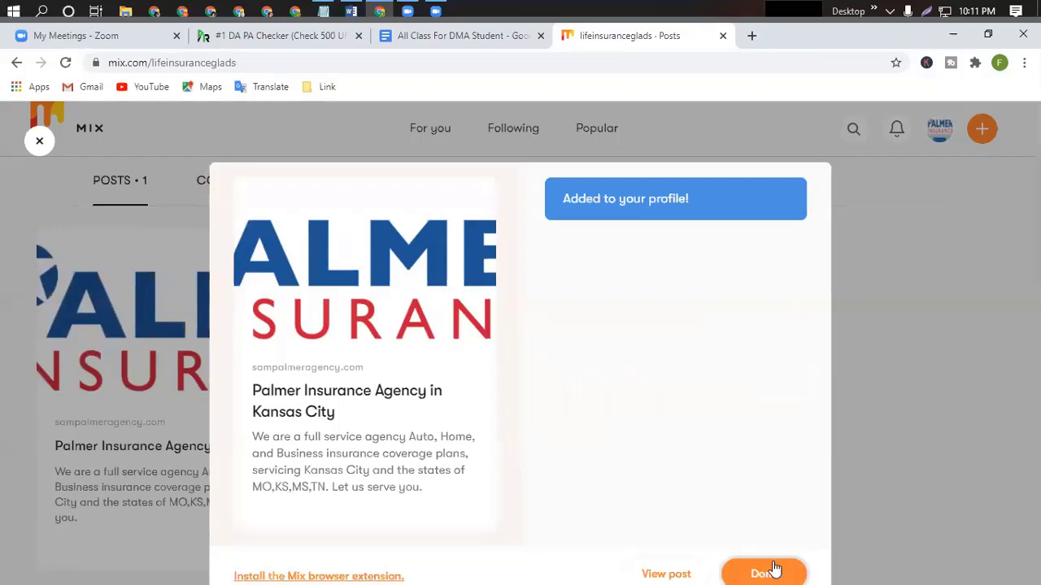
pyautogui.click(764, 572)
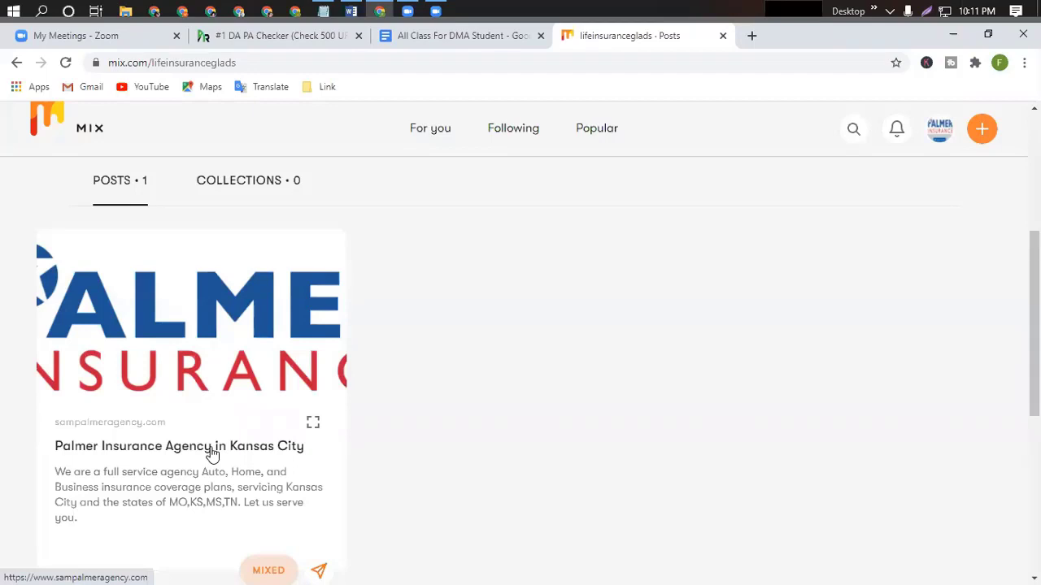
# Open the Palmer Insurance Agency post's link in a new tab and switch to it.
pyautogui.rightClick(208, 455)
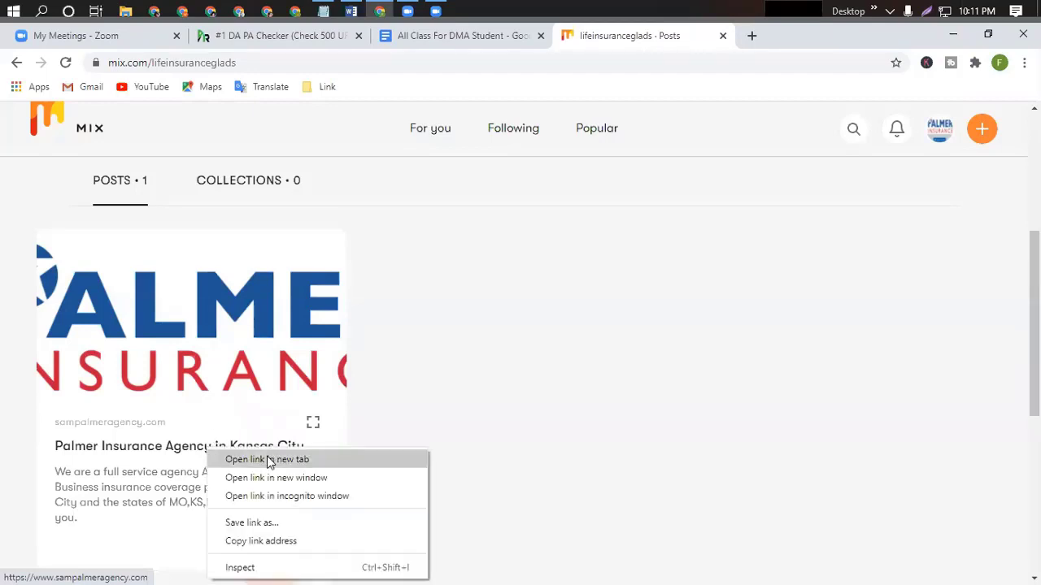
pyautogui.click(270, 457)
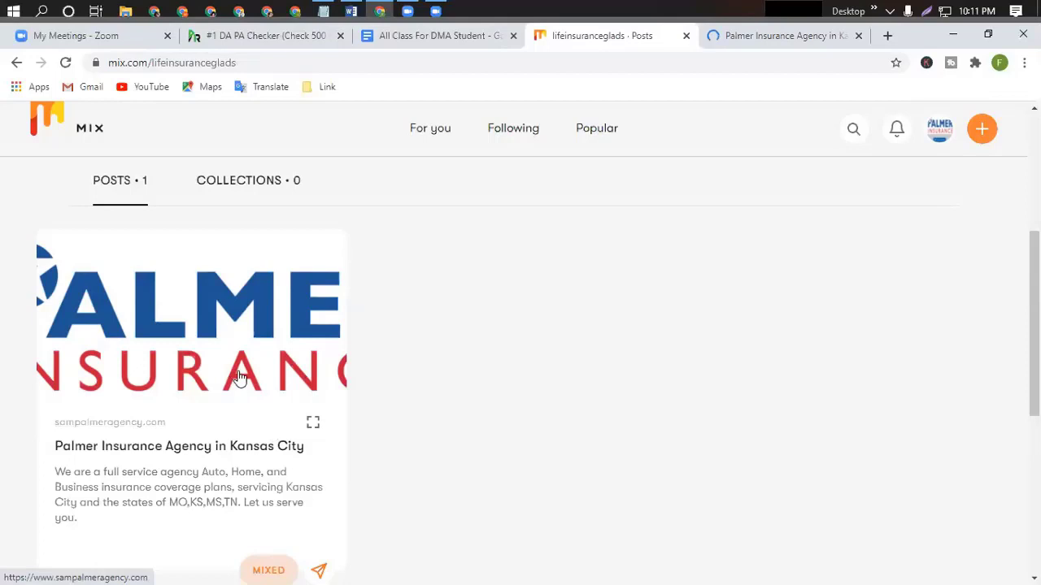
pyautogui.click(786, 38)
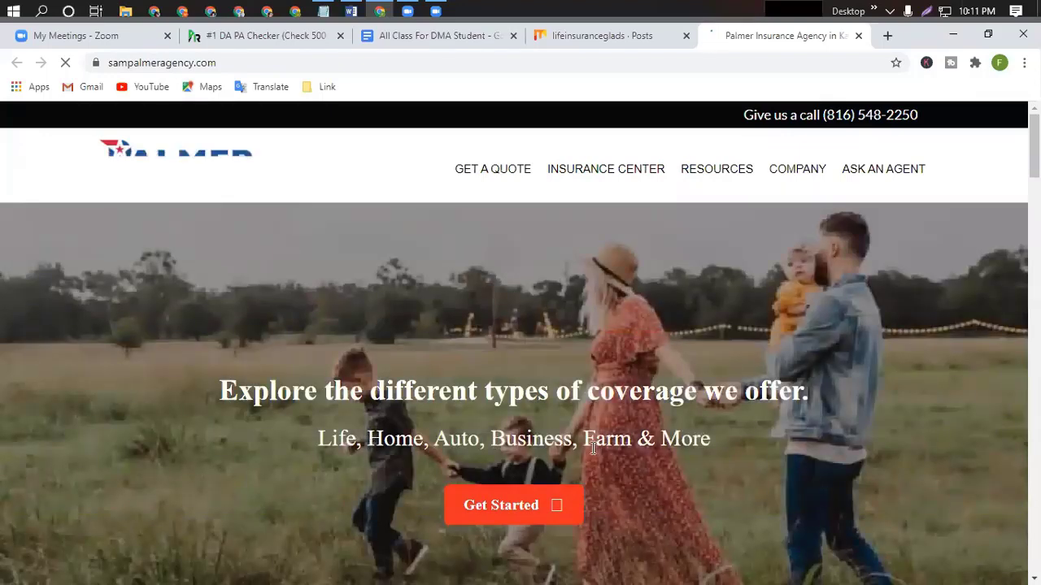
# Scroll through the sampalmeragency.com homepage, then close its tab.
pyautogui.scroll(-10, 592, 448)
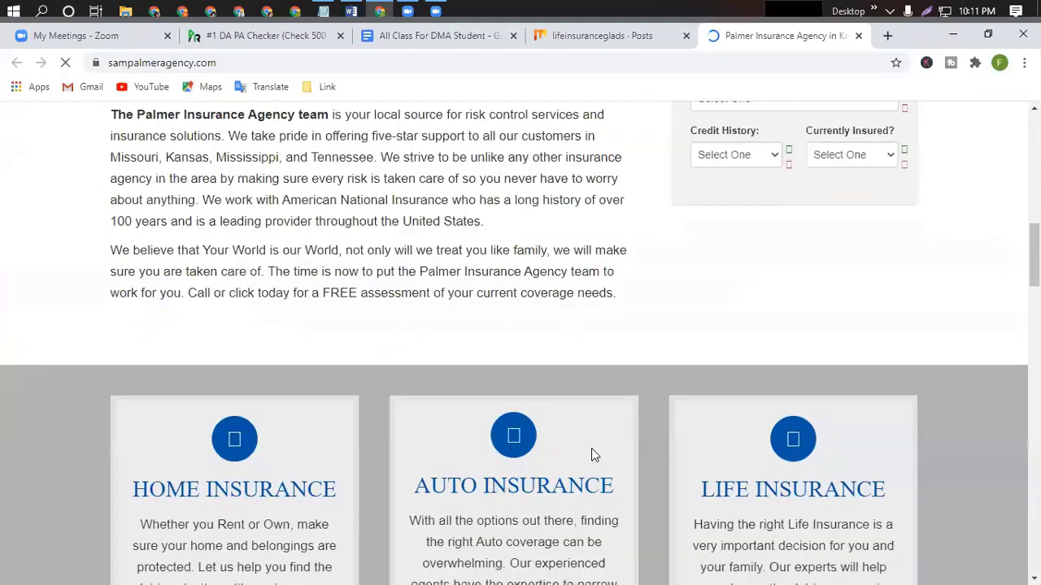
pyautogui.scroll(3, 593, 448)
pyautogui.scroll(-15, 593, 448)
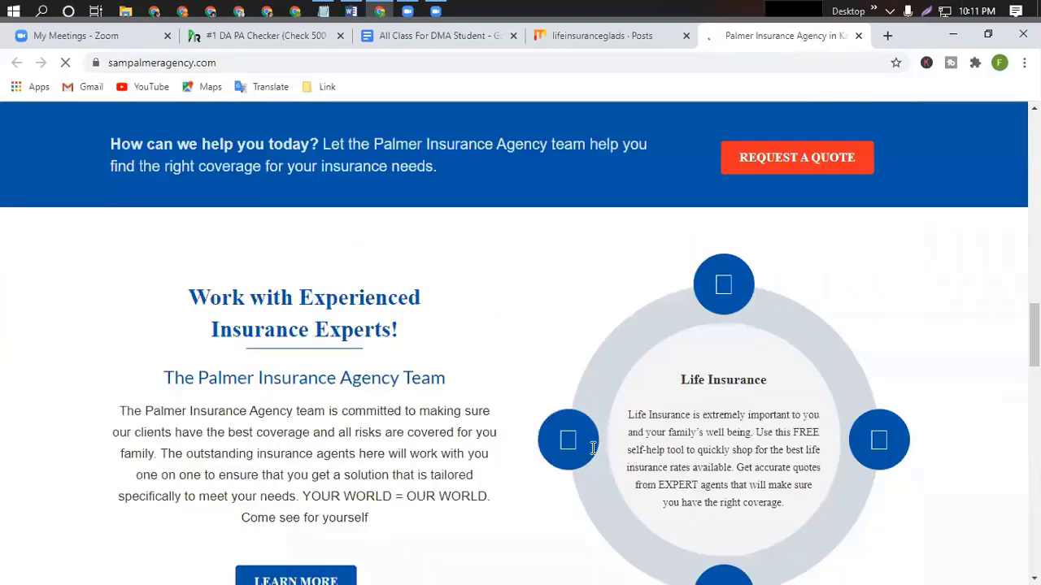
pyautogui.scroll(20, 582, 440)
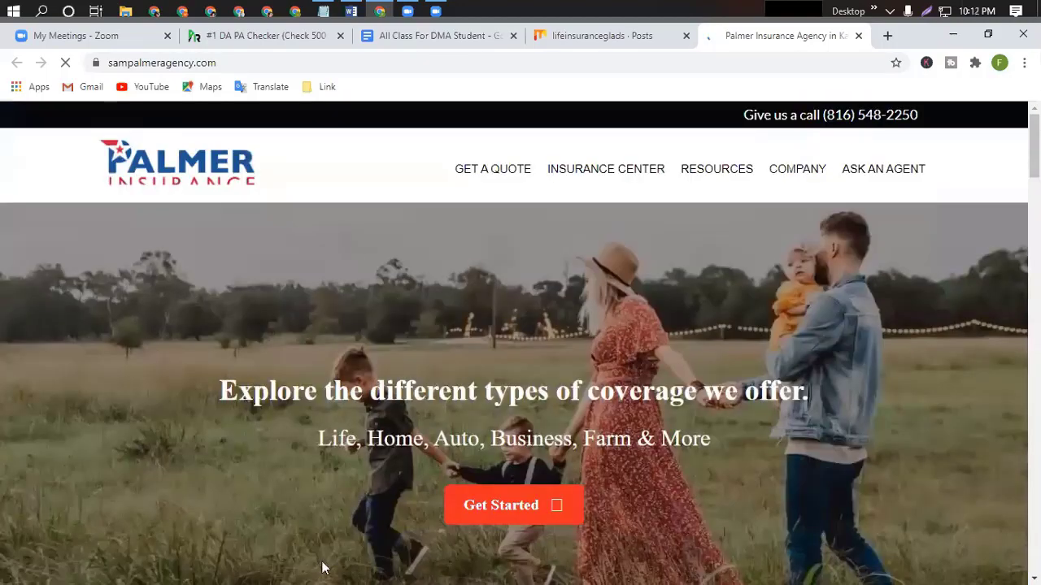
pyautogui.click(859, 36)
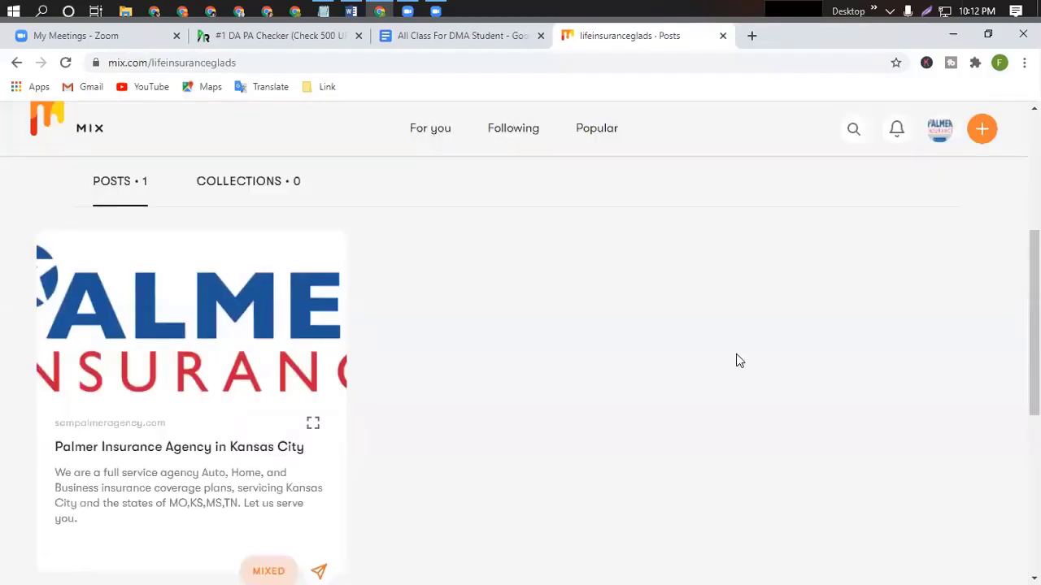
# Start a new Mix post and copy the agency website link from the Word notes.
pyautogui.scroll(4, 744, 341)
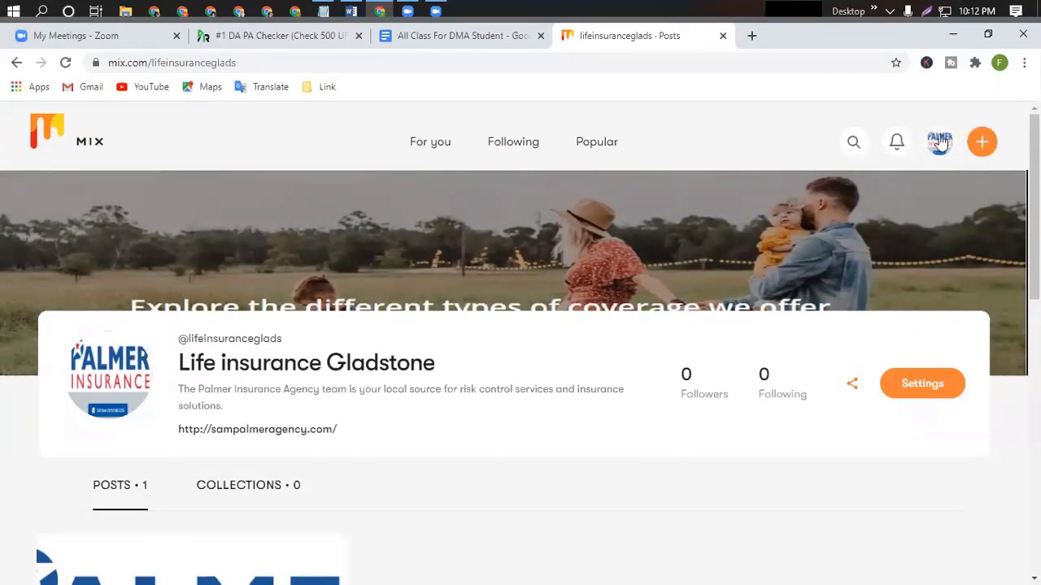
pyautogui.click(981, 143)
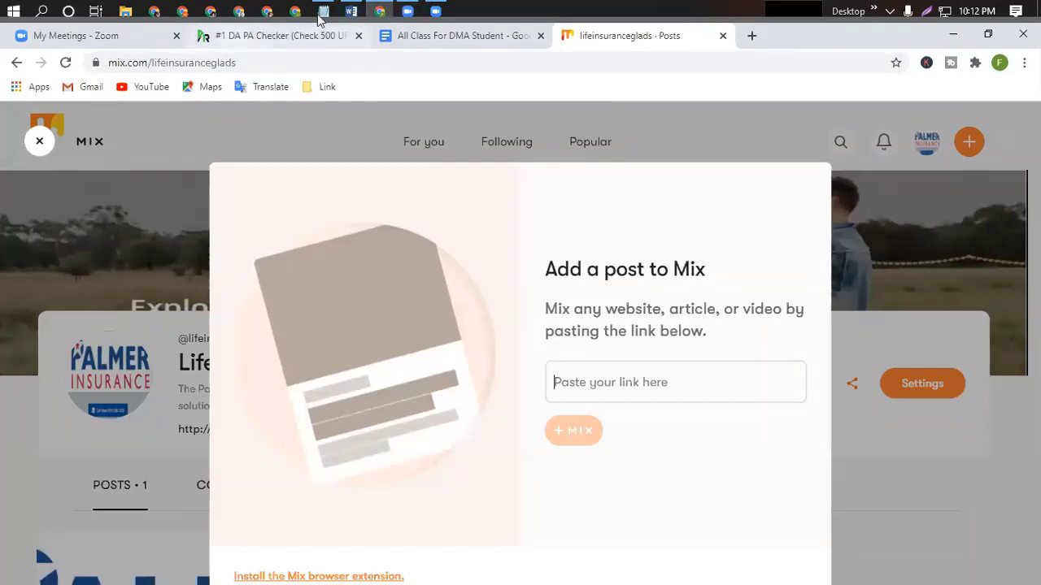
pyautogui.click(351, 11)
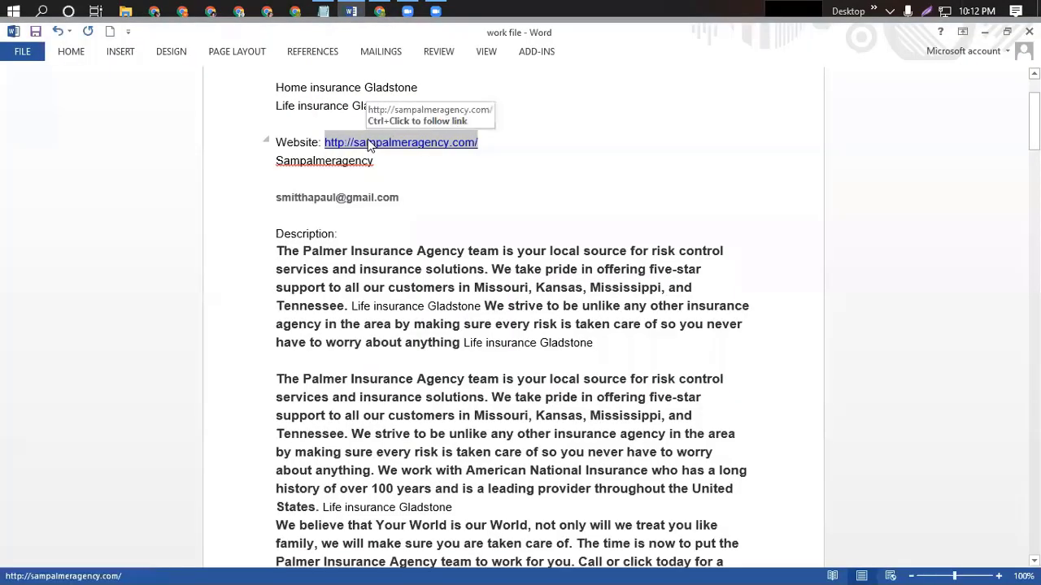
pyautogui.rightClick(372, 142)
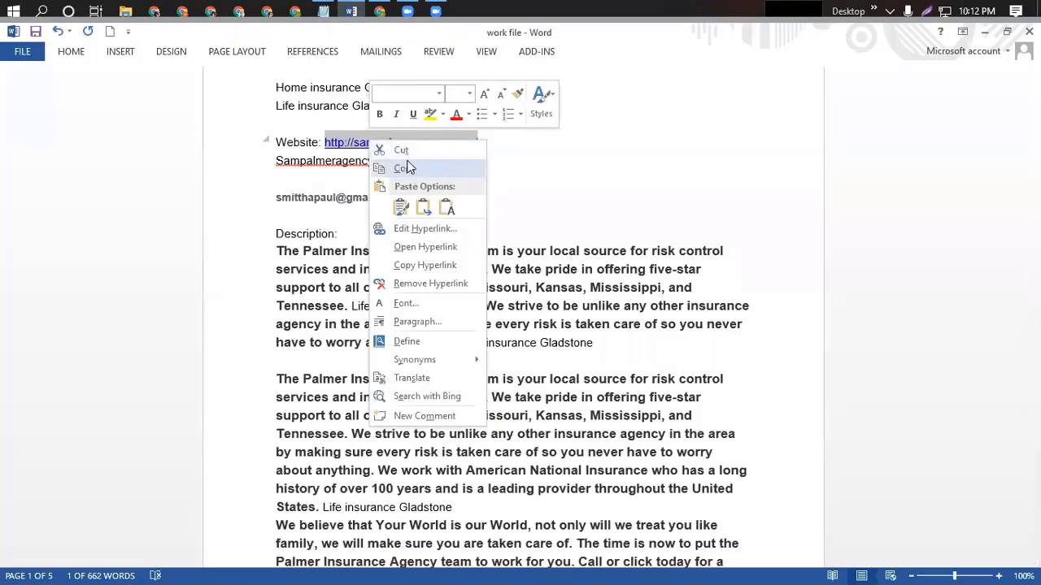
pyautogui.click(407, 168)
pyautogui.click(379, 11)
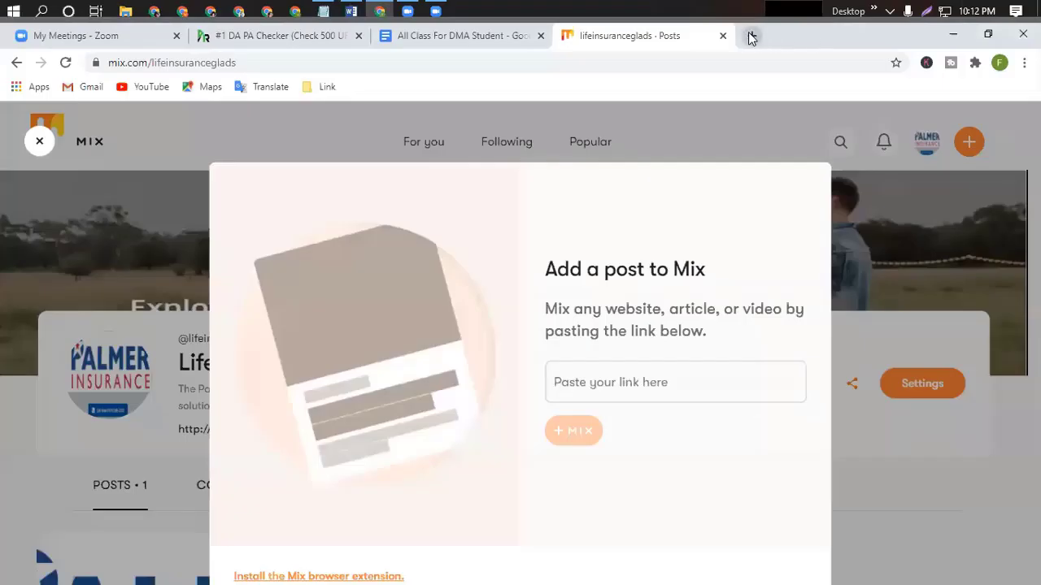
pyautogui.click(749, 37)
pyautogui.hotkey('ctrl', 'v')
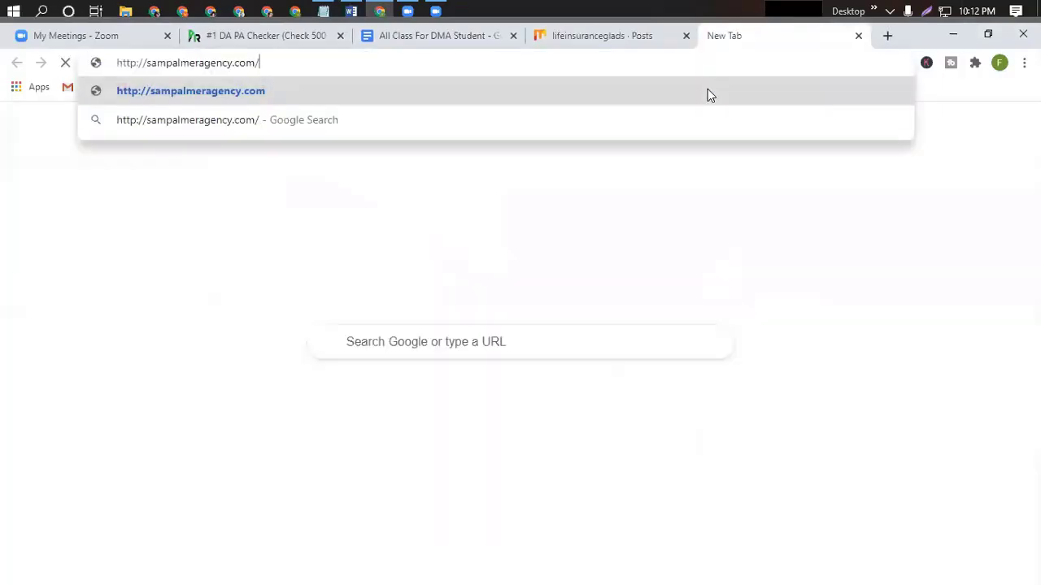
# Load the Palmer Insurance agency website and browse its Insurance Center page.
pyautogui.press('Return')
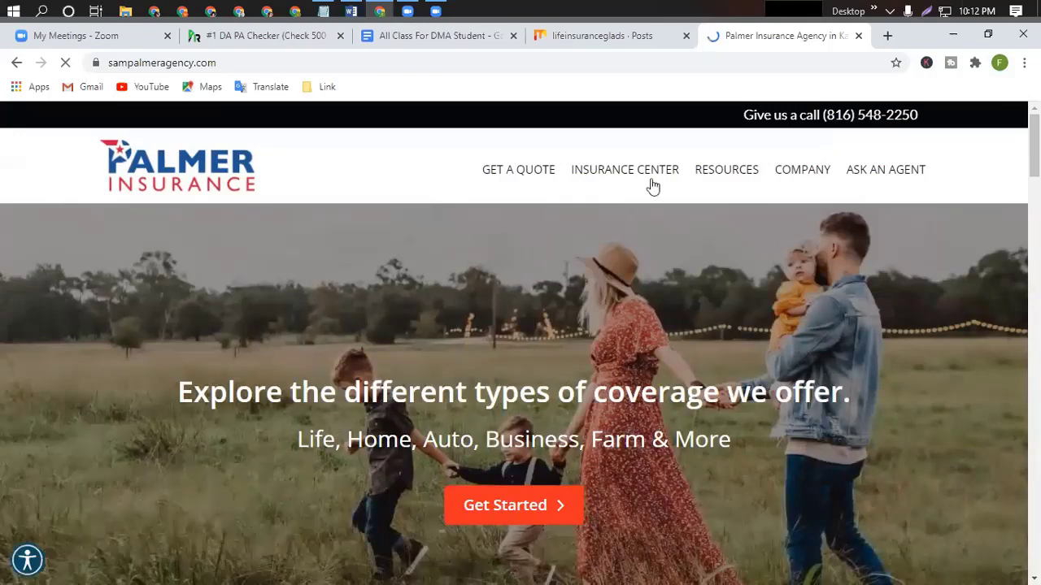
pyautogui.moveTo(652, 185)
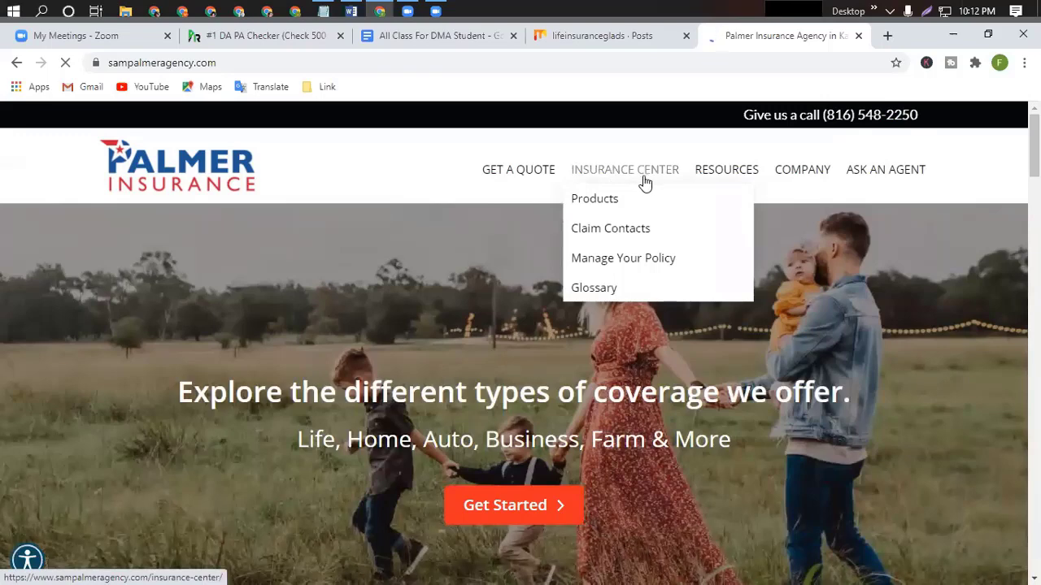
pyautogui.click(644, 181)
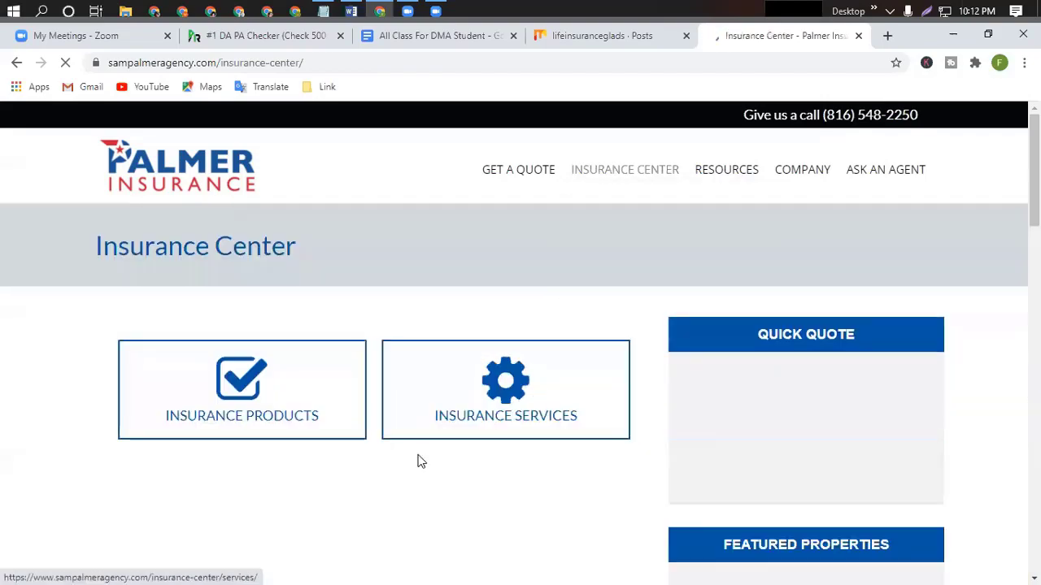
pyautogui.scroll(-1, 480, 461)
pyautogui.scroll(-20, 481, 460)
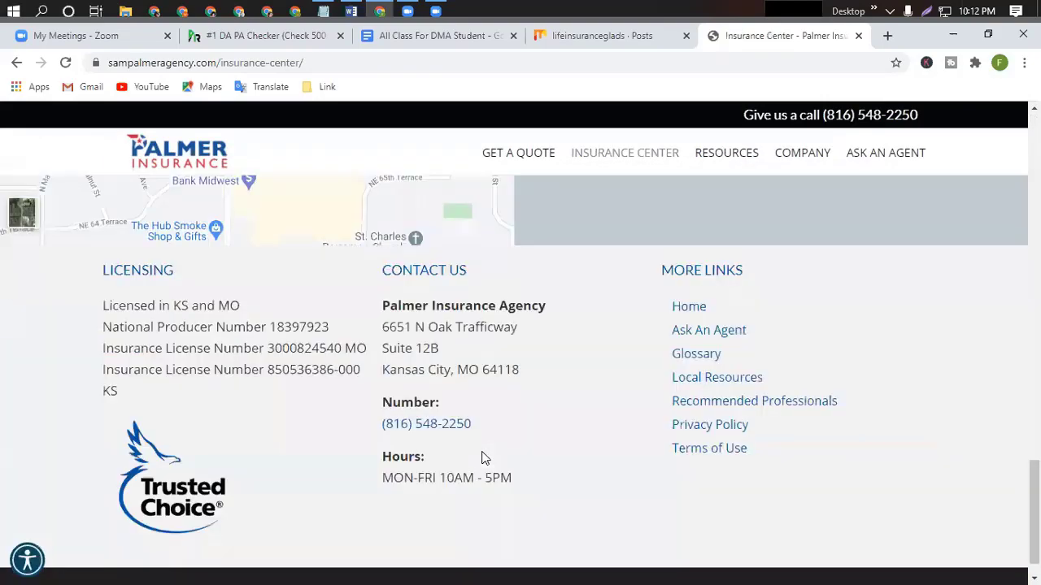
pyautogui.scroll(20, 481, 459)
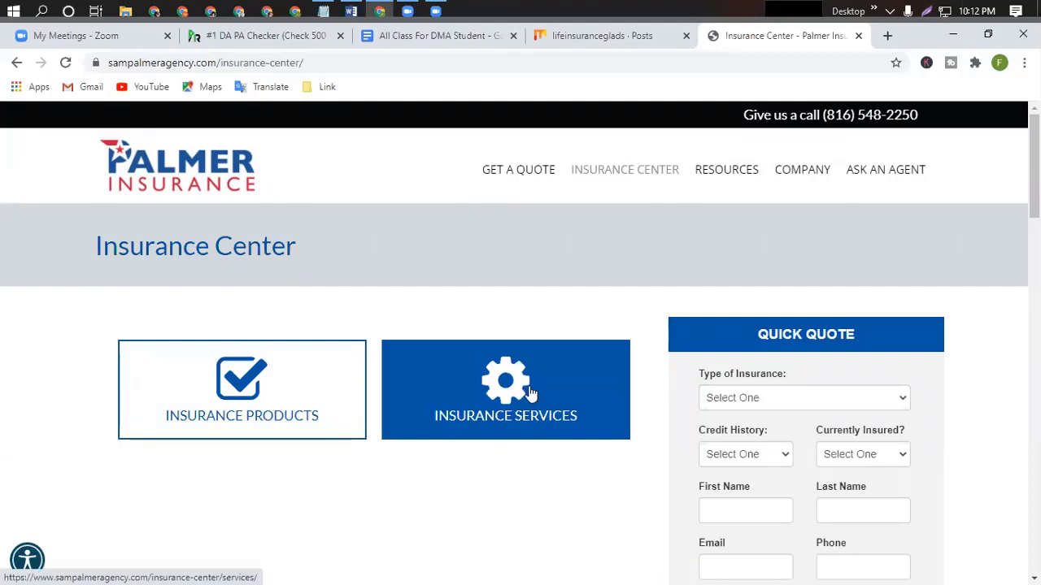
# Browse the Local Resources page from the site's Resources menu.
pyautogui.click(746, 181)
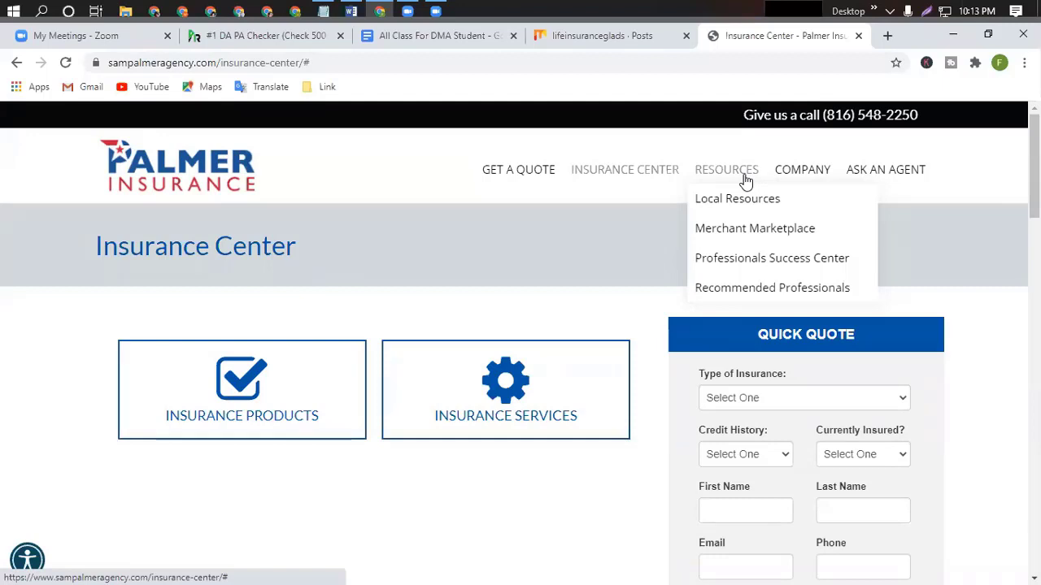
pyautogui.click(741, 204)
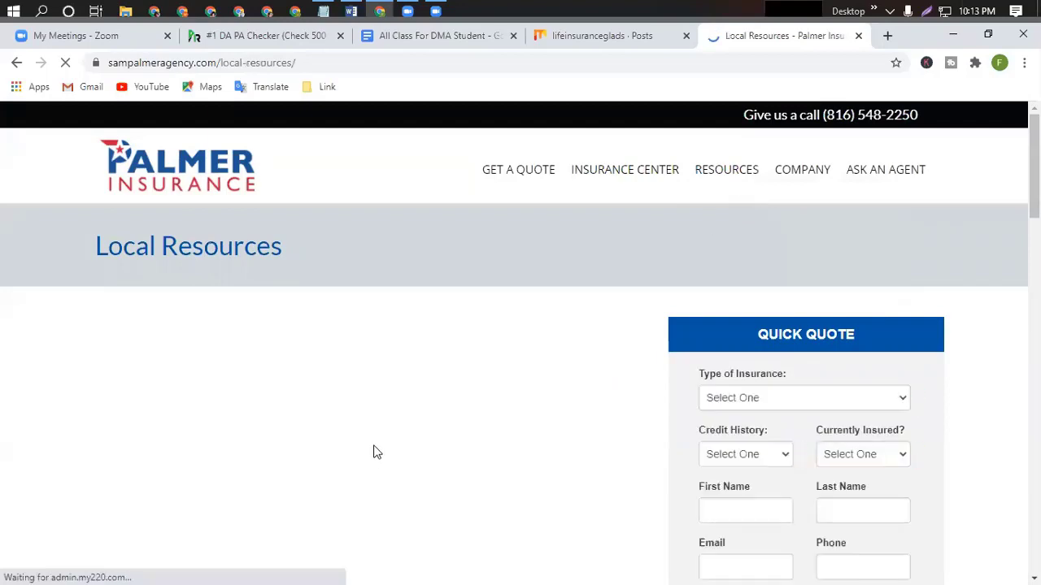
pyautogui.scroll(-15, 479, 421)
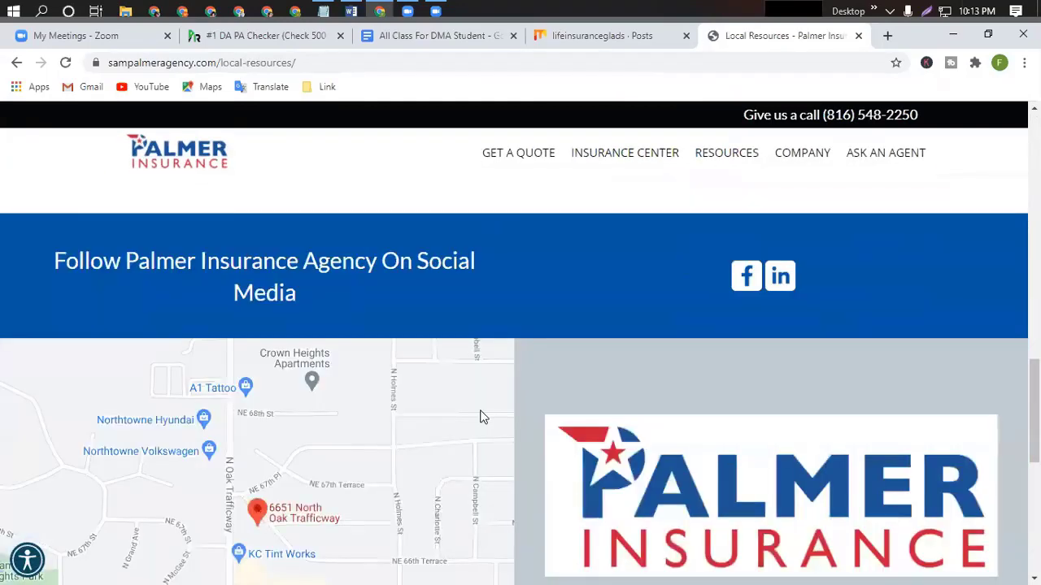
pyautogui.scroll(10, 480, 417)
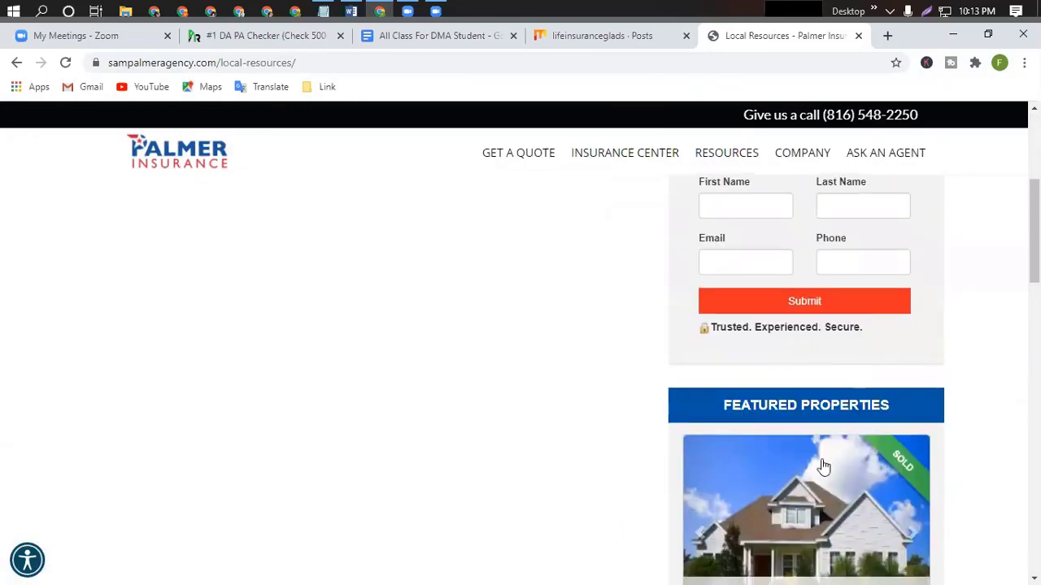
pyautogui.scroll(5, 346, 470)
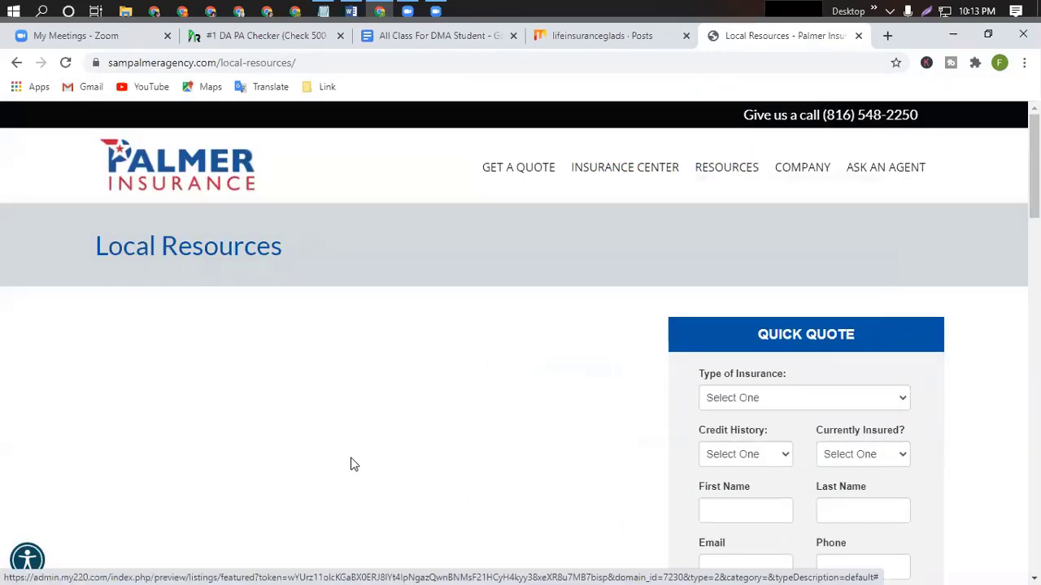
pyautogui.scroll(-10, 397, 273)
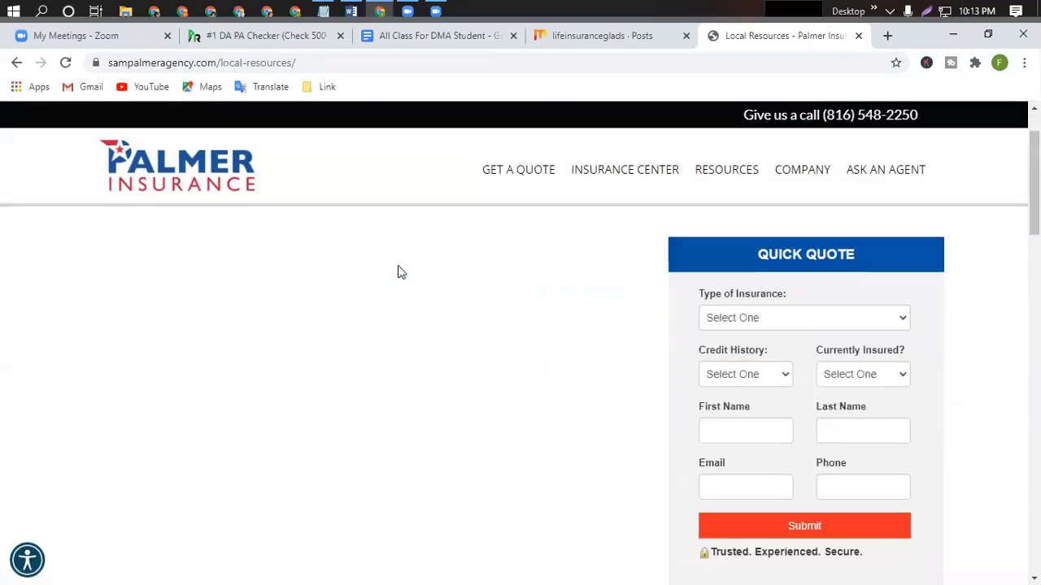
pyautogui.scroll(-5, 398, 272)
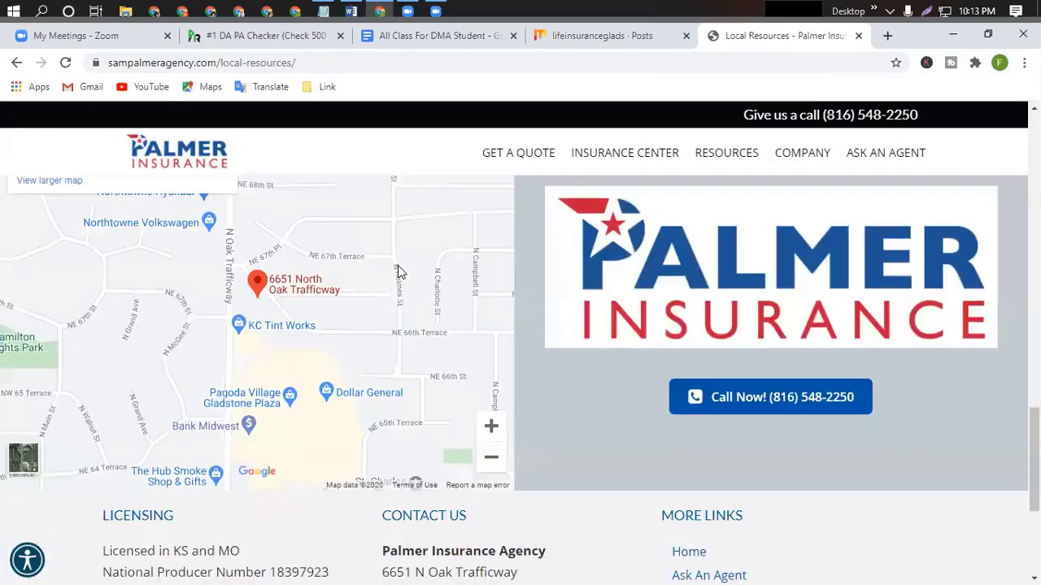
pyautogui.scroll(10, 399, 272)
# Review the About us page and select its sampalmeragency.com/about/ address.
pyautogui.moveTo(799, 174)
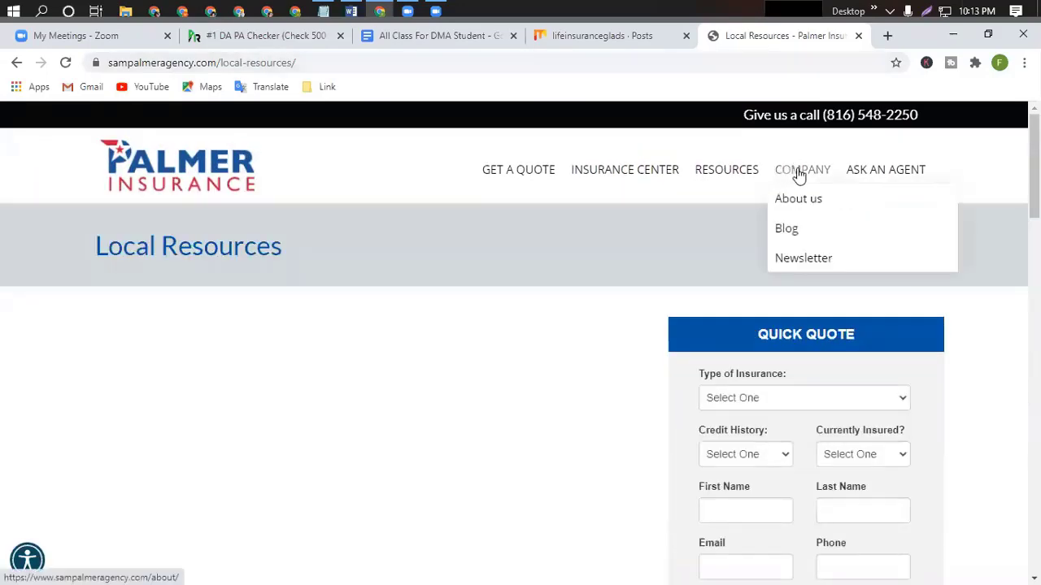
pyautogui.click(801, 203)
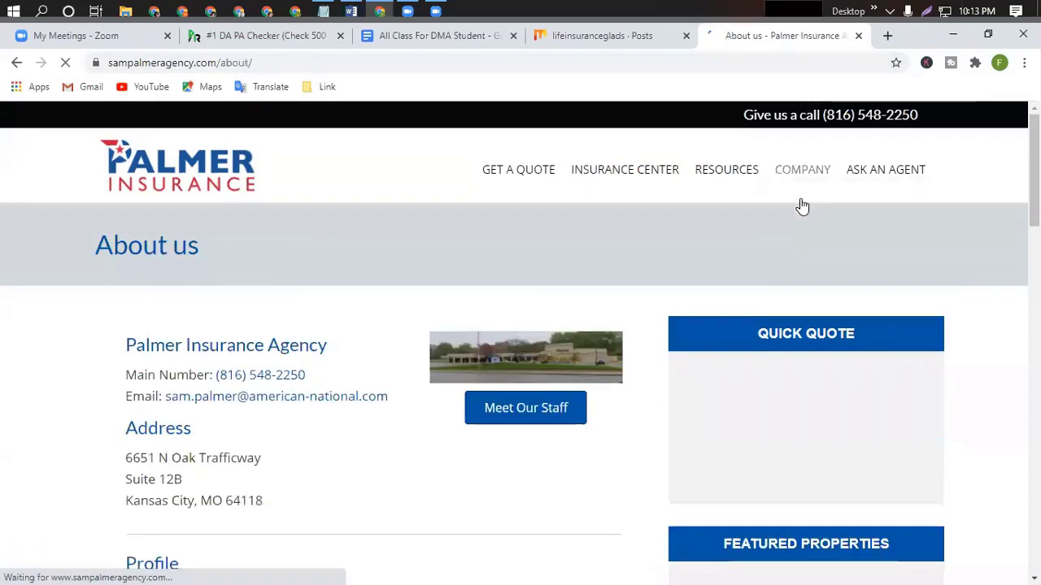
pyautogui.scroll(-5, 372, 414)
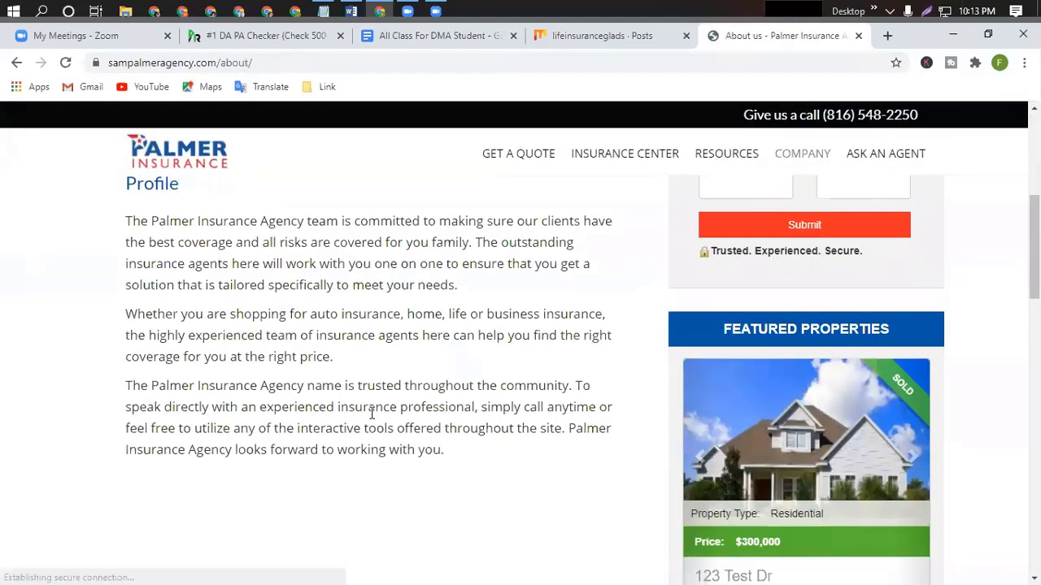
pyautogui.scroll(2, 371, 414)
pyautogui.scroll(-5, 371, 414)
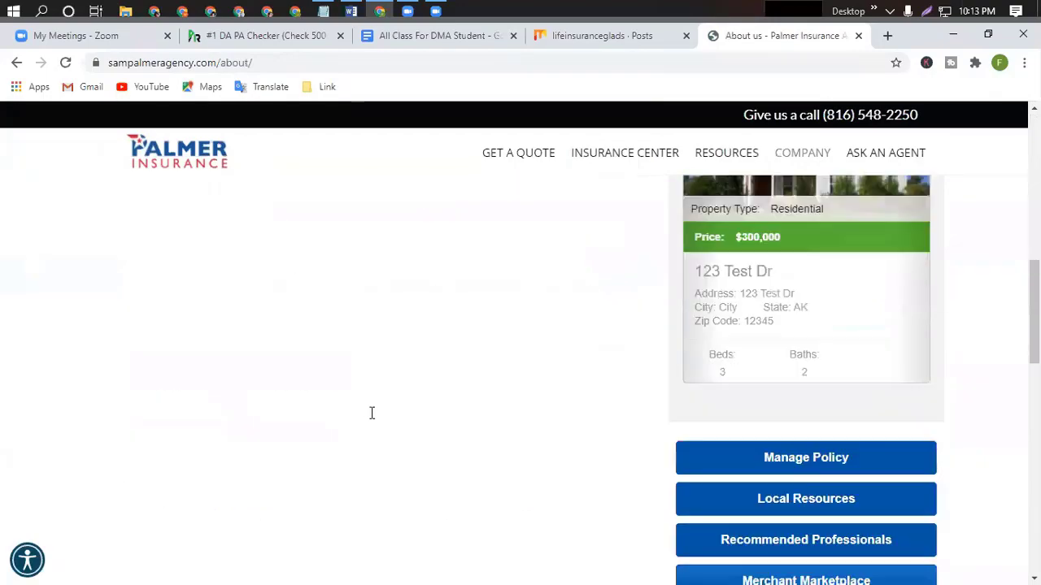
pyautogui.scroll(5, 371, 414)
pyautogui.scroll(1, 375, 415)
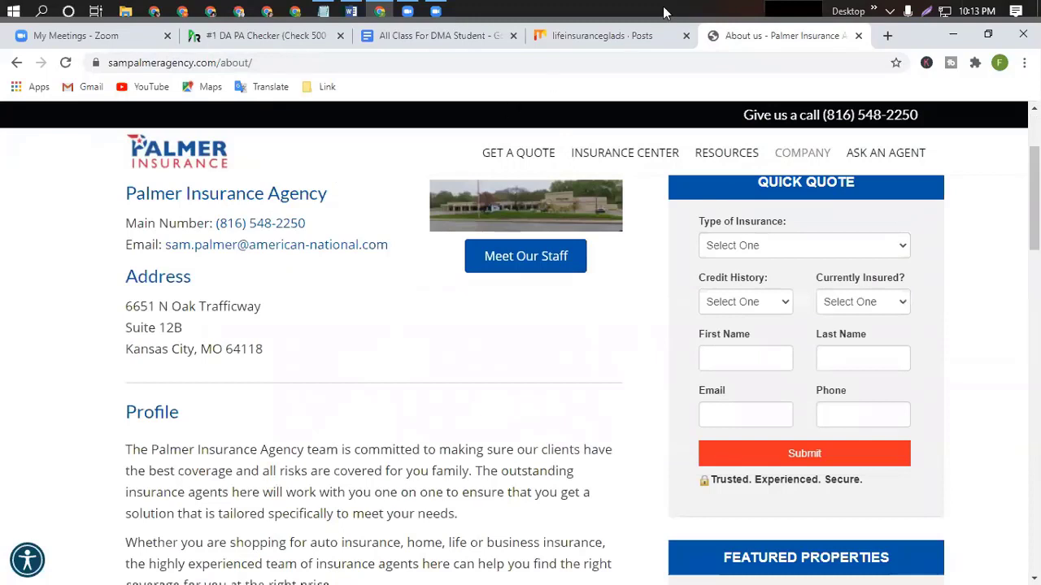
pyautogui.click(204, 65)
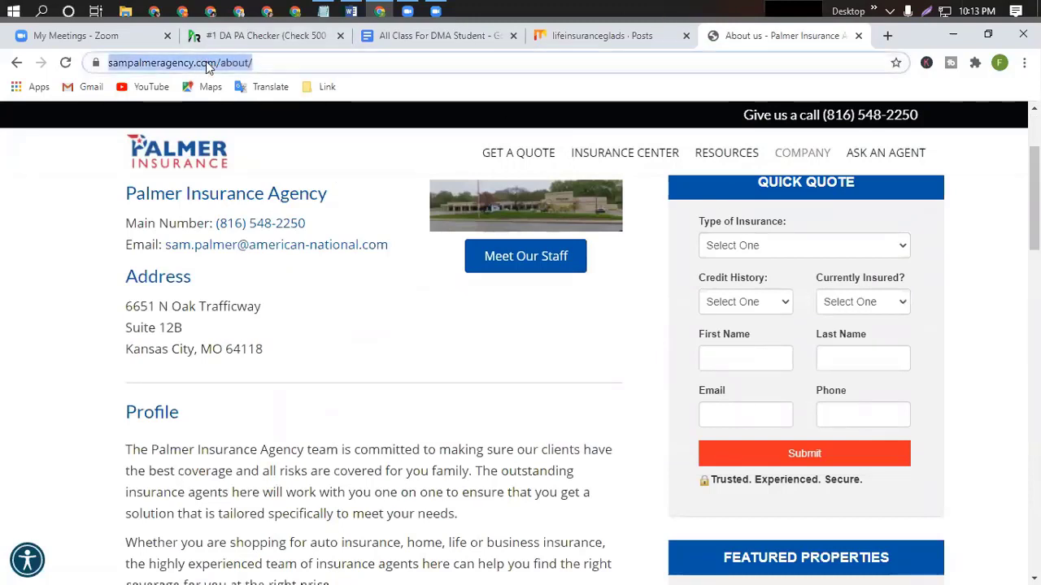
# Copy the About us page URL and paste it into Mix's link field.
pyautogui.rightClick(206, 65)
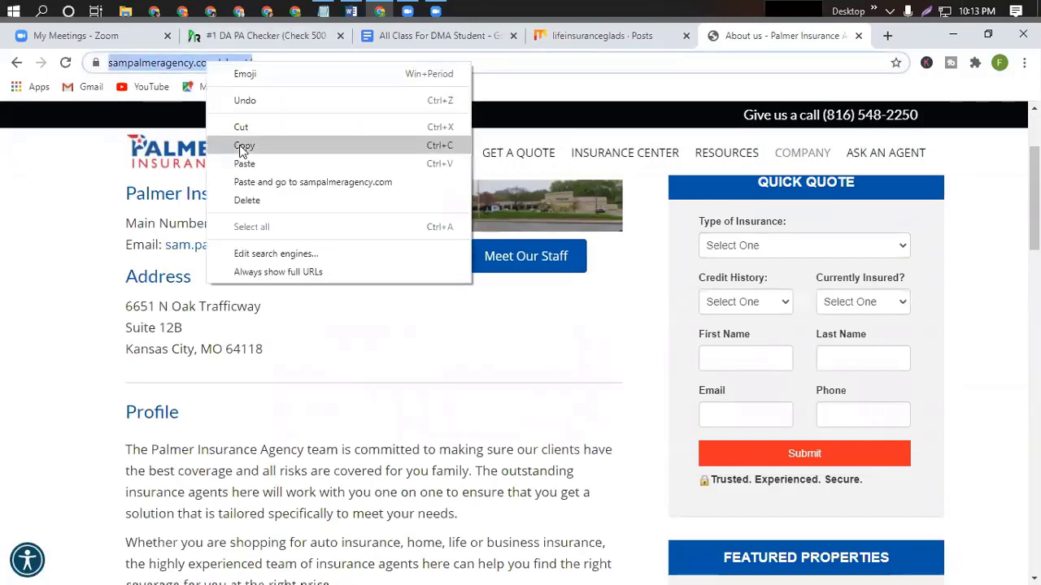
pyautogui.click(243, 147)
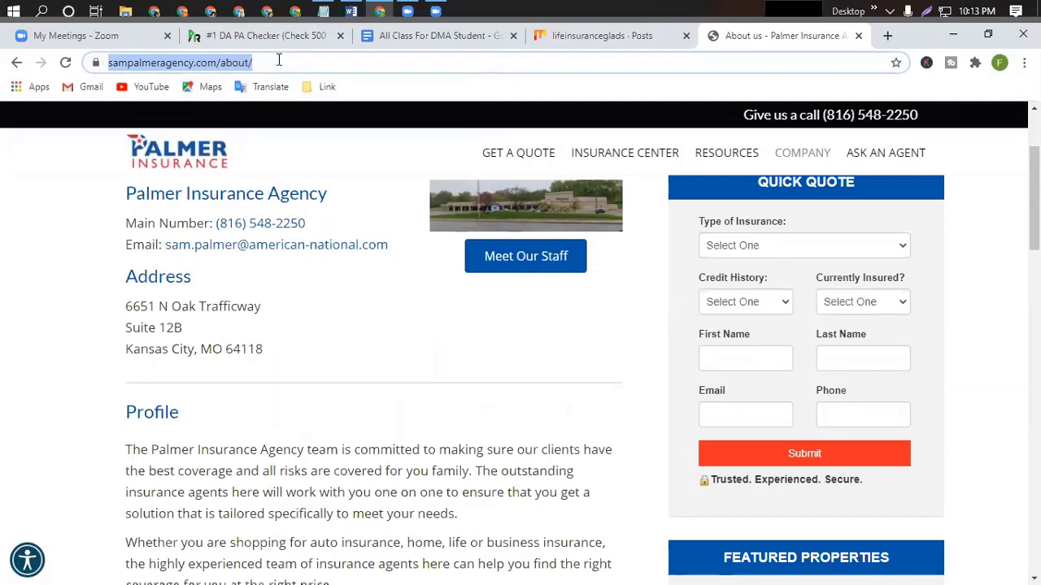
pyautogui.click(564, 36)
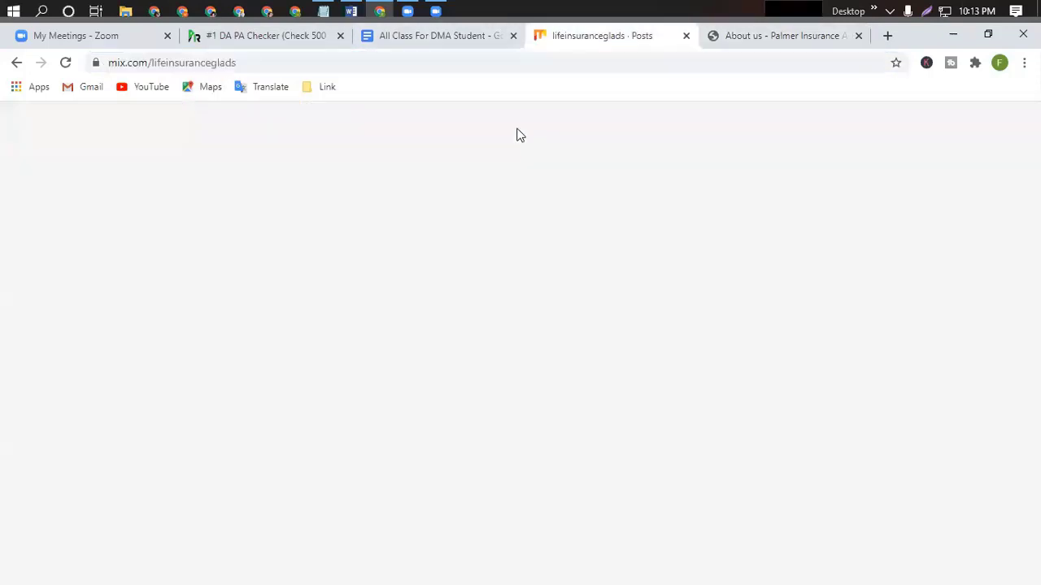
pyautogui.hotkey('ctrl', 'v')
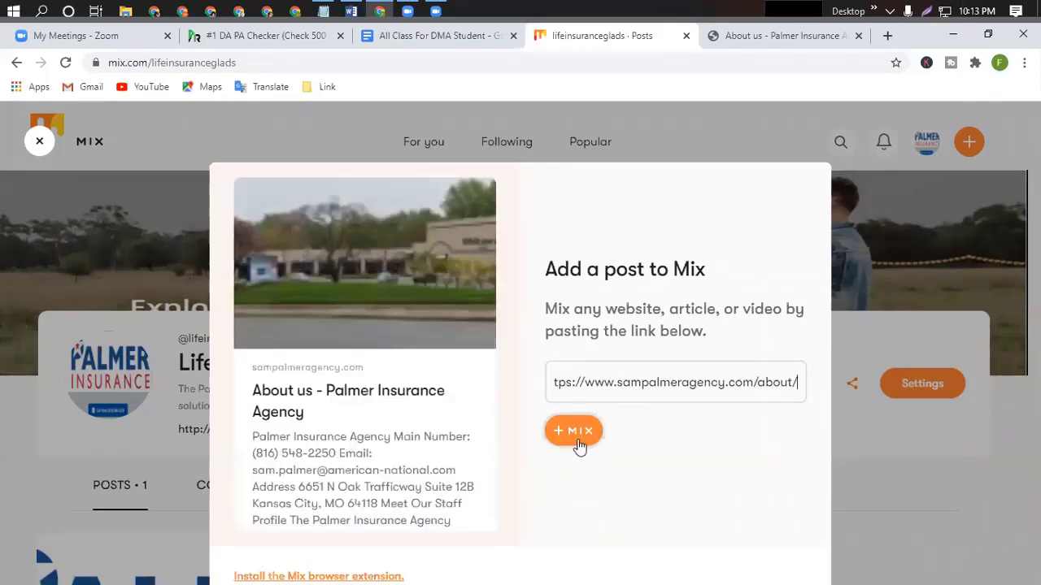
# Add the link with +MIX and confirm, leaving the profile with 2 posts.
pyautogui.click(579, 435)
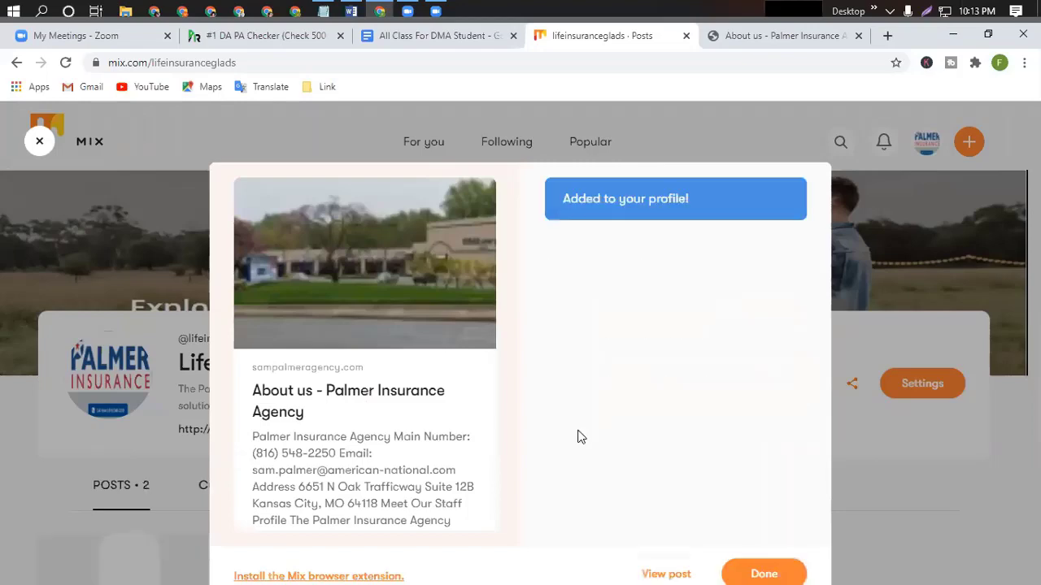
pyautogui.click(766, 572)
pyautogui.scroll(-1, 639, 477)
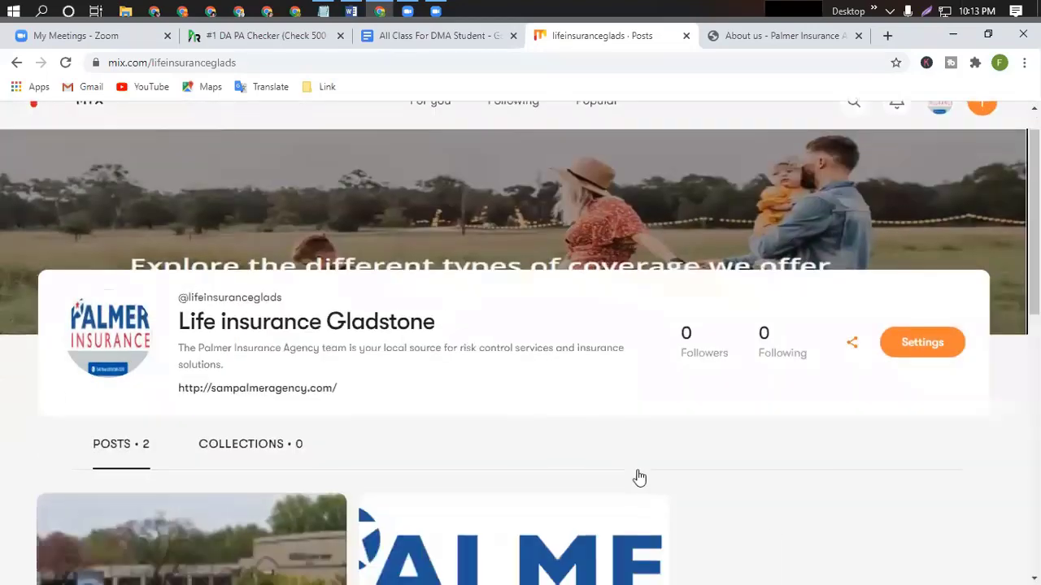
pyautogui.scroll(-4, 639, 477)
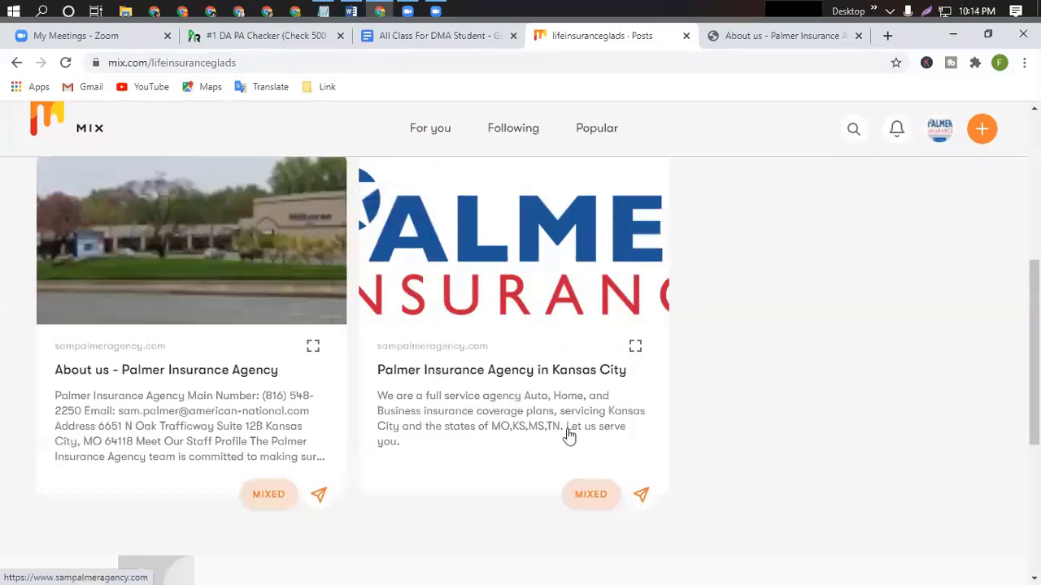
pyautogui.scroll(2, 520, 375)
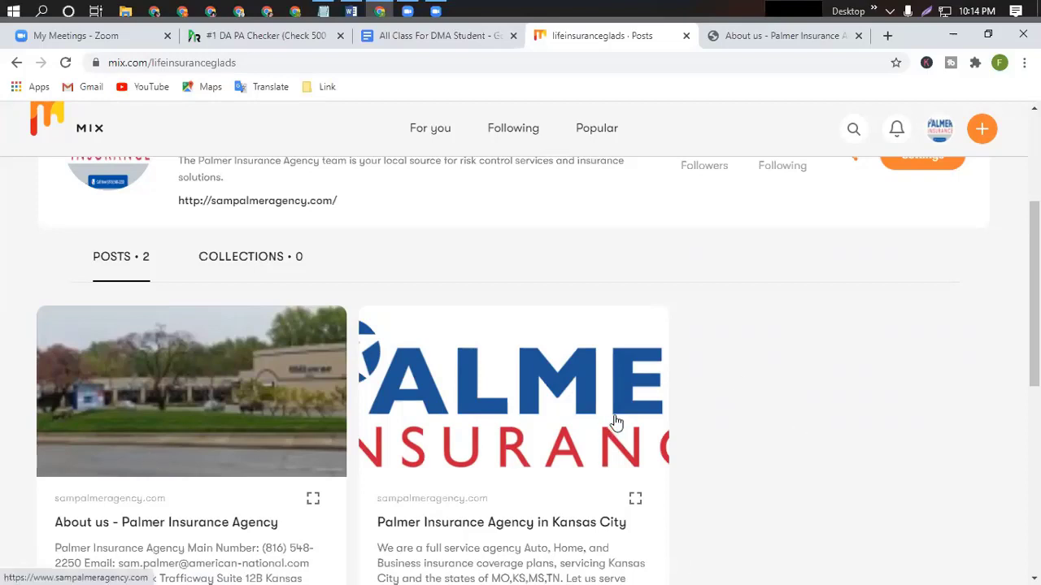
# Open the Palmer Insurance Blog page from the agency tab.
pyautogui.click(767, 35)
pyautogui.scroll(1, 693, 230)
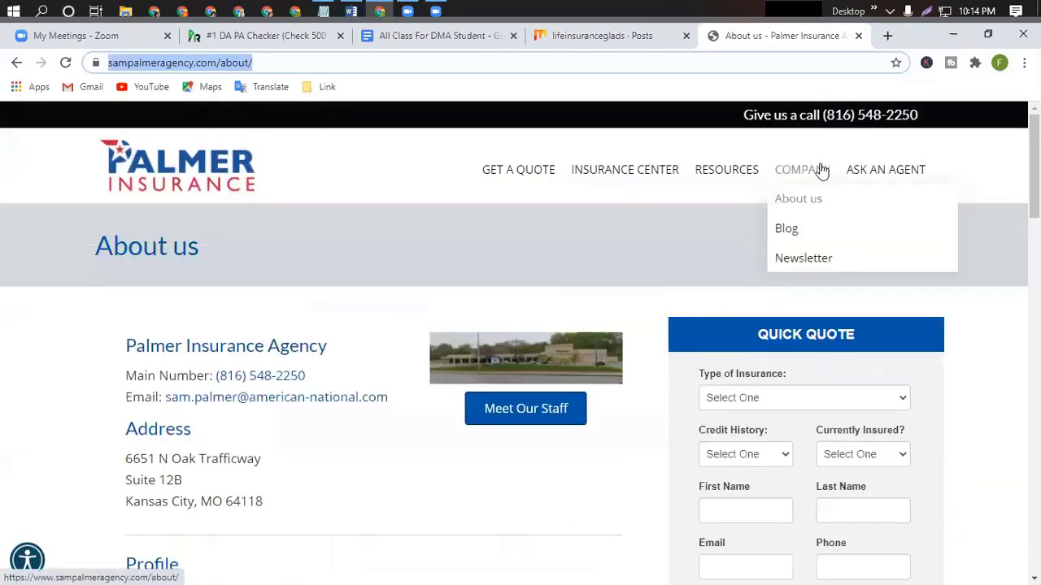
pyautogui.click(787, 231)
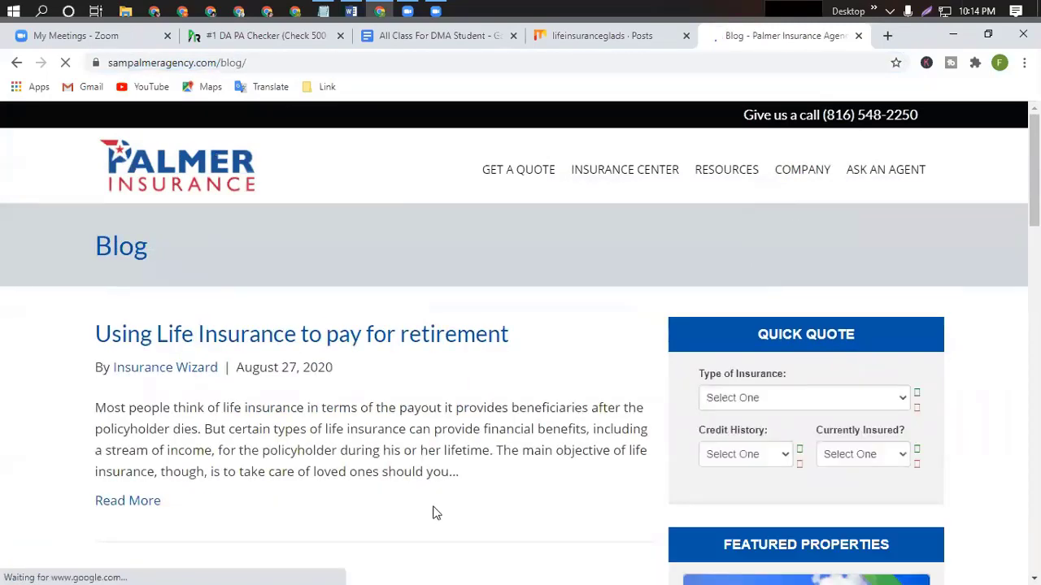
pyautogui.scroll(-3, 474, 513)
pyautogui.scroll(-3, 474, 509)
pyautogui.scroll(6, 474, 509)
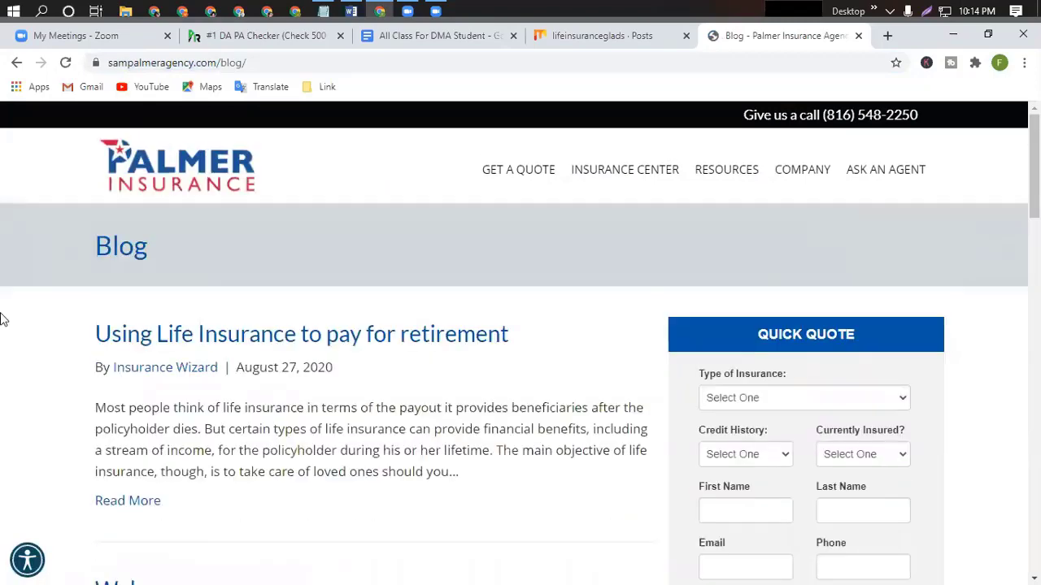
# Copy the sampalmeragency.com/blog/ address and return to the Mix profile tab.
pyautogui.click(229, 63)
pyautogui.rightClick(229, 63)
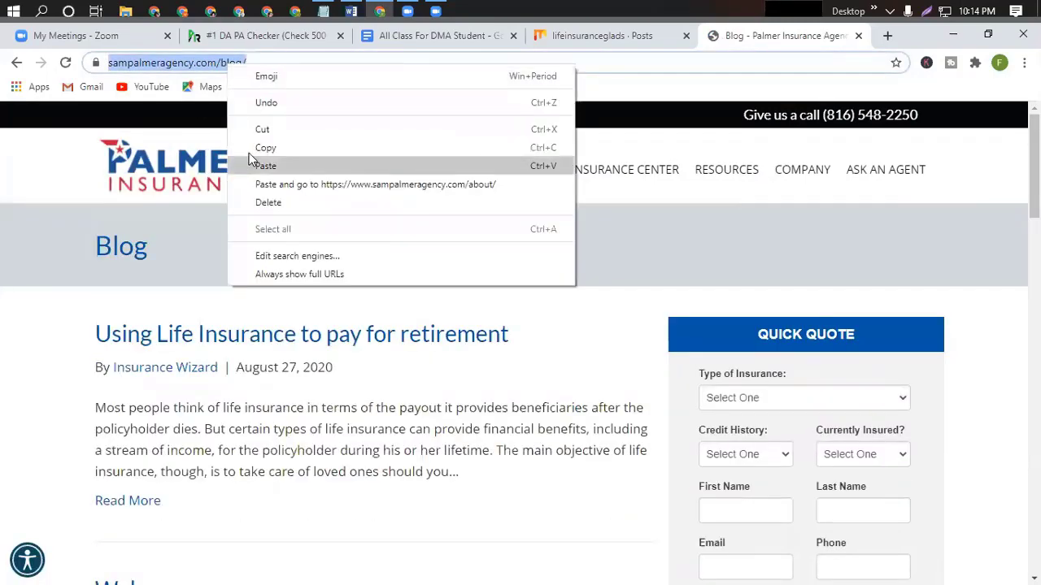
pyautogui.click(256, 146)
pyautogui.click(566, 40)
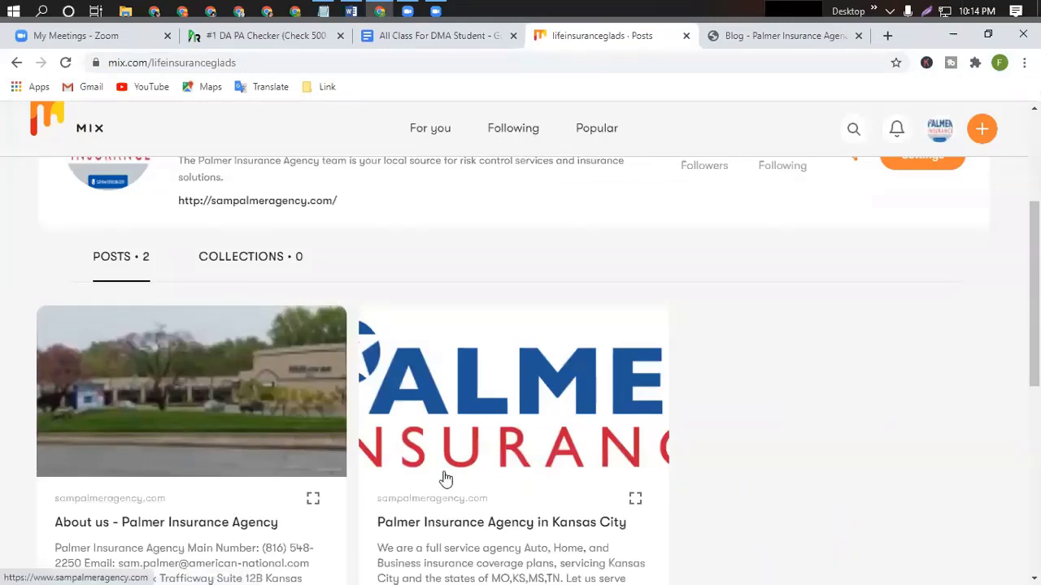
# Paste the Blog page link as a new Mix post and confirm, giving 3 posts.
pyautogui.click(982, 129)
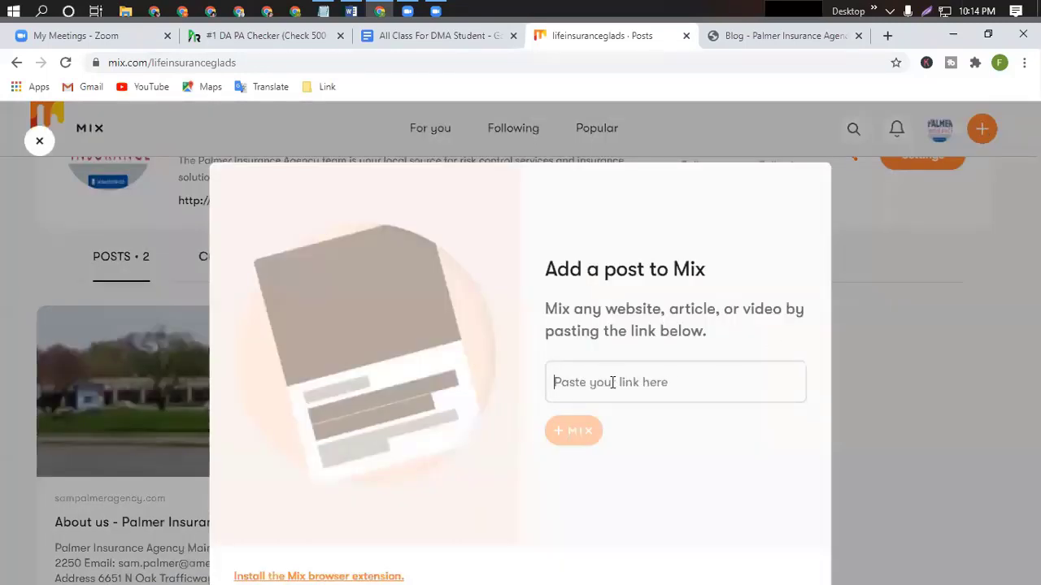
pyautogui.hotkey('ctrl', 'v')
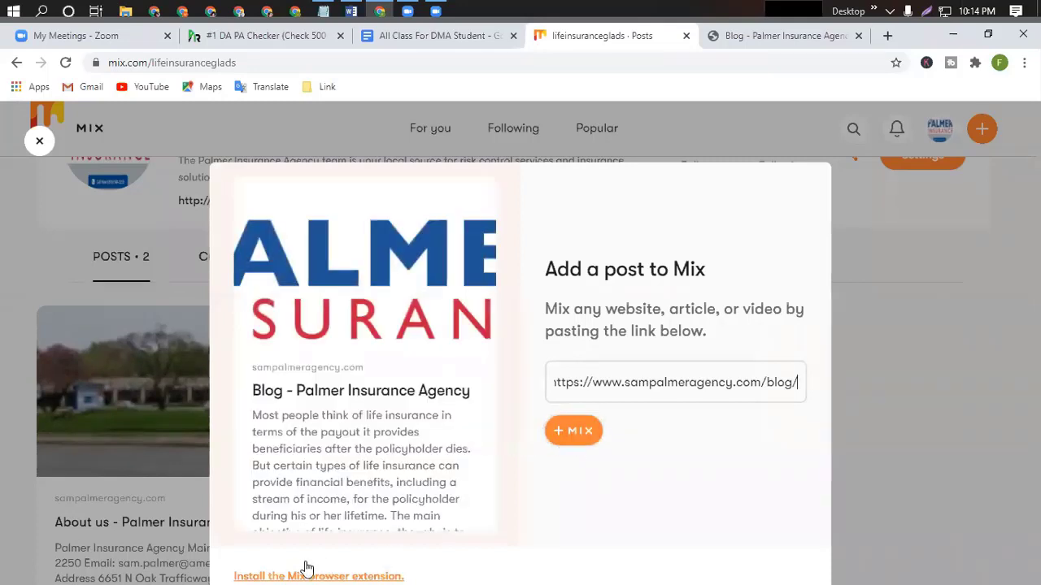
pyautogui.moveTo(423, 541)
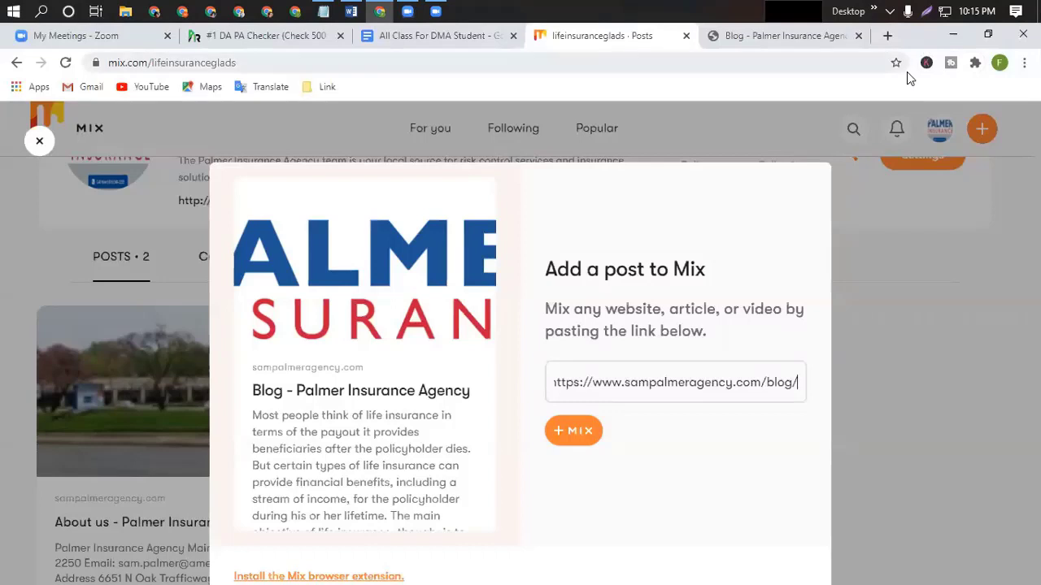
pyautogui.click(579, 439)
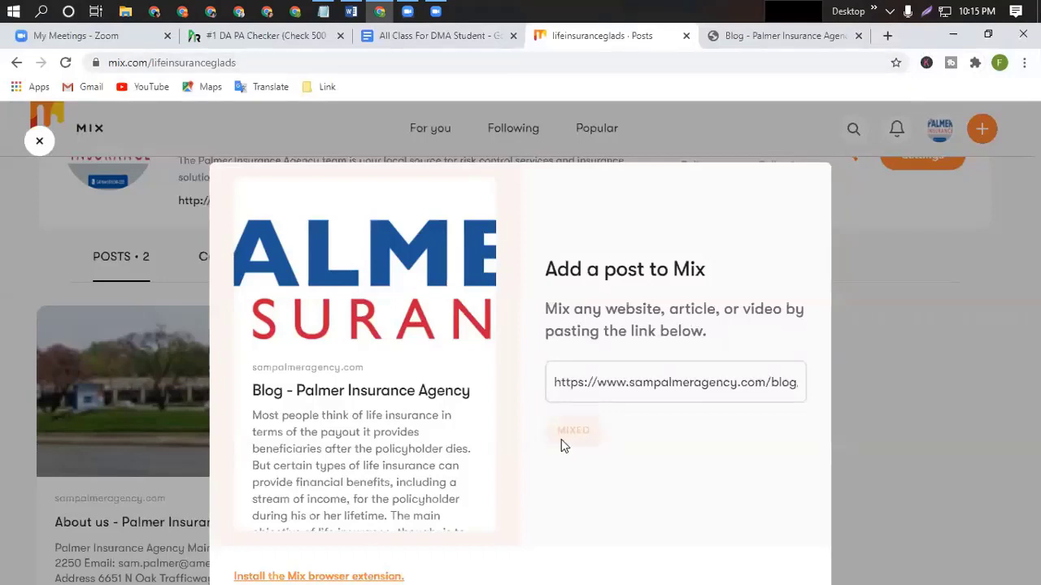
pyautogui.click(755, 571)
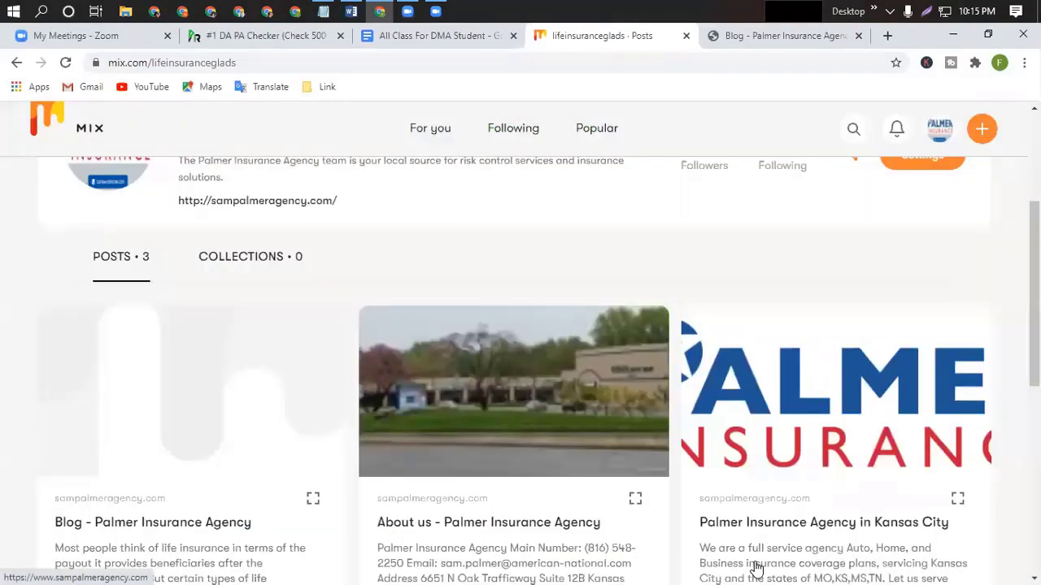
pyautogui.scroll(-2, 675, 546)
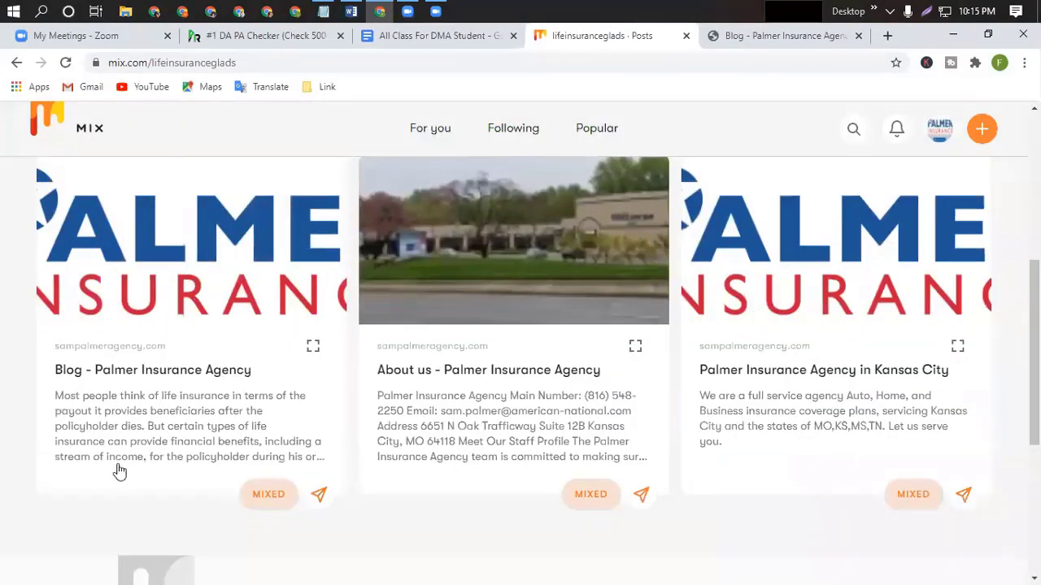
pyautogui.scroll(-4, 379, 491)
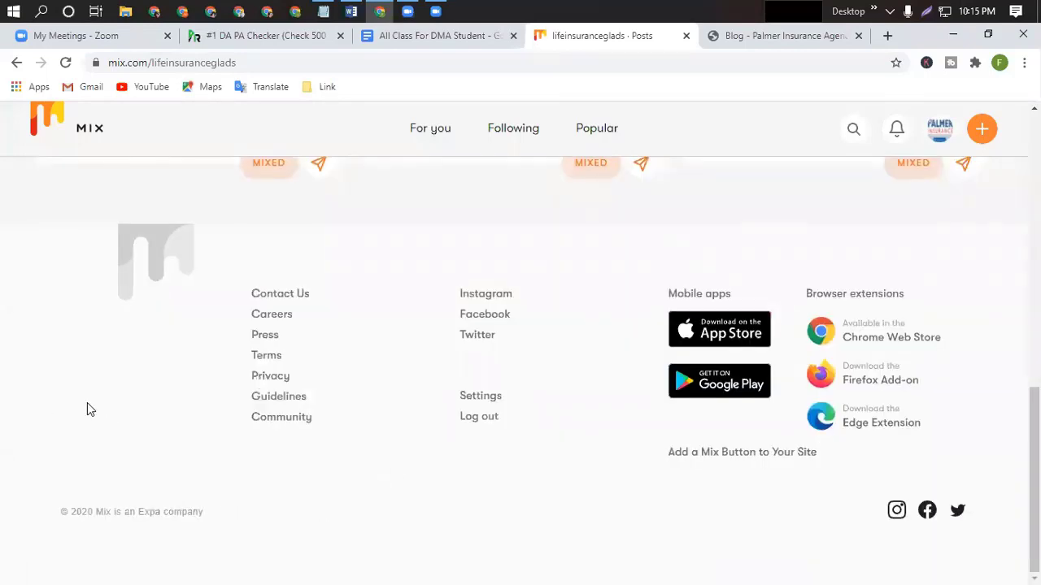
pyautogui.scroll(6, 558, 407)
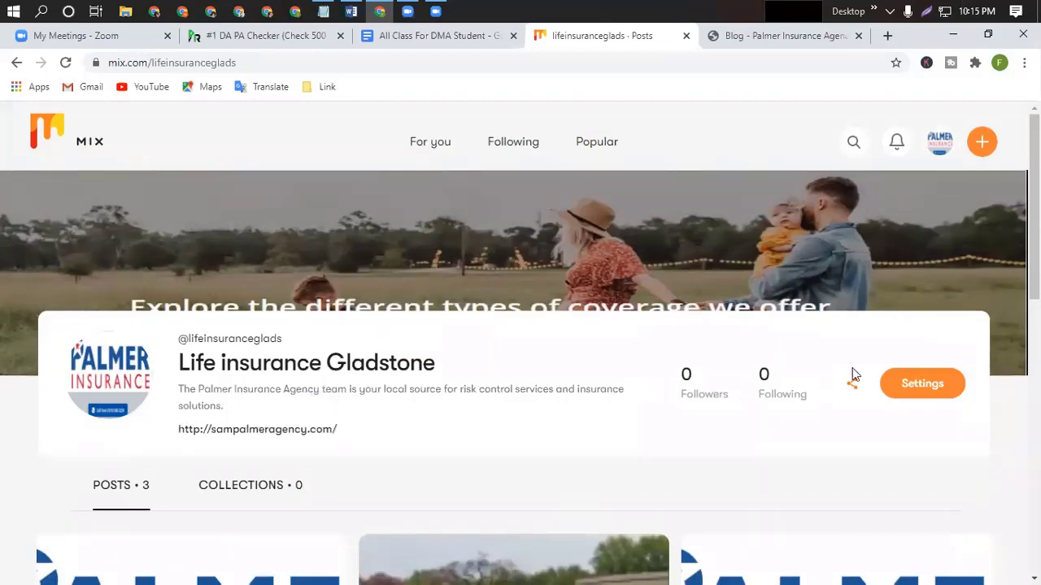
# Save the Mix account settings and return to the Life insurance Gladstone profile.
pyautogui.click(929, 391)
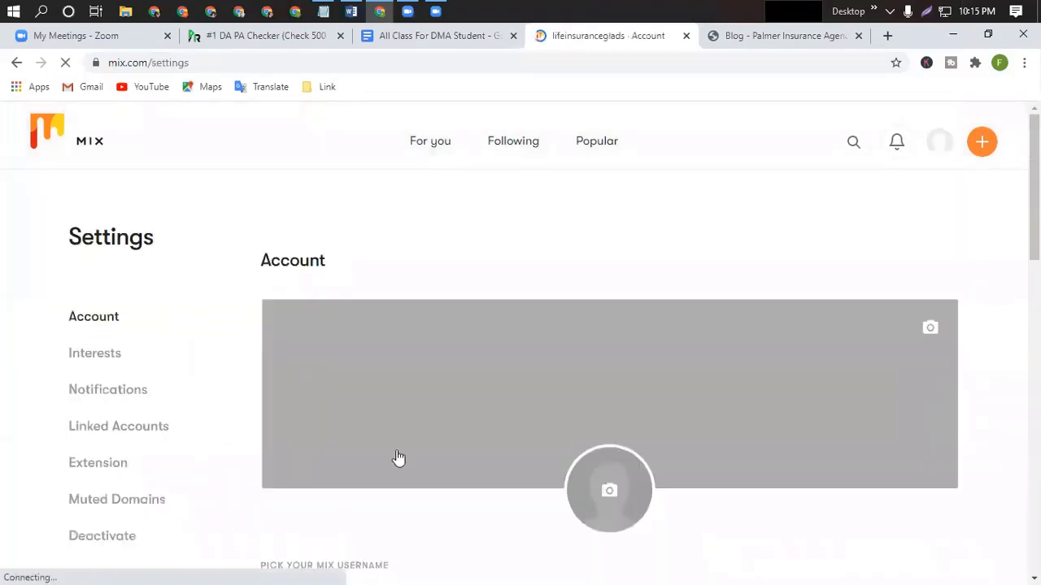
pyautogui.scroll(-3, 455, 451)
pyautogui.scroll(-8, 472, 449)
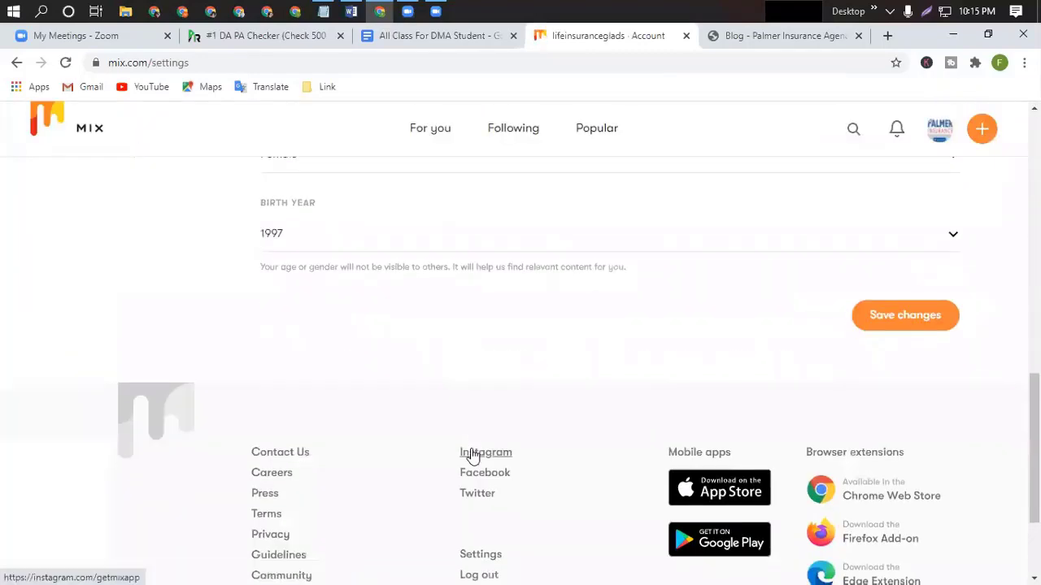
pyautogui.scroll(-5, 471, 448)
pyautogui.click(925, 477)
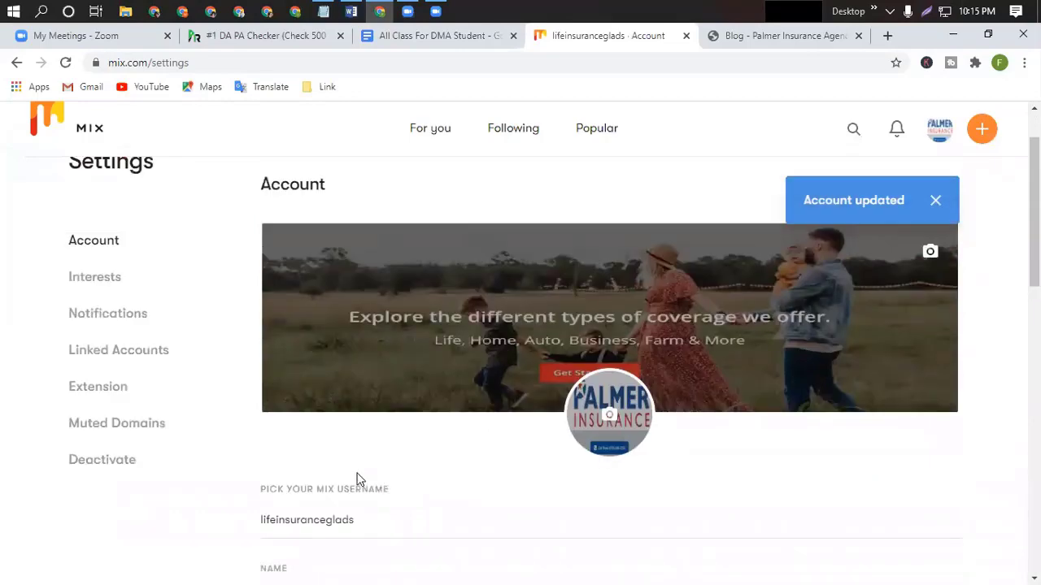
pyautogui.click(943, 137)
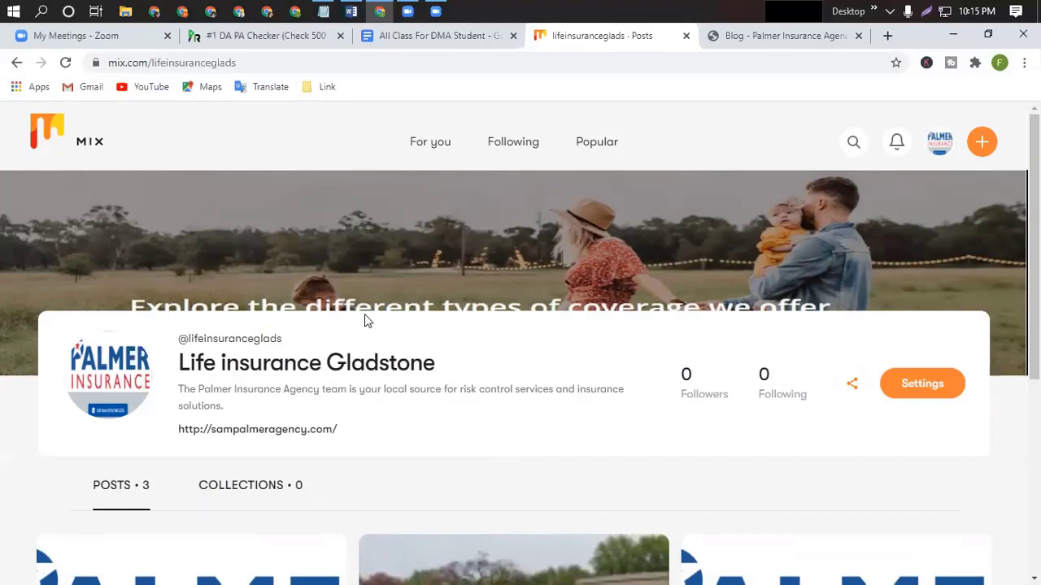
# Copy the Mix profile URL and open a fresh browser tab.
pyautogui.click(179, 63)
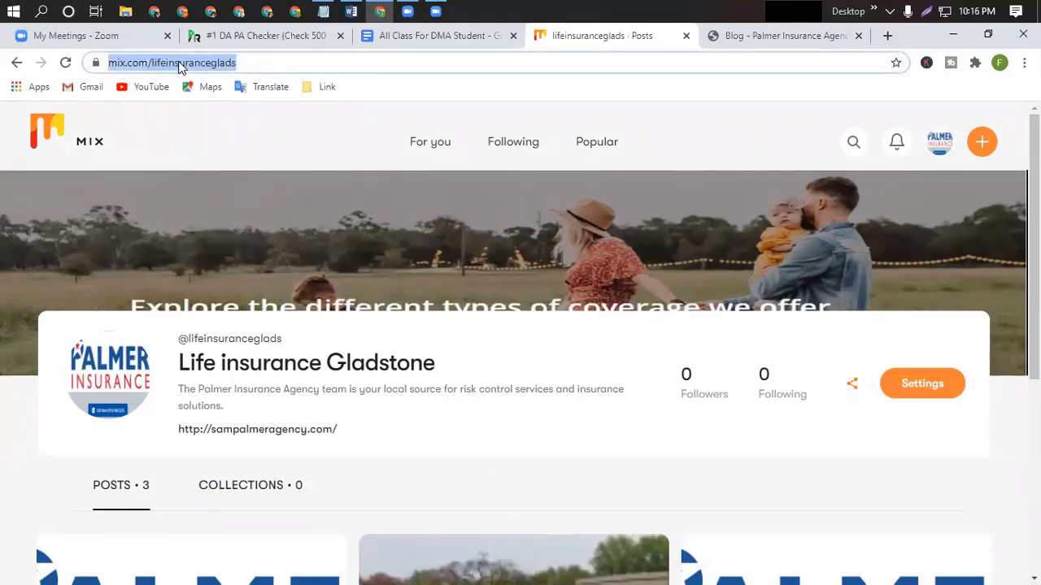
pyautogui.rightClick(179, 65)
pyautogui.click(215, 144)
pyautogui.click(889, 37)
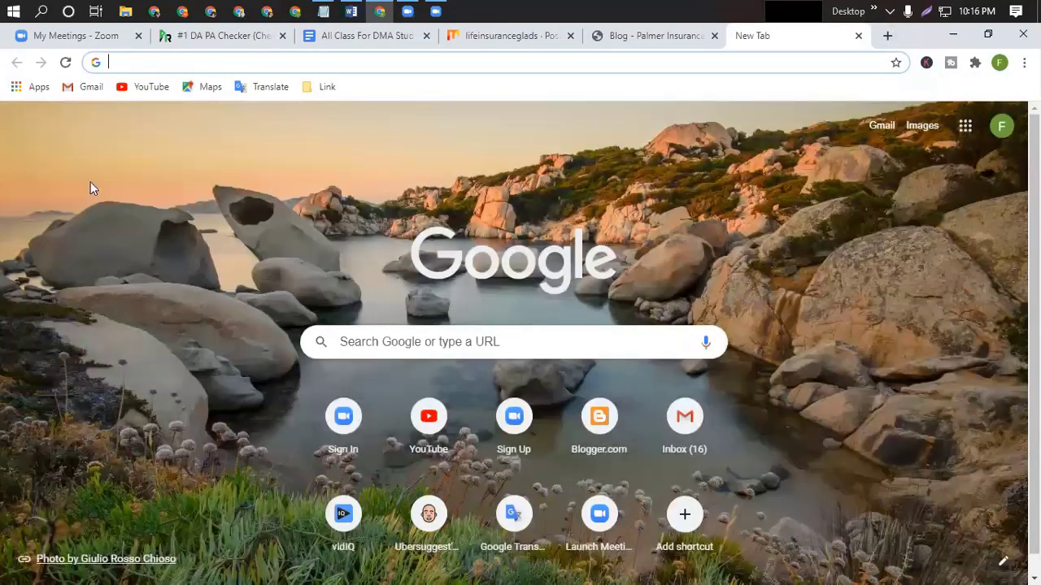
# From the Google start page, go to Drive and create a blank Google Sheets file.
pyautogui.click(578, 235)
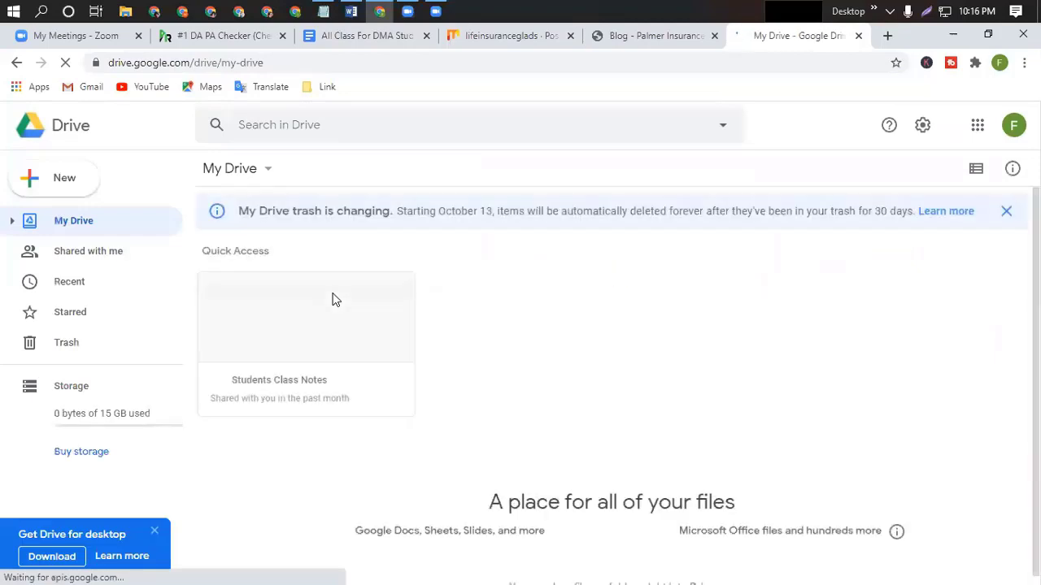
pyautogui.click(70, 185)
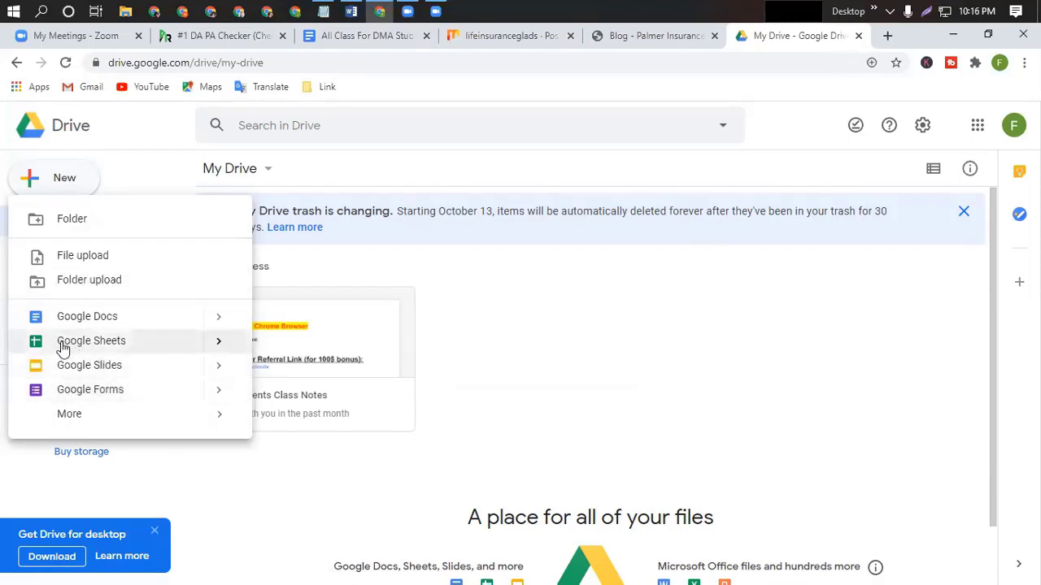
pyautogui.click(110, 344)
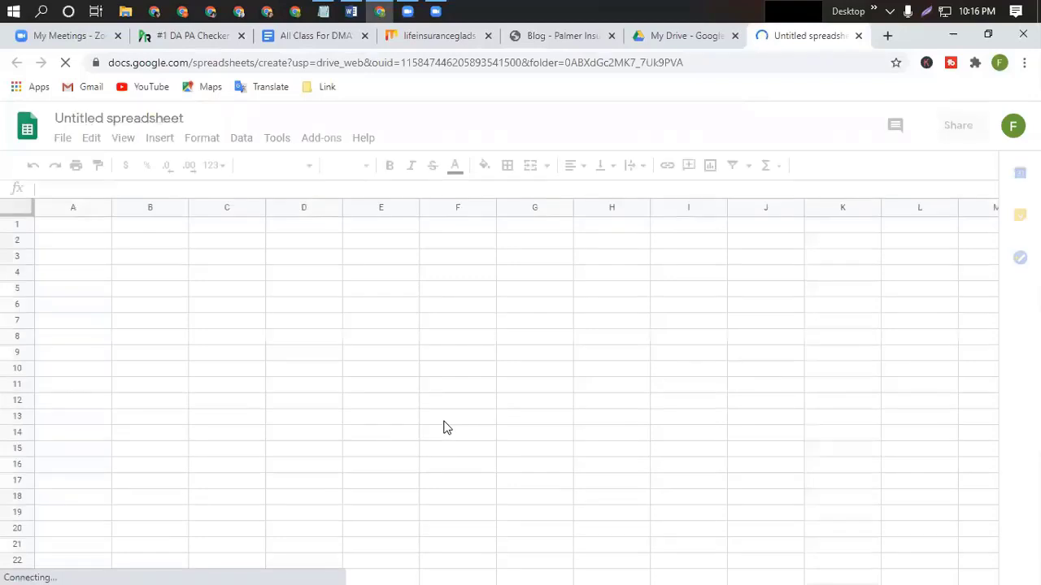
# Retitle 'Untitled spreadsheet' as 'Google Top Ranking Work For USA Buyer'.
pyautogui.doubleClick(130, 118)
pyautogui.click(130, 118)
pyautogui.doubleClick(130, 117)
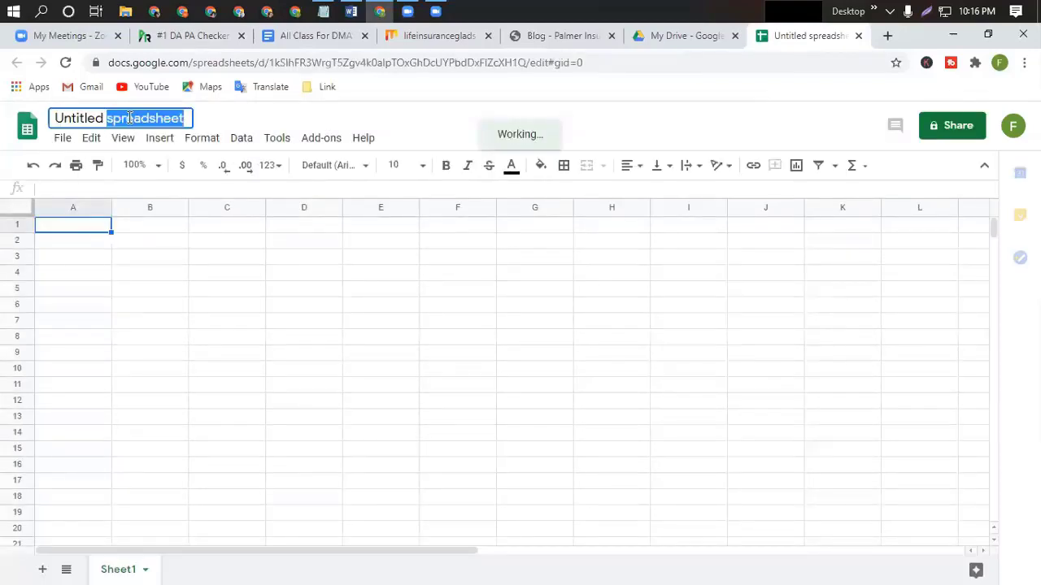
pyautogui.click(130, 118)
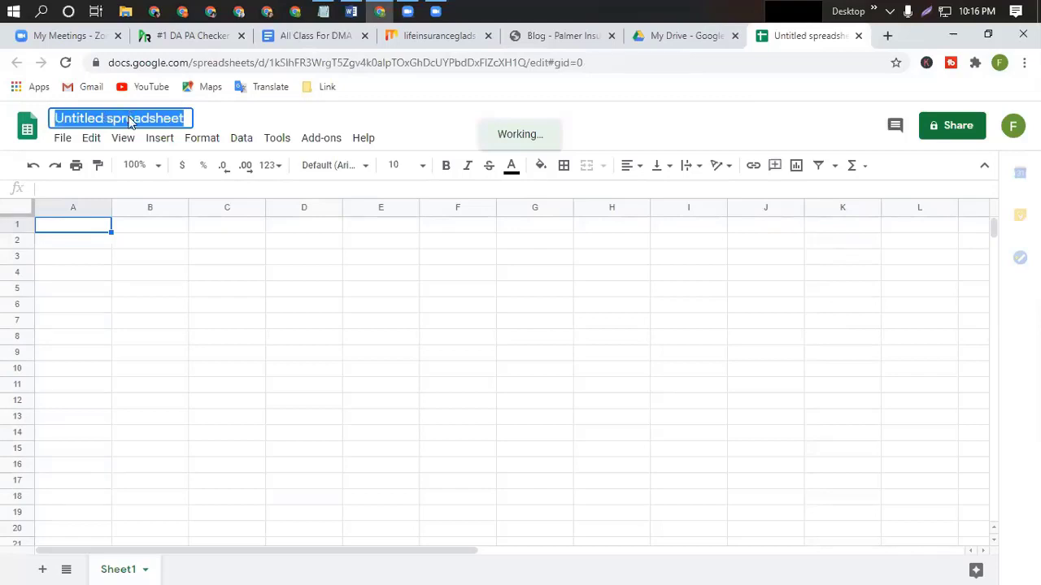
pyautogui.press('BackSpace')
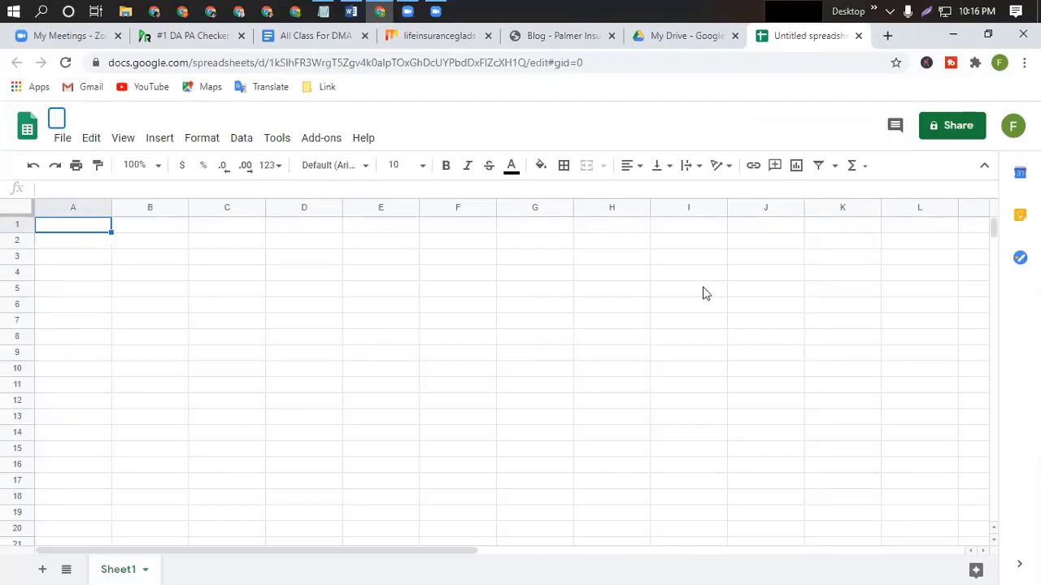
pyautogui.write('Google ')
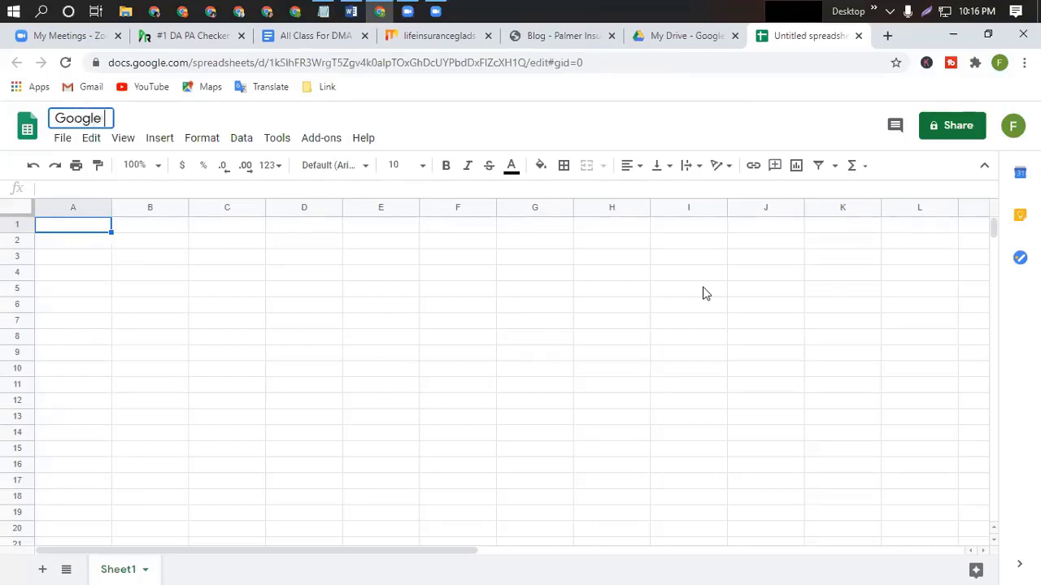
pyautogui.write('Top Rankin')
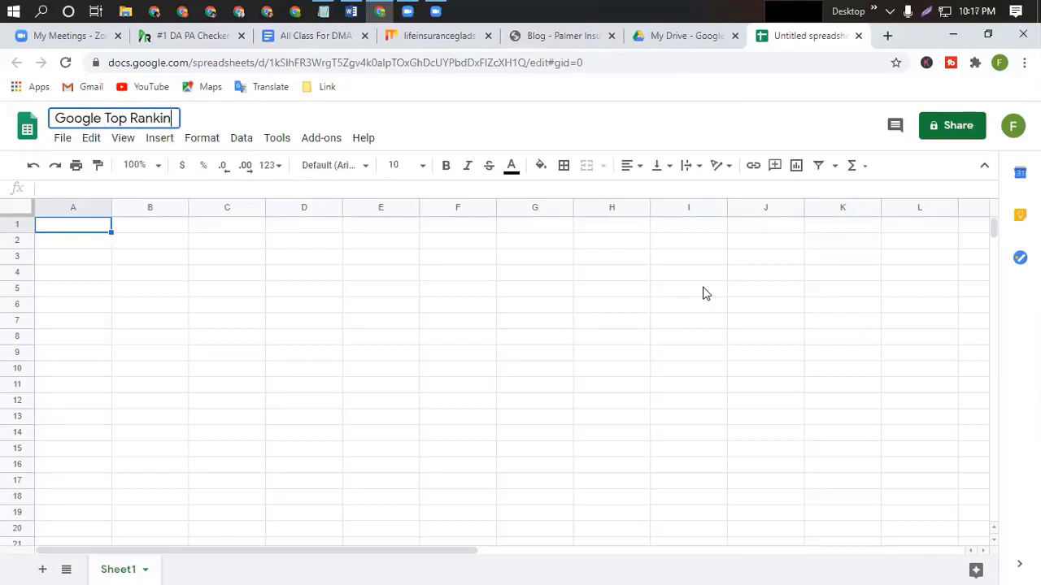
pyautogui.write('g Wo')
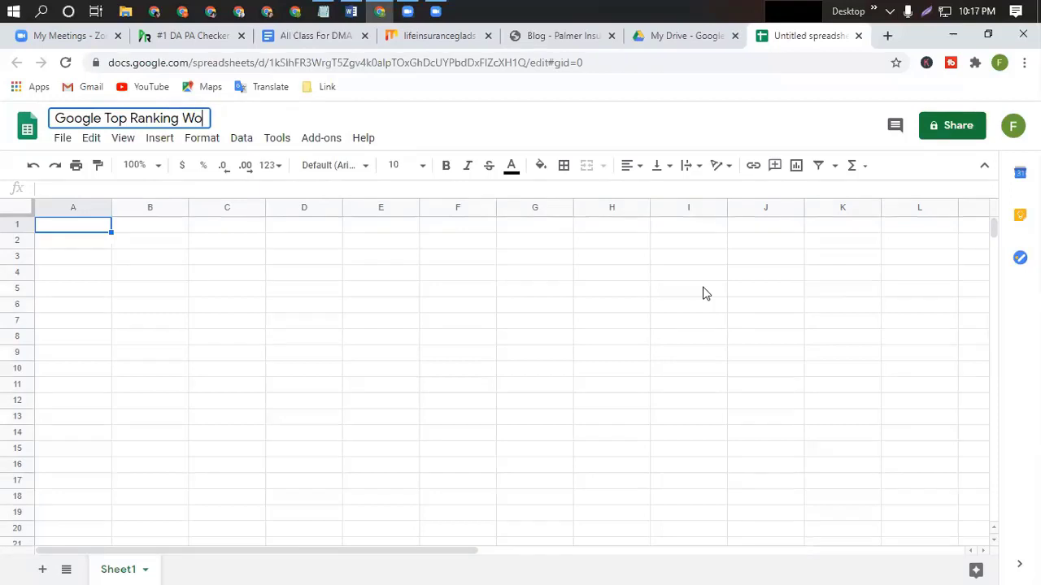
pyautogui.write('rk For ')
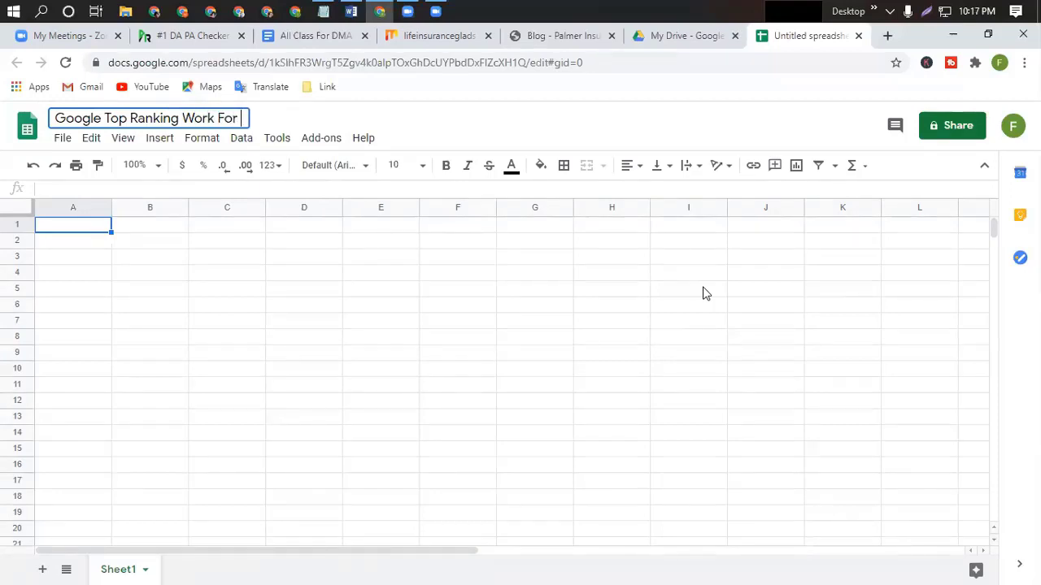
pyautogui.write('USA B')
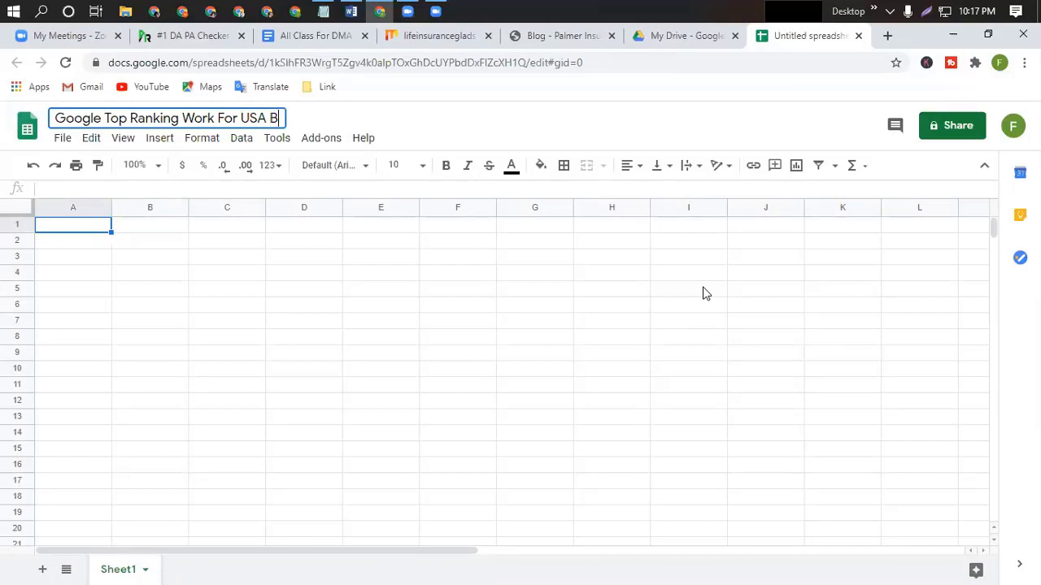
pyautogui.write('uyer')
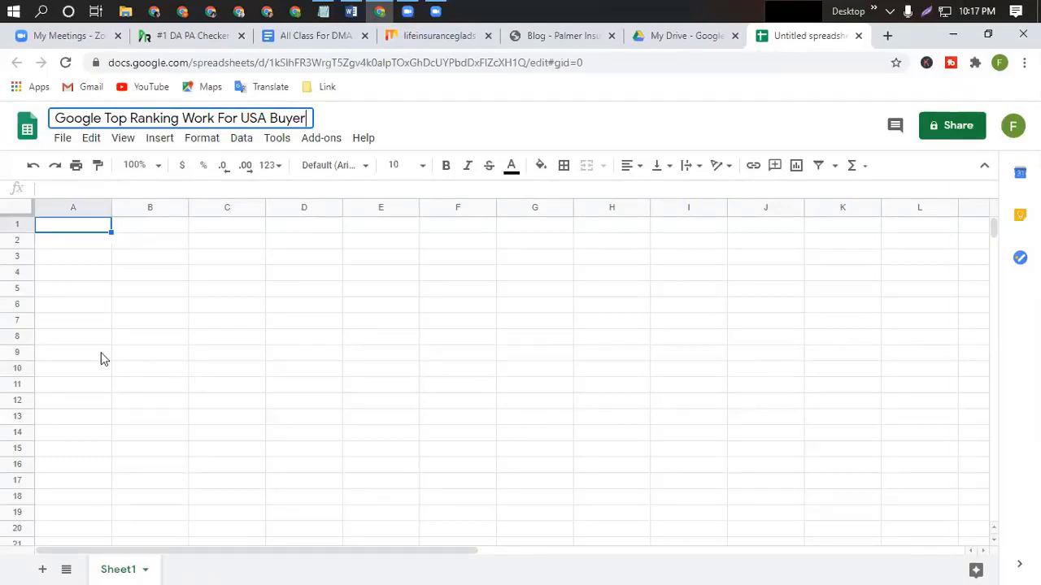
pyautogui.doubleClick(69, 228)
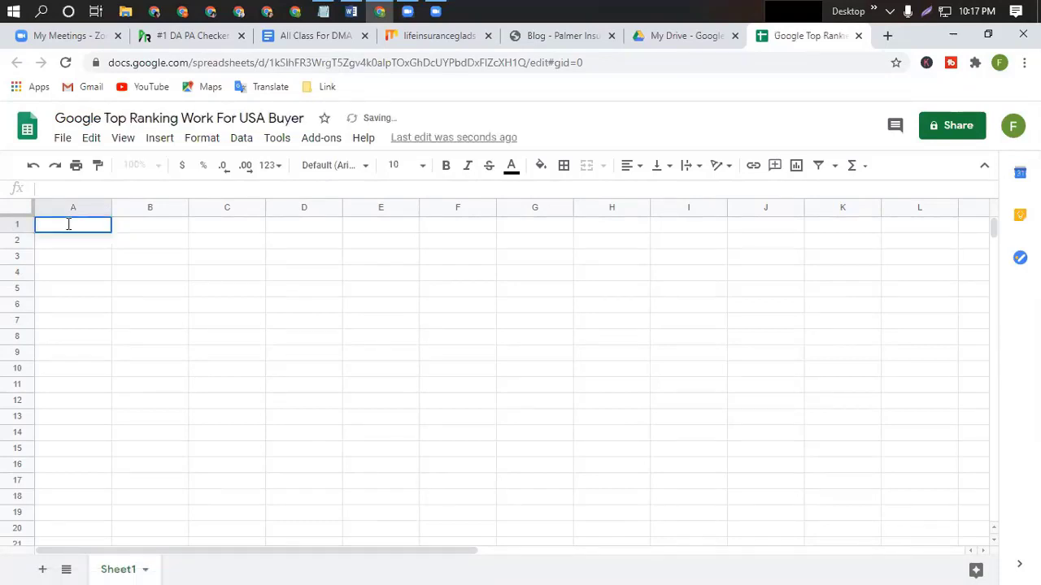
# Merge A1:B1, make row 1 slightly taller, and type the 'Profile backlink' header.
pyautogui.write('Lin')
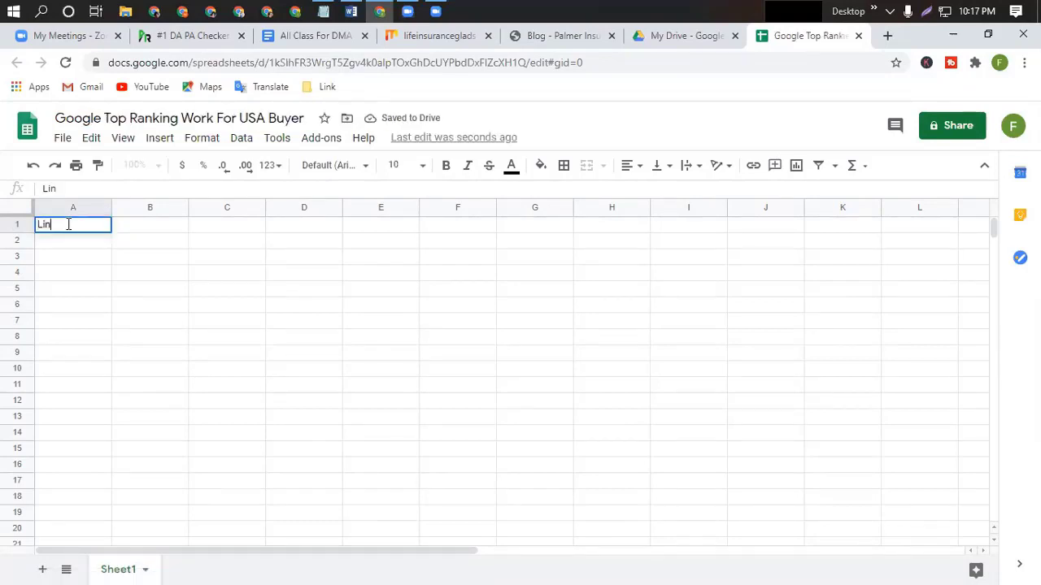
pyautogui.press('BackSpace')
pyautogui.press('BackSpace')
pyautogui.press('BackSpace')
pyautogui.press('Escape')
pyautogui.moveTo(227, 320); pyautogui.dragTo(231, 335)
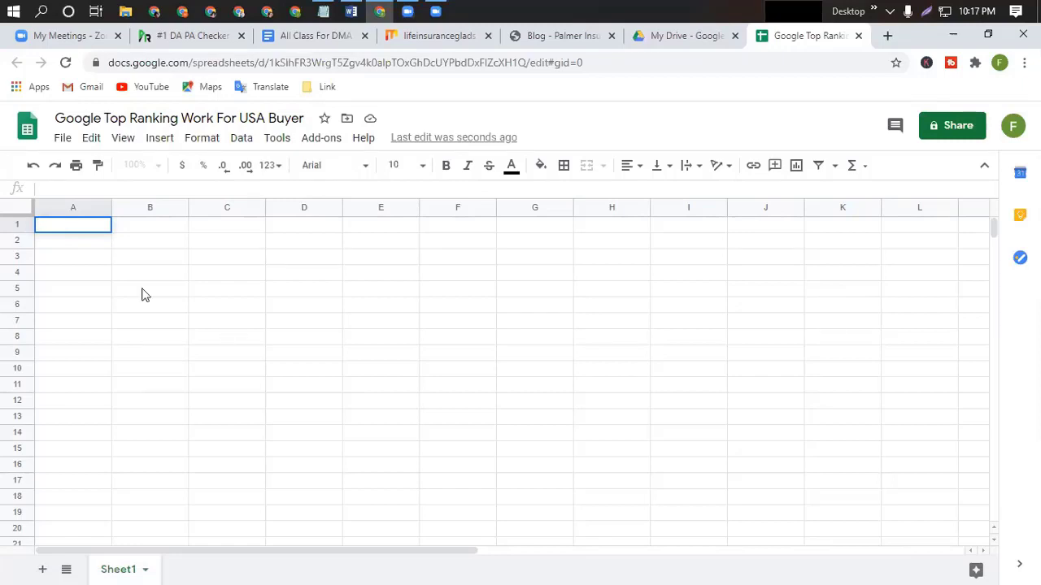
pyautogui.moveTo(86, 224); pyautogui.dragTo(138, 224)
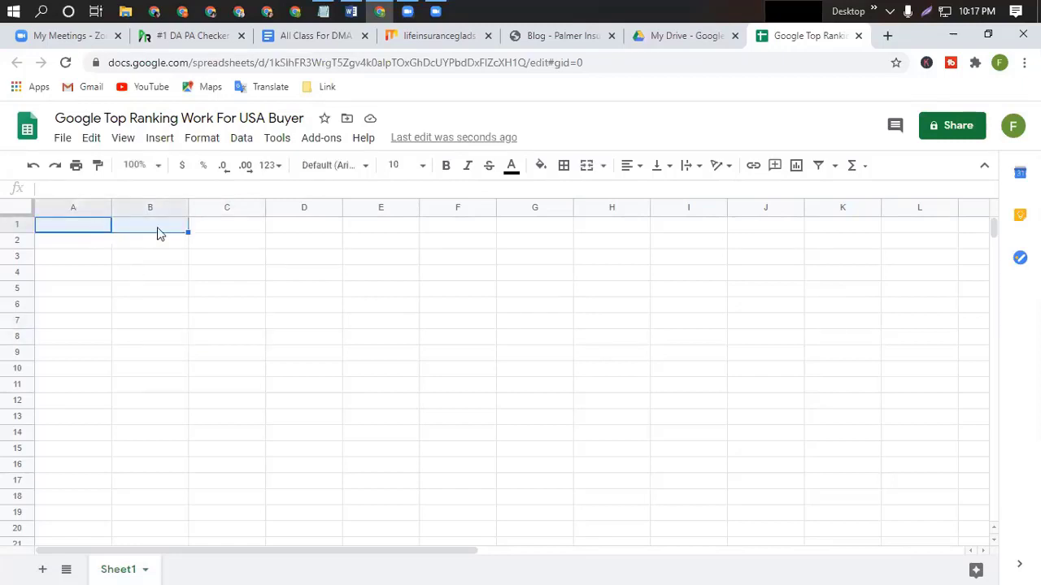
pyautogui.click(591, 171)
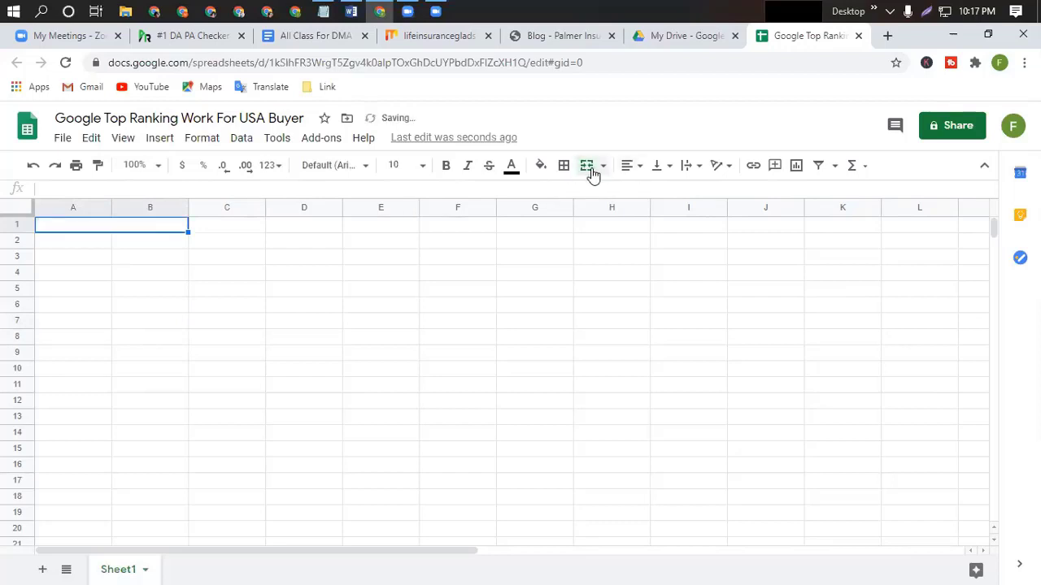
pyautogui.moveTo(24, 232); pyautogui.dragTo(24, 238)
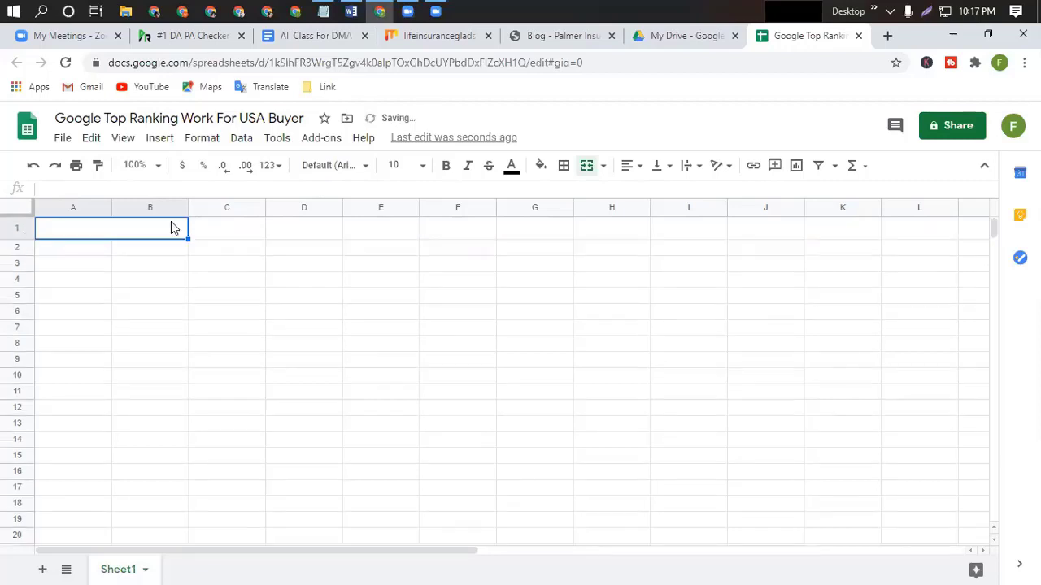
pyautogui.doubleClick(91, 226)
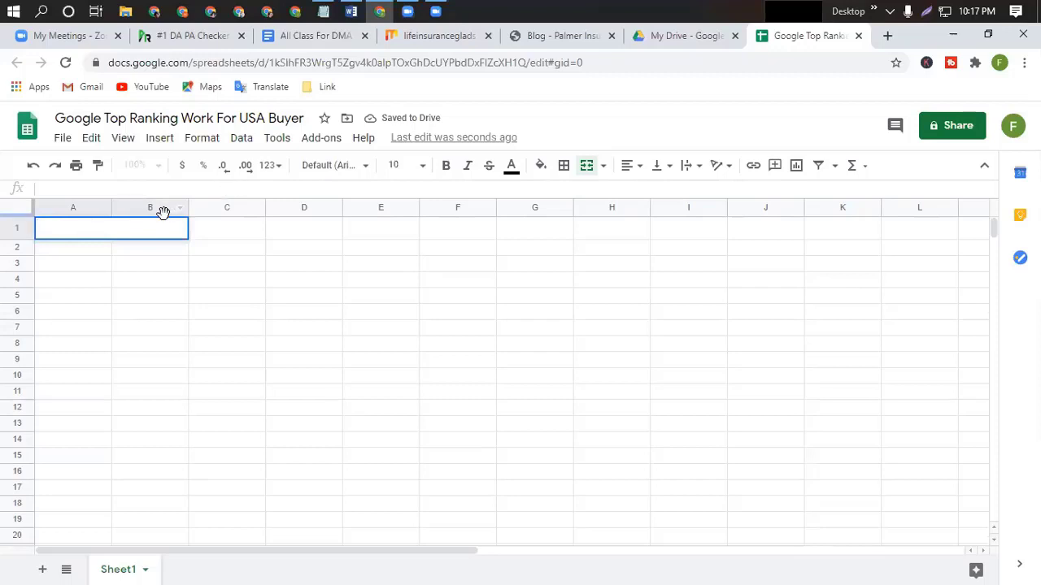
pyautogui.write('Profil')
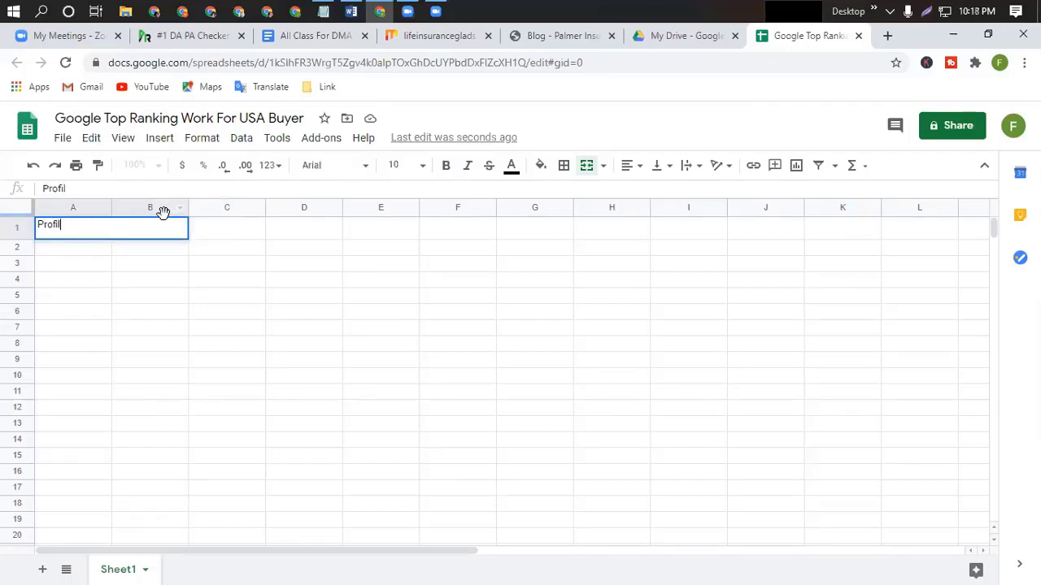
pyautogui.write('e ba')
pyautogui.write('ce')
pyautogui.write('link')
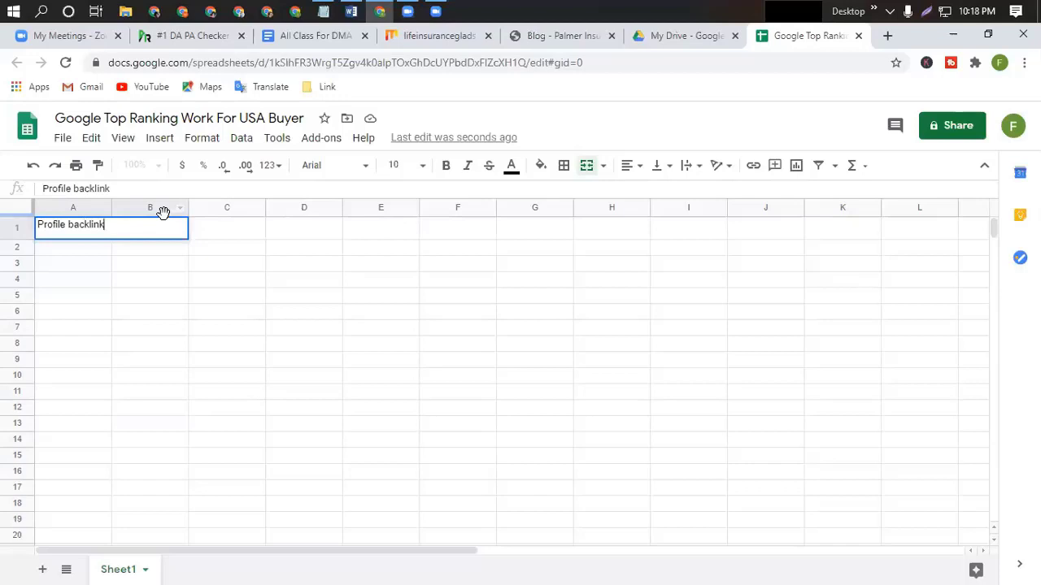
# Centre the header, make it bold at size 14, and fill it light blue.
pyautogui.click(632, 167)
pyautogui.click(650, 191)
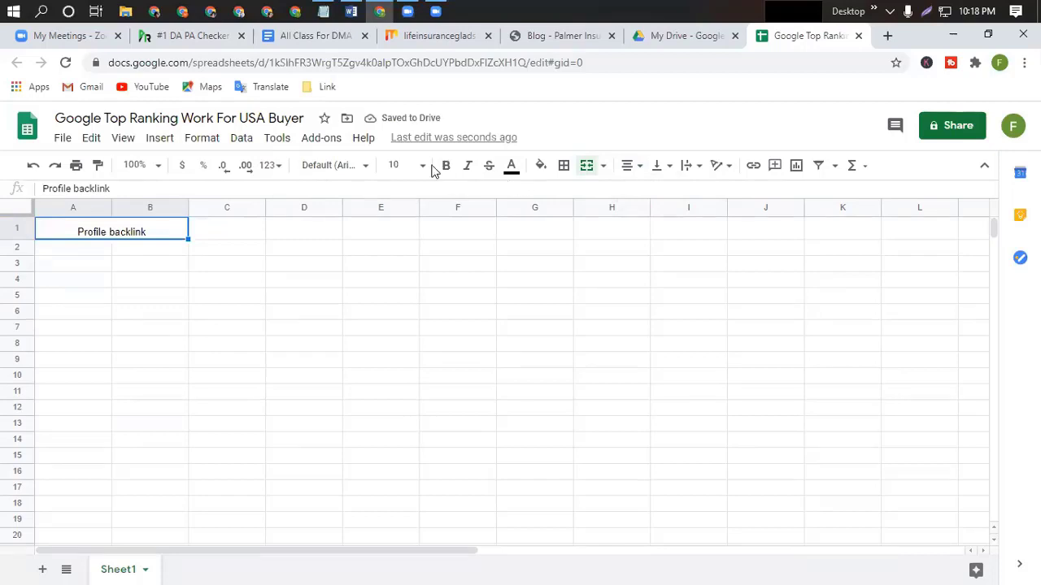
pyautogui.click(448, 168)
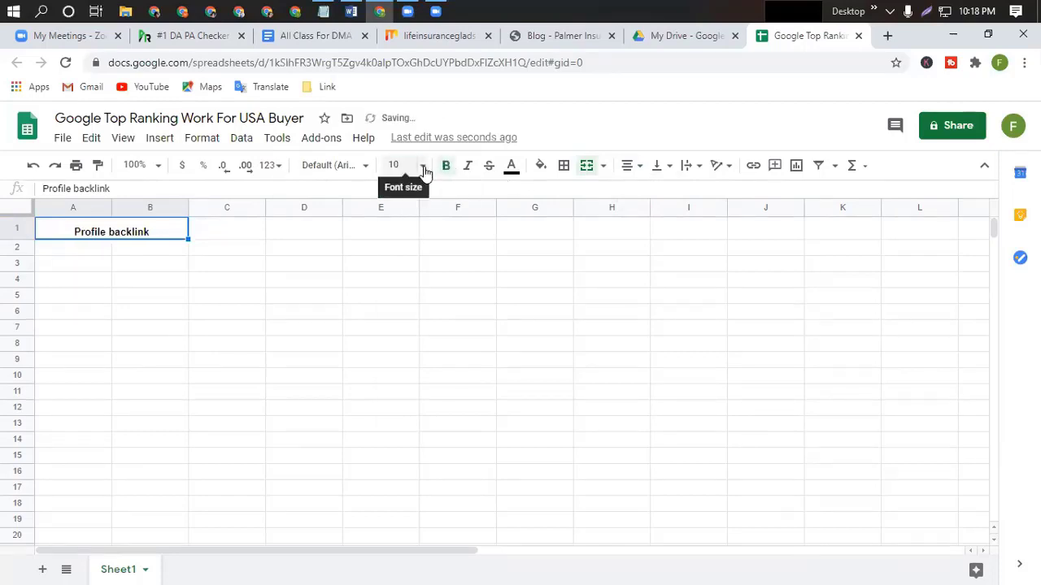
pyautogui.click(422, 168)
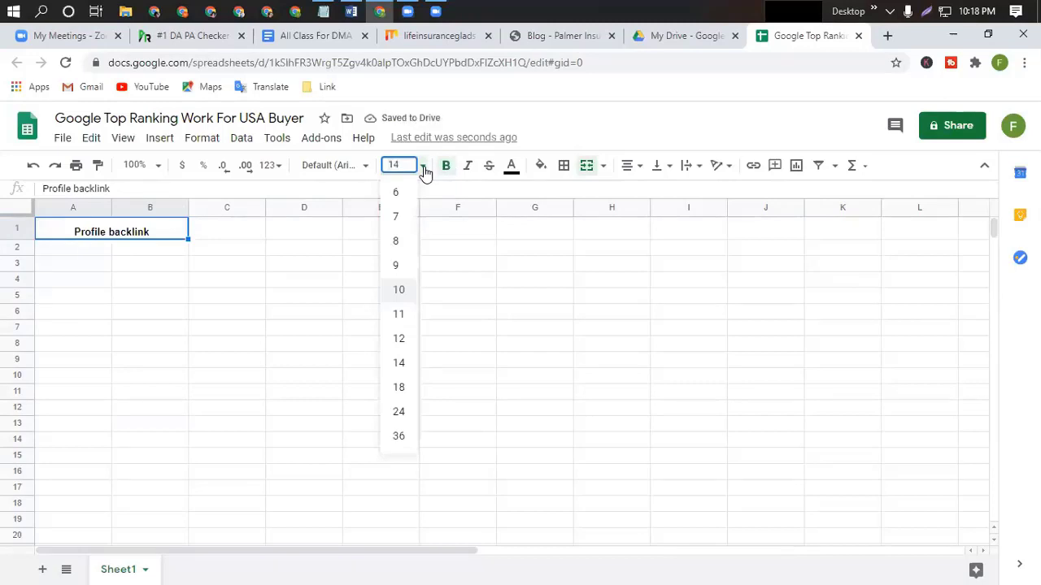
pyautogui.press('Return')
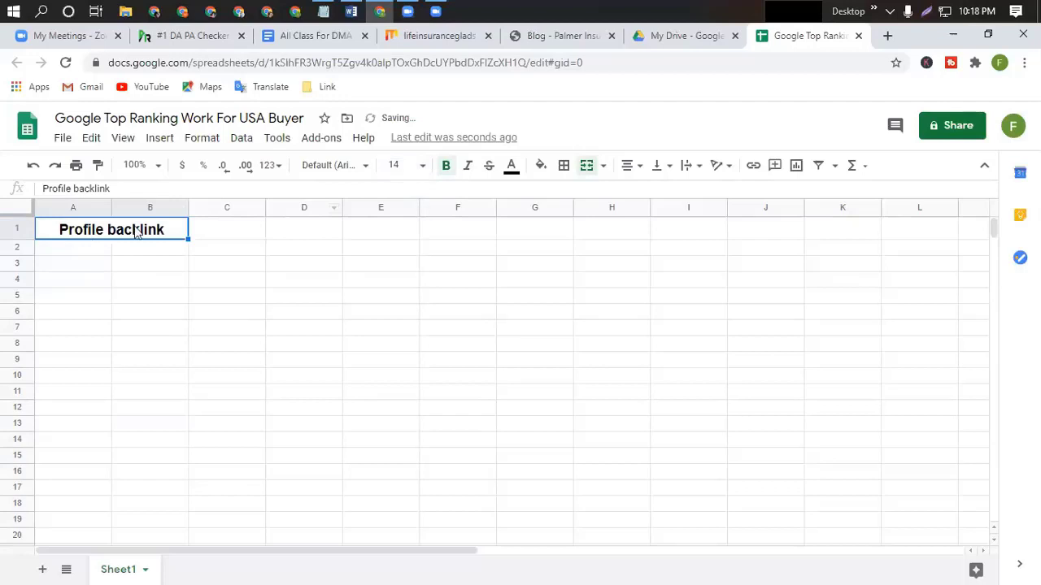
pyautogui.doubleClick(135, 232)
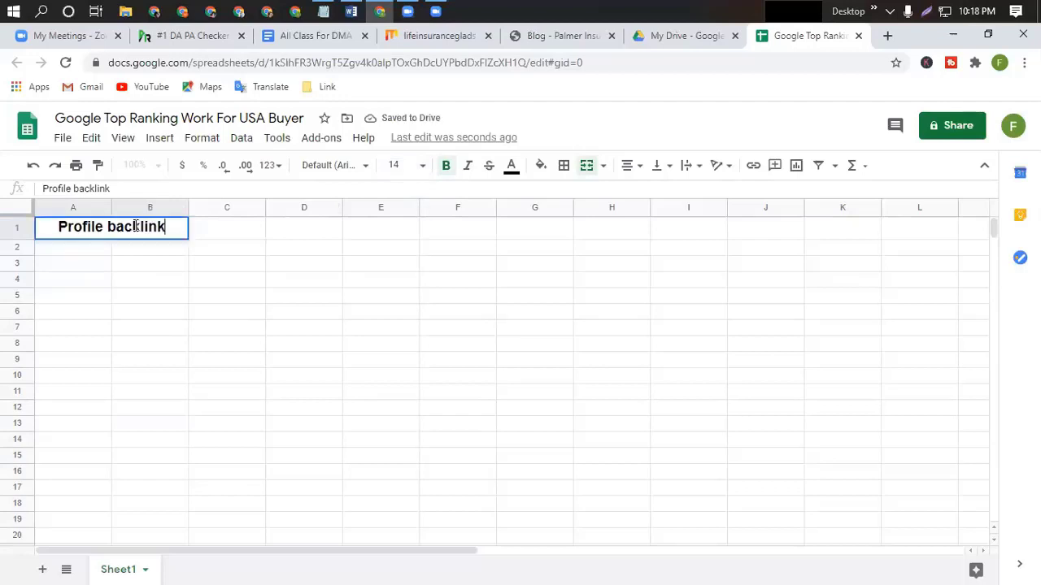
pyautogui.click(538, 167)
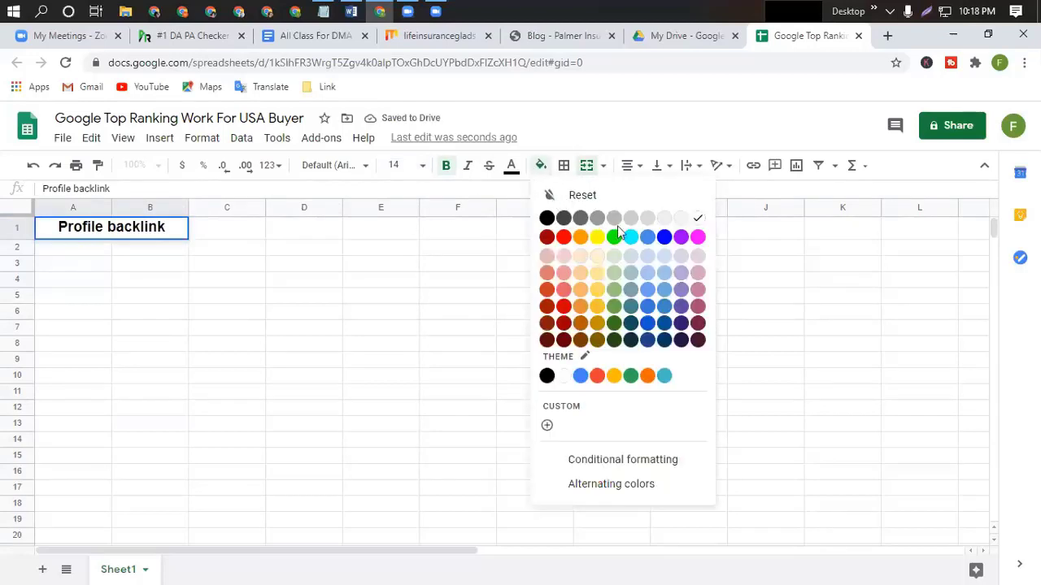
pyautogui.click(659, 268)
pyautogui.click(329, 296)
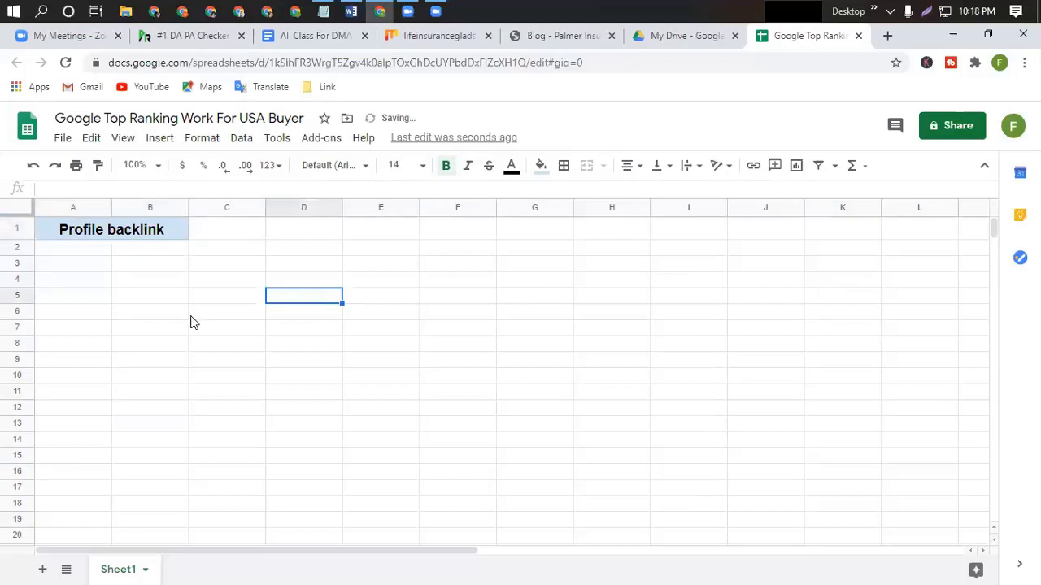
# Enter a centred, bold 'Live Link' heading in A2.
pyautogui.doubleClick(48, 250)
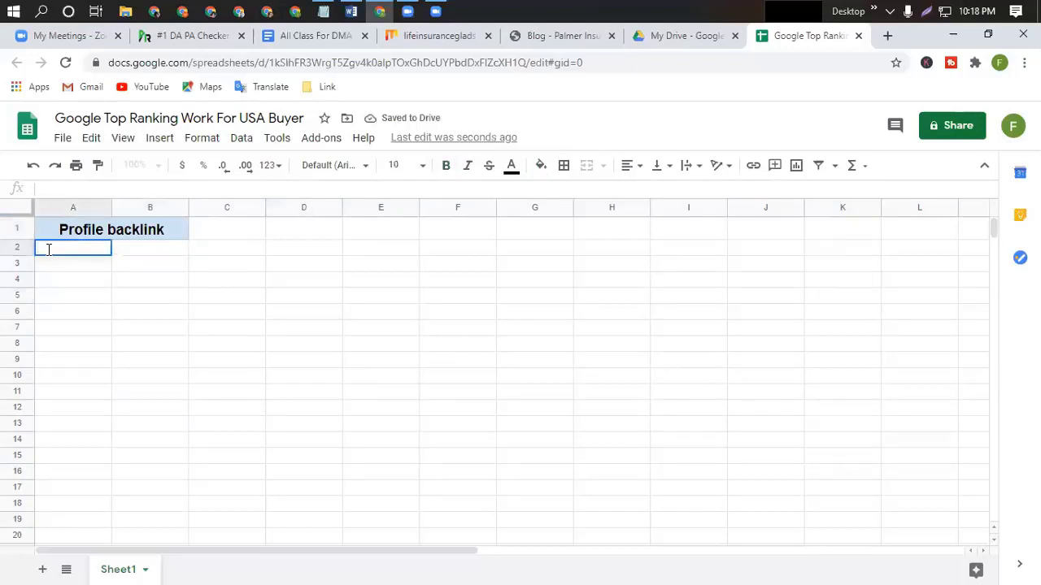
pyautogui.write('Live')
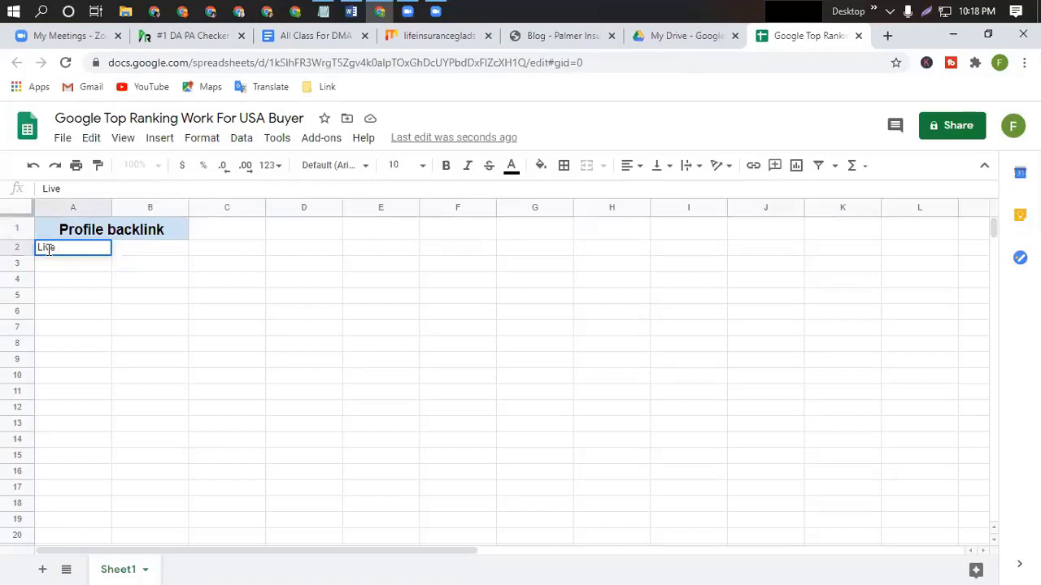
pyautogui.write(' Link')
pyautogui.press('BackSpace')
pyautogui.press('BackSpace')
pyautogui.write('nk')
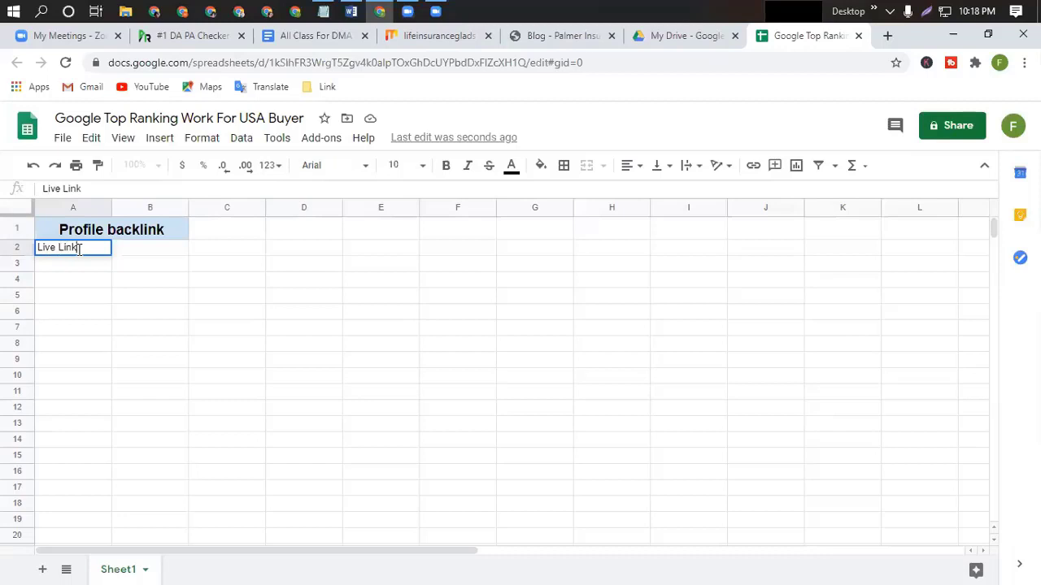
pyautogui.click(626, 166)
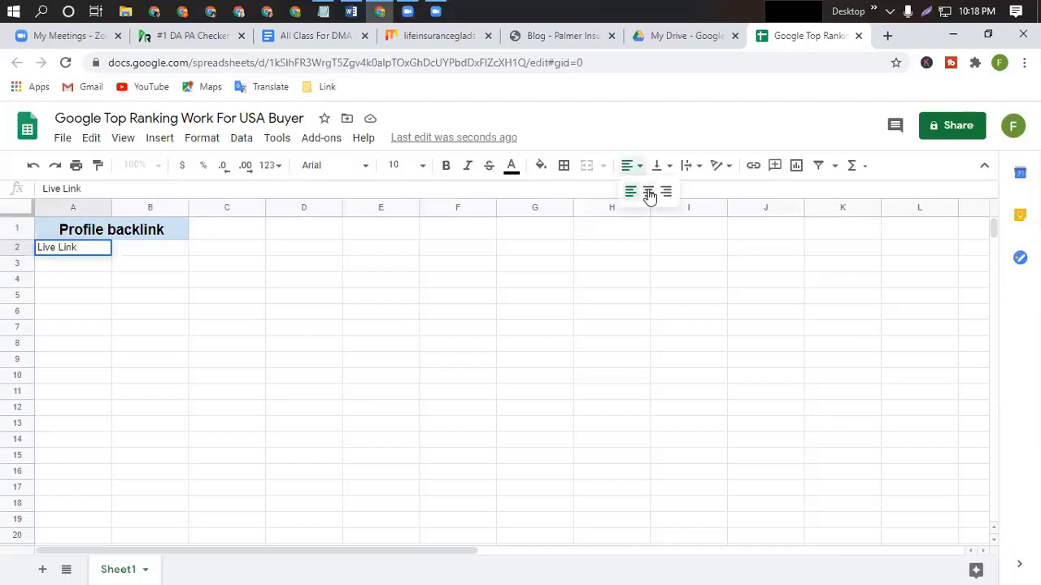
pyautogui.hotkey('ctrl', 'shift', 'e')
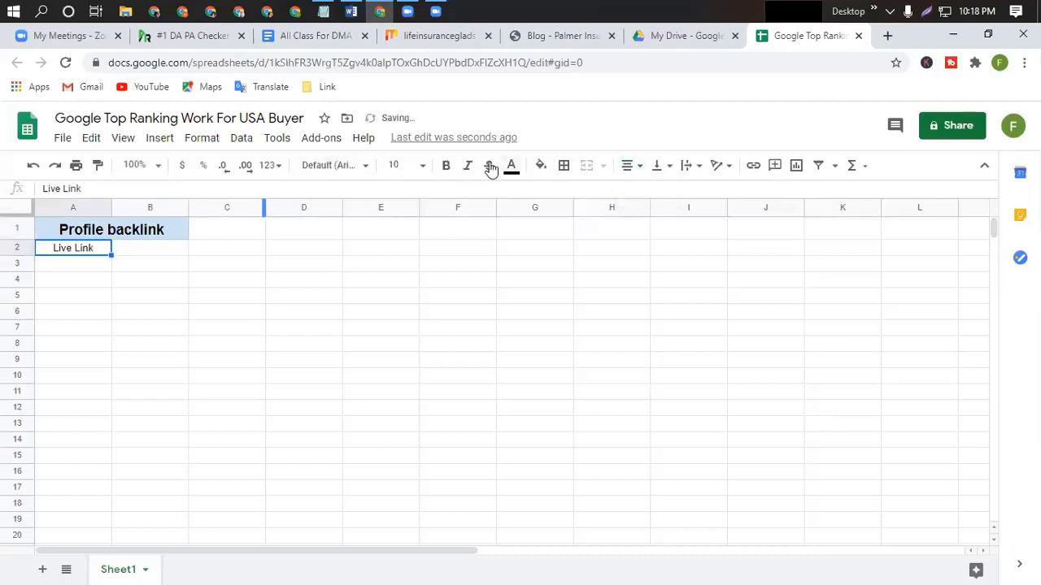
pyautogui.click(446, 166)
pyautogui.click(219, 328)
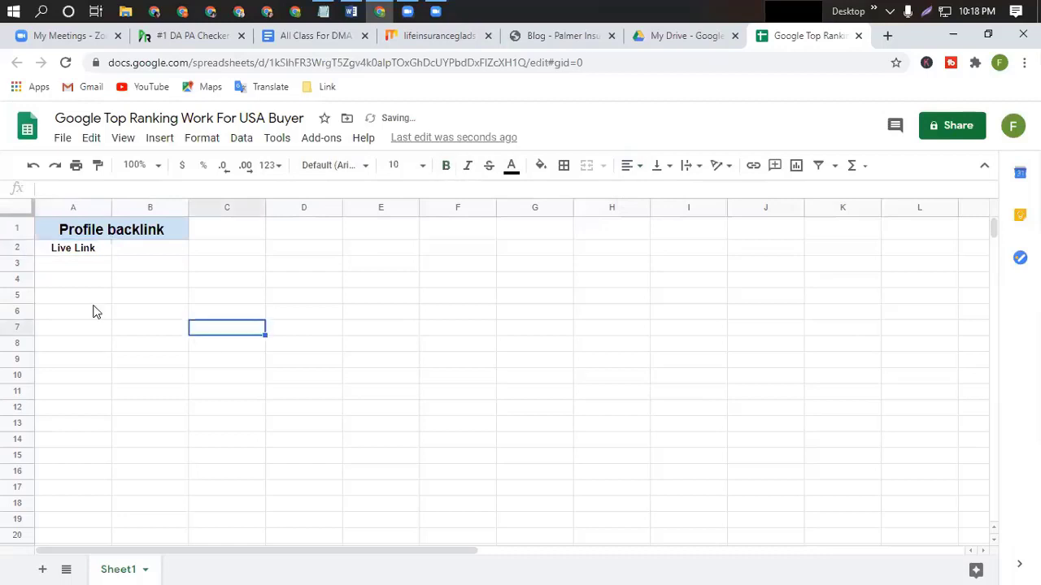
# Add a bold 'Screenshot Link' heading in B2.
pyautogui.doubleClick(140, 248)
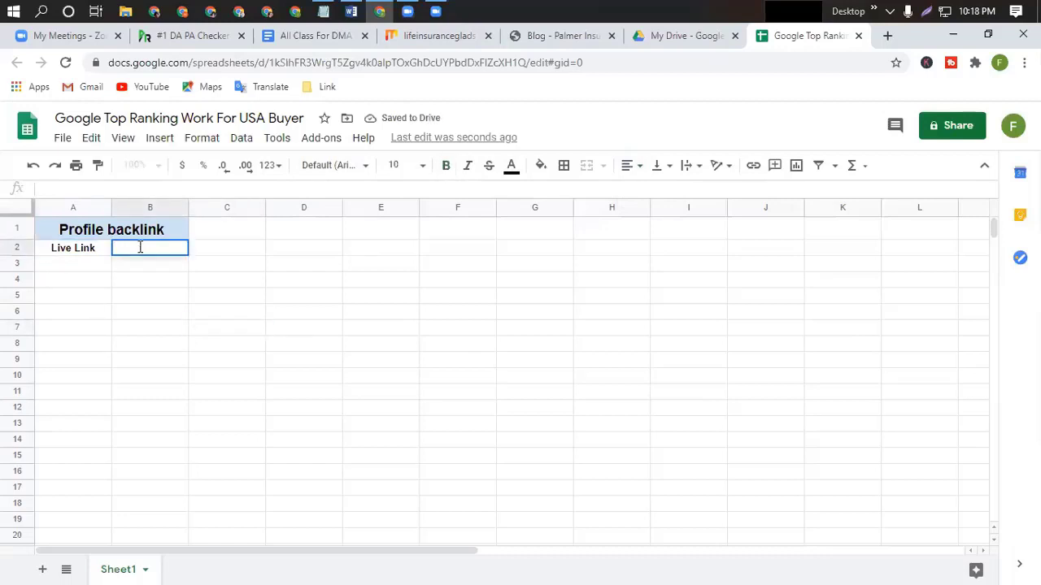
pyautogui.write('Screensho')
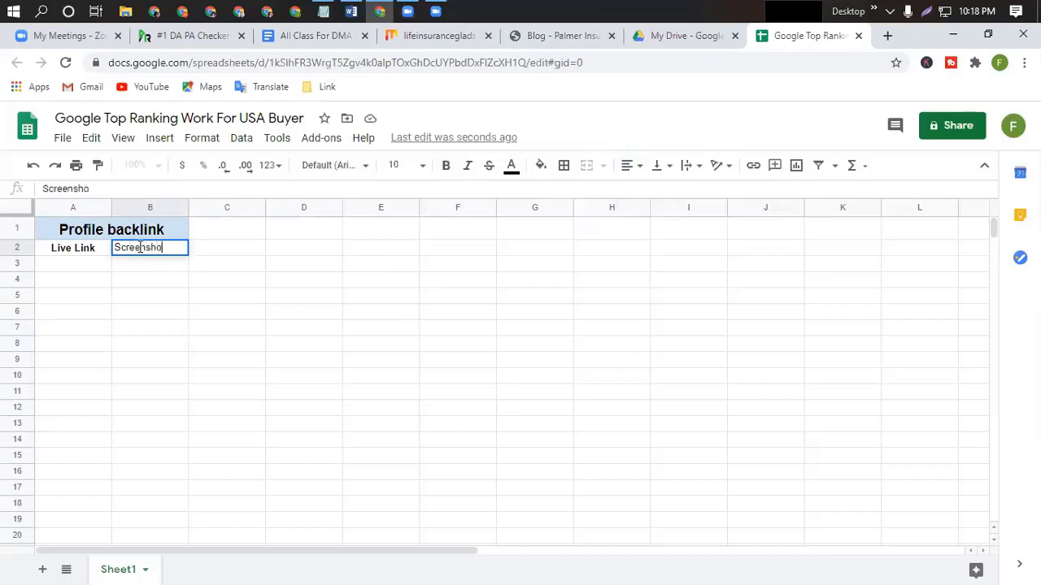
pyautogui.write('t Link')
pyautogui.click(445, 165)
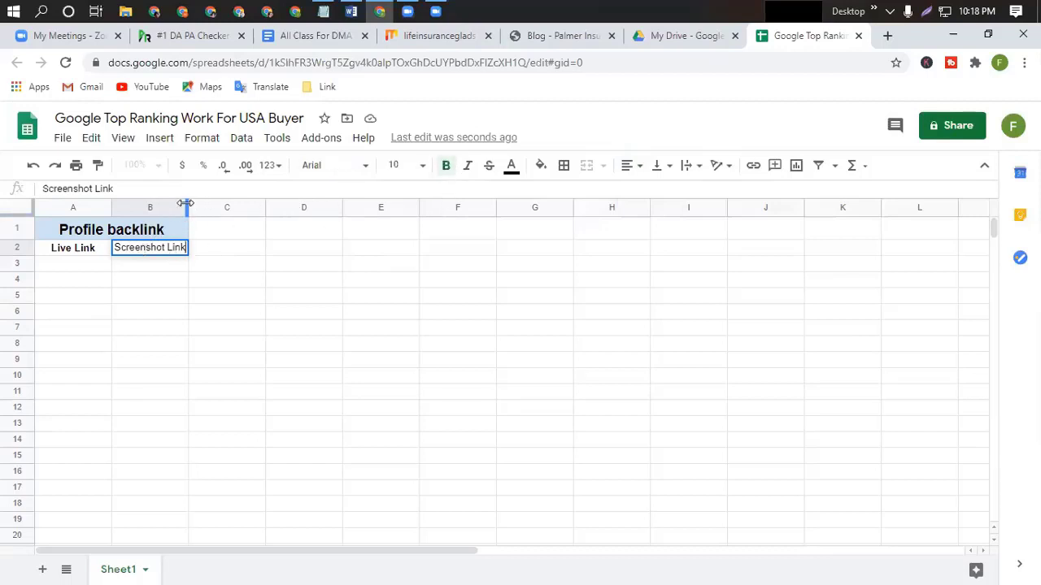
pyautogui.moveTo(195, 203); pyautogui.dragTo(224, 203)
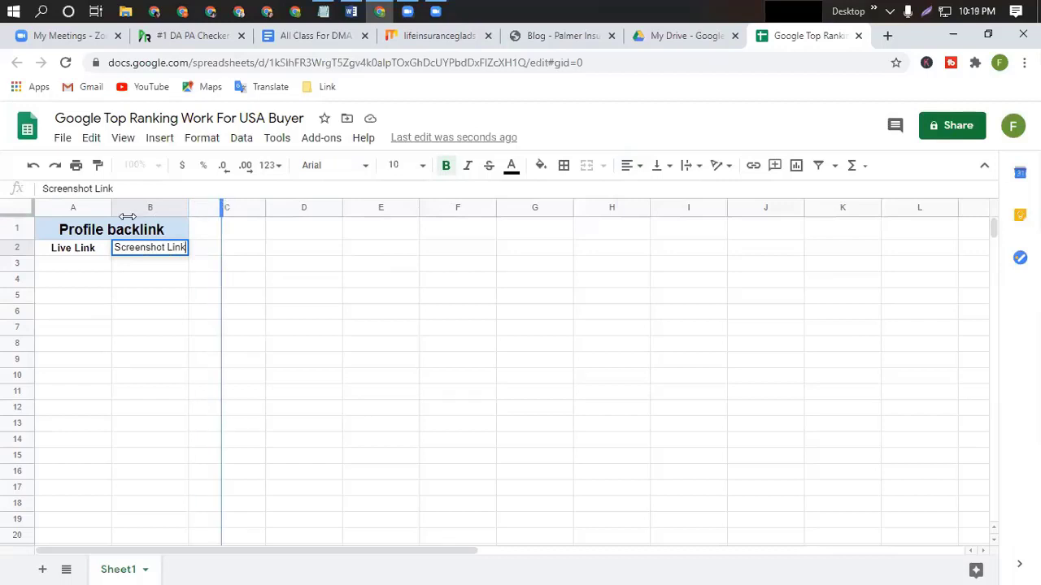
pyautogui.click(113, 208)
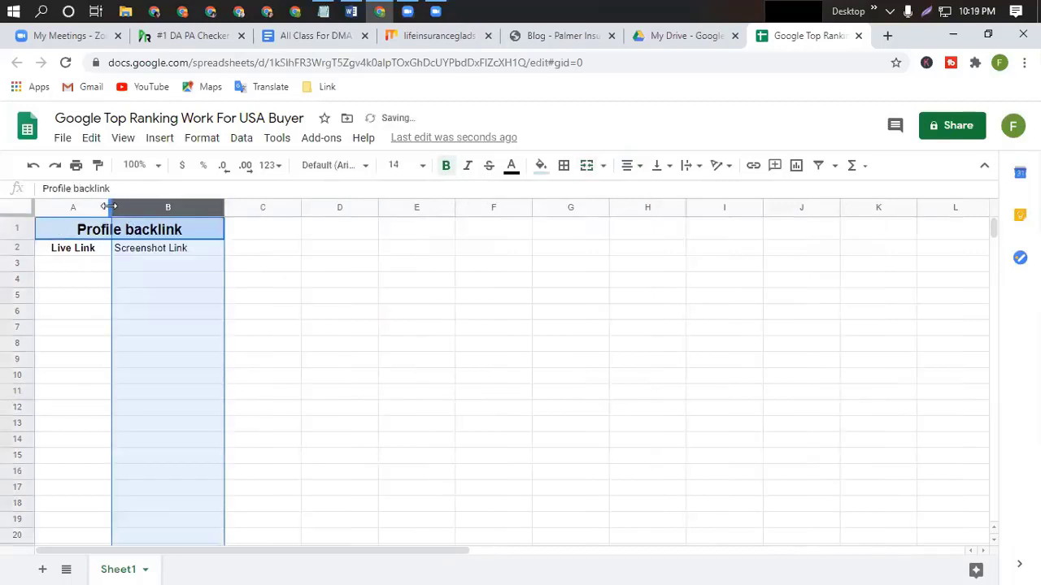
pyautogui.moveTo(110, 206); pyautogui.dragTo(151, 206)
pyautogui.click(437, 363)
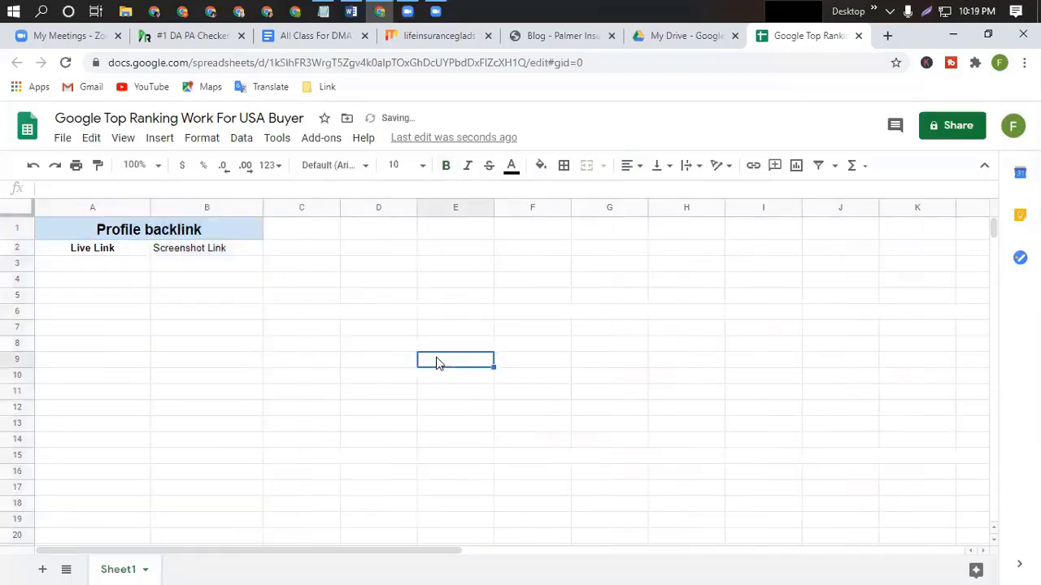
pyautogui.click(62, 263)
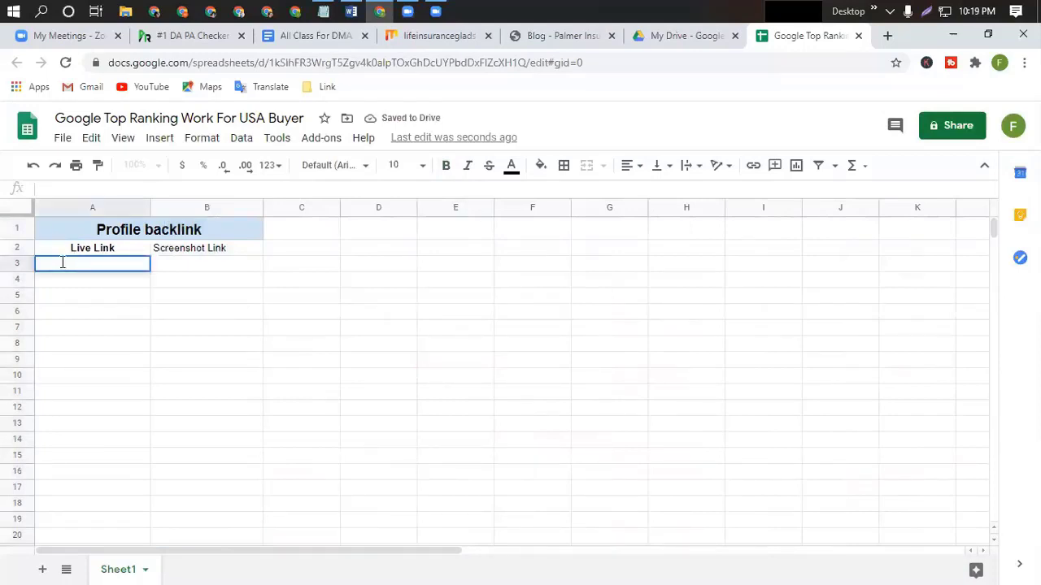
pyautogui.write('https://mix.com/lifeinsuranceglads')
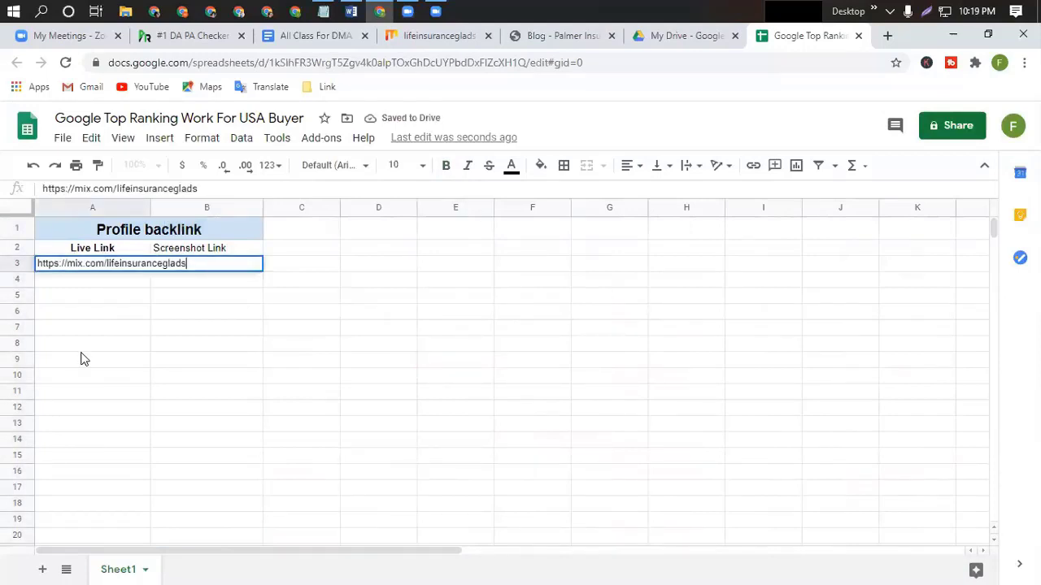
pyautogui.click(81, 348)
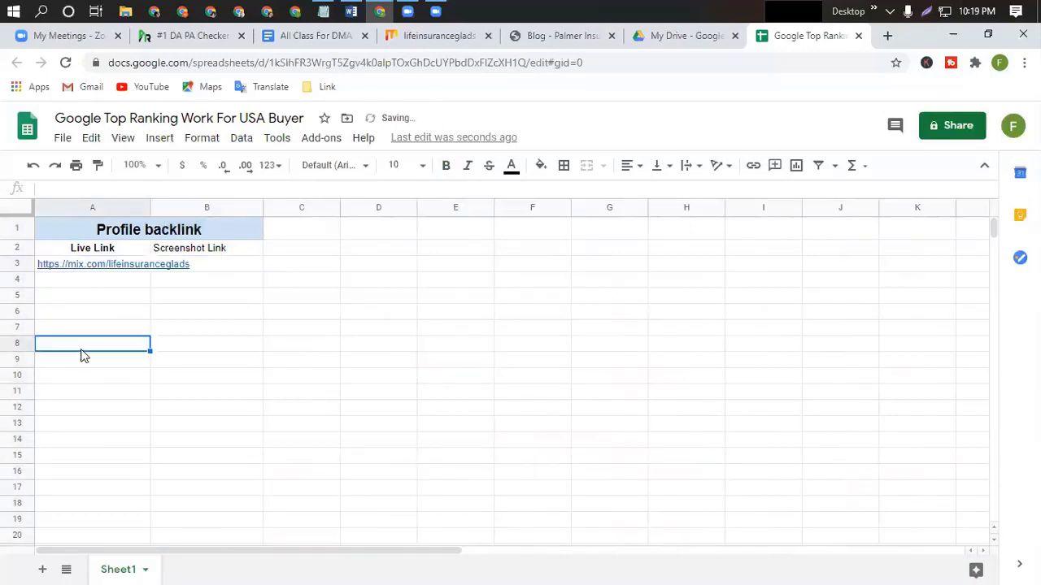
# Set column A's text wrapping to Clip, leaving column B's formatting unchanged.
pyautogui.click(103, 206)
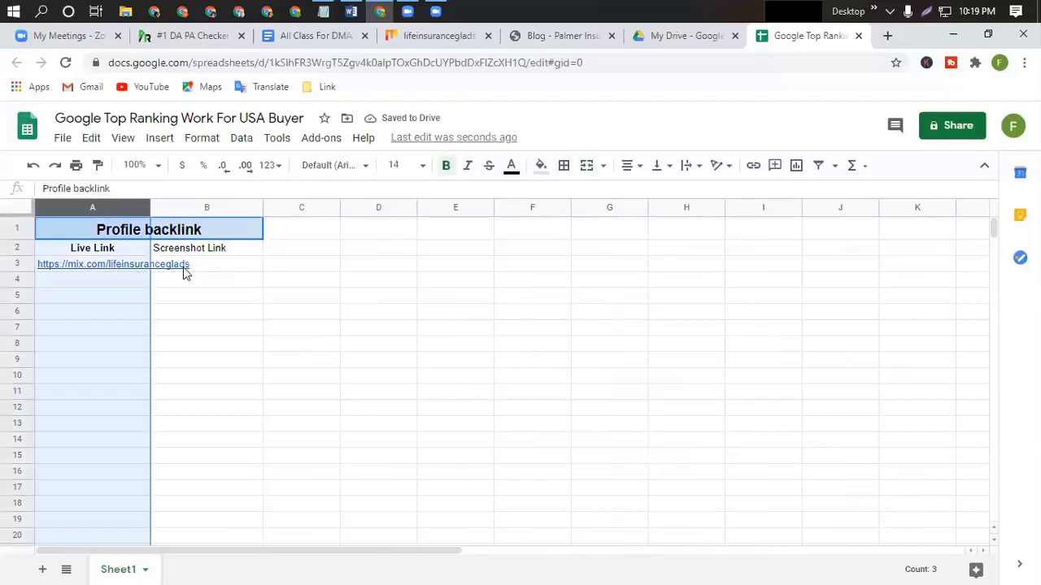
pyautogui.click(208, 138)
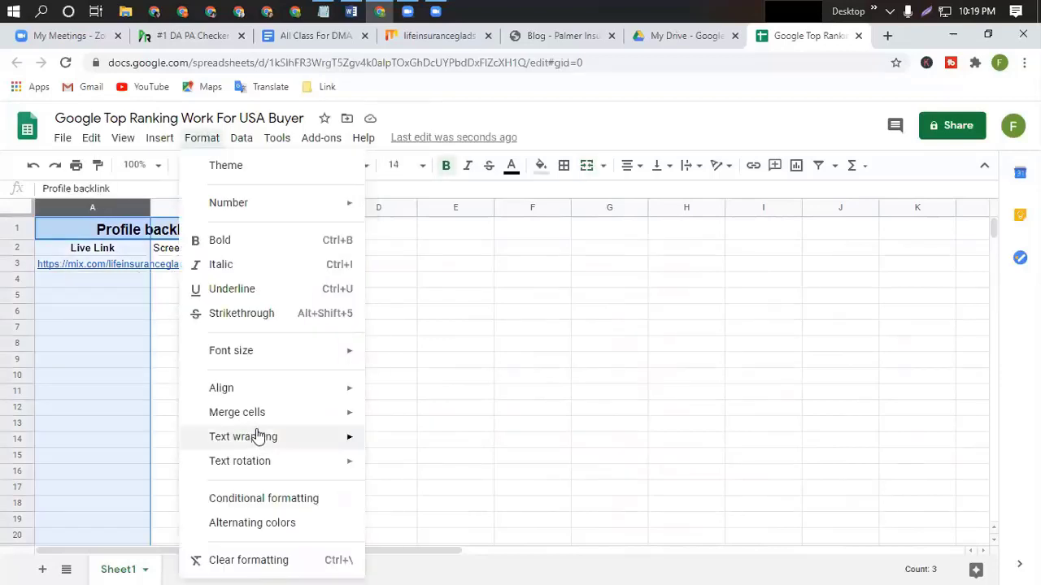
pyautogui.moveTo(248, 439)
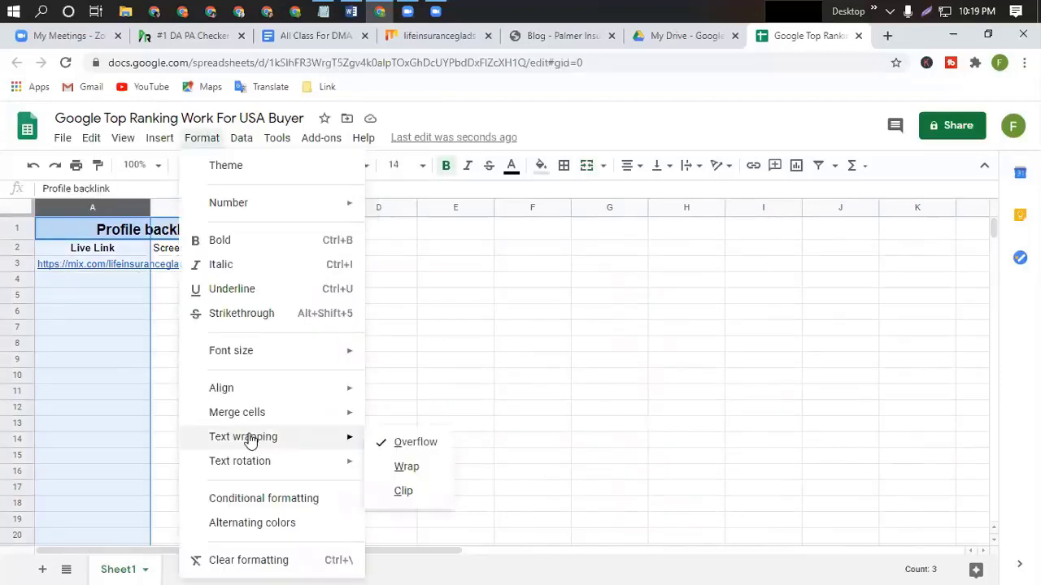
pyautogui.click(406, 492)
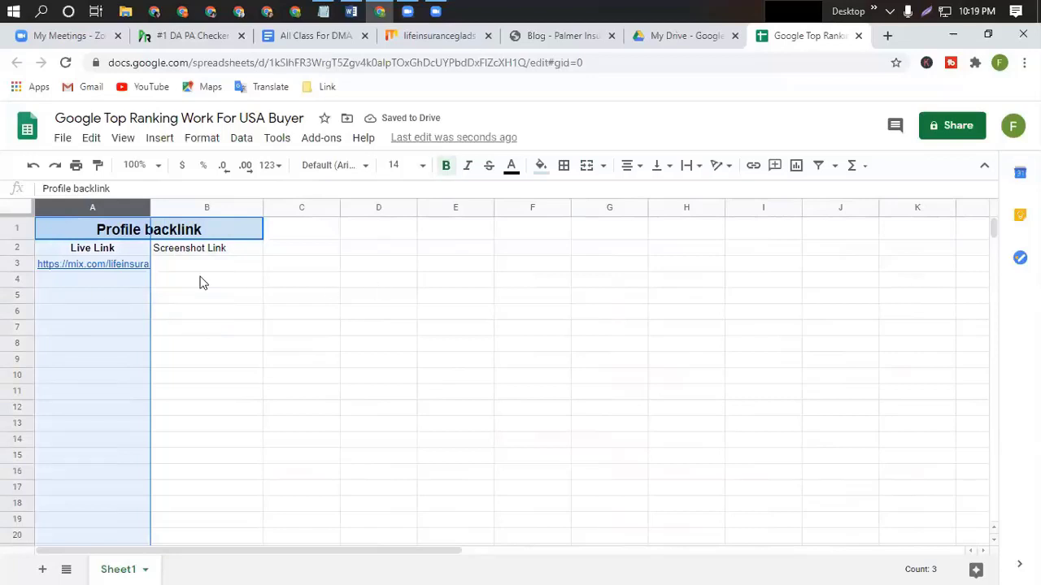
pyautogui.click(236, 208)
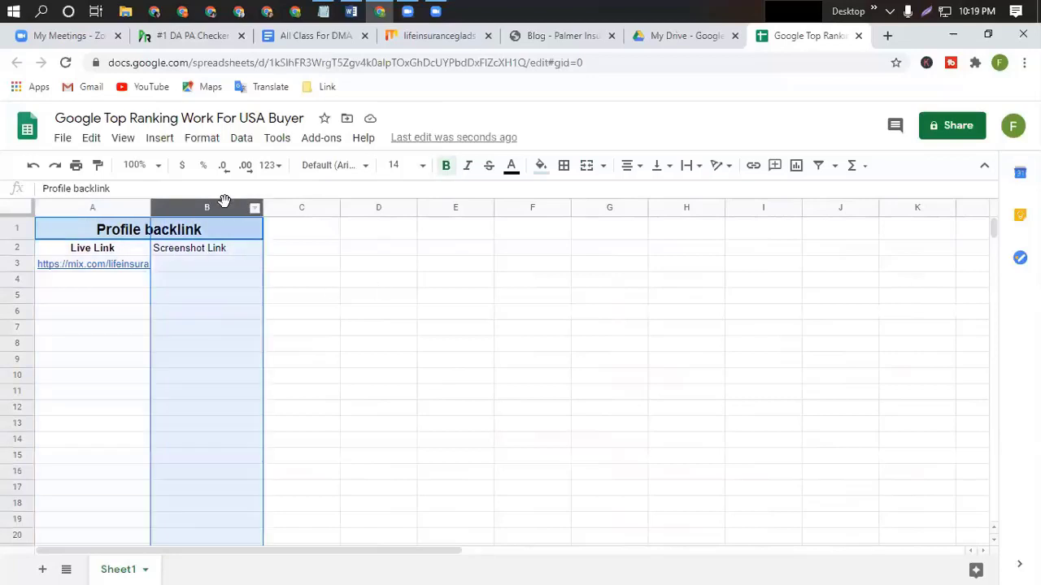
pyautogui.click(202, 137)
pyautogui.moveTo(344, 439)
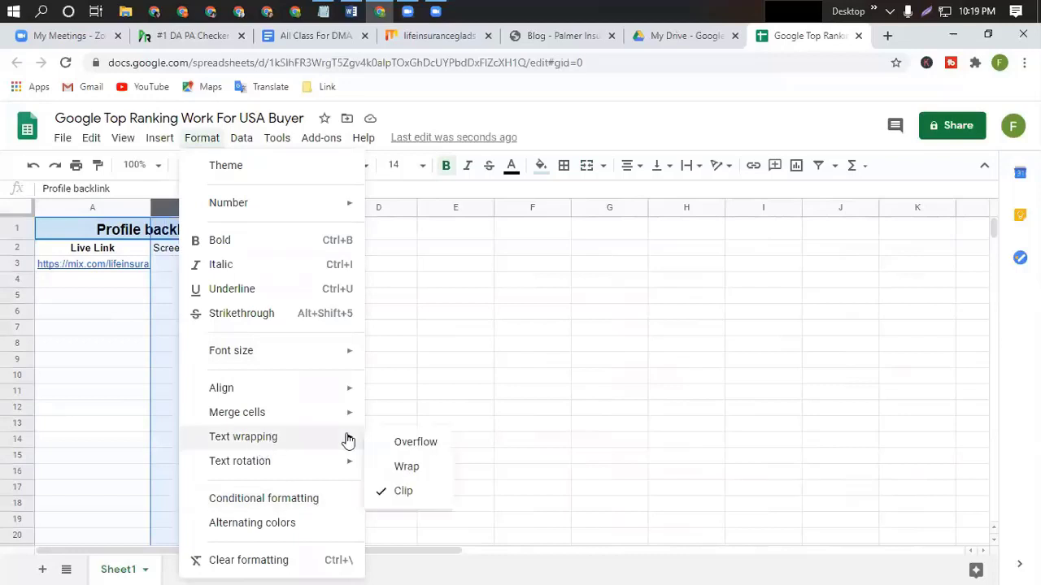
pyautogui.click(559, 379)
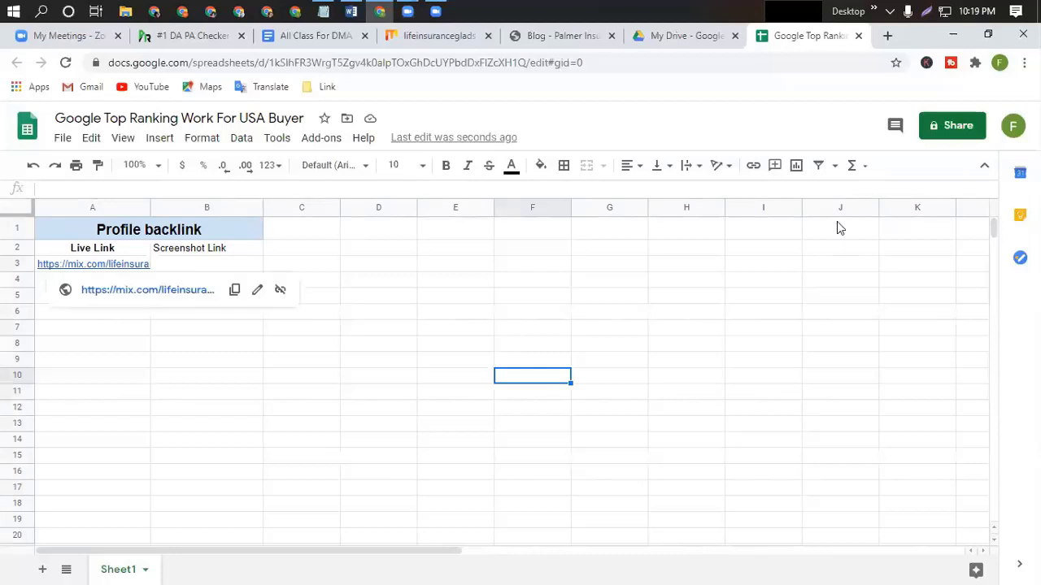
# Close the Zoom recording folder prompt and return to the lifeinsuranceglads Mix profile tab.
pyautogui.click(436, 12)
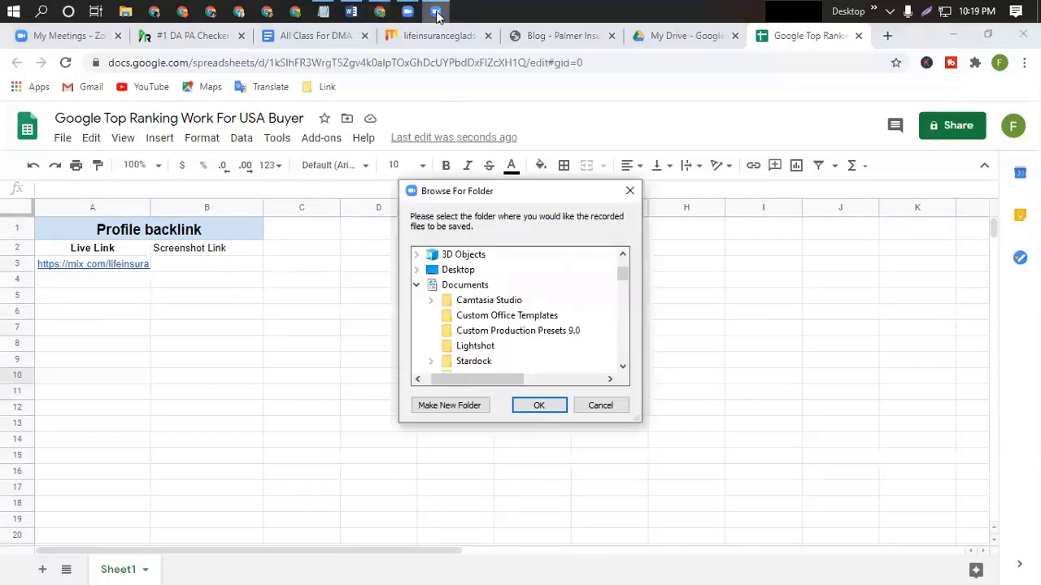
pyautogui.click(539, 405)
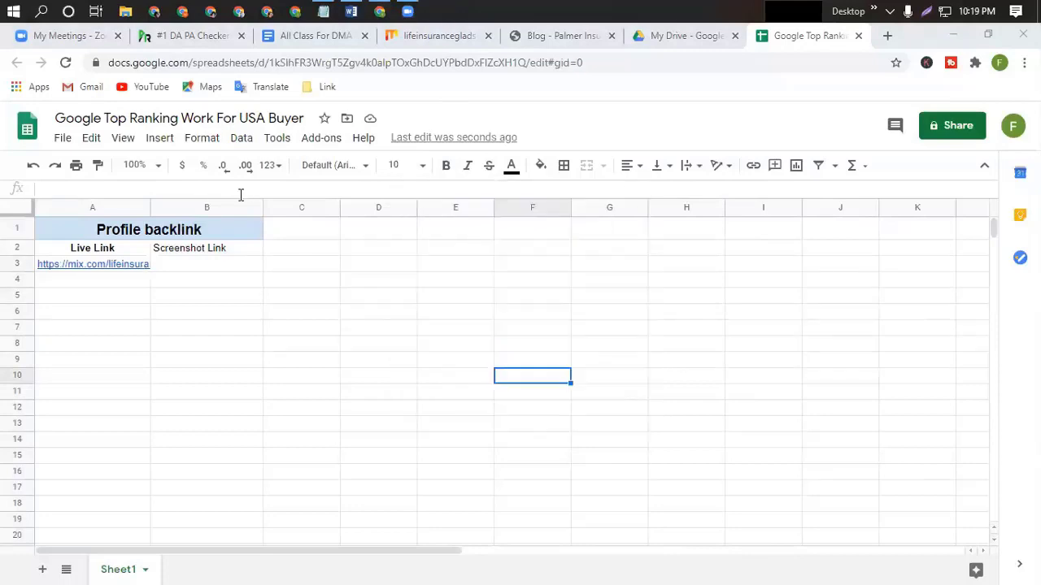
pyautogui.click(455, 41)
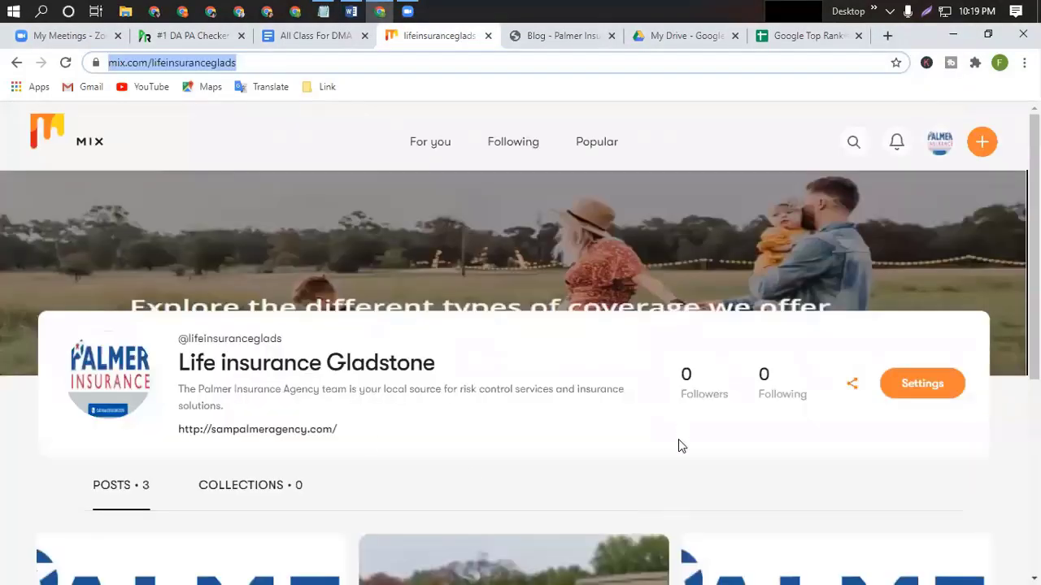
# Capture the whole Life insurance Gladstone profile page as a screenshot with Lightshot.
pyautogui.scroll(-1, 681, 444)
pyautogui.scroll(1, 678, 443)
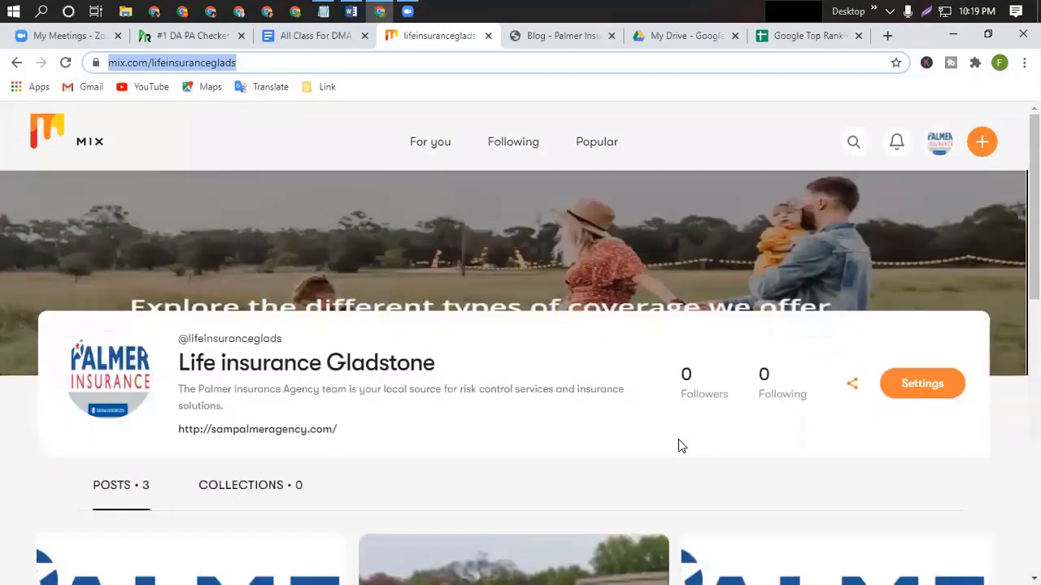
pyautogui.click(928, 12)
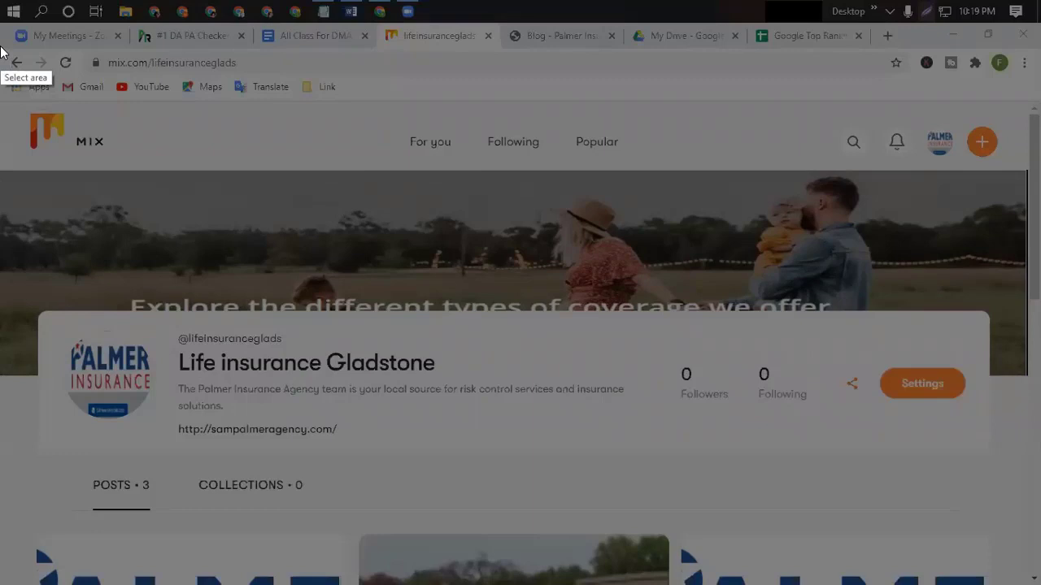
pyautogui.moveTo(5, 46)
pyautogui.mouseDown()
pyautogui.moveTo(52, 97)
pyautogui.moveTo(534, 395)
pyautogui.moveTo(949, 567)
pyautogui.moveTo(1040, 569)
pyautogui.mouseUp()
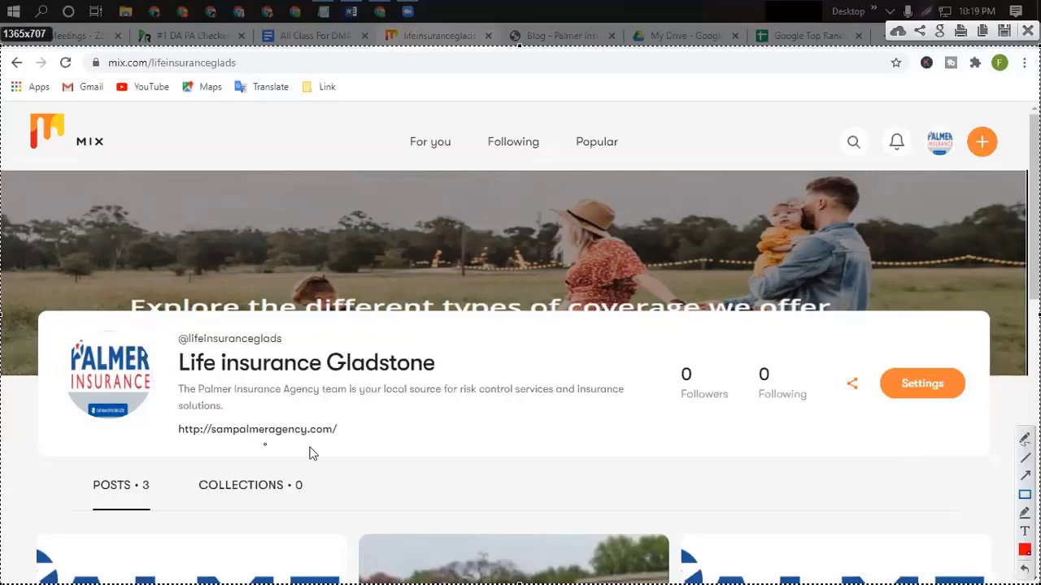
# Capture the full Mix profile page with Lightshot, upload it and copy its share link.
pyautogui.click(446, 450)
pyautogui.moveTo(8, 108)
pyautogui.mouseDown()
pyautogui.moveTo(23, 208)
pyautogui.moveTo(316, 511)
pyautogui.moveTo(1024, 572)
pyautogui.moveTo(1022, 564)
pyautogui.mouseUp()
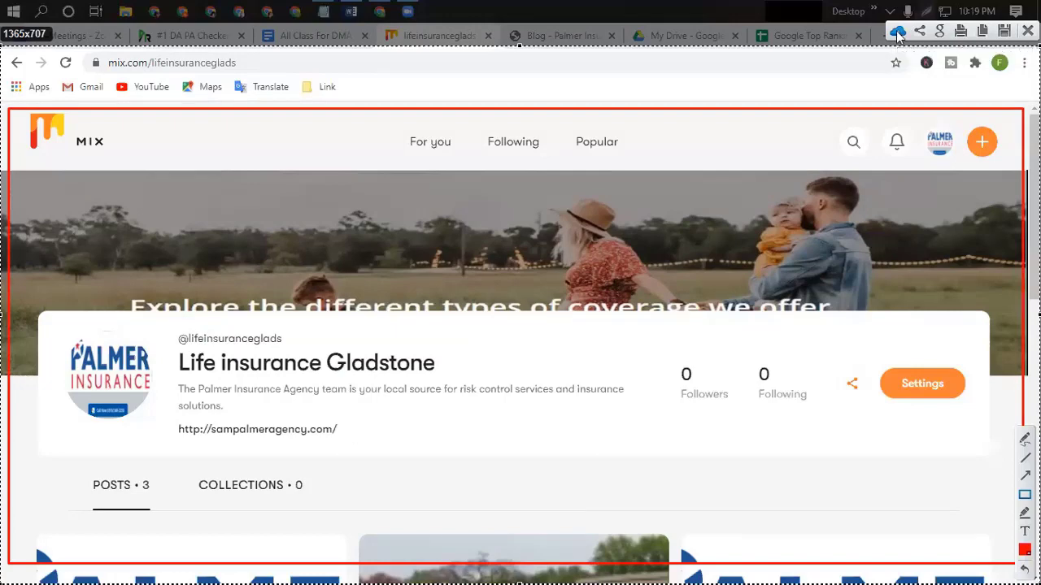
pyautogui.click(898, 32)
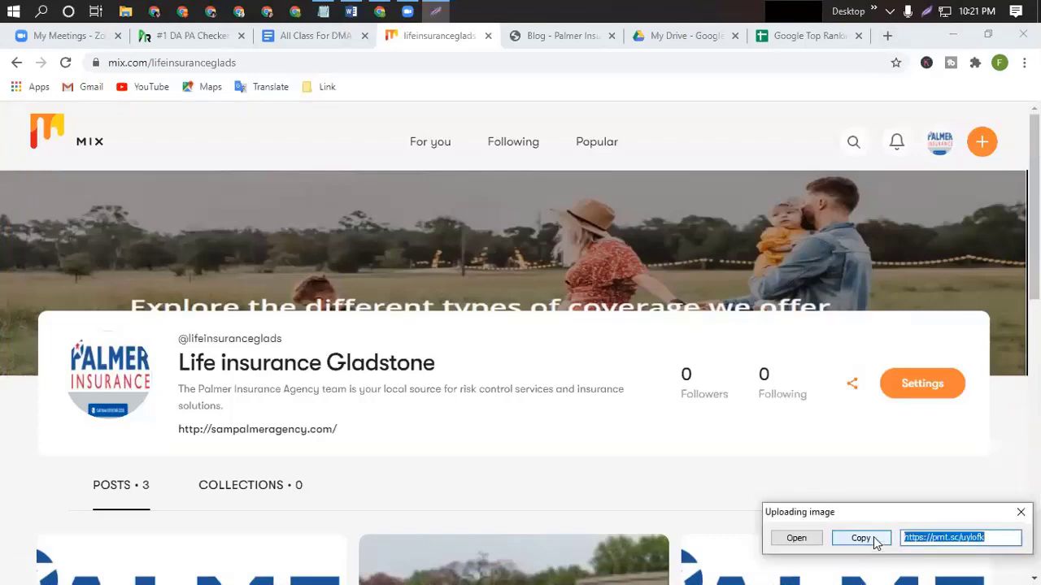
pyautogui.click(862, 539)
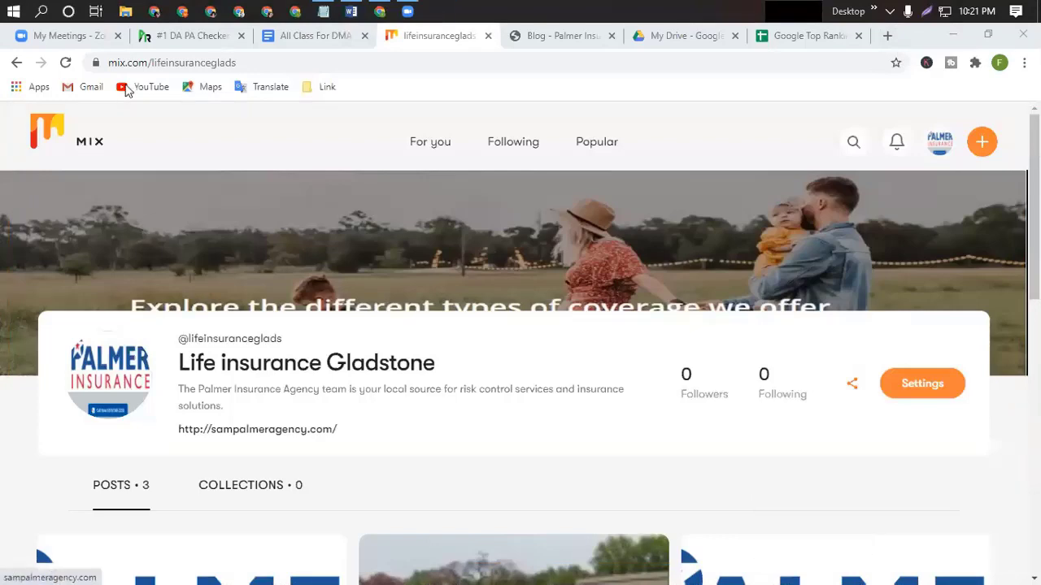
pyautogui.click(298, 37)
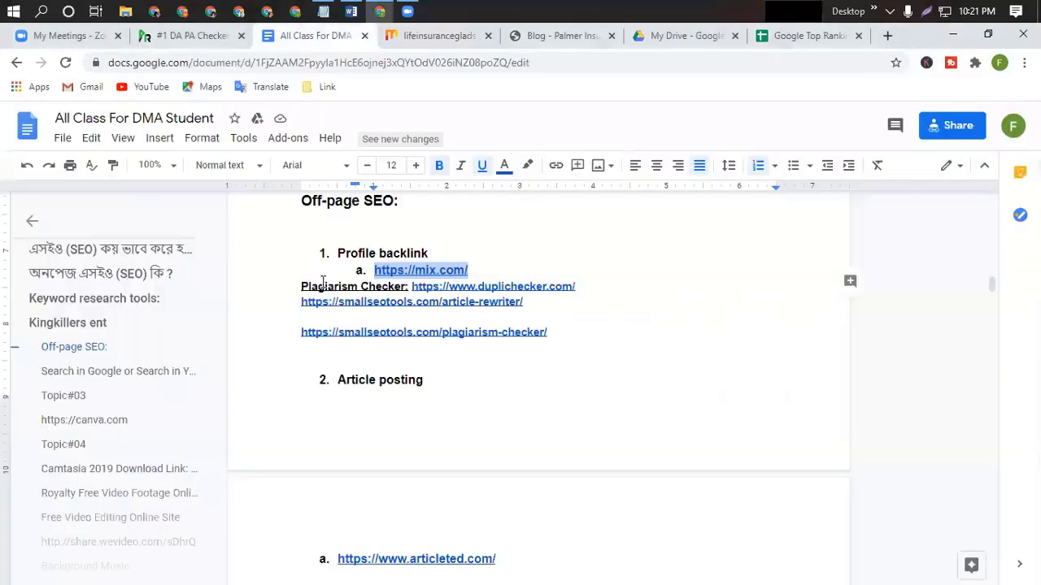
pyautogui.click(786, 37)
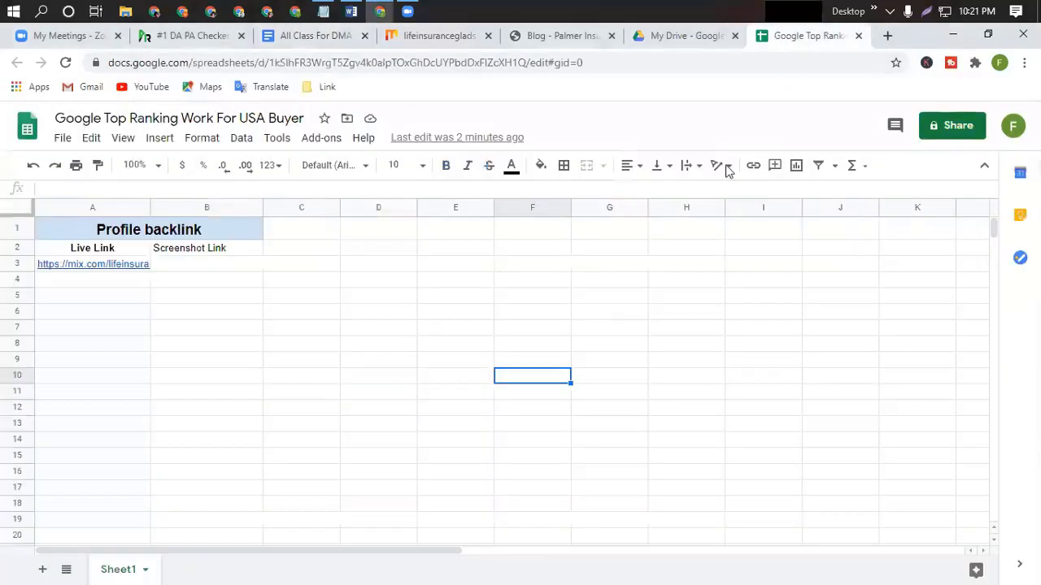
pyautogui.doubleClick(183, 263)
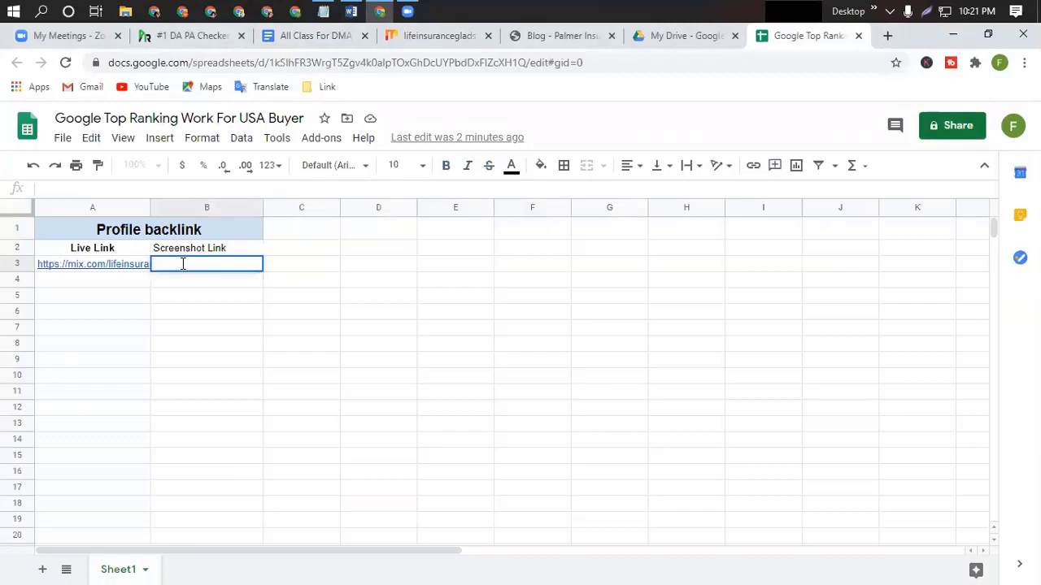
pyautogui.hotkey('ctrl', 'v')
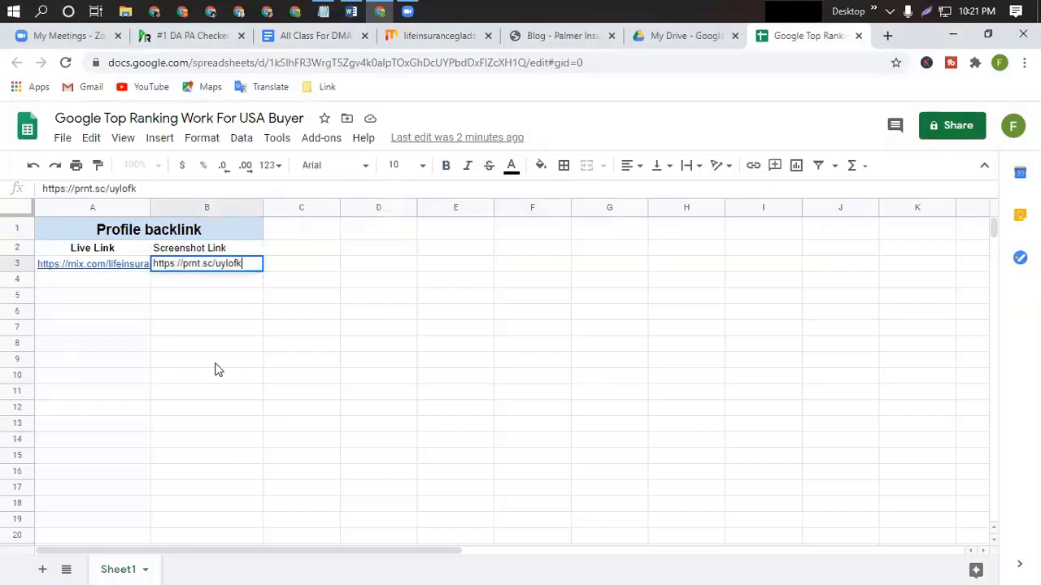
pyautogui.click(216, 365)
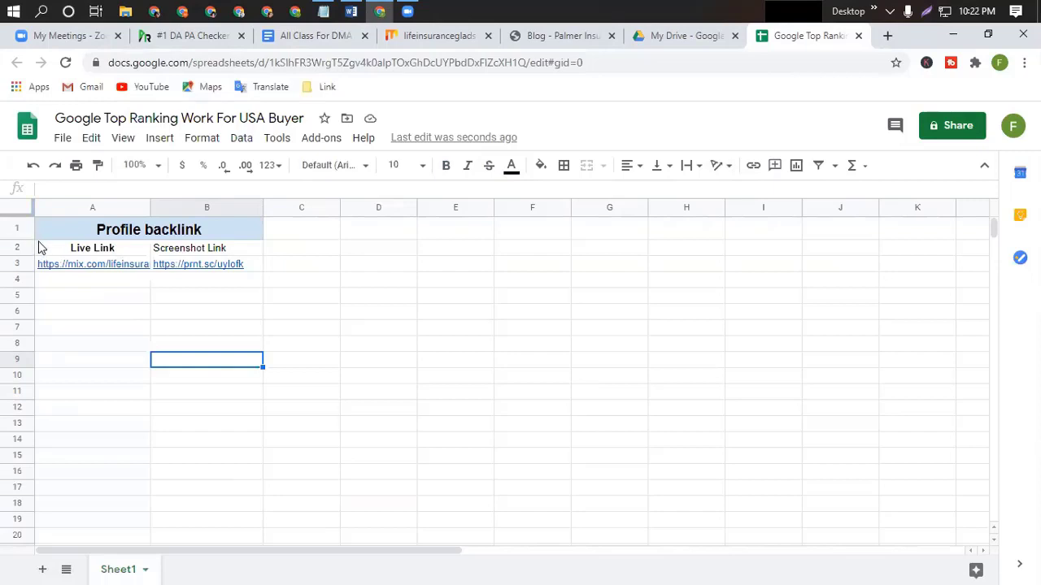
# Apply all borders to every cell in the sheet, then return to the Mix profile.
pyautogui.hotkey('ctrl', 'a')
pyautogui.scroll(-5, 494, 374)
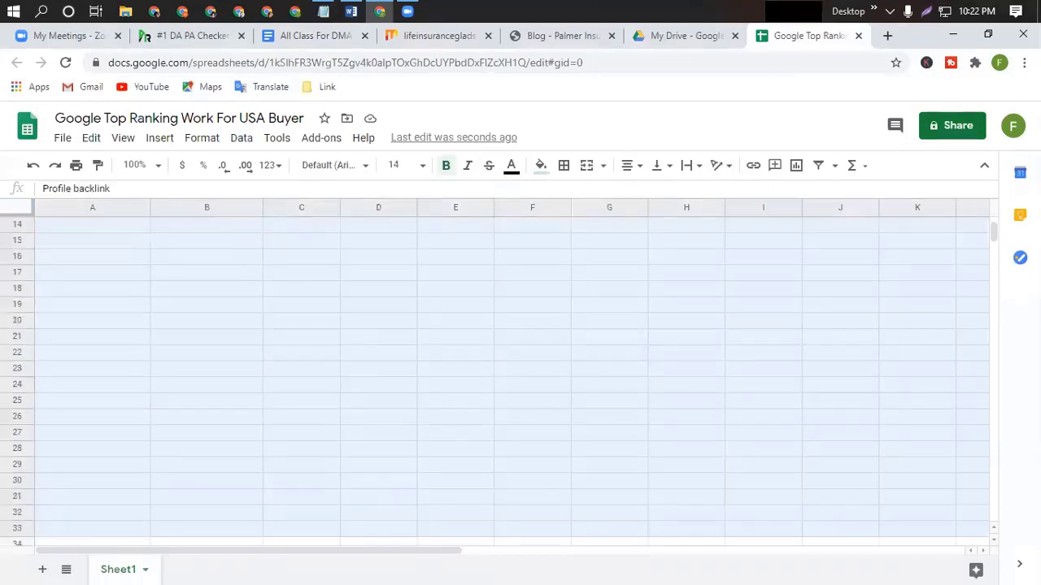
pyautogui.scroll(-8, 495, 374)
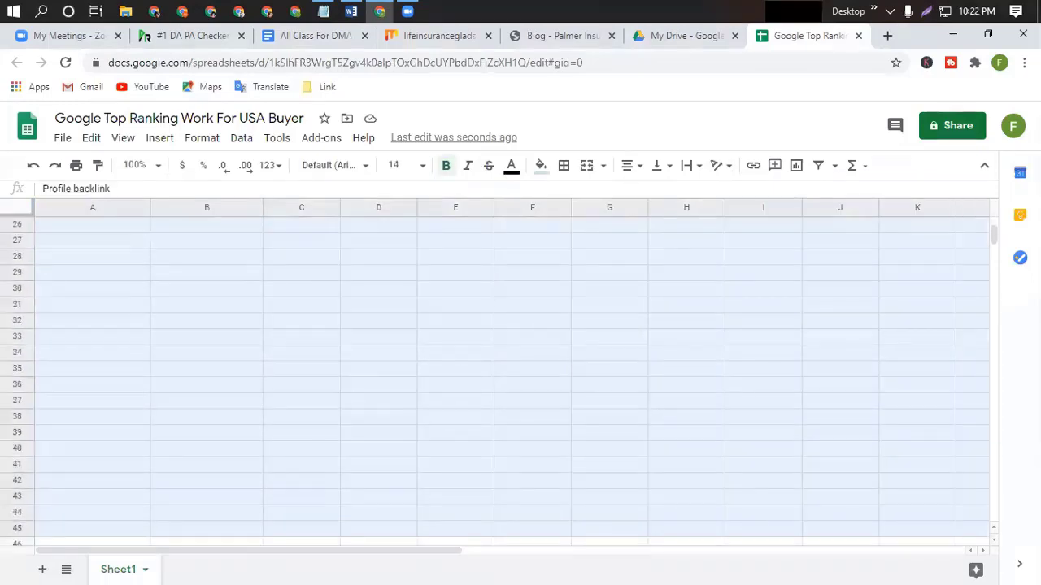
pyautogui.click(563, 168)
pyautogui.click(569, 195)
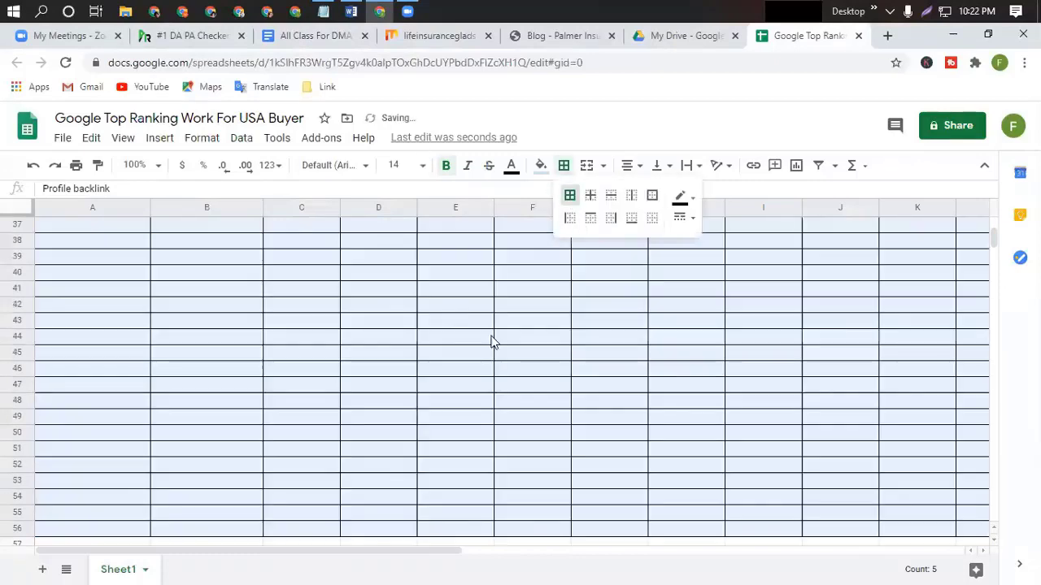
pyautogui.scroll(10, 506, 344)
pyautogui.click(610, 341)
pyautogui.scroll(2, 526, 383)
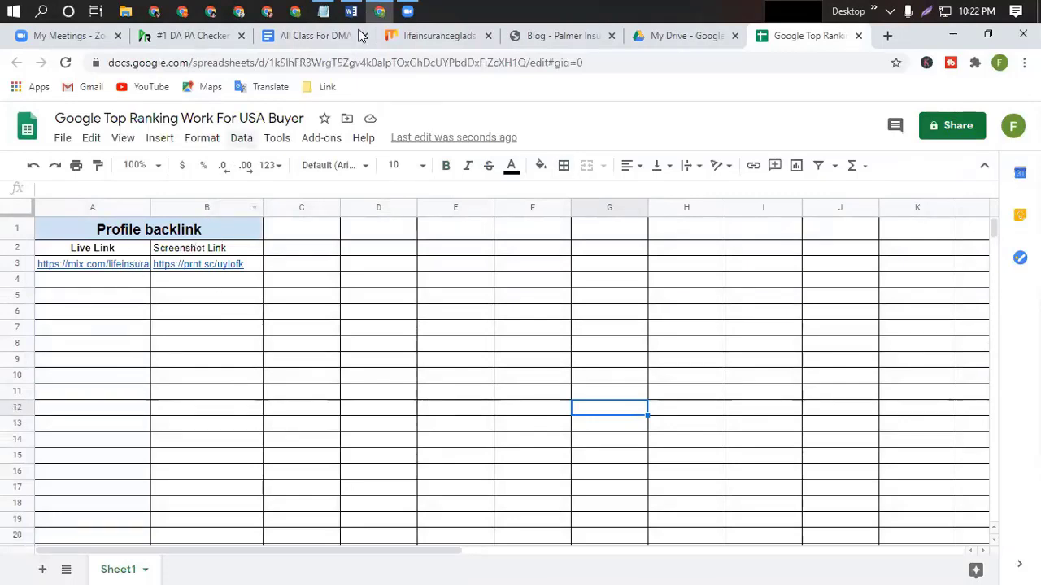
pyautogui.click(437, 36)
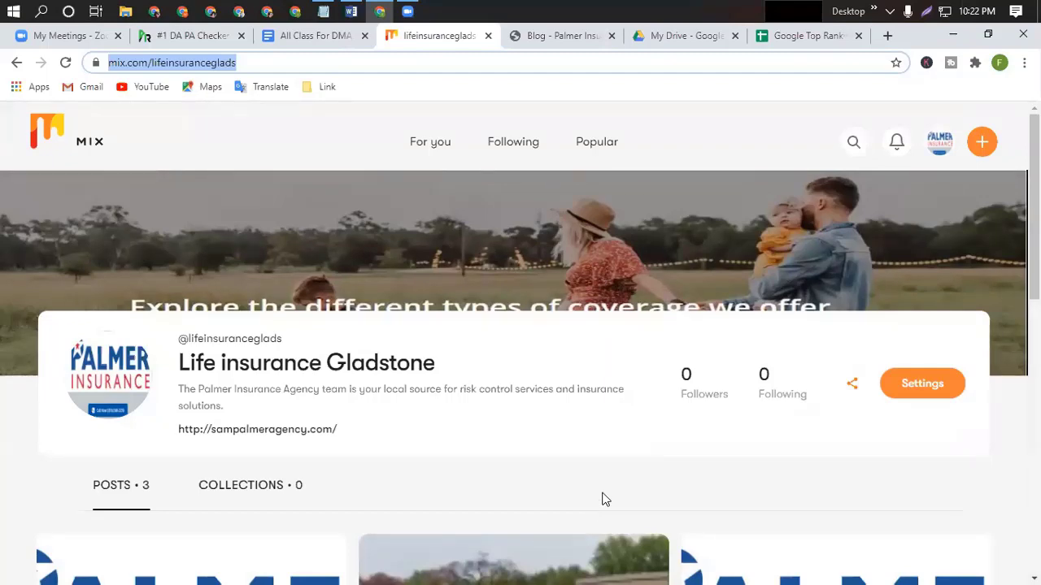
pyautogui.click(487, 35)
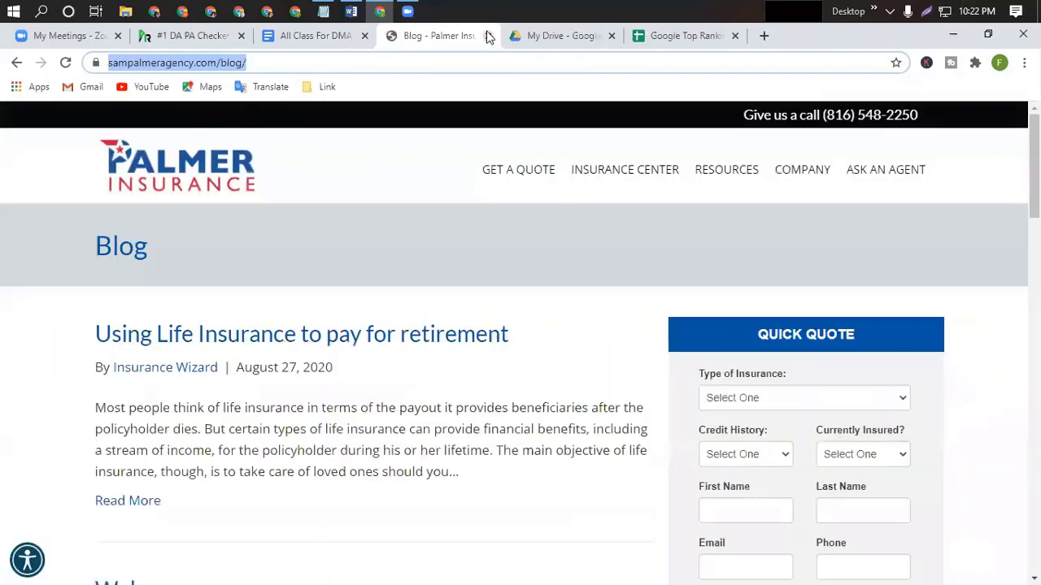
pyautogui.click(307, 37)
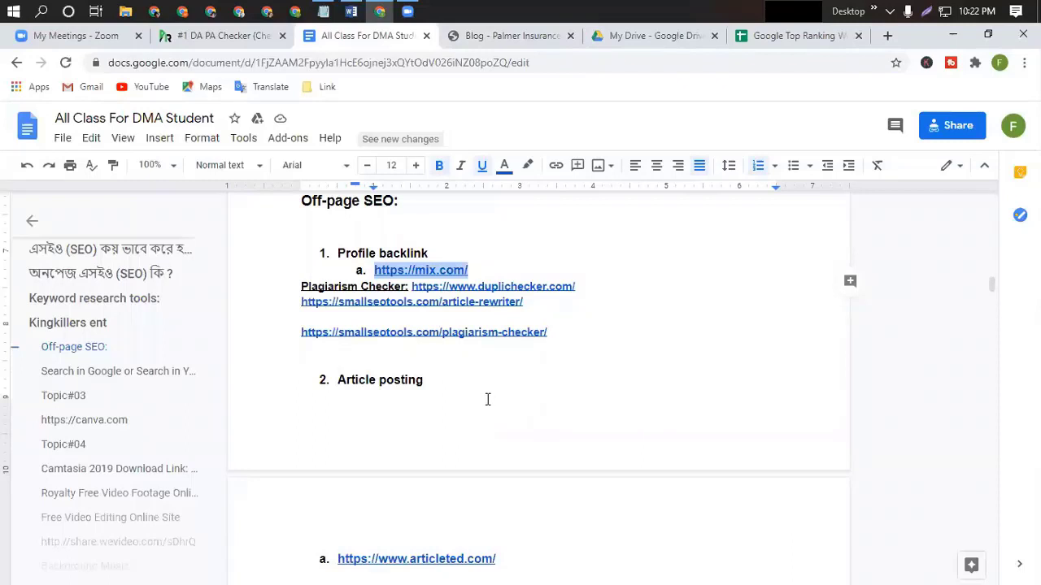
pyautogui.scroll(-2, 488, 399)
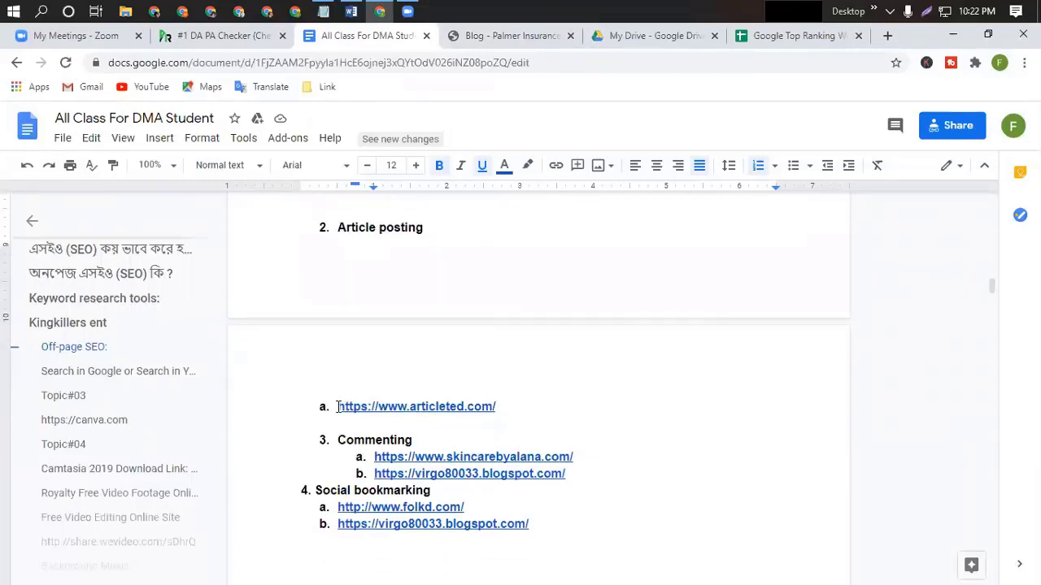
pyautogui.moveTo(349, 406); pyautogui.dragTo(495, 407)
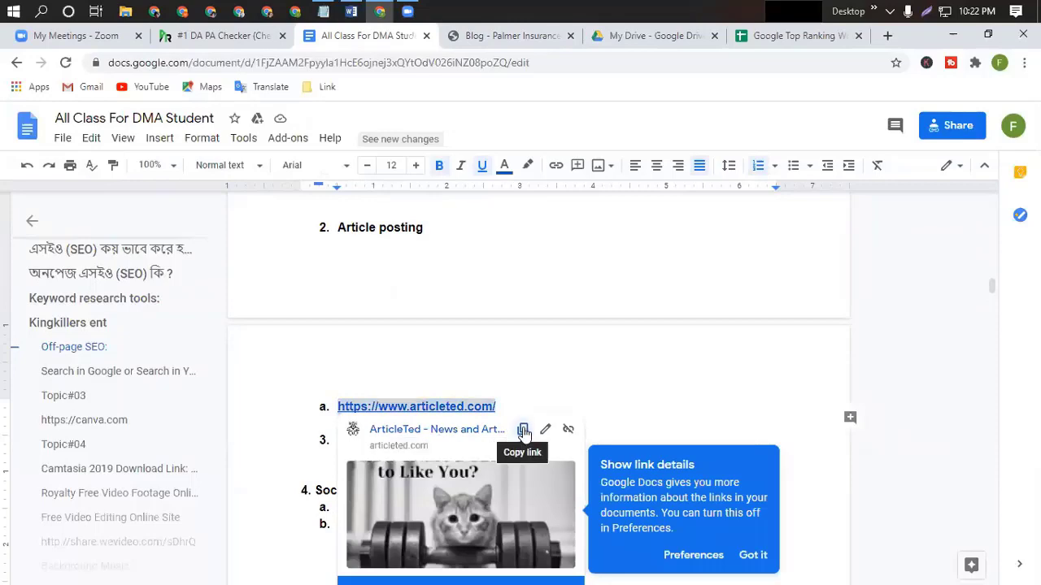
pyautogui.click(523, 430)
pyautogui.click(887, 36)
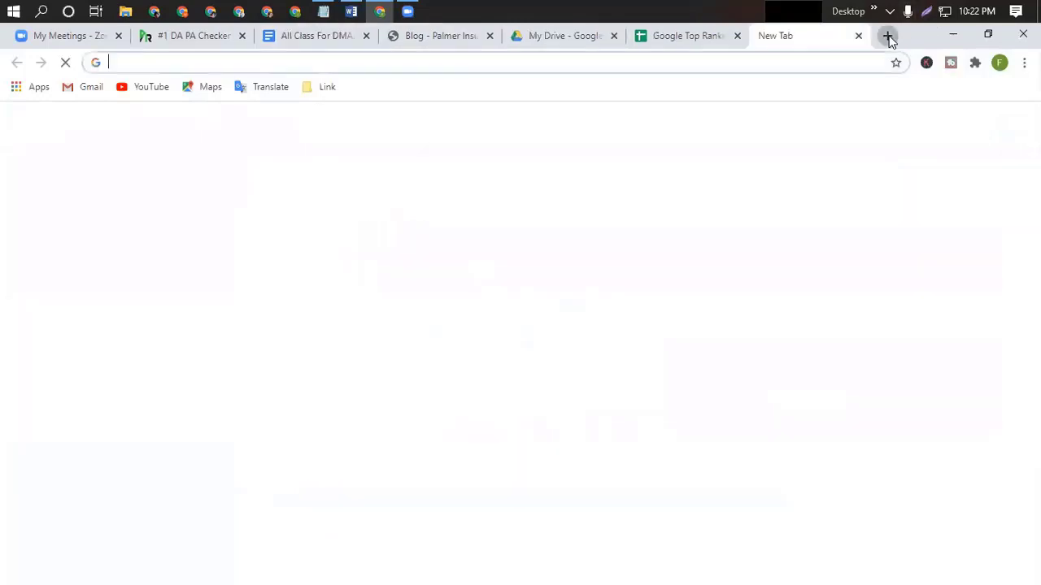
pyautogui.hotkey('ctrl', 'v')
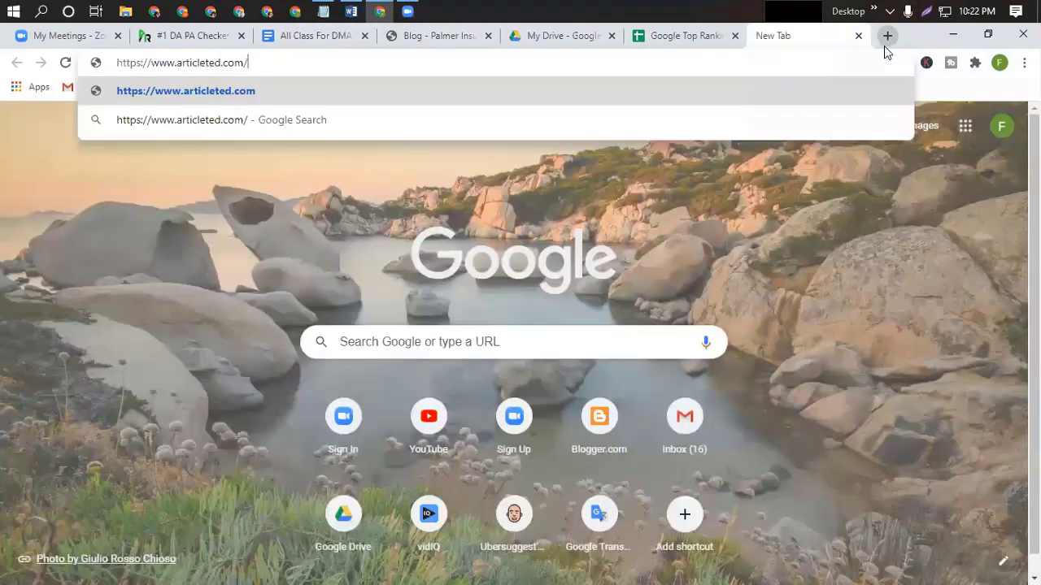
pyautogui.press('Return')
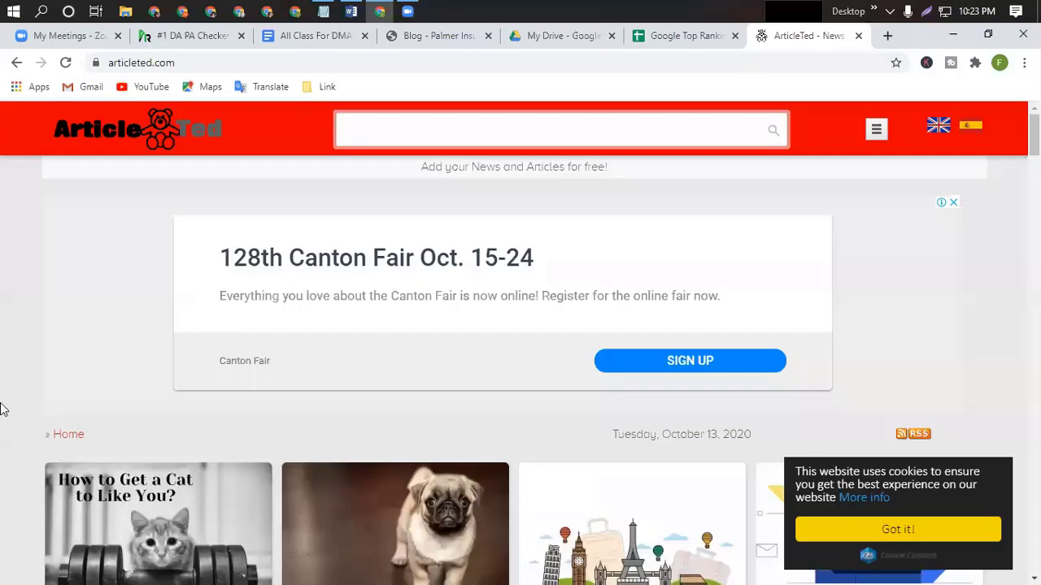
pyautogui.scroll(-5, 265, 541)
pyautogui.scroll(-6, 264, 541)
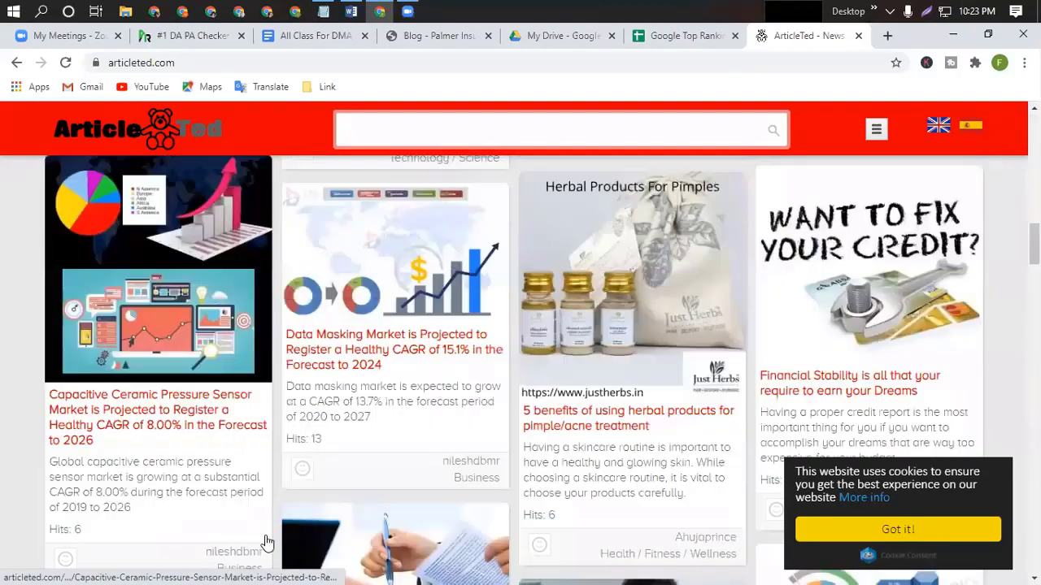
pyautogui.scroll(-10, 267, 542)
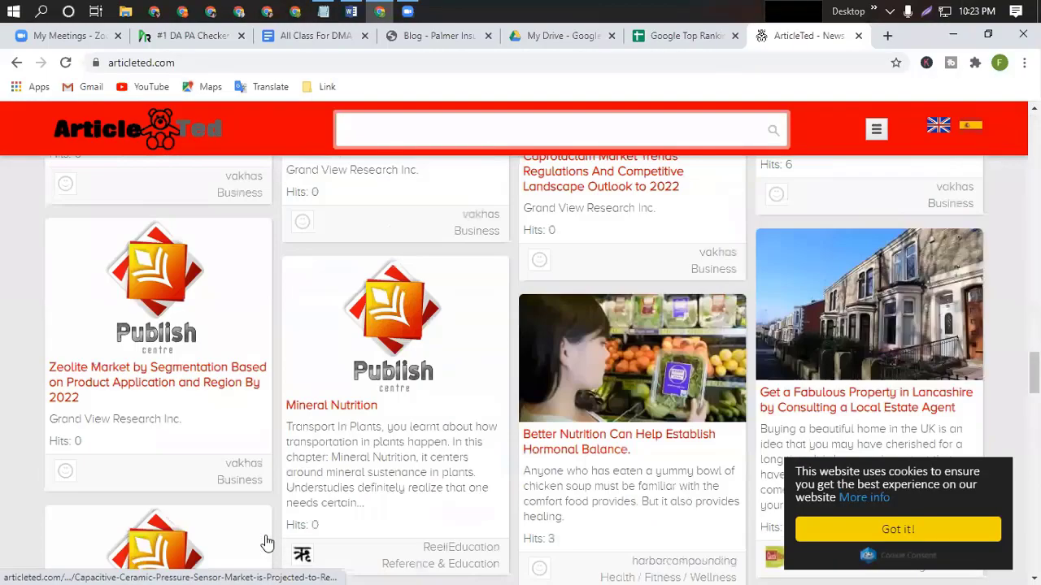
pyautogui.scroll(-15, 268, 543)
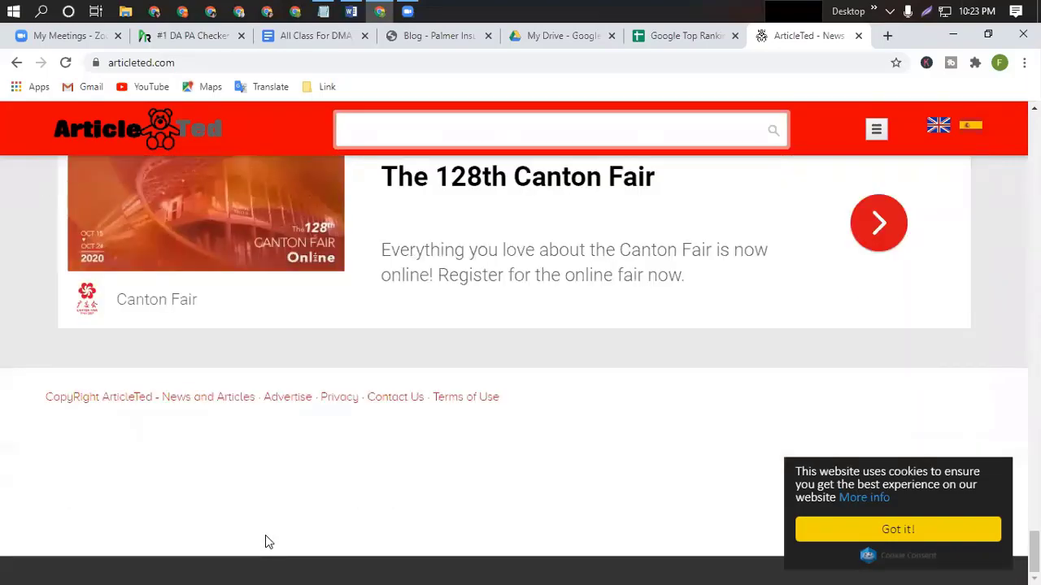
pyautogui.scroll(10, 582, 488)
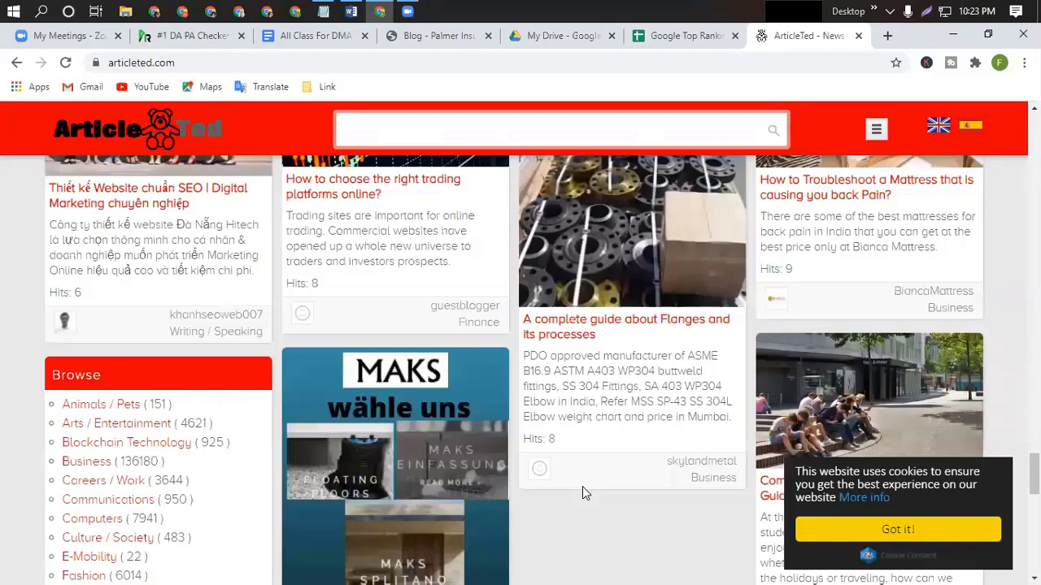
pyautogui.scroll(10, 582, 486)
pyautogui.scroll(10, 582, 486)
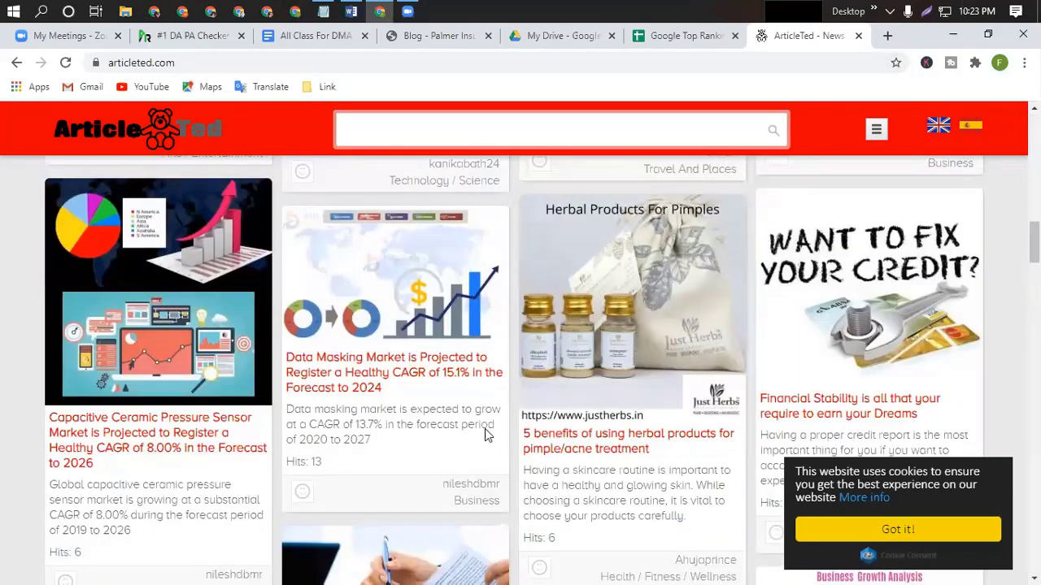
pyautogui.scroll(15, 485, 435)
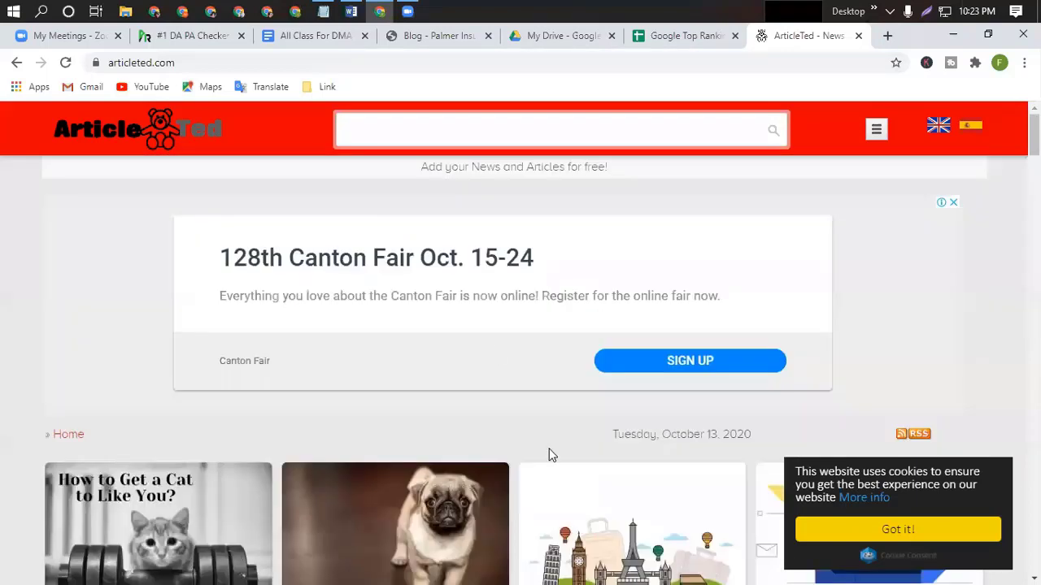
# Dismiss the cookie notice and open the Sign Up form from the site menu.
pyautogui.click(935, 536)
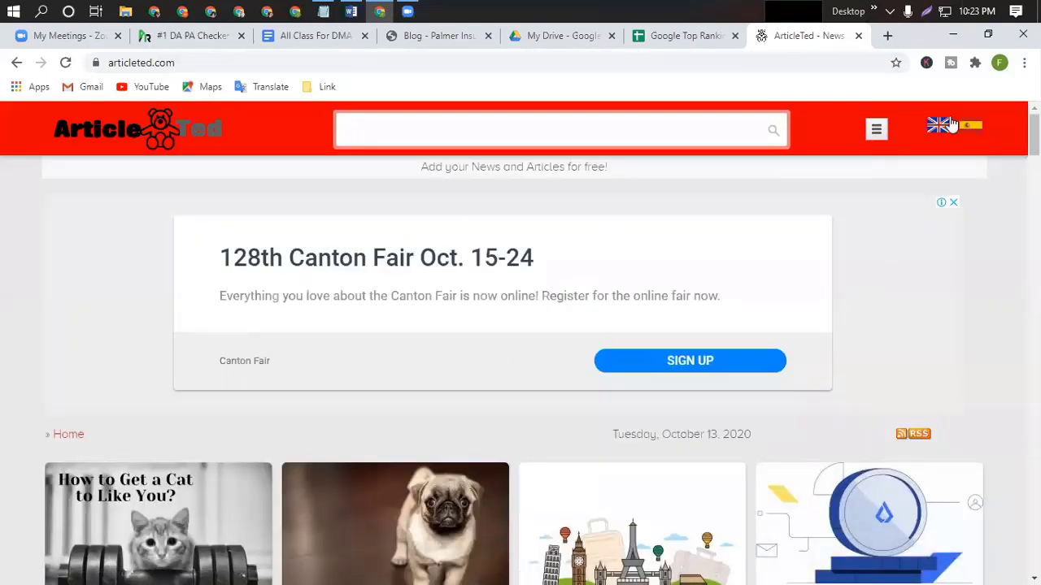
pyautogui.click(876, 132)
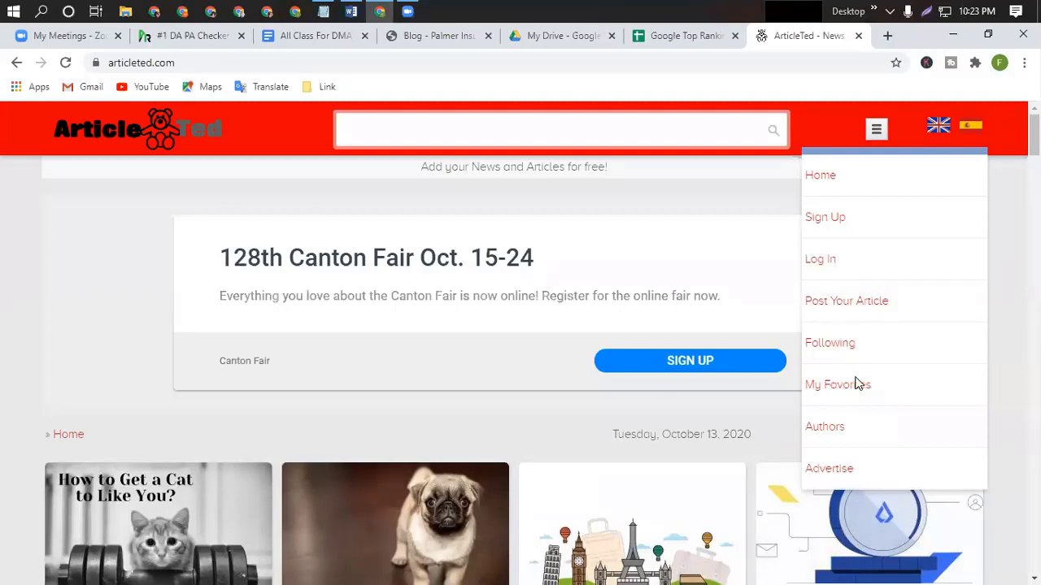
pyautogui.click(826, 218)
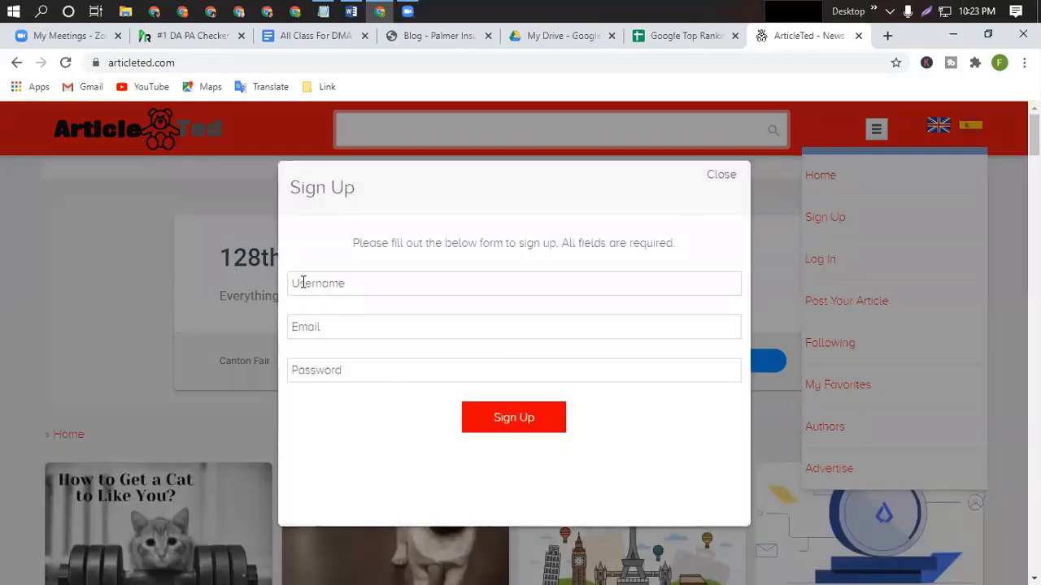
# Enter the username LifeinsuranceGladstone, copied from the work file with its spaces removed.
pyautogui.click(350, 12)
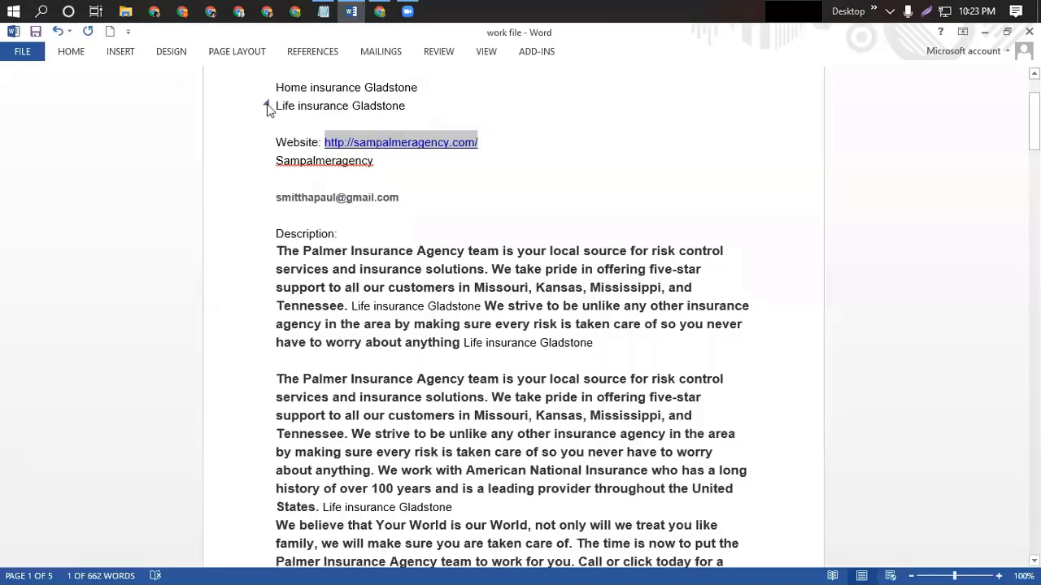
pyautogui.moveTo(276, 105); pyautogui.dragTo(409, 107)
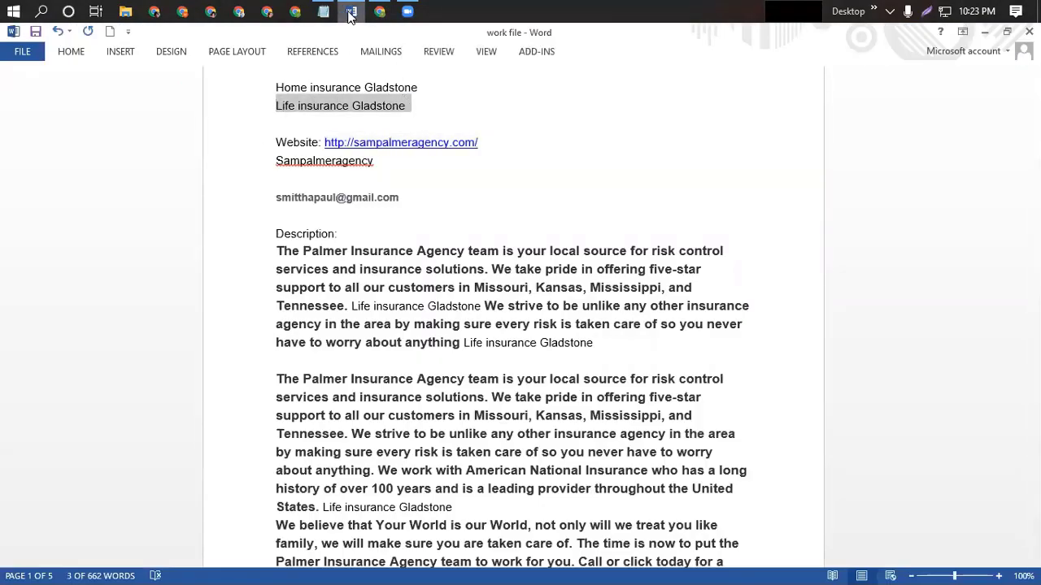
pyautogui.click(380, 11)
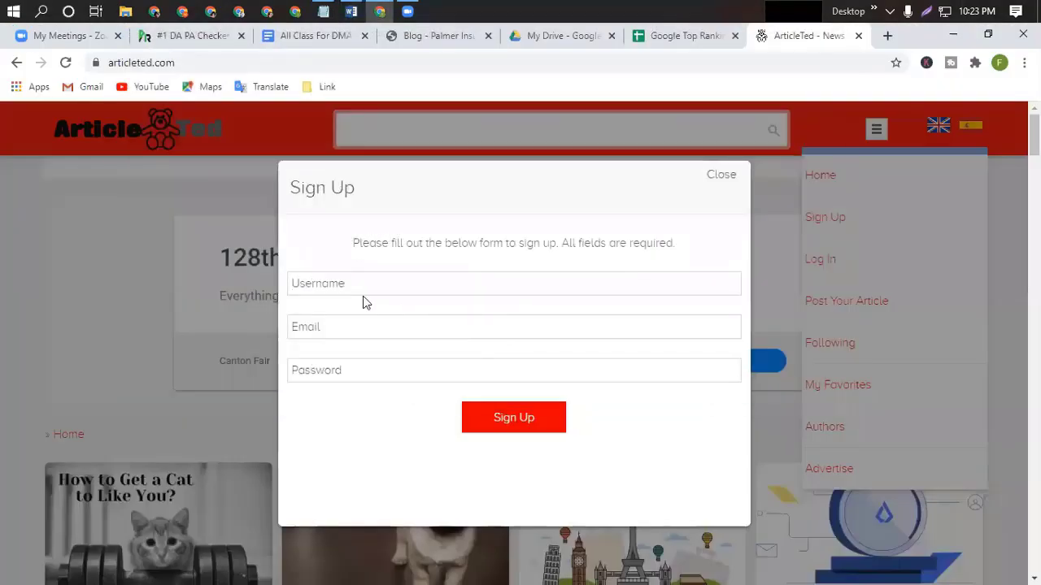
pyautogui.hotkey('ctrl', 'v')
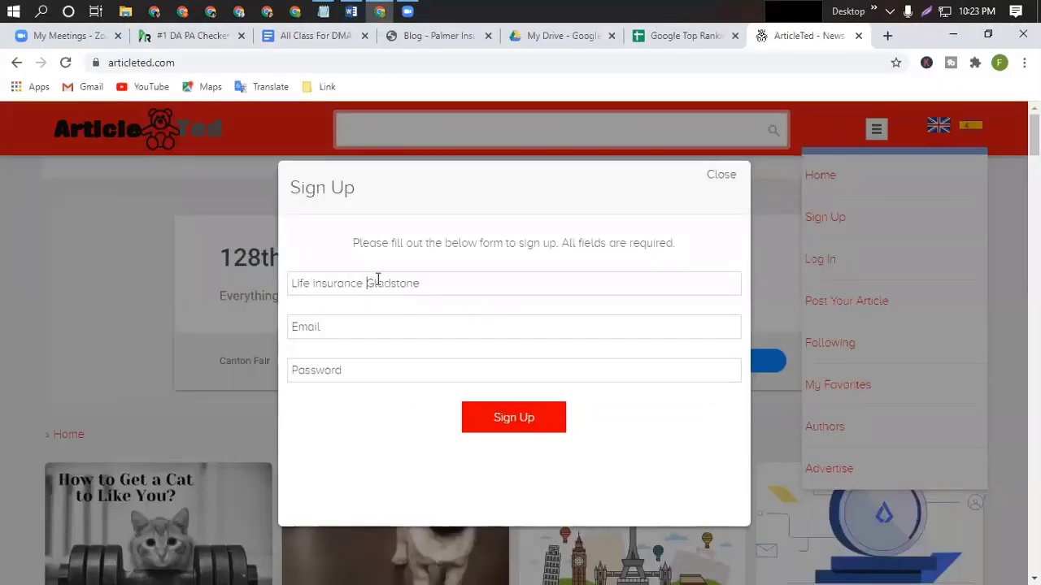
pyautogui.press('BackSpace')
pyautogui.press('Left')
pyautogui.press('Left')
pyautogui.press('Left')
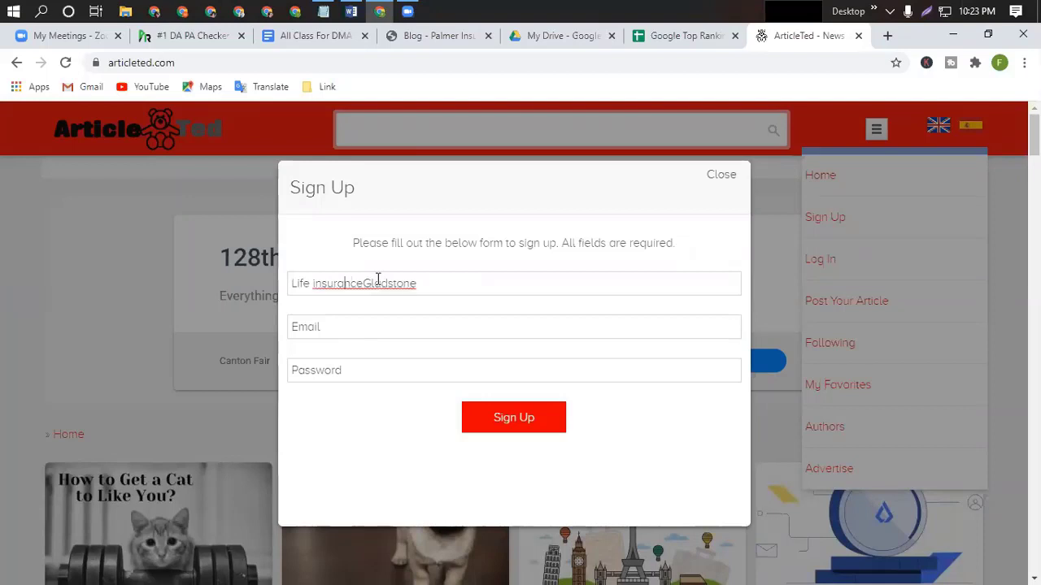
pyautogui.press('BackSpace')
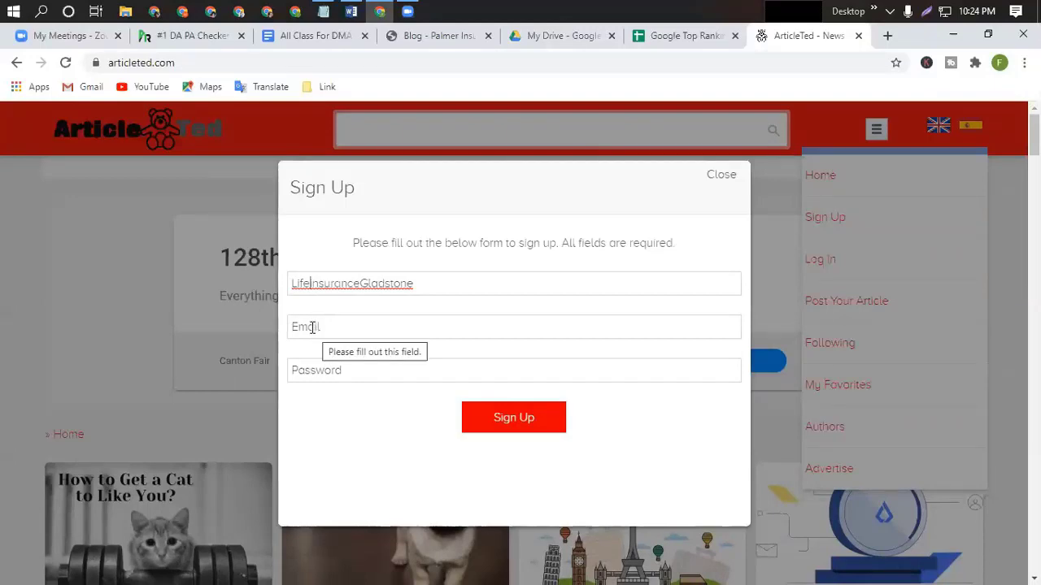
# Fill in the account e-mail from the work file and type a password.
pyautogui.click(312, 327)
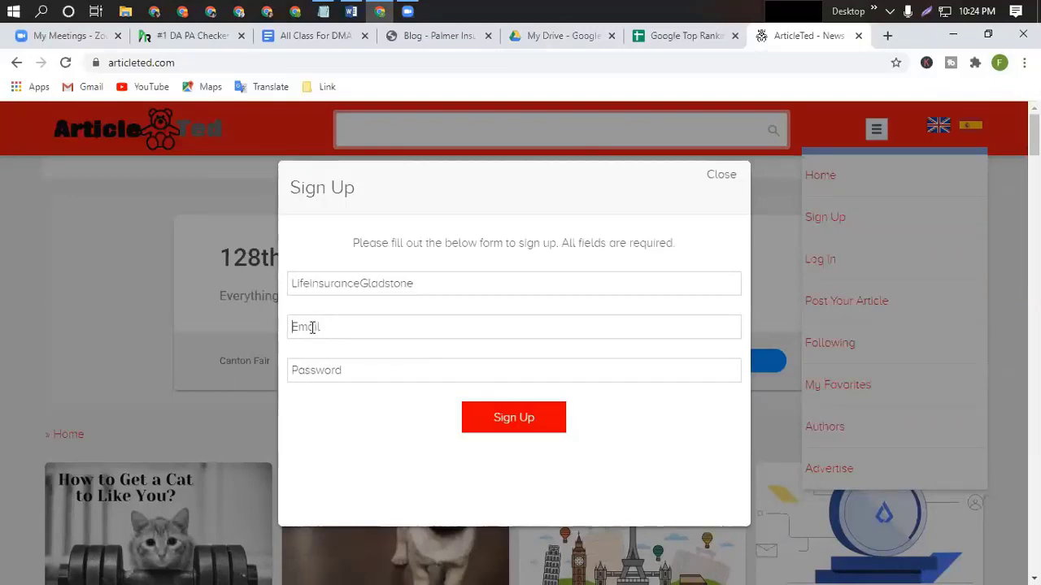
pyautogui.click(350, 12)
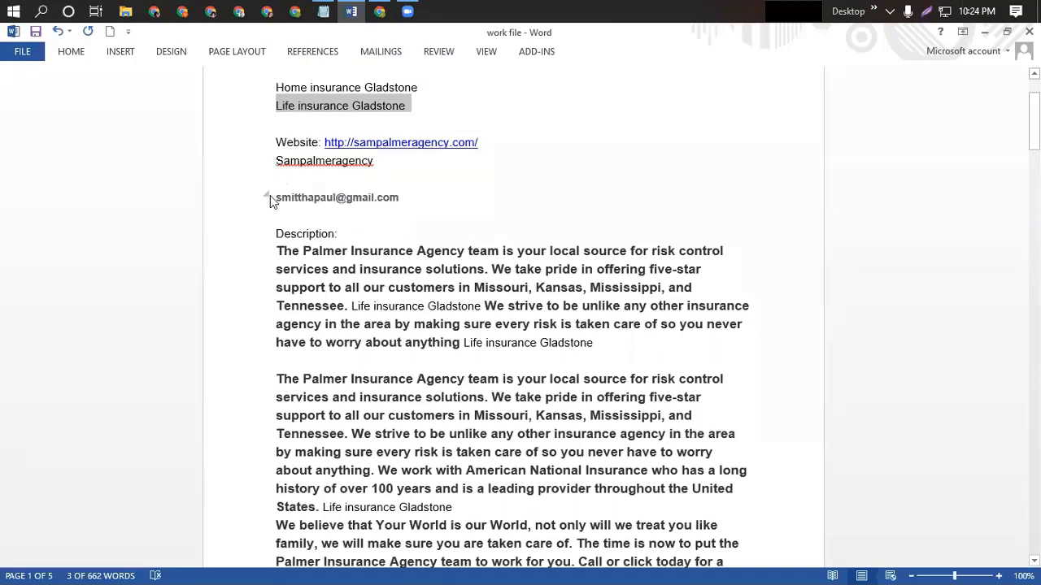
pyautogui.moveTo(275, 196); pyautogui.dragTo(404, 204)
pyautogui.hotkey('ctrl', 'c')
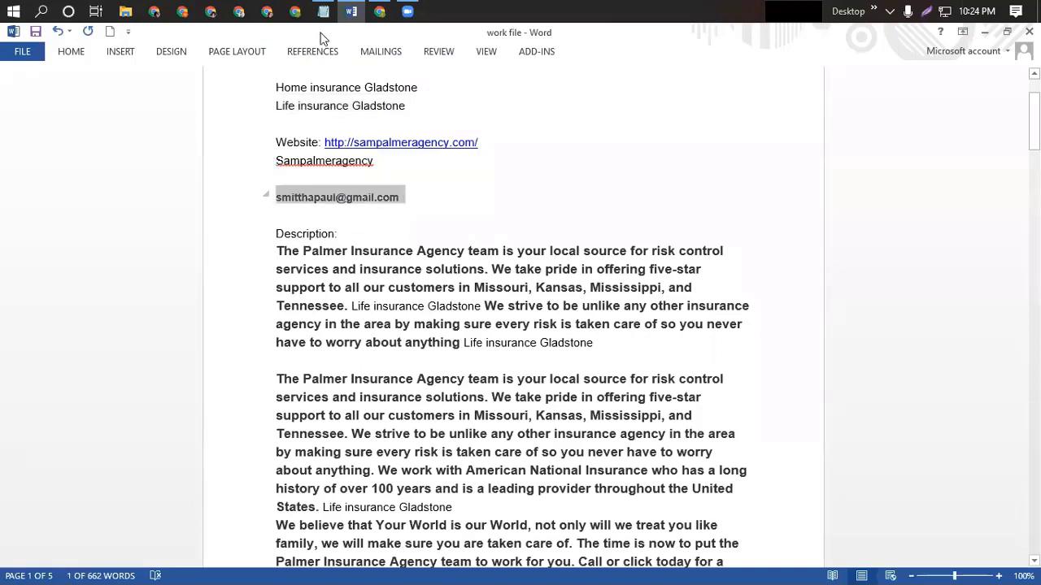
pyautogui.click(355, 12)
pyautogui.hotkey('ctrl', 'v')
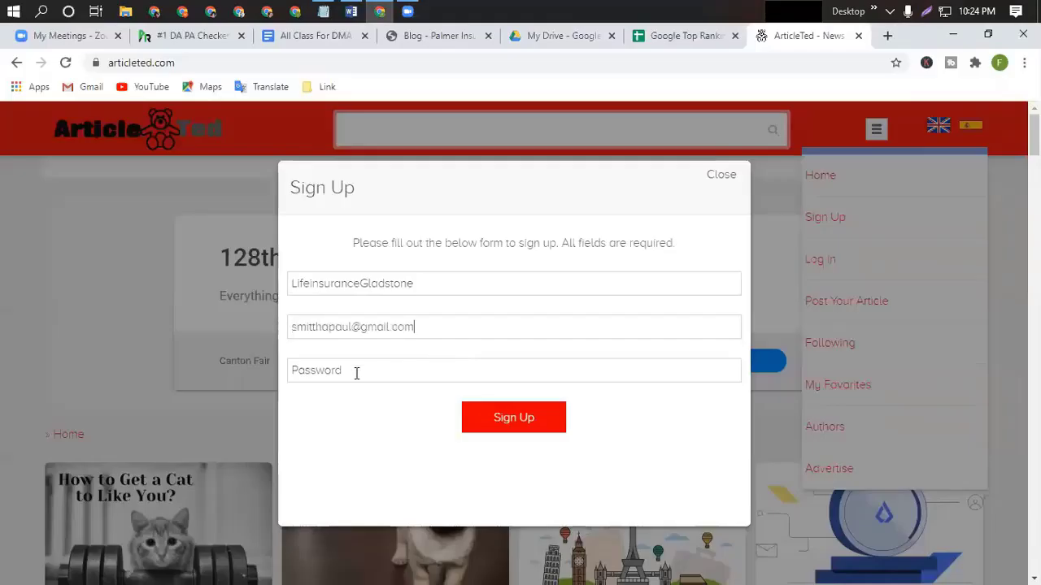
pyautogui.click(354, 372)
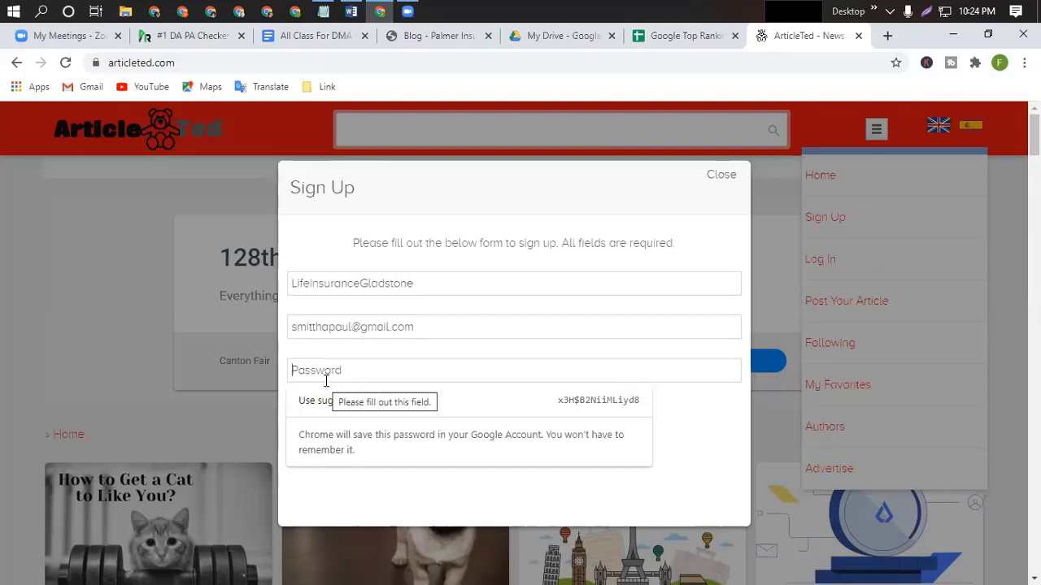
pyautogui.write('a')
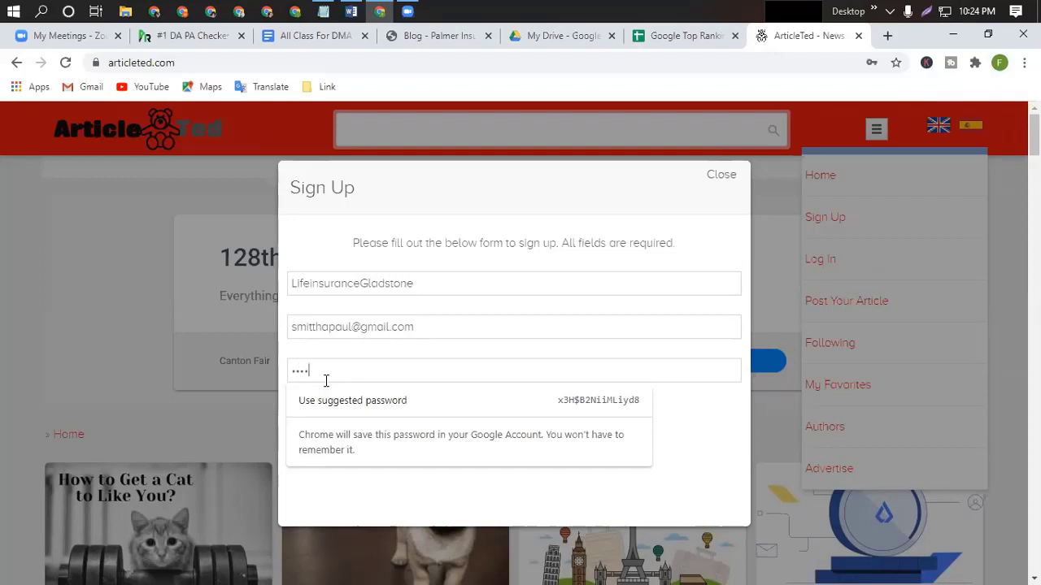
pyautogui.write('aaa')
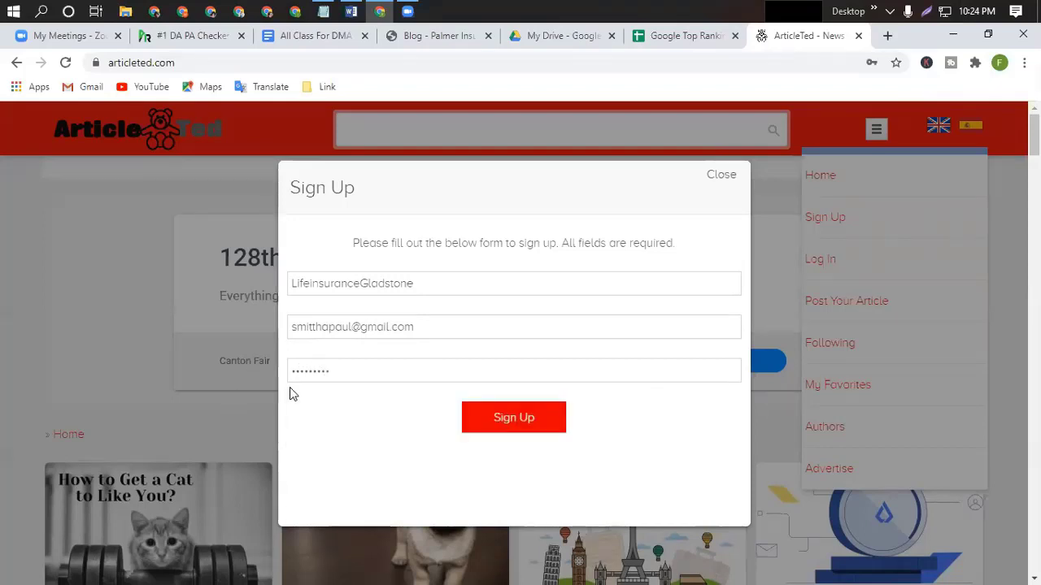
pyautogui.click(517, 414)
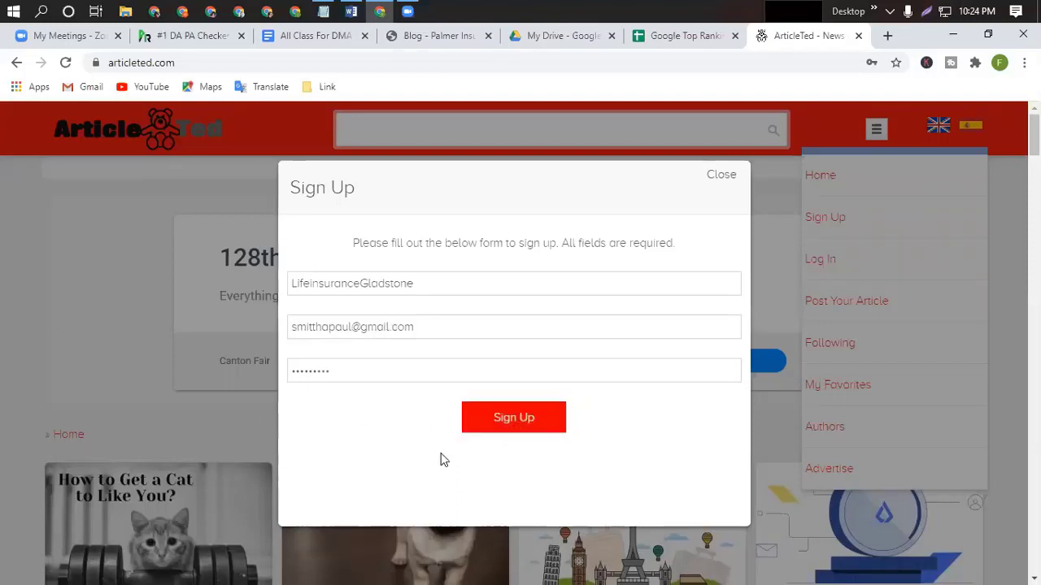
# Submit the ArticleTed sign-up and save the password in Chrome.
pyautogui.click(517, 430)
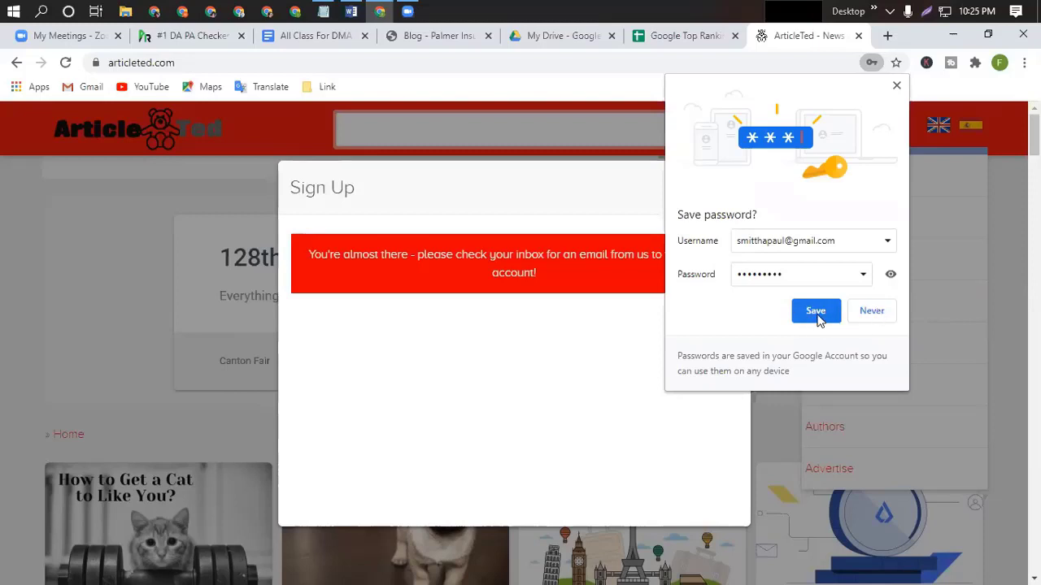
pyautogui.click(818, 314)
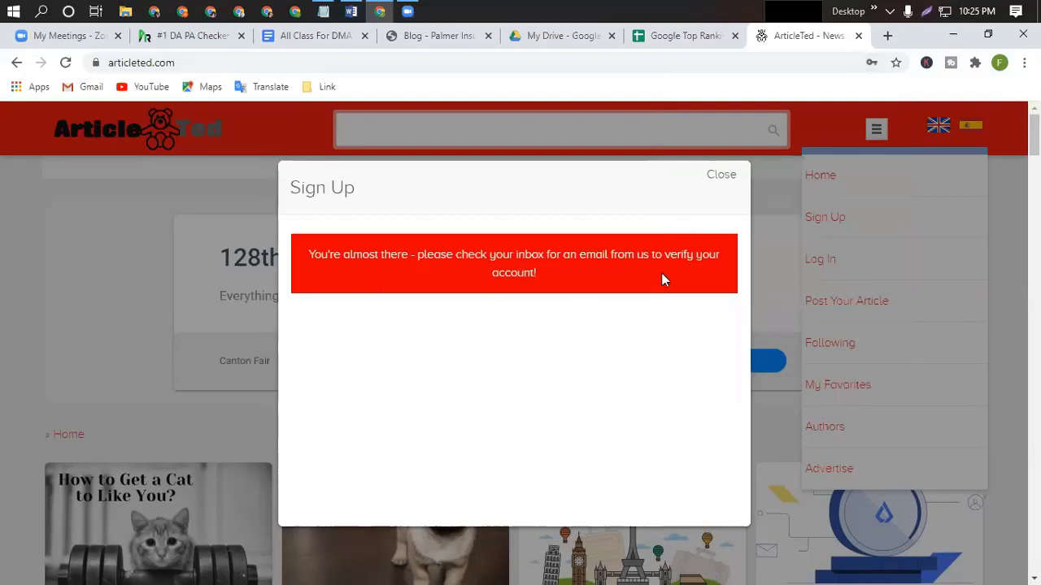
# Open Gmail in a new tab and check the latest e-mail plus the Social and Promotions categories.
pyautogui.click(887, 36)
pyautogui.click(82, 84)
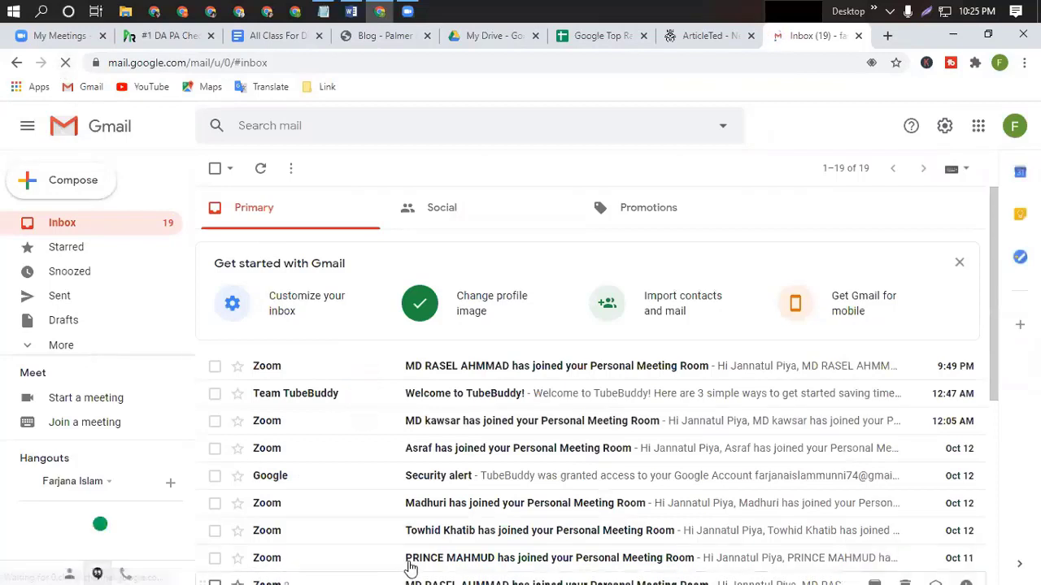
pyautogui.click(496, 372)
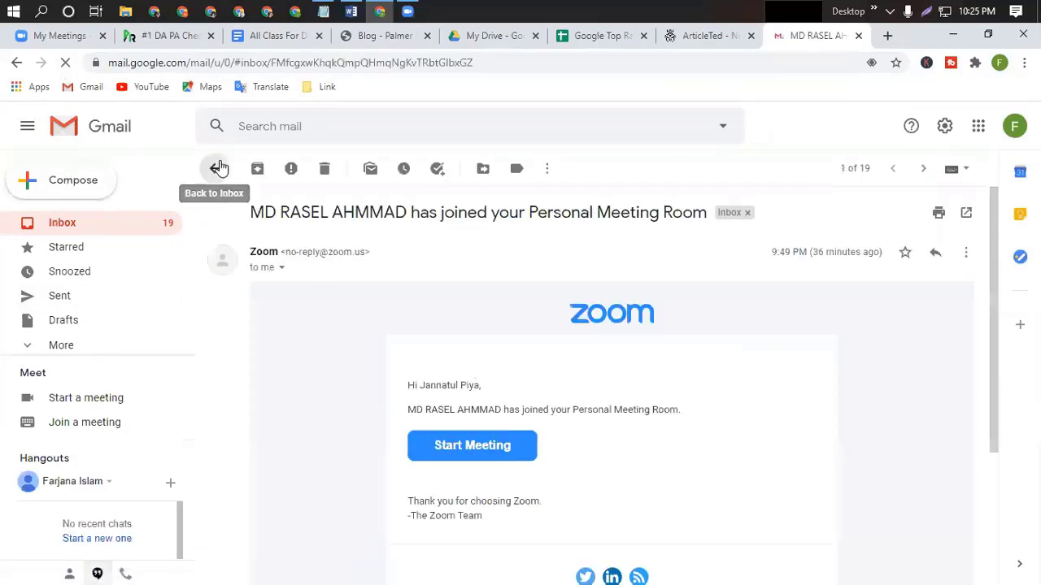
pyautogui.click(218, 168)
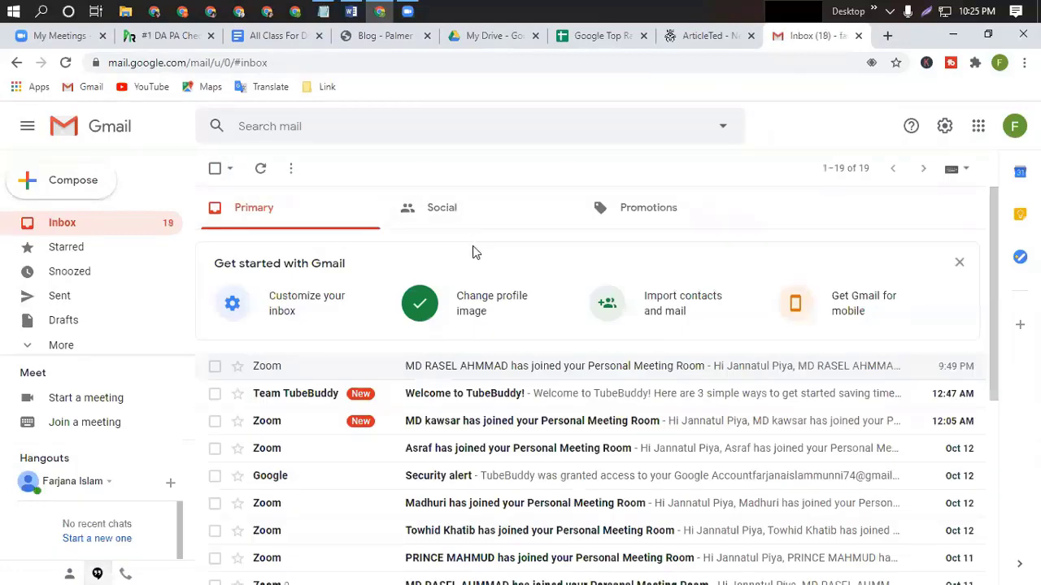
pyautogui.click(441, 209)
pyautogui.click(656, 209)
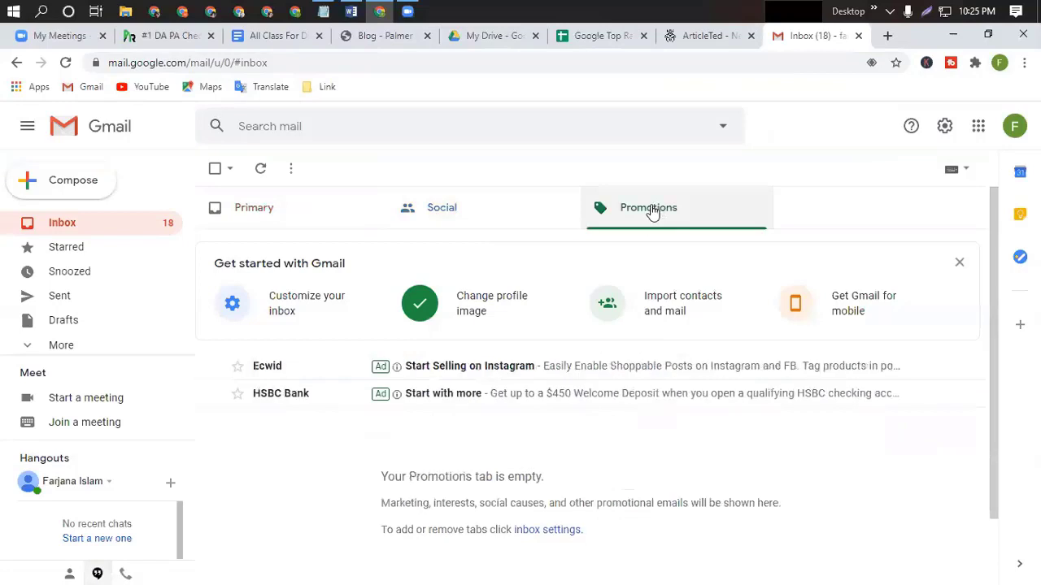
pyautogui.click(265, 218)
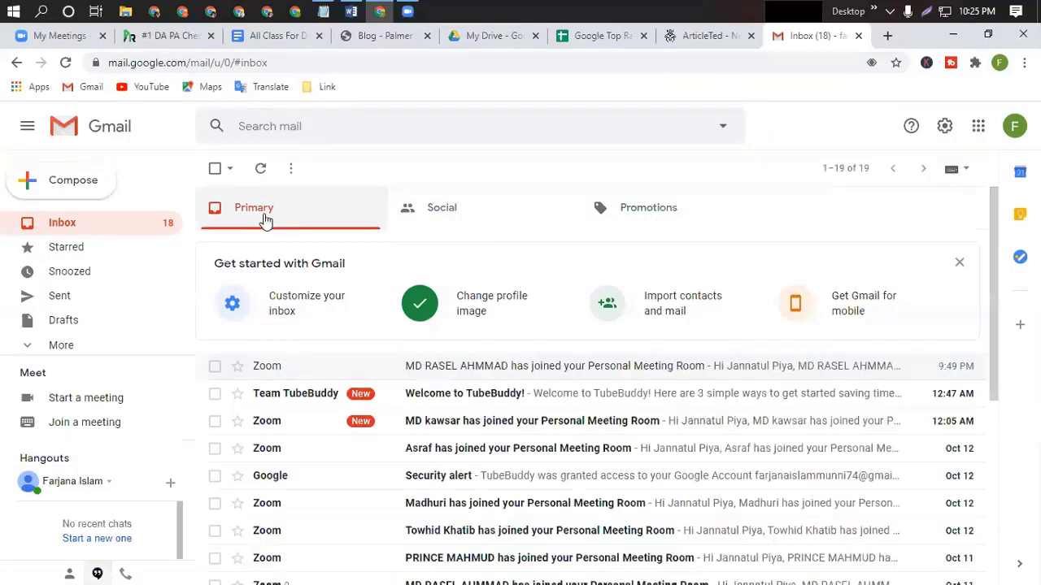
# Look in the Spam folder for the verification e-mail, then return to ArticleTed.
pyautogui.click(50, 348)
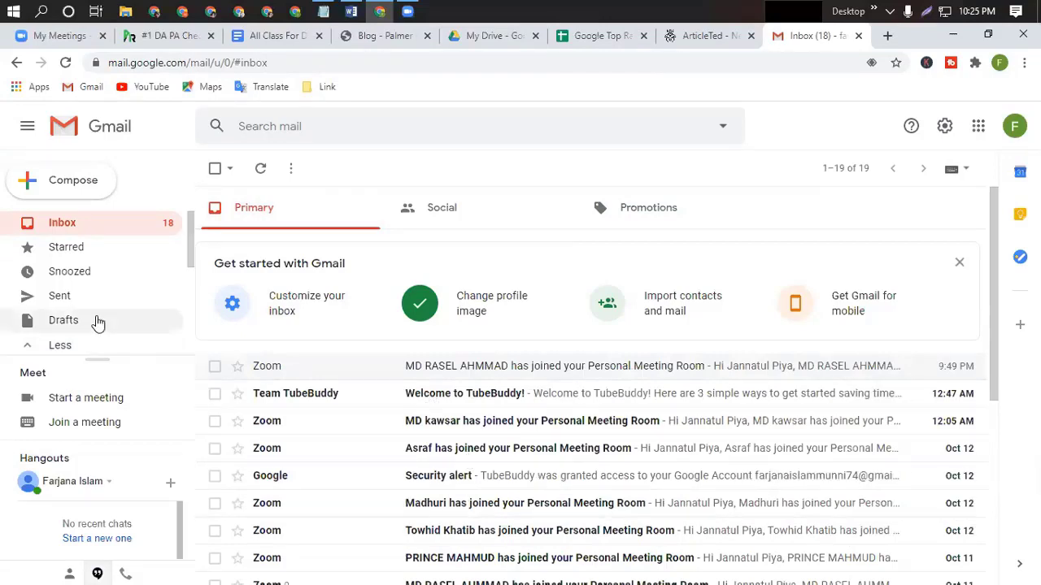
pyautogui.scroll(-2, 98, 323)
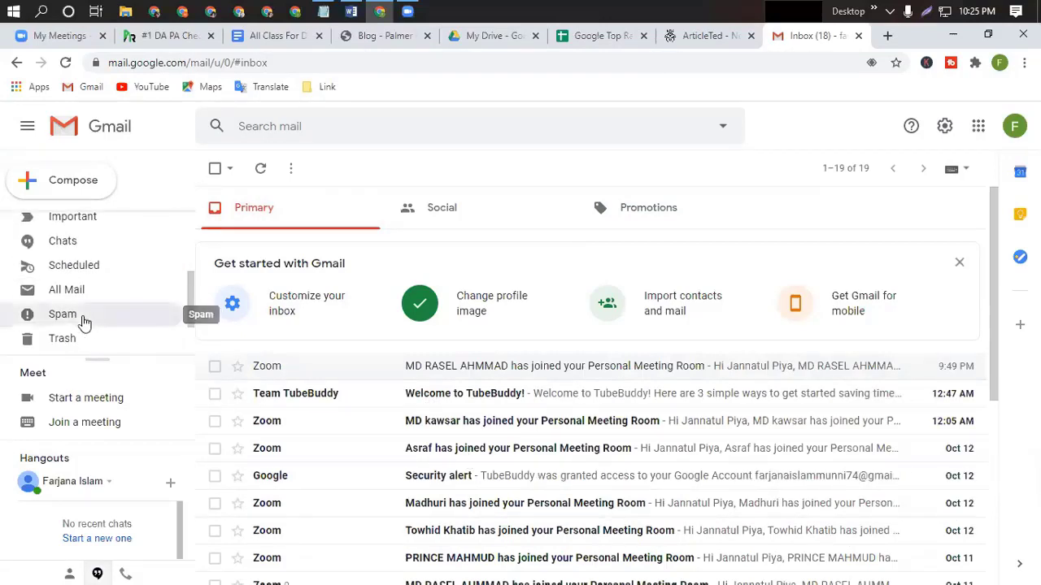
pyautogui.click(85, 323)
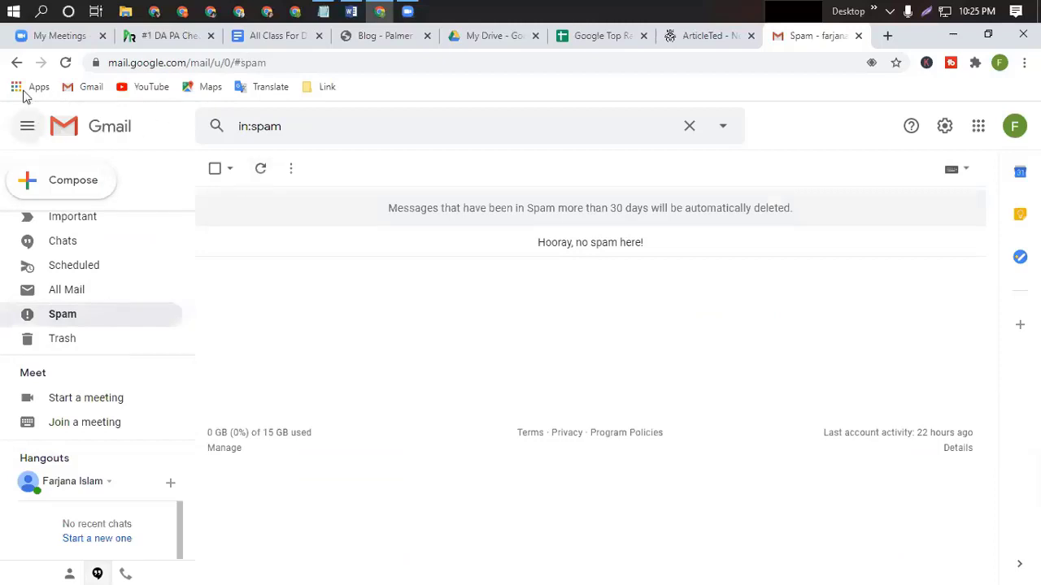
pyautogui.scroll(3, 67, 237)
pyautogui.click(84, 223)
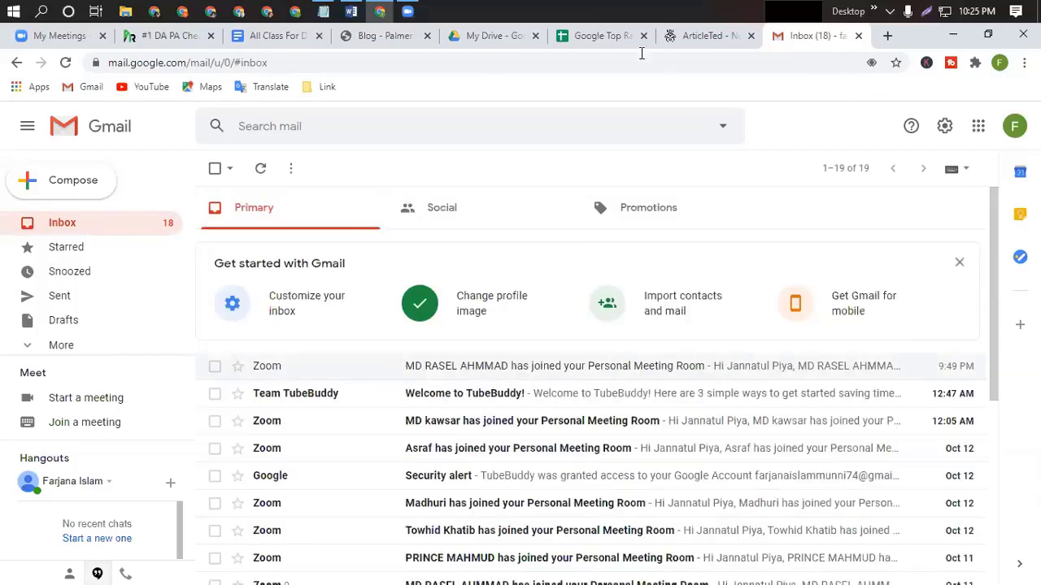
pyautogui.click(734, 35)
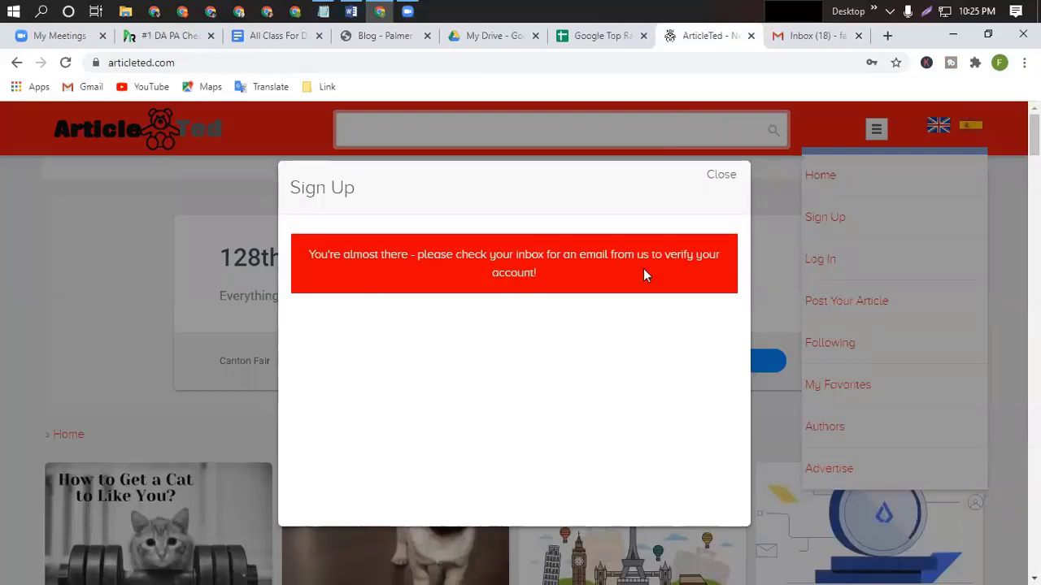
# Dismiss the sign-up message, recheck Gmail's Social, Promotions and Primary tabs, and reload the inbox.
pyautogui.click(722, 177)
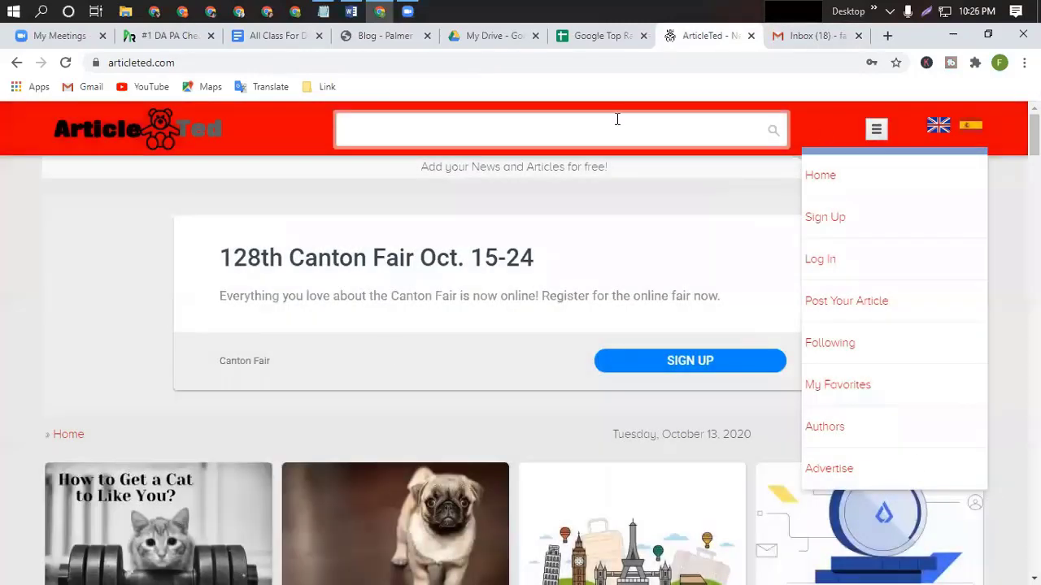
pyautogui.click(820, 39)
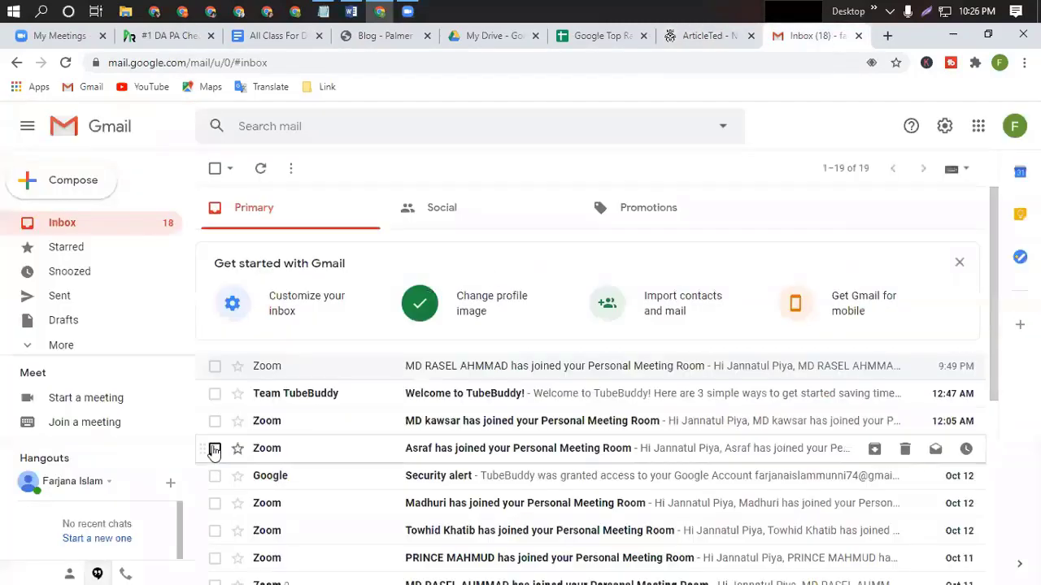
pyautogui.click(447, 216)
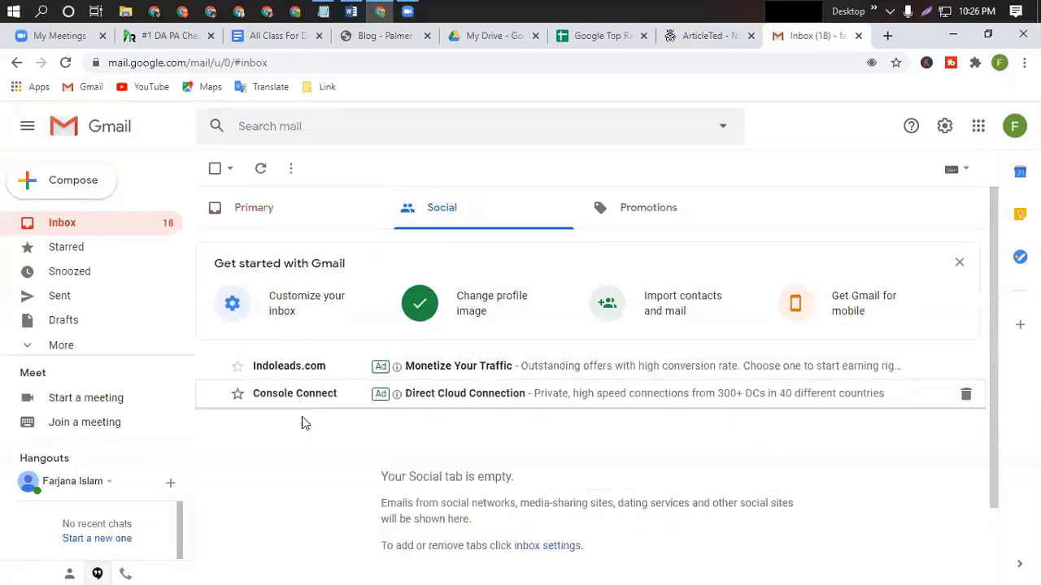
pyautogui.click(651, 210)
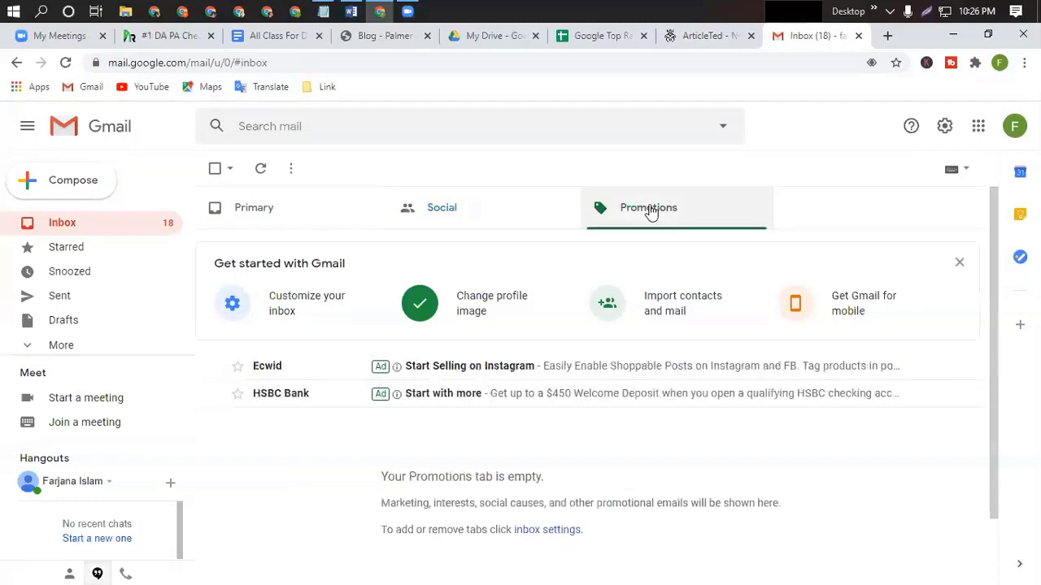
pyautogui.click(269, 220)
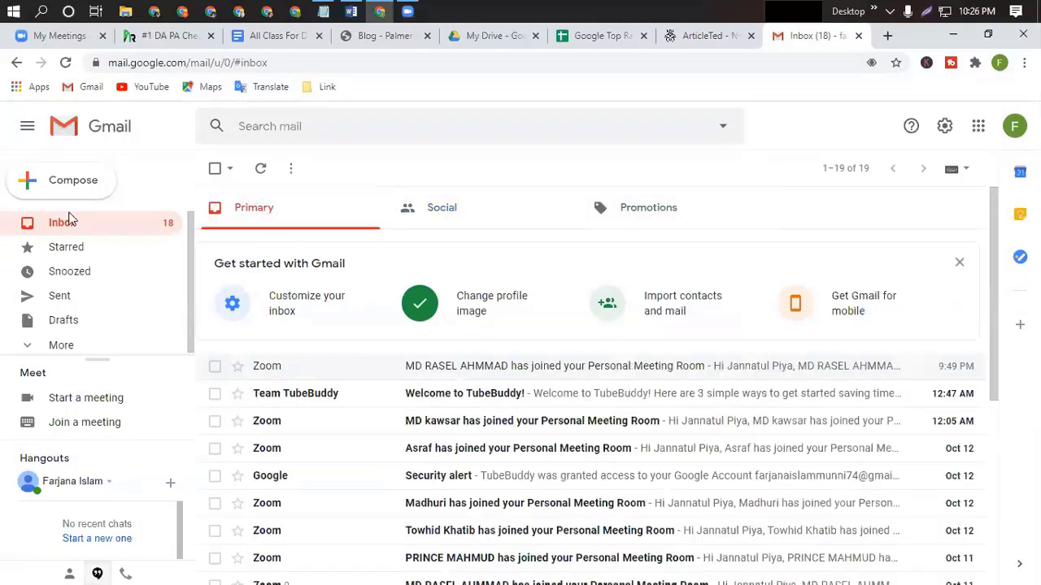
pyautogui.click(70, 344)
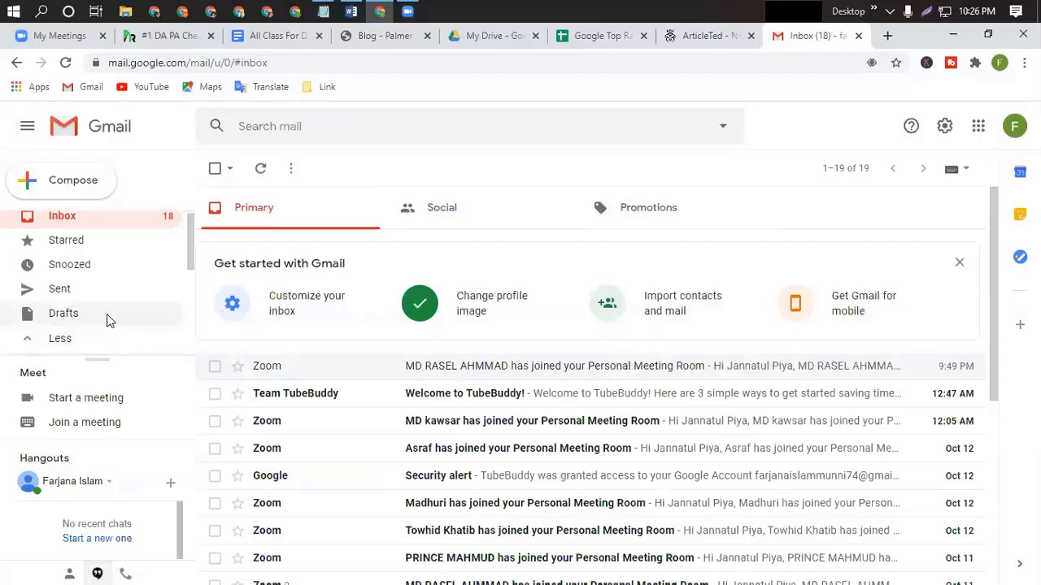
pyautogui.click(66, 62)
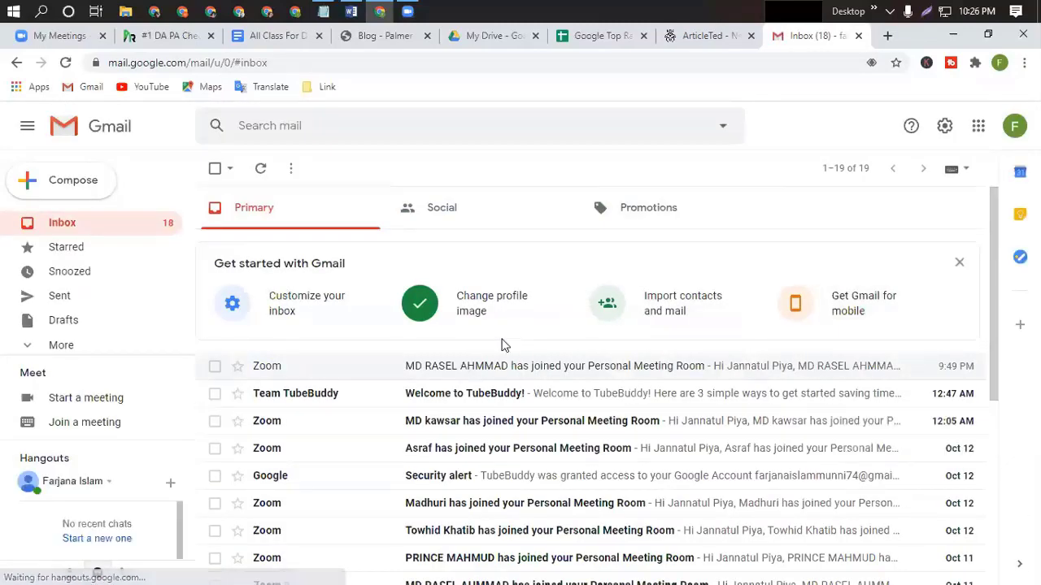
# Check the Social, Promotions and Primary categories once more, then go back to ArticleTed.
pyautogui.click(63, 347)
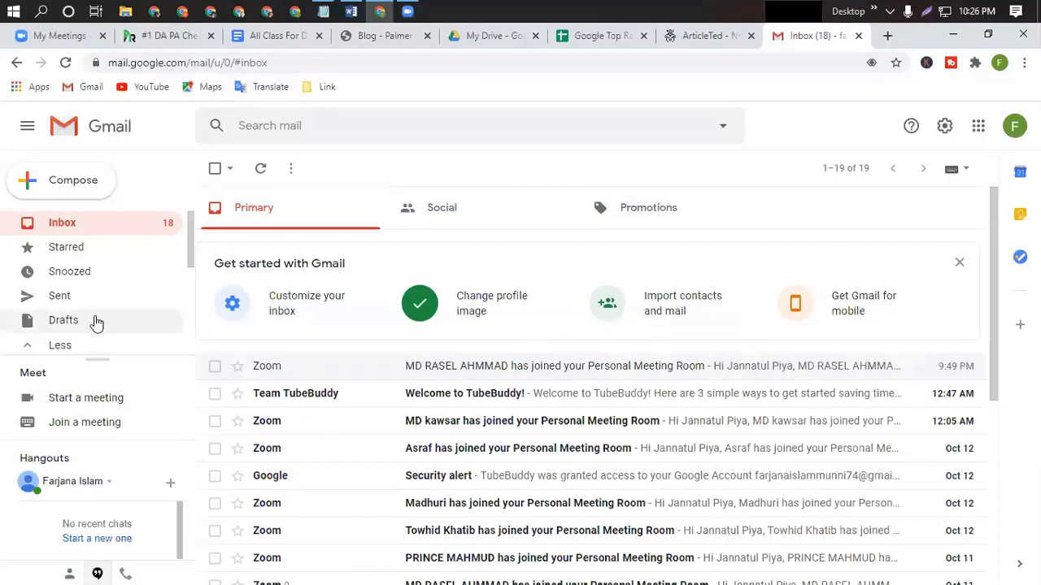
pyautogui.scroll(-2, 93, 320)
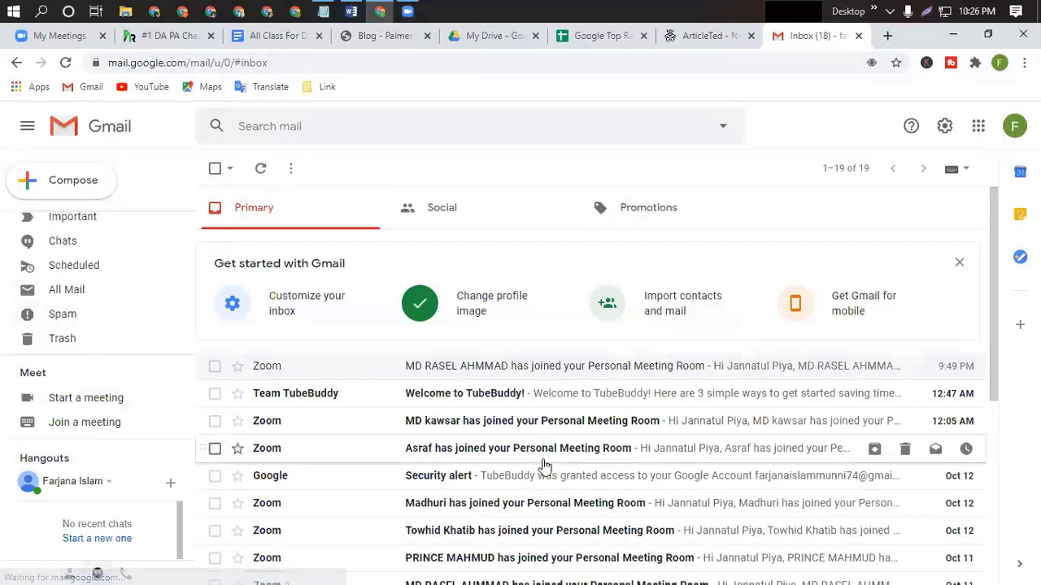
pyautogui.click(446, 220)
pyautogui.click(637, 213)
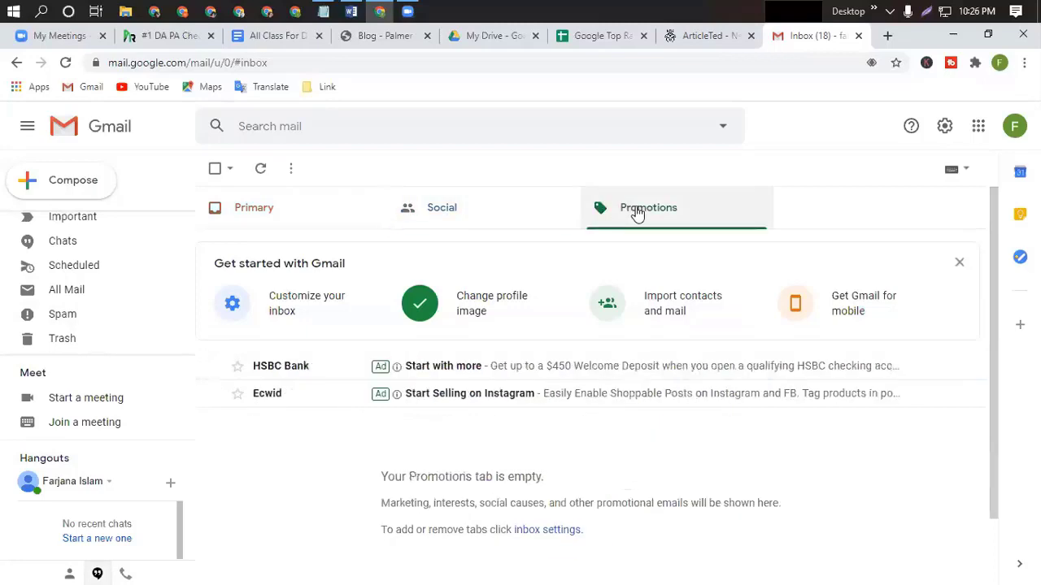
pyautogui.click(252, 213)
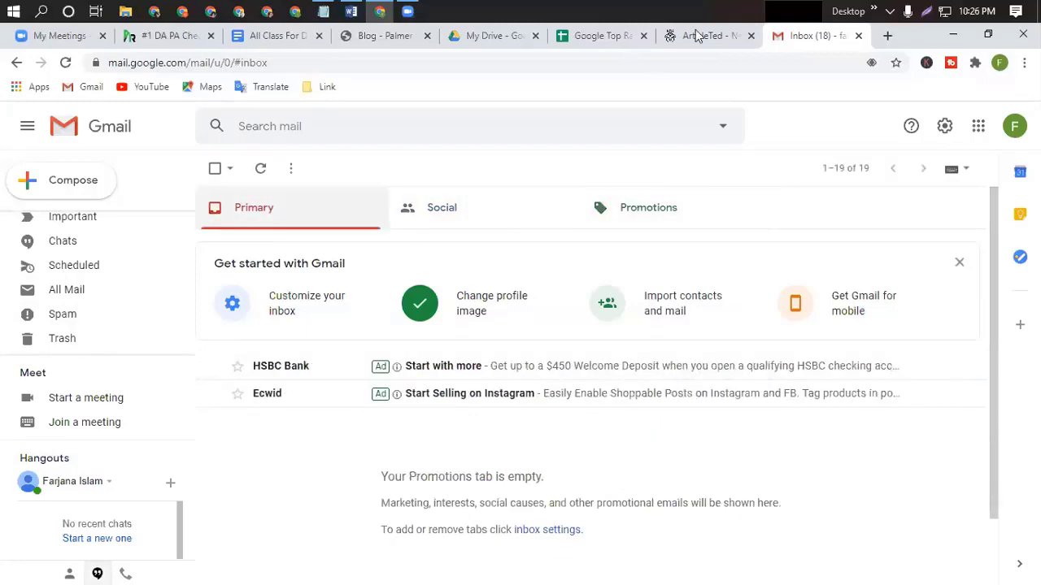
pyautogui.click(701, 36)
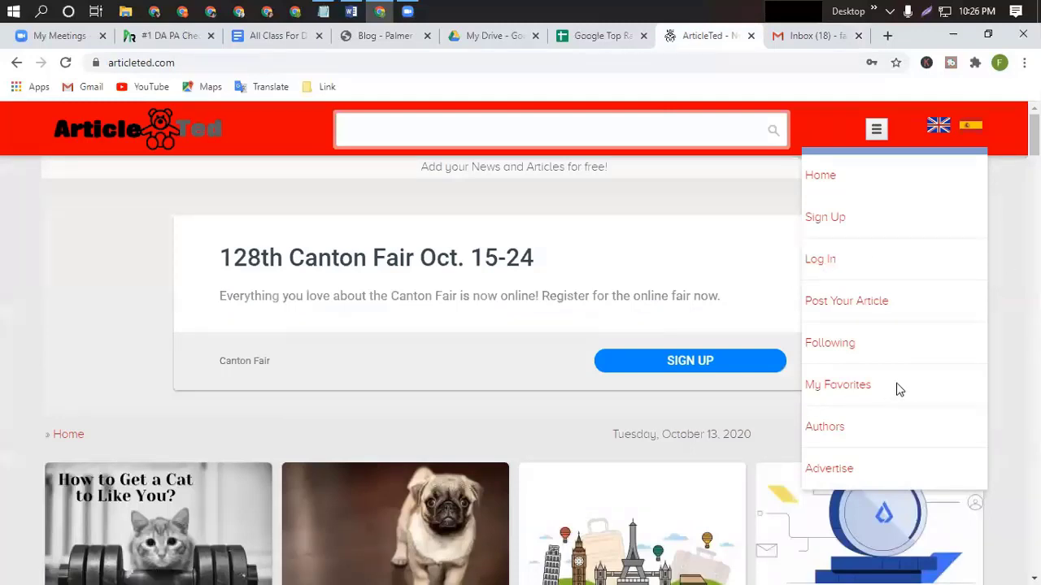
# Attempt to log in via Post Your Article, get the unconfirmed-email error, and minimise the browser.
pyautogui.click(842, 306)
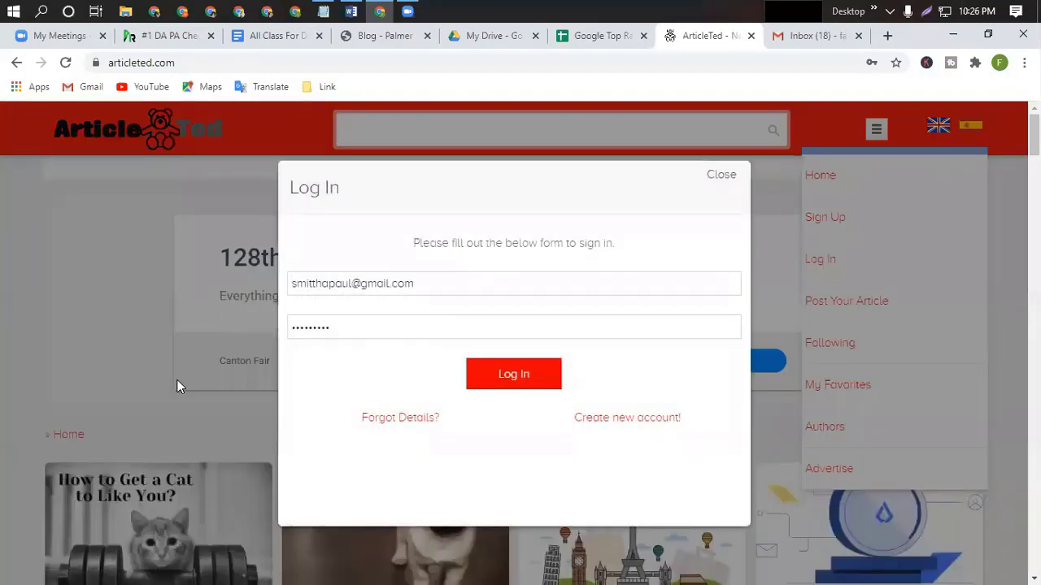
pyautogui.click(525, 377)
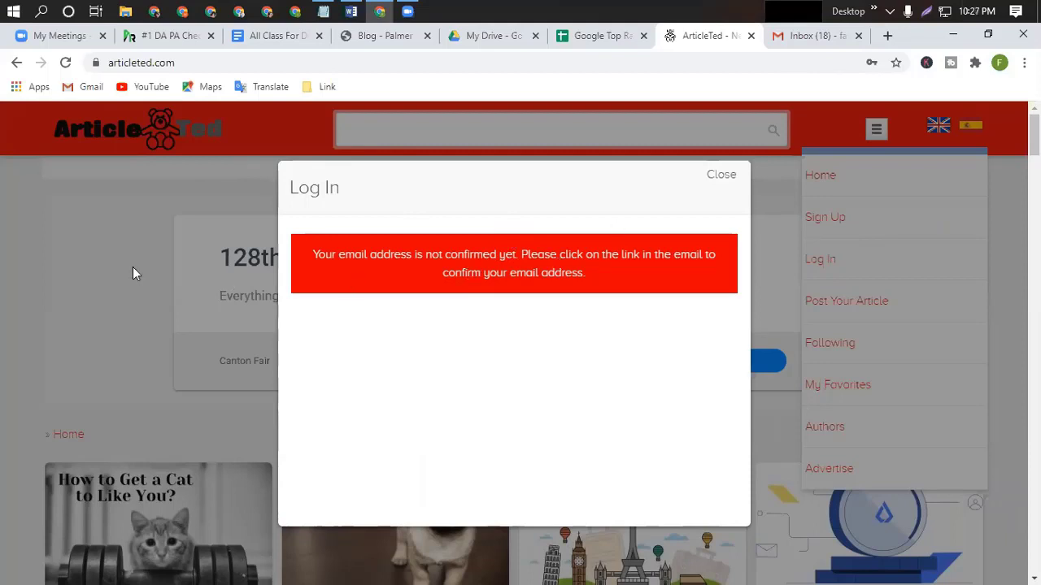
pyautogui.click(957, 34)
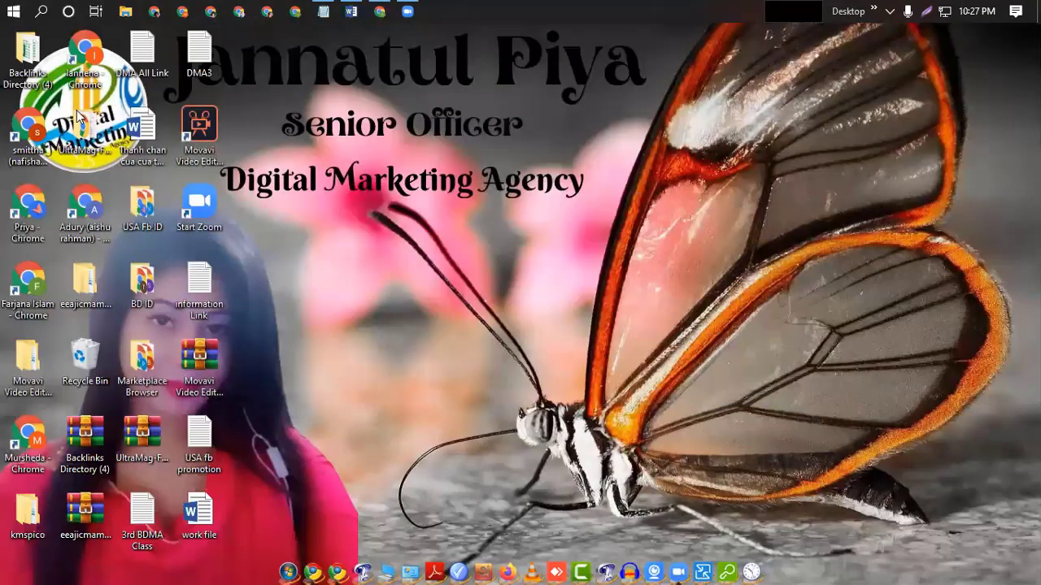
# Launch the second Chrome profile from the desktop, maximise it and load its Gmail inbox.
pyautogui.doubleClick(27, 134)
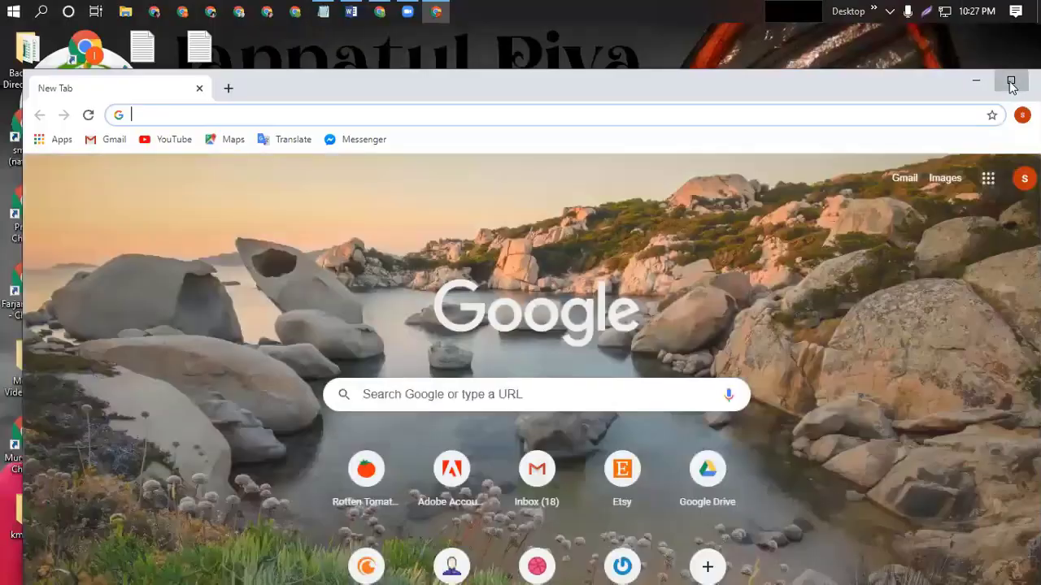
pyautogui.click(1010, 84)
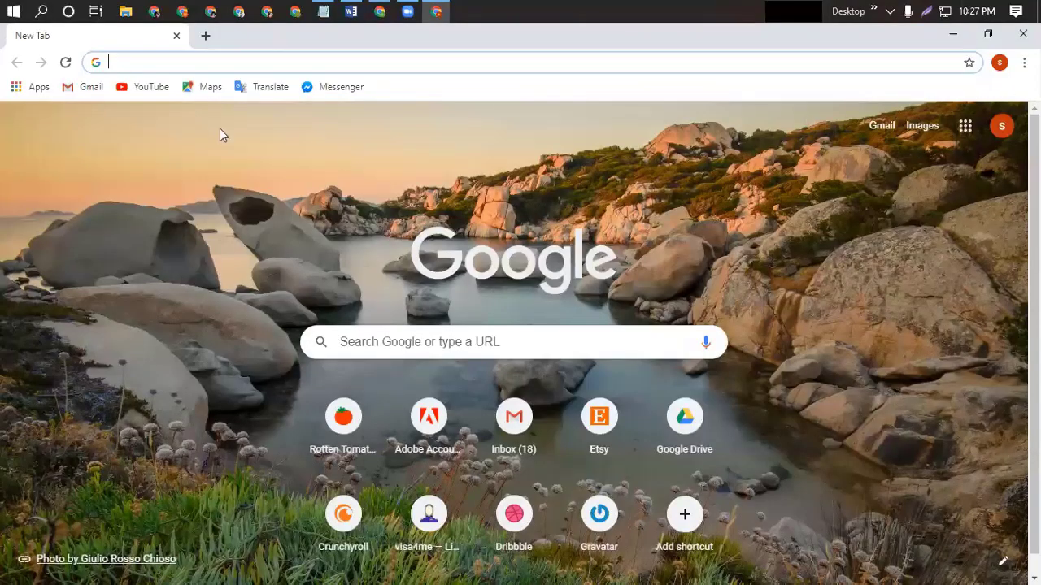
pyautogui.click(86, 87)
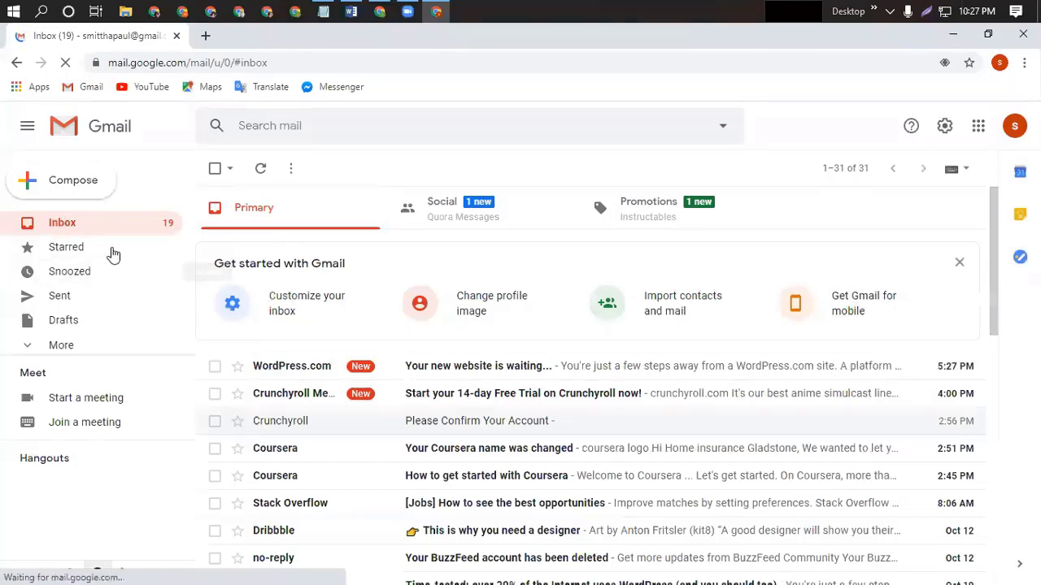
# Check the Social and Promotions categories for the email, then open the Spam folder.
pyautogui.click(470, 205)
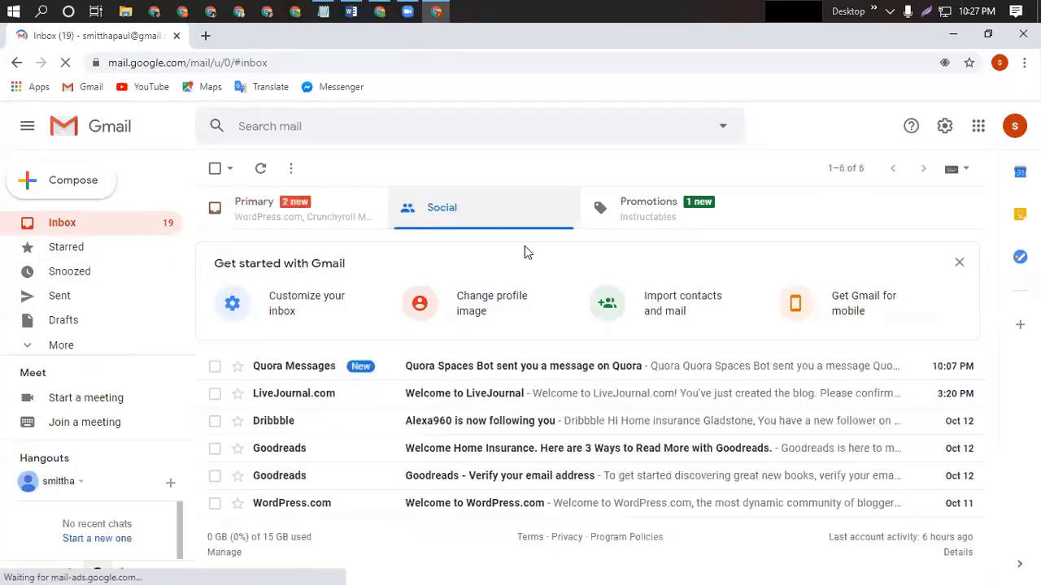
pyautogui.click(666, 209)
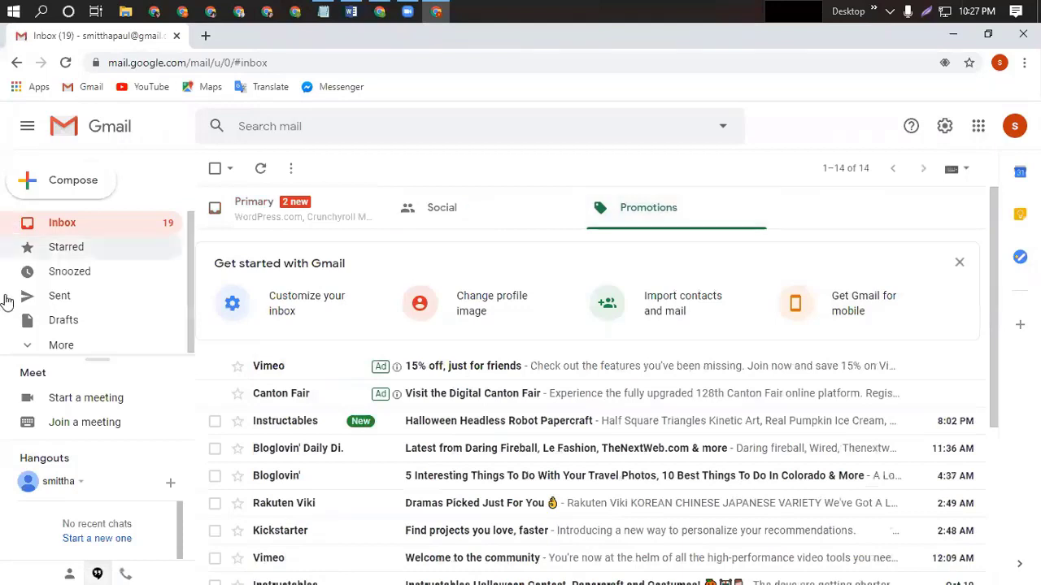
pyautogui.click(42, 347)
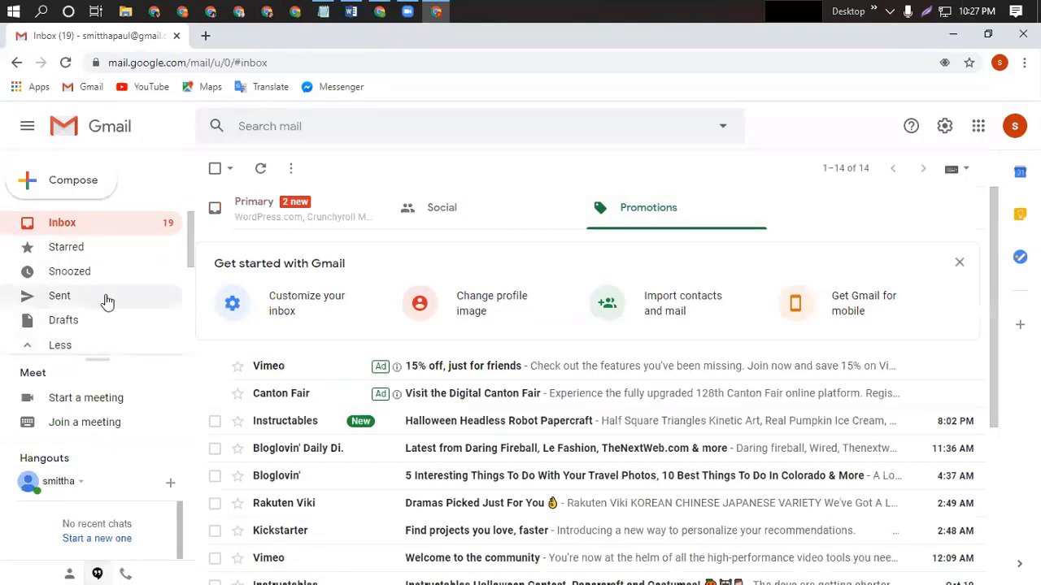
pyautogui.scroll(-3, 106, 301)
pyautogui.click(82, 314)
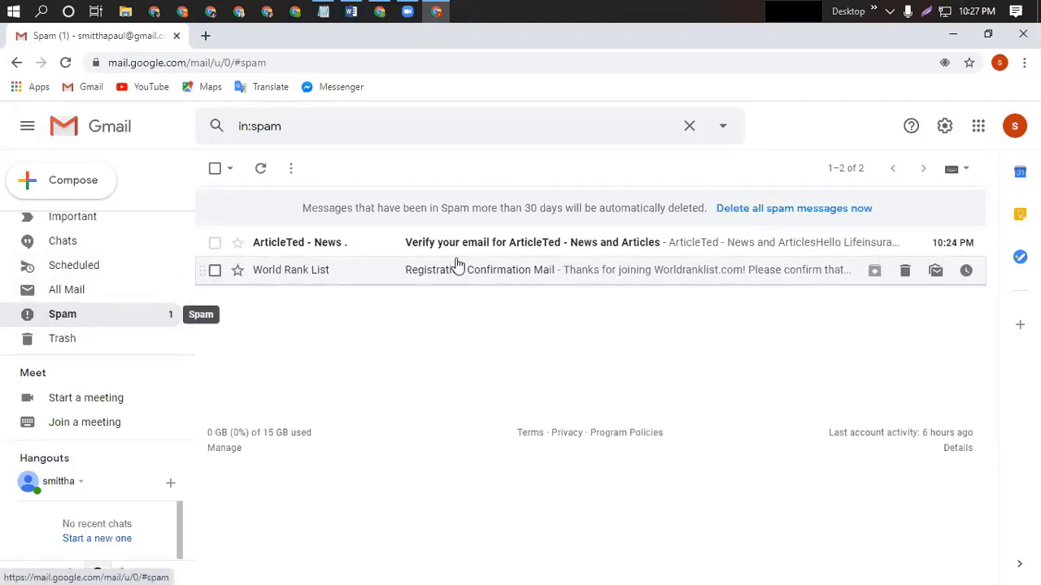
# Open the ArticleTed email in Spam and follow its verify.php link.
pyautogui.click(525, 250)
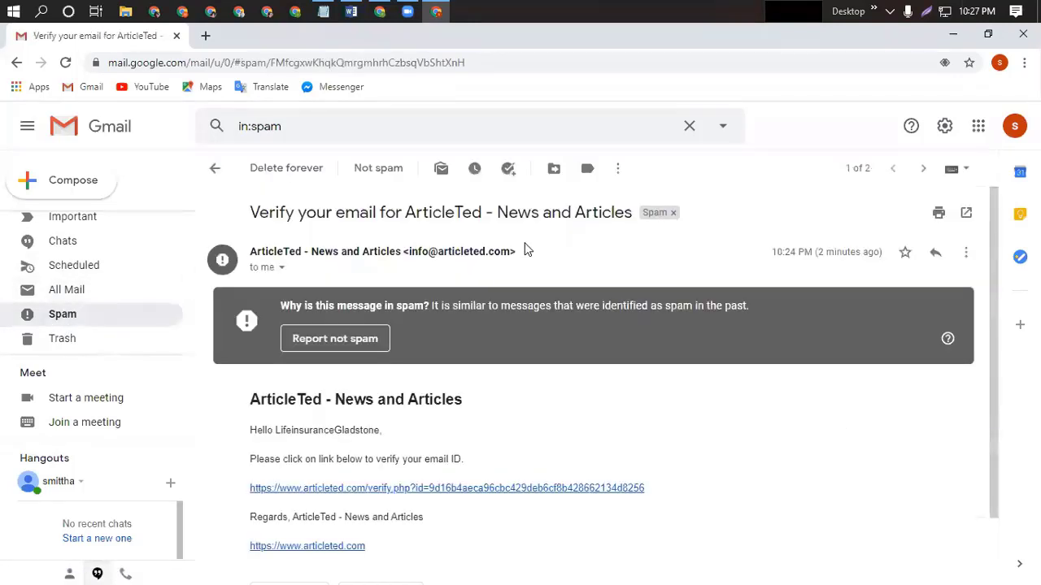
pyautogui.scroll(-1, 456, 474)
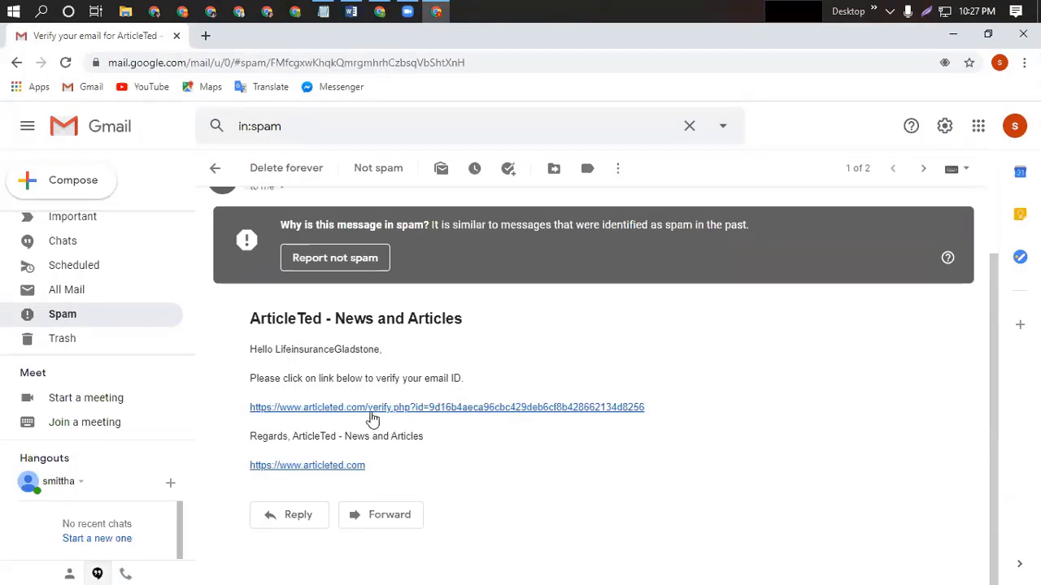
pyautogui.click(489, 415)
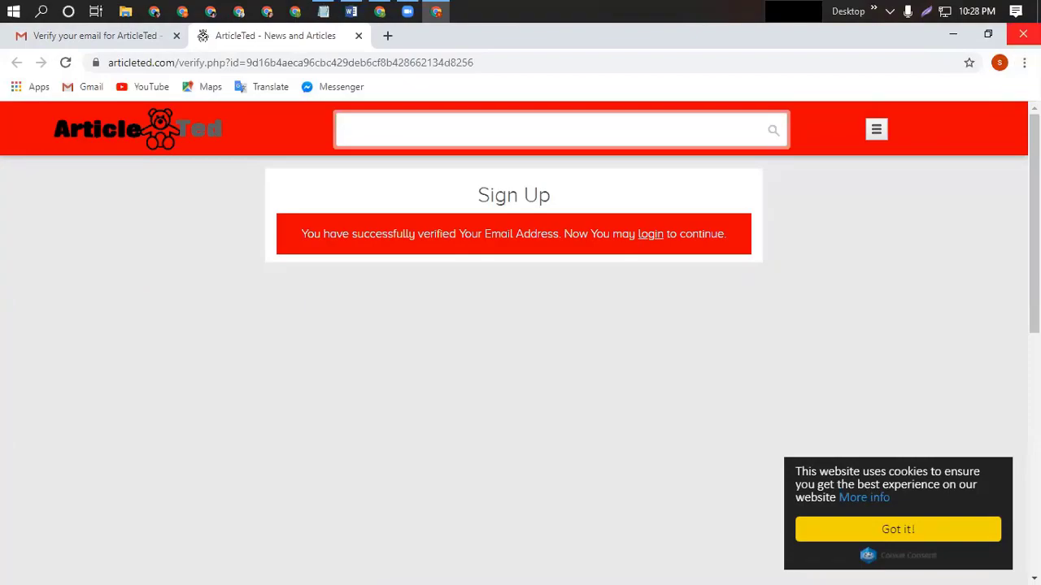
# Close the second browser window and dismiss ArticleTed's unconfirmed-email message.
pyautogui.click(1022, 33)
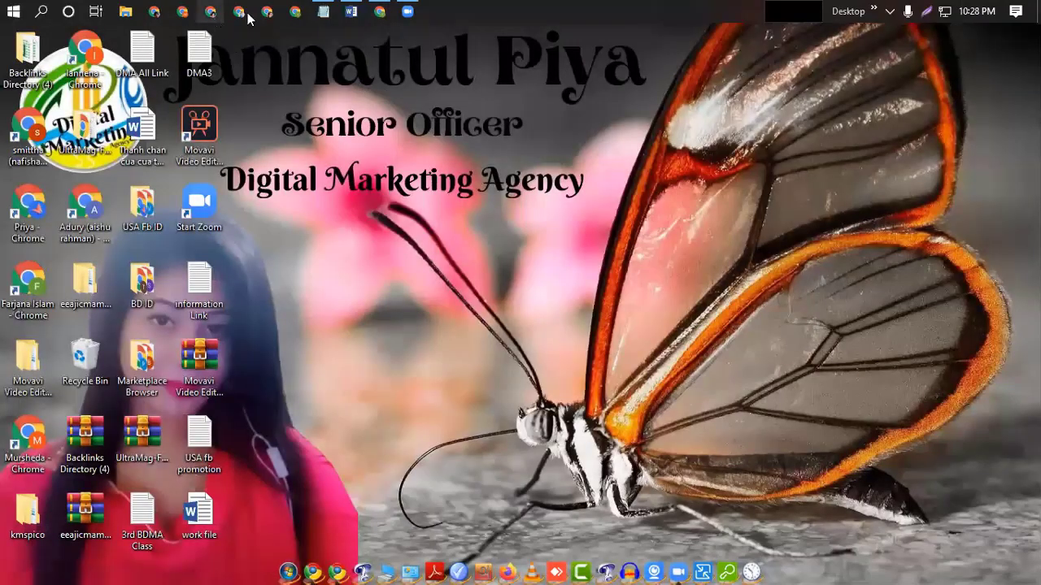
pyautogui.click(379, 12)
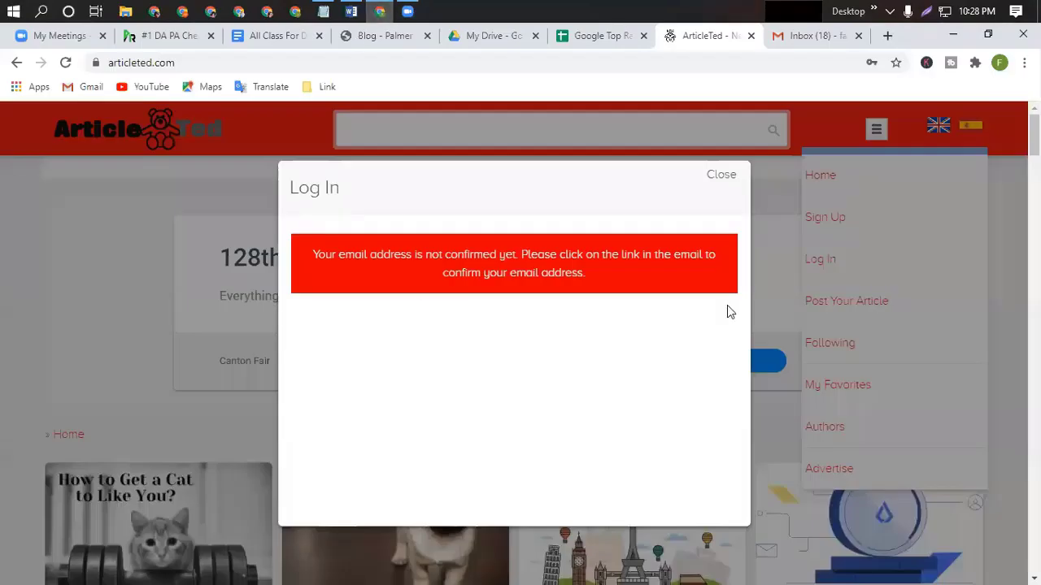
pyautogui.click(723, 176)
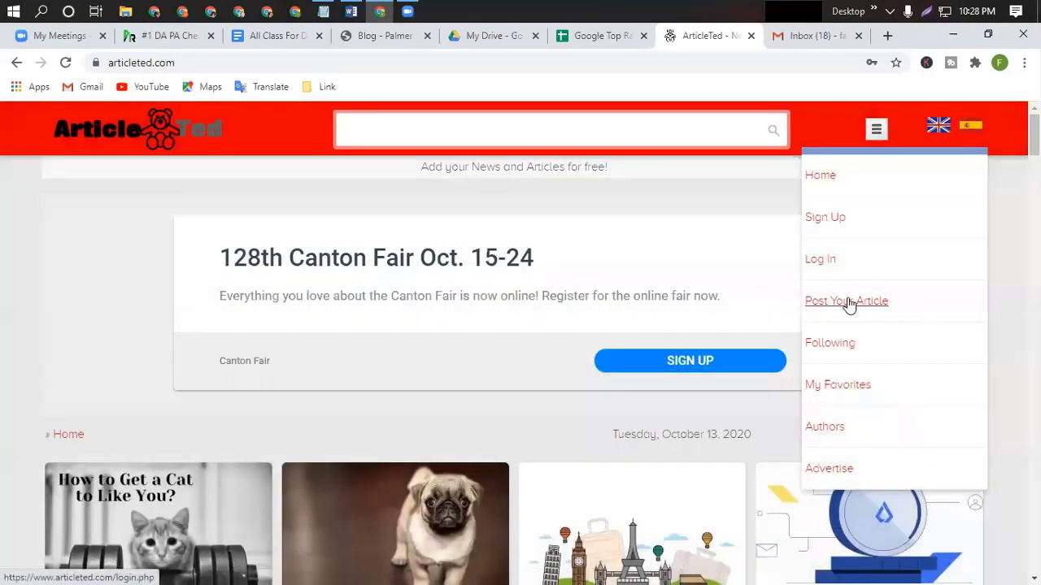
# Log in to ArticleTed via Post Your Article and reach the New Article form.
pyautogui.click(847, 301)
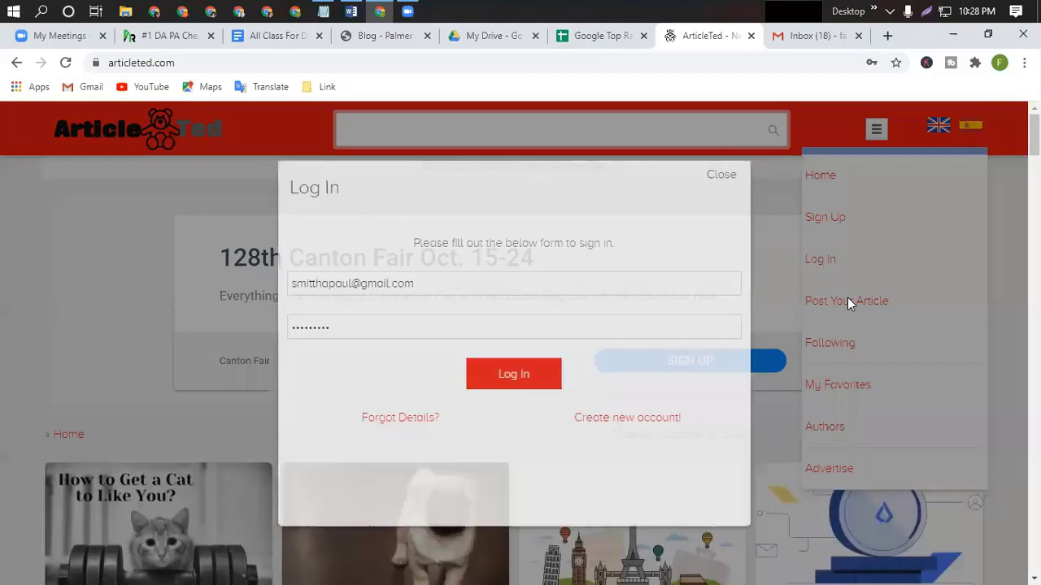
pyautogui.click(522, 388)
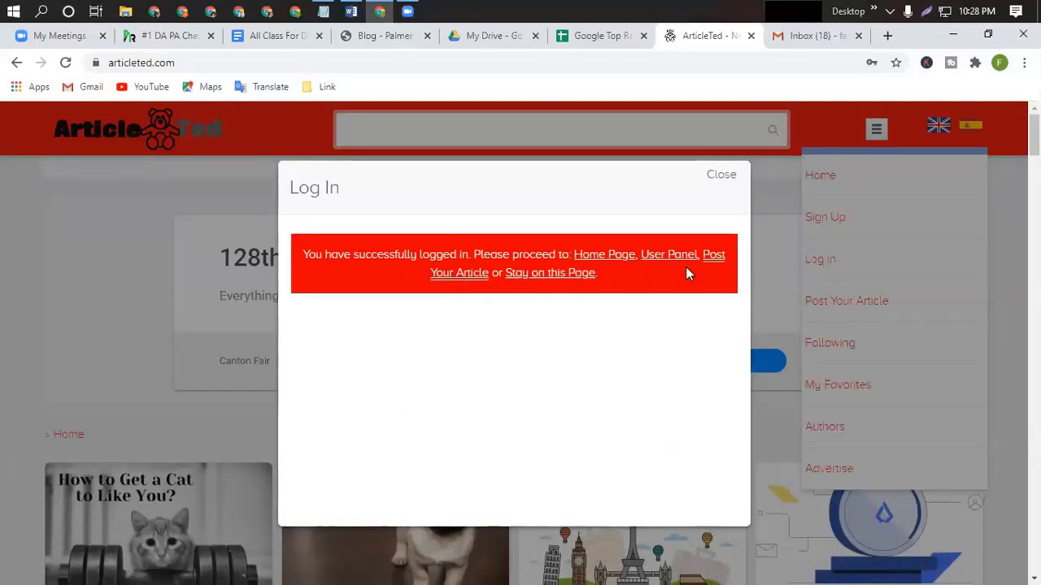
pyautogui.click(458, 275)
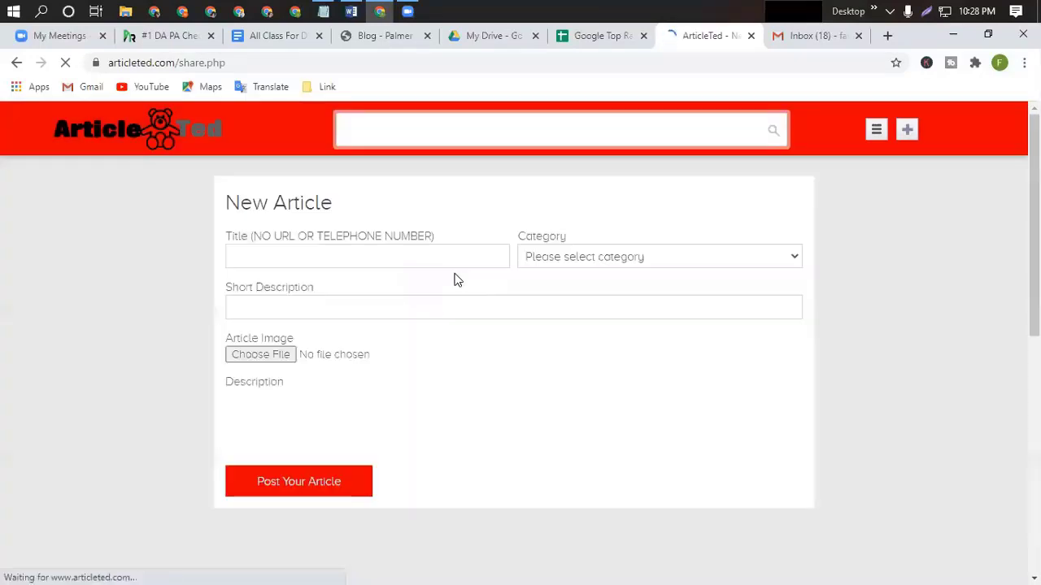
# Paste 'Life insurance Gladstone' from the Word file into the article Title field.
pyautogui.click(259, 256)
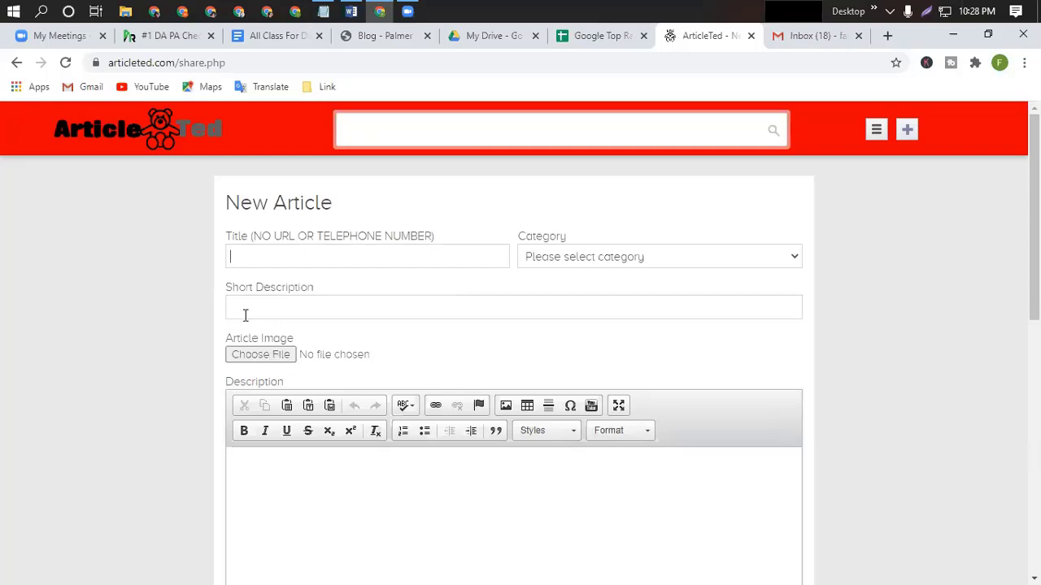
pyautogui.click(350, 12)
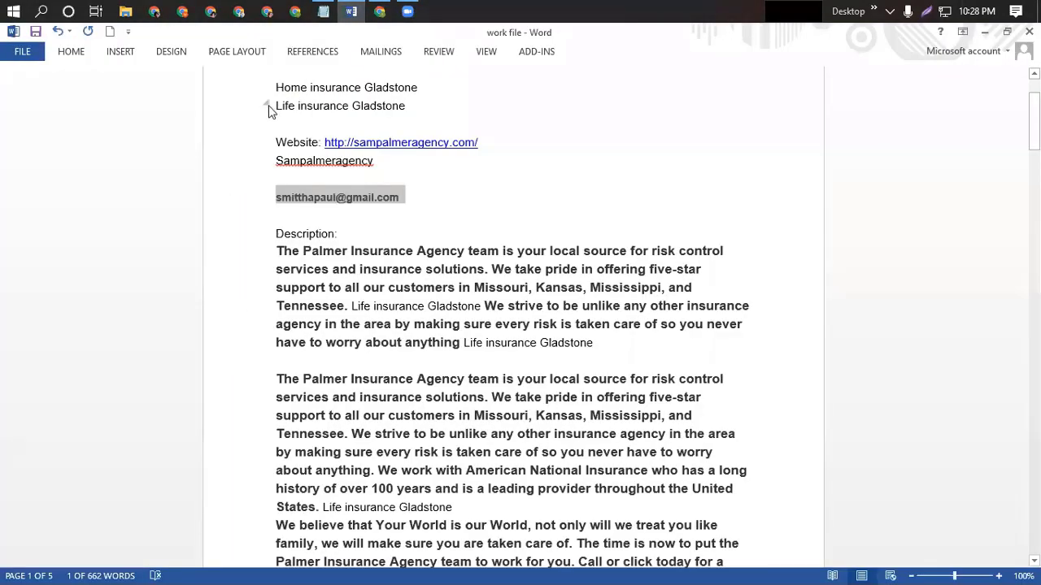
pyautogui.moveTo(277, 106); pyautogui.dragTo(394, 106)
pyautogui.hotkey('ctrl', 'c')
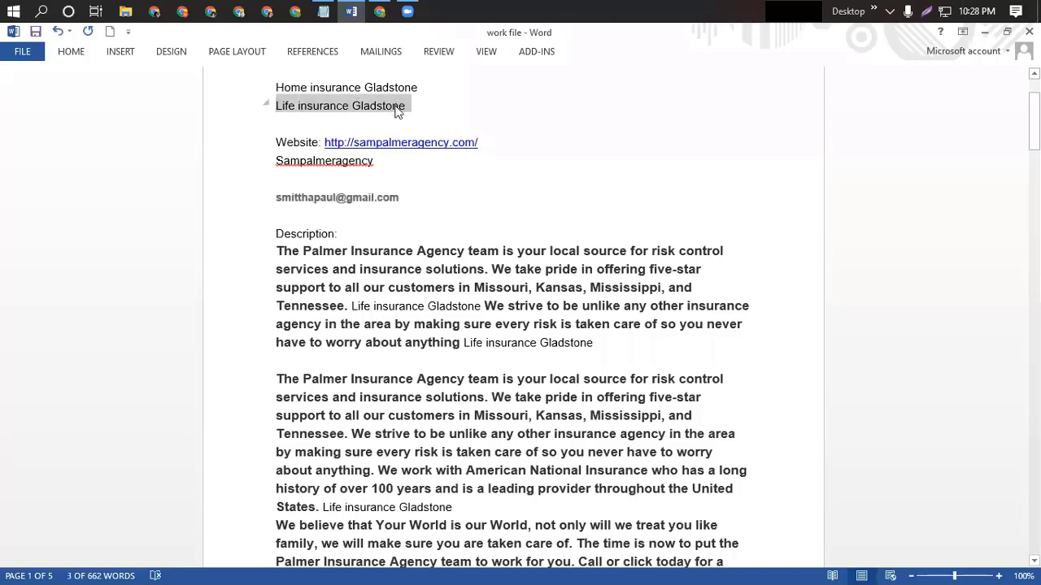
pyautogui.click(351, 11)
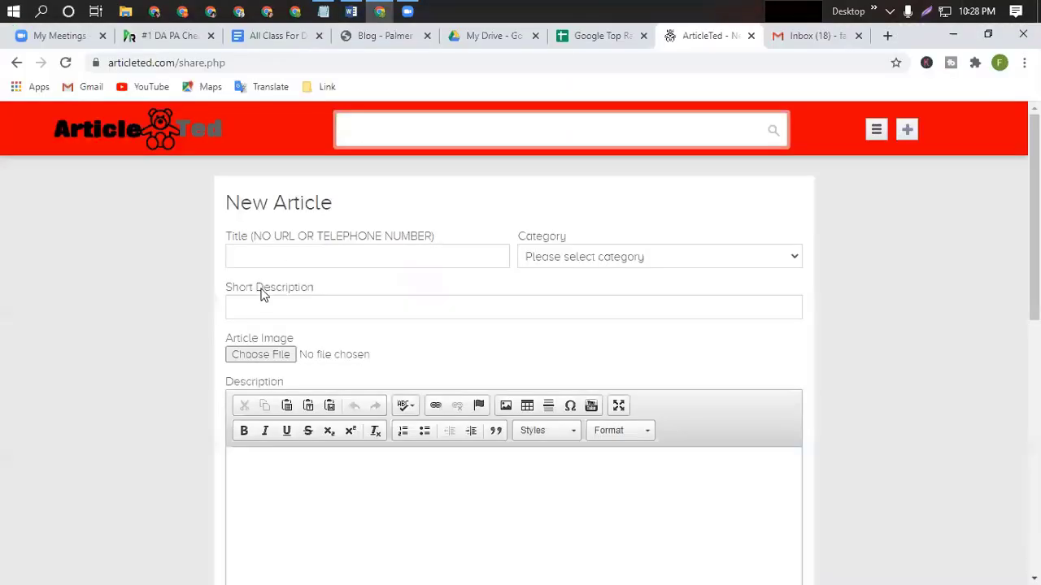
pyautogui.hotkey('ctrl', 'v')
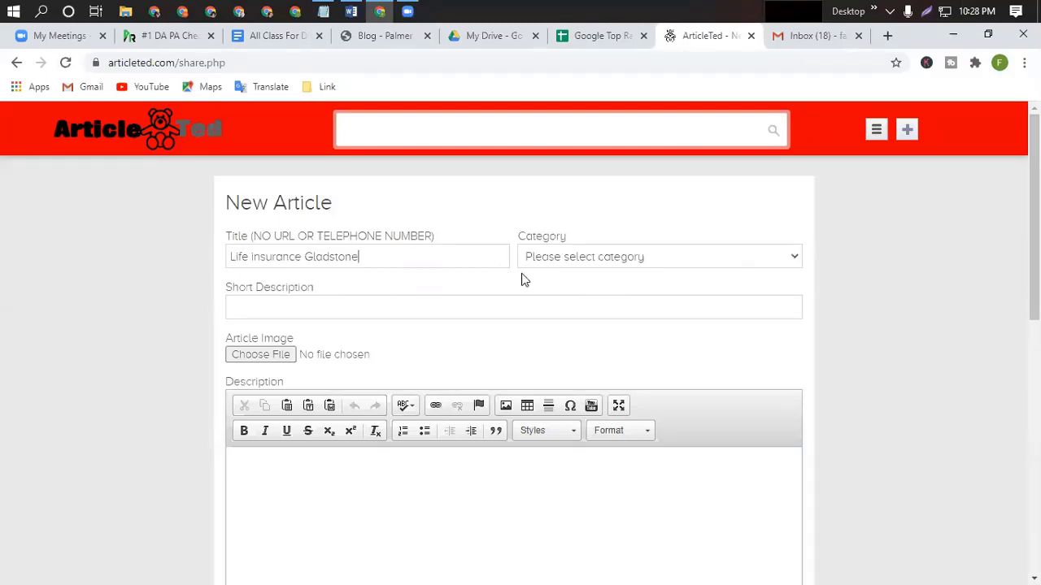
# Open the Category dropdown and scroll through its options.
pyautogui.click(795, 258)
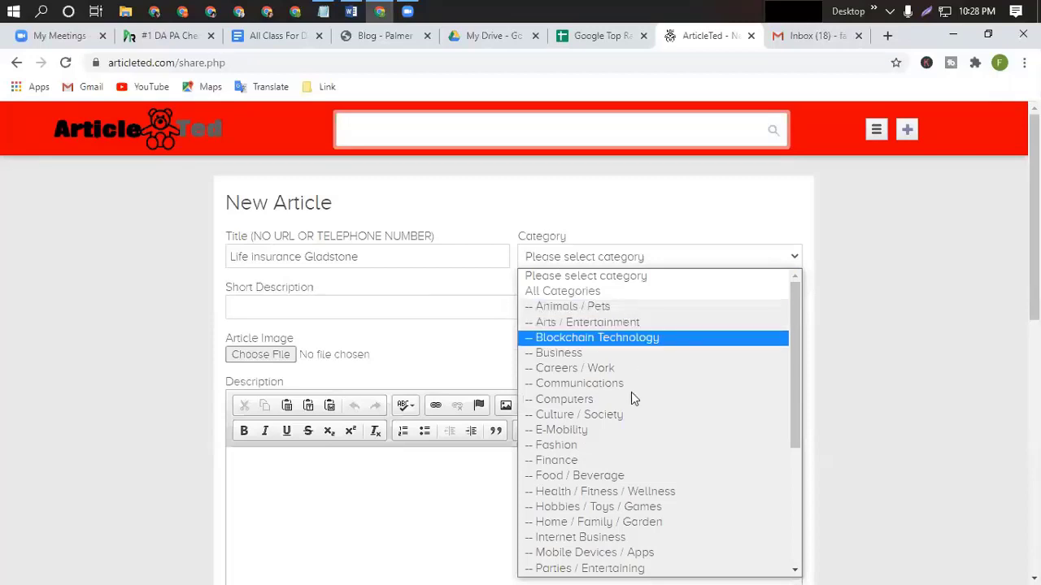
pyautogui.scroll(-2, 708, 507)
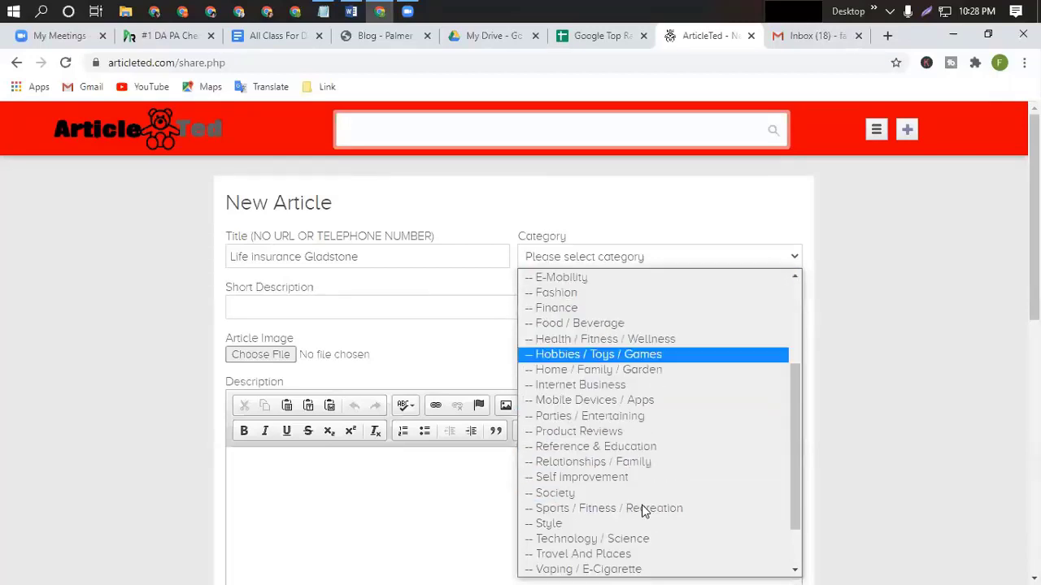
pyautogui.scroll(1, 627, 367)
pyautogui.scroll(-2, 622, 393)
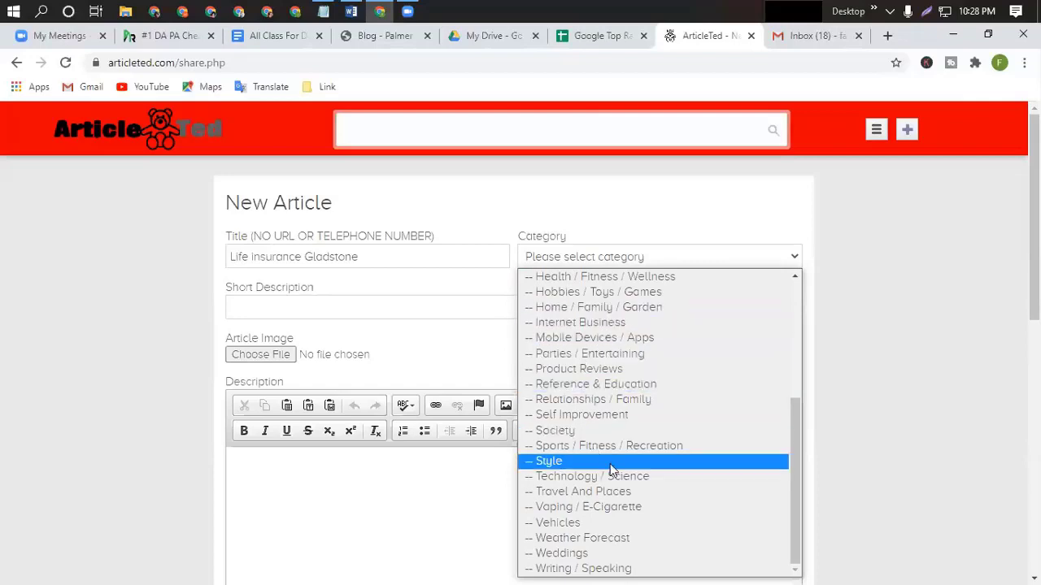
# Scroll the category list and pick '-- Business'.
pyautogui.scroll(1, 661, 460)
pyautogui.scroll(-1, 661, 460)
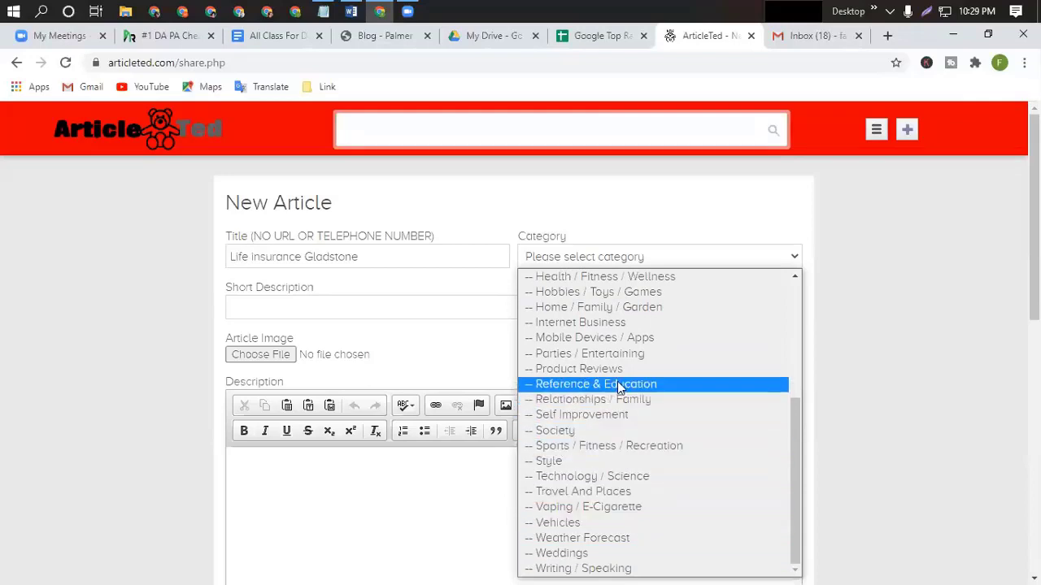
pyautogui.scroll(3, 617, 382)
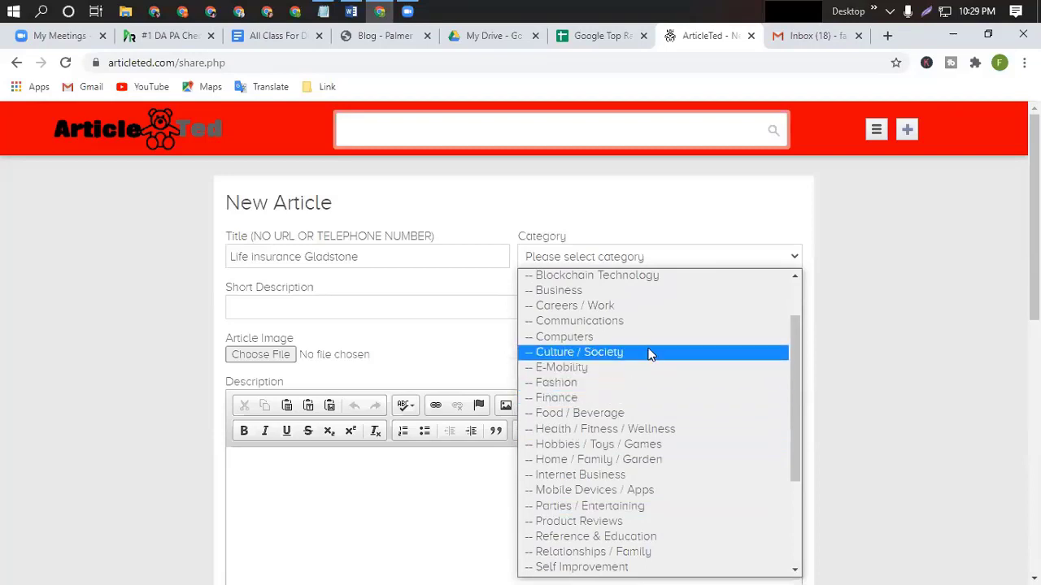
pyautogui.scroll(2, 649, 352)
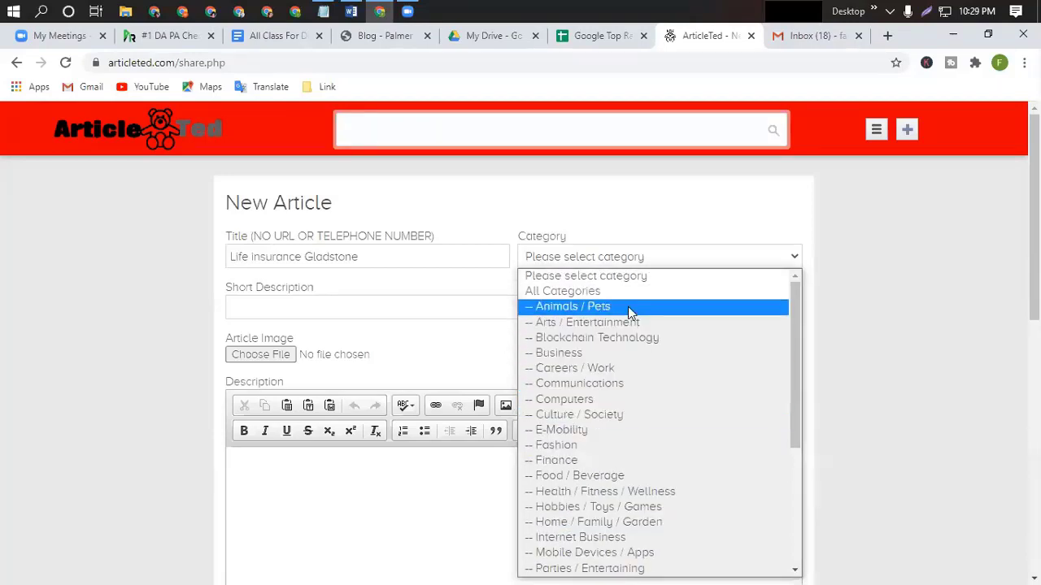
pyautogui.click(569, 353)
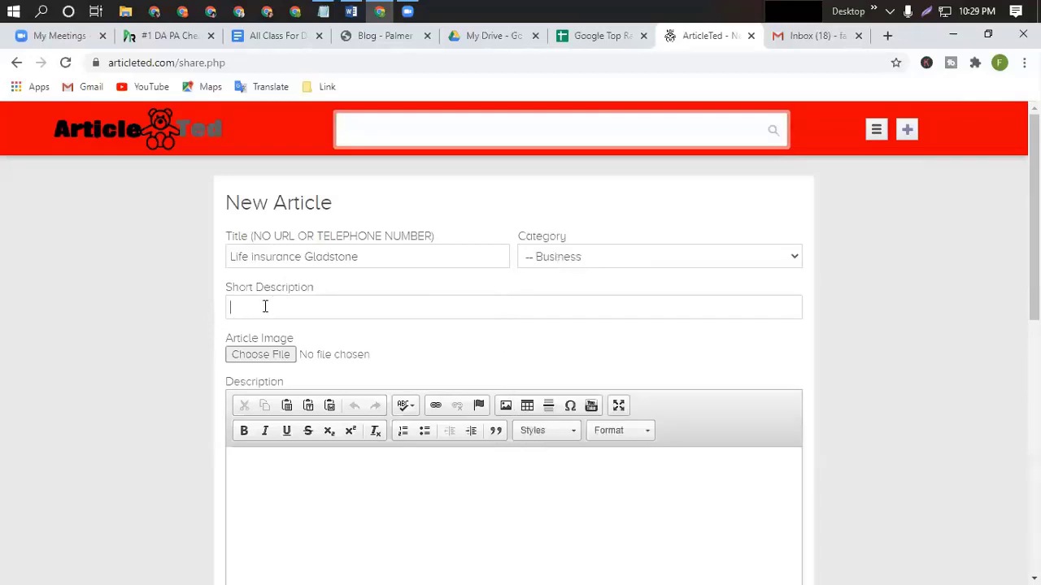
# Copy the first description paragraph from Word into the Short Description field.
pyautogui.click(351, 12)
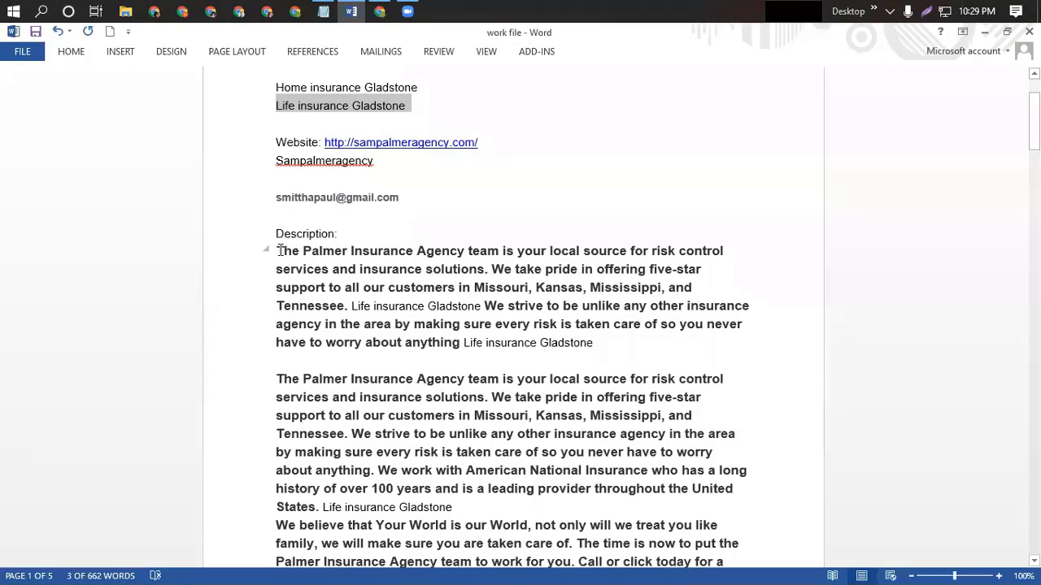
pyautogui.moveTo(279, 250); pyautogui.dragTo(609, 348)
pyautogui.hotkey('ctrl', 'c')
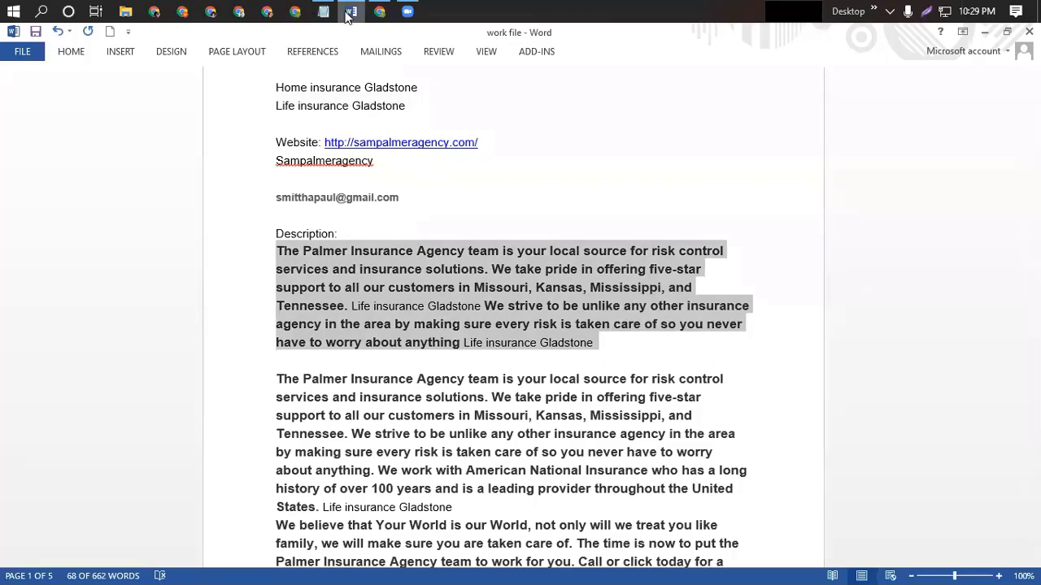
pyautogui.click(345, 14)
pyautogui.hotkey('ctrl', 'v')
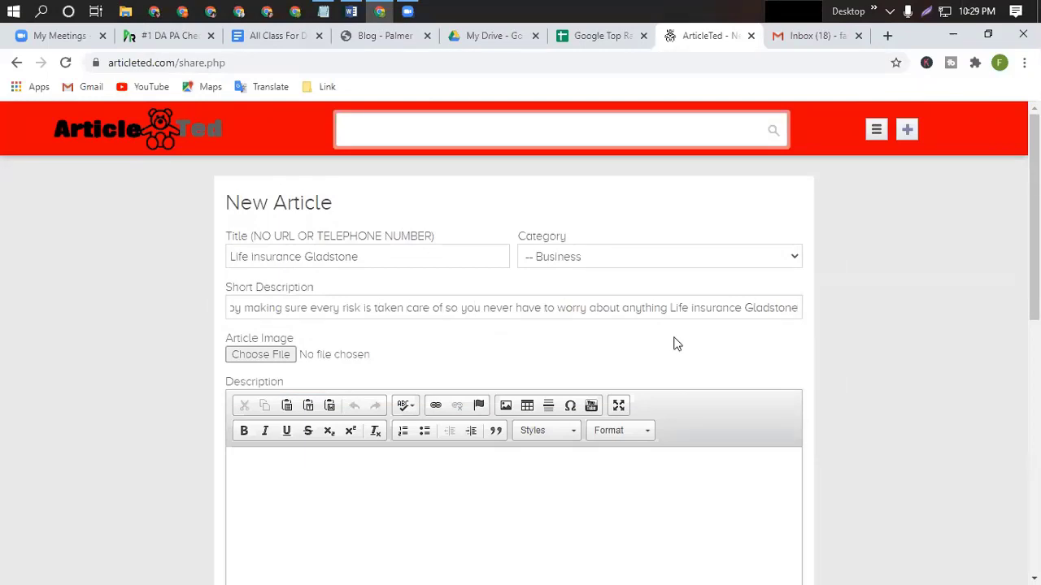
# Copy the remaining two description paragraphs from Word for the article body.
pyautogui.click(239, 468)
pyautogui.scroll(-2, 374, 455)
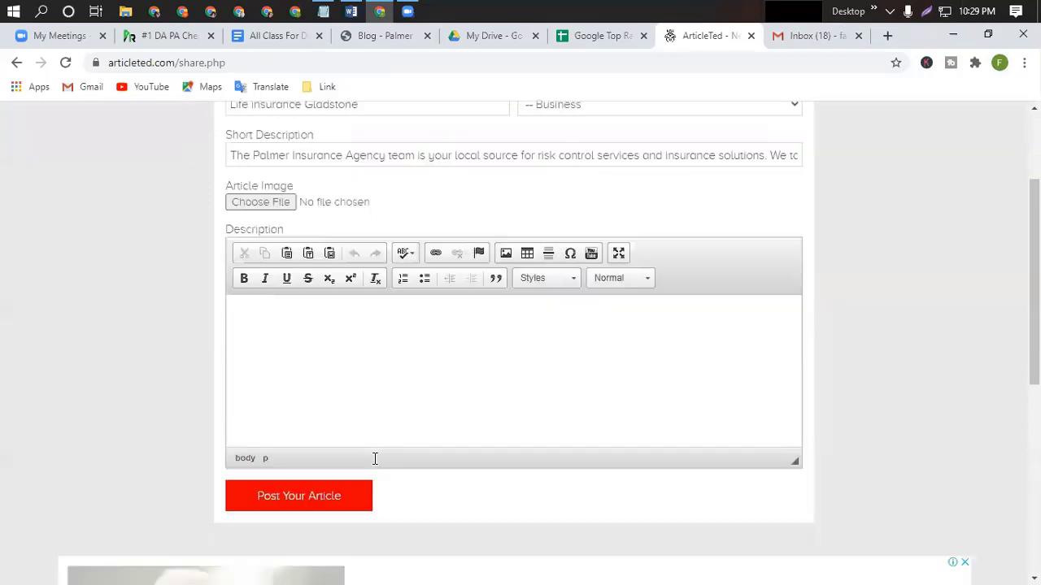
pyautogui.click(351, 13)
pyautogui.scroll(-1, 324, 387)
pyautogui.scroll(-1, 324, 387)
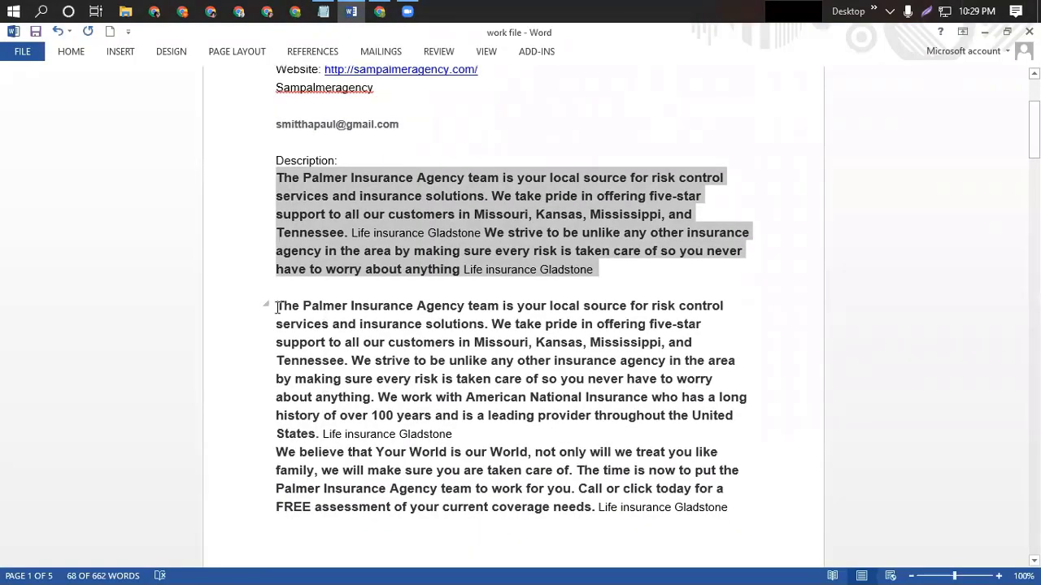
pyautogui.moveTo(295, 379); pyautogui.dragTo(618, 508)
pyautogui.press('Down')
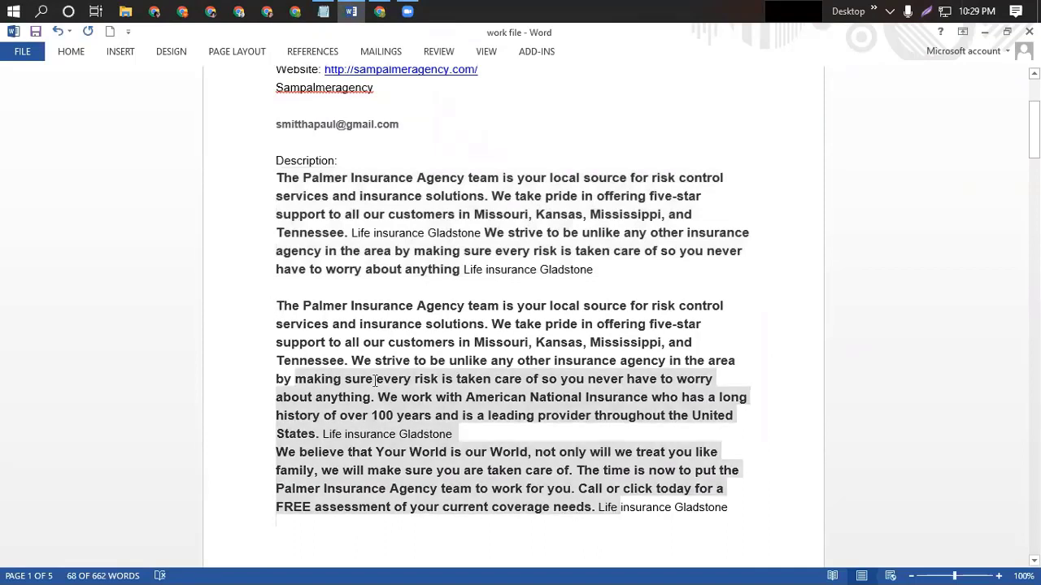
pyautogui.moveTo(277, 303); pyautogui.dragTo(720, 518)
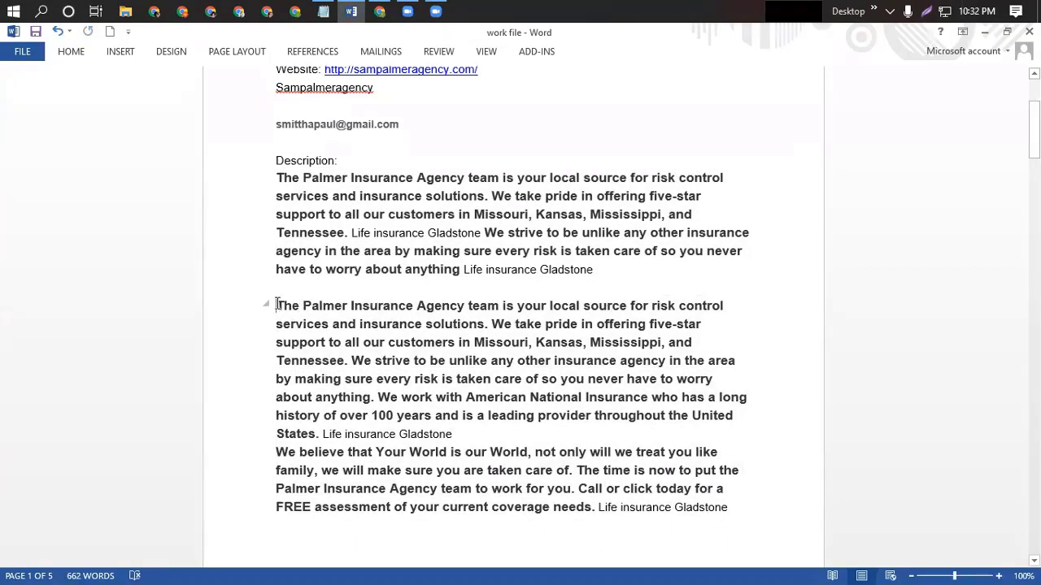
pyautogui.moveTo(277, 305); pyautogui.dragTo(735, 509)
pyautogui.hotkey('ctrl', 'c')
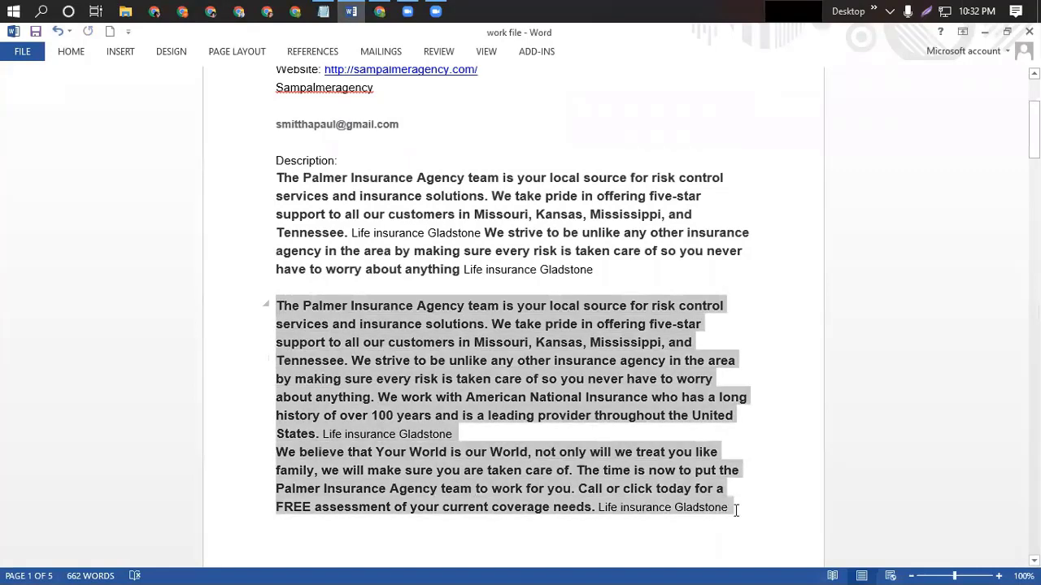
pyautogui.click(351, 11)
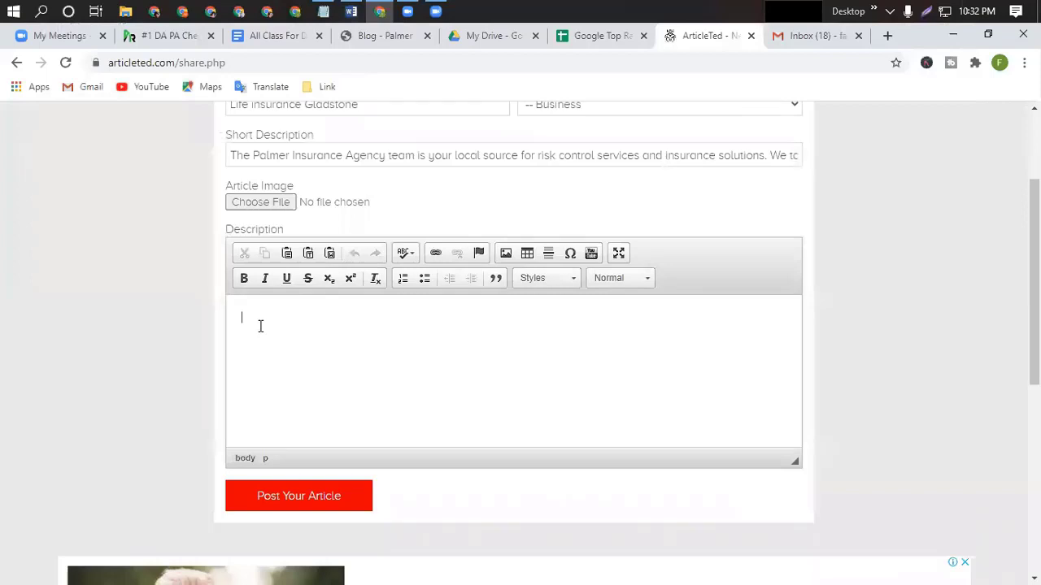
# Paste the two paragraphs into the Description body and select 'The Palmer Insurance Agency'.
pyautogui.hotkey('ctrl', 'v')
pyautogui.scroll(3, 467, 364)
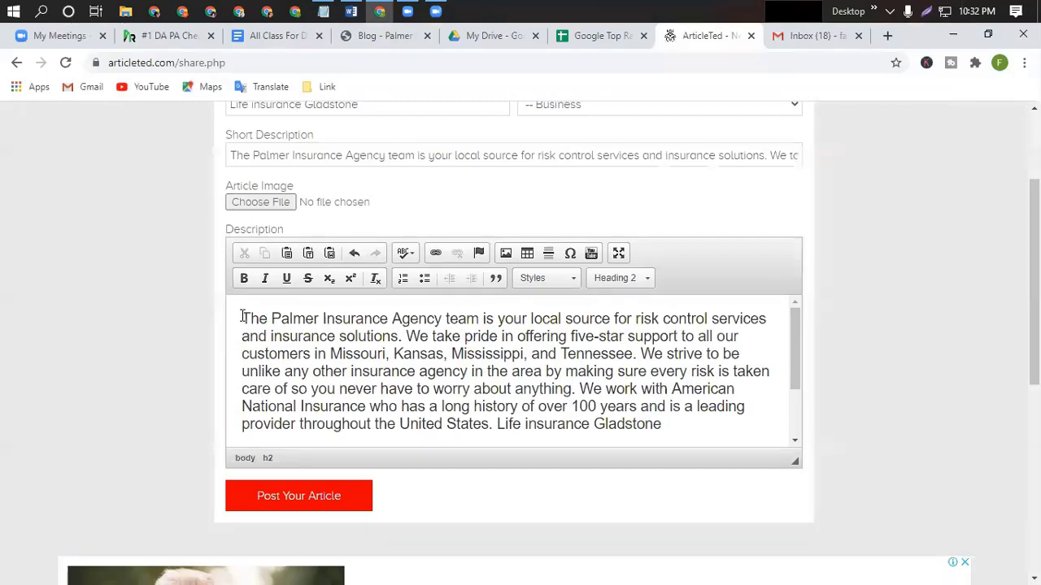
pyautogui.moveTo(242, 316); pyautogui.dragTo(425, 316)
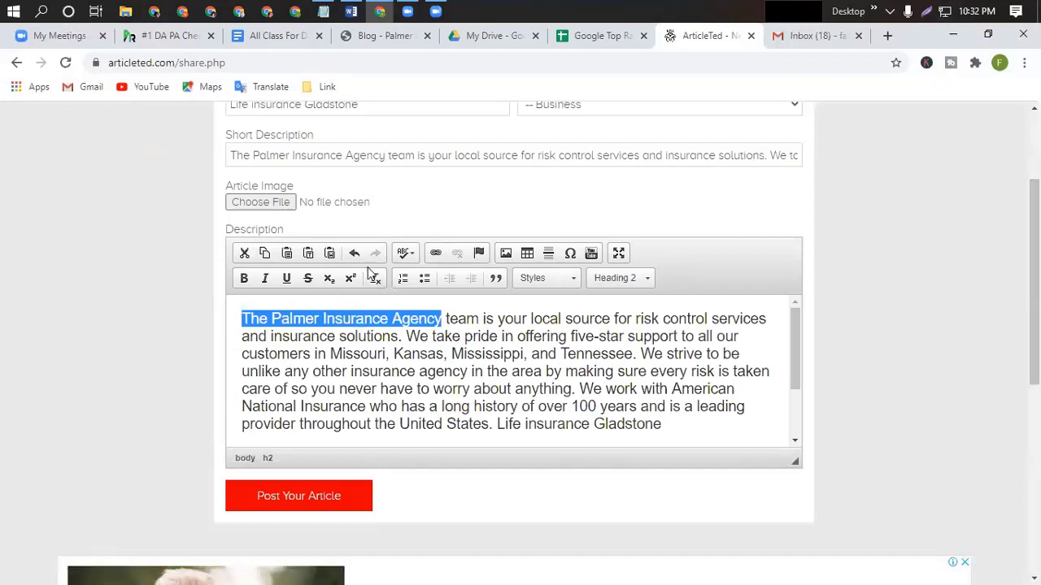
# Link 'The Palmer Insurance Agency' to sampalmeragency.com/, copying the address from Word.
pyautogui.click(438, 254)
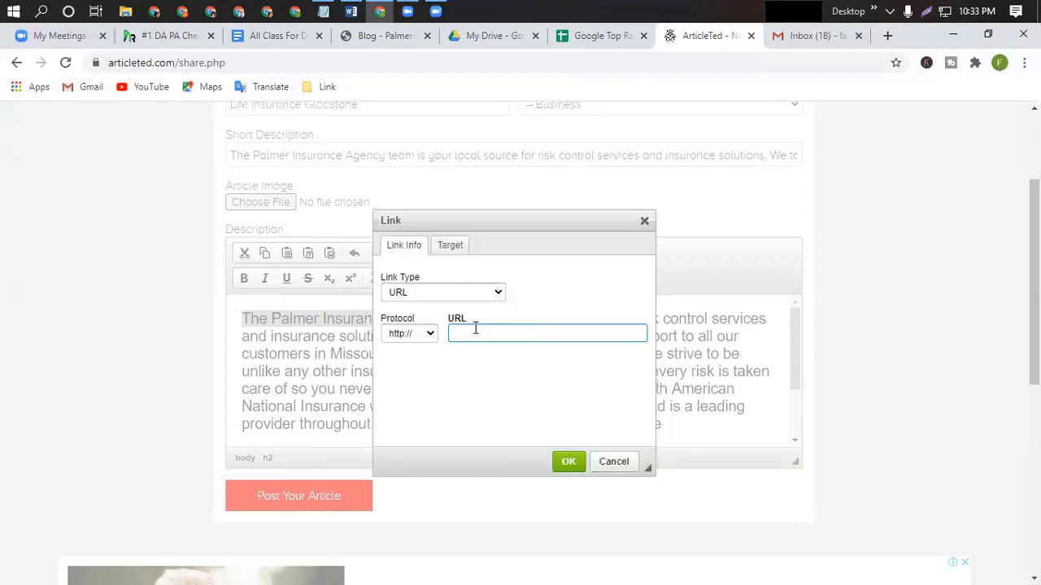
pyautogui.click(350, 12)
pyautogui.scroll(1, 398, 102)
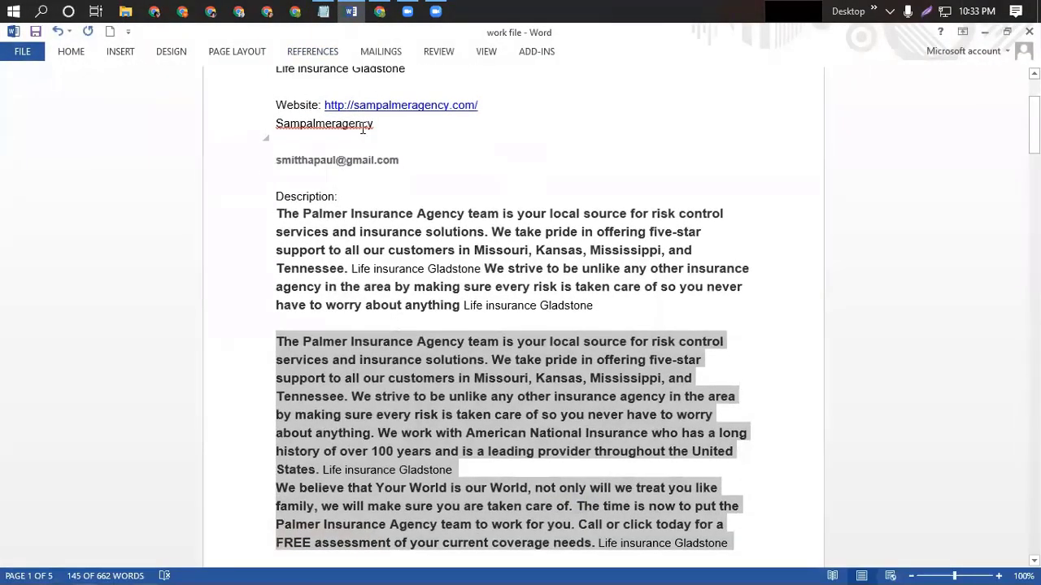
pyautogui.moveTo(350, 106); pyautogui.dragTo(483, 110)
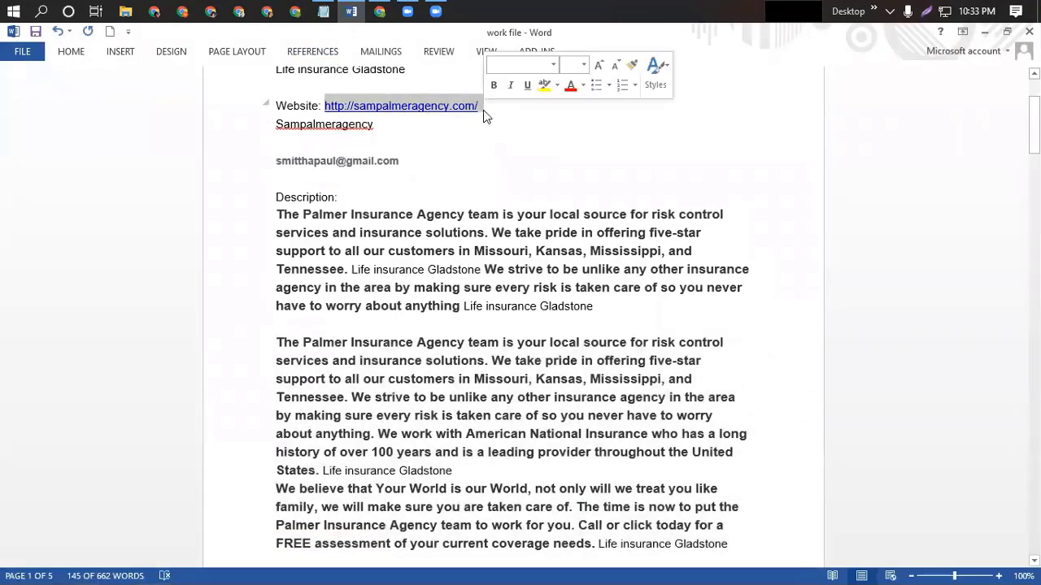
pyautogui.click(346, 12)
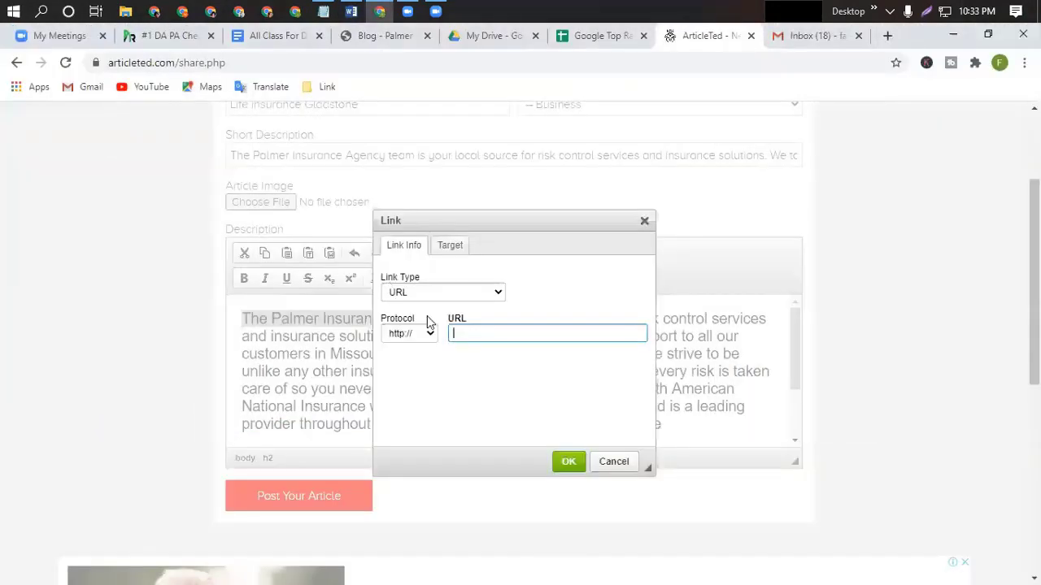
pyautogui.write('sampalmeragency.com/')
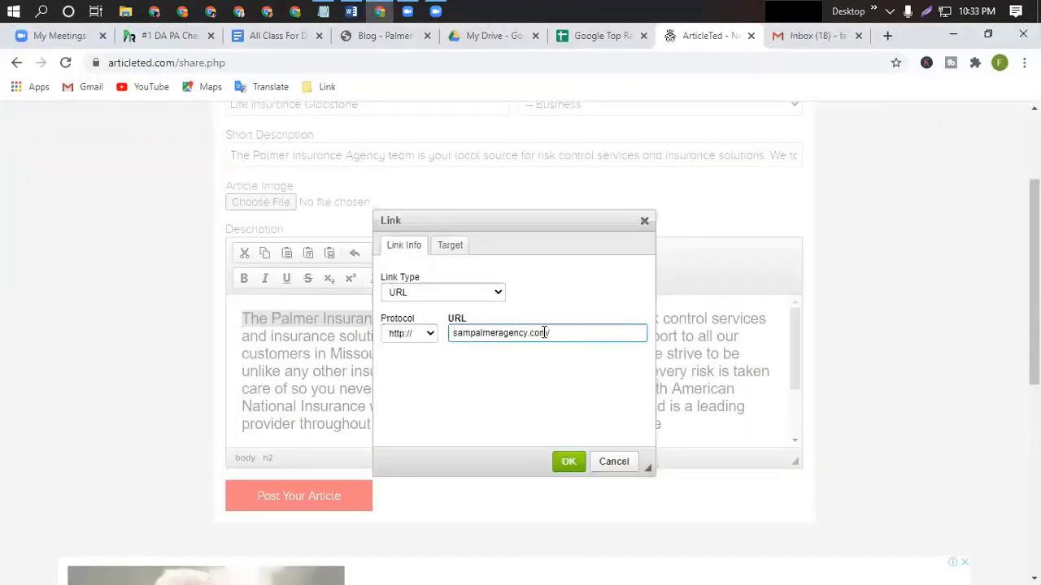
pyautogui.click(568, 461)
pyautogui.click(760, 350)
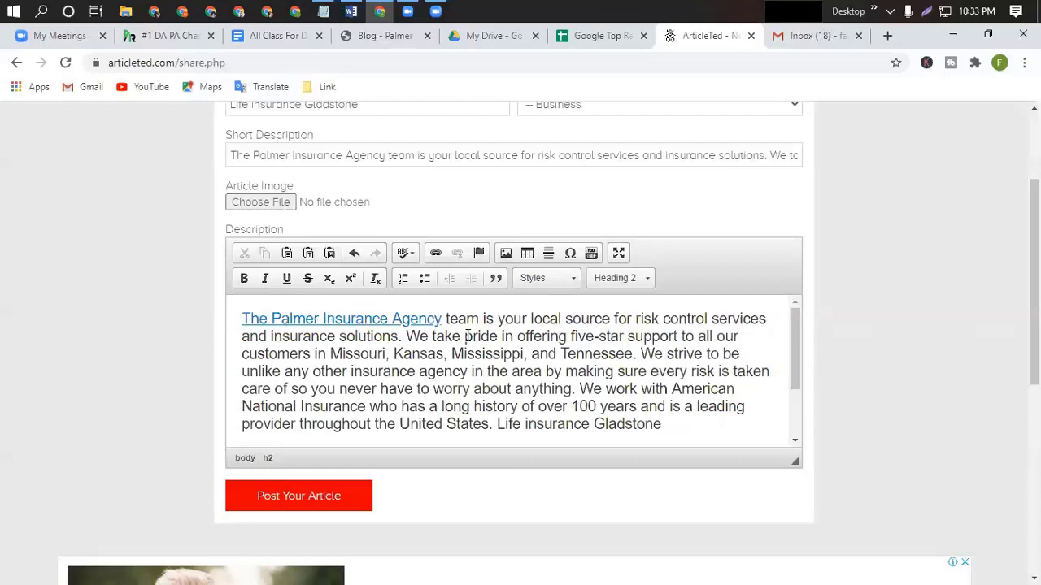
# Link the word FREE in the second paragraph to sampalmeragency.com/.
pyautogui.scroll(-1, 565, 388)
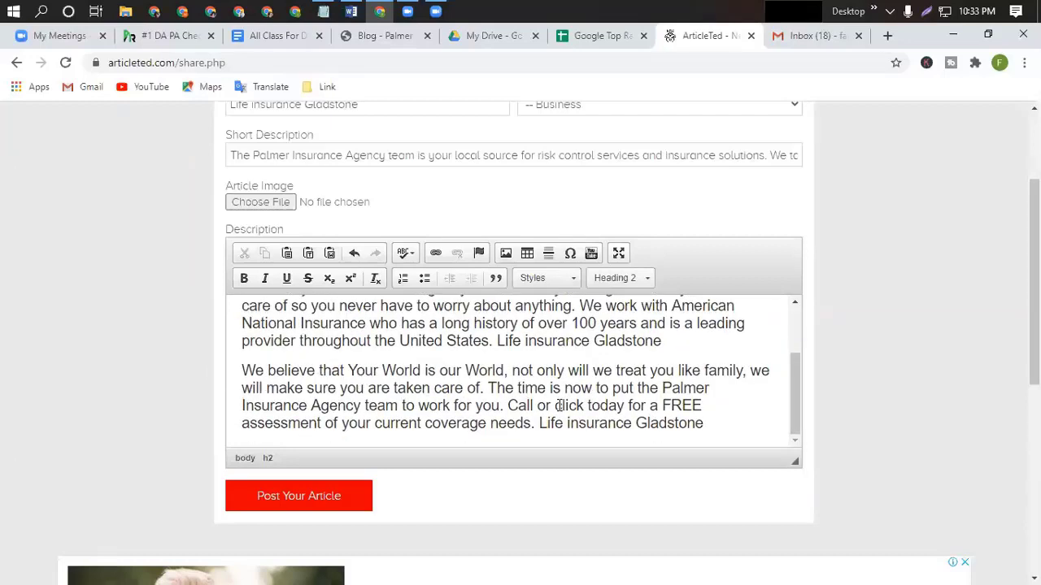
pyautogui.click(556, 405)
pyautogui.keyDown('shift'); pyautogui.click(585, 407); pyautogui.keyUp('shift')
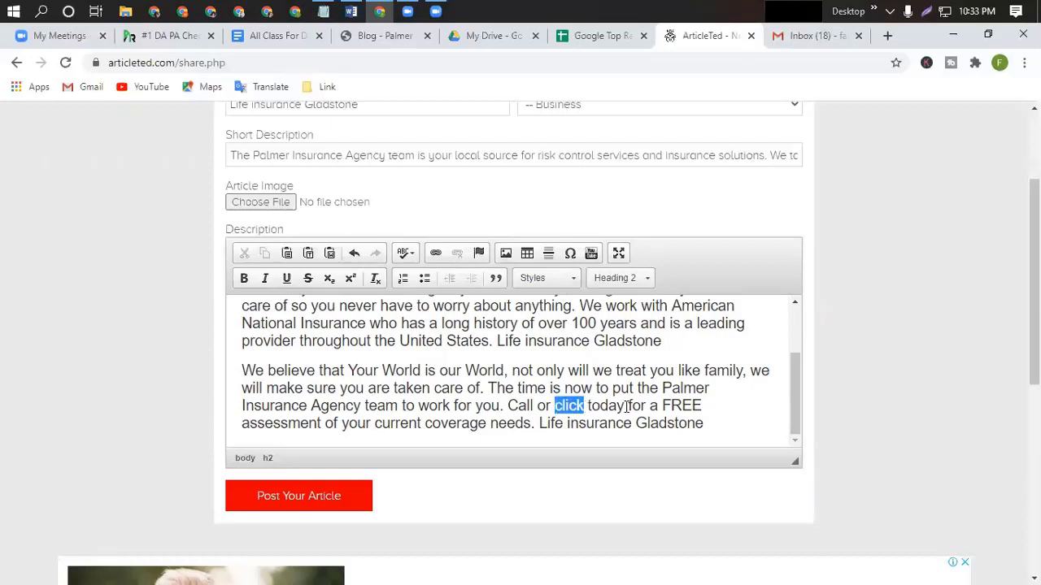
pyautogui.keyDown('shift'); pyautogui.click(625, 406); pyautogui.keyUp('shift')
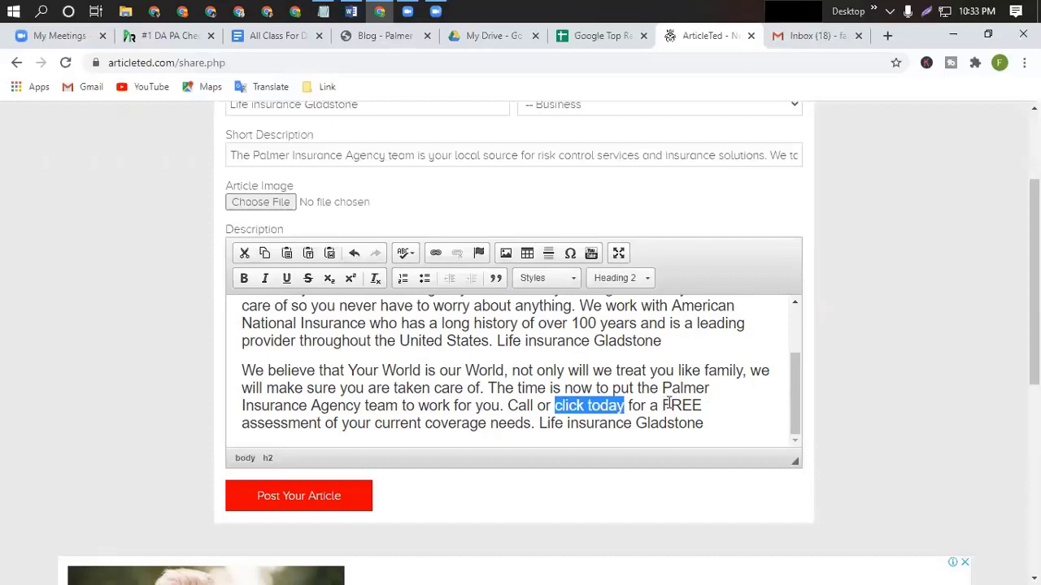
pyautogui.doubleClick(680, 405)
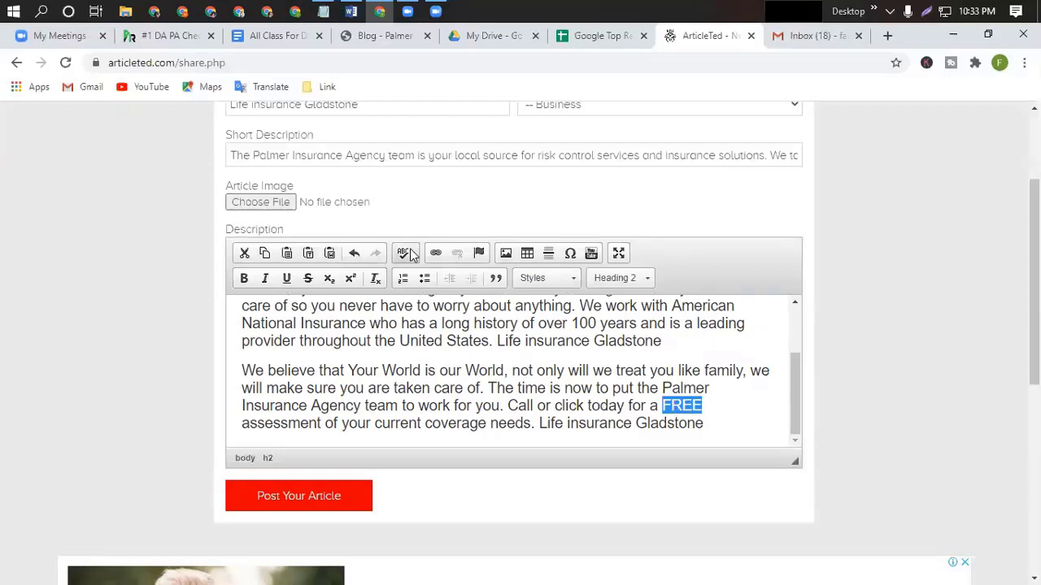
pyautogui.click(434, 254)
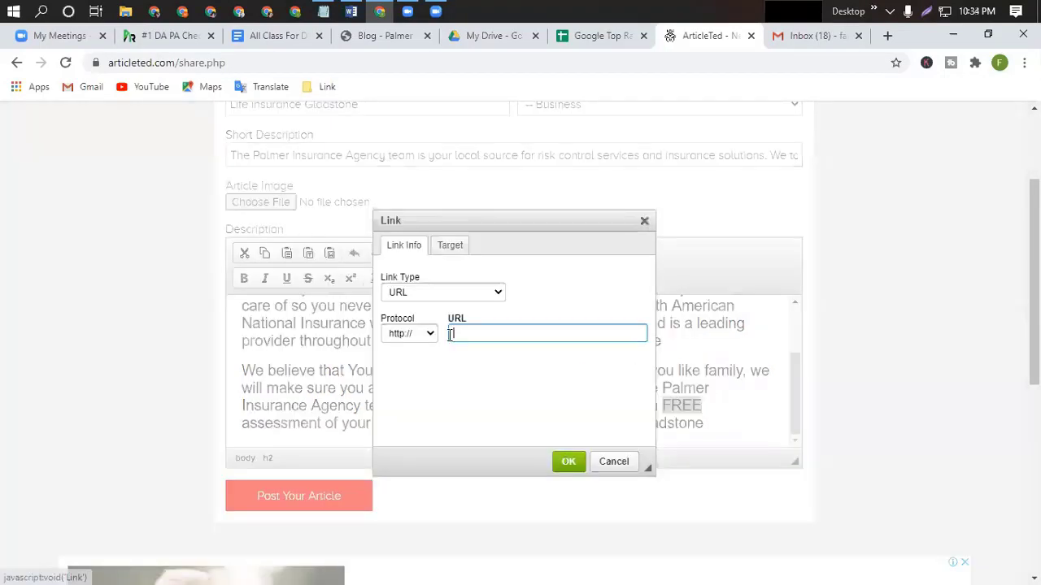
pyautogui.write('sampalmeragency.com/')
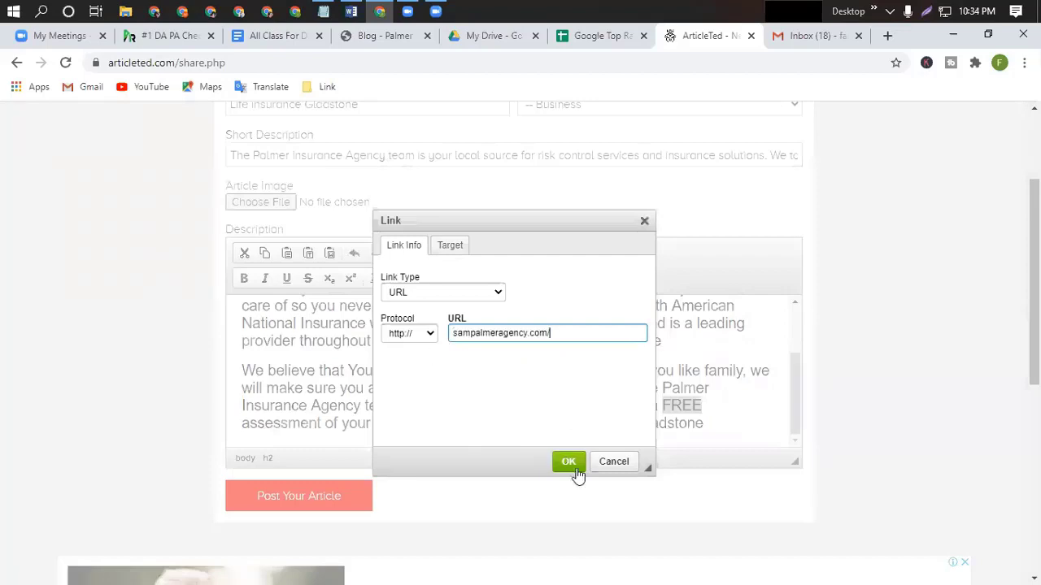
pyautogui.press('Return')
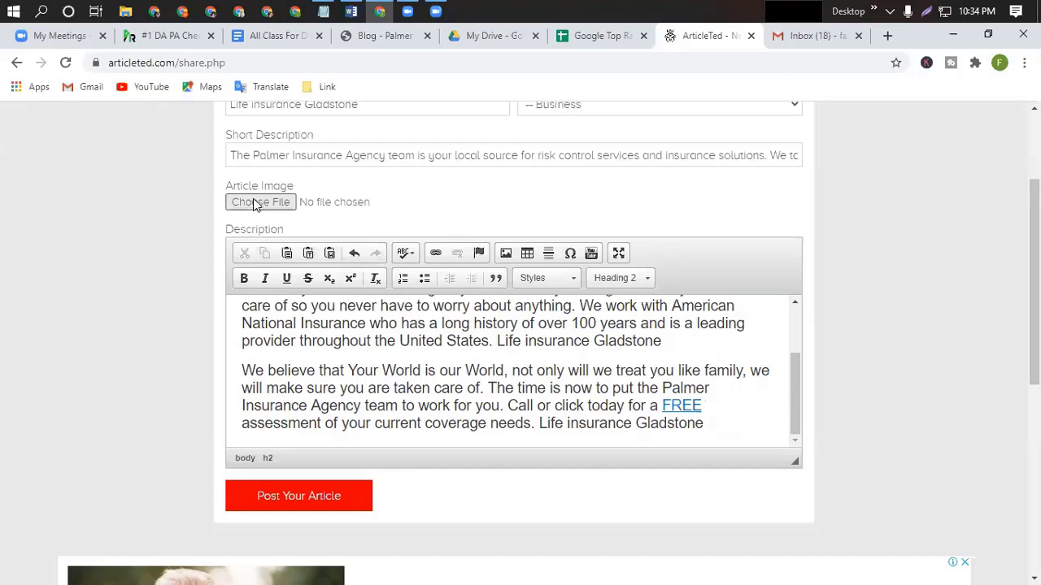
# Attach google top ranking.png from Downloads as the Article Image.
pyautogui.scroll(1, 258, 220)
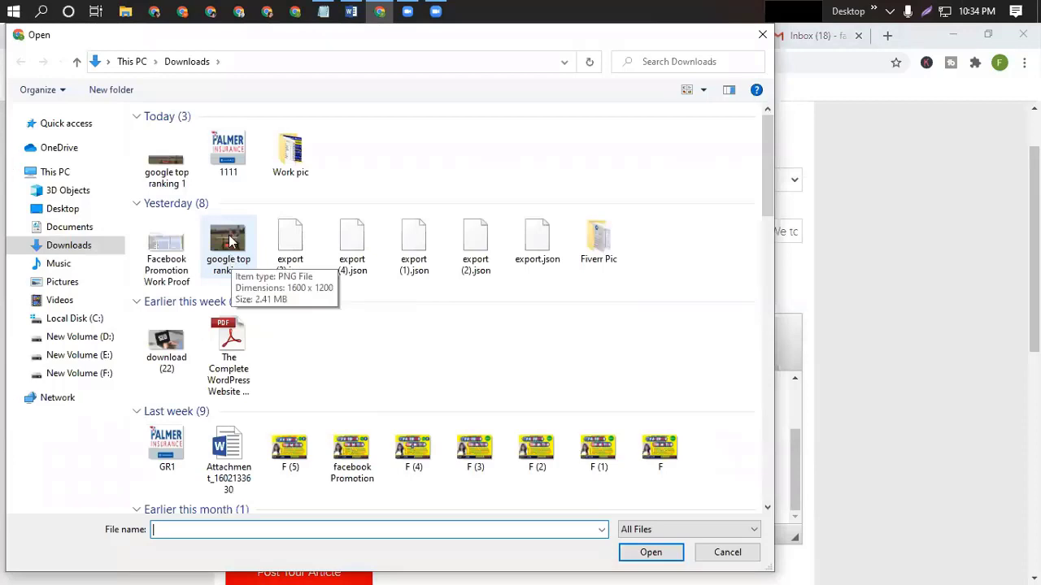
pyautogui.click(228, 239)
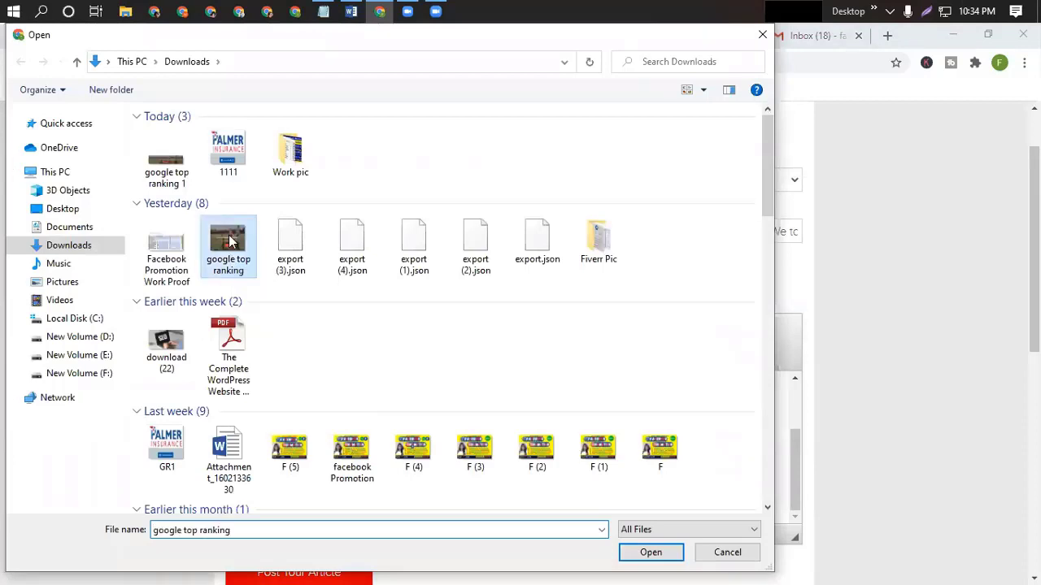
pyautogui.click(658, 553)
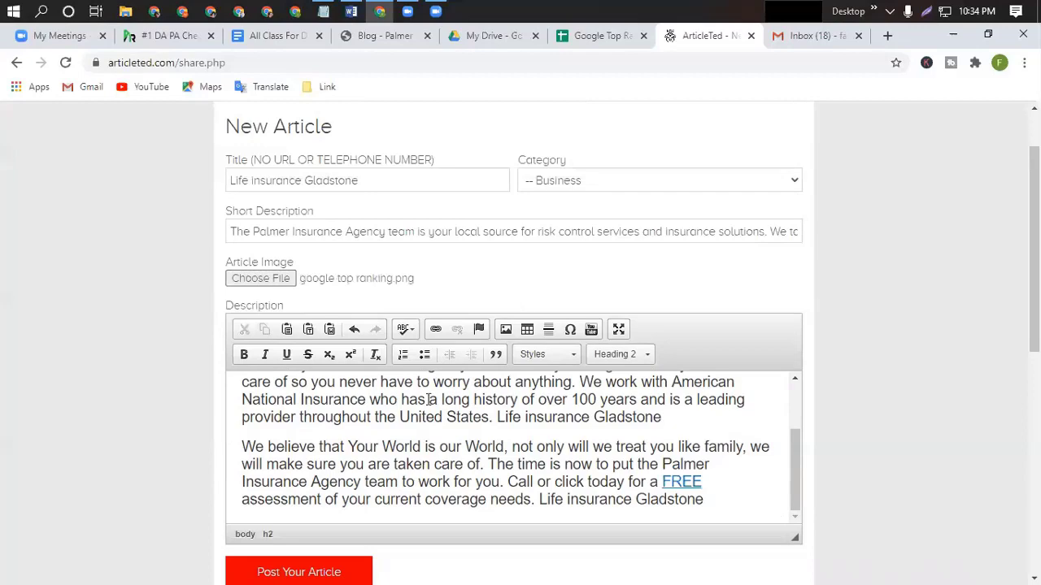
# Attempt to post the article and scroll through the form to review it.
pyautogui.hotkey('ctrl', 'Home')
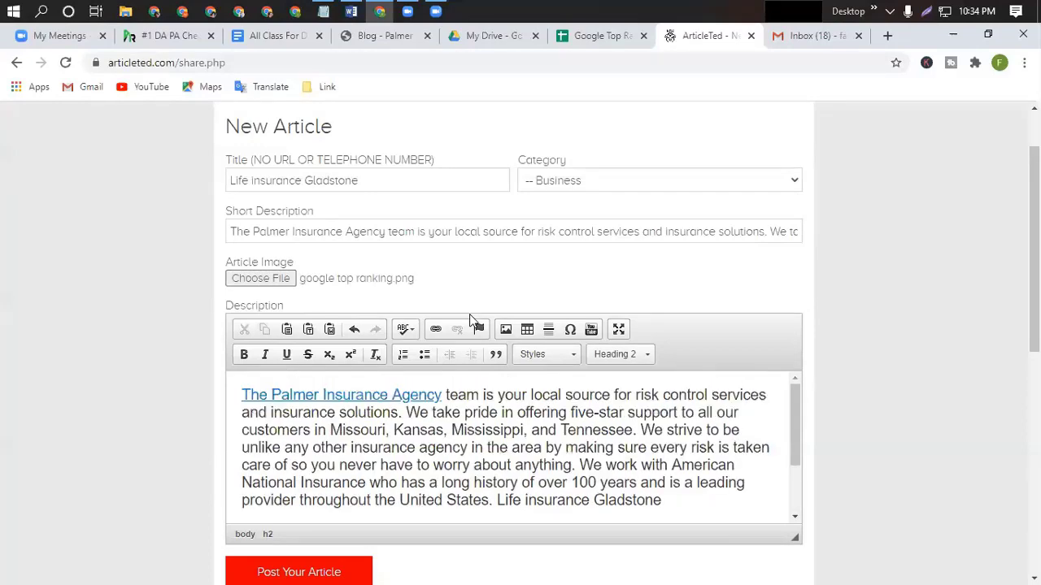
pyautogui.scroll(-5, 316, 341)
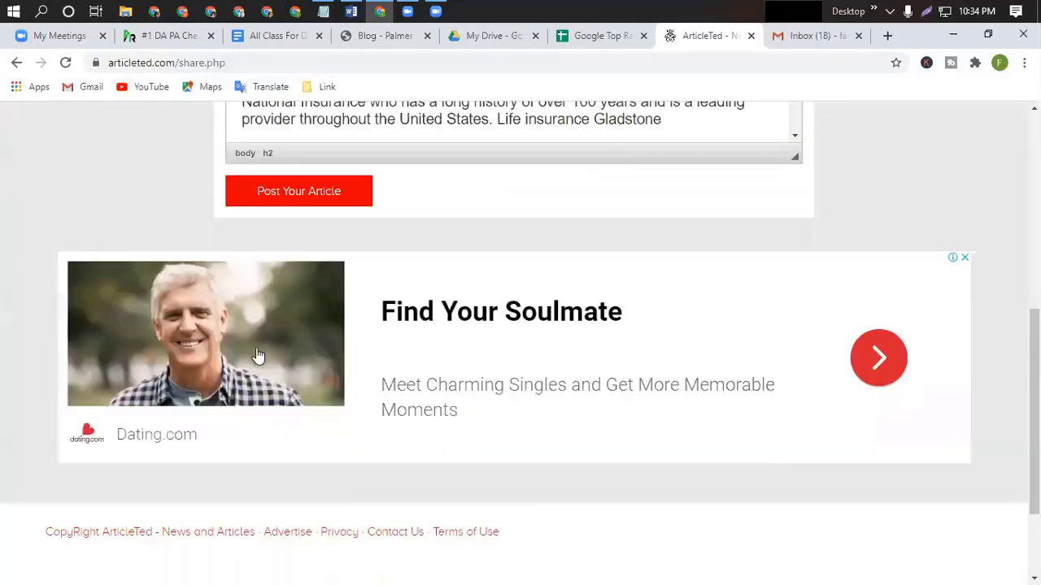
pyautogui.scroll(2, 266, 355)
pyautogui.click(320, 351)
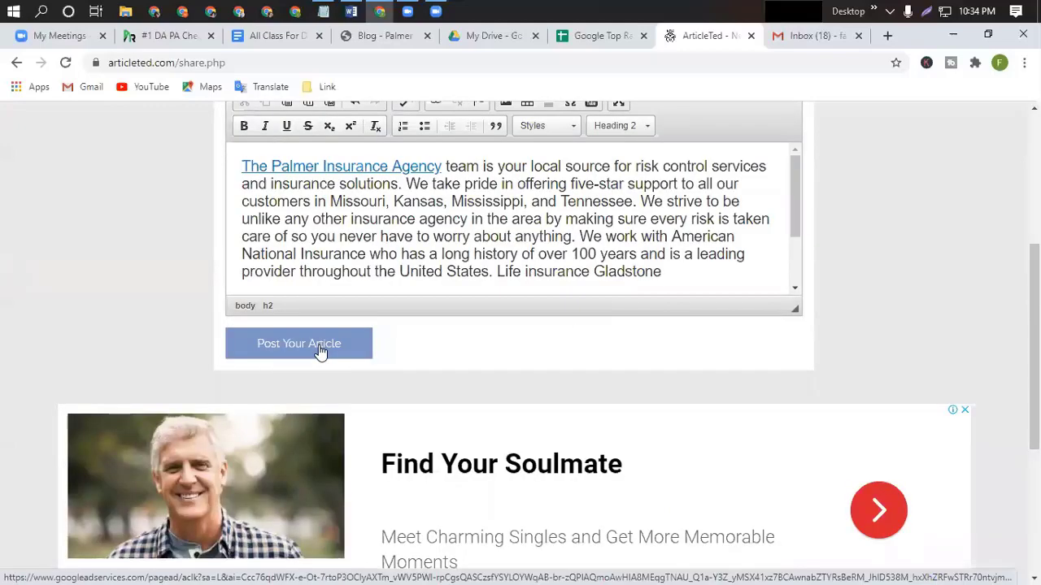
pyautogui.scroll(3, 411, 343)
pyautogui.scroll(1, 591, 253)
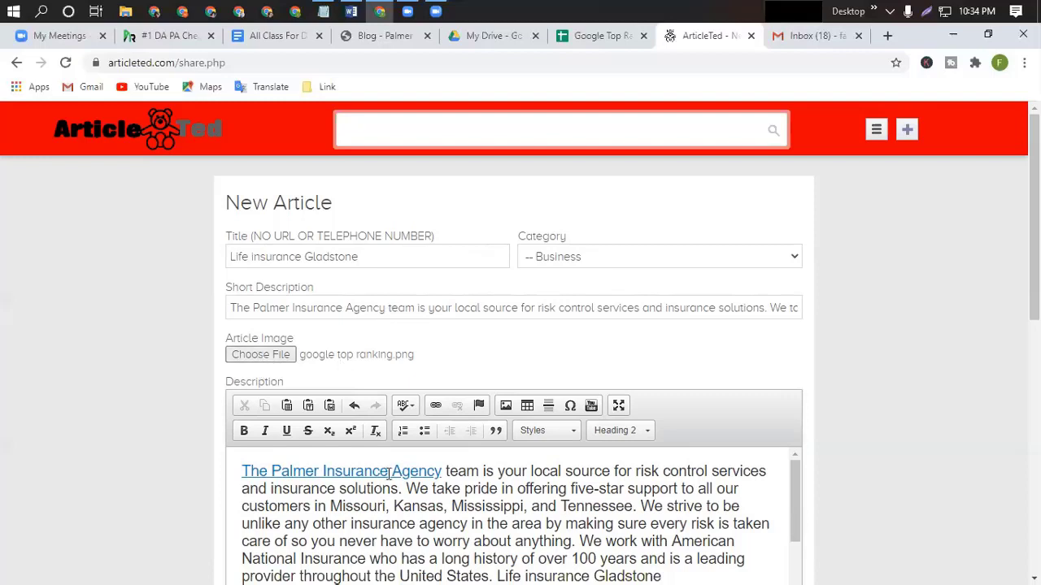
pyautogui.scroll(-1, 657, 524)
pyautogui.scroll(2, 436, 505)
pyautogui.scroll(-2, 755, 332)
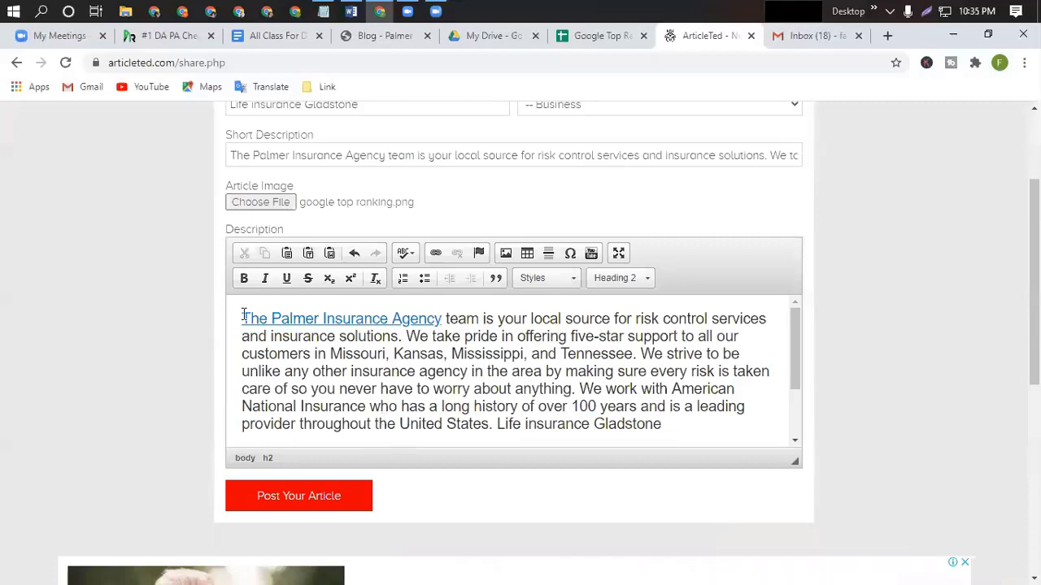
# Make the entire Description body text bold and italic.
pyautogui.moveTo(242, 316); pyautogui.dragTo(711, 465)
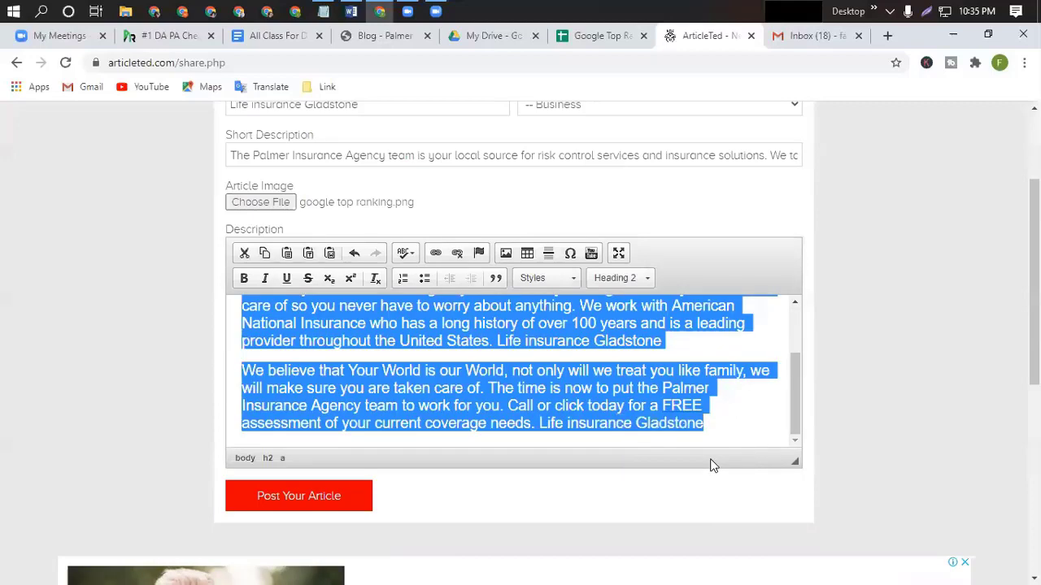
pyautogui.click(244, 278)
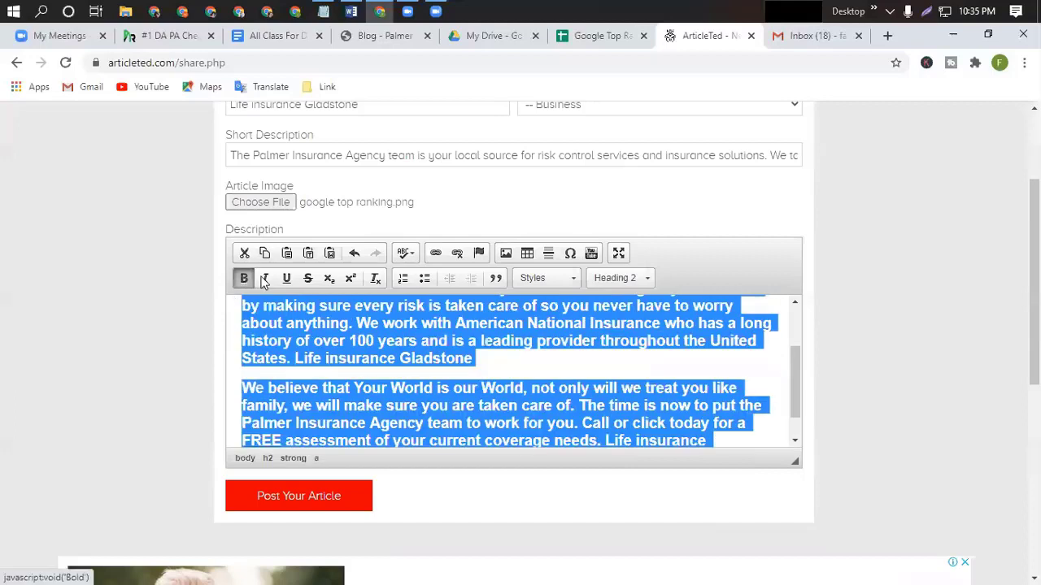
pyautogui.click(265, 278)
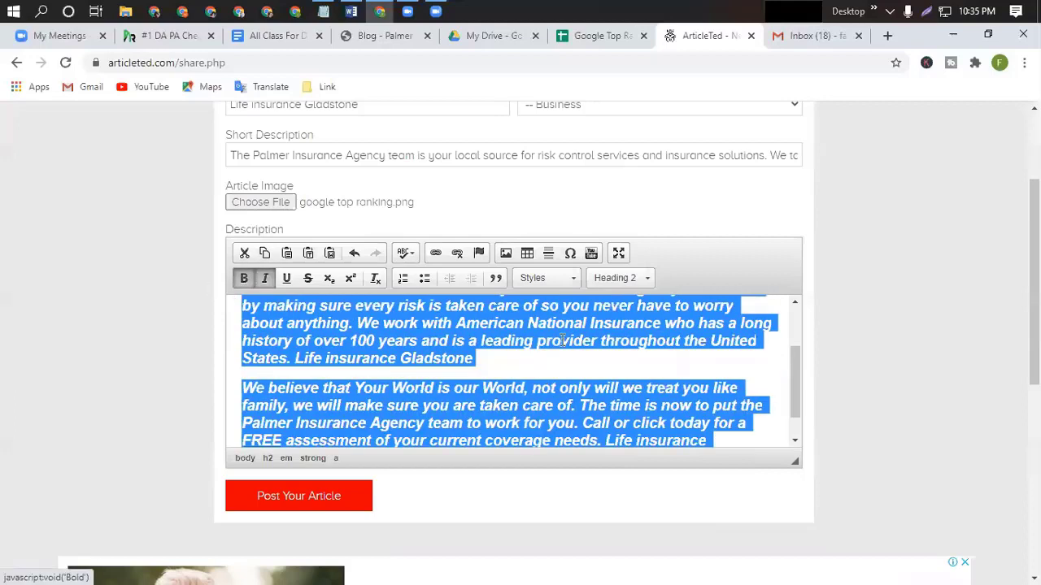
pyautogui.click(506, 387)
pyautogui.scroll(1, 429, 401)
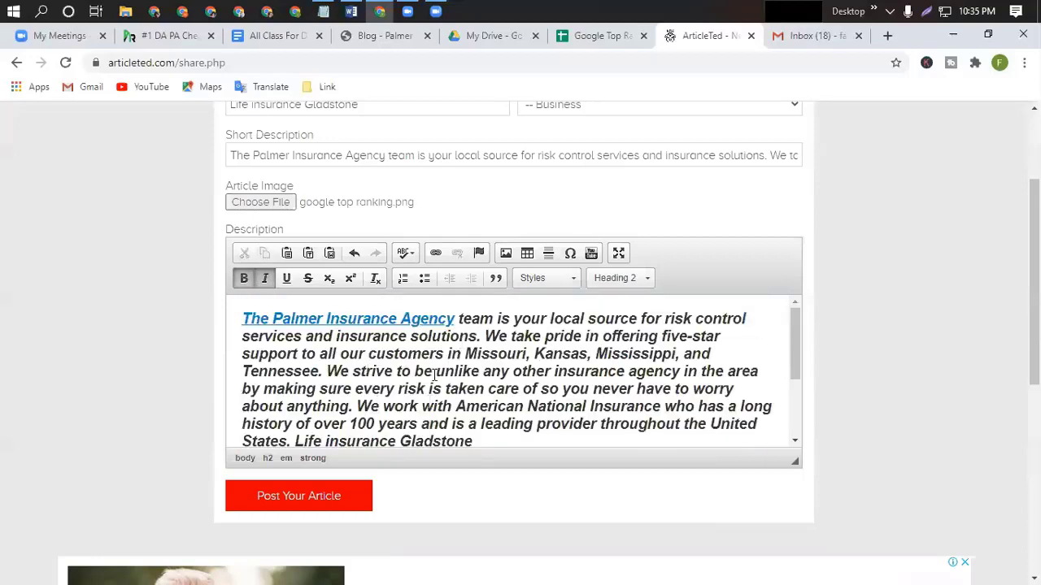
pyautogui.scroll(-3, 351, 384)
pyautogui.scroll(1, 350, 384)
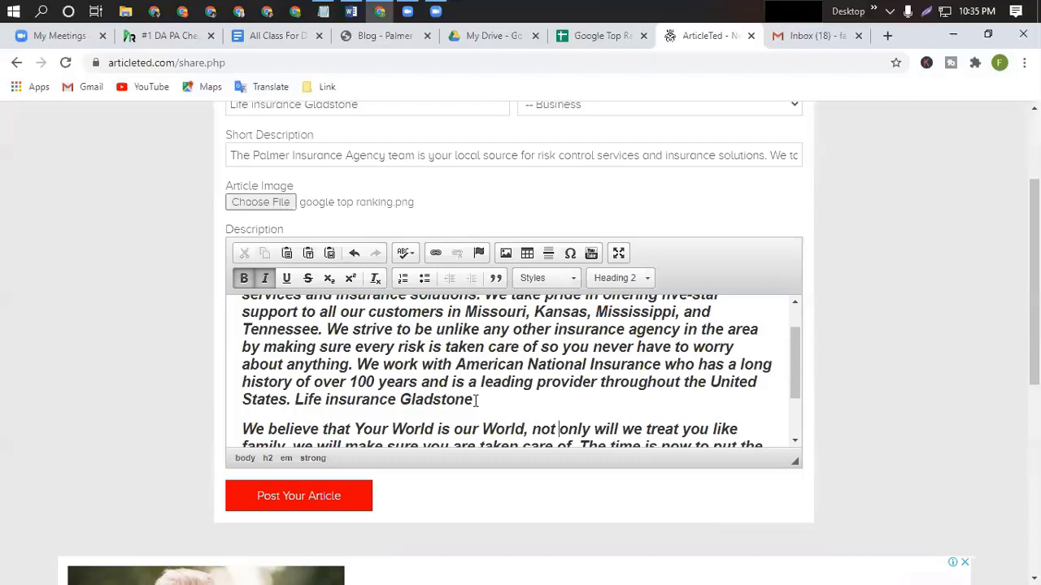
pyautogui.scroll(1, 477, 400)
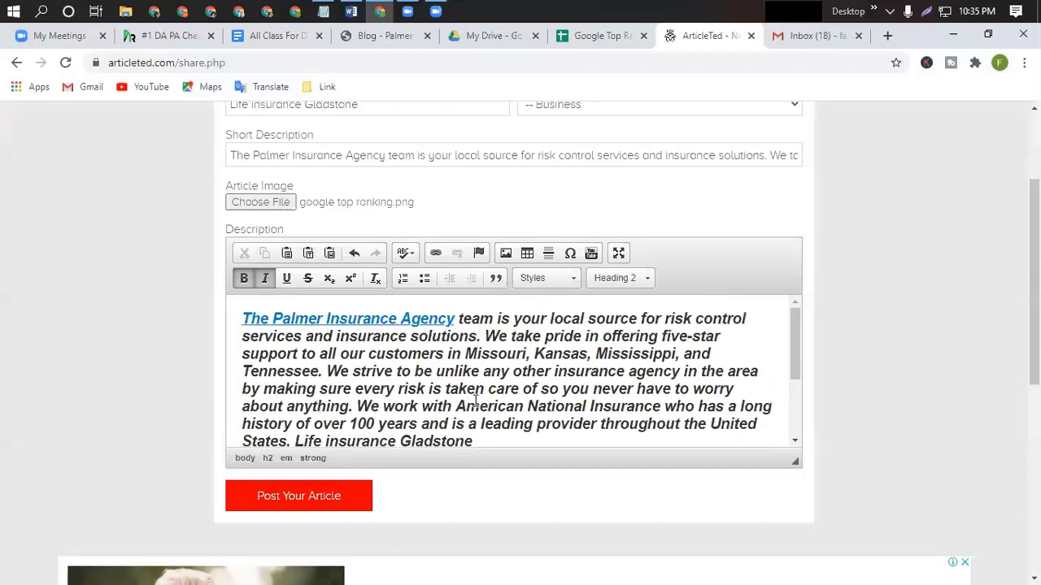
pyautogui.scroll(-3, 477, 400)
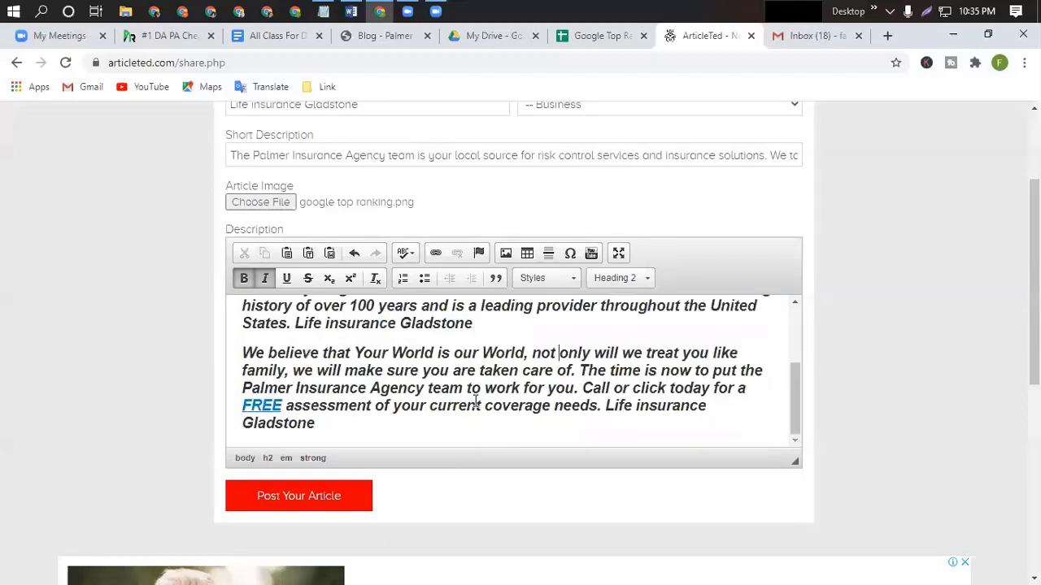
# Add an empty paragraph after the first paragraph and bring up Image Properties.
pyautogui.click(476, 325)
pyautogui.scroll(-2, 482, 222)
pyautogui.scroll(2, 486, 230)
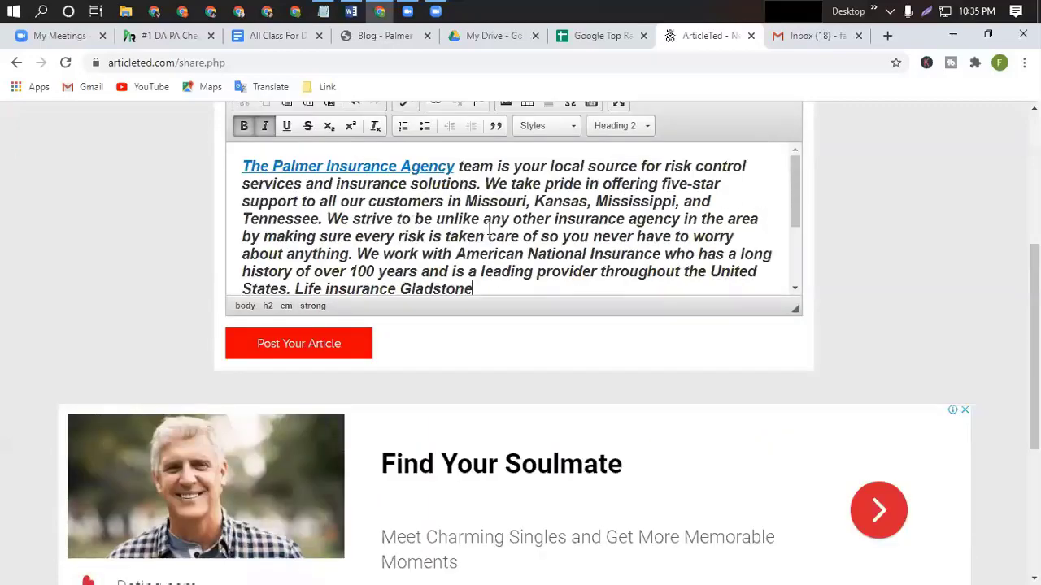
pyautogui.scroll(-1, 489, 229)
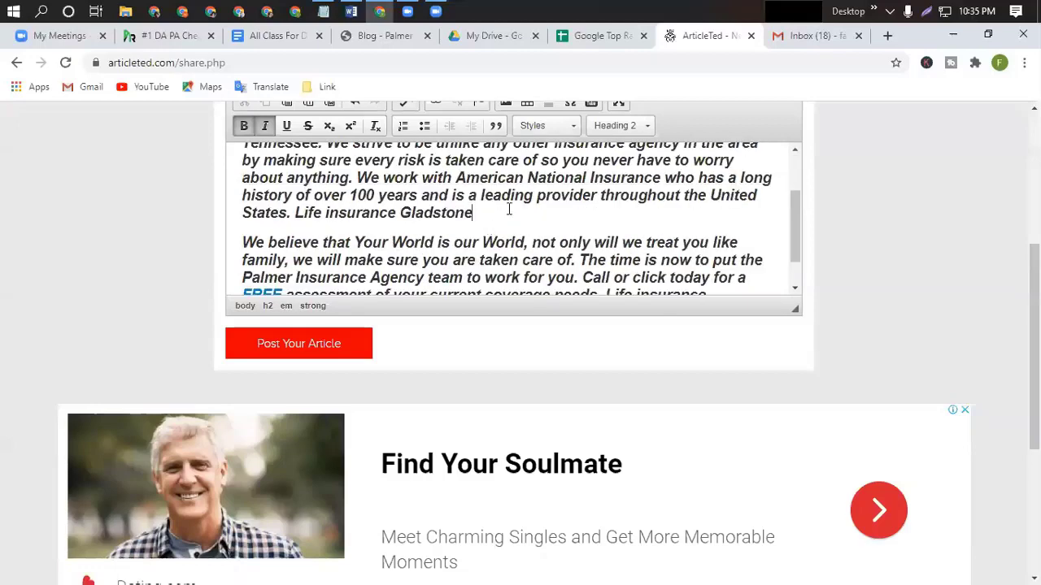
pyautogui.scroll(2, 913, 294)
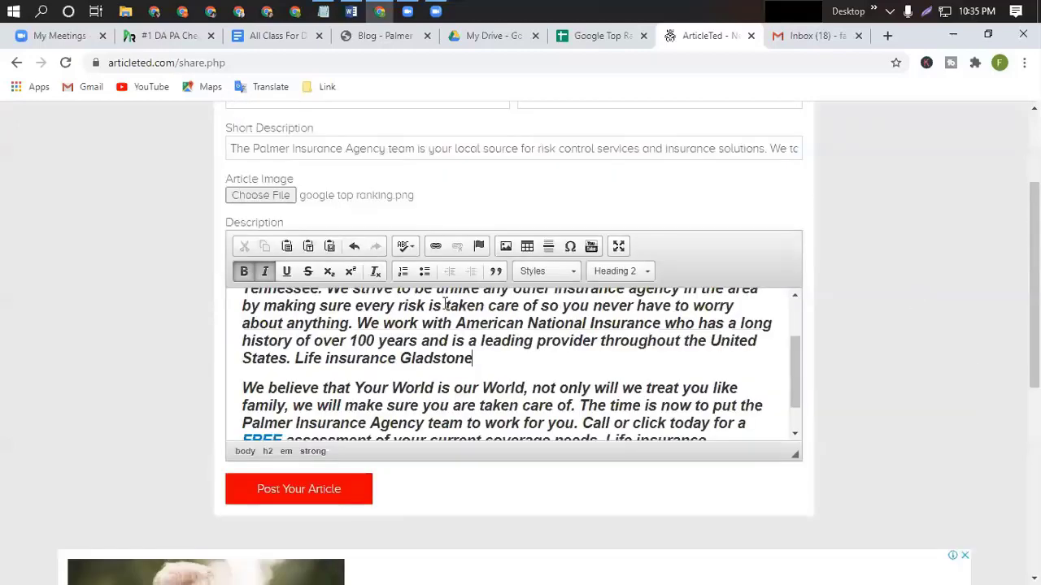
pyautogui.scroll(-1, 256, 304)
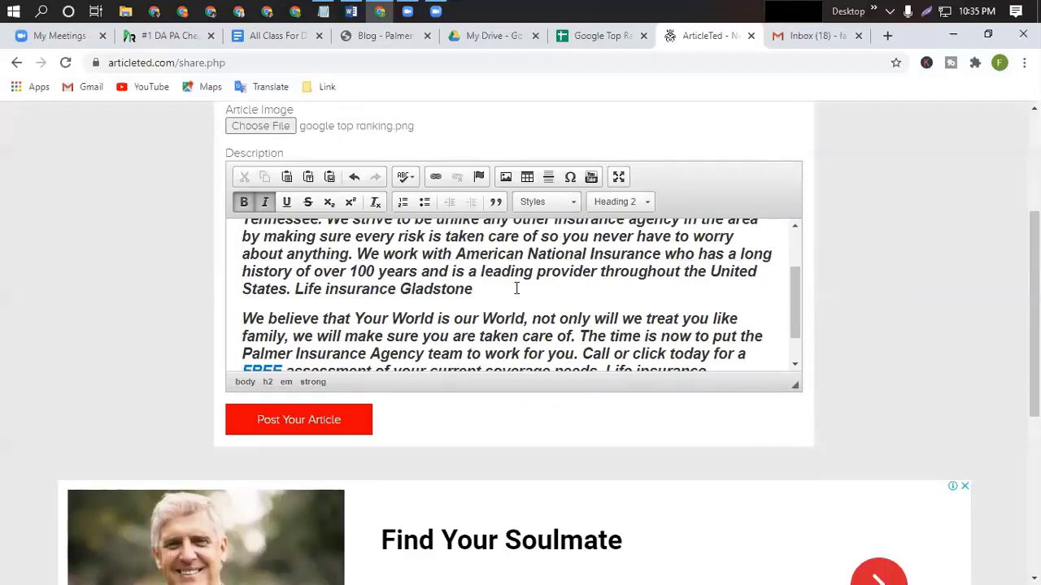
pyautogui.press('Return')
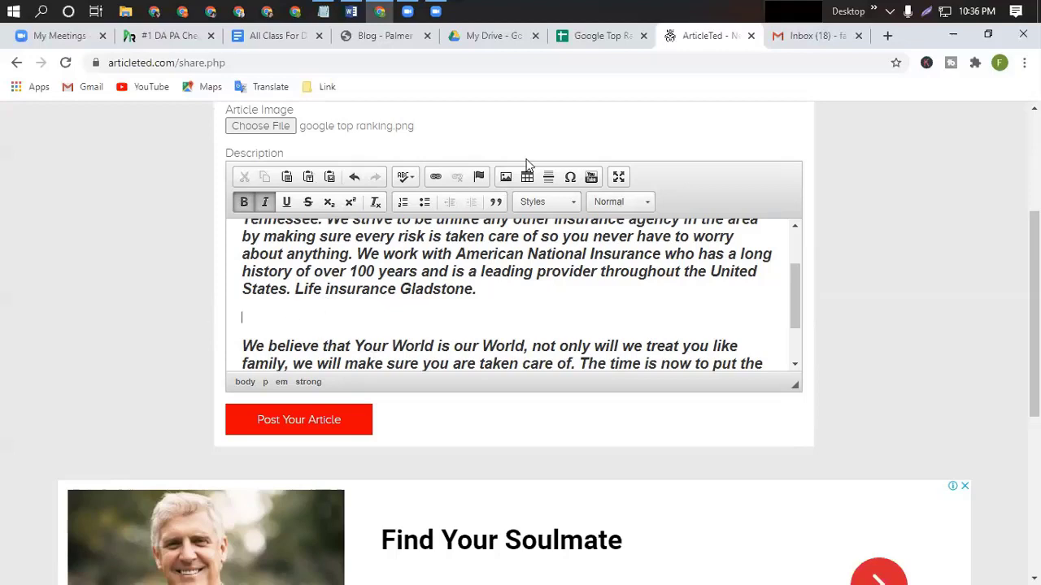
pyautogui.click(505, 178)
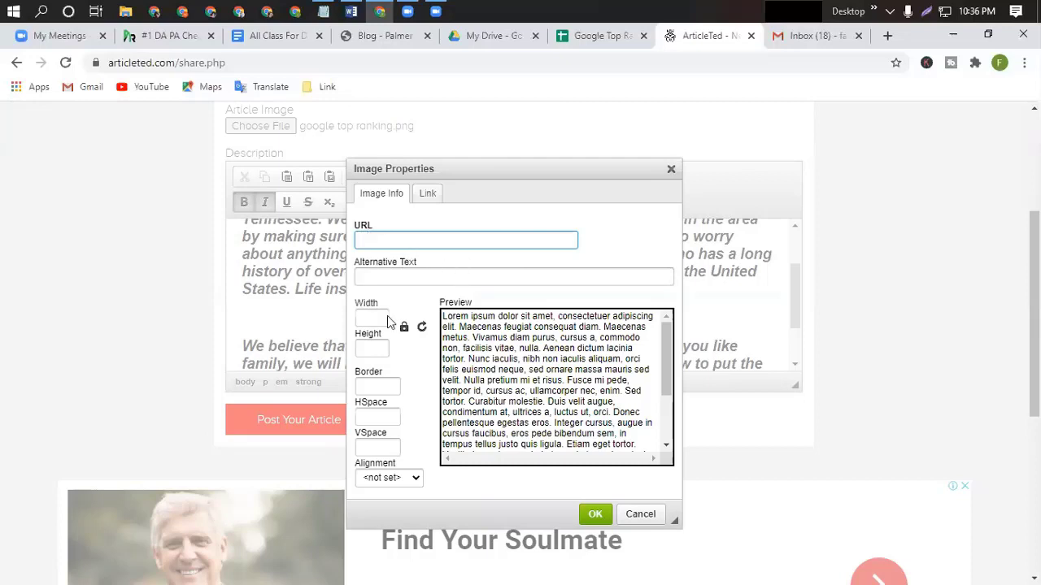
# Review the image's link and basic settings, then drop the image after the missing source URL warning.
pyautogui.click(428, 196)
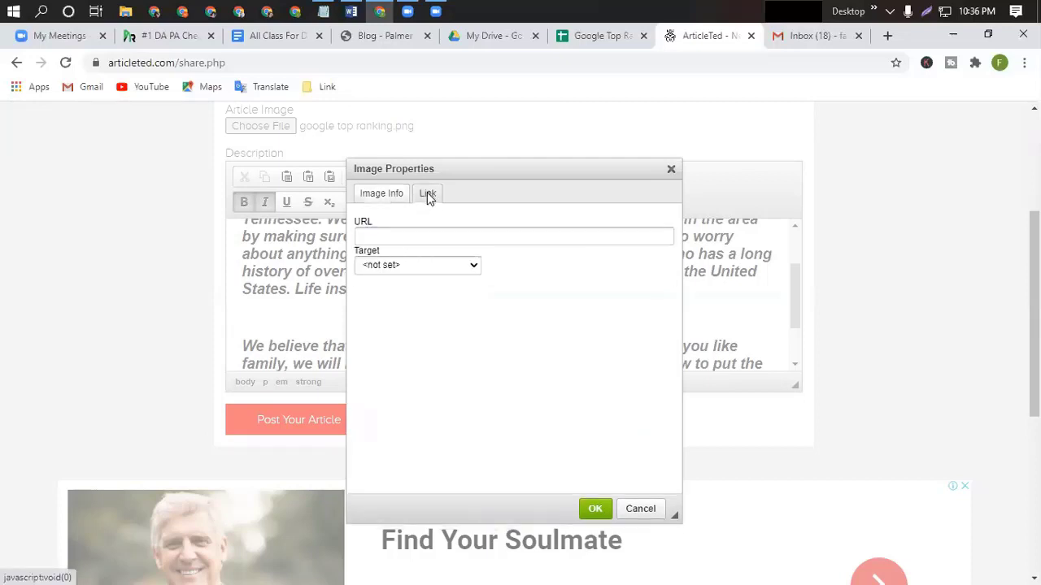
pyautogui.click(395, 194)
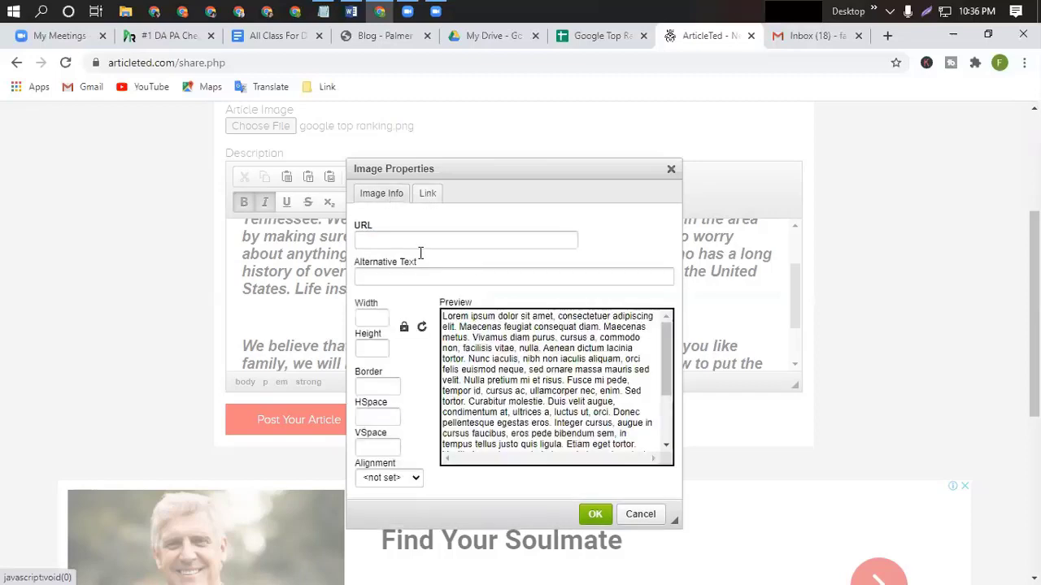
pyautogui.scroll(-3, 391, 393)
pyautogui.scroll(4, 391, 392)
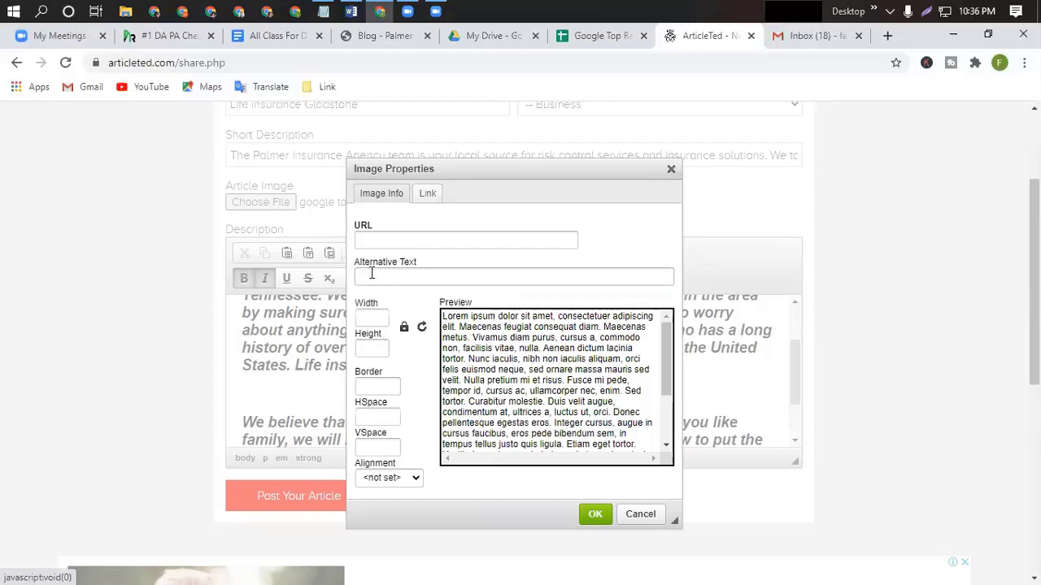
pyautogui.scroll(-1, 367, 403)
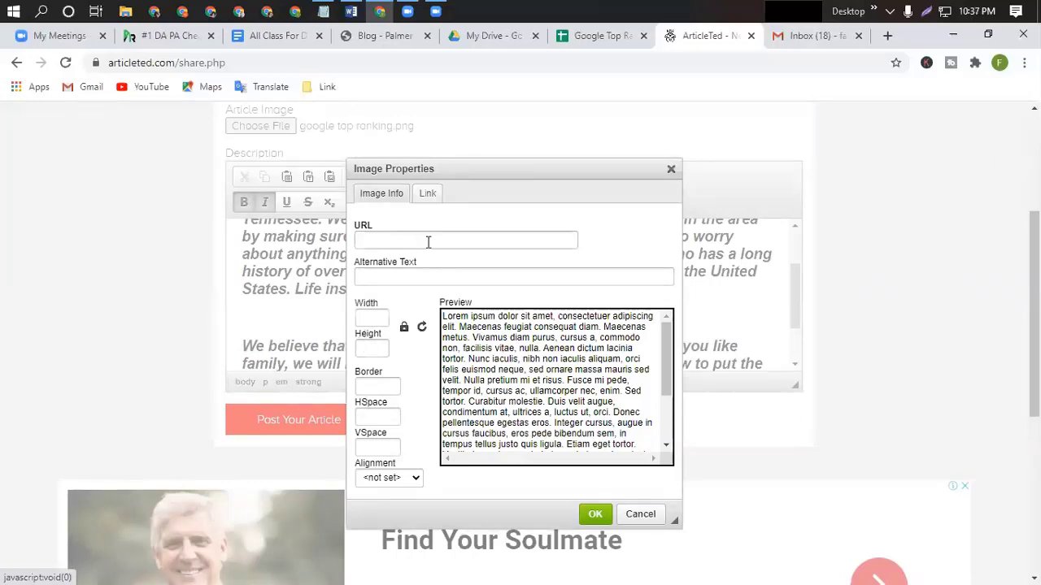
pyautogui.click(596, 515)
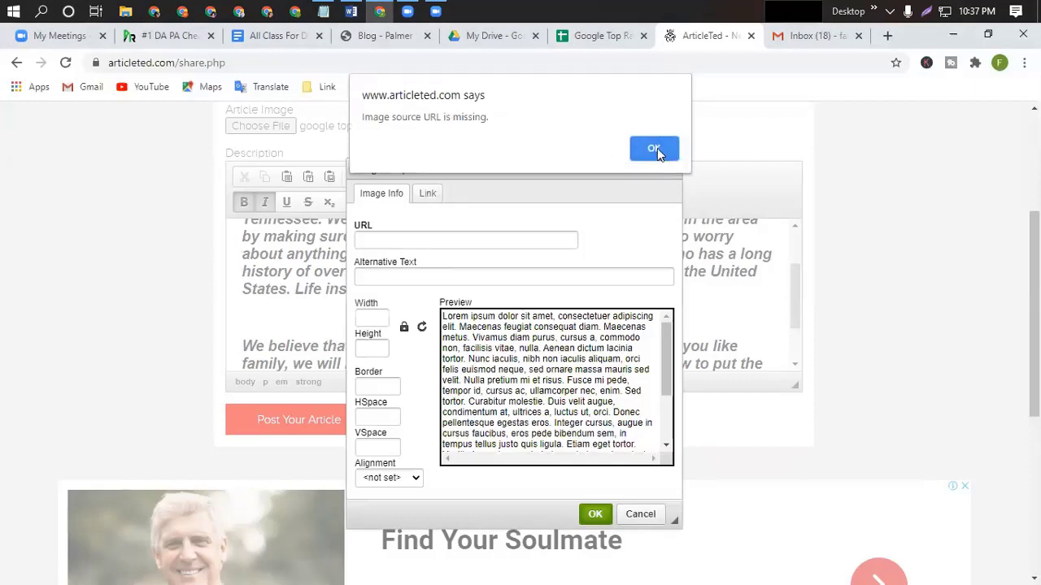
pyautogui.click(657, 148)
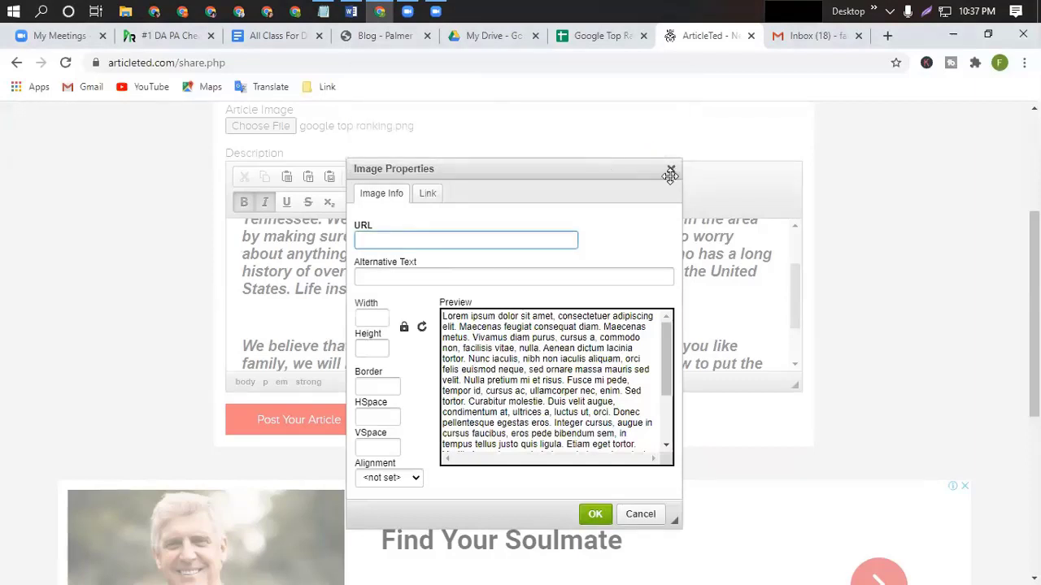
pyautogui.click(671, 168)
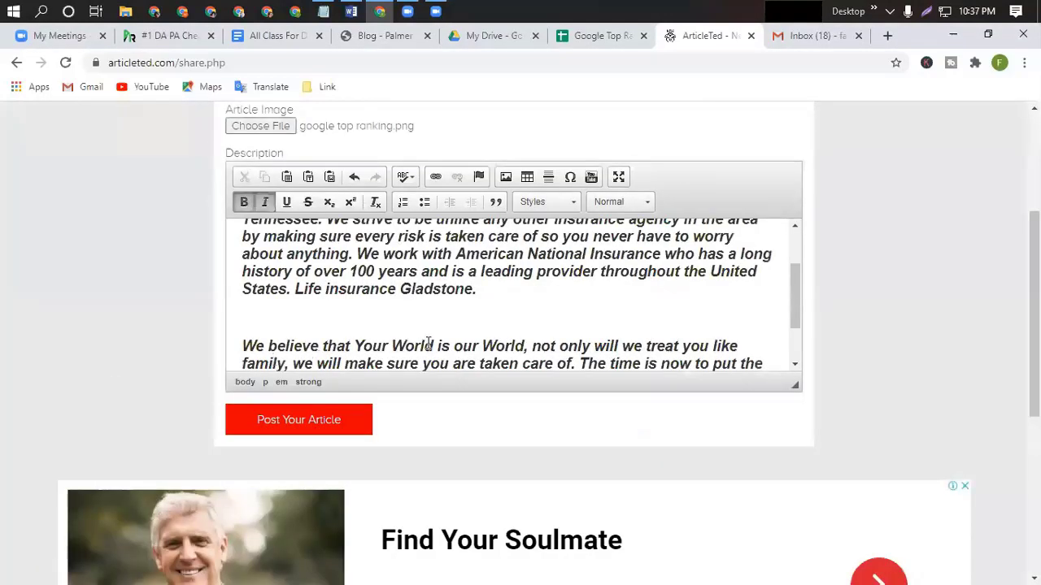
# Delete the blank line after 'Gladstone.' so the two bold italic paragraphs sit together.
pyautogui.press('BackSpace')
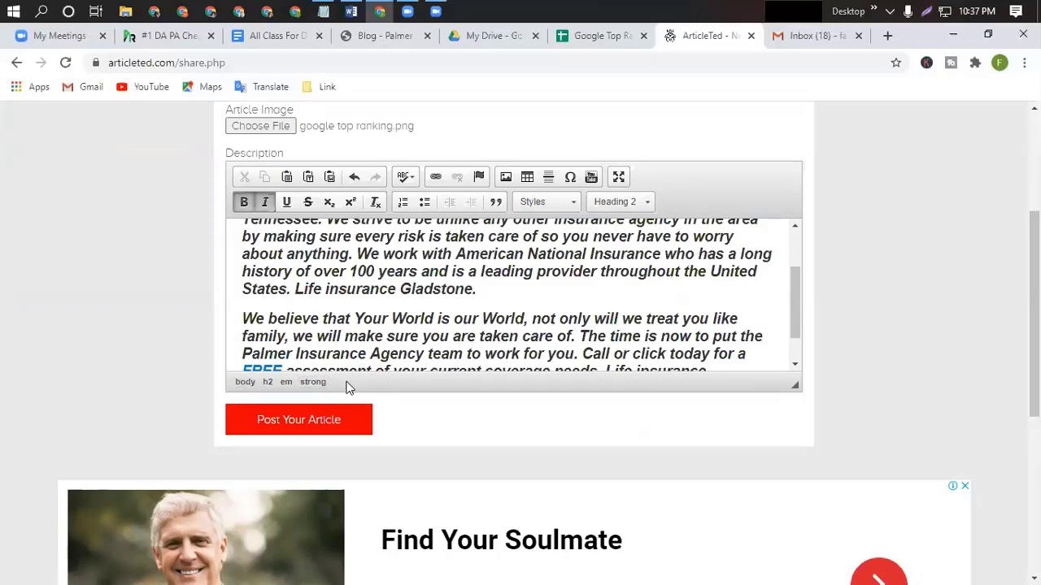
pyautogui.click(245, 384)
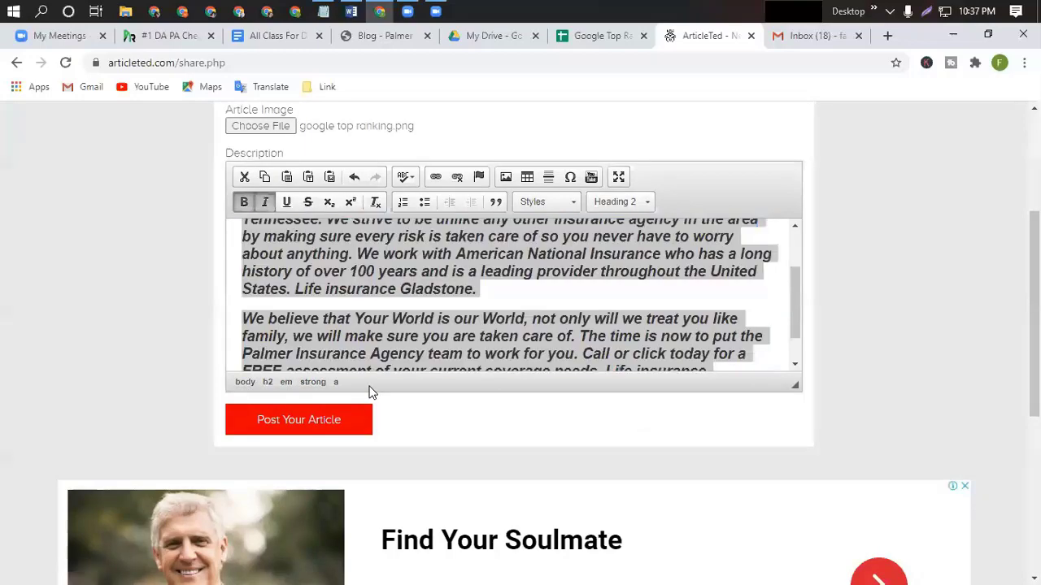
pyautogui.click(241, 383)
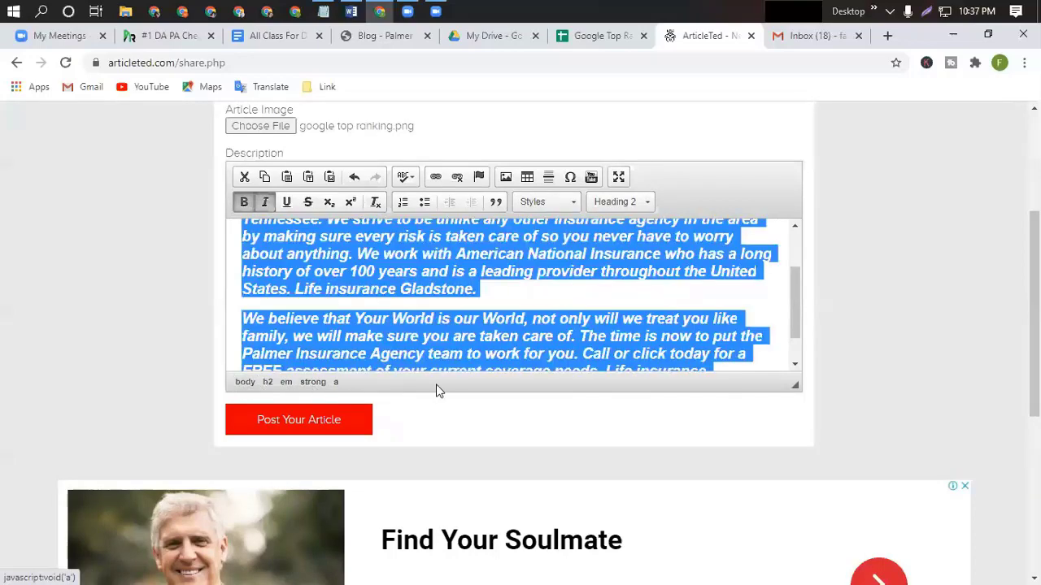
pyautogui.click(496, 293)
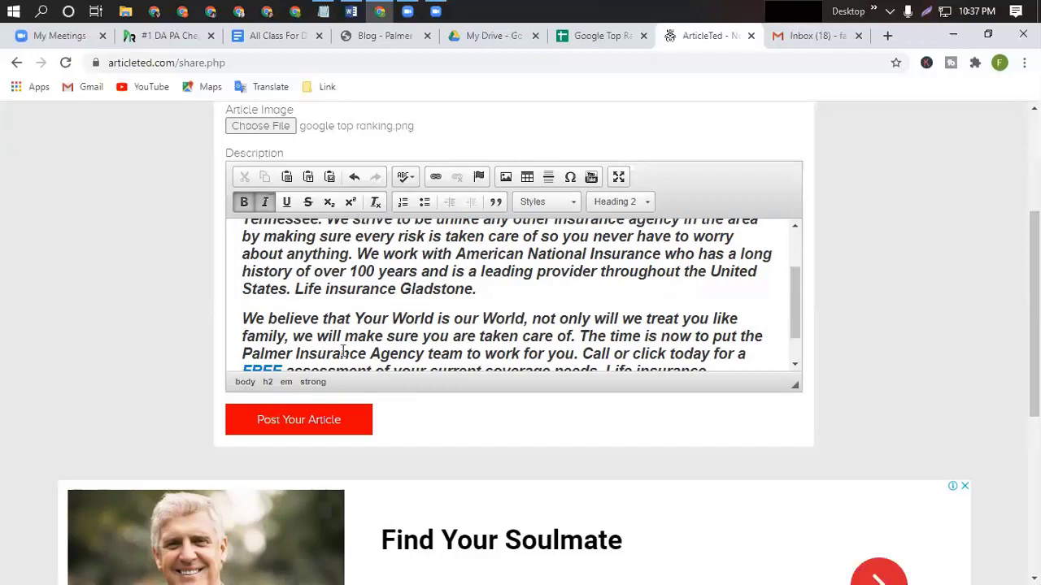
# Try posting, hit the 4–350 character Short Description limit, then return and copy the short description.
pyautogui.click(317, 422)
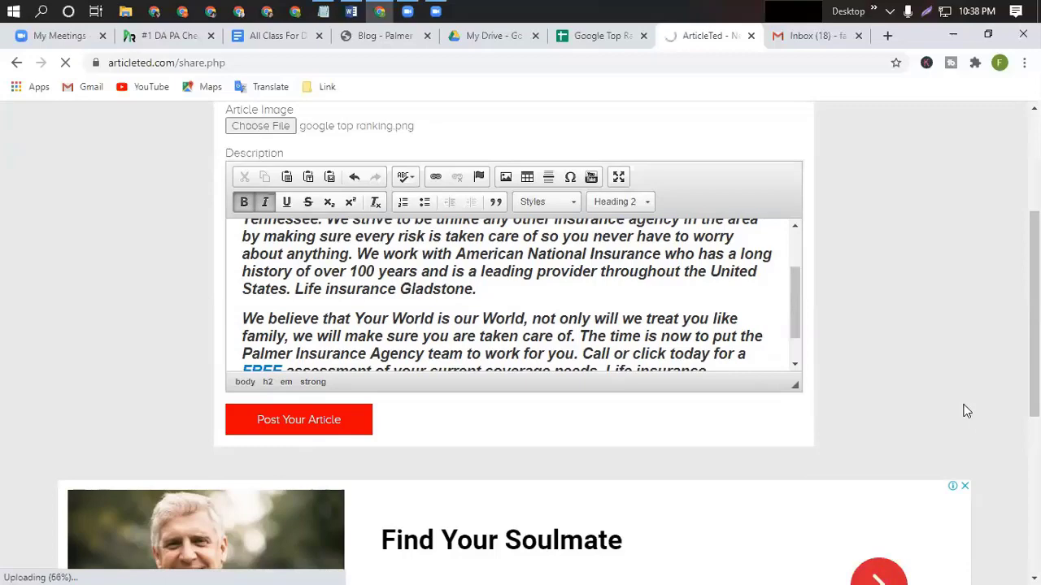
pyautogui.scroll(2, 964, 411)
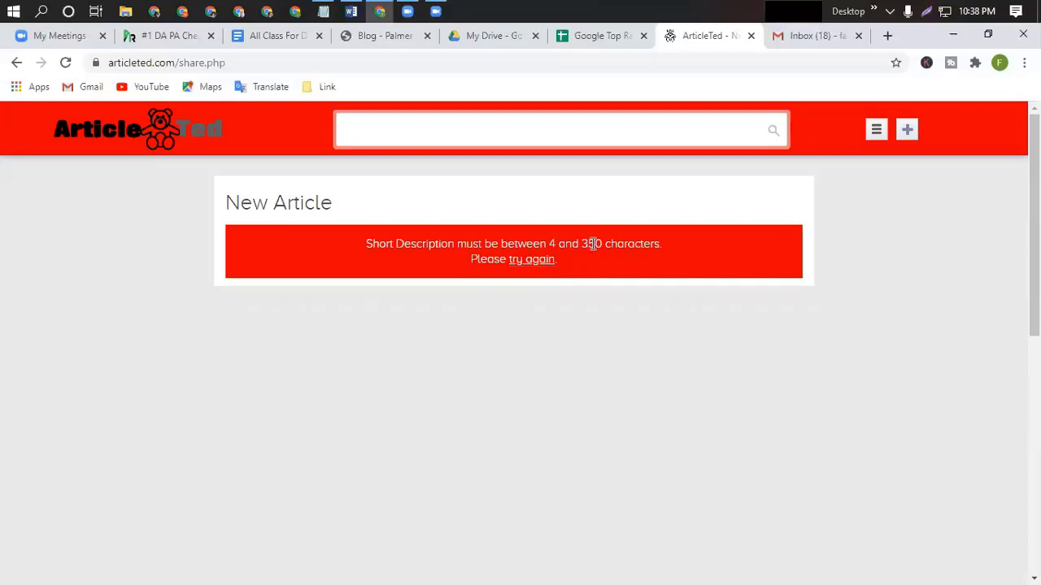
pyautogui.click(537, 266)
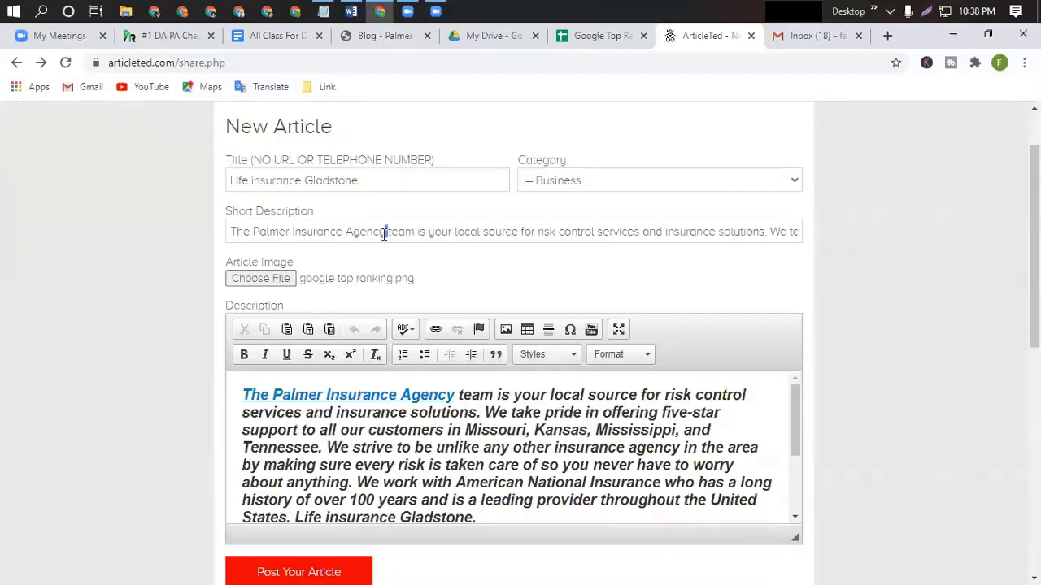
pyautogui.tripleClick(384, 234)
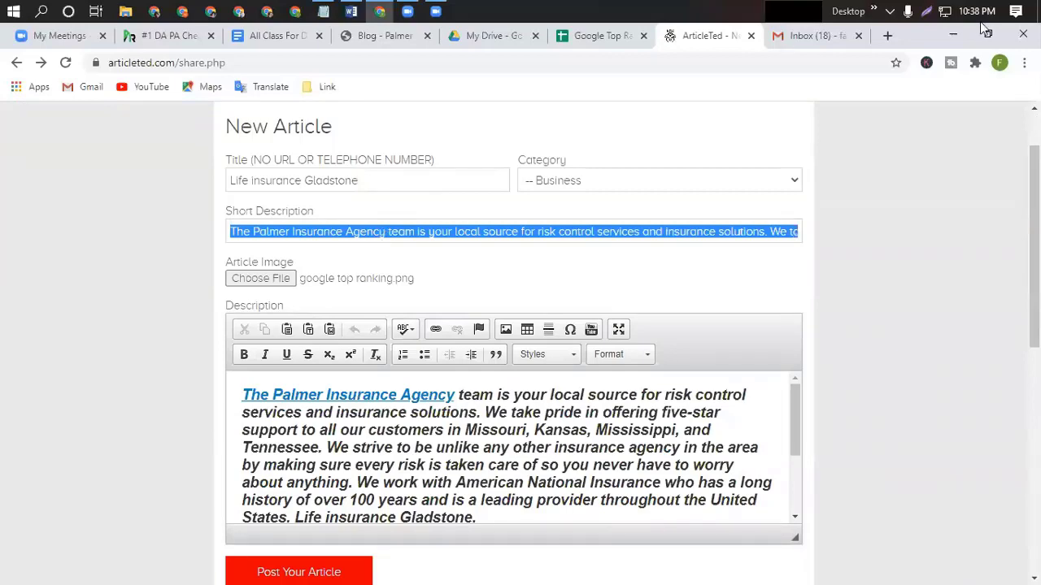
pyautogui.click(886, 37)
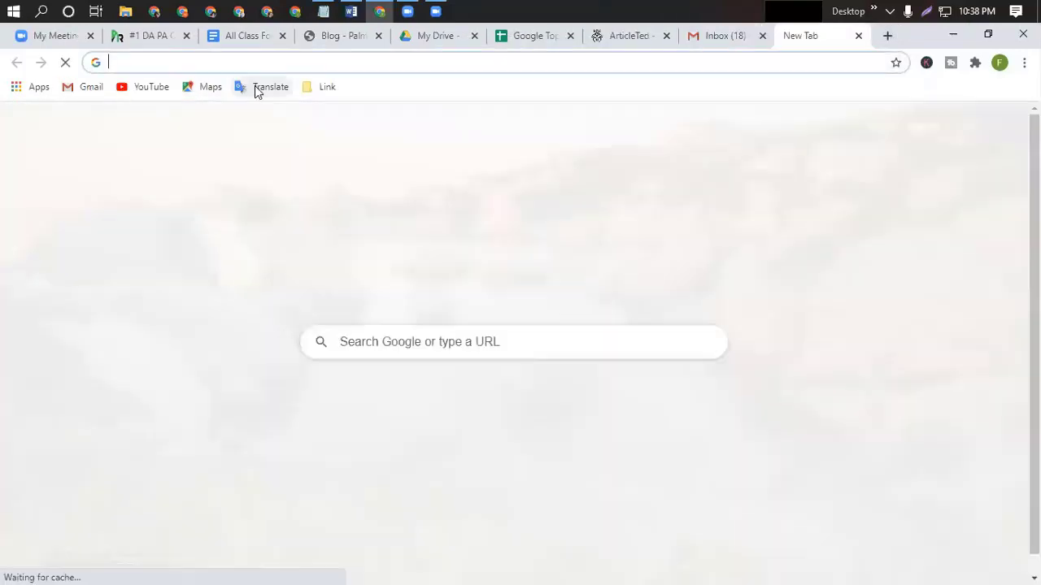
# Paste the short description into Google Translate and delete the trailing 'Life insurance Gladstone' phrase.
pyautogui.click(259, 87)
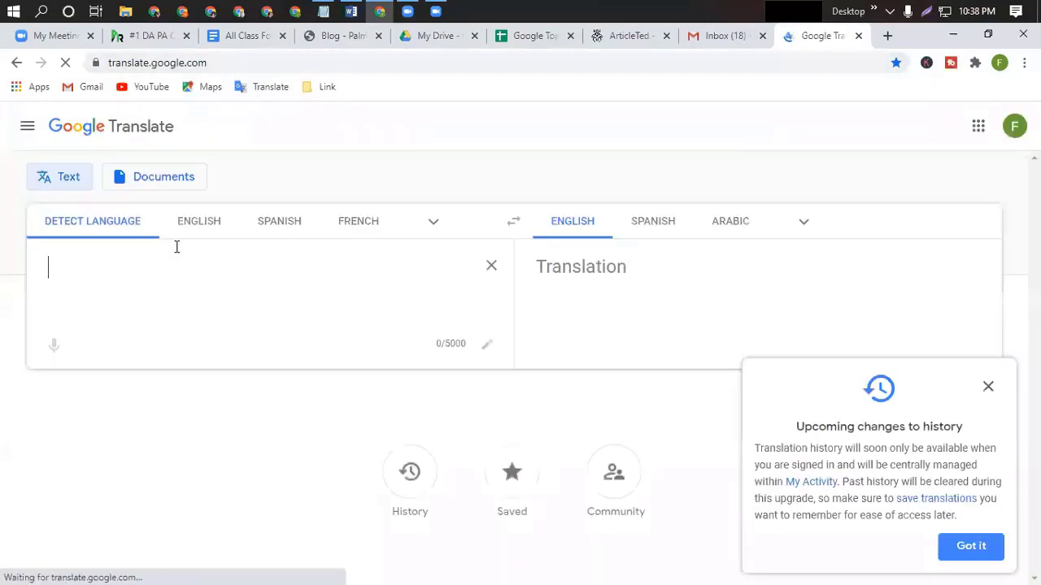
pyautogui.write('The Palmer Insurance Agency team is your local source for risk control services and insurance solutions. We take pride in offering five-star support to all our customers in Missouri, Kansas, Mississippi, and Tennessee. Life insurance Gladstone We strive to be unlike any other insurance agency in the area by making sure every risk is taken care of so you never have to worry about anything Life insurance Gladstone')
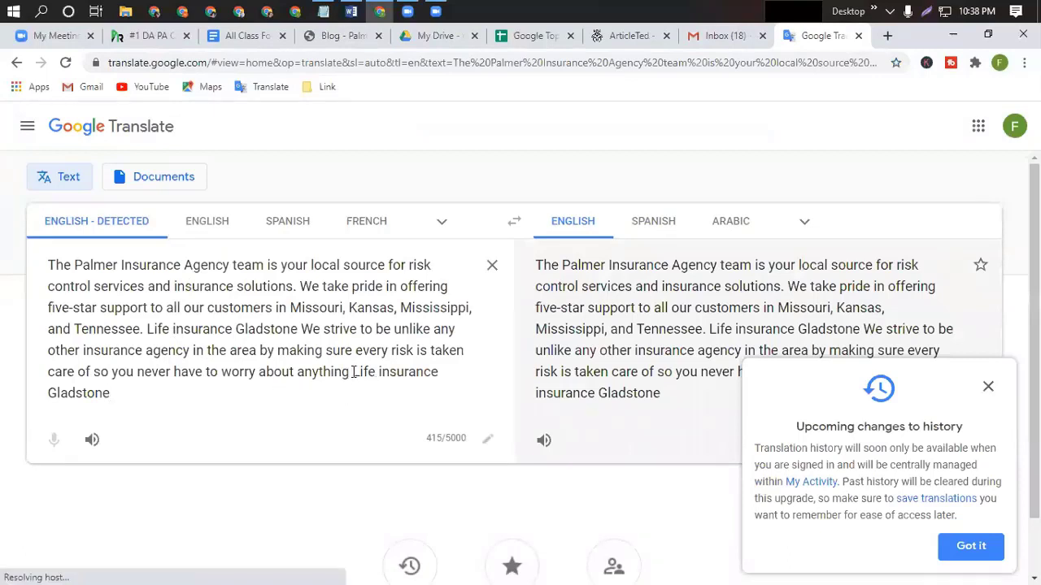
pyautogui.moveTo(353, 371); pyautogui.dragTo(385, 403)
pyautogui.press('BackSpace')
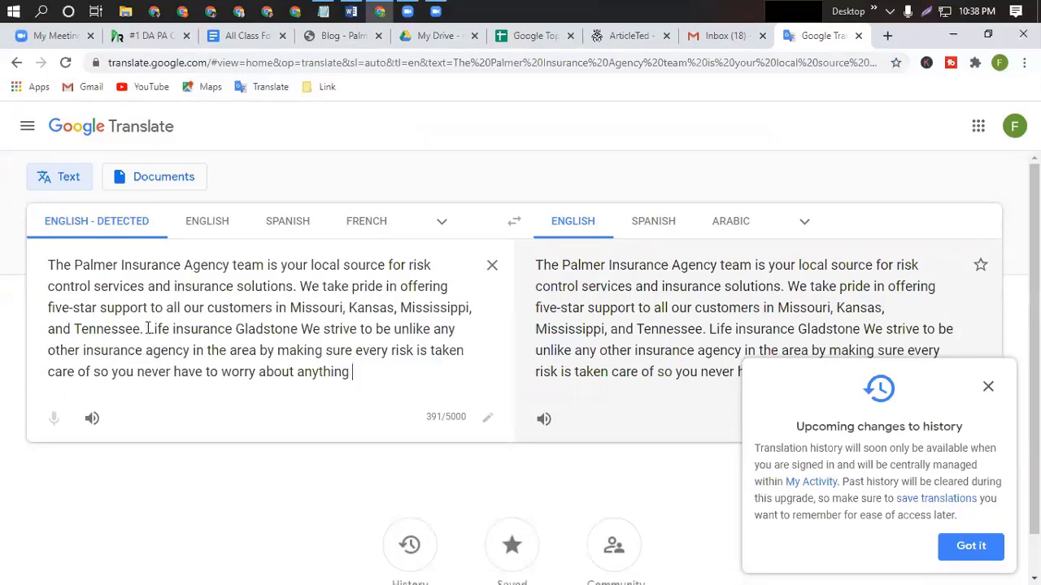
# Cut the passage from 'Life insurance Gladstone' to 'anything', leaving 219 characters ending 'and Tennessee.'.
pyautogui.moveTo(146, 329); pyautogui.dragTo(169, 330)
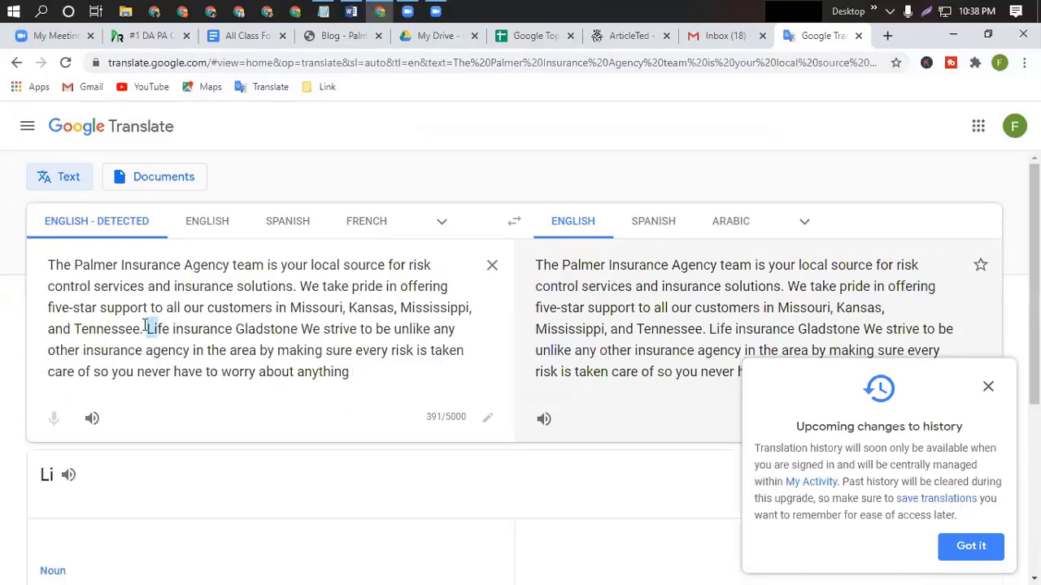
pyautogui.click(146, 328)
pyautogui.keyDown('shift'); pyautogui.click(376, 382); pyautogui.keyUp('shift')
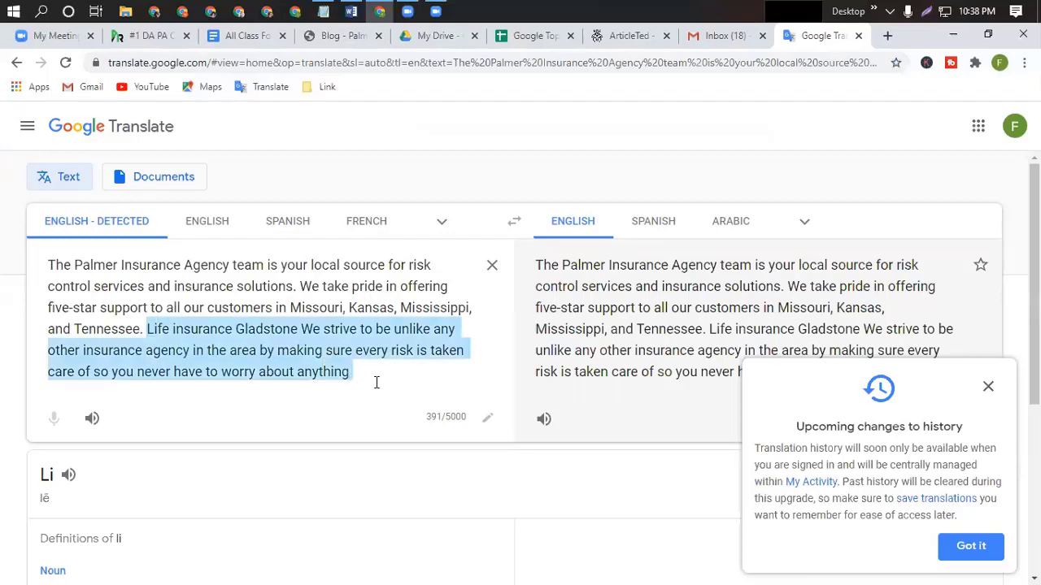
pyautogui.press('BackSpace')
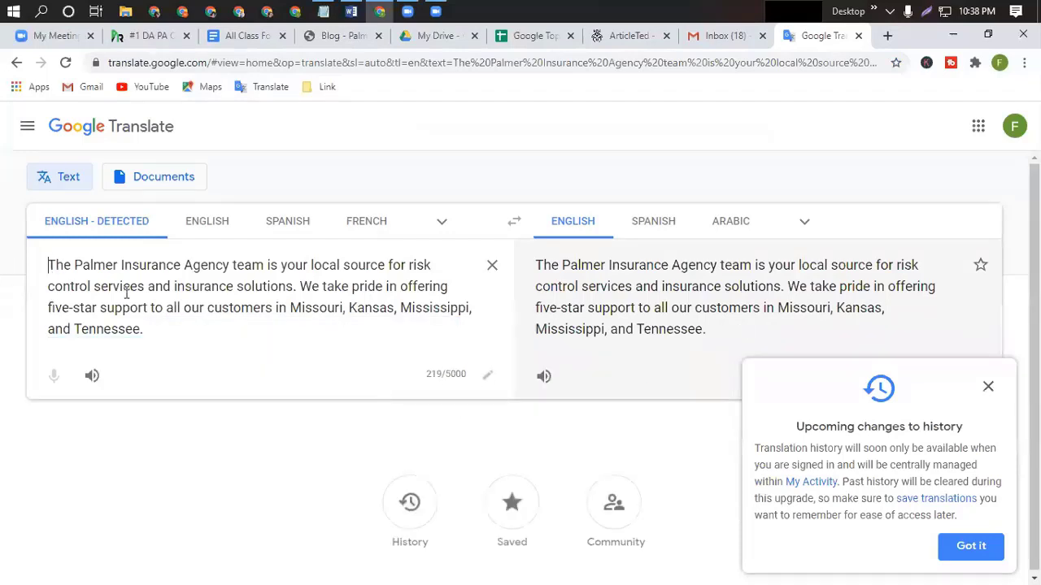
pyautogui.keyDown('shift'); pyautogui.click(196, 330); pyautogui.keyUp('shift')
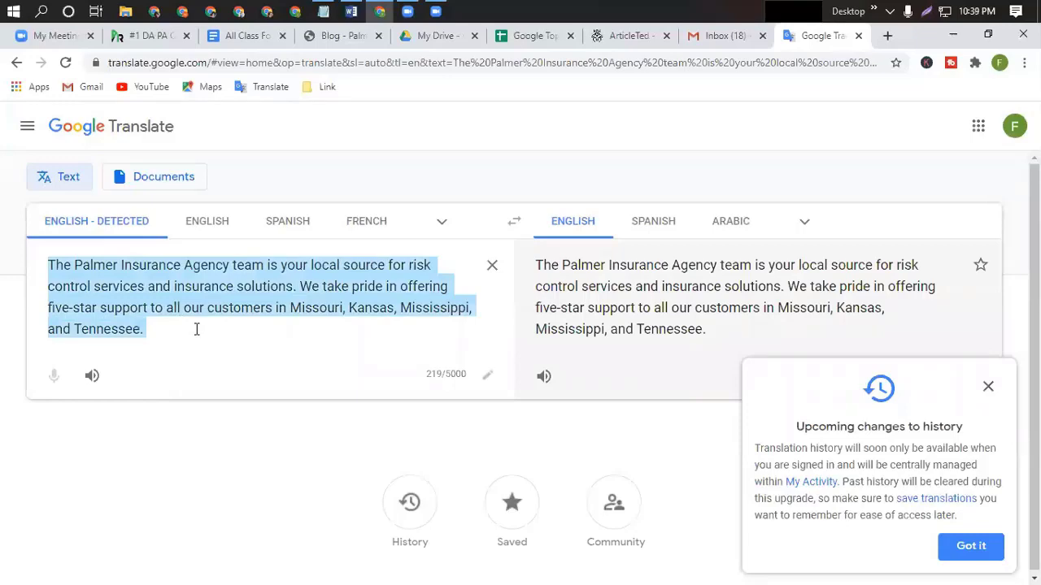
pyautogui.click(642, 35)
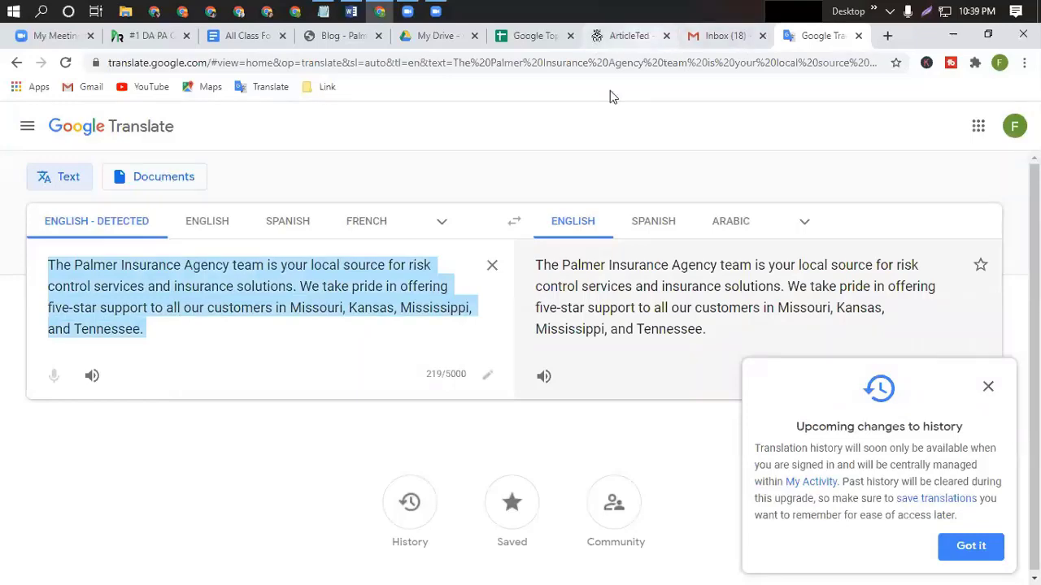
# Paste the trimmed text into Short Description and resubmit, getting 'Please upload a valid image file.'.
pyautogui.hotkey('ctrl', 'v')
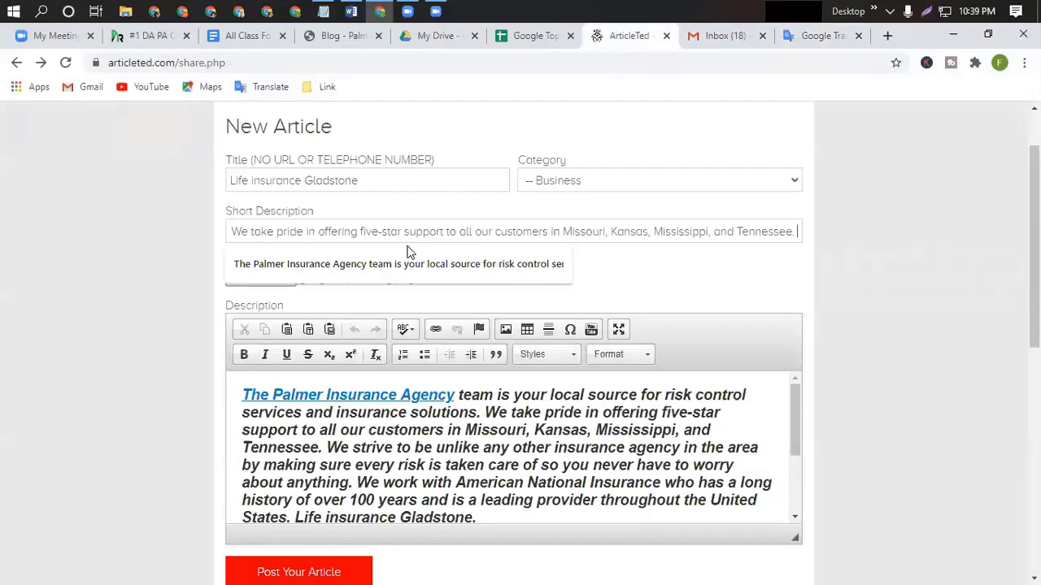
pyautogui.click(729, 287)
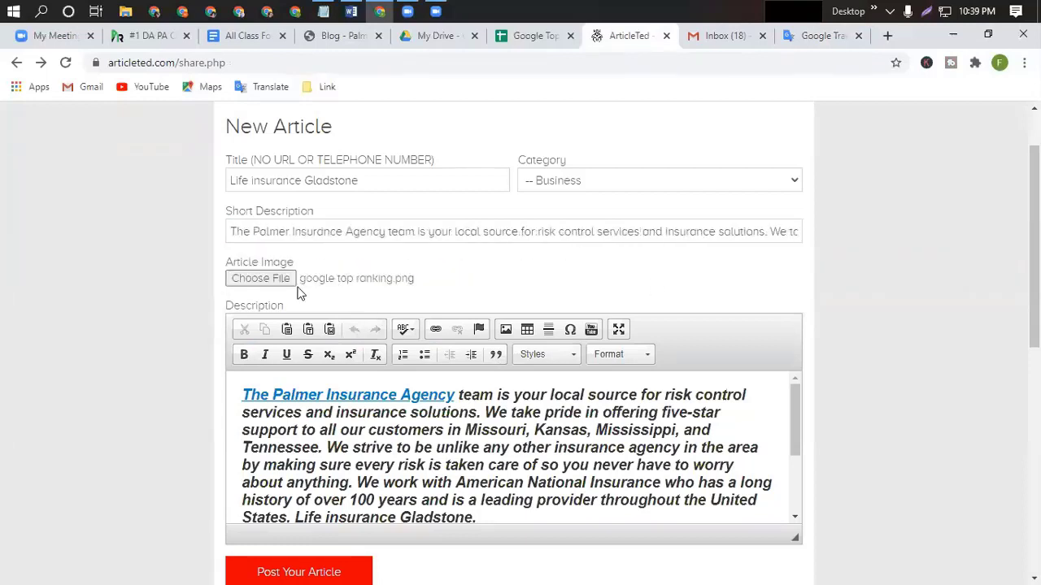
pyautogui.scroll(-2, 414, 439)
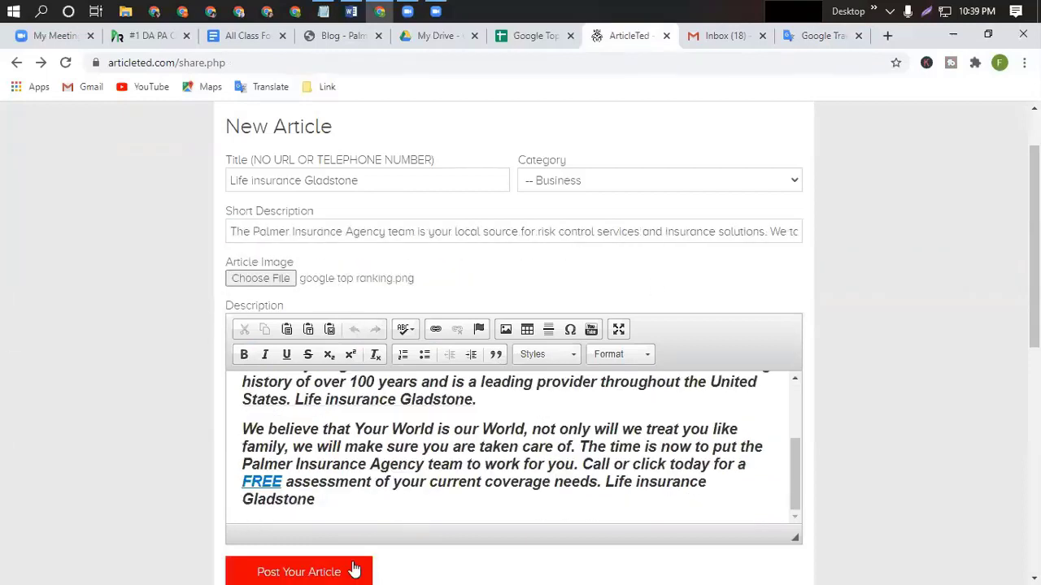
pyautogui.click(298, 571)
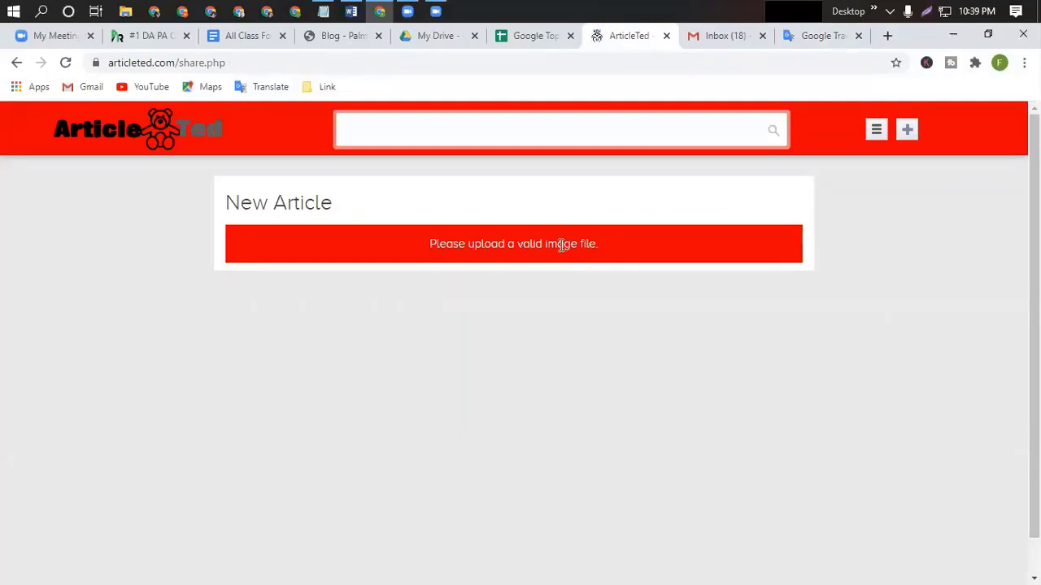
# Reload and resubmit the form, still hit the image error, then open a blank New Article form.
pyautogui.doubleClick(443, 244)
pyautogui.click(65, 63)
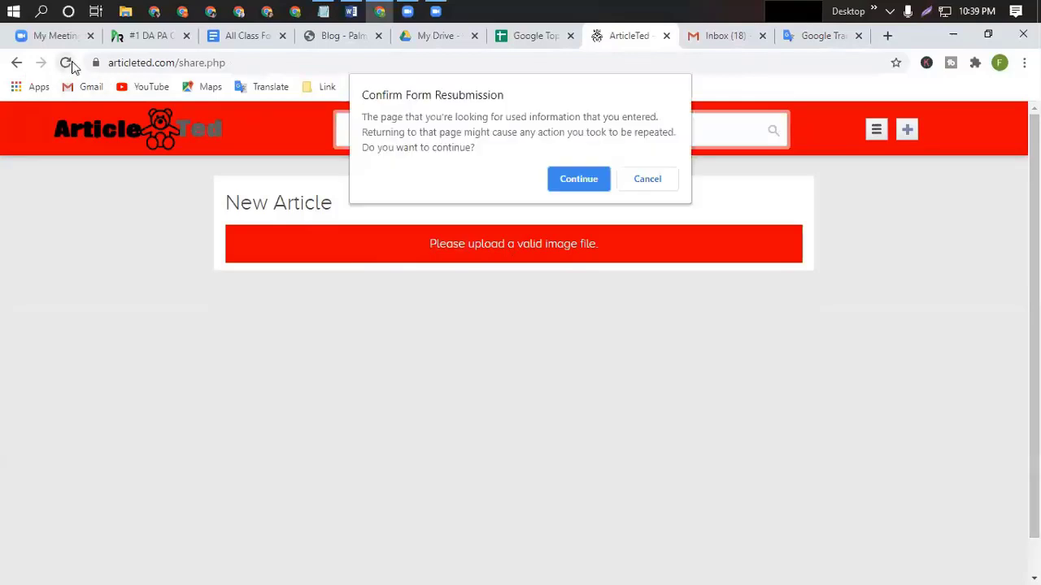
pyautogui.click(578, 179)
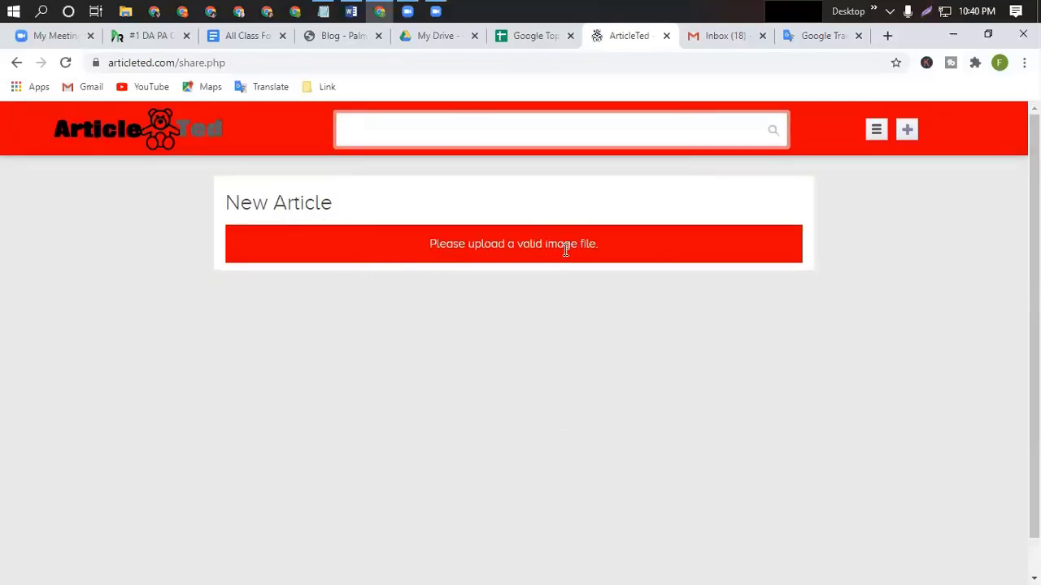
pyautogui.click(908, 132)
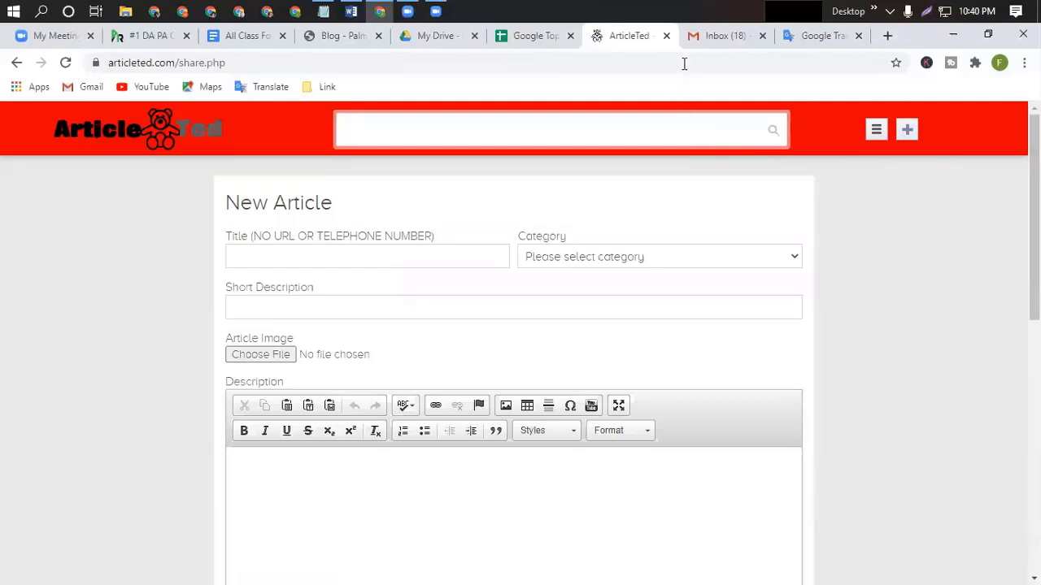
pyautogui.click(874, 132)
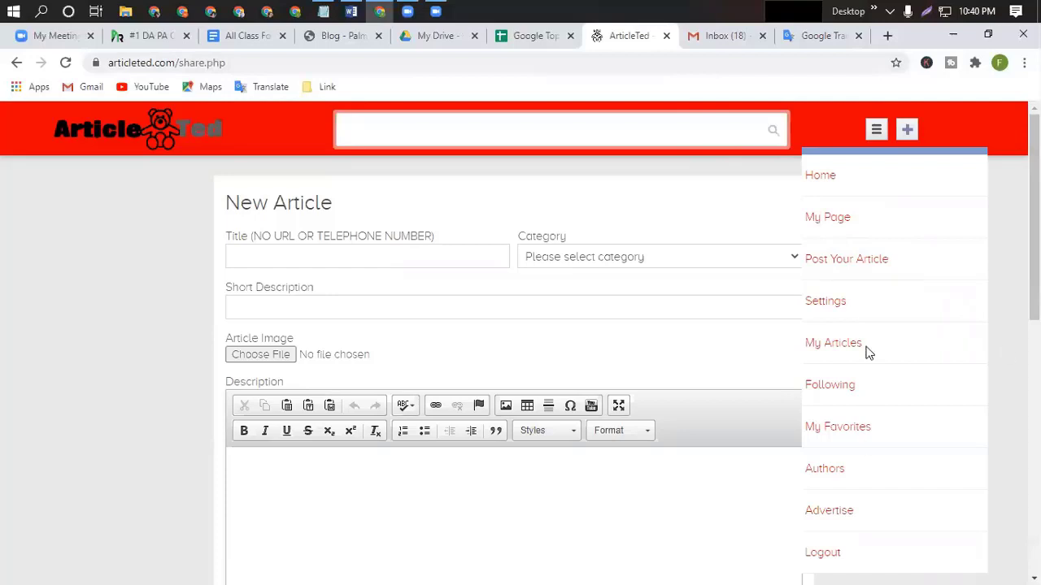
pyautogui.scroll(-3, 911, 440)
pyautogui.scroll(3, 911, 439)
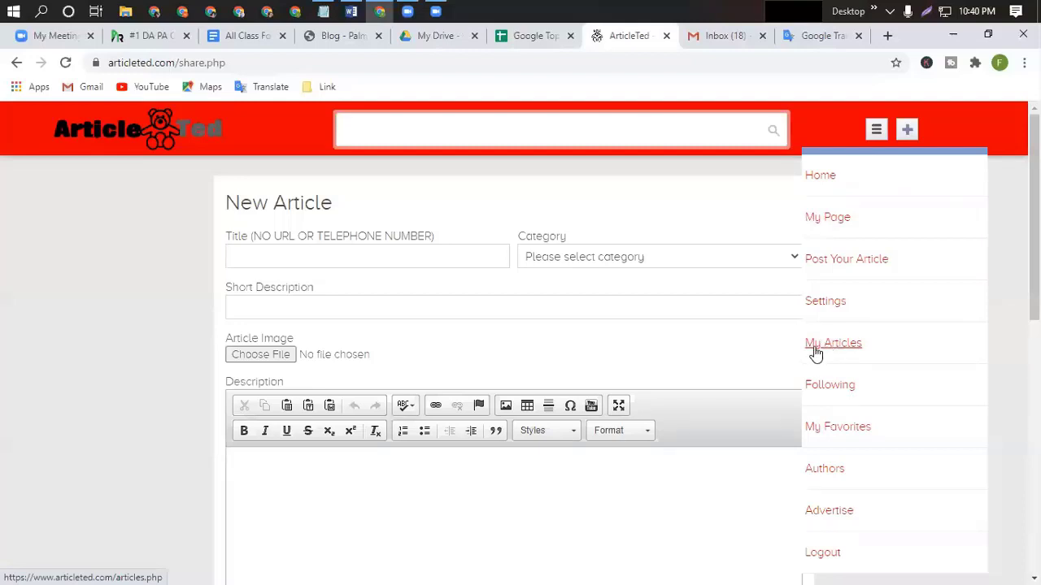
pyautogui.click(835, 351)
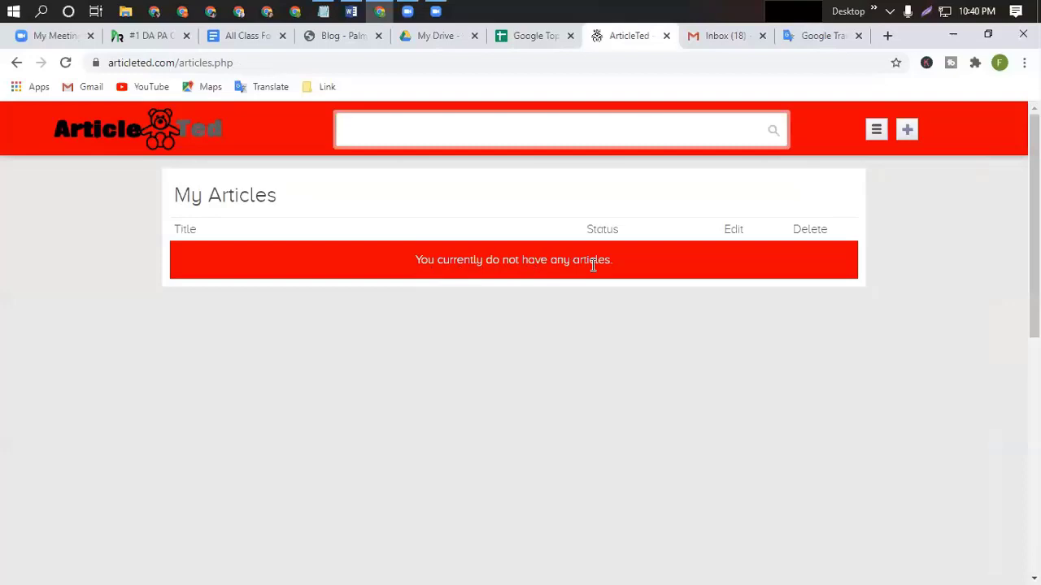
pyautogui.click(877, 131)
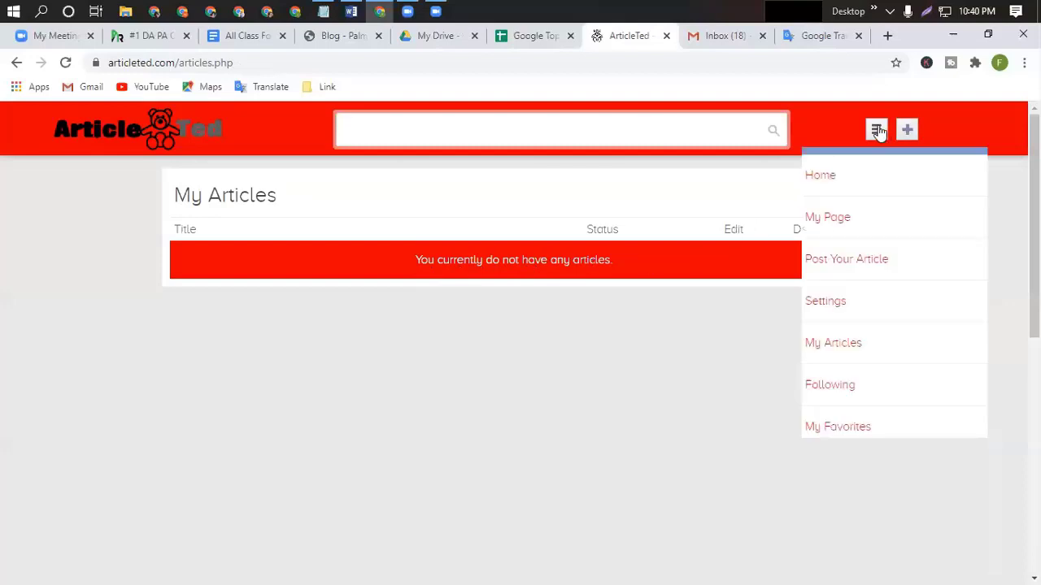
pyautogui.click(827, 264)
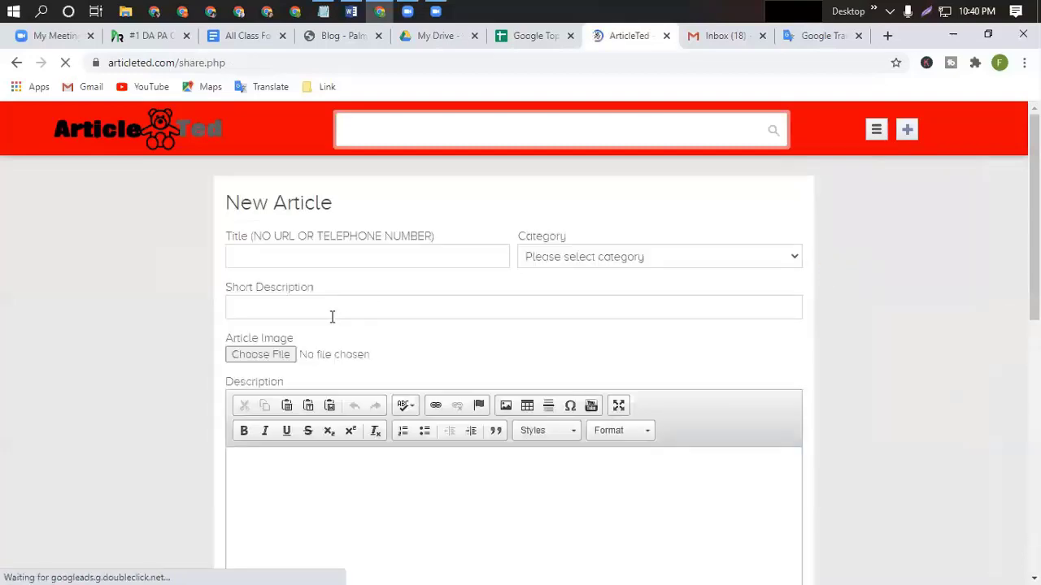
# Title the article 'Life insurance Gladstone' and set its category to Business.
pyautogui.click(254, 258)
pyautogui.click(395, 289)
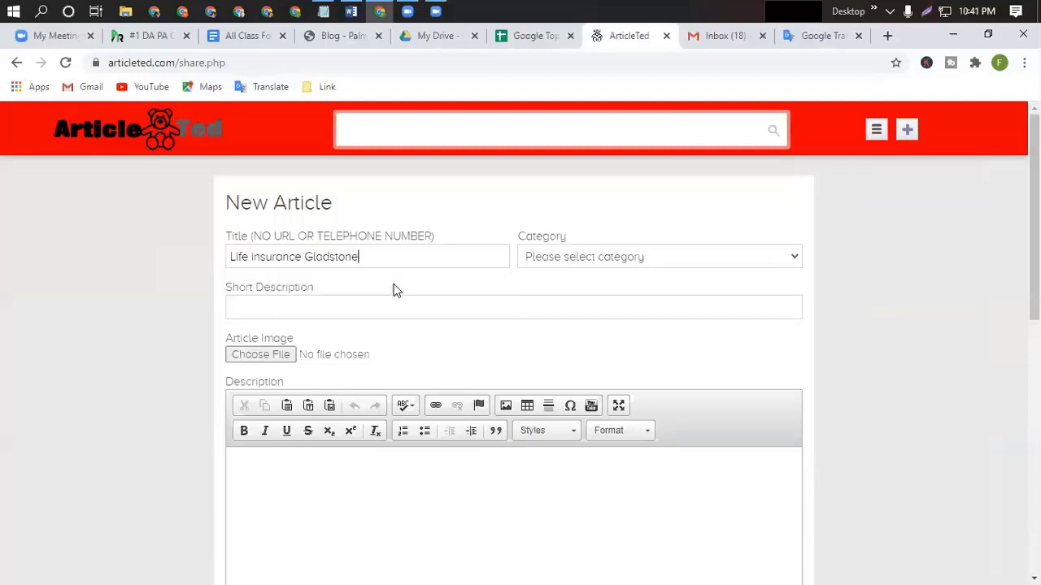
pyautogui.click(794, 259)
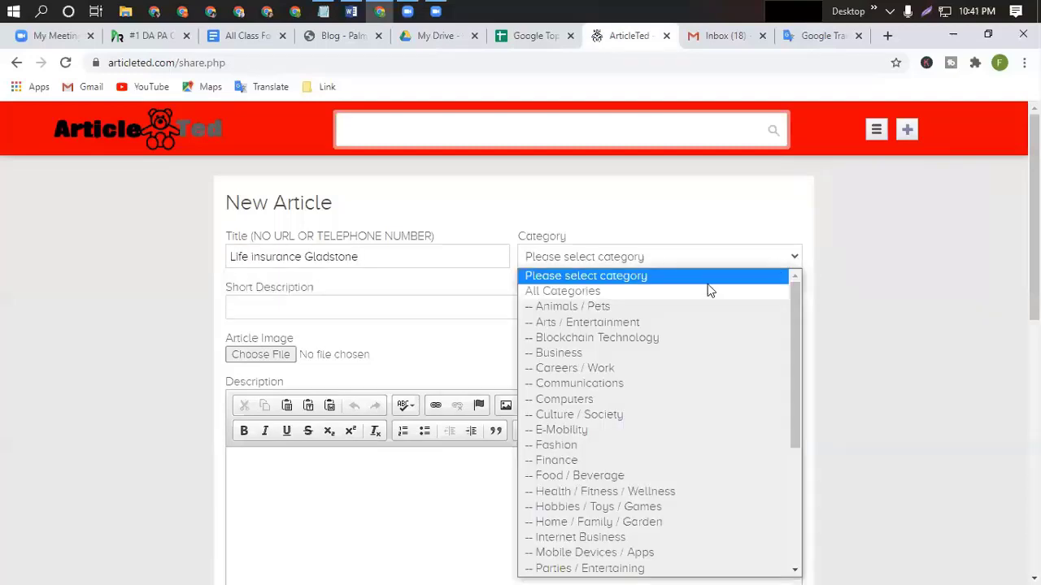
pyautogui.click(558, 355)
# Copy the agency blurb from Google Translate into the Short Description field.
pyautogui.click(248, 306)
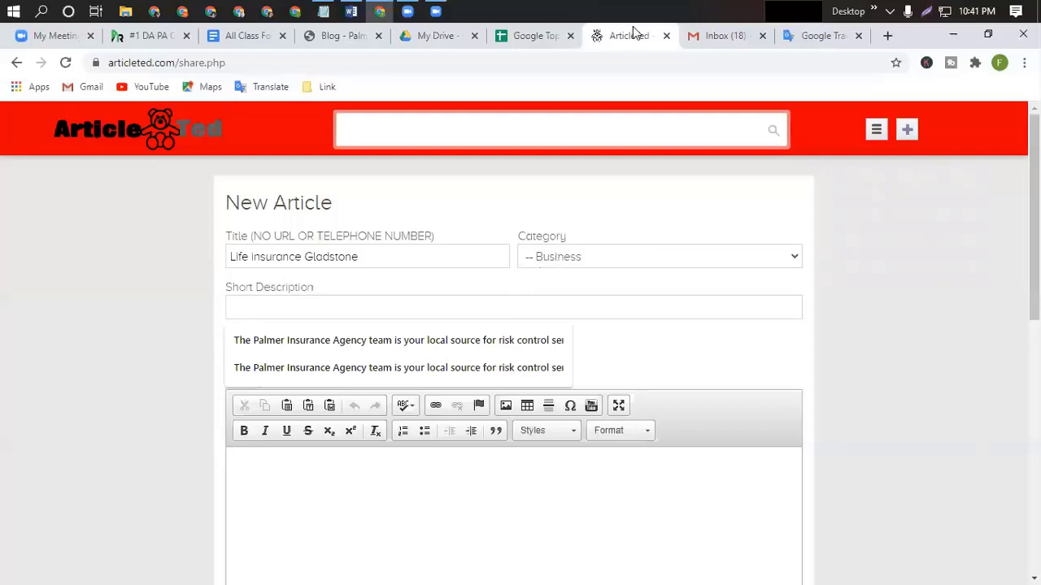
pyautogui.click(818, 38)
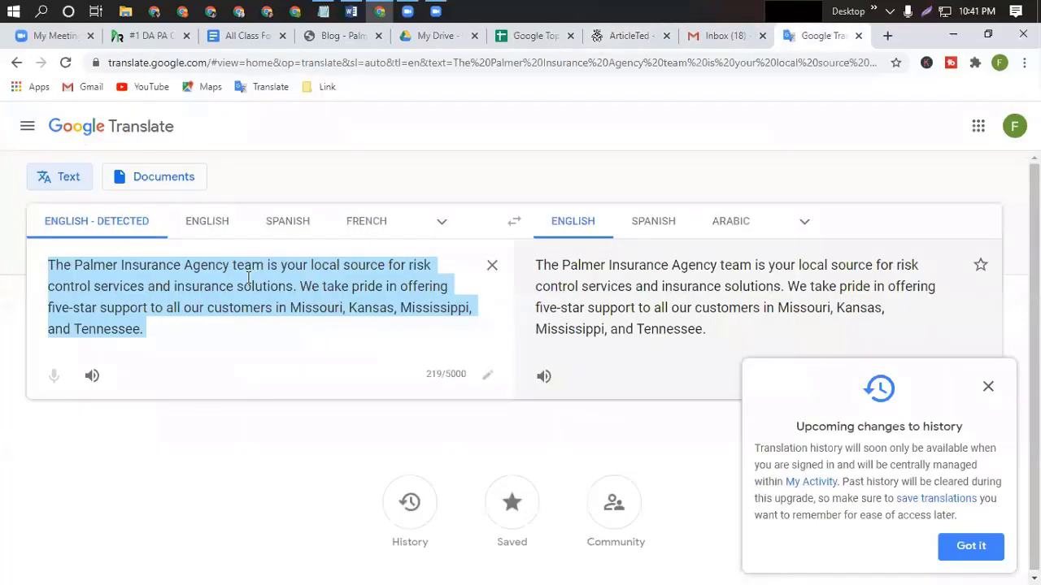
pyautogui.hotkey('ctrl', 'c')
pyautogui.click(627, 36)
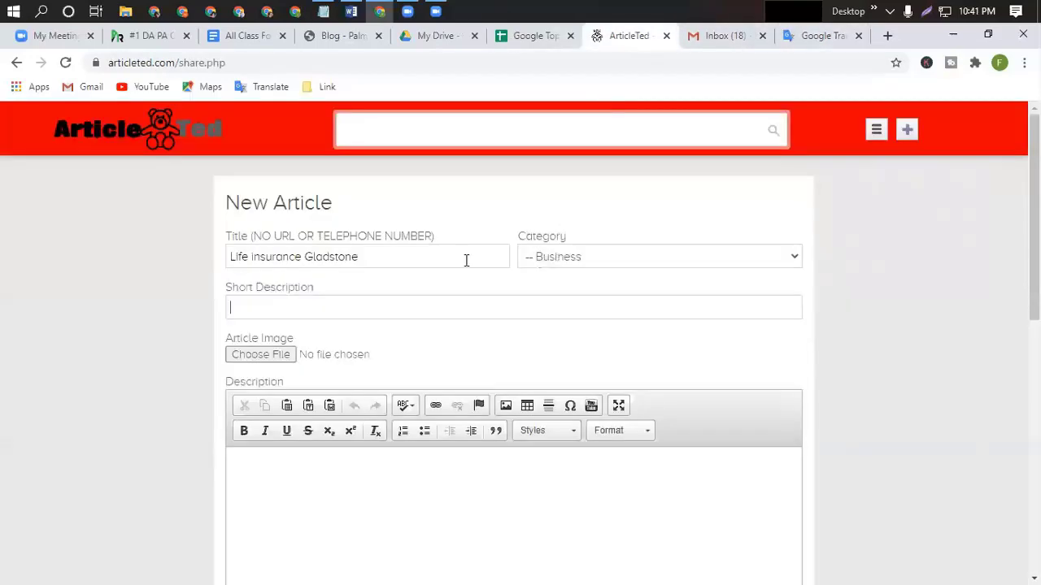
pyautogui.hotkey('ctrl', 'v')
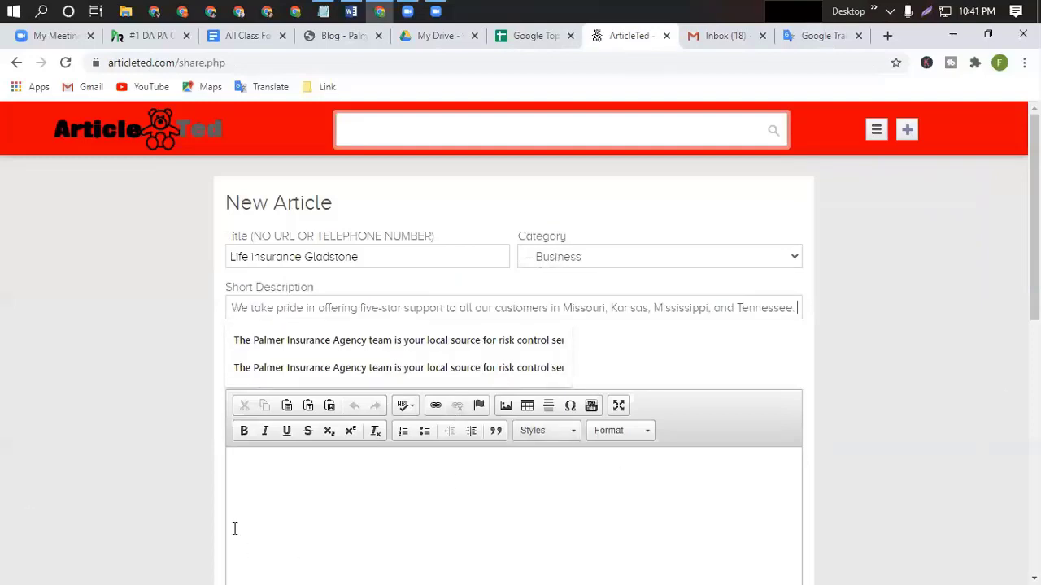
pyautogui.click(236, 473)
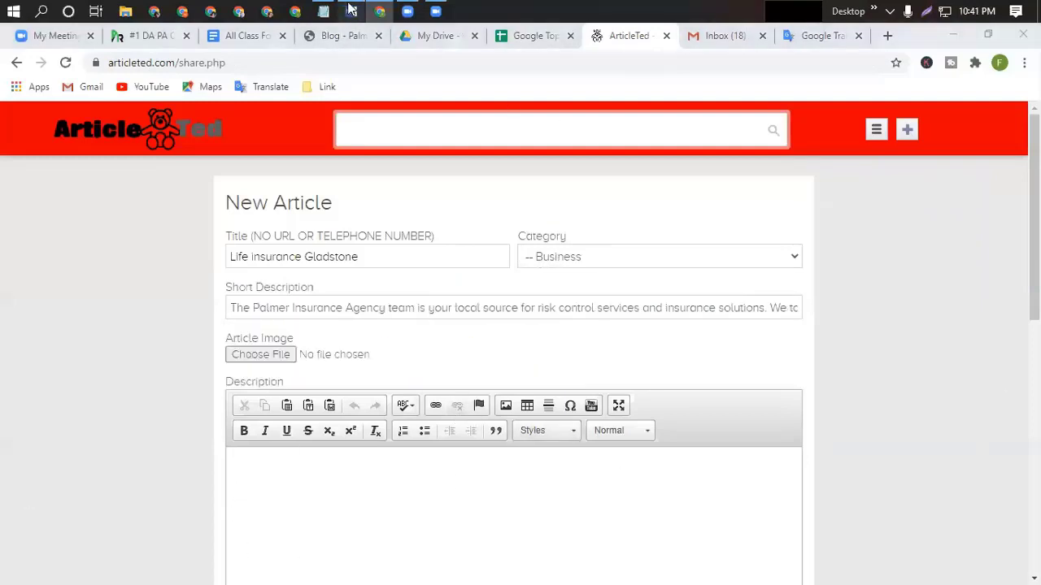
pyautogui.hotkey('alt', 'Tab')
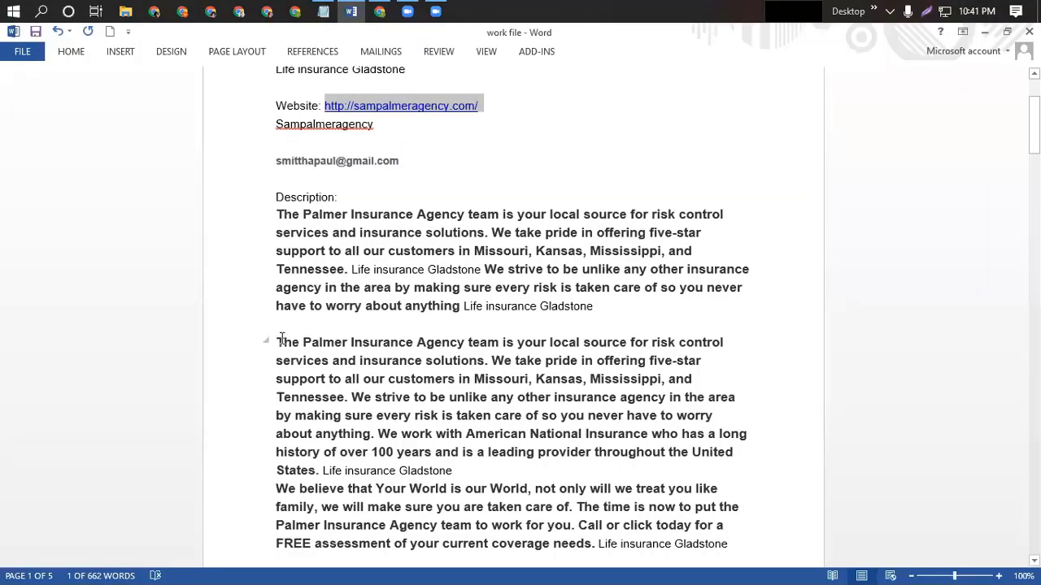
# Copy both Palmer Insurance Agency paragraphs from the Word file into the Description editor.
pyautogui.moveTo(438, 452); pyautogui.dragTo(690, 499)
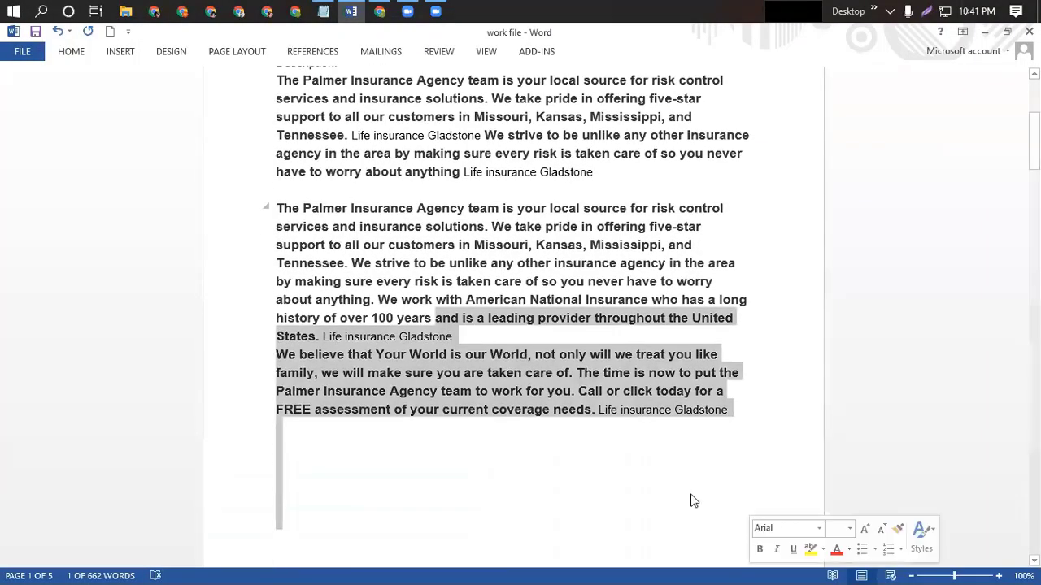
pyautogui.click(690, 499)
pyautogui.keyDown('shift'); pyautogui.click(734, 411); pyautogui.keyUp('shift')
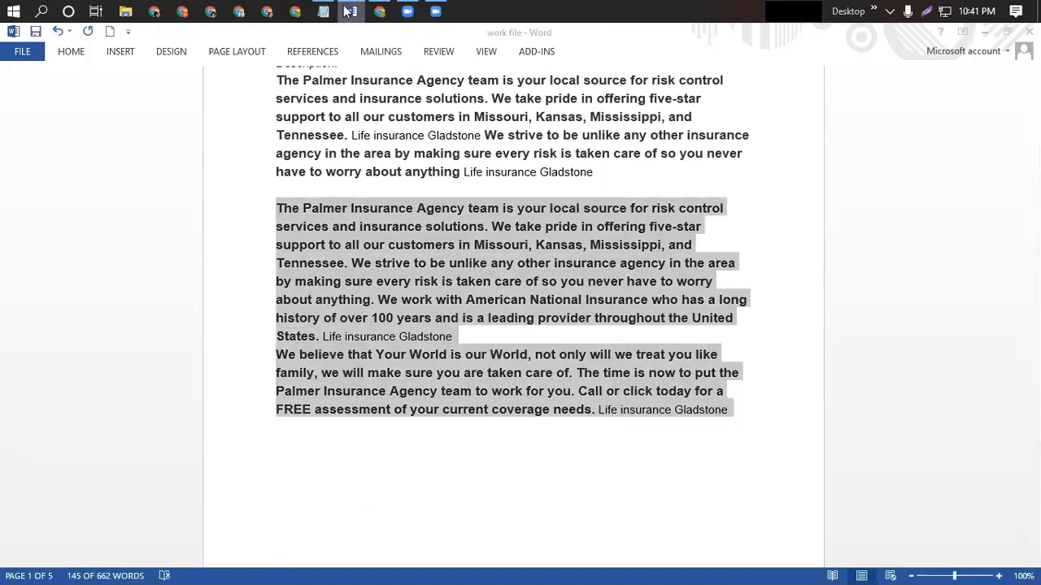
pyautogui.click(380, 11)
pyautogui.hotkey('ctrl', 'v')
pyautogui.scroll(5, 315, 500)
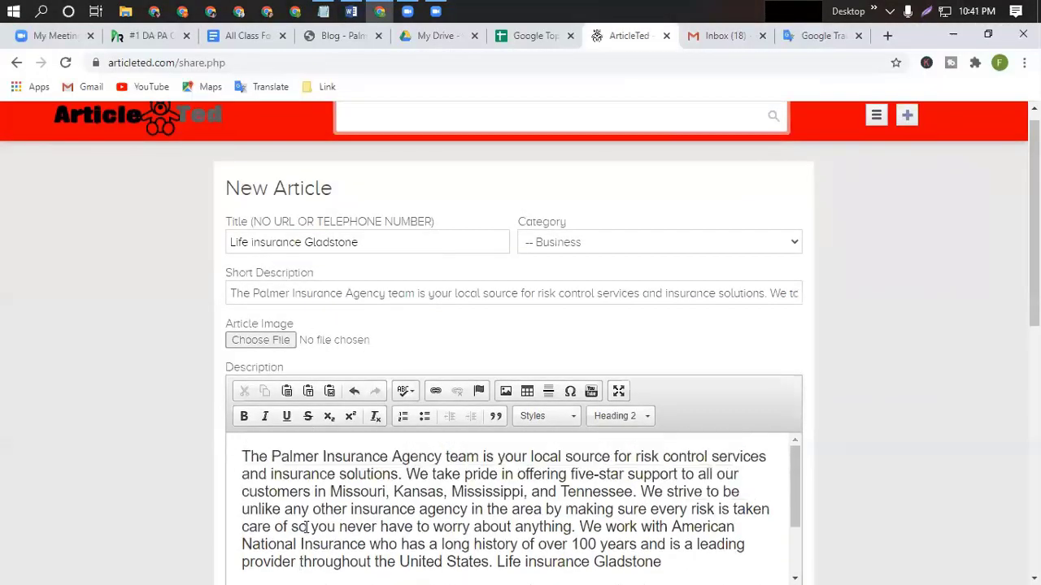
# Link 'The Palmer Insurance Agency' to the agency website address copied from Word.
pyautogui.moveTo(242, 471); pyautogui.dragTo(442, 472)
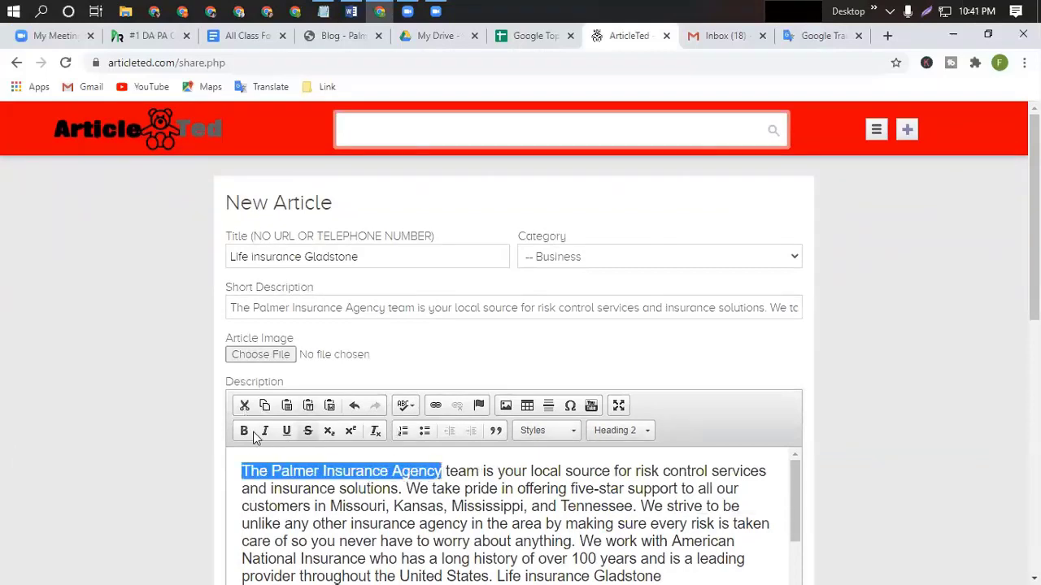
pyautogui.click(431, 409)
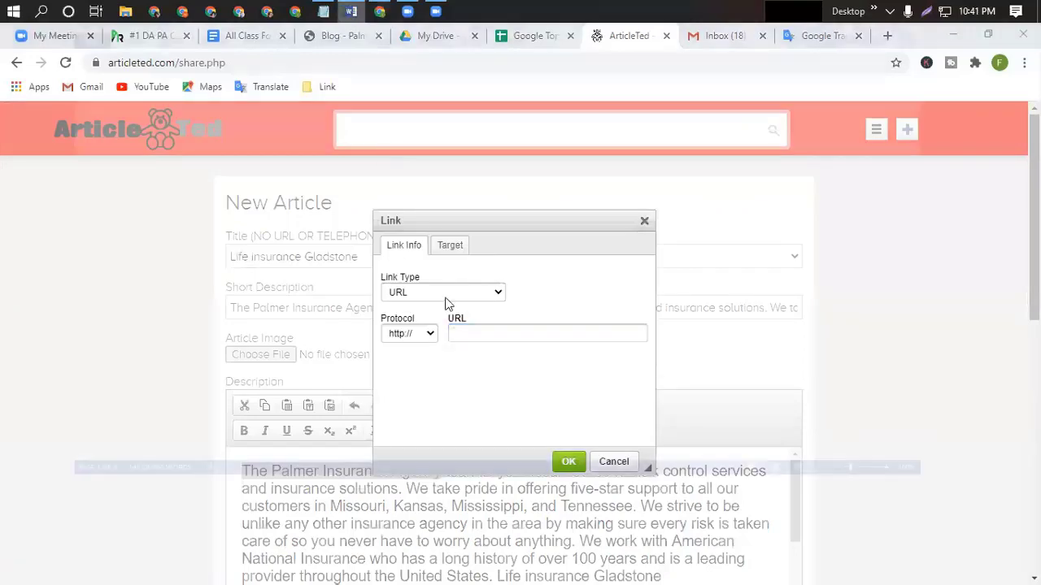
pyautogui.click(351, 12)
pyautogui.scroll(4, 276, 202)
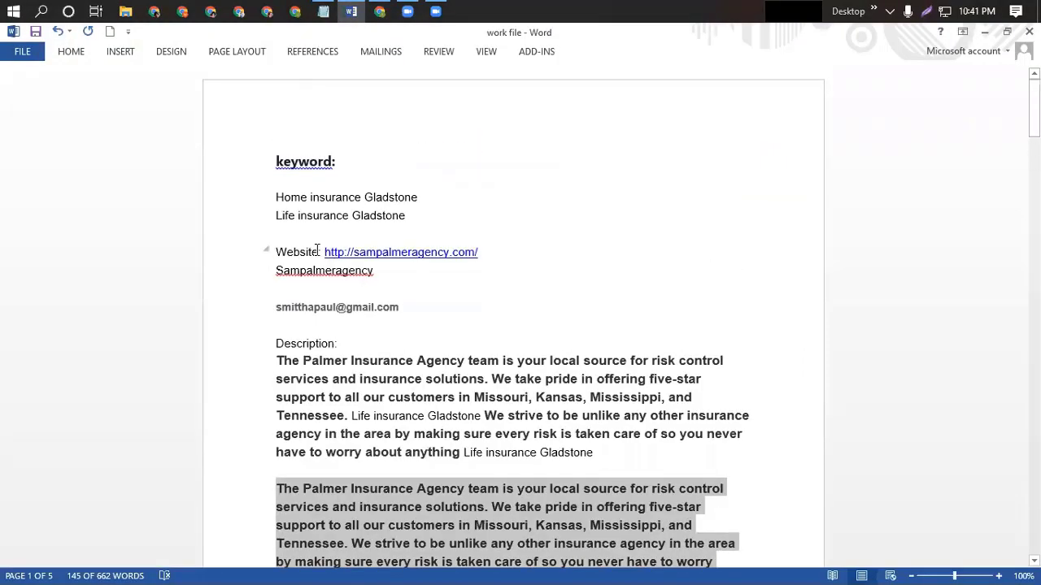
pyautogui.moveTo(324, 254); pyautogui.dragTo(494, 252)
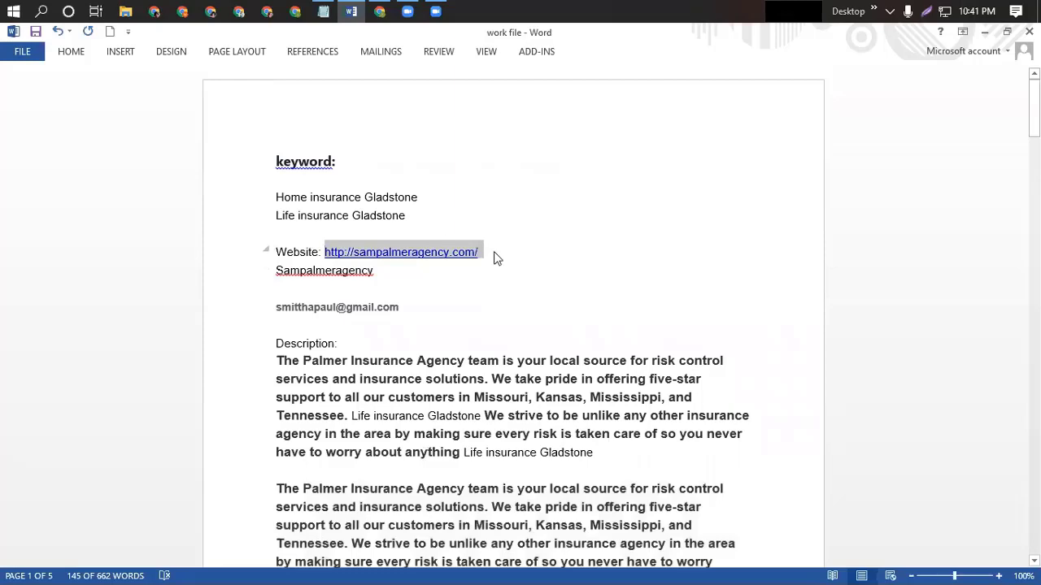
pyautogui.hotkey('ctrl', 'c')
pyautogui.click(379, 11)
pyautogui.hotkey('ctrl', 'v')
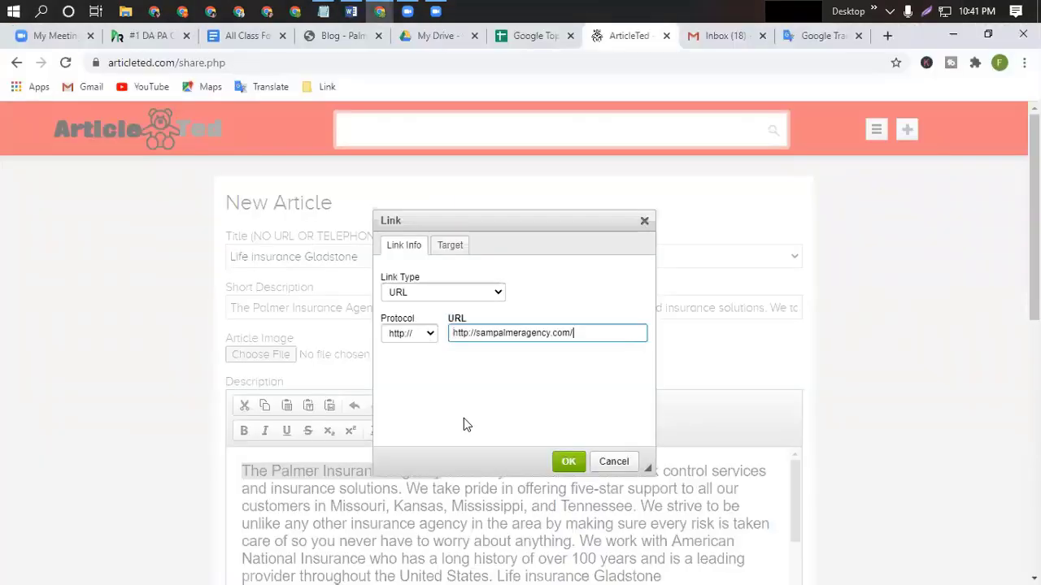
pyautogui.click(565, 460)
# Link the word FREE to the same sampalmeragency.com/ address.
pyautogui.scroll(-1, 525, 478)
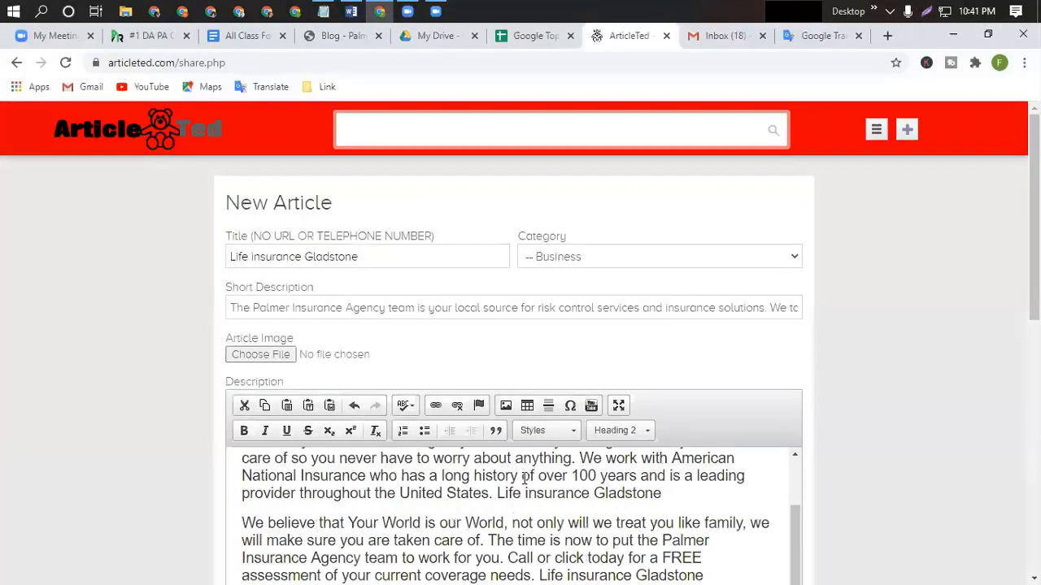
pyautogui.moveTo(664, 558); pyautogui.dragTo(703, 559)
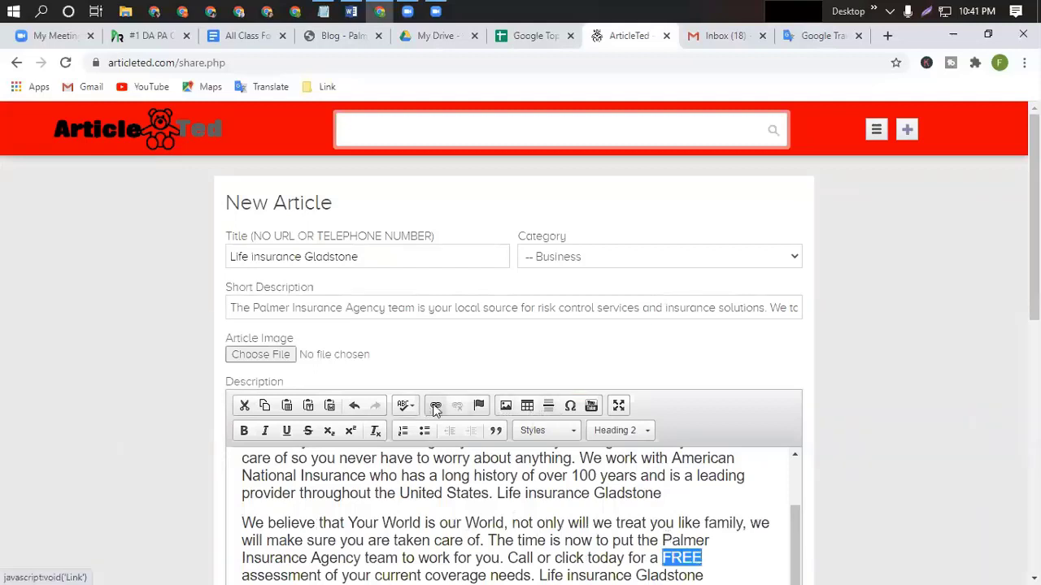
pyautogui.click(435, 405)
pyautogui.hotkey('ctrl', 'v')
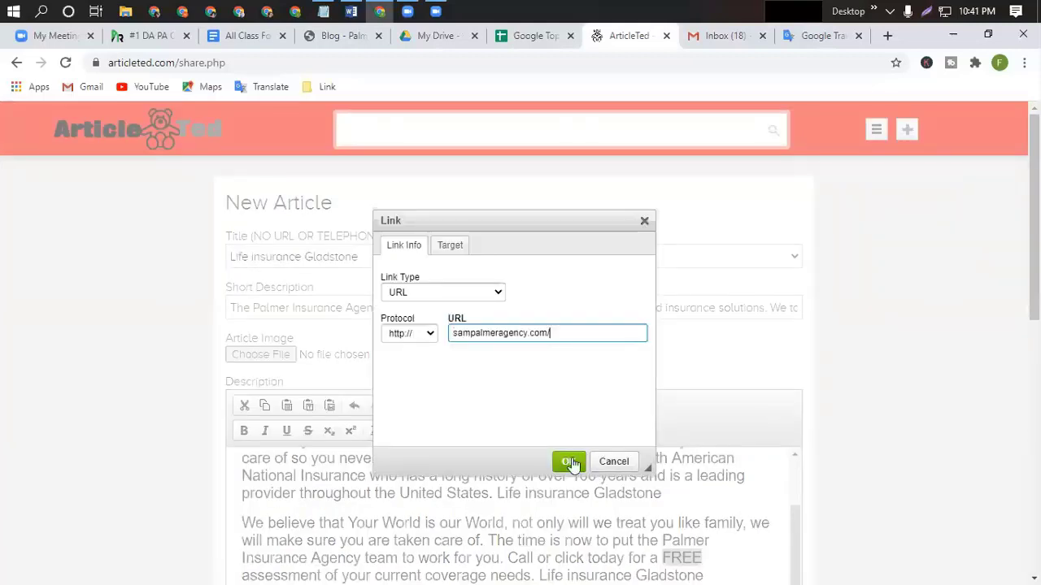
pyautogui.click(568, 461)
pyautogui.scroll(-3, 478, 520)
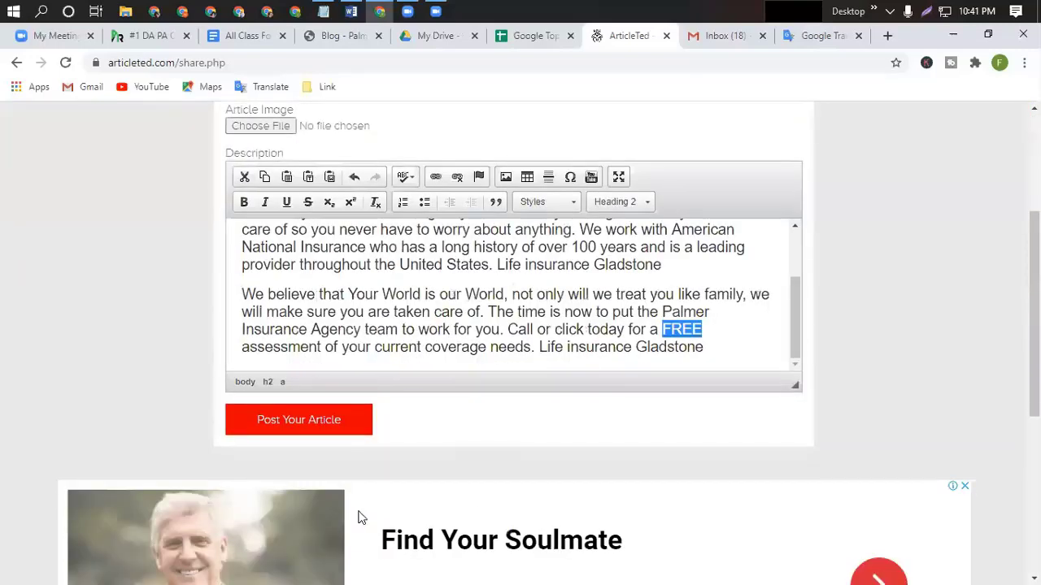
# Attach 1111.png as the article image and submit the article.
pyautogui.click(274, 130)
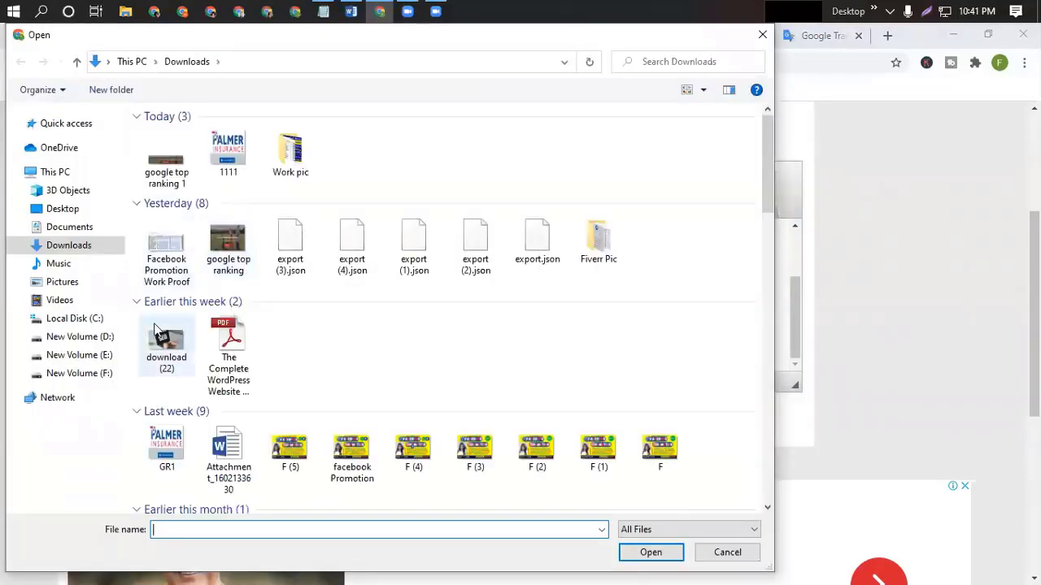
pyautogui.click(230, 151)
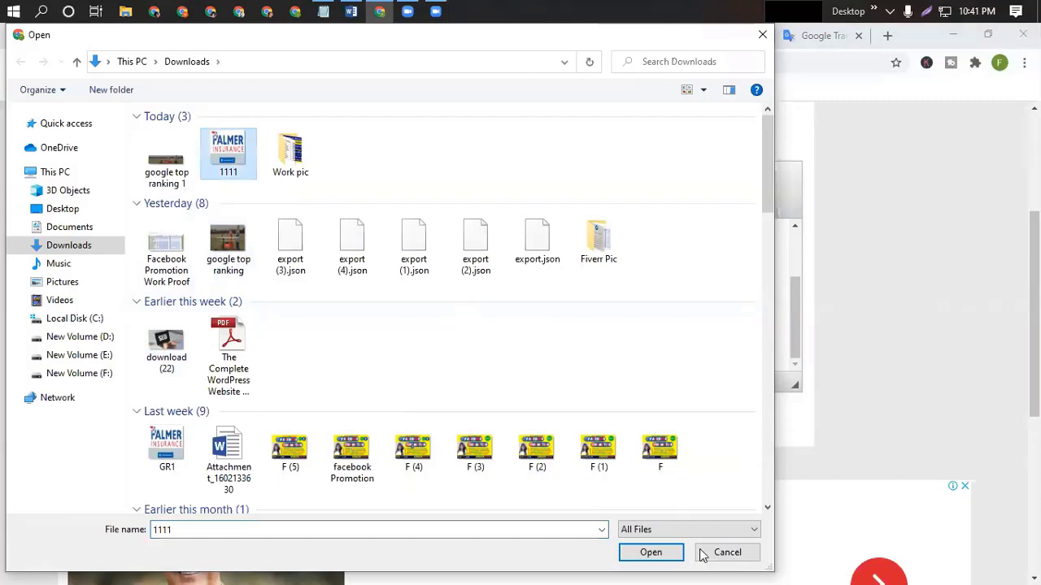
pyautogui.click(654, 553)
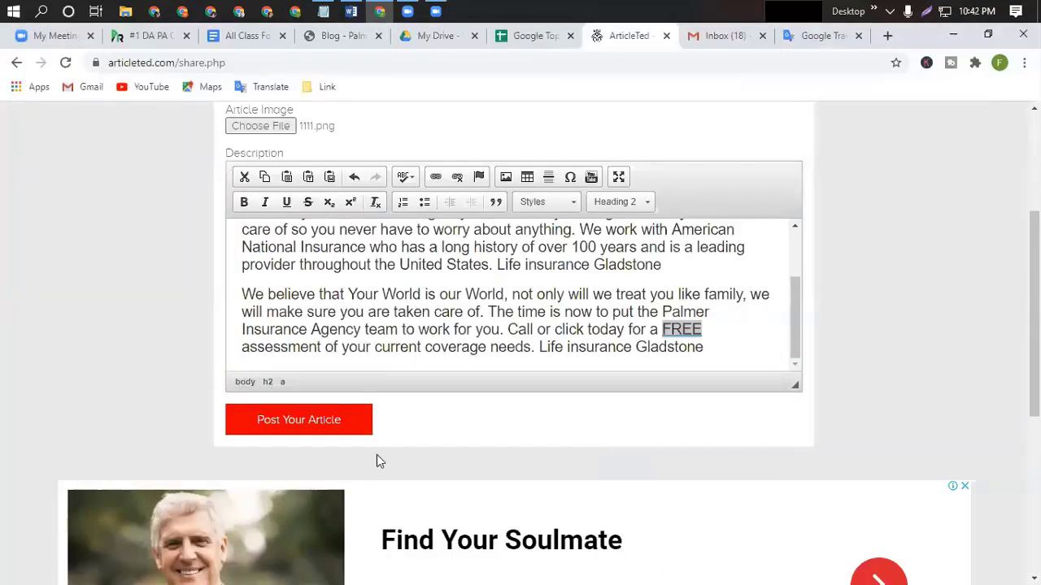
pyautogui.click(326, 427)
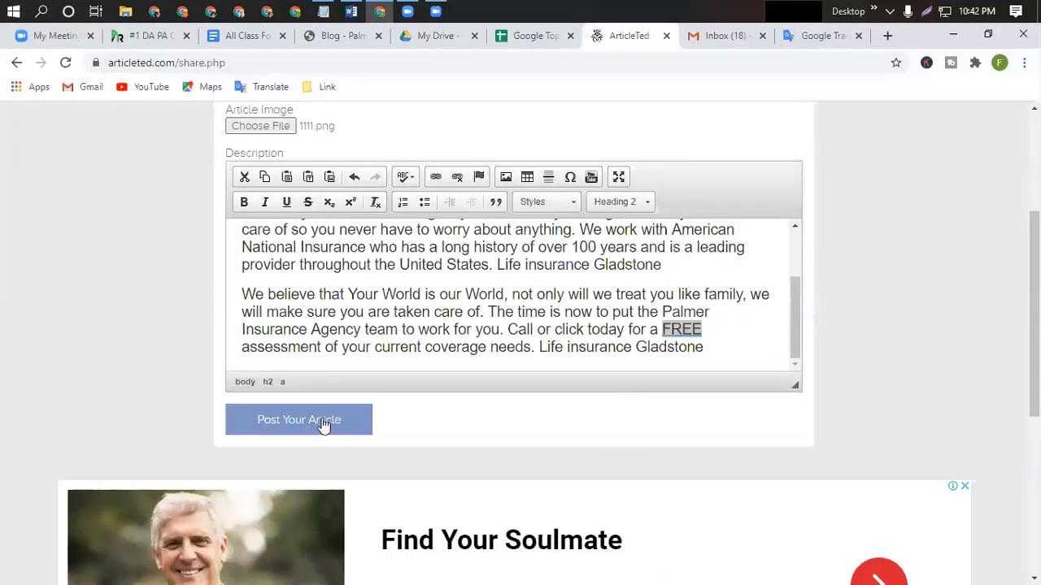
pyautogui.scroll(2, 326, 313)
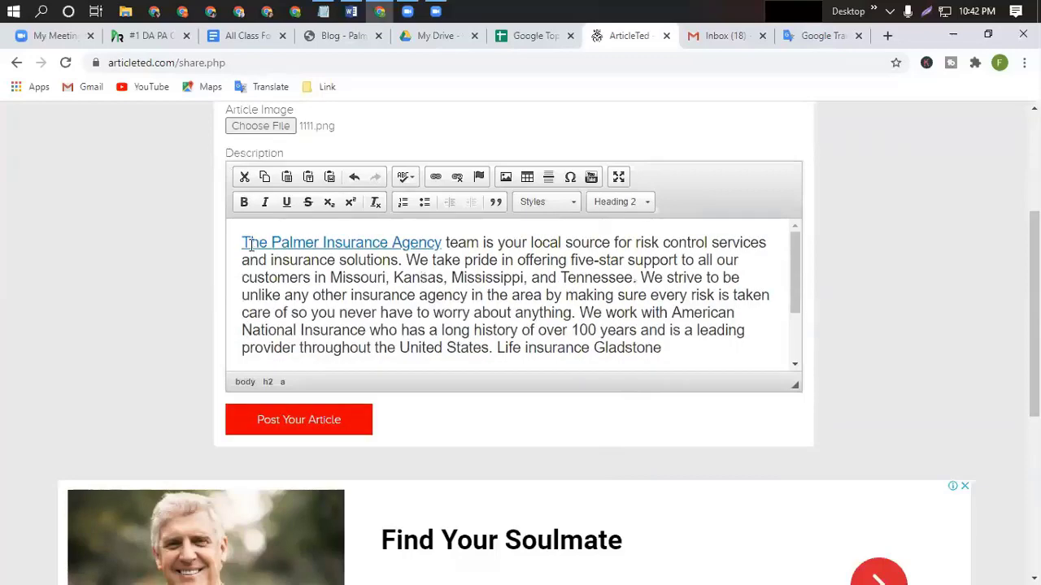
# Make the description text bold and italic, then post the article.
pyautogui.moveTo(267, 257); pyautogui.dragTo(786, 404)
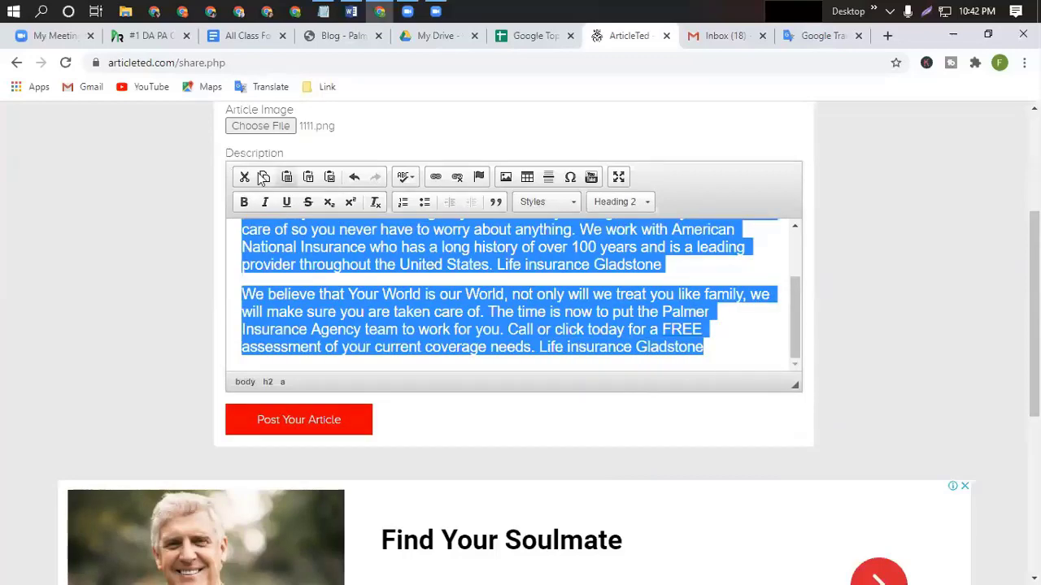
pyautogui.click(243, 201)
pyautogui.click(264, 201)
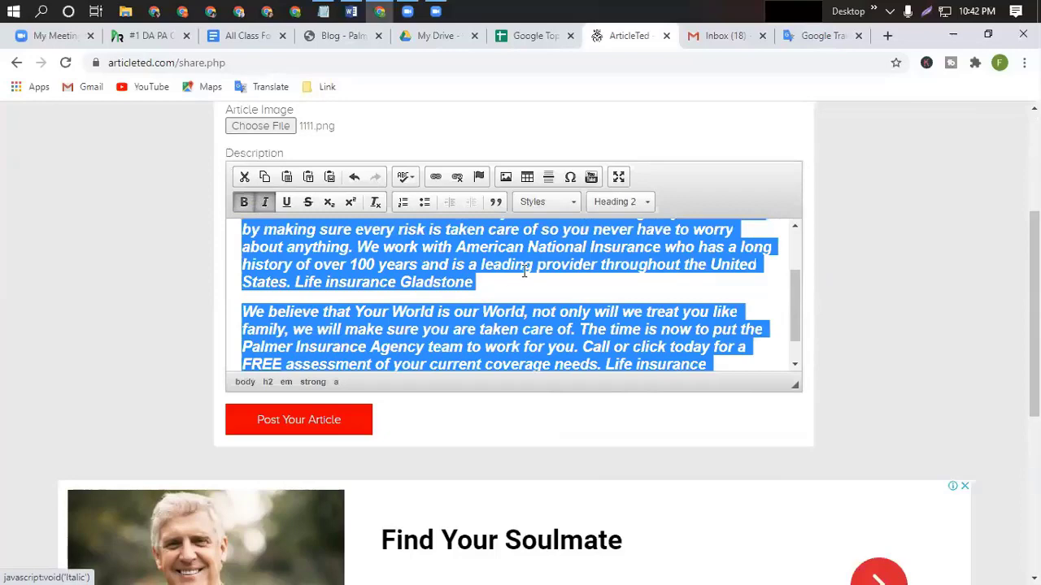
pyautogui.click(498, 305)
pyautogui.click(306, 423)
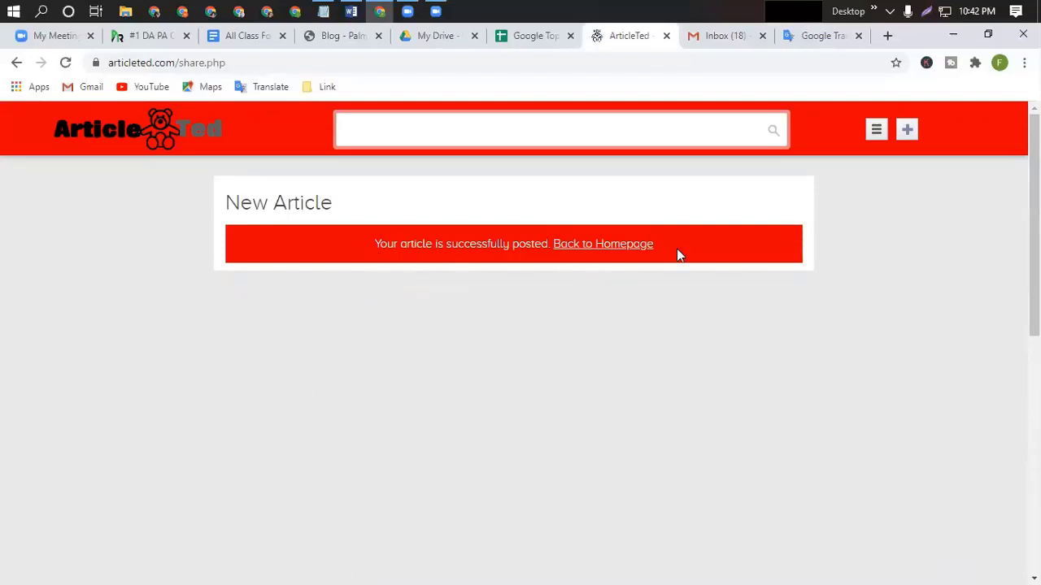
# Return to the ArticleTed homepage and scroll down to its Browse category list.
pyautogui.click(622, 252)
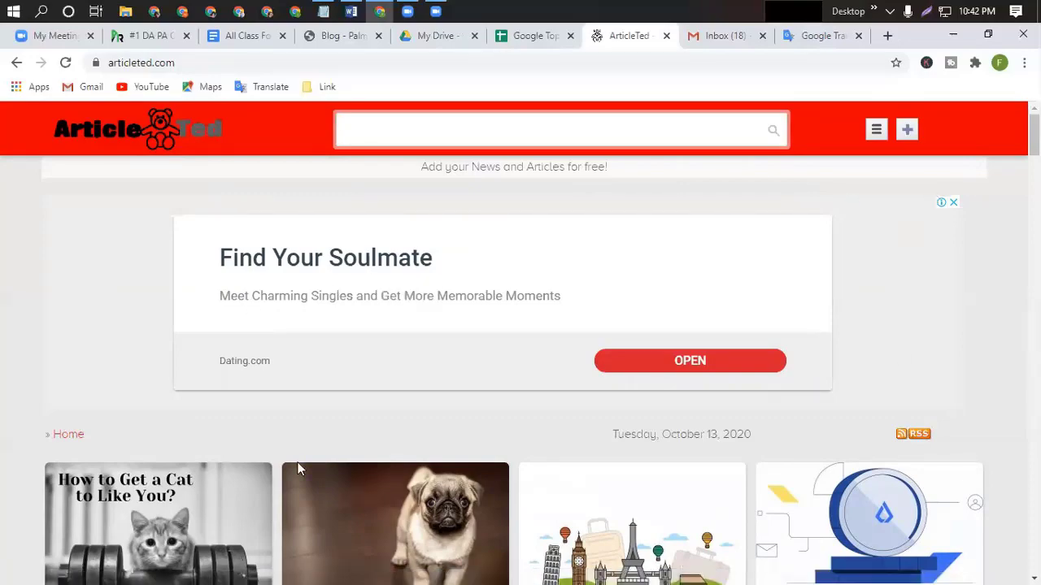
pyautogui.scroll(-8, 367, 475)
pyautogui.scroll(5, 367, 476)
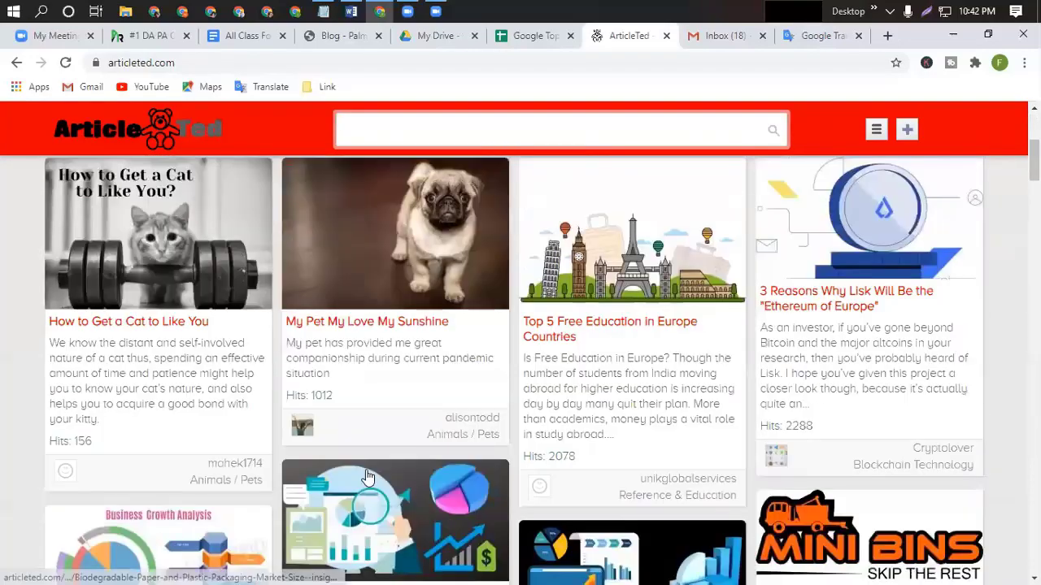
pyautogui.scroll(-10, 367, 475)
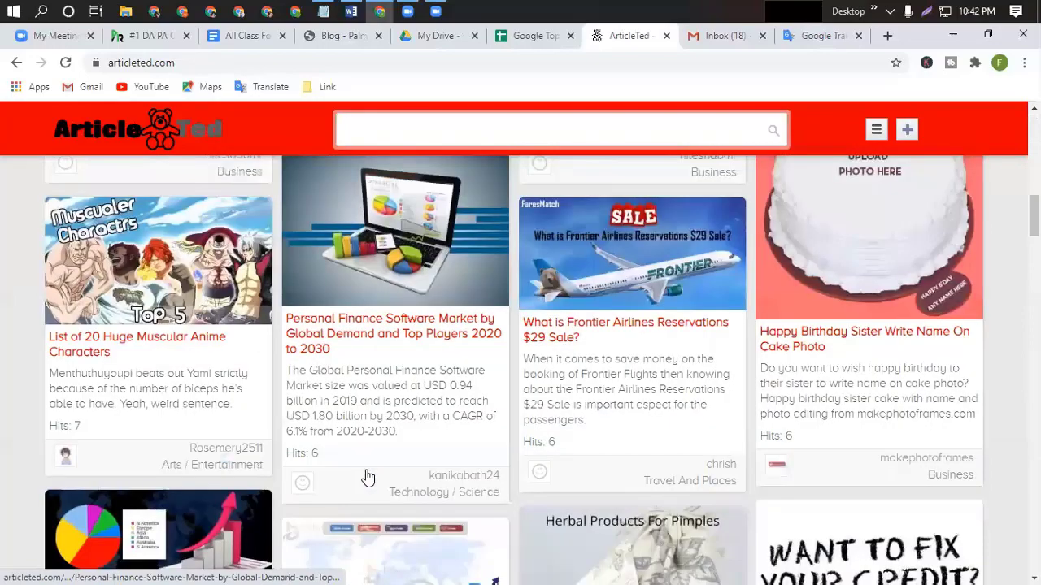
pyautogui.scroll(-4, 710, 474)
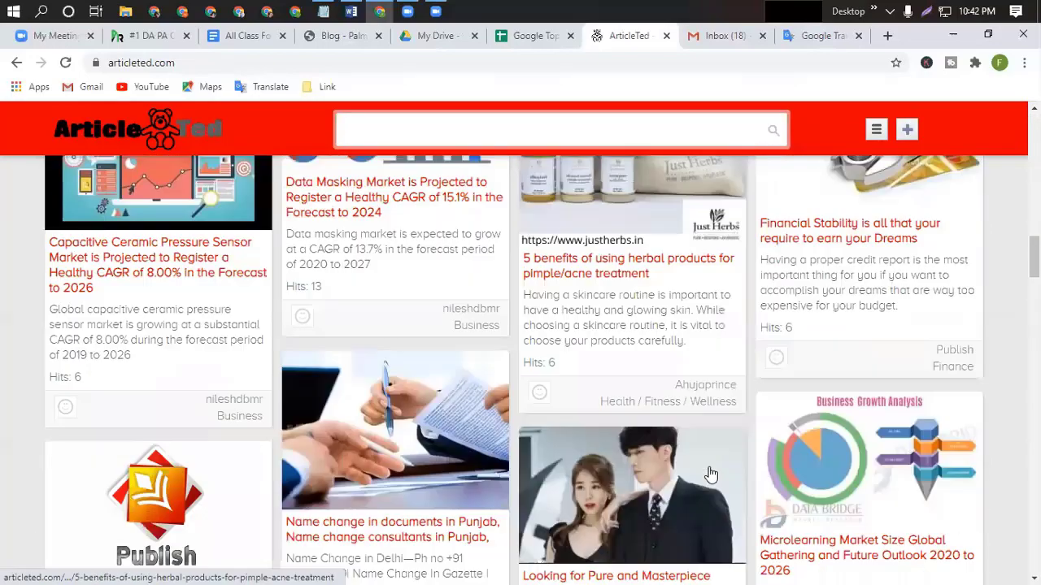
pyautogui.scroll(-2, 710, 474)
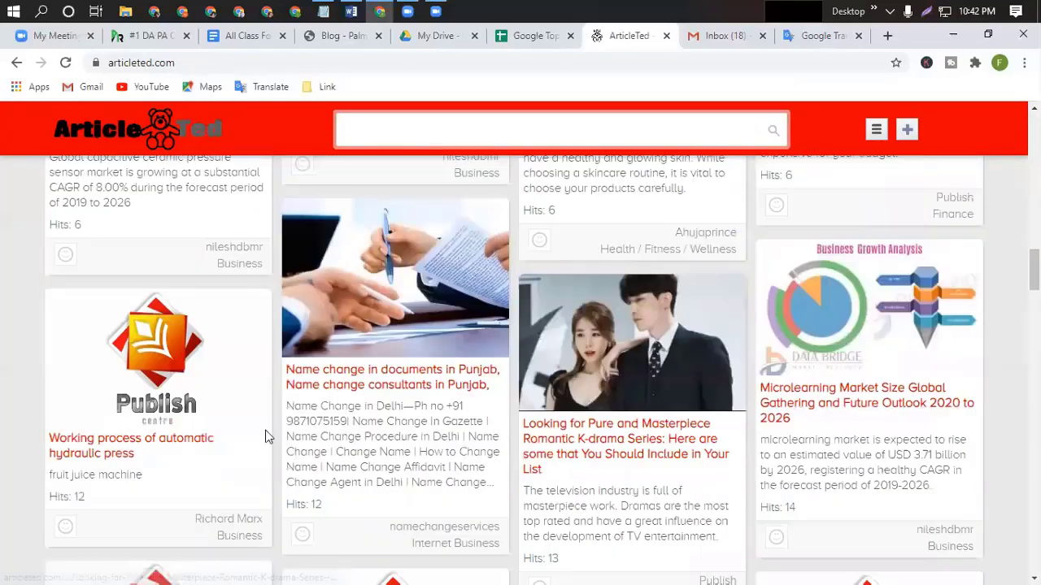
pyautogui.scroll(-1, 767, 431)
pyautogui.scroll(-3, 767, 431)
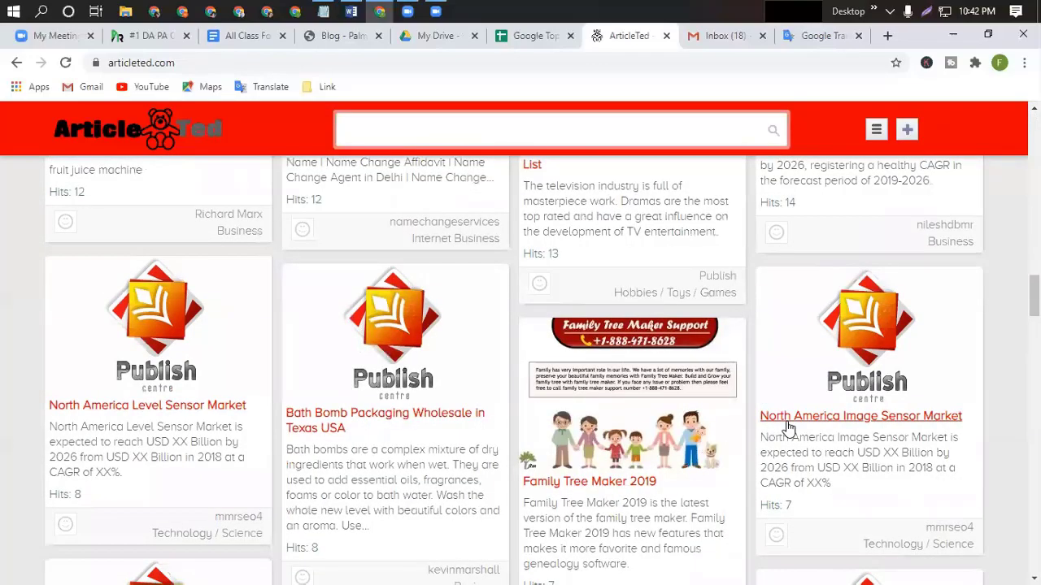
pyautogui.scroll(-4, 787, 427)
pyautogui.scroll(-4, 787, 427)
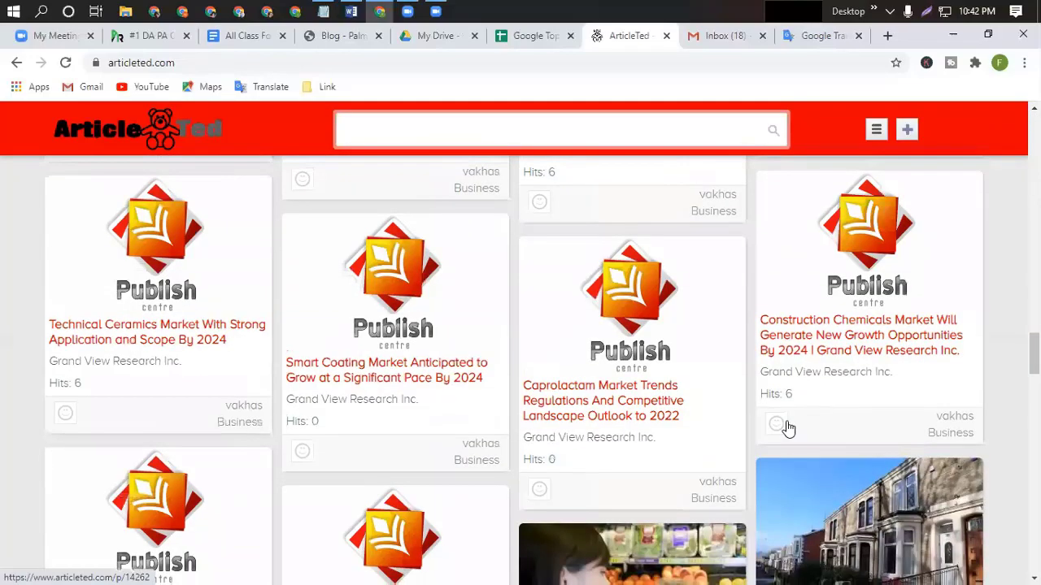
pyautogui.scroll(-1, 789, 428)
pyautogui.scroll(-4, 787, 427)
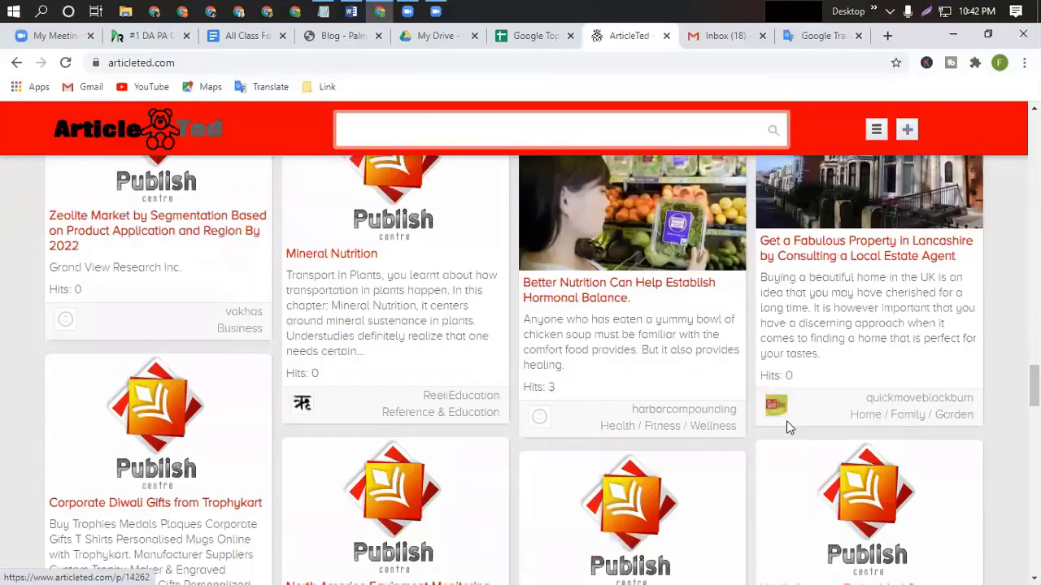
pyautogui.scroll(-5, 786, 427)
pyautogui.scroll(-10, 786, 427)
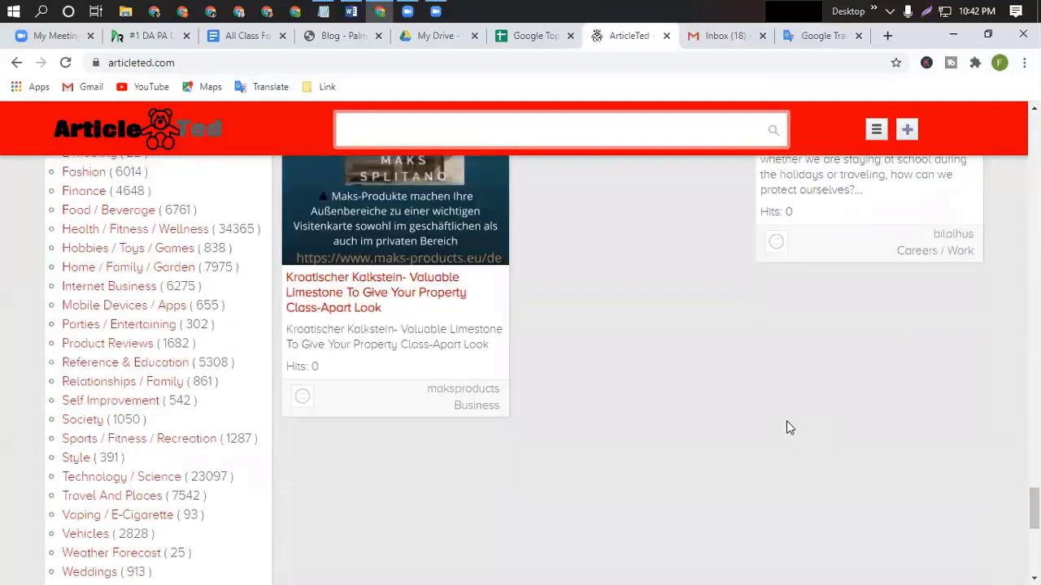
pyautogui.scroll(4, 786, 427)
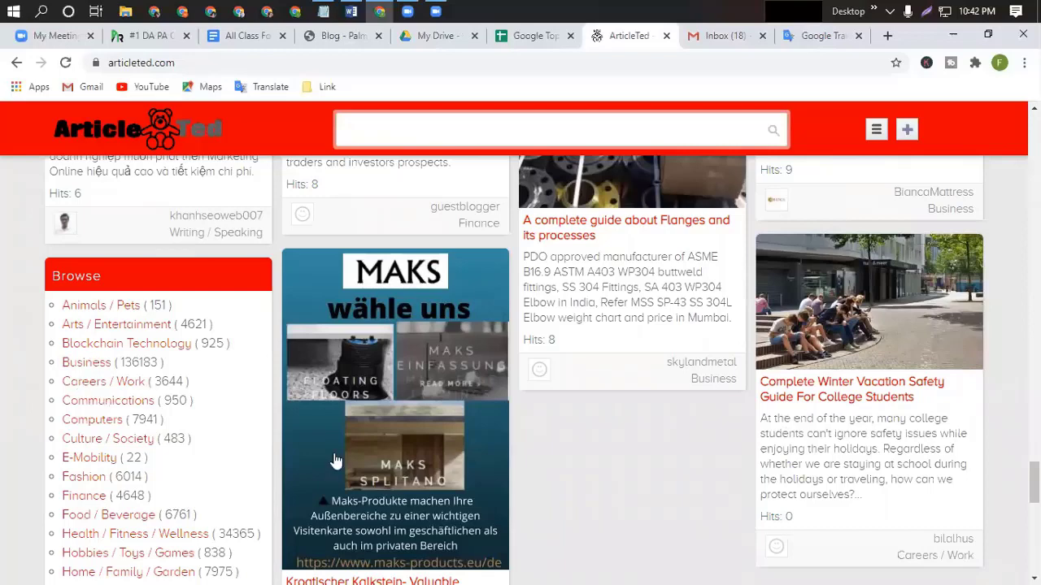
# Open the Business category and scroll through its articles down to the next-page link.
pyautogui.click(91, 370)
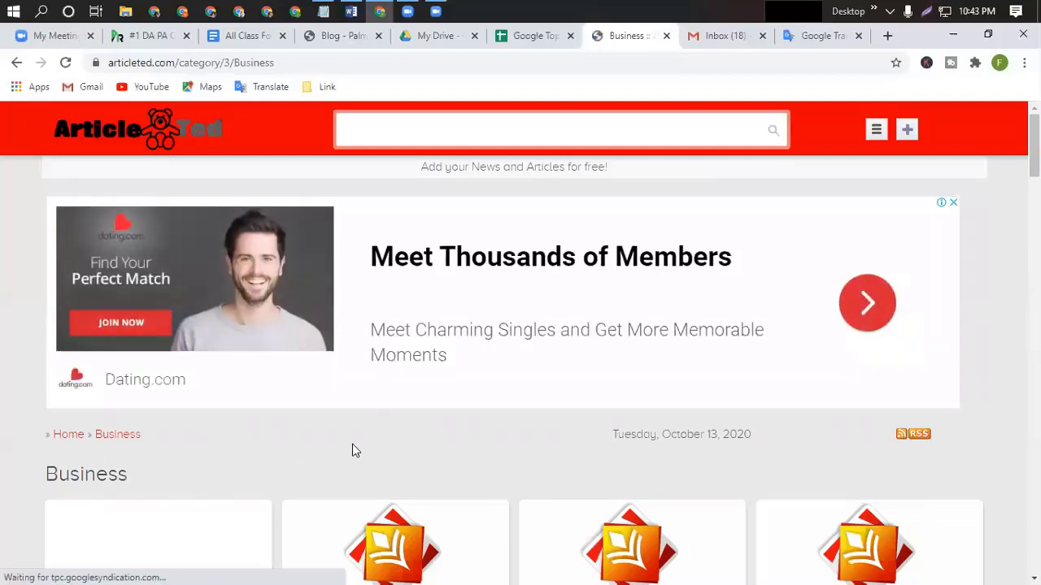
pyautogui.scroll(-3, 352, 445)
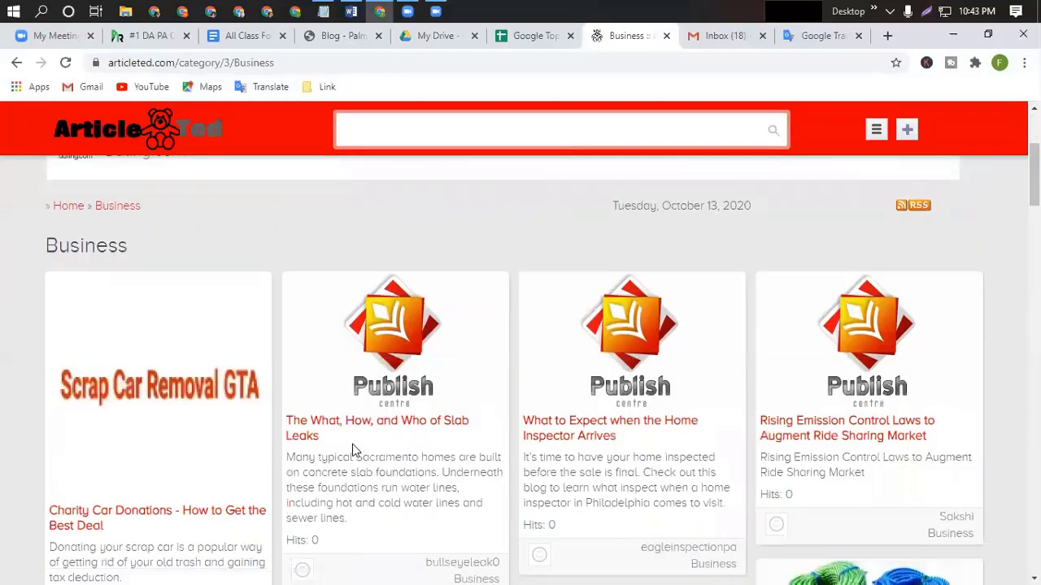
pyautogui.scroll(-2, 352, 444)
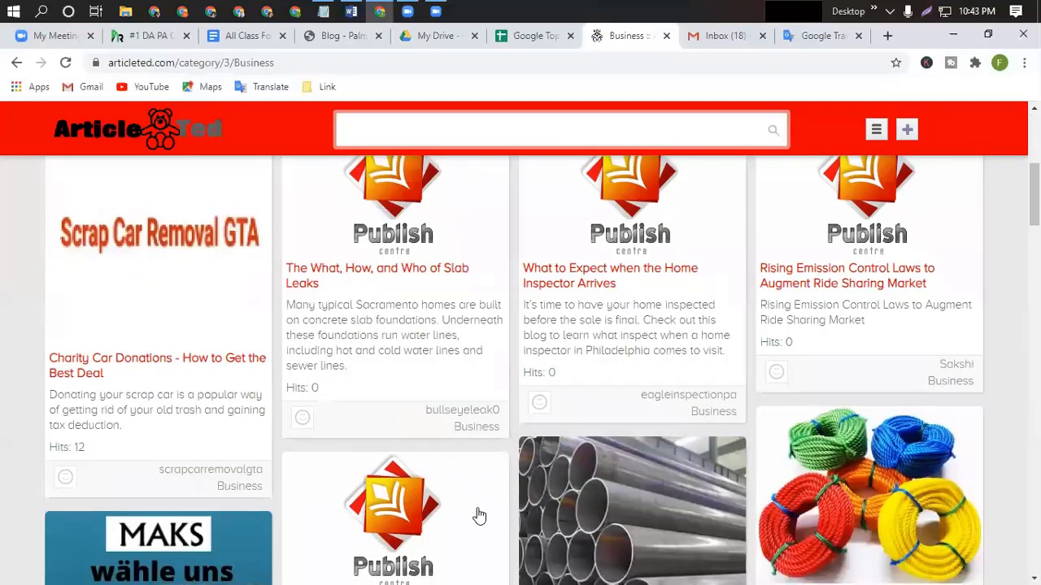
pyautogui.scroll(-5, 480, 515)
pyautogui.scroll(-3, 478, 514)
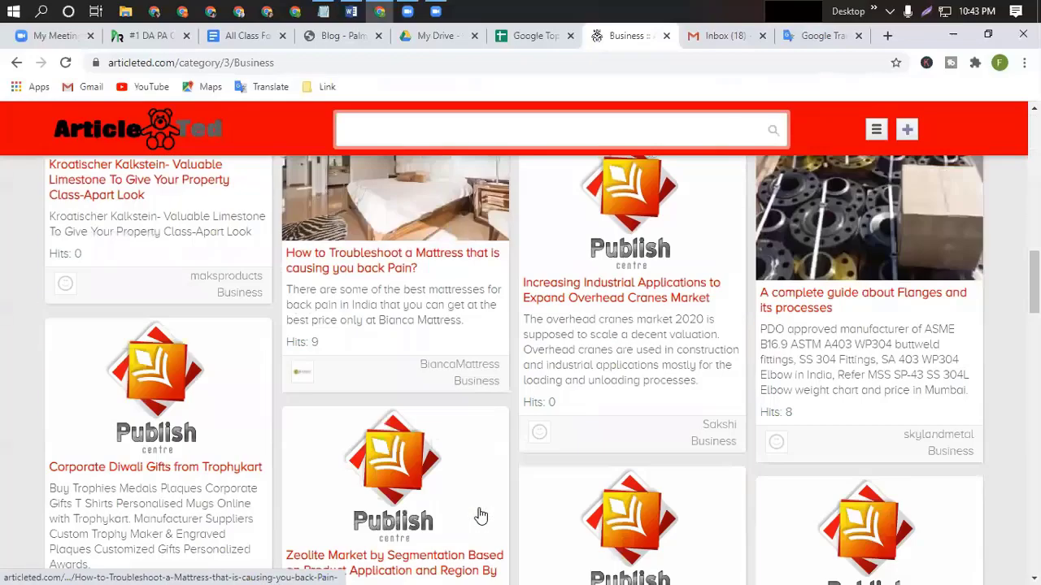
pyautogui.scroll(-12, 589, 460)
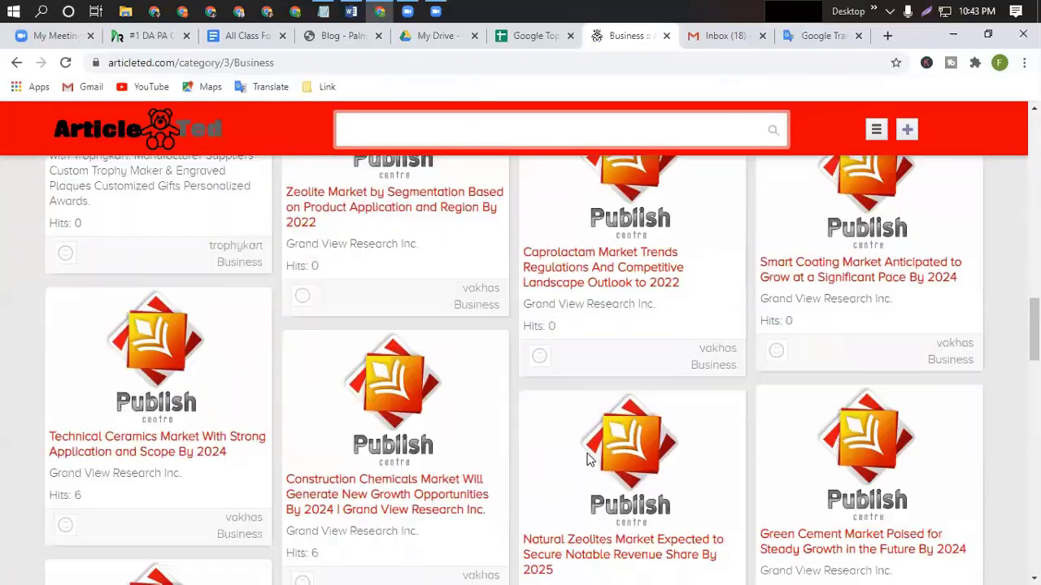
pyautogui.scroll(-10, 587, 460)
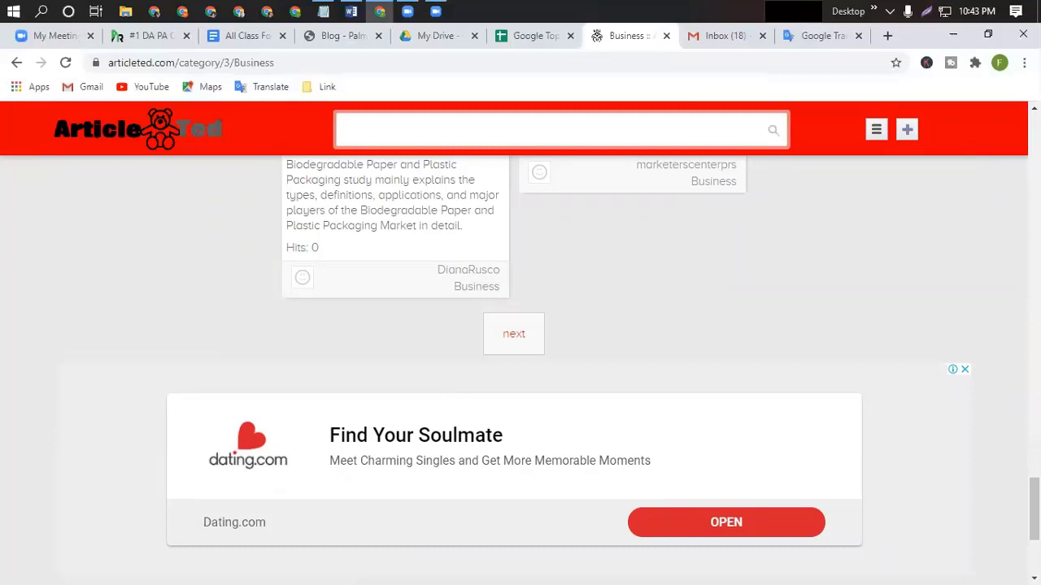
# Open My Articles from the menu to see Life insurance Gladstone marked Waiting for Approval.
pyautogui.click(877, 129)
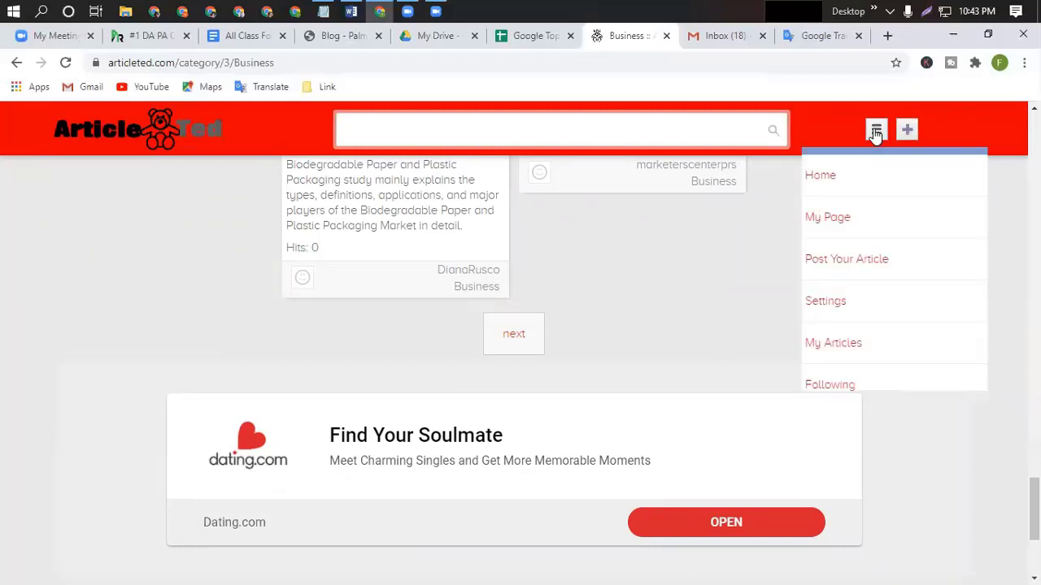
pyautogui.click(833, 347)
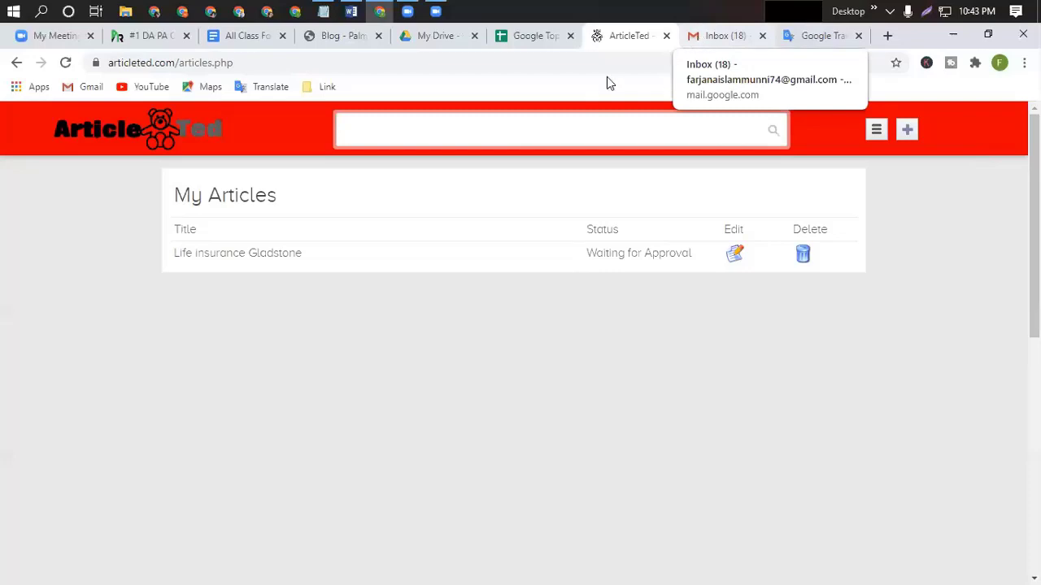
pyautogui.click(529, 37)
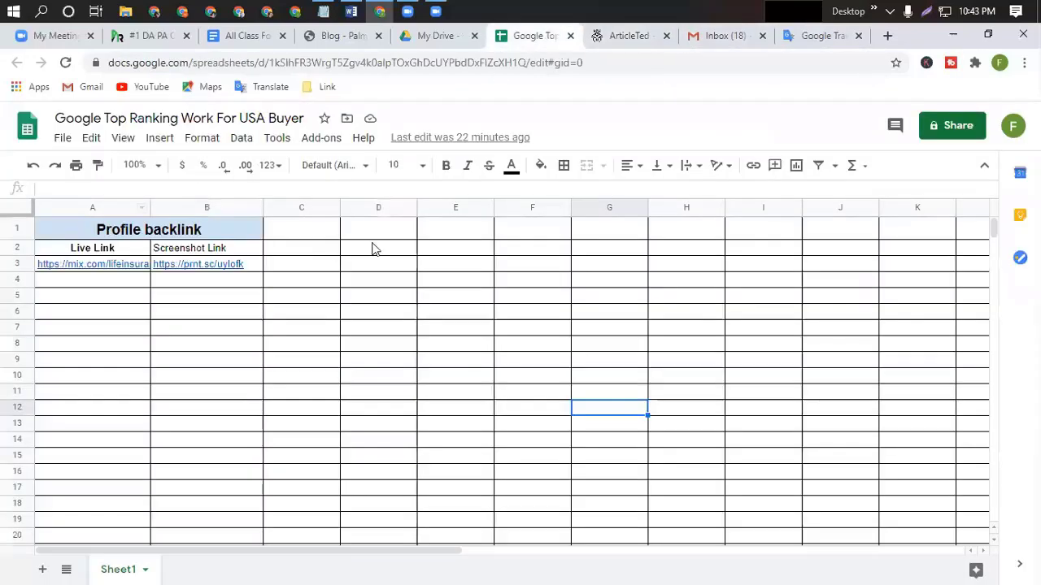
pyautogui.moveTo(294, 247); pyautogui.dragTo(378, 249)
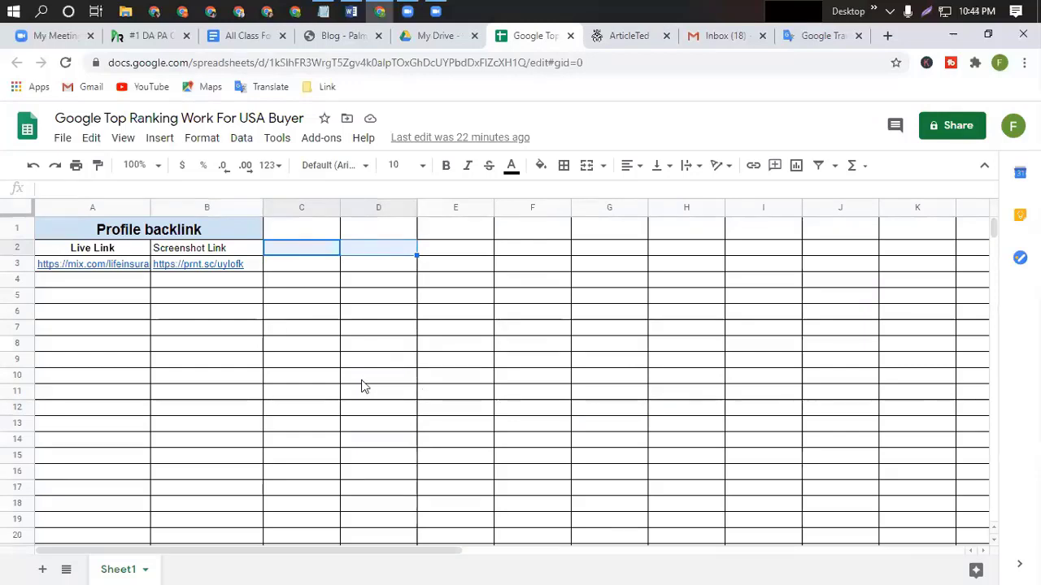
pyautogui.click(627, 42)
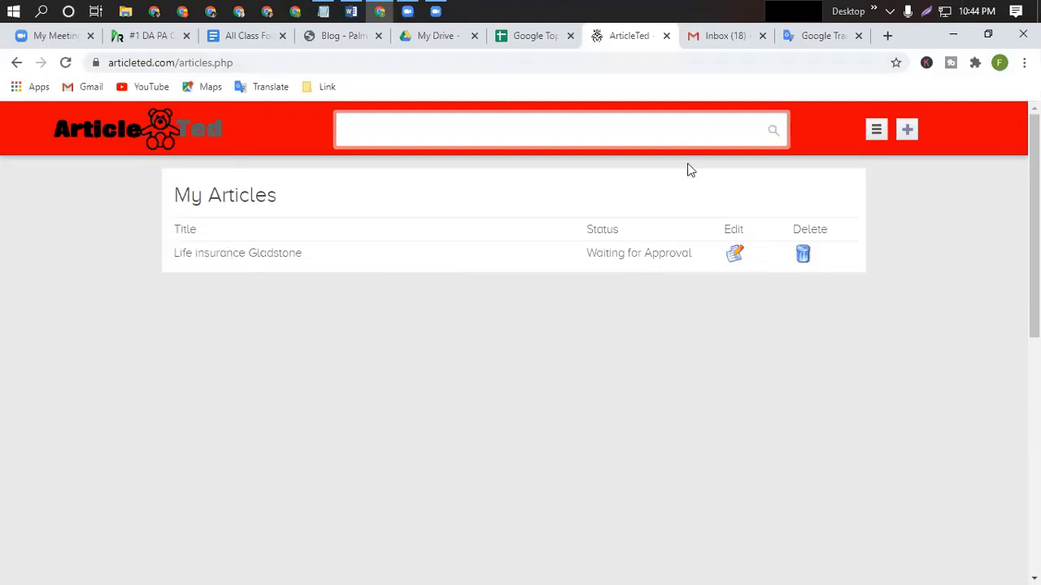
# Open My Page and view the profile card: member since Oct 13, 2020, 1 article, no followers.
pyautogui.click(878, 131)
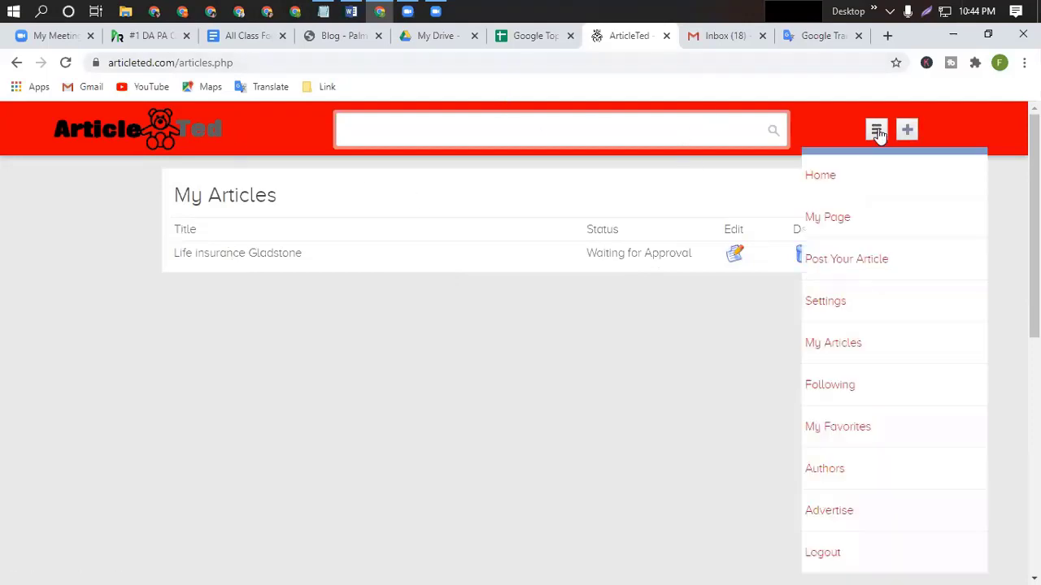
pyautogui.click(840, 224)
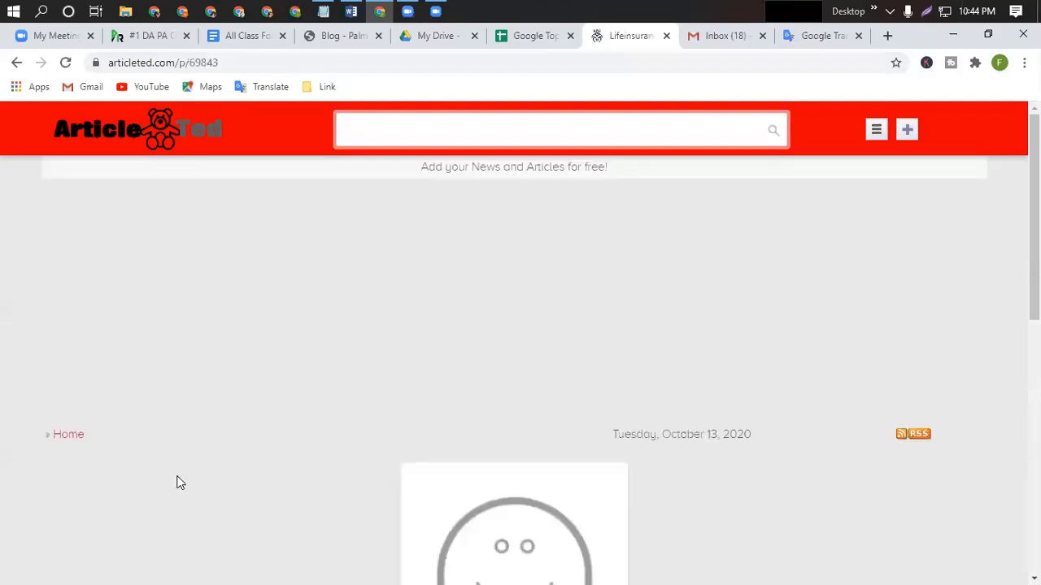
pyautogui.scroll(-5, 455, 412)
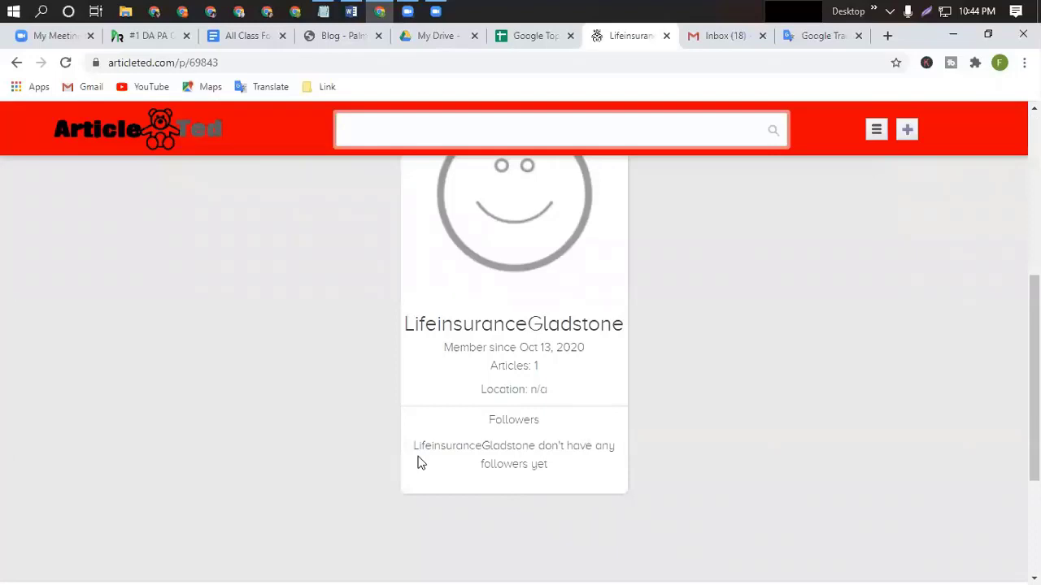
pyautogui.scroll(4, 511, 365)
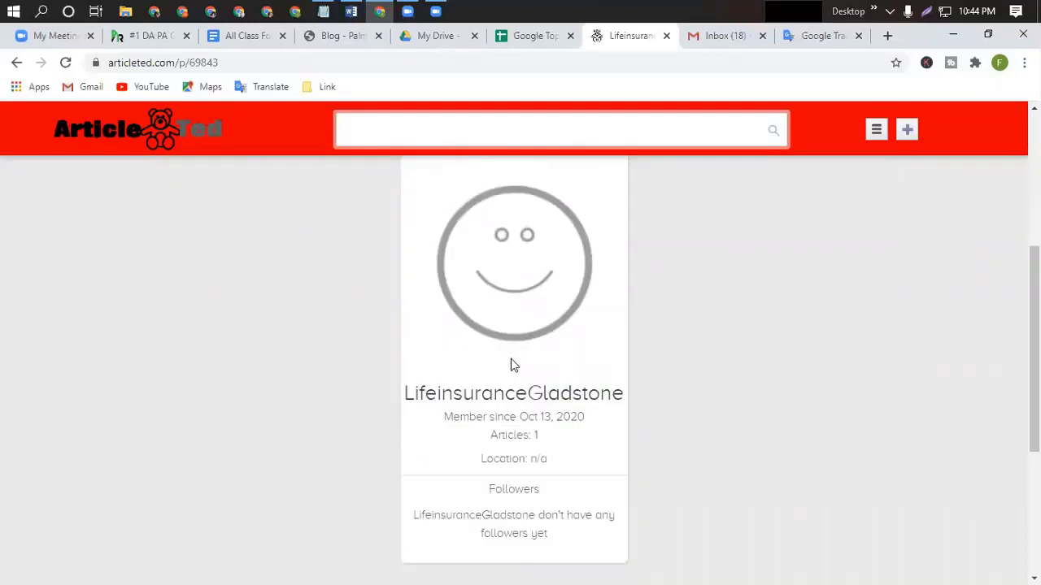
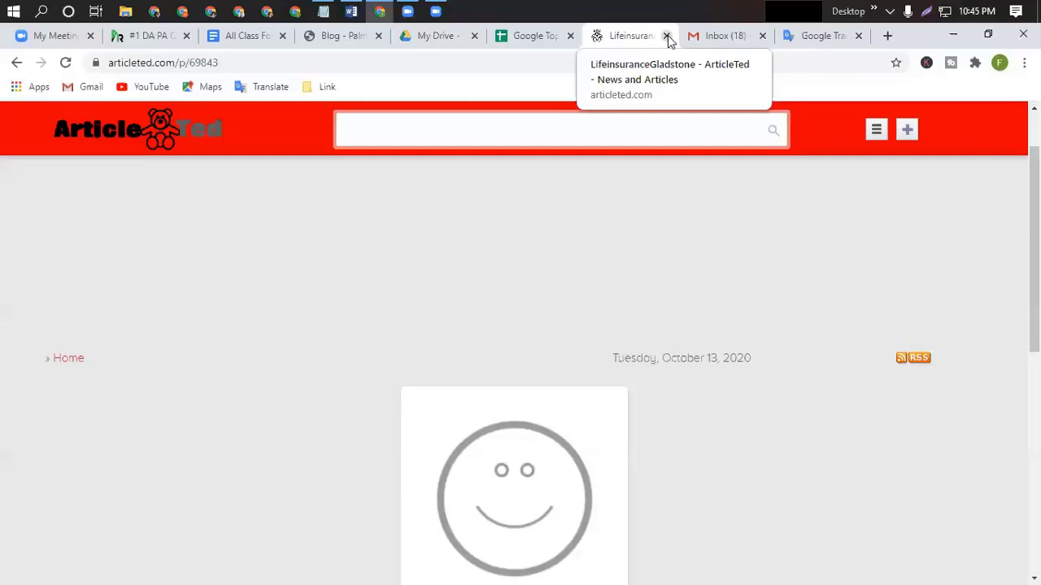
# Close the life insurance tab and return to the All Class For DMA Student document.
pyautogui.click(666, 37)
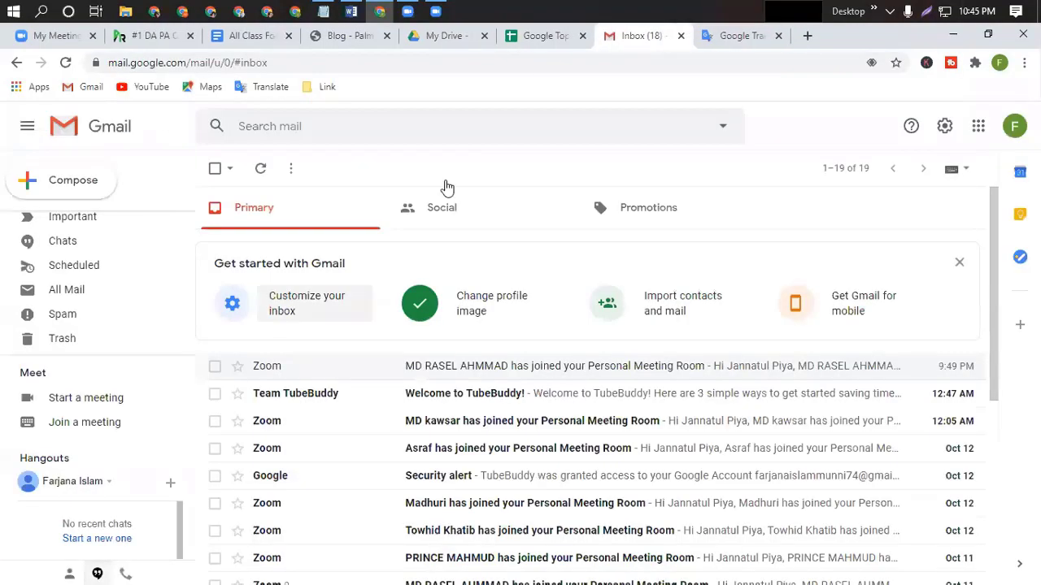
pyautogui.click(268, 36)
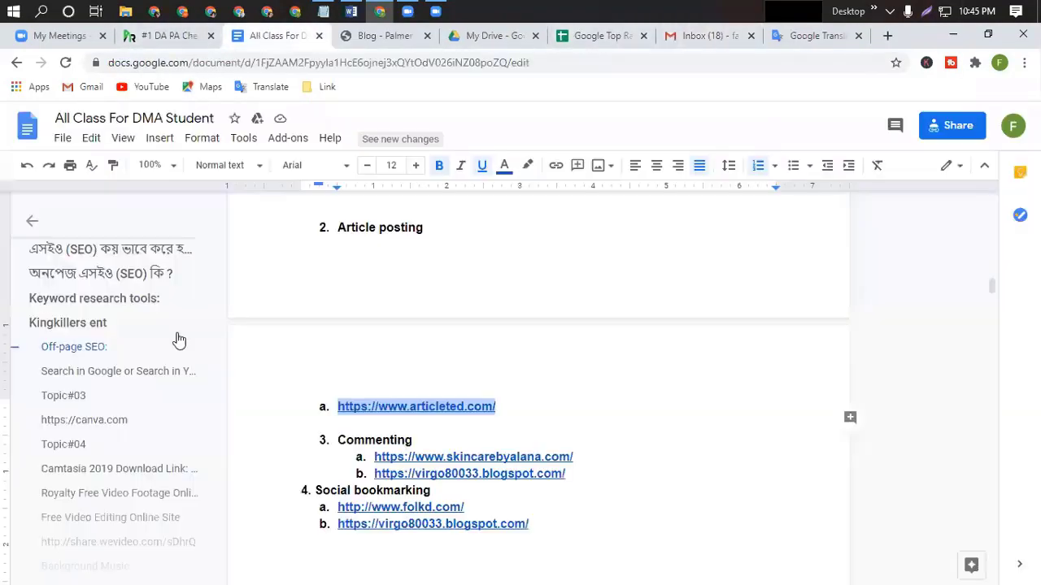
pyautogui.scroll(-1, 525, 410)
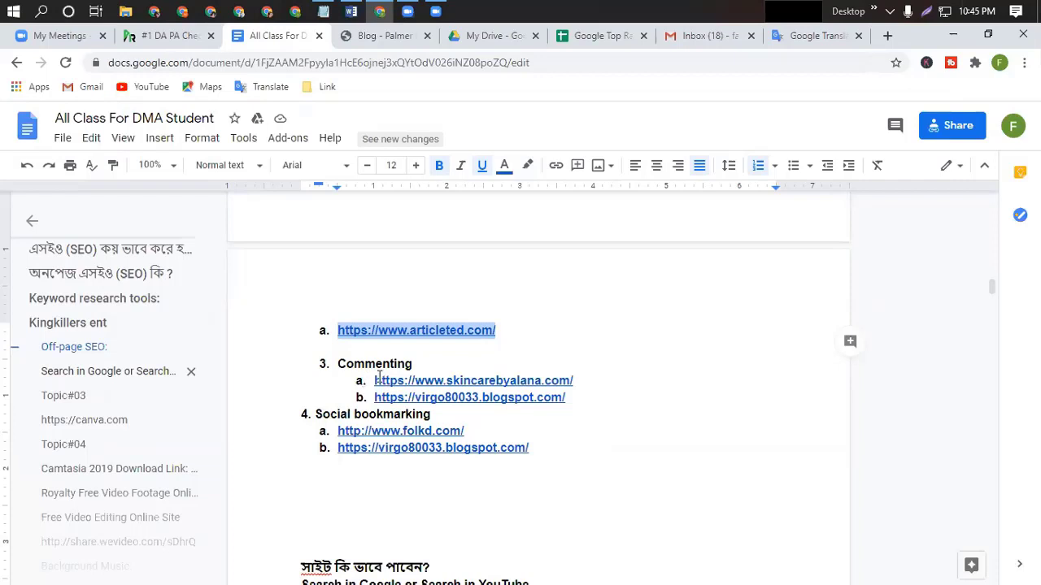
# Add 'Backlink:' after Commenting and copy the skincarebyalana.com link address.
pyautogui.click(418, 364)
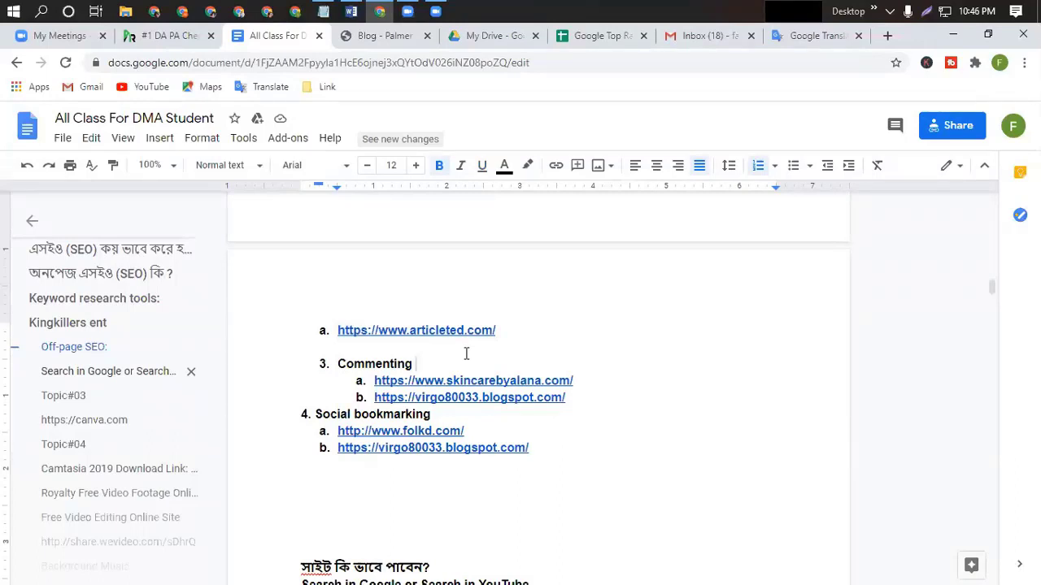
pyautogui.write('Backli')
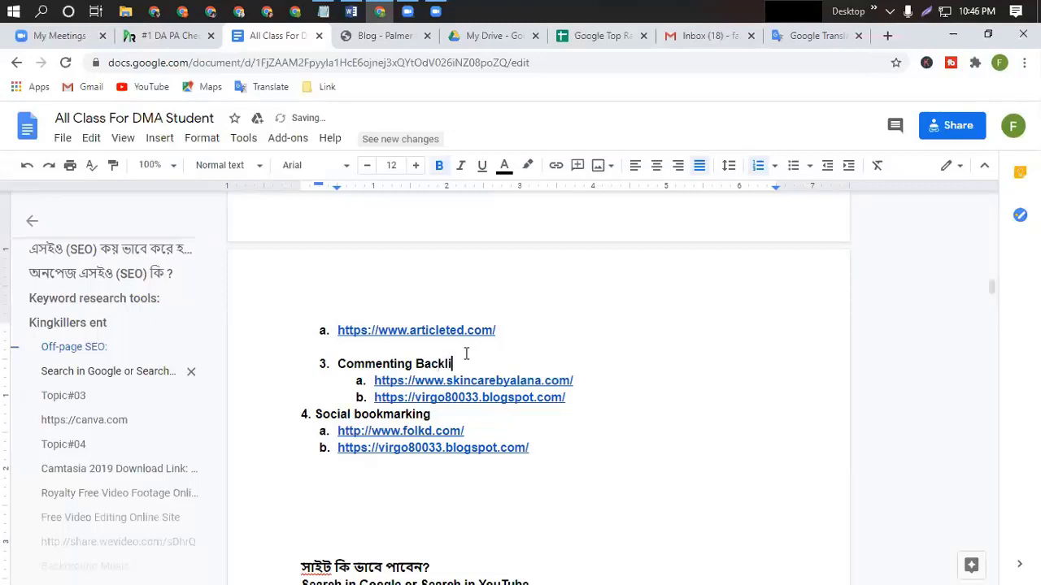
pyautogui.write('nk:')
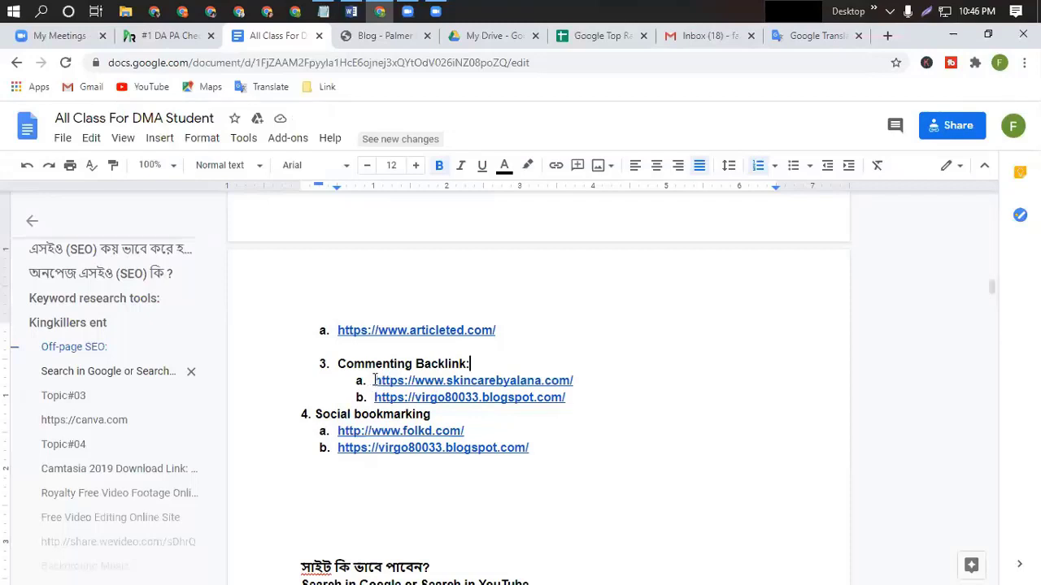
pyautogui.click(376, 381)
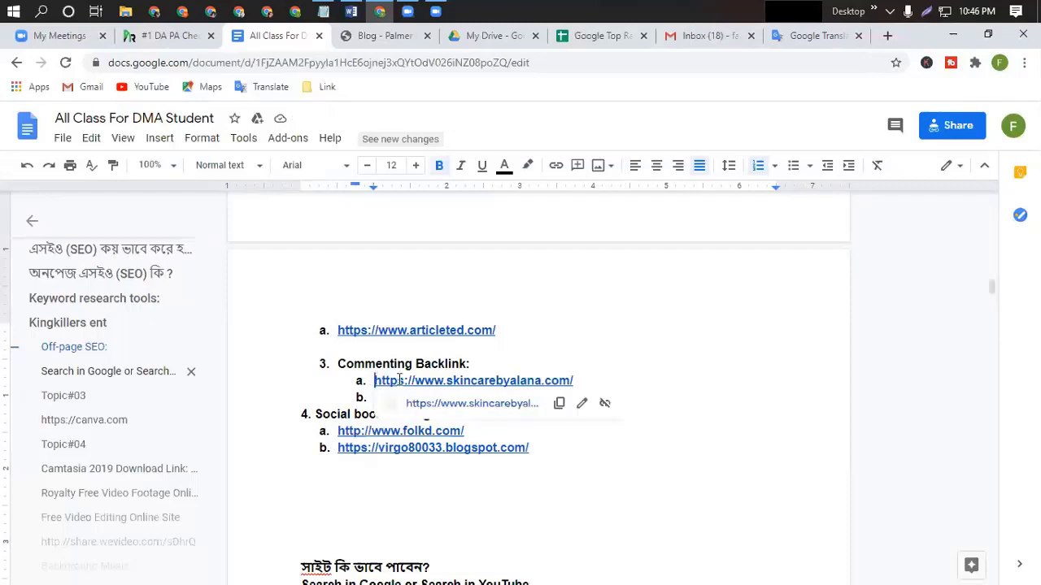
pyautogui.click(558, 403)
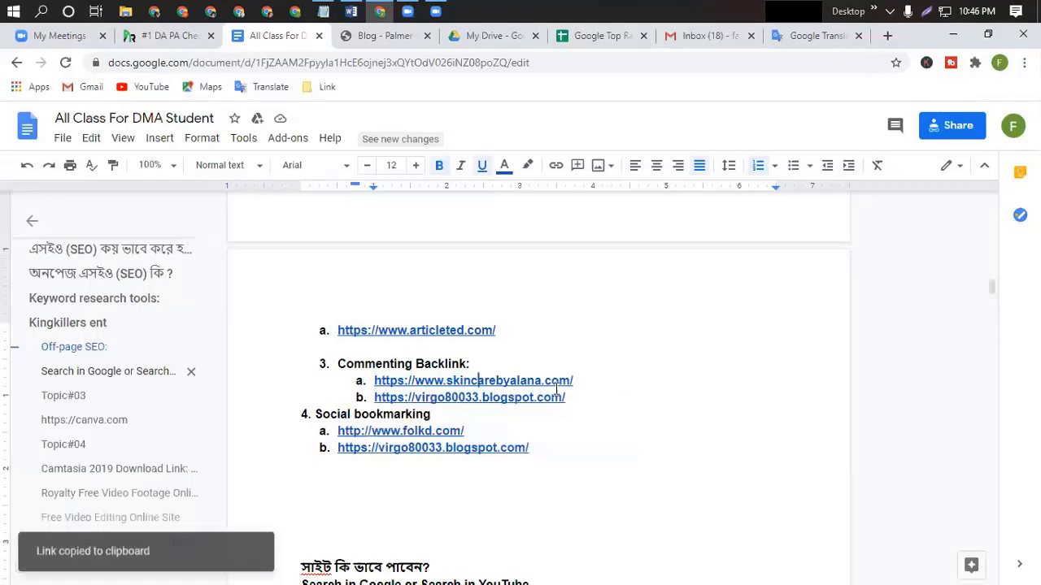
# Load the copied skincarebyalana.com link in a new tab and close the Palmer Insurance blog tab.
pyautogui.click(887, 36)
pyautogui.hotkey('ctrl', 'v')
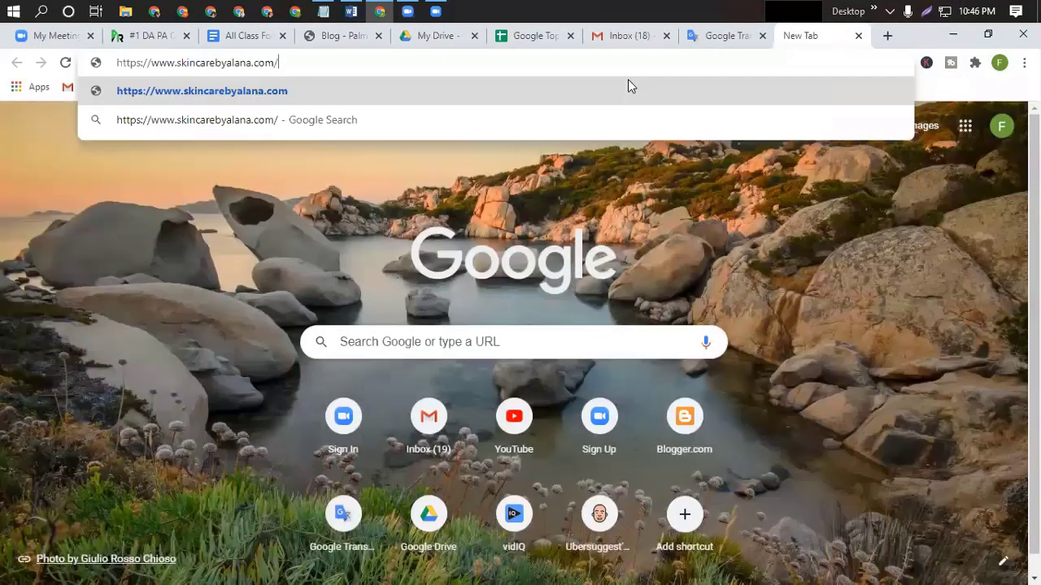
pyautogui.press('Return')
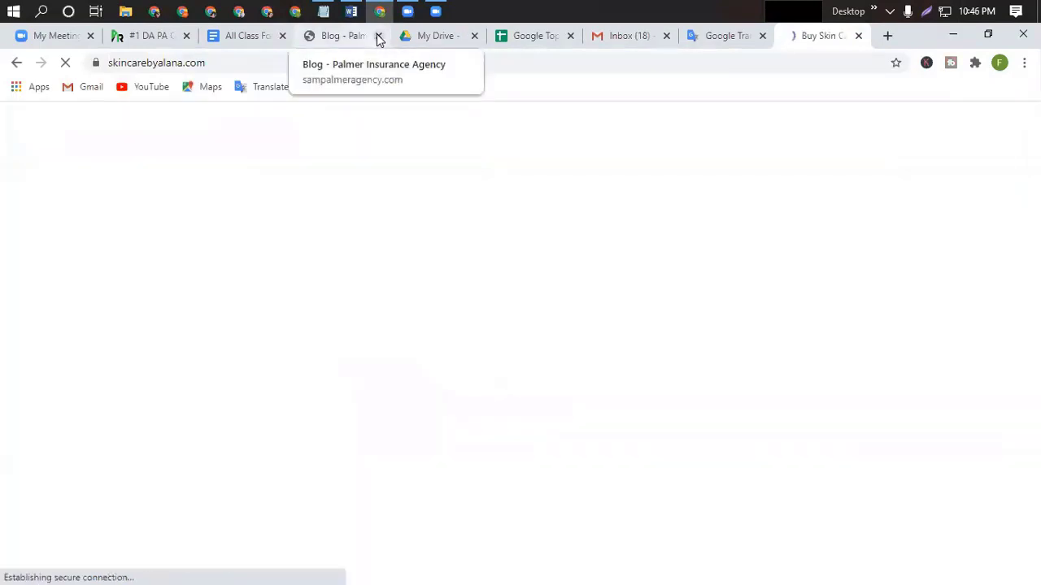
pyautogui.click(378, 36)
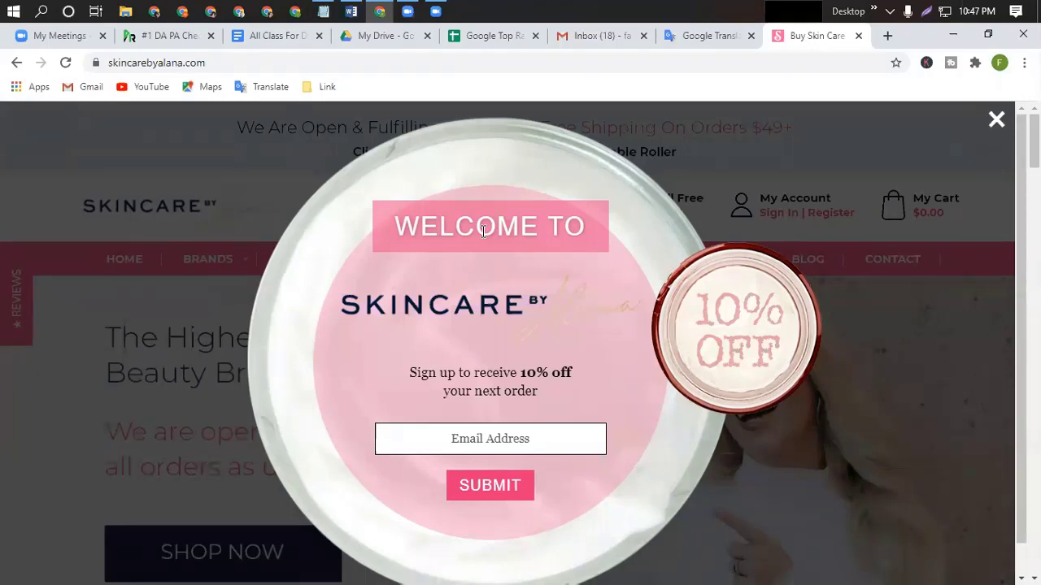
# Copy the Google account's e-mail address from the account panel in a new tab.
pyautogui.click(483, 440)
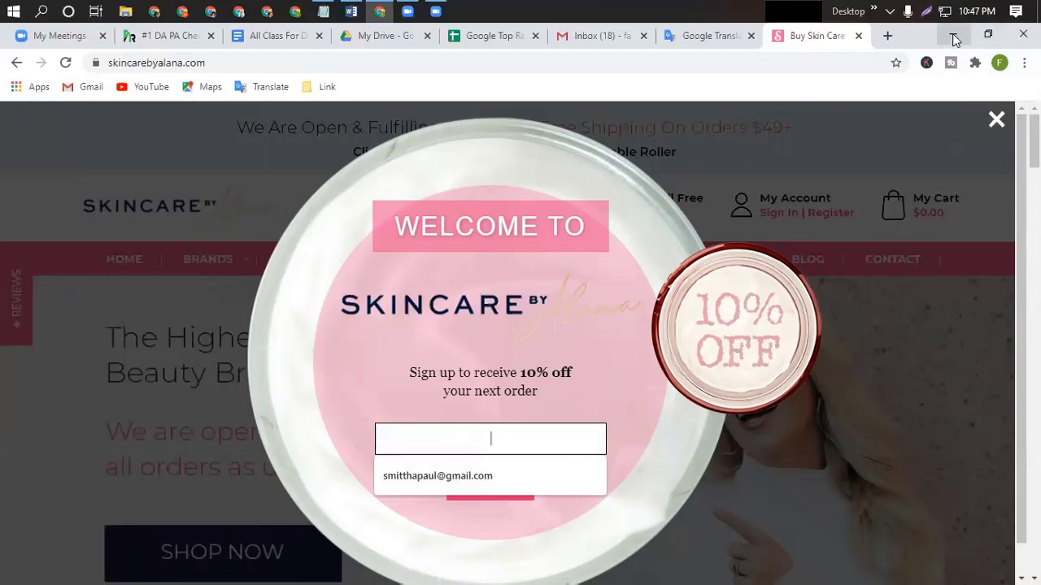
pyautogui.hotkey('ctrl', 't')
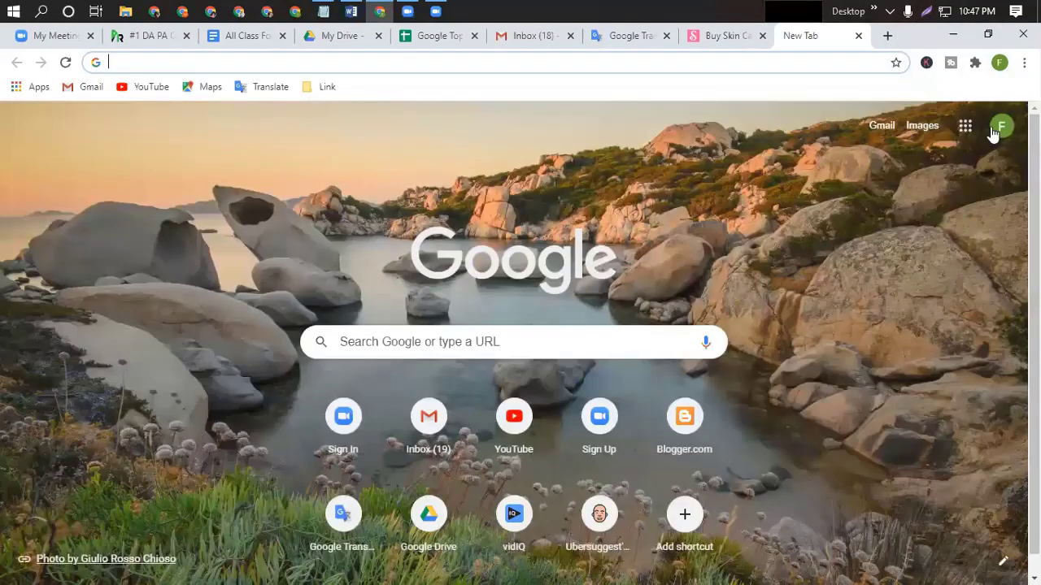
pyautogui.click(1000, 126)
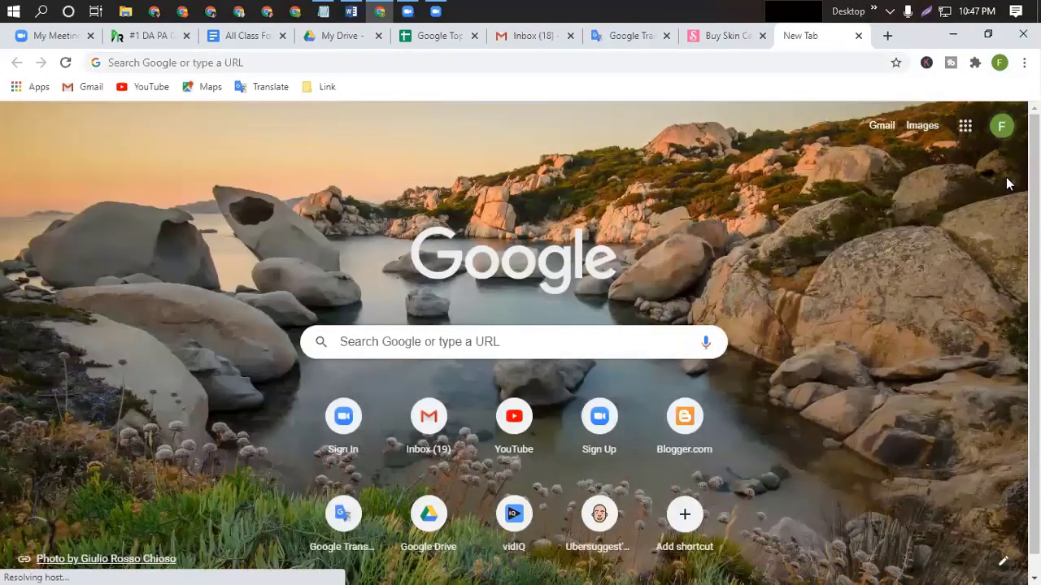
pyautogui.tripleClick(803, 262)
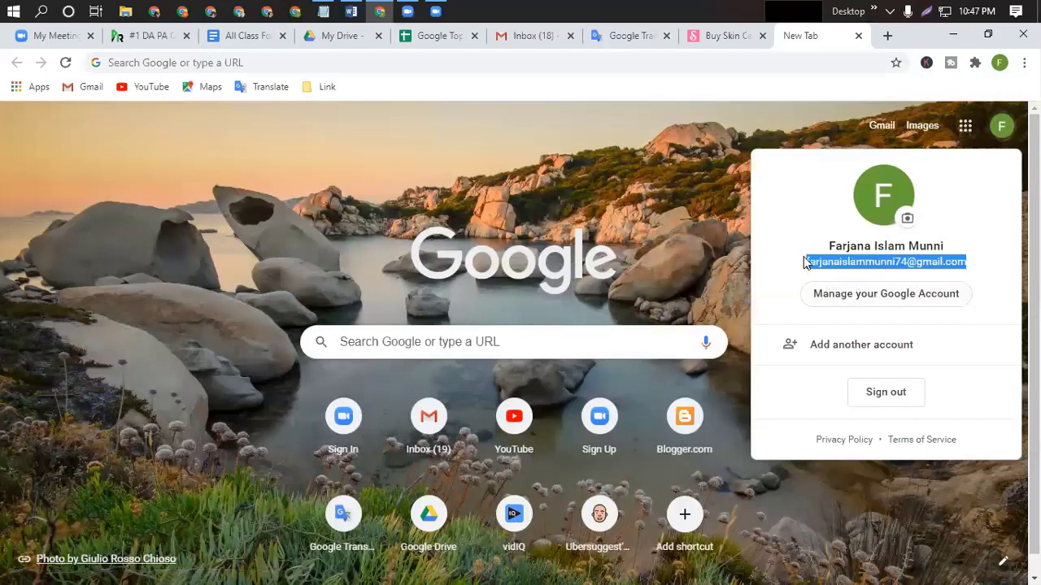
pyautogui.rightClick(824, 263)
pyautogui.click(764, 271)
pyautogui.rightClick(824, 261)
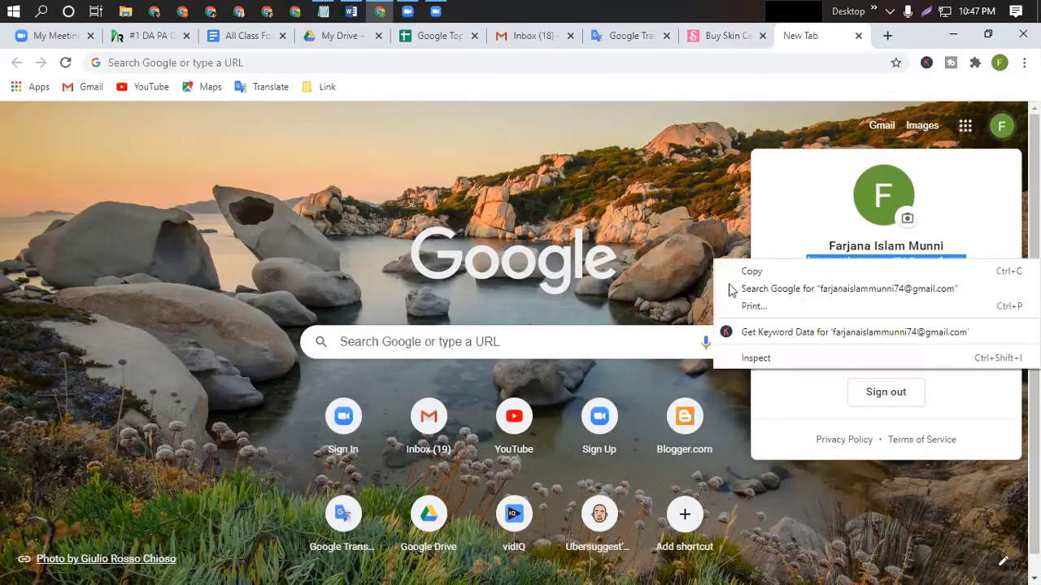
pyautogui.click(752, 270)
# Paste the e-mail into the 10% off sign-up field and submit it.
pyautogui.click(712, 36)
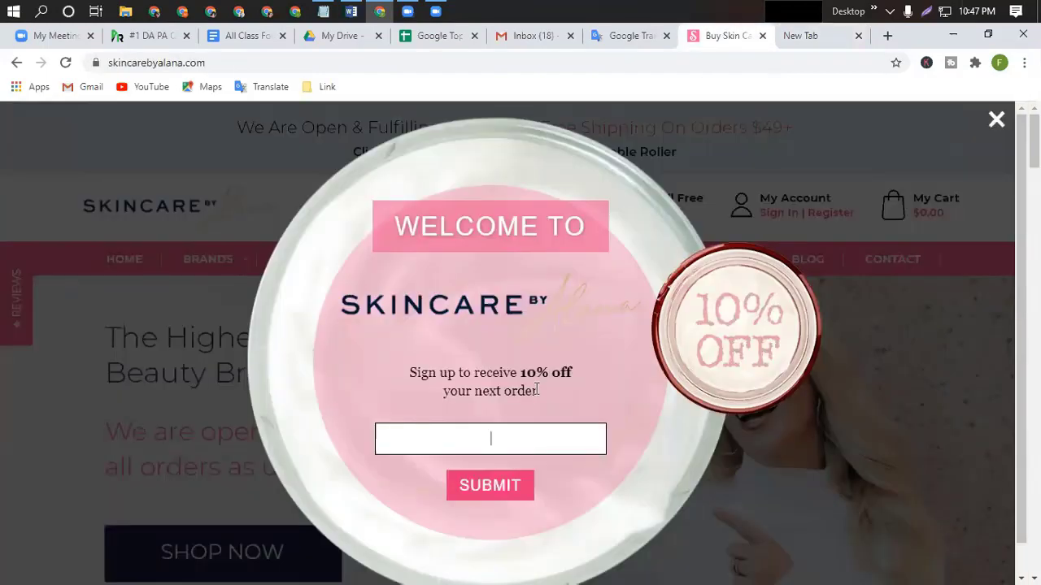
pyautogui.click(455, 460)
pyautogui.hotkey('ctrl', 'v')
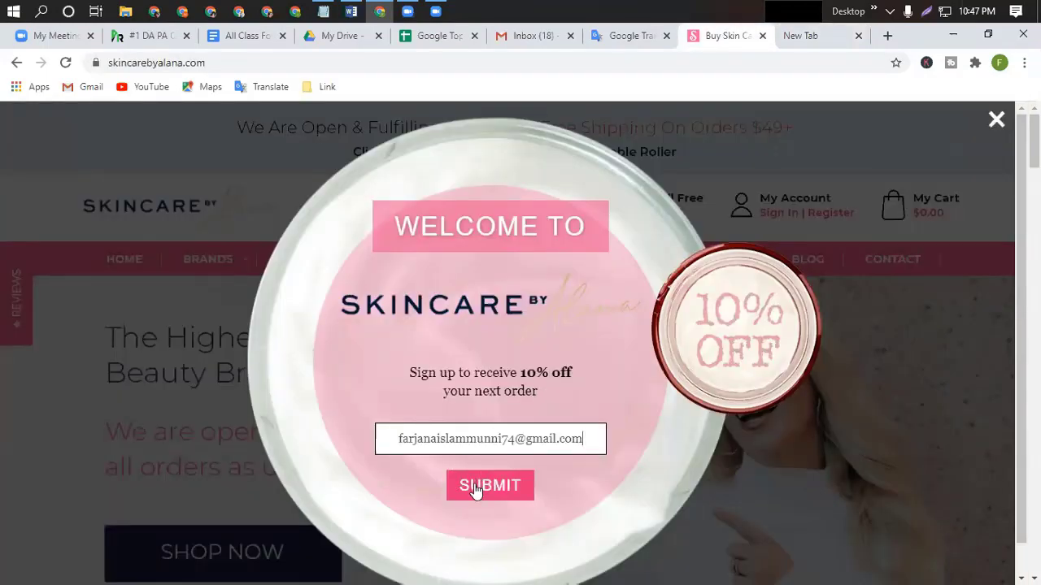
pyautogui.click(476, 487)
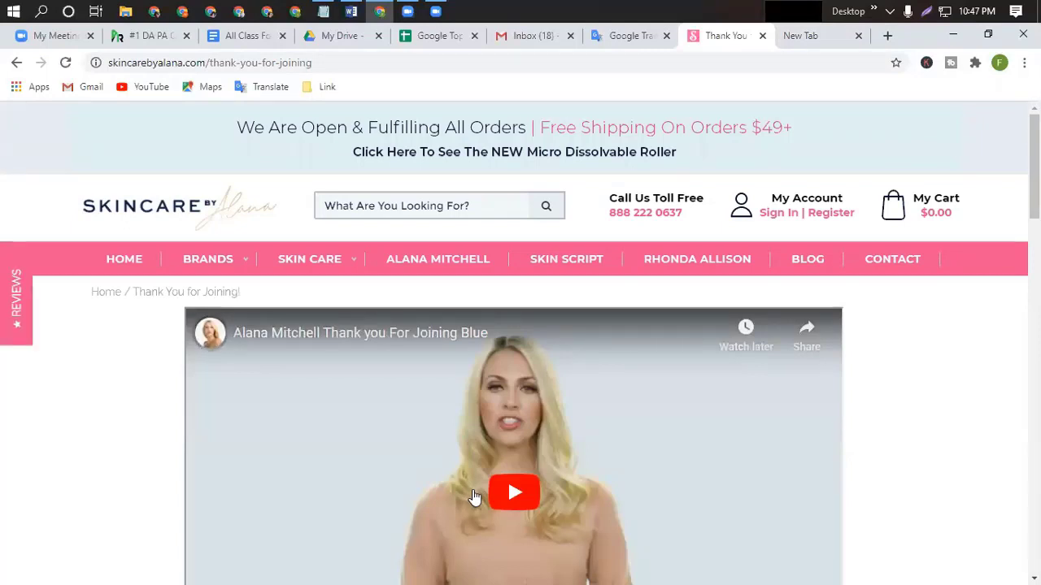
# Open the Skincare by Alana blog and browse the posts down to the maskne article.
pyautogui.scroll(-1, 587, 513)
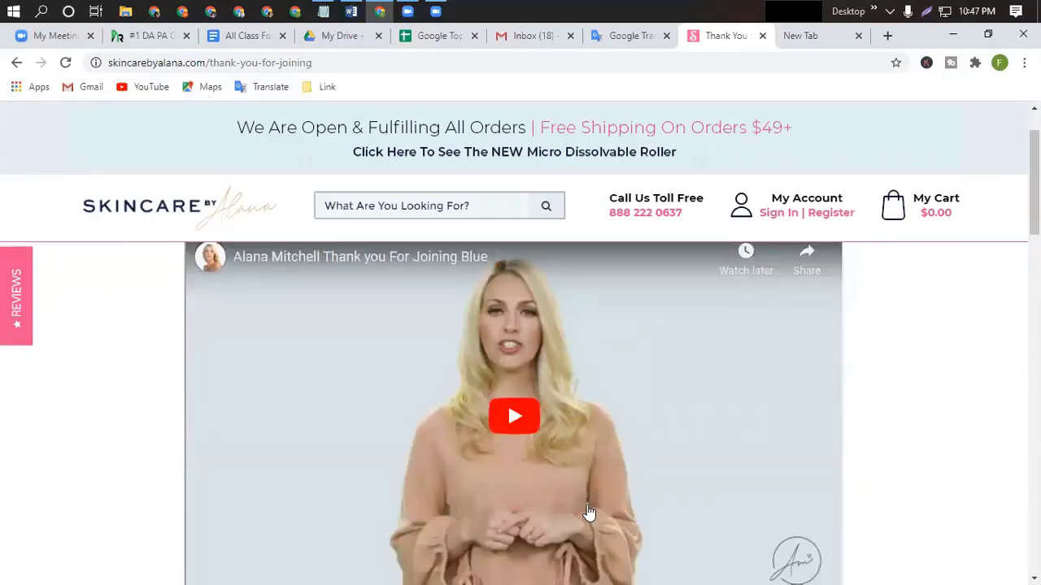
pyautogui.scroll(1, 588, 513)
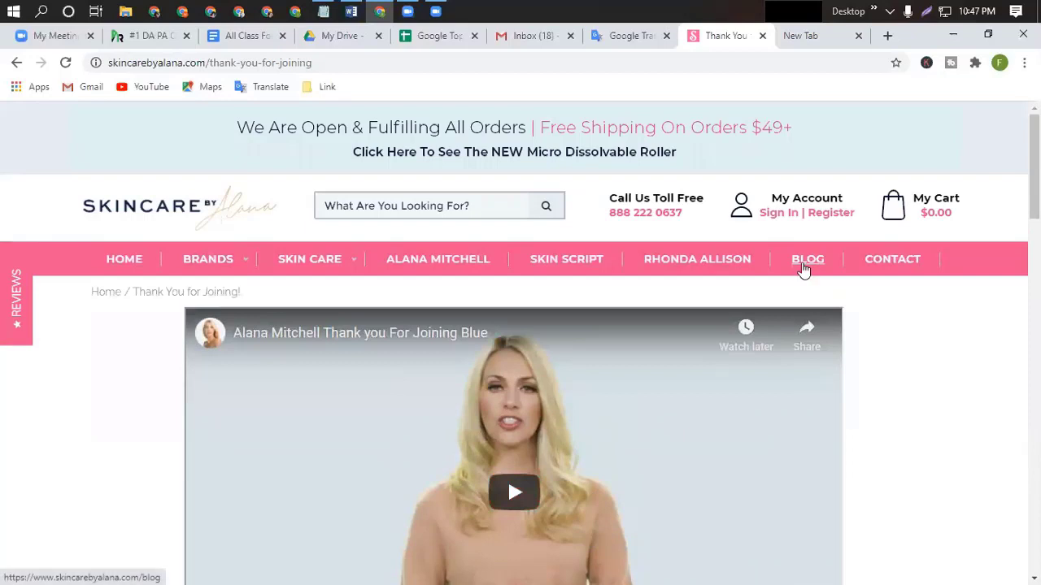
pyautogui.click(802, 260)
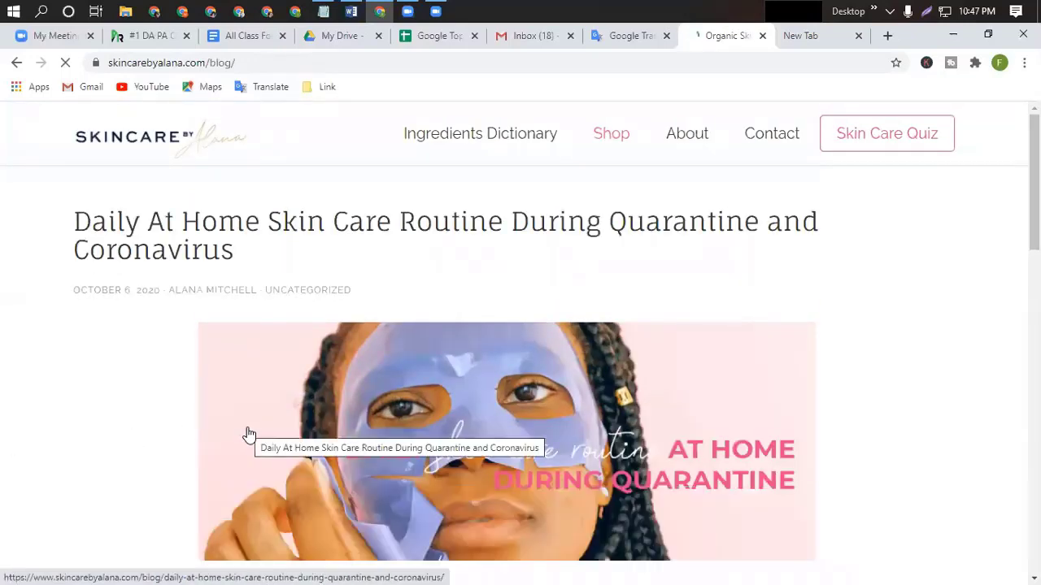
pyautogui.scroll(-3, 325, 431)
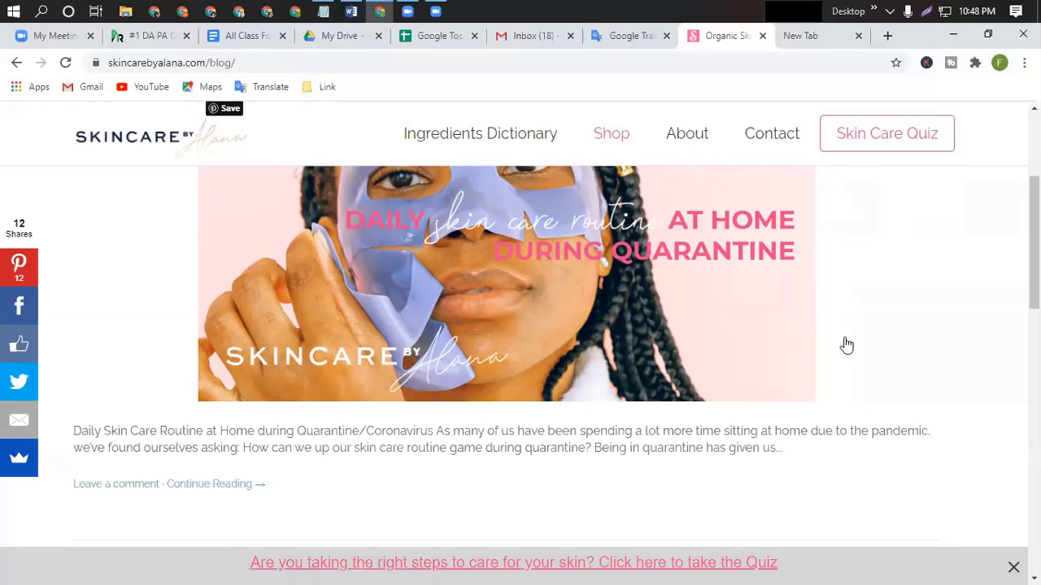
pyautogui.click(659, 283)
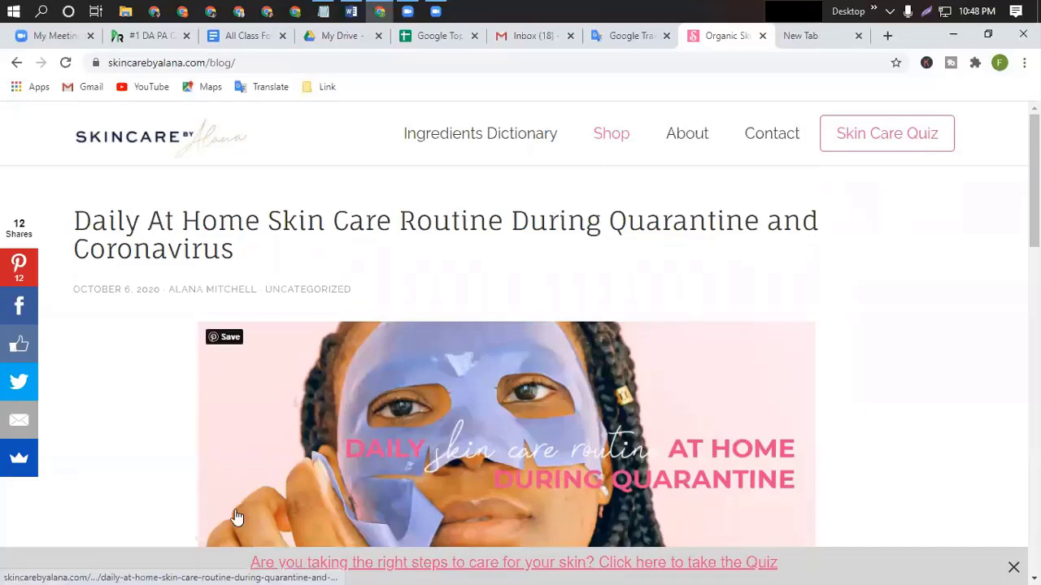
pyautogui.scroll(-4, 488, 418)
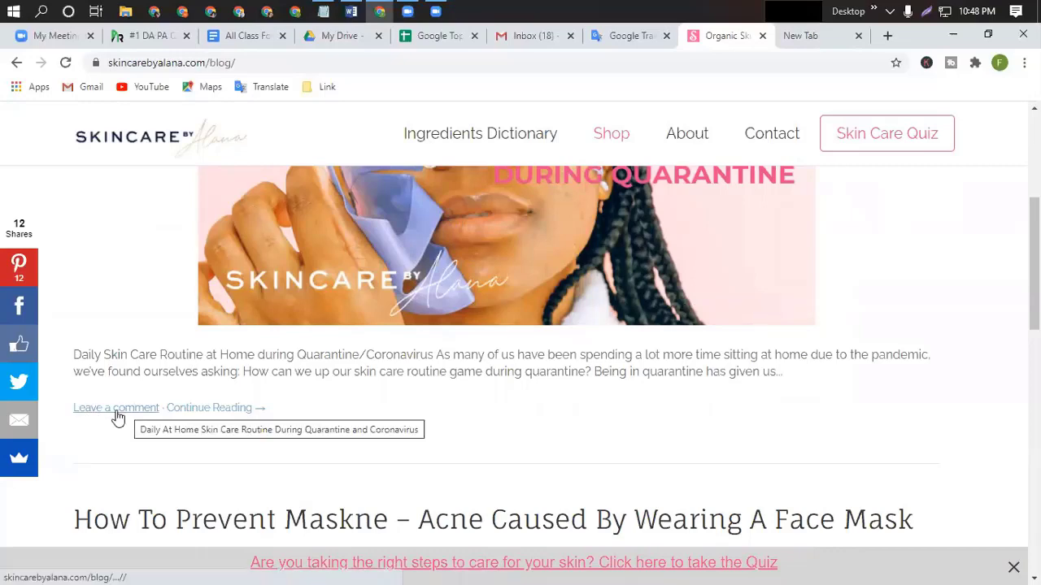
pyautogui.scroll(-8, 444, 436)
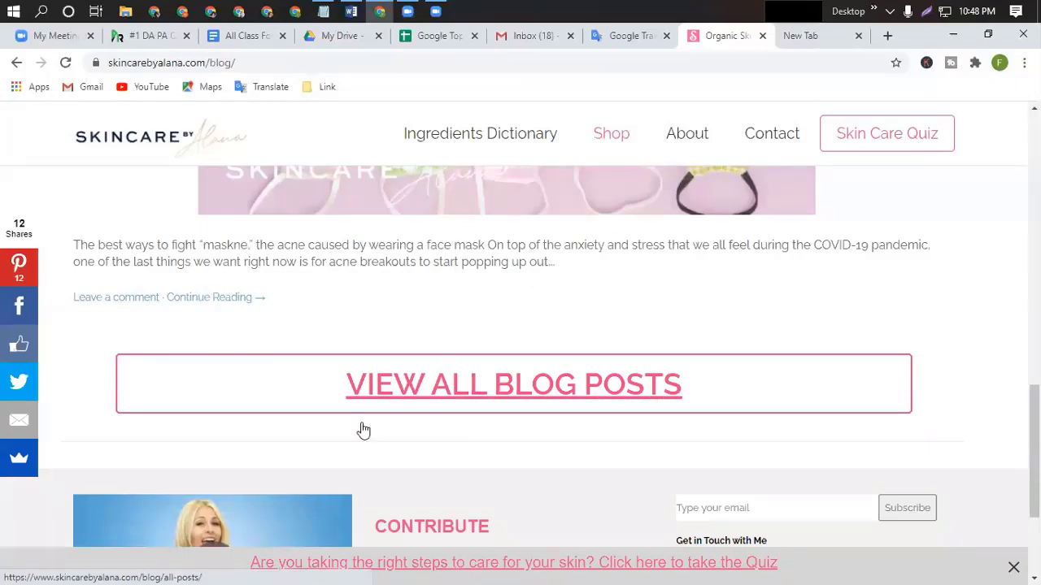
pyautogui.scroll(-3, 450, 443)
pyautogui.scroll(3, 678, 281)
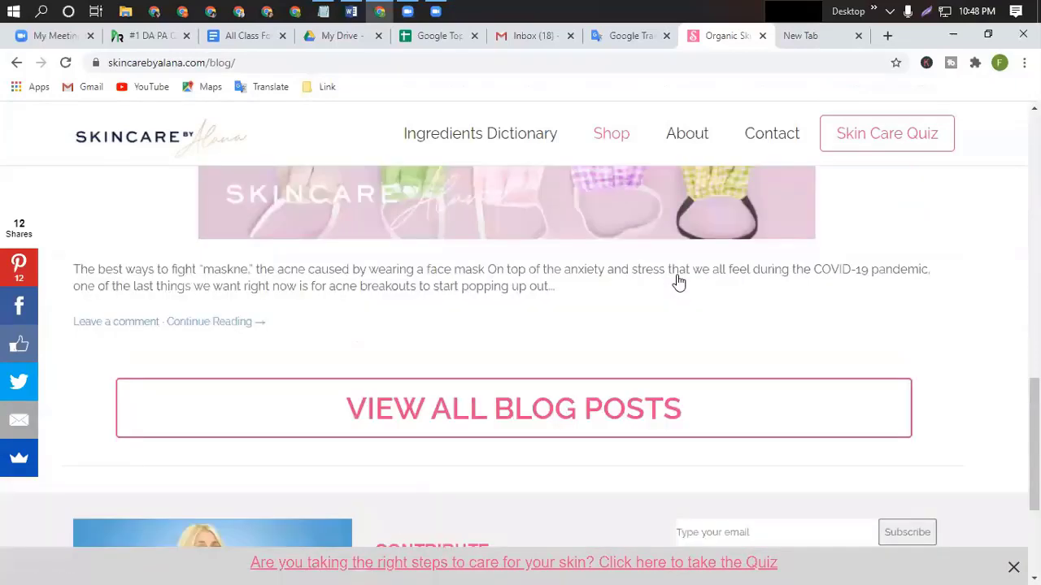
pyautogui.scroll(8, 678, 282)
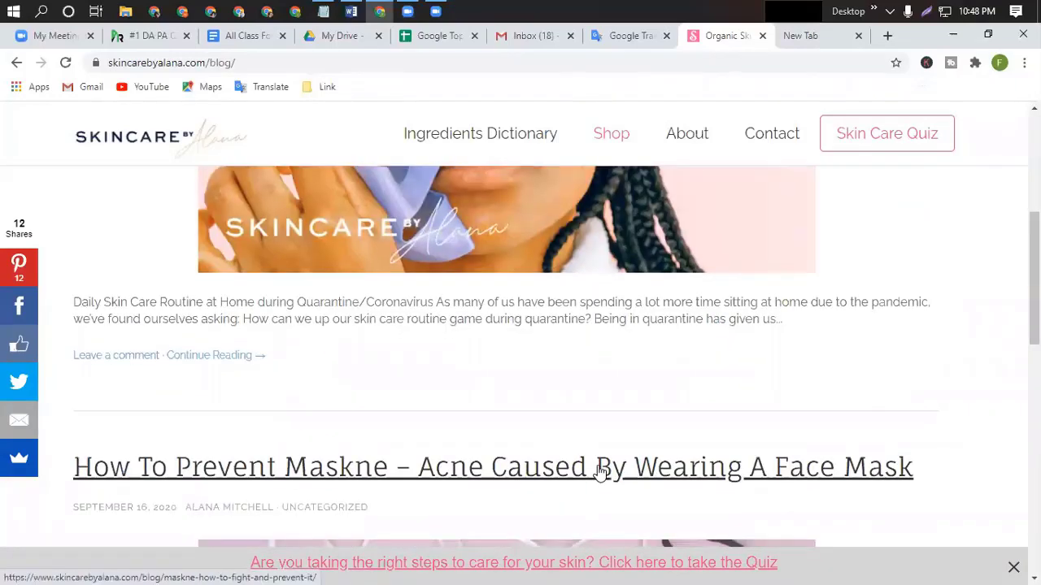
pyautogui.scroll(-10, 599, 471)
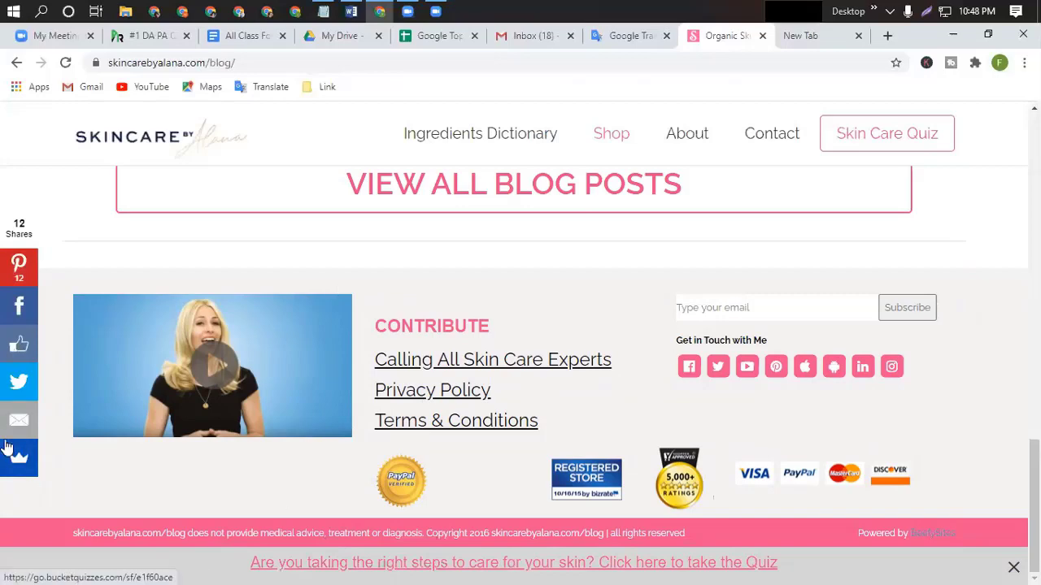
pyautogui.scroll(5, 582, 374)
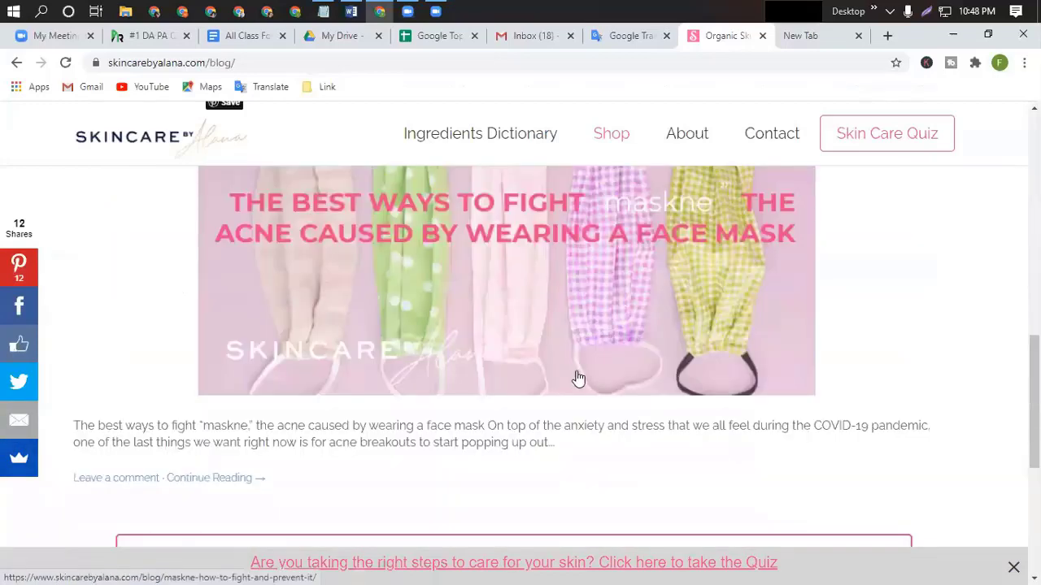
pyautogui.scroll(6, 578, 379)
pyautogui.scroll(-6, 577, 377)
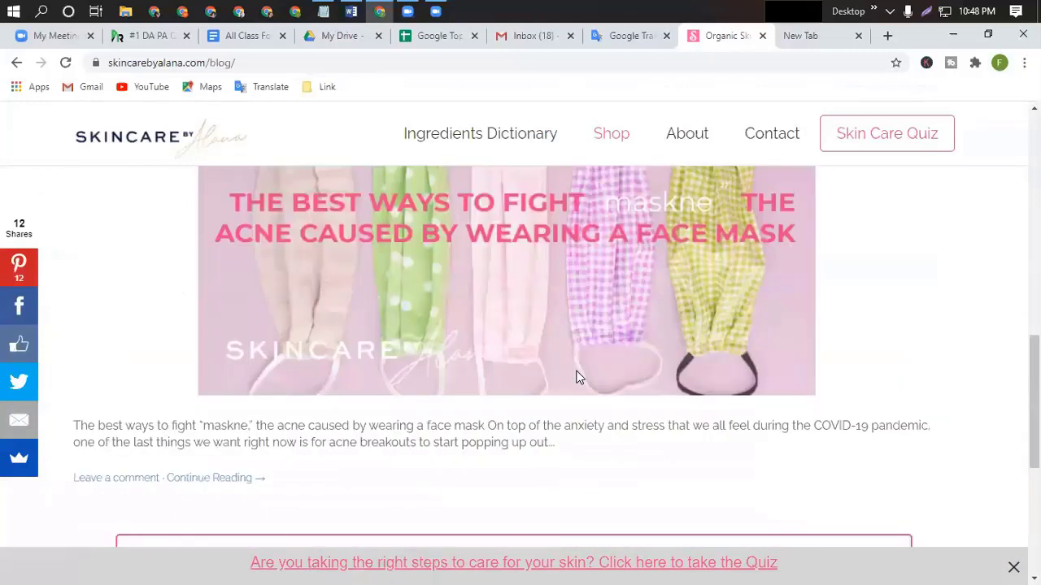
# Open the maskne post's comment section and read through the article.
pyautogui.click(130, 483)
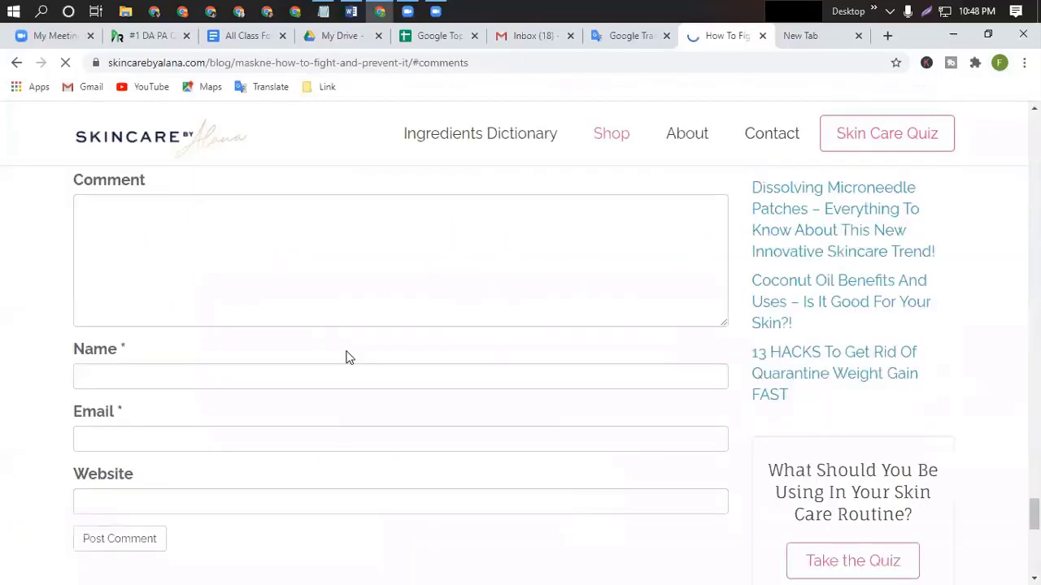
pyautogui.scroll(15, 347, 355)
pyautogui.scroll(20, 347, 355)
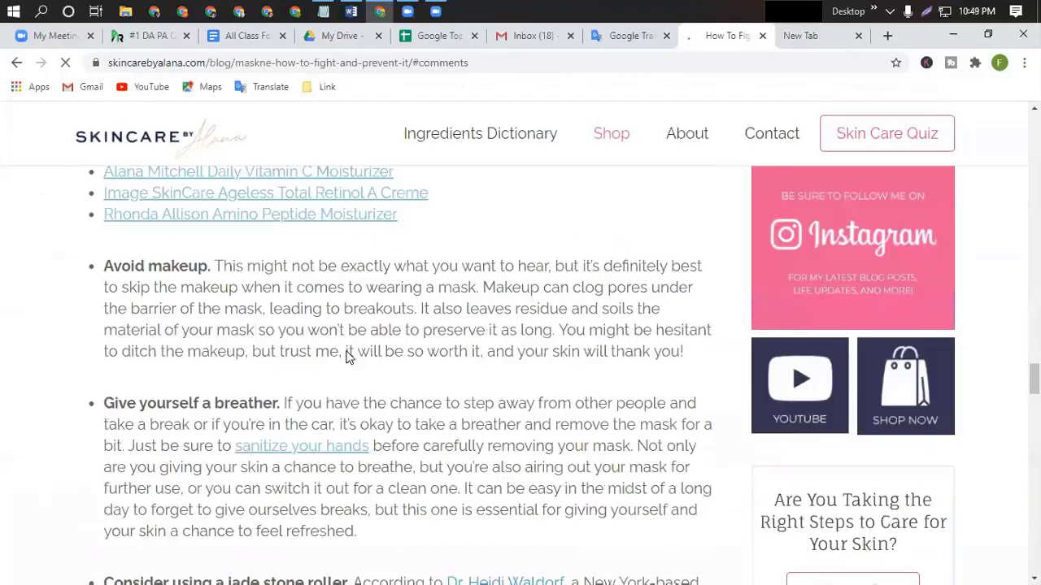
pyautogui.scroll(15, 355, 345)
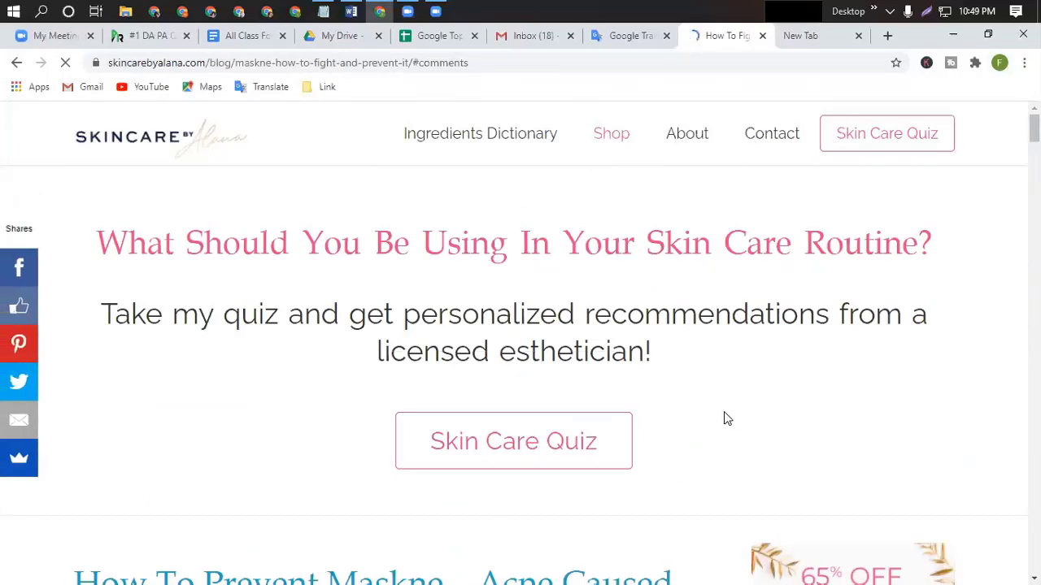
pyautogui.scroll(-4, 631, 406)
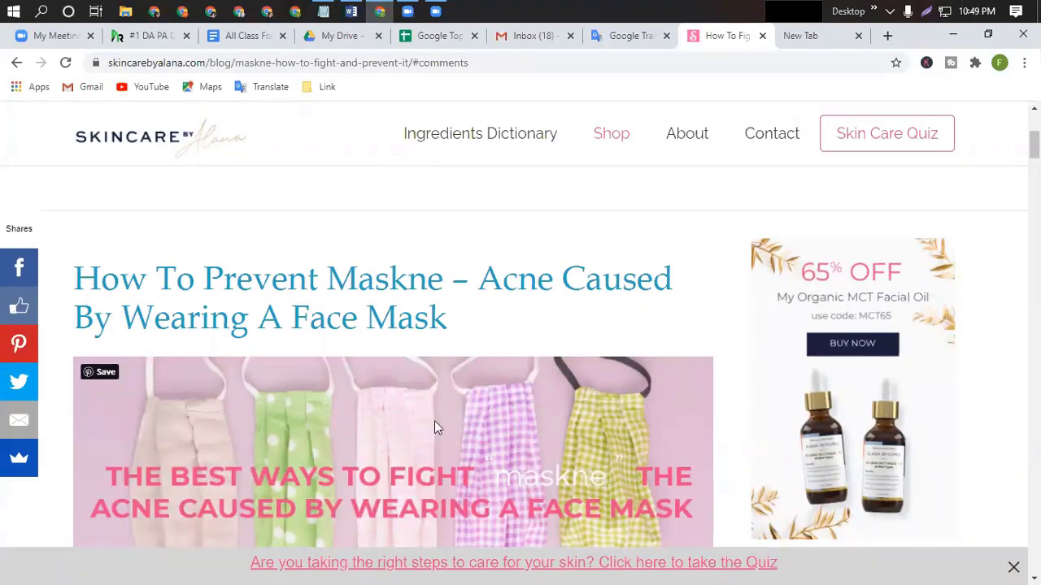
pyautogui.scroll(-4, 509, 423)
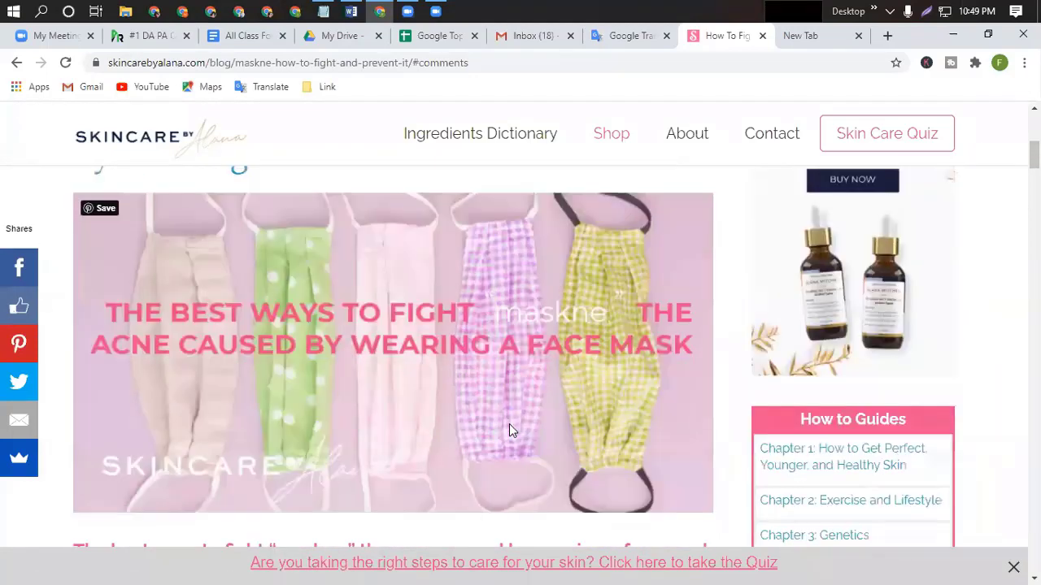
pyautogui.scroll(-1, 443, 417)
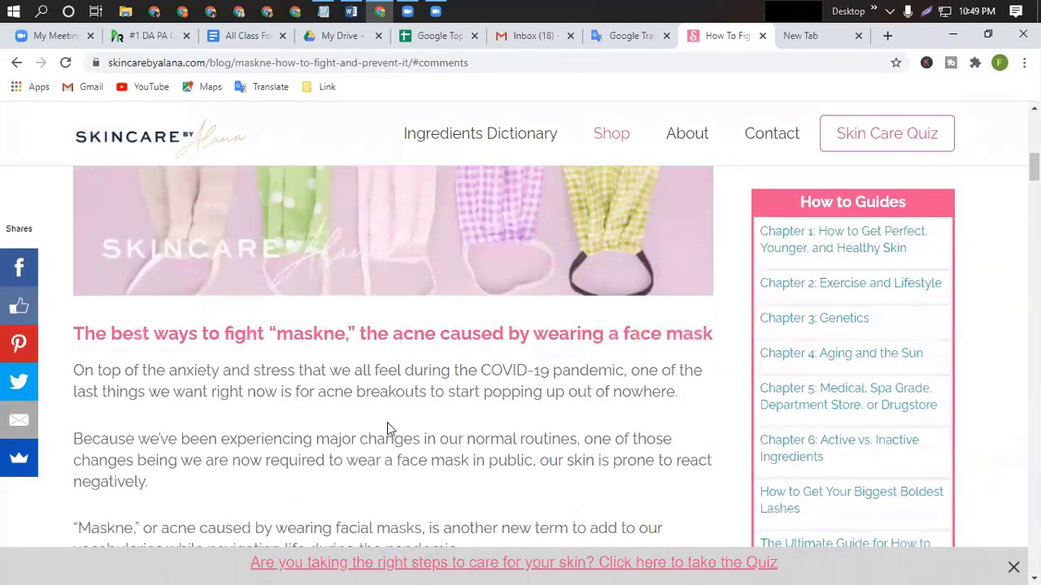
pyautogui.scroll(-3, 351, 469)
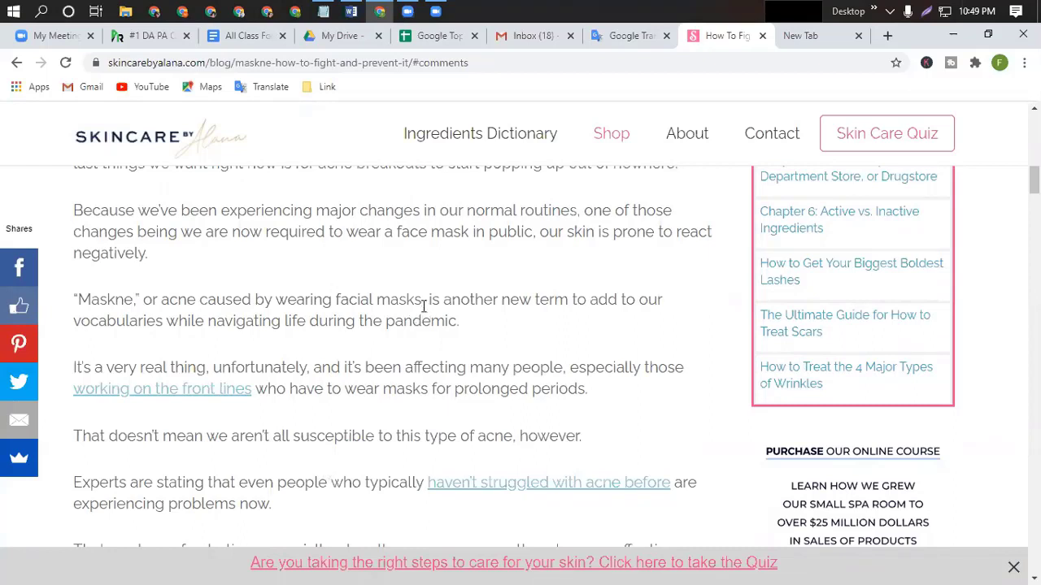
pyautogui.scroll(5, 422, 306)
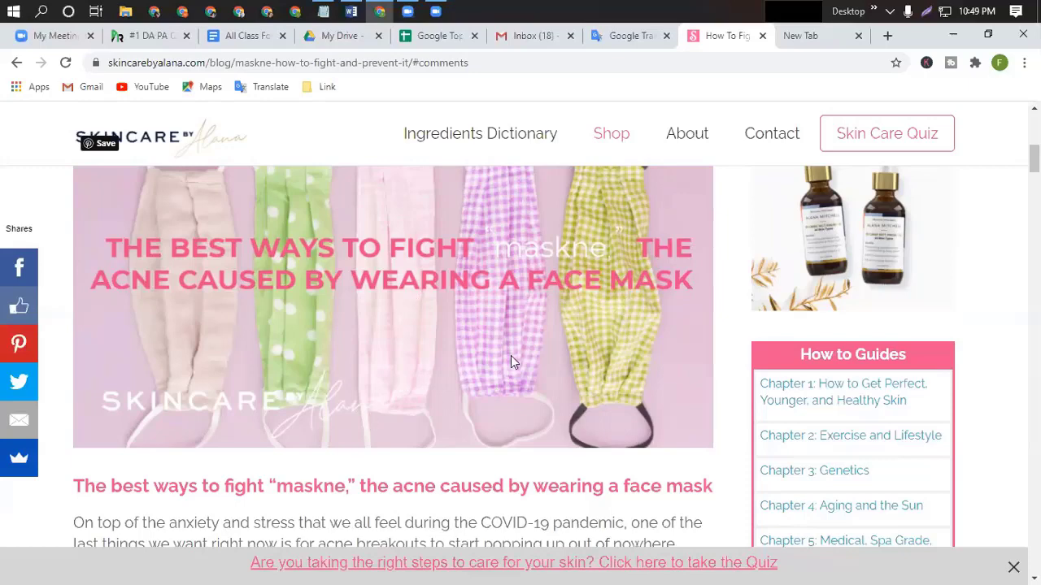
# Scroll down to the Leave a Reply form and put the cursor in the Comment box.
pyautogui.scroll(-1, 511, 355)
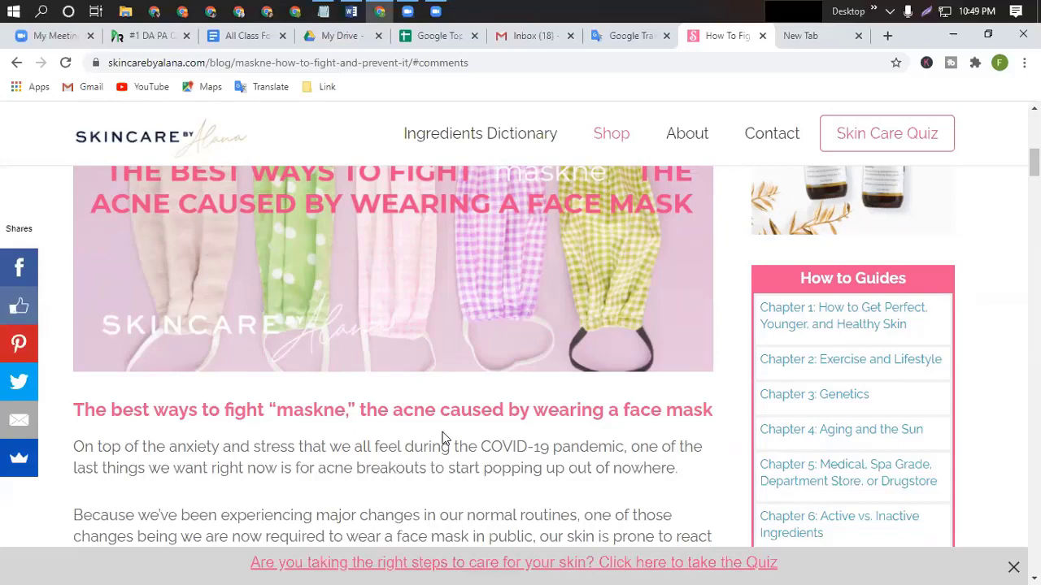
pyautogui.scroll(-1, 500, 387)
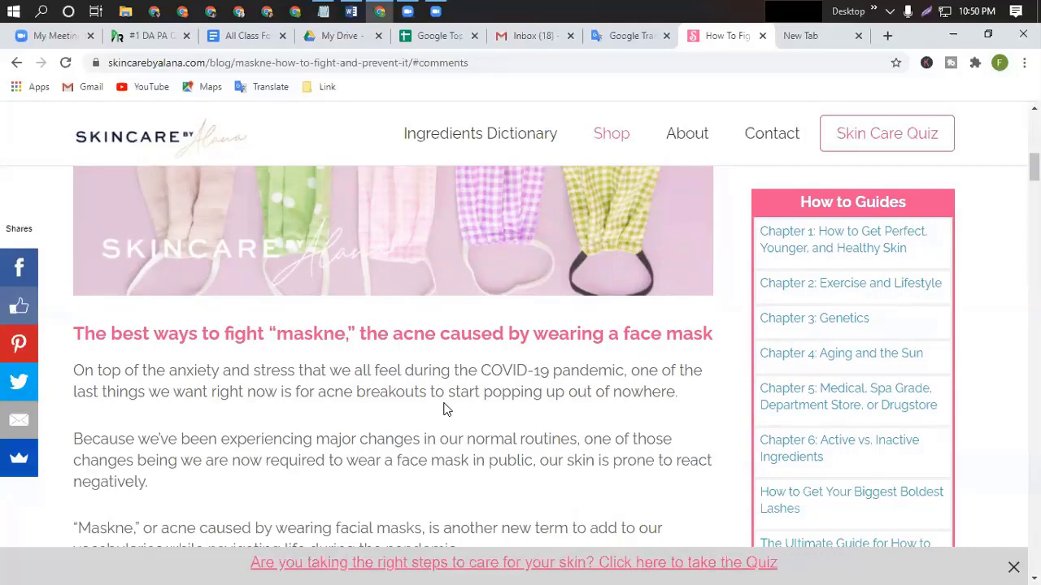
pyautogui.scroll(-15, 443, 409)
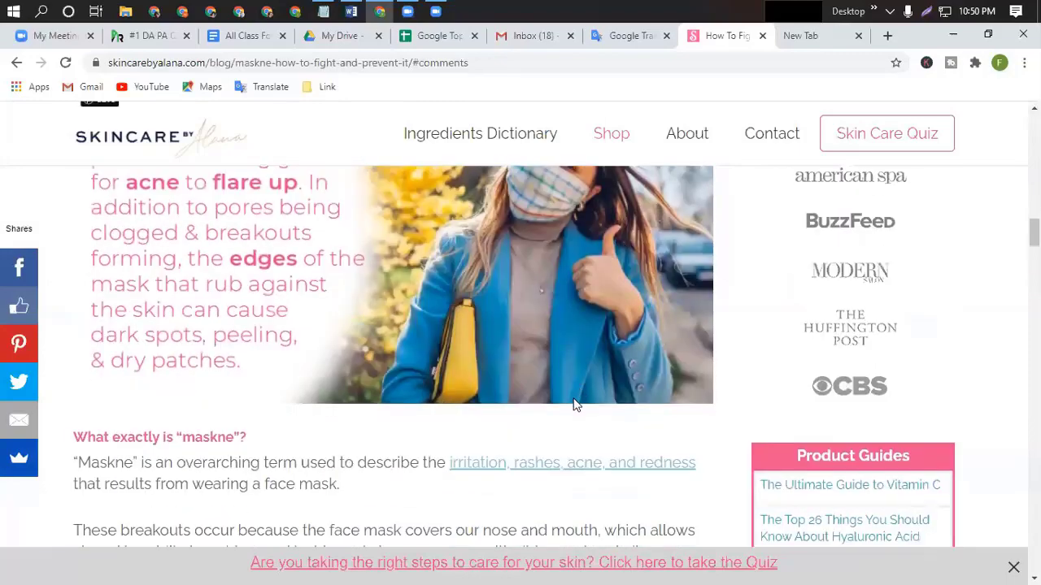
pyautogui.scroll(-5, 575, 404)
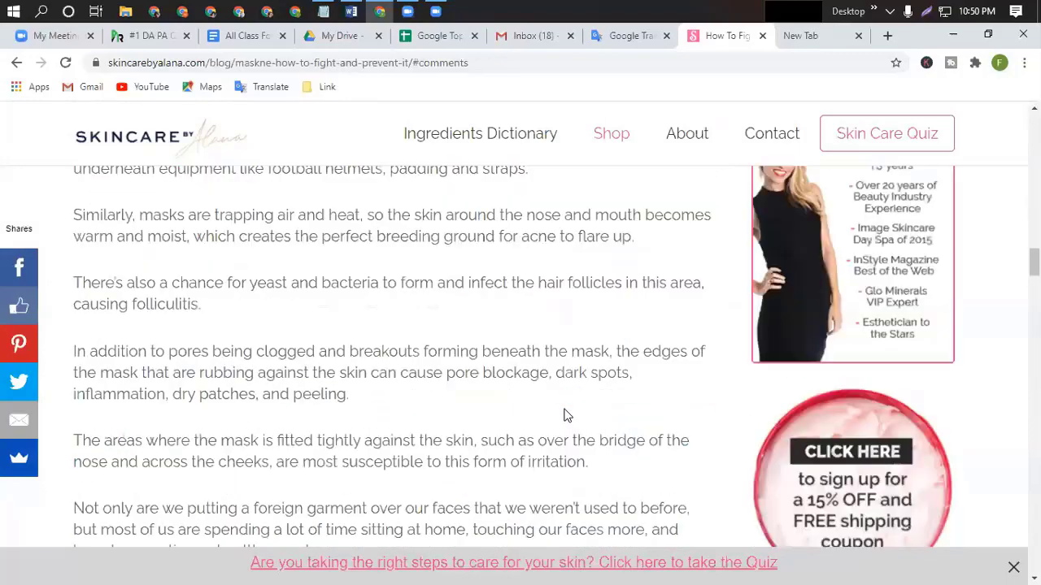
pyautogui.scroll(-15, 567, 416)
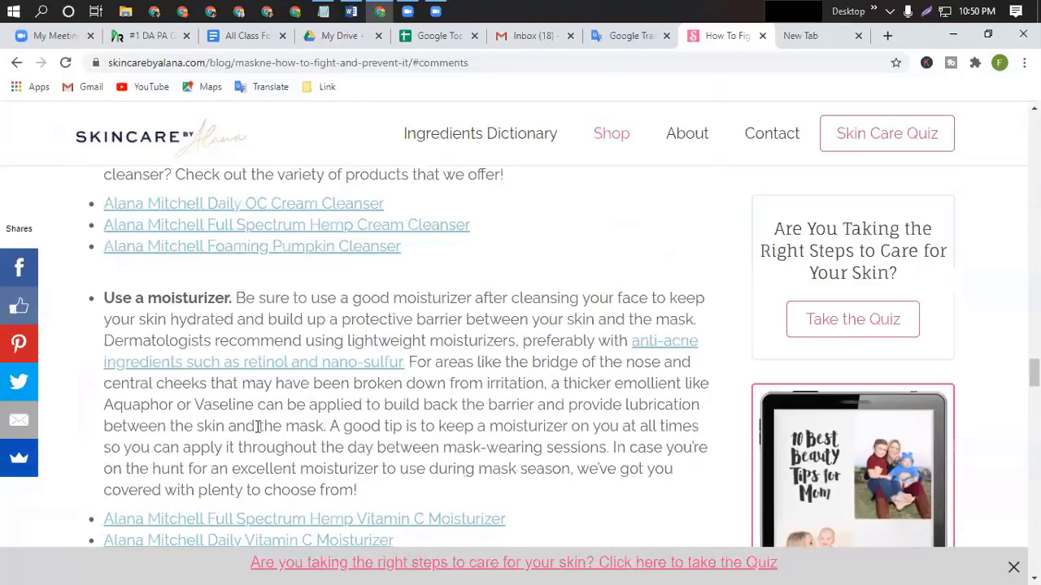
pyautogui.scroll(-15, 258, 426)
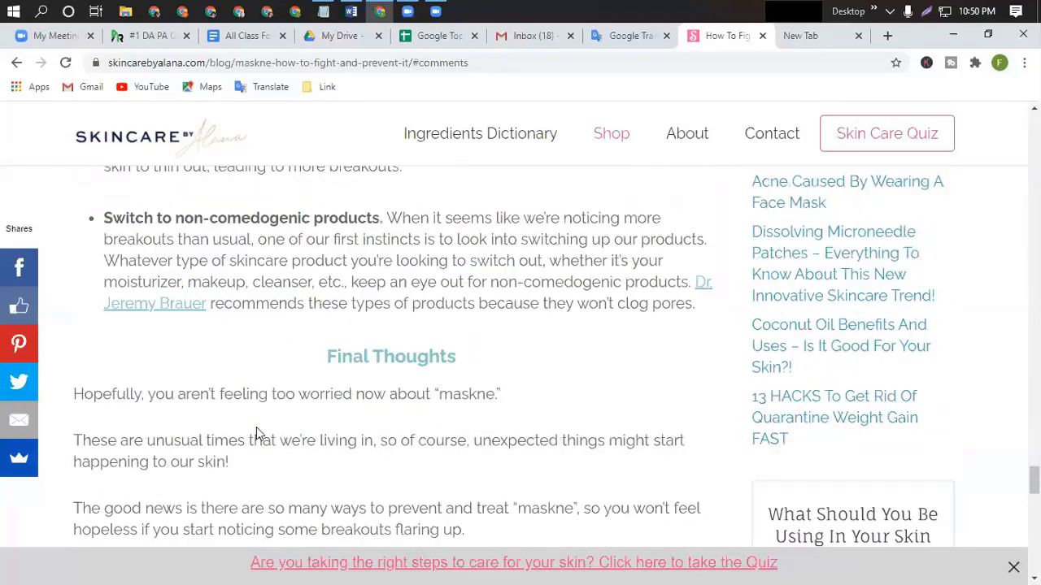
pyautogui.scroll(-10, 256, 427)
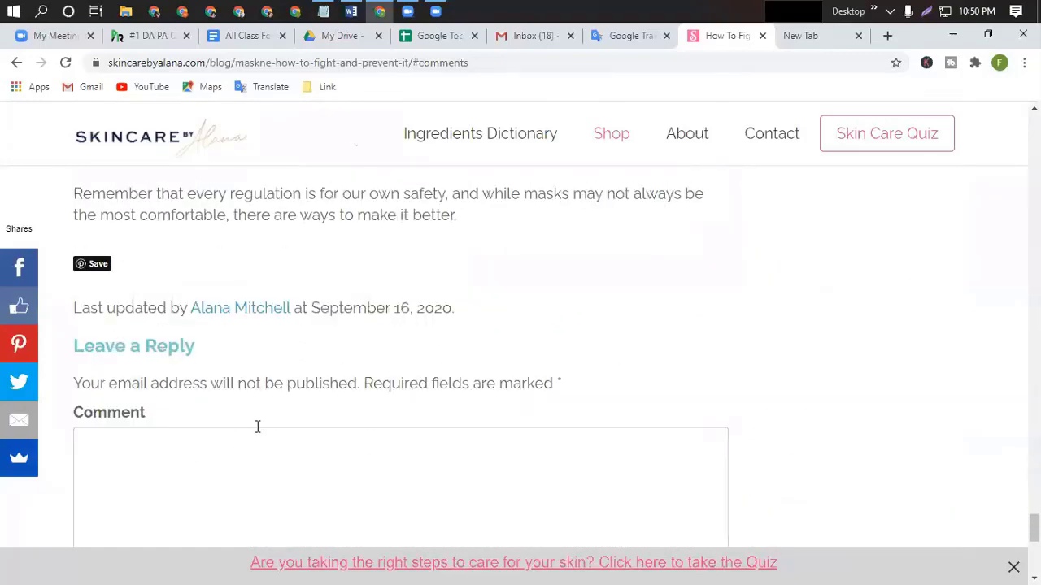
pyautogui.scroll(-2, 257, 426)
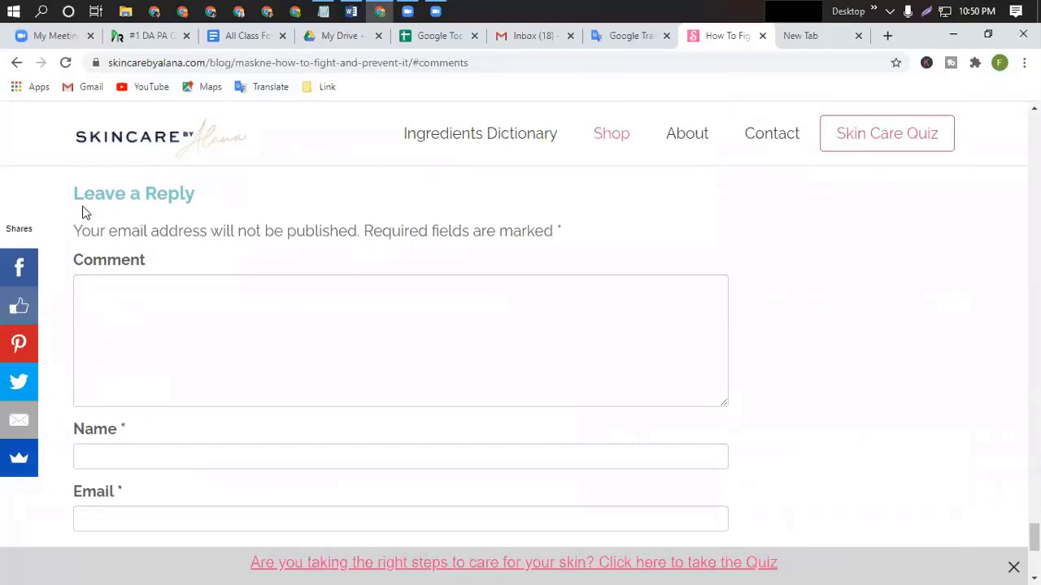
pyautogui.click(105, 297)
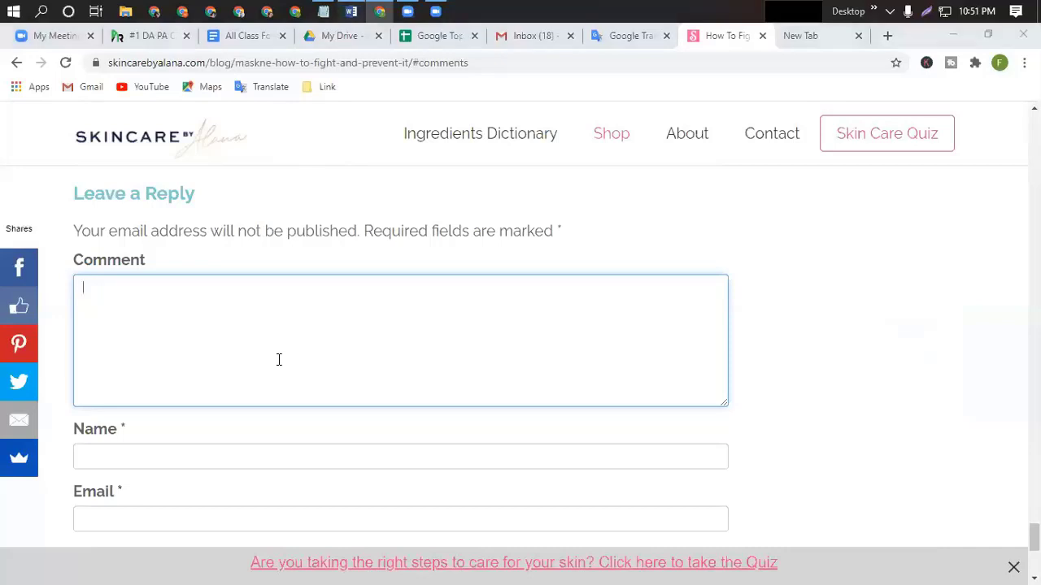
# Paste the Palmer Insurance Agency description from Word into the Comment box, dismissing the coupon popup.
pyautogui.hotkey('alt', 'Tab')
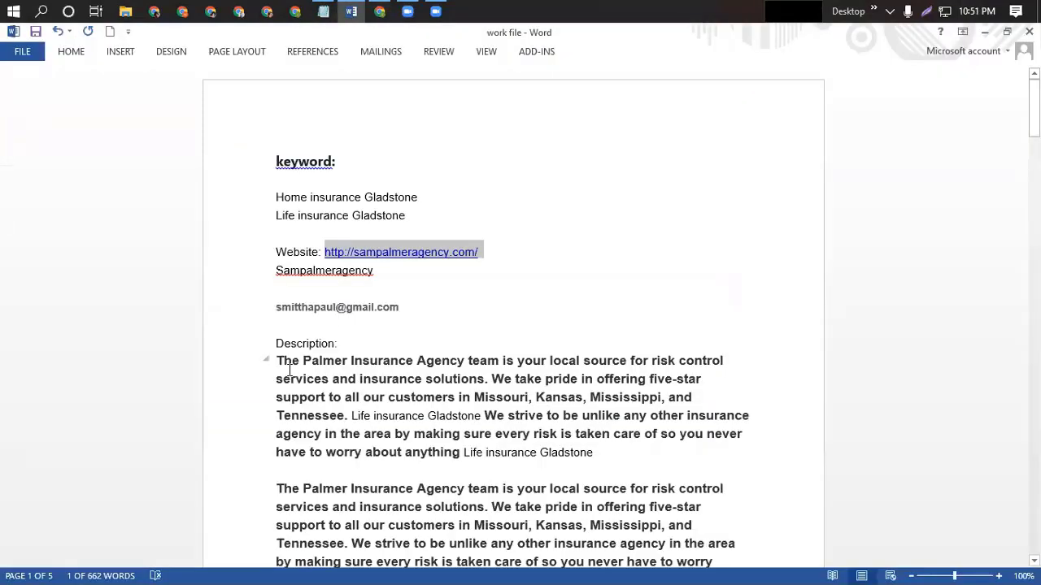
pyautogui.moveTo(288, 370); pyautogui.dragTo(600, 460)
pyautogui.hotkey('ctrl', 'c')
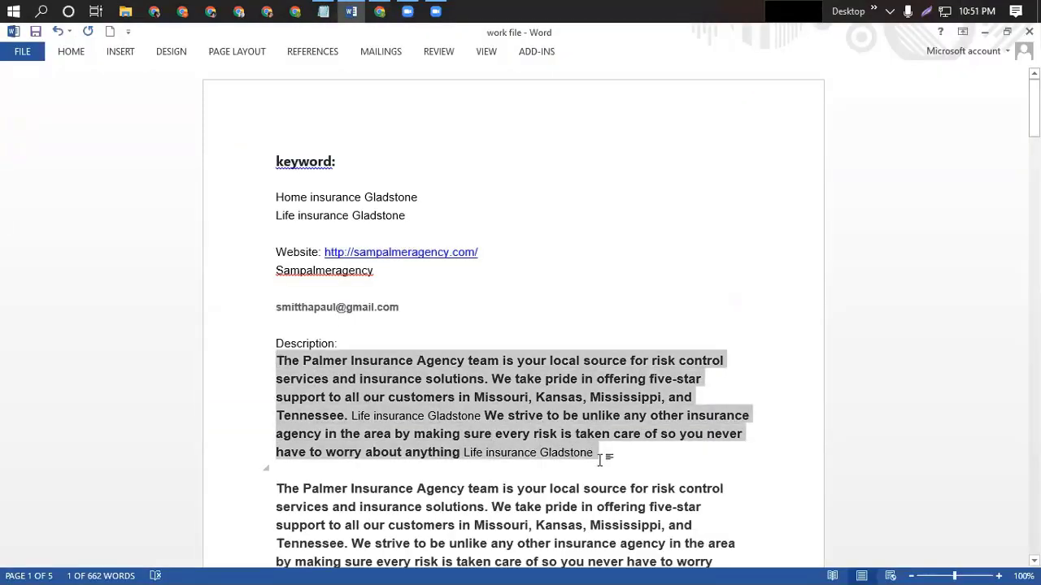
pyautogui.click(380, 11)
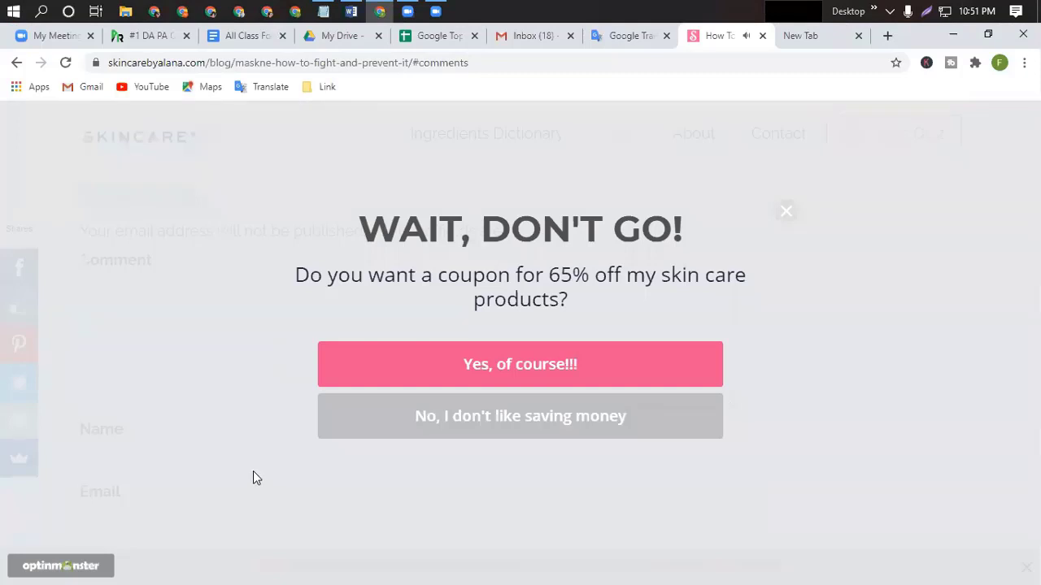
pyautogui.click(787, 212)
pyautogui.click(239, 322)
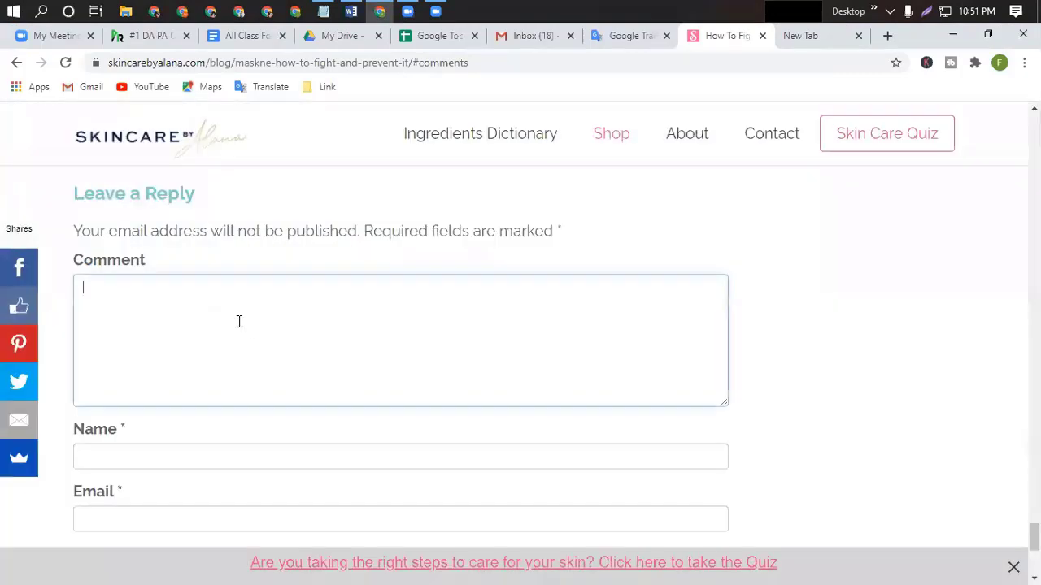
pyautogui.hotkey('ctrl', 'v')
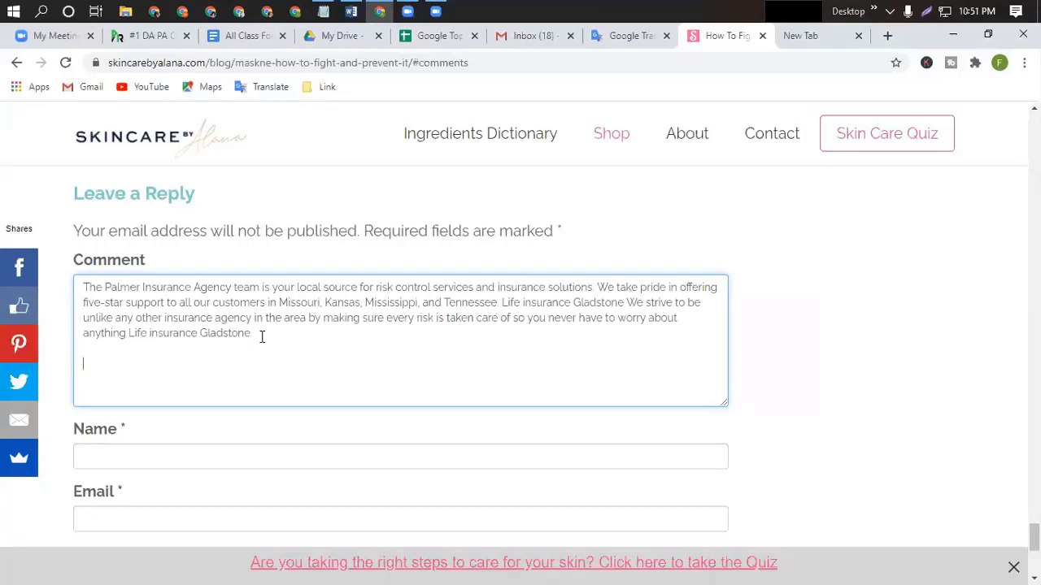
# Add the test line 'fsdghfwdyhwskjmkl,msdcdhd' below the comment text.
pyautogui.write('fsdghfwdyhwskjmkl,msdcdhd')
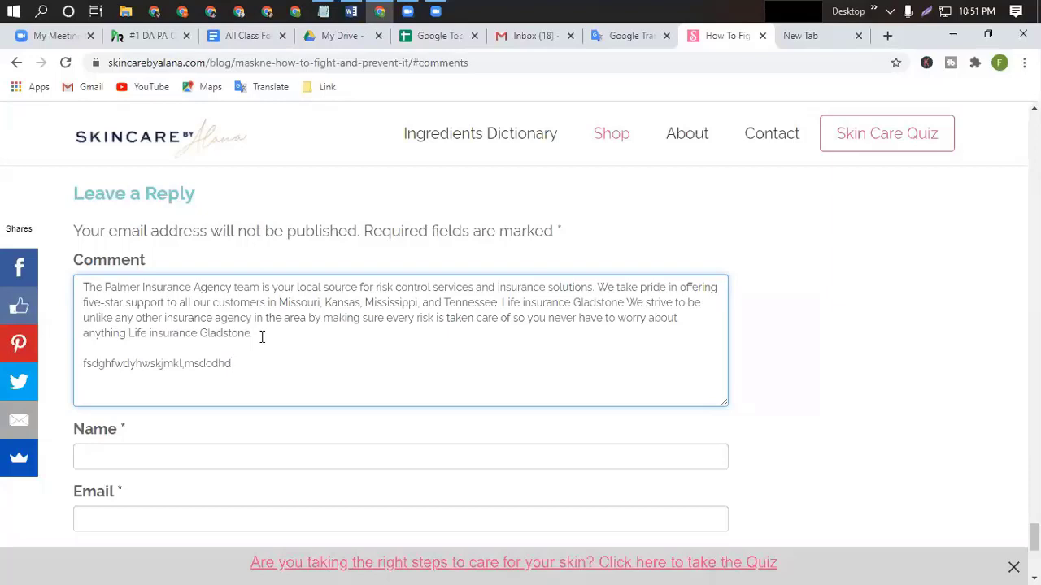
pyautogui.press('Return')
pyautogui.scroll(-2, 247, 316)
pyautogui.scroll(1, 236, 316)
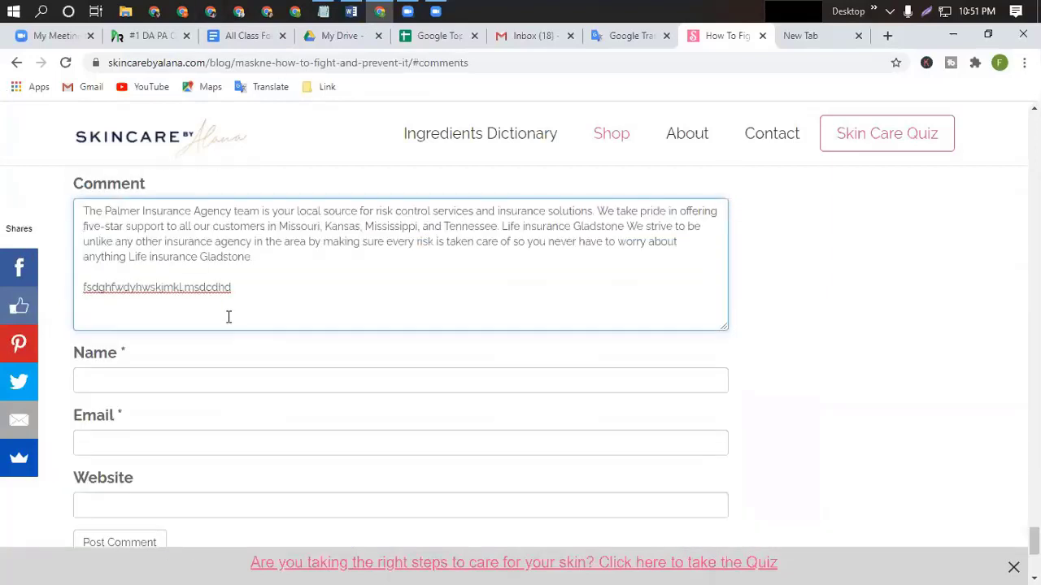
# Append the agency's sampalmeragency.com URL from Word to the end of the comment.
pyautogui.click(85, 506)
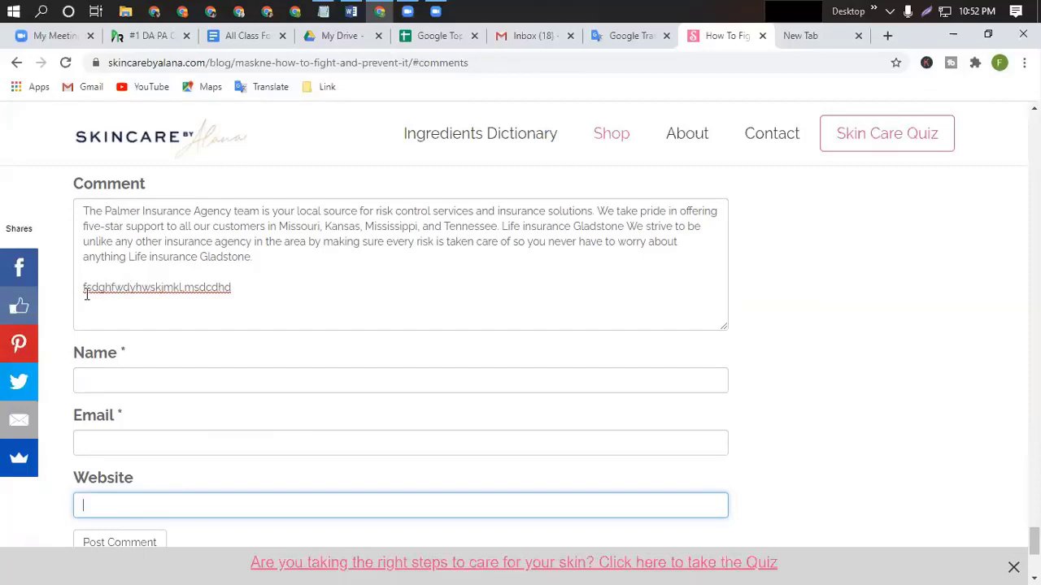
pyautogui.click(234, 287)
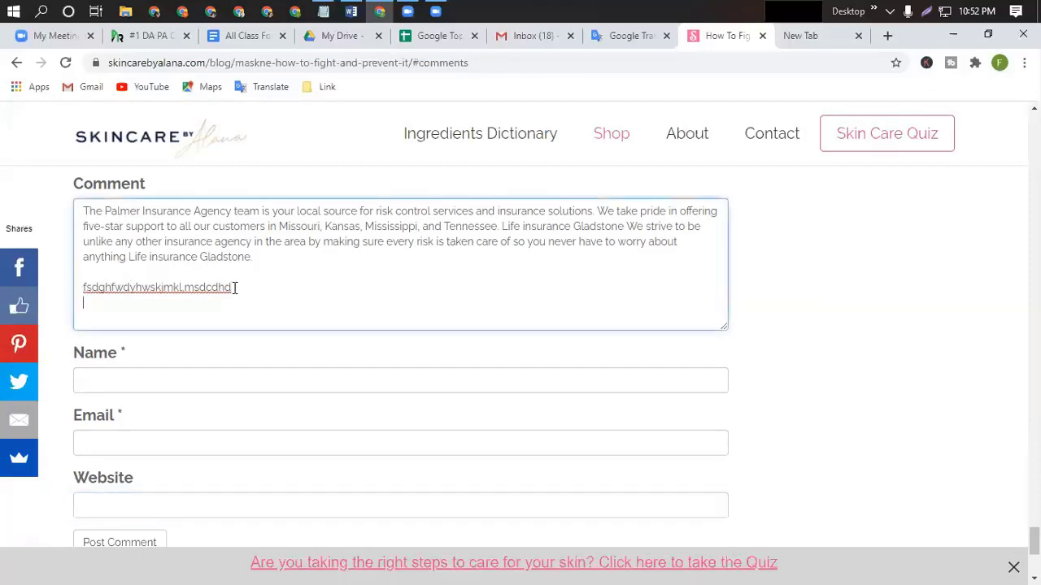
pyautogui.click(351, 11)
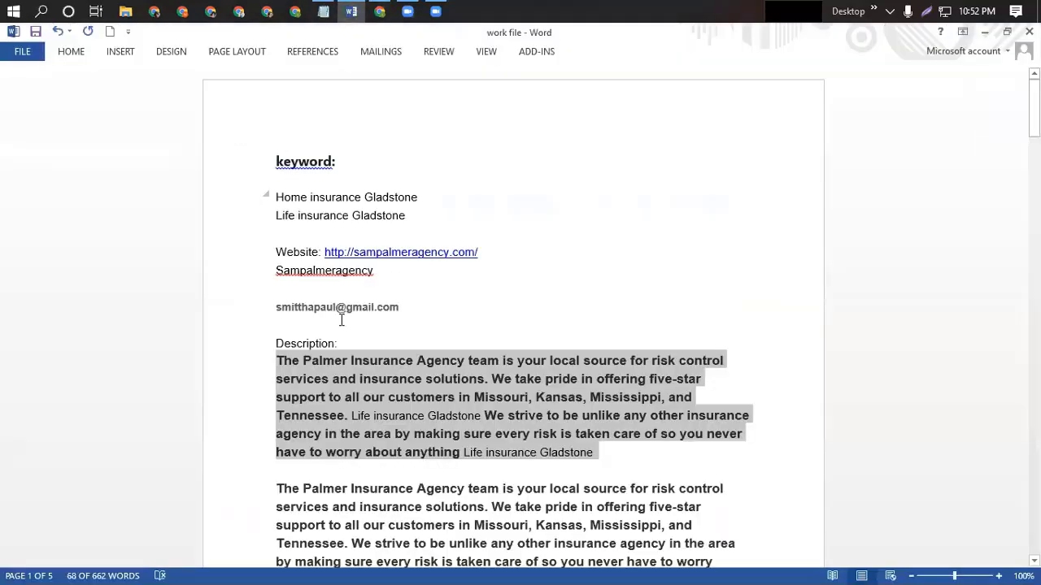
pyautogui.moveTo(325, 252); pyautogui.dragTo(476, 259)
pyautogui.hotkey('ctrl', 'c')
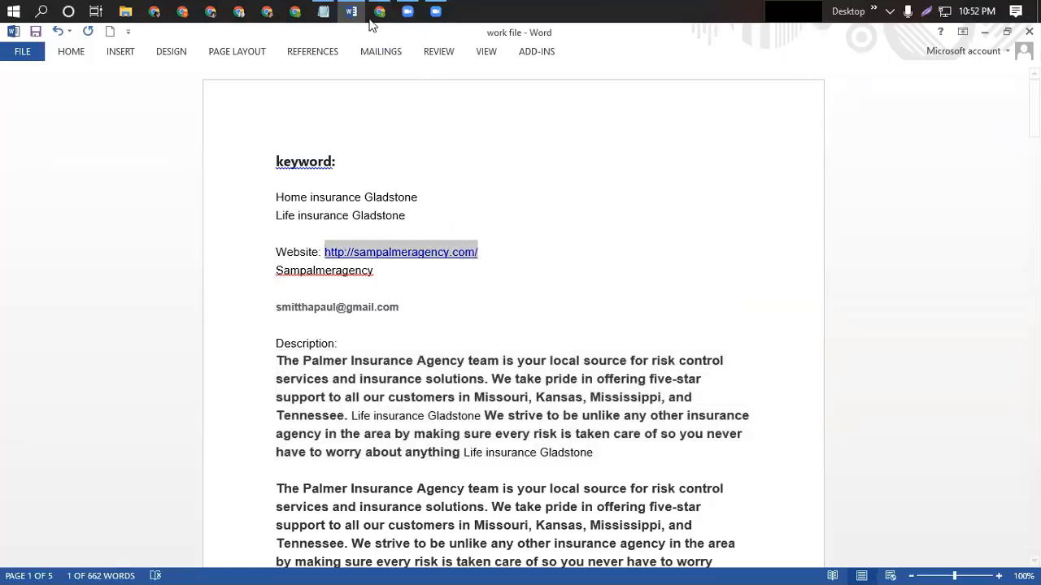
pyautogui.click(354, 12)
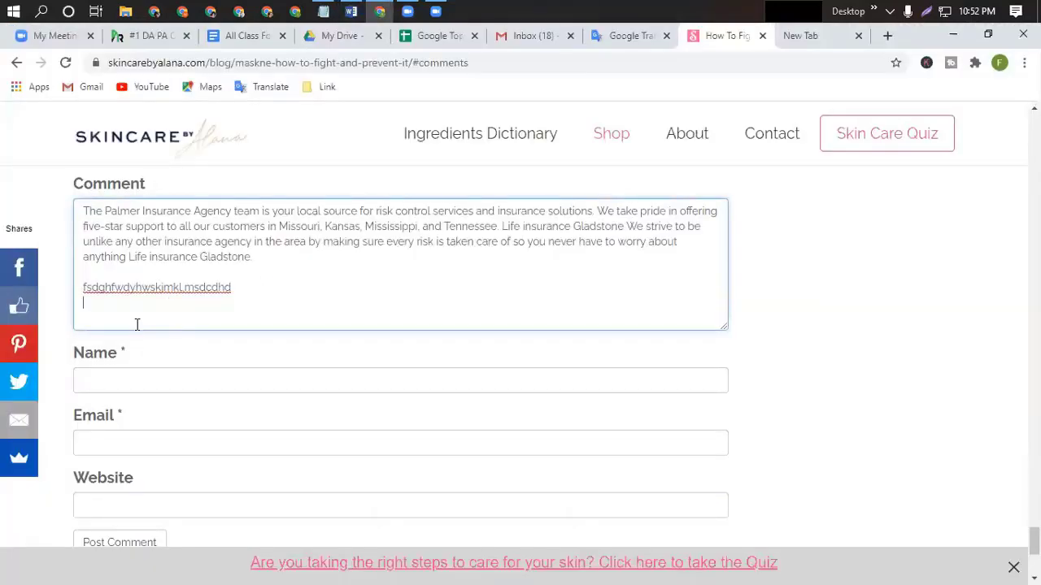
pyautogui.hotkey('ctrl', 'v')
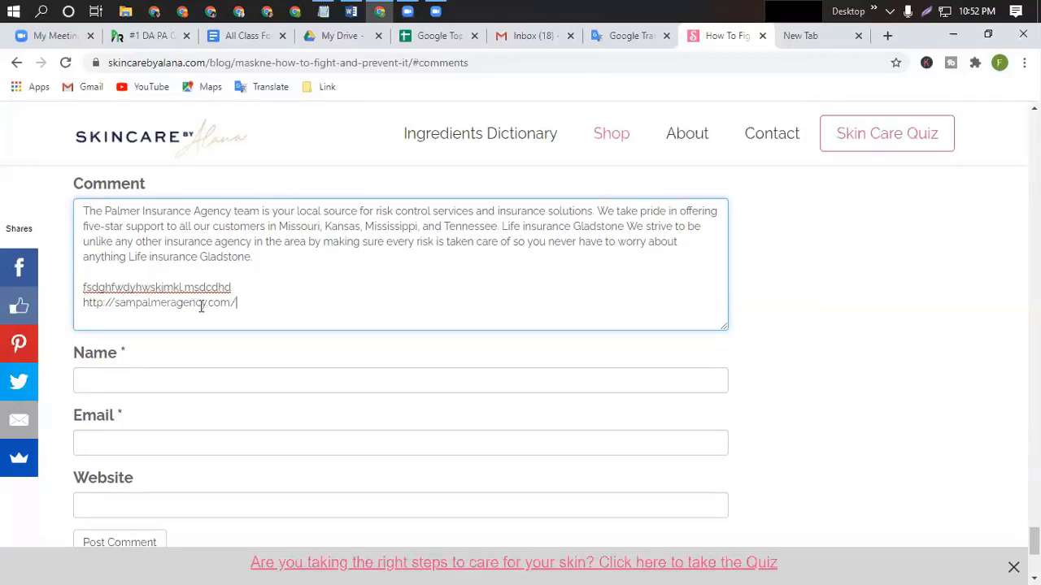
# Select the keyword 'Life insurance Gladstone' in Word for the Name field.
pyautogui.click(96, 384)
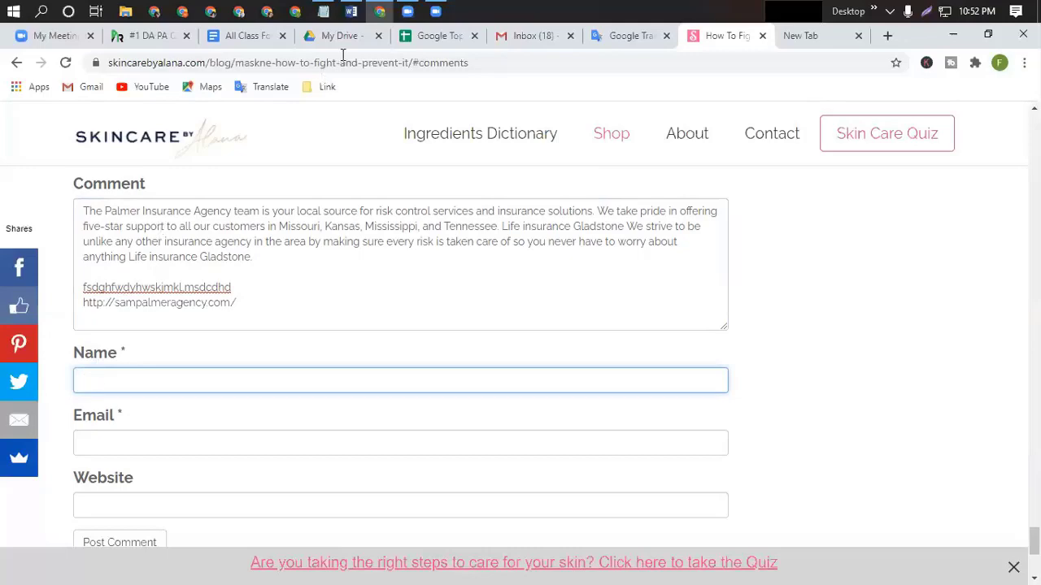
pyautogui.click(350, 11)
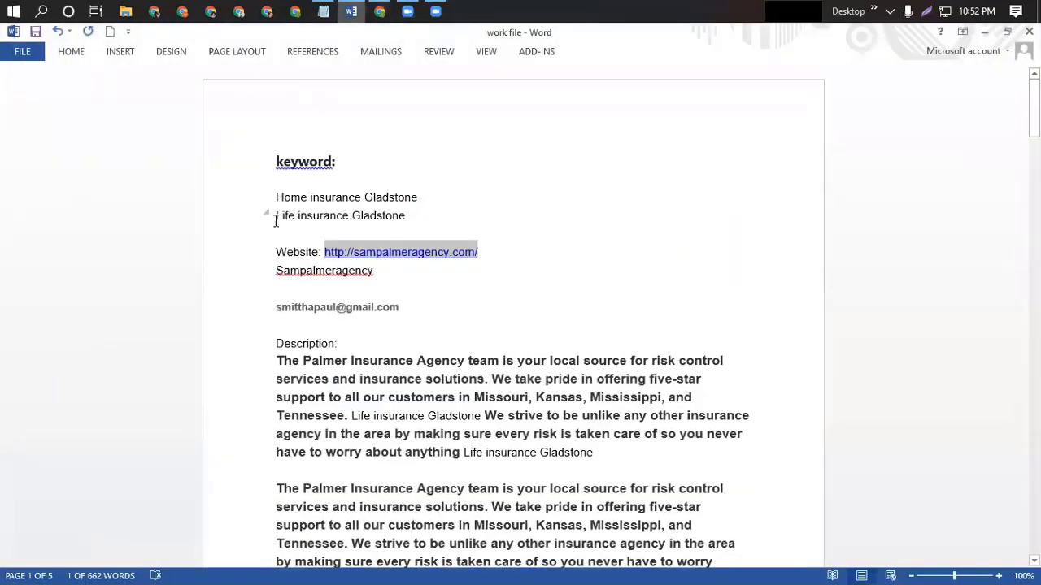
pyautogui.moveTo(276, 218); pyautogui.dragTo(395, 229)
pyautogui.hotkey('ctrl', 'c')
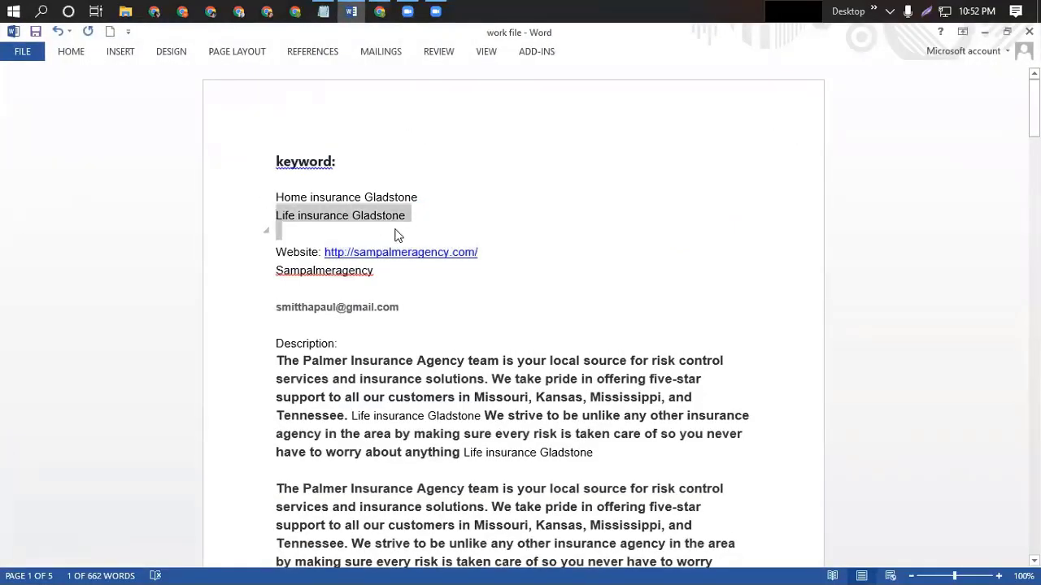
pyautogui.click(380, 11)
# Enter 'Life insurance Gladstone' as the name and fill the e-mail from a saved suggestion.
pyautogui.hotkey('ctrl', 'v')
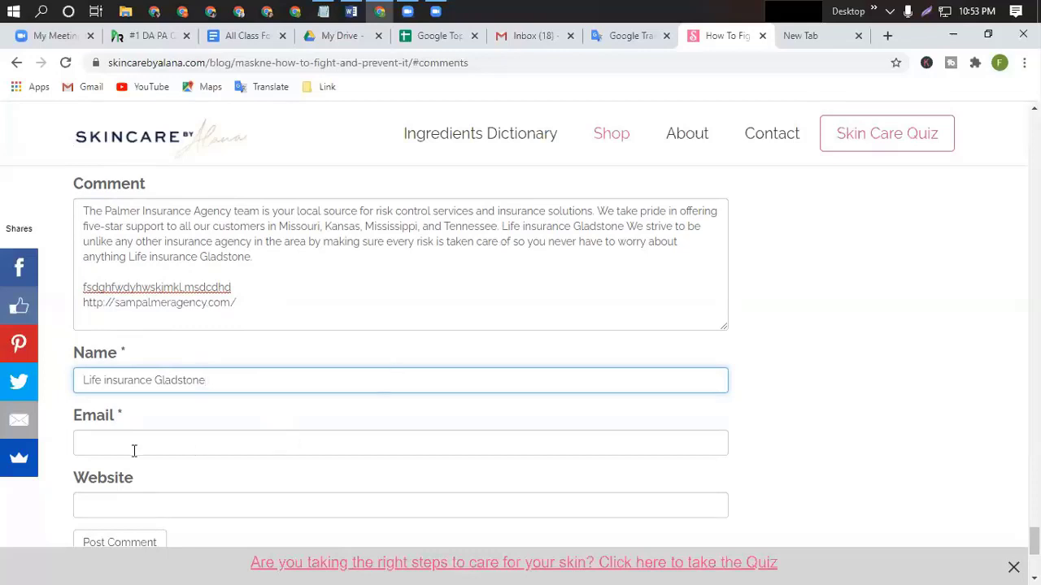
pyautogui.click(83, 444)
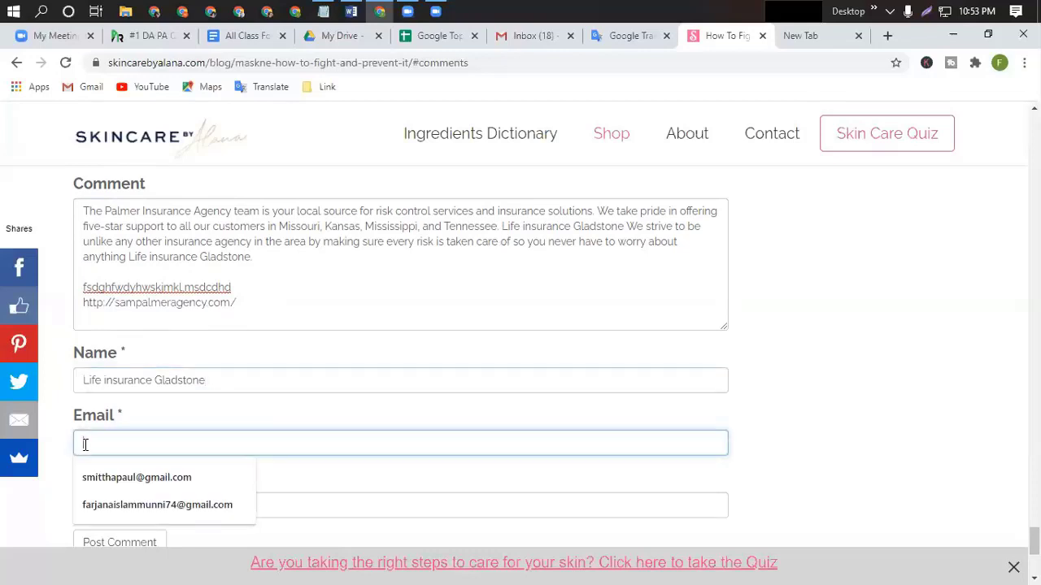
pyautogui.click(125, 505)
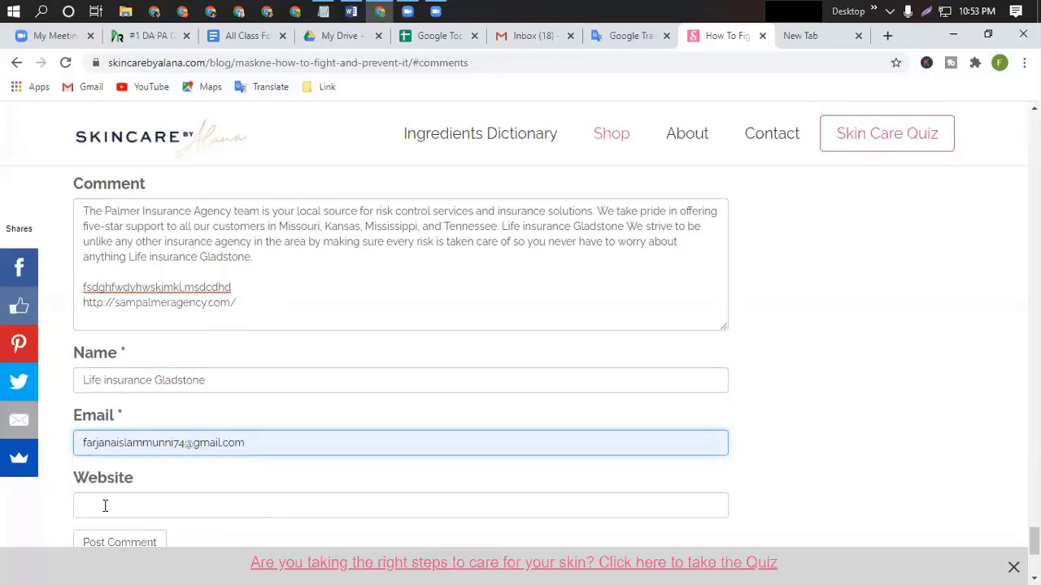
# Copy the sampalmeragency.com URL from the comment into Website and post the comment.
pyautogui.click(104, 503)
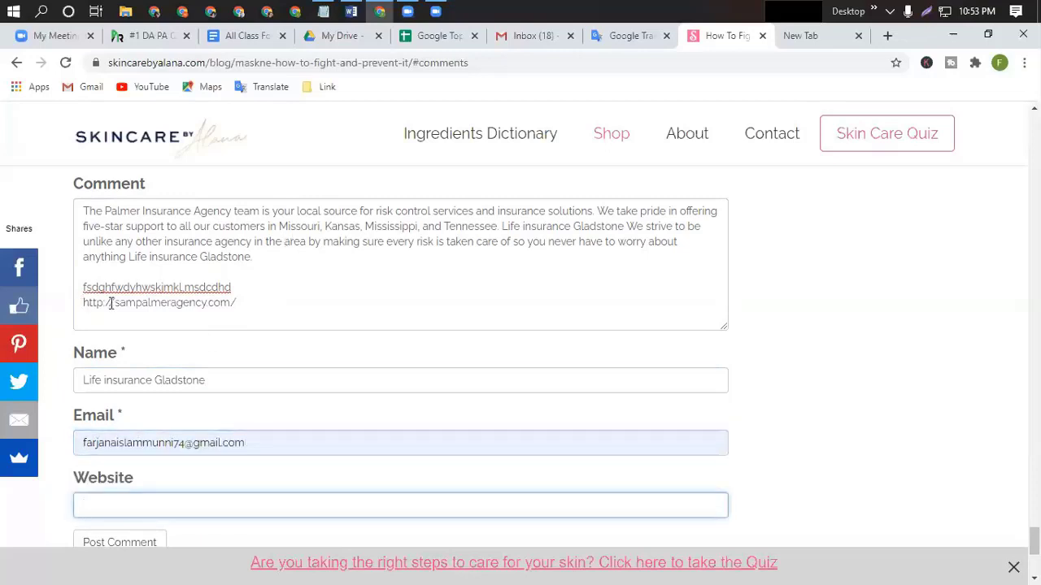
pyautogui.moveTo(84, 302); pyautogui.dragTo(237, 303)
pyautogui.hotkey('ctrl', 'c')
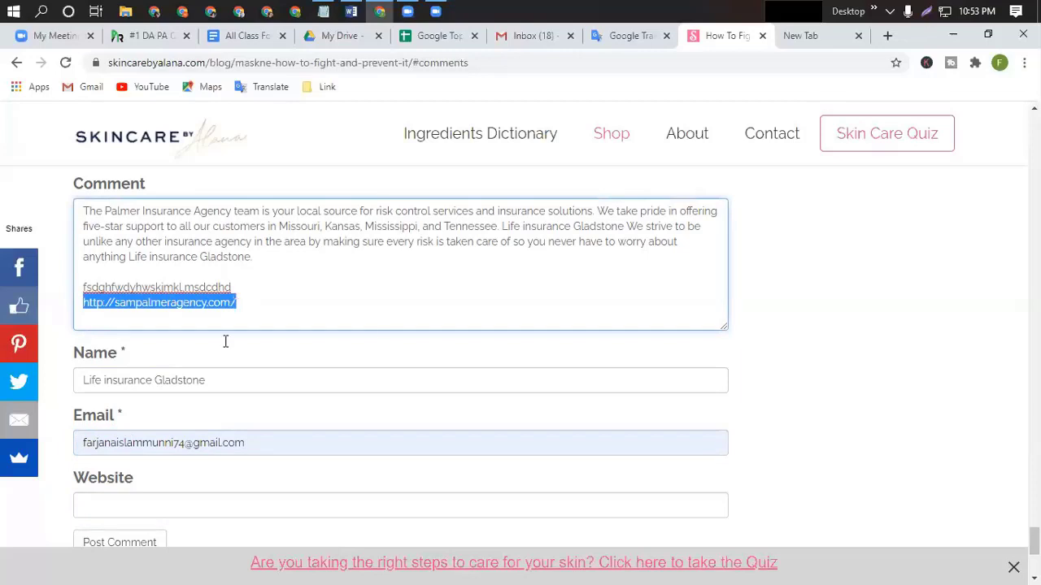
pyautogui.click(83, 505)
pyautogui.hotkey('ctrl', 'v')
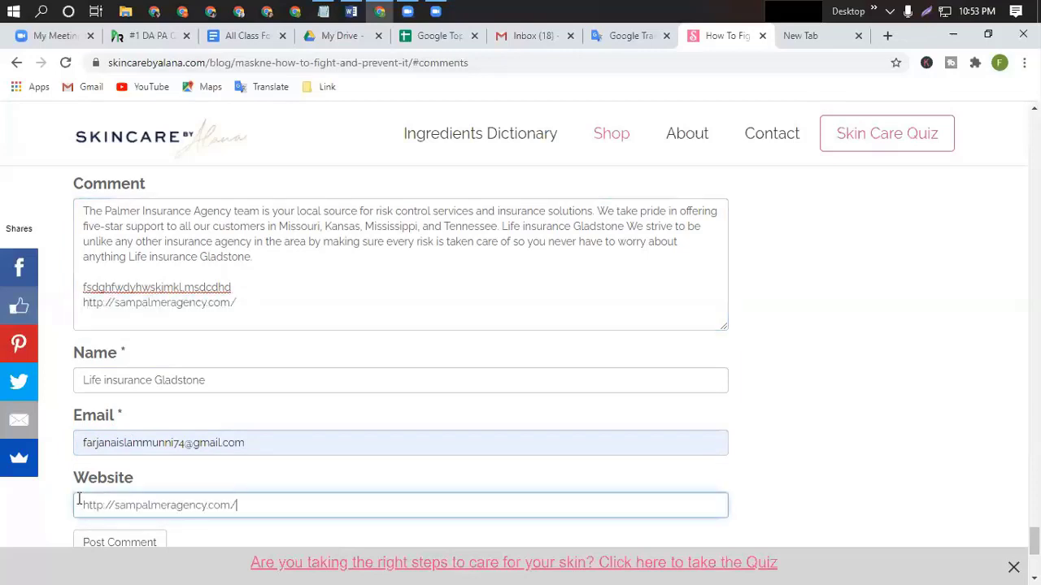
pyautogui.scroll(-2, 392, 490)
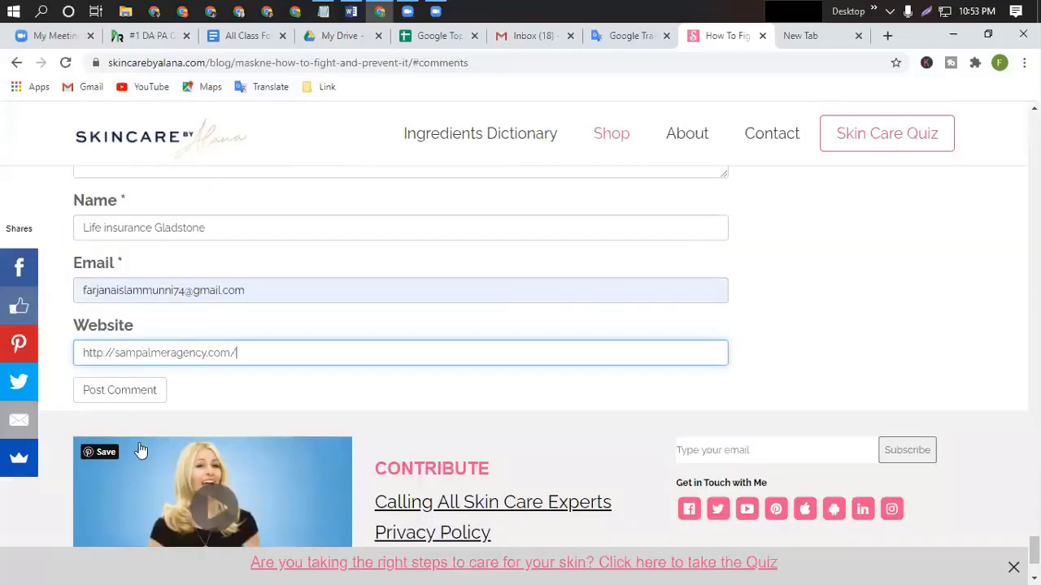
pyautogui.click(112, 392)
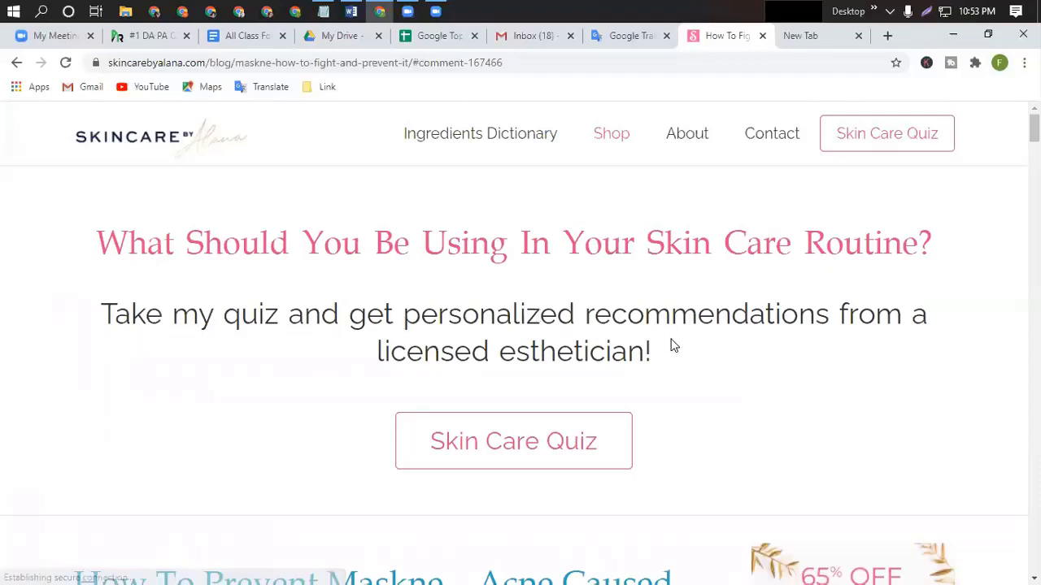
# Scroll the reloaded maskne post down to the empty Leave a Reply form and click its Comment box.
pyautogui.scroll(-10, 378, 370)
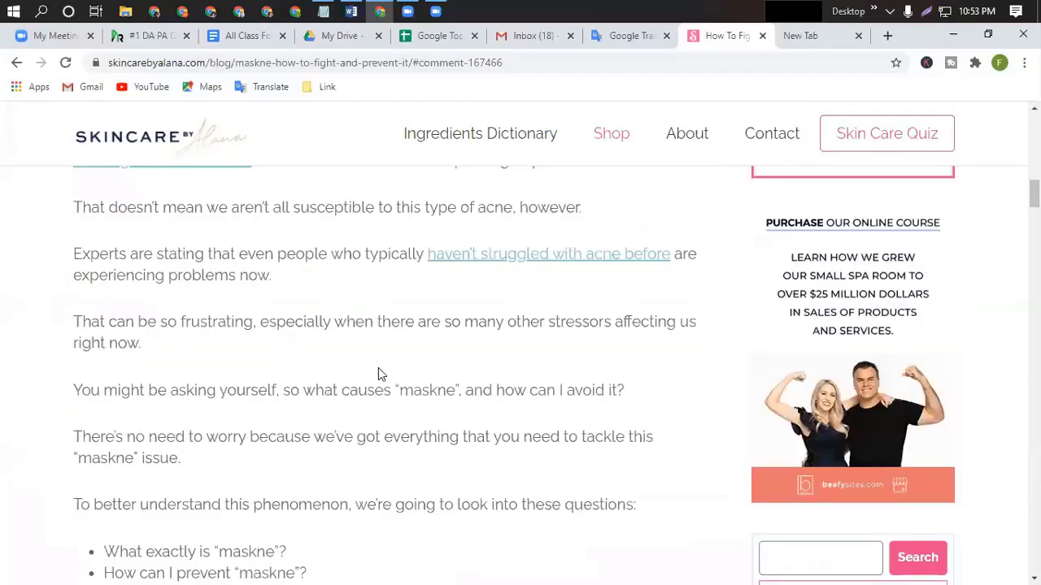
pyautogui.scroll(-10, 378, 374)
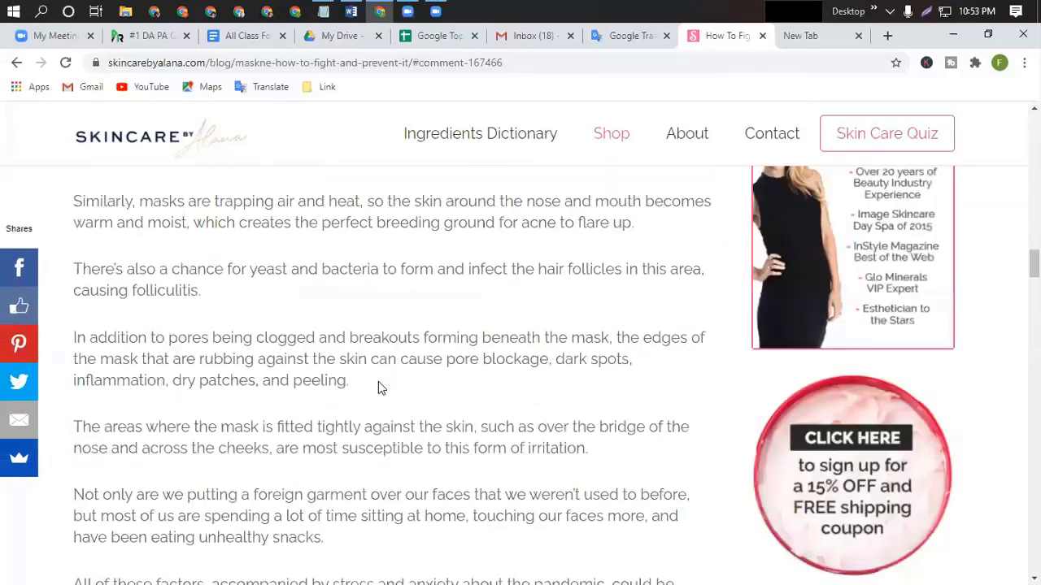
pyautogui.scroll(-5, 379, 382)
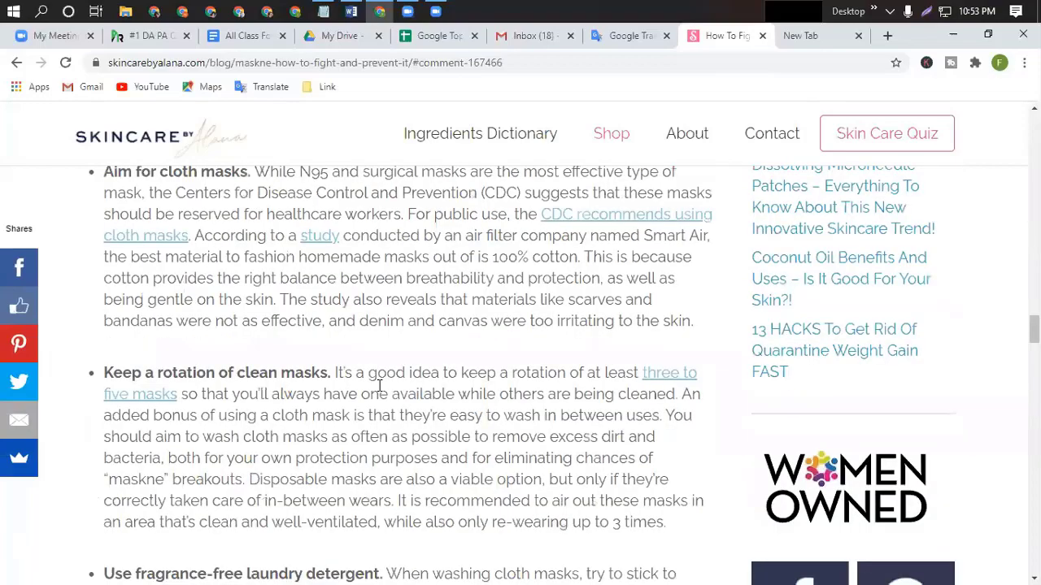
pyautogui.scroll(-15, 378, 385)
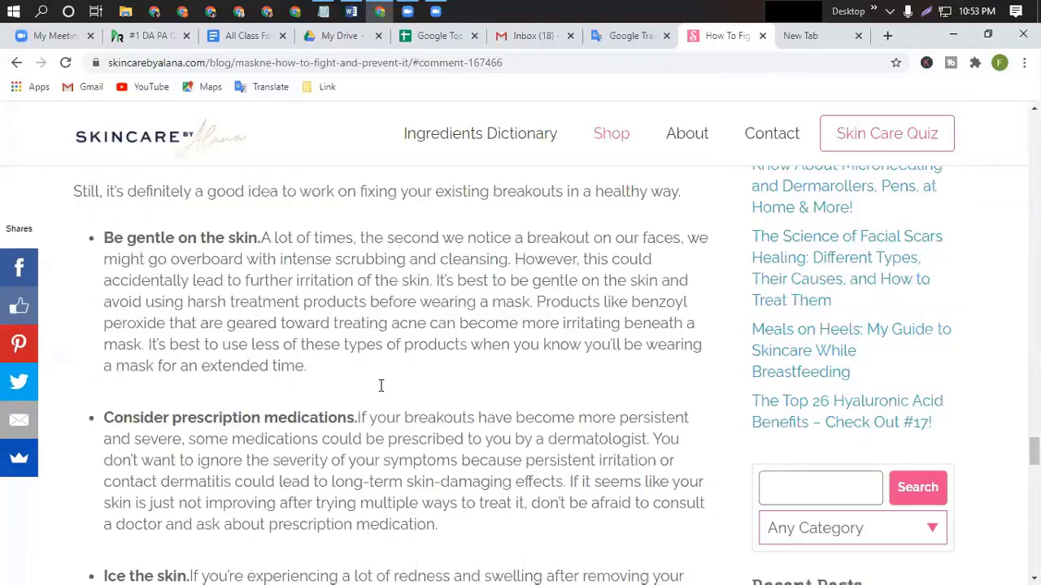
pyautogui.scroll(-15, 380, 385)
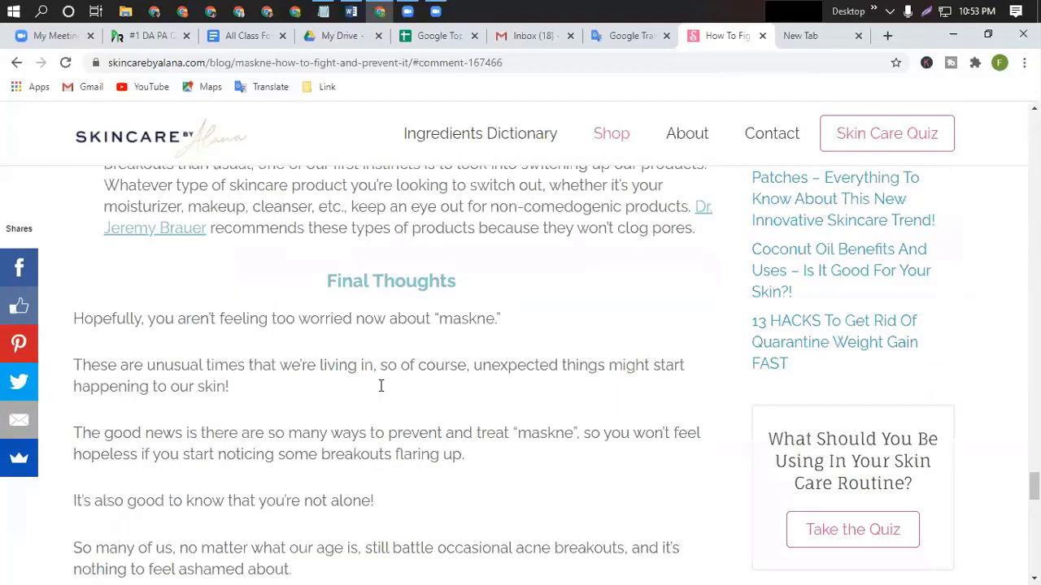
pyautogui.scroll(-8, 380, 386)
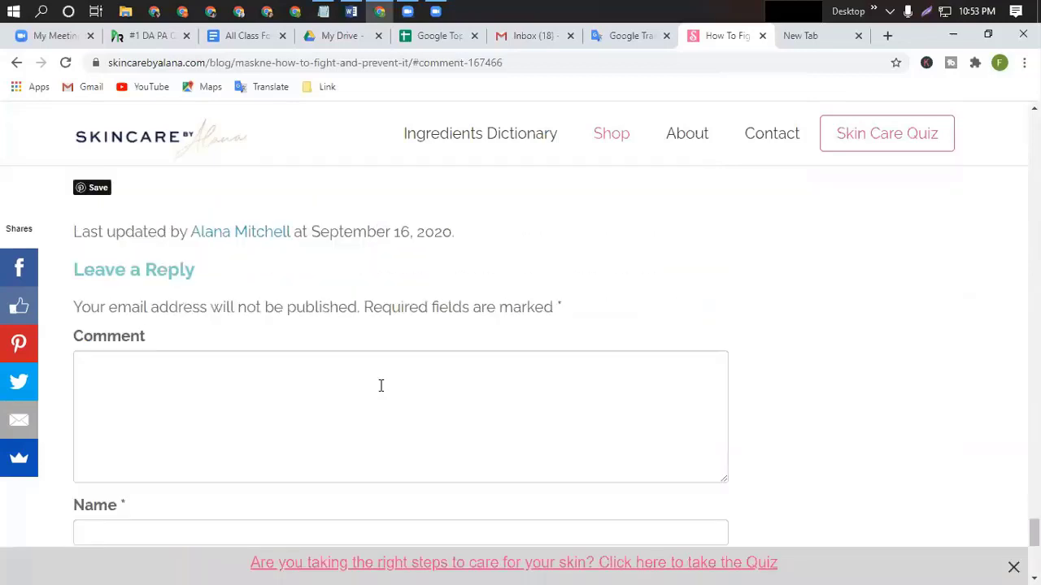
pyautogui.scroll(2, 380, 385)
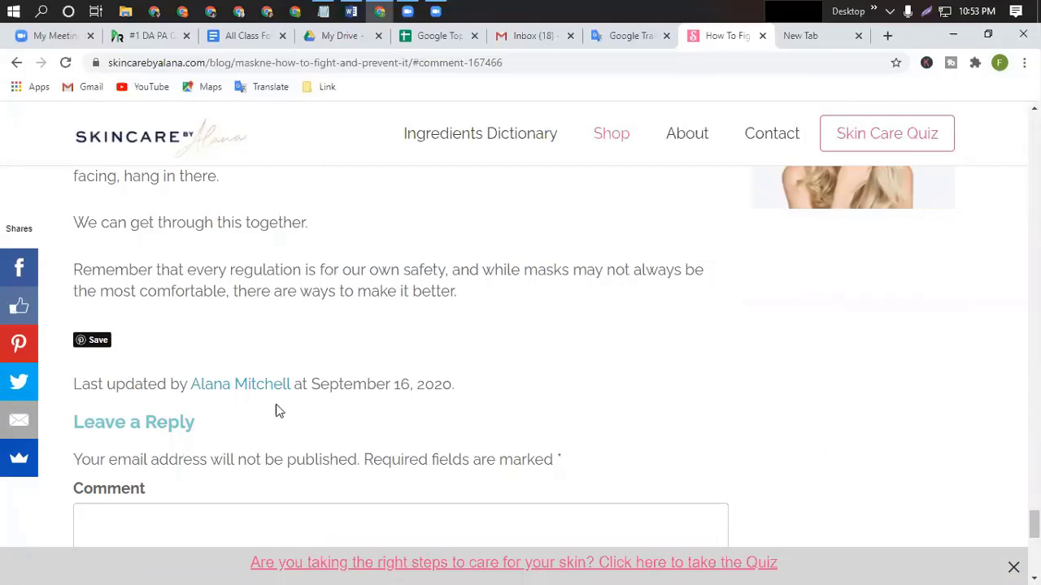
pyautogui.scroll(4, 322, 423)
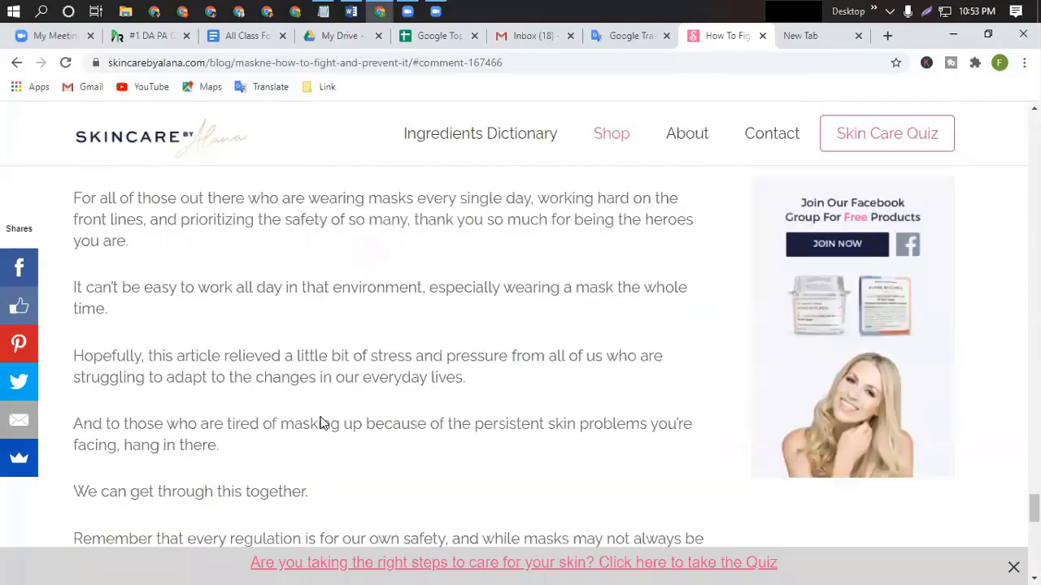
pyautogui.scroll(-9, 322, 419)
pyautogui.scroll(-2, 322, 418)
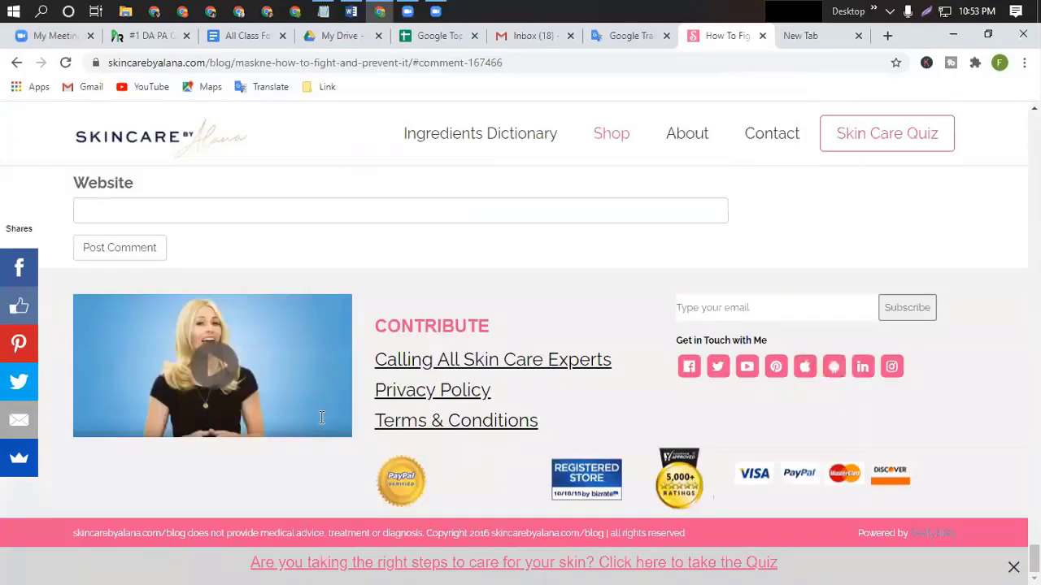
pyautogui.scroll(2, 322, 418)
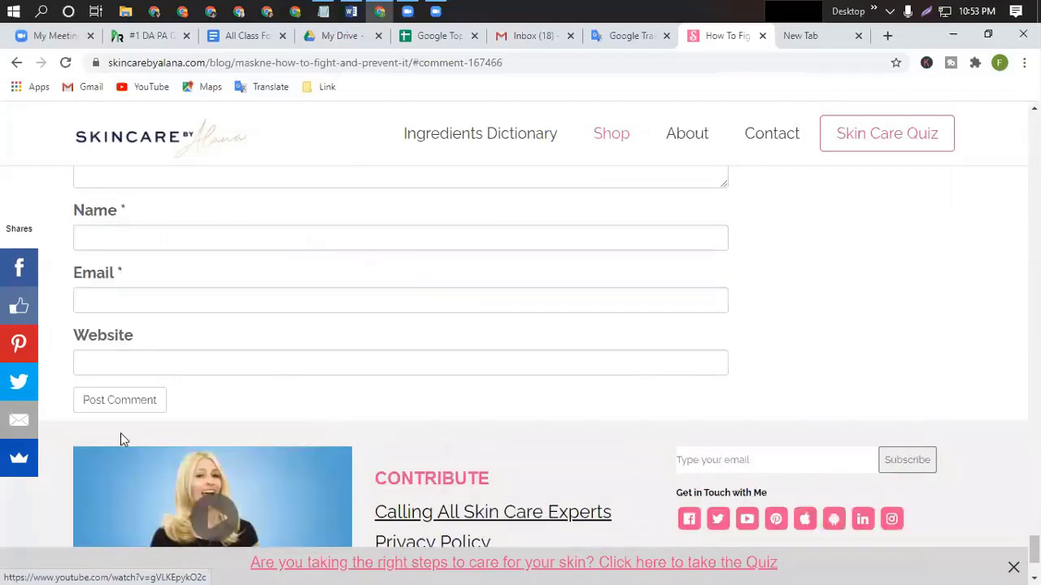
pyautogui.scroll(5, 580, 328)
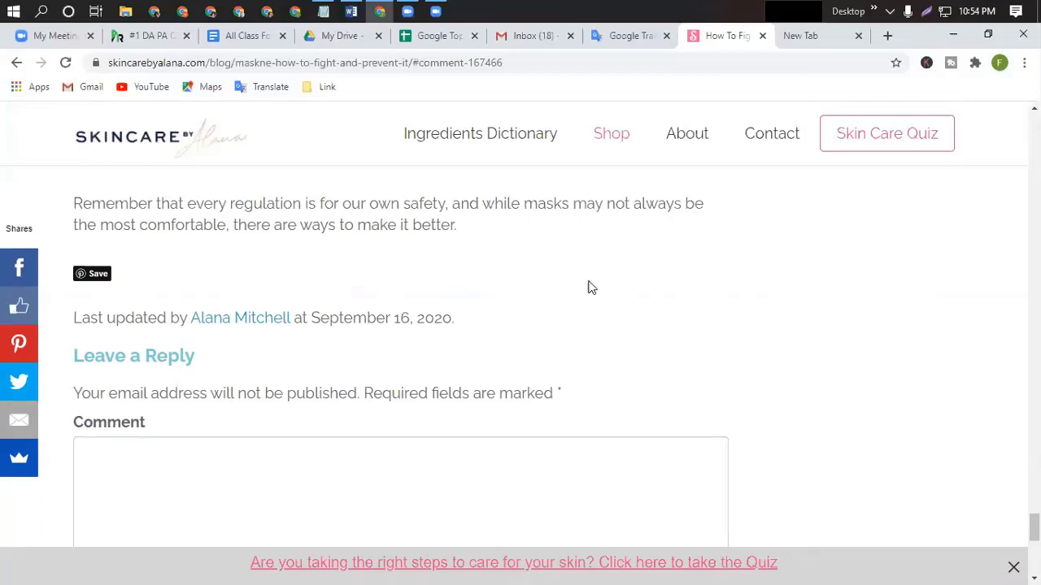
pyautogui.scroll(-2, 539, 471)
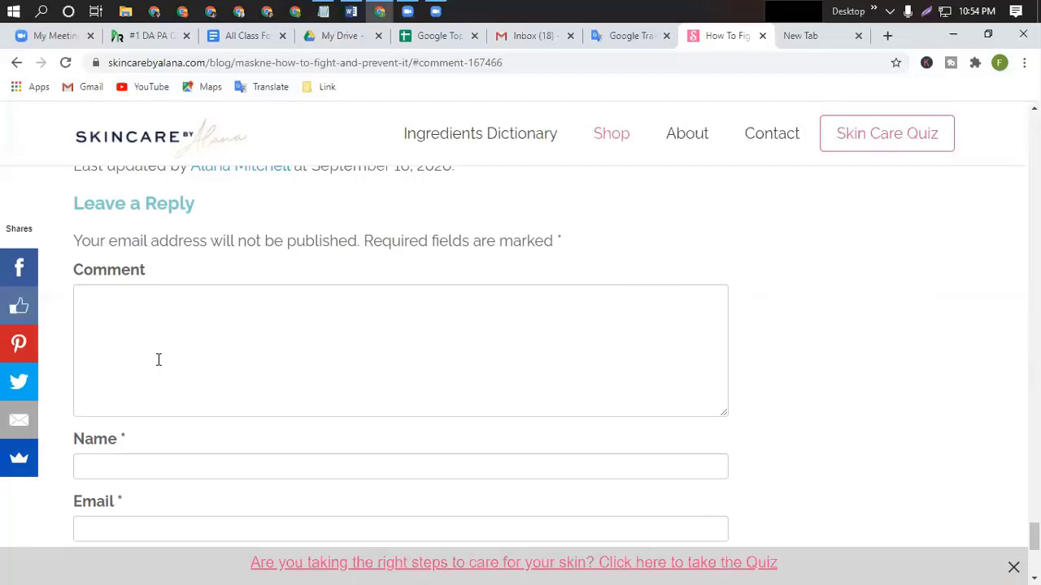
pyautogui.click(86, 300)
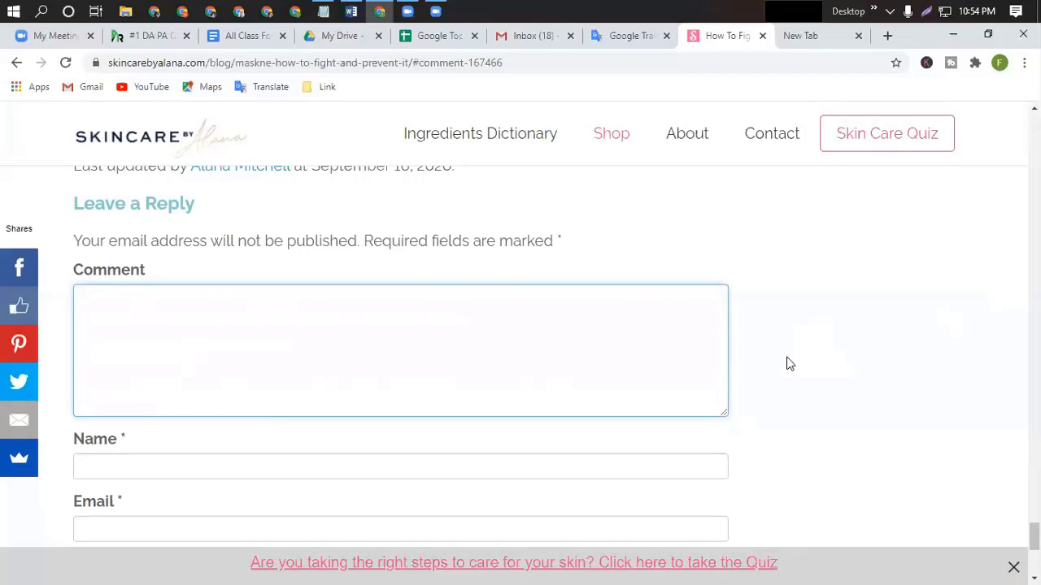
pyautogui.click(762, 36)
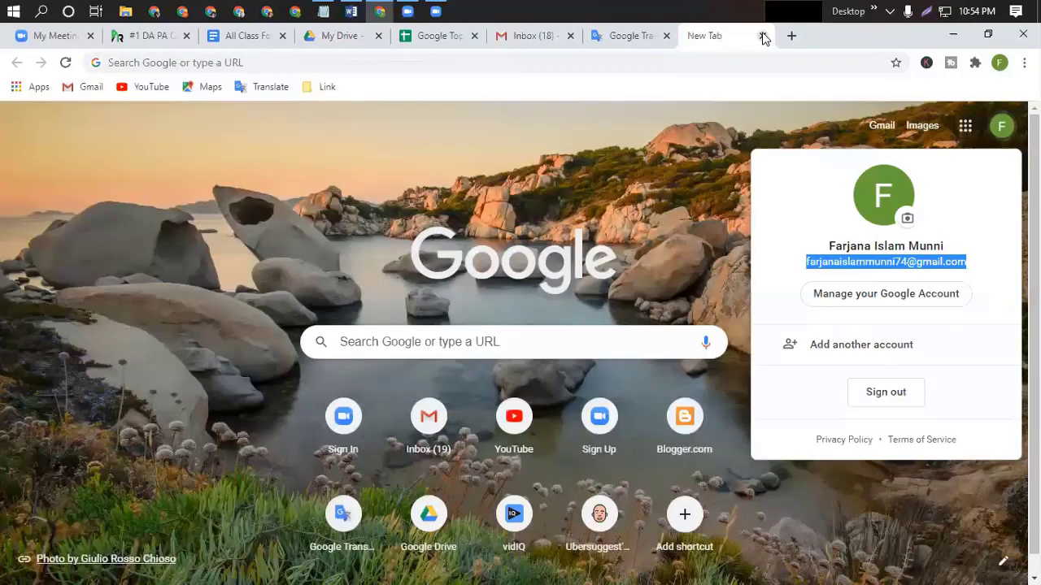
pyautogui.click(248, 36)
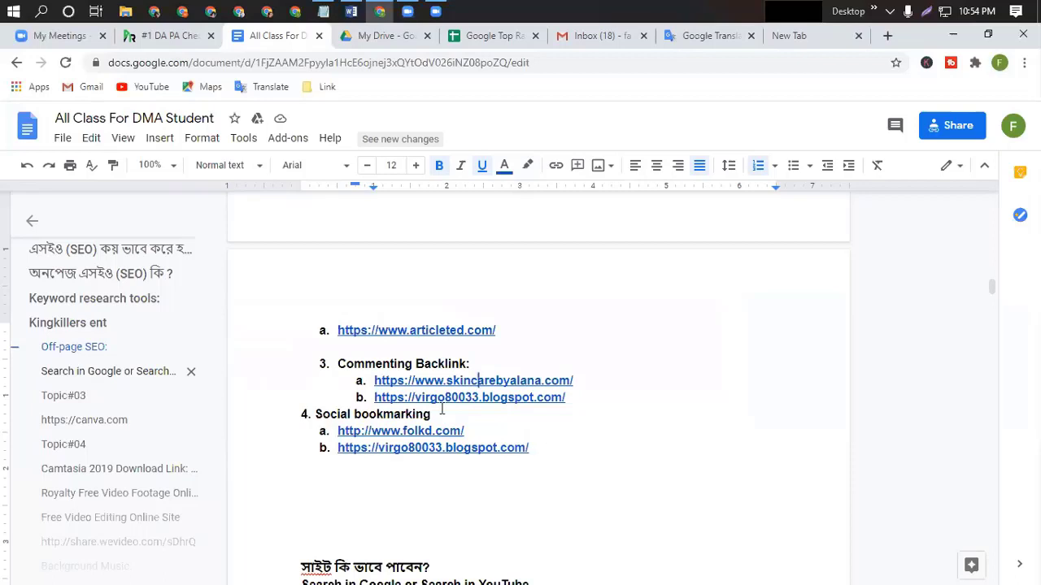
pyautogui.scroll(4, 474, 415)
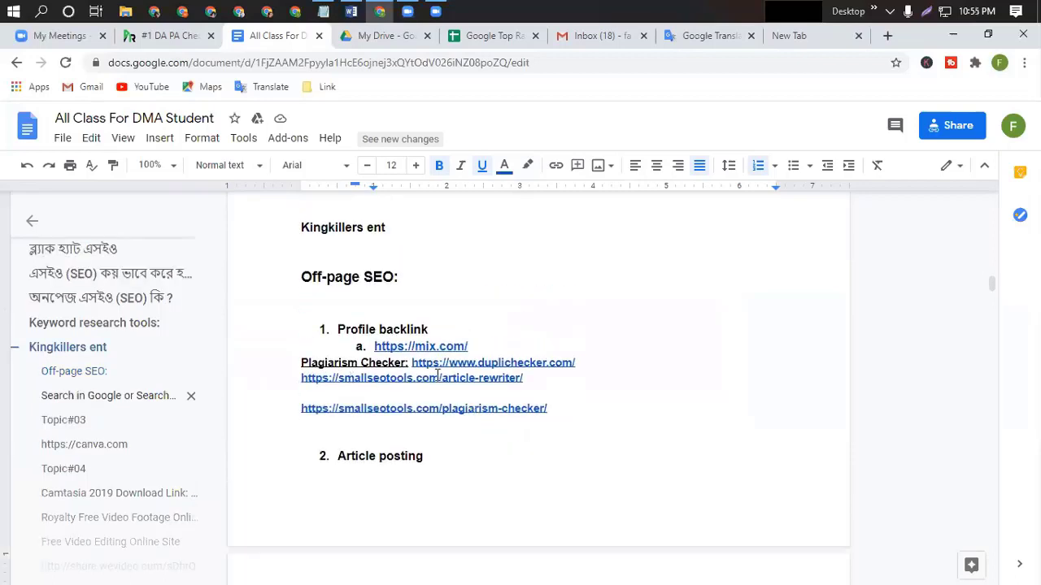
pyautogui.scroll(-4, 455, 470)
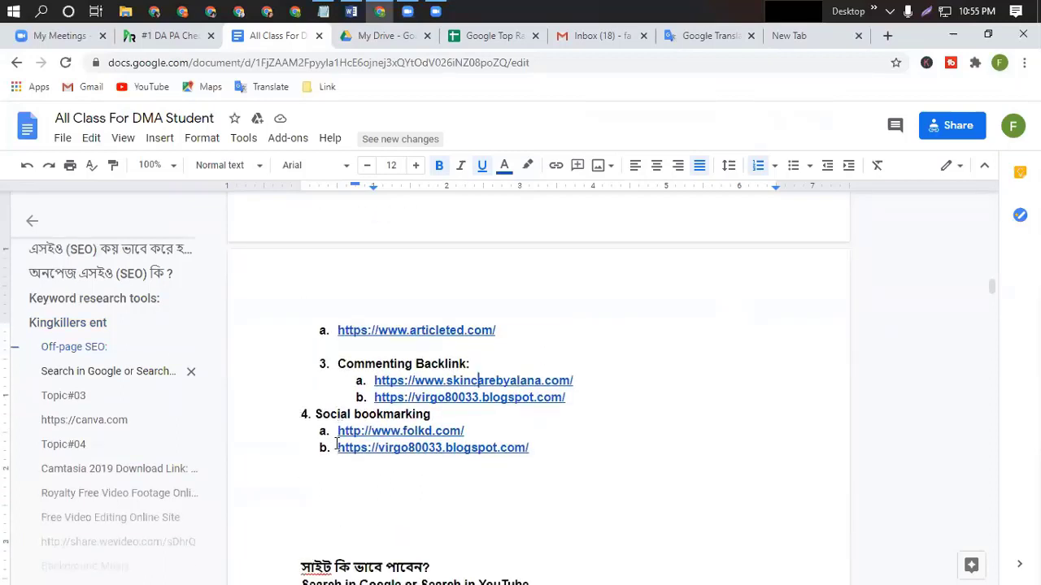
pyautogui.moveTo(339, 433); pyautogui.dragTo(433, 432)
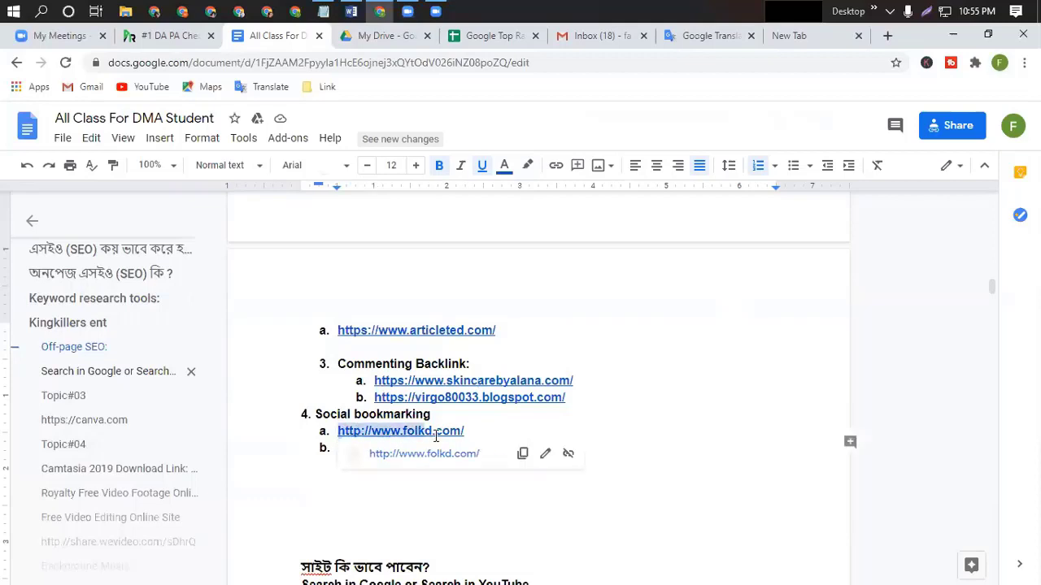
pyautogui.click(523, 452)
pyautogui.click(796, 37)
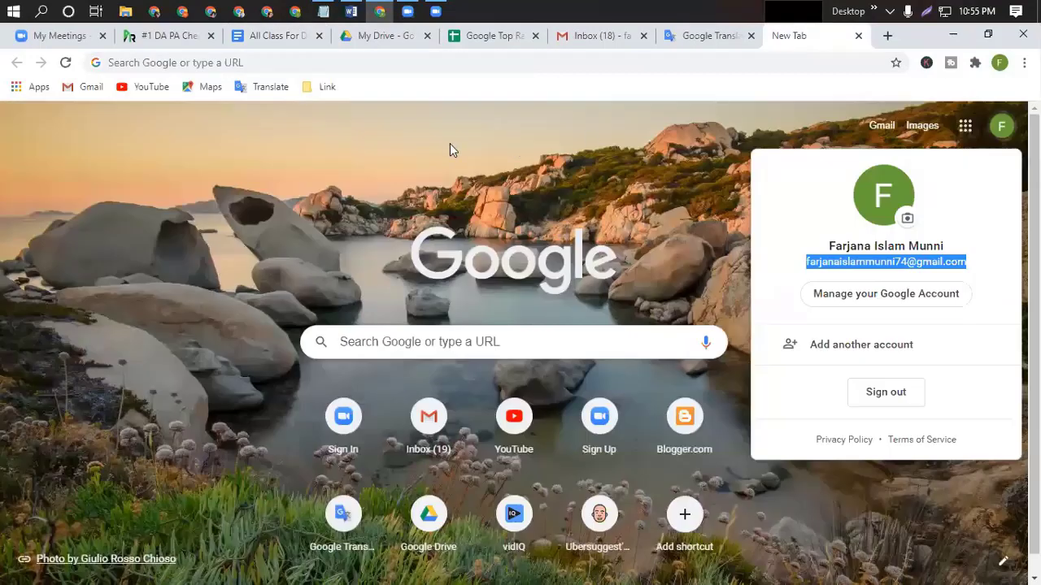
pyautogui.click(409, 154)
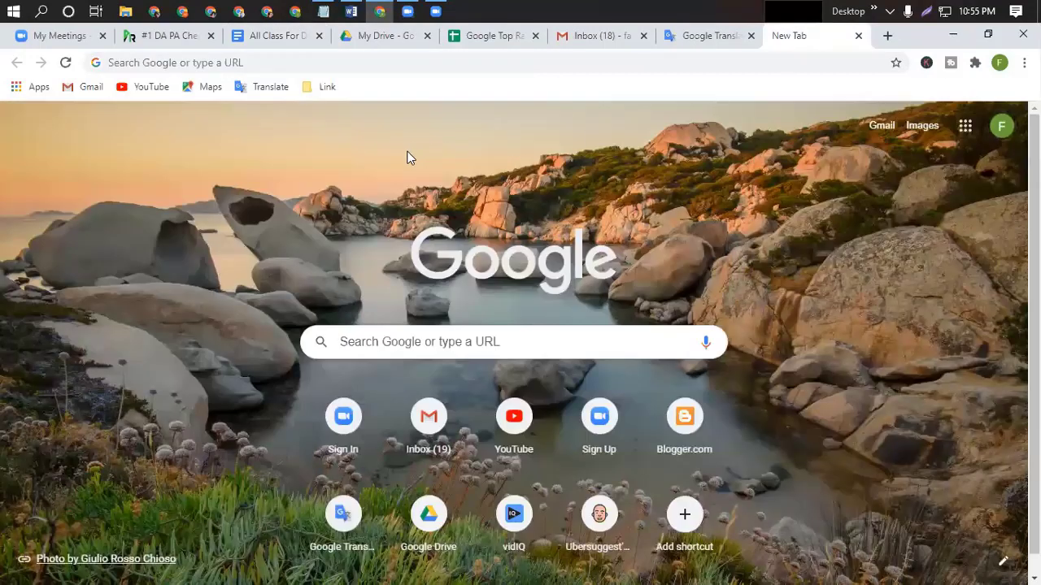
pyautogui.click(192, 63)
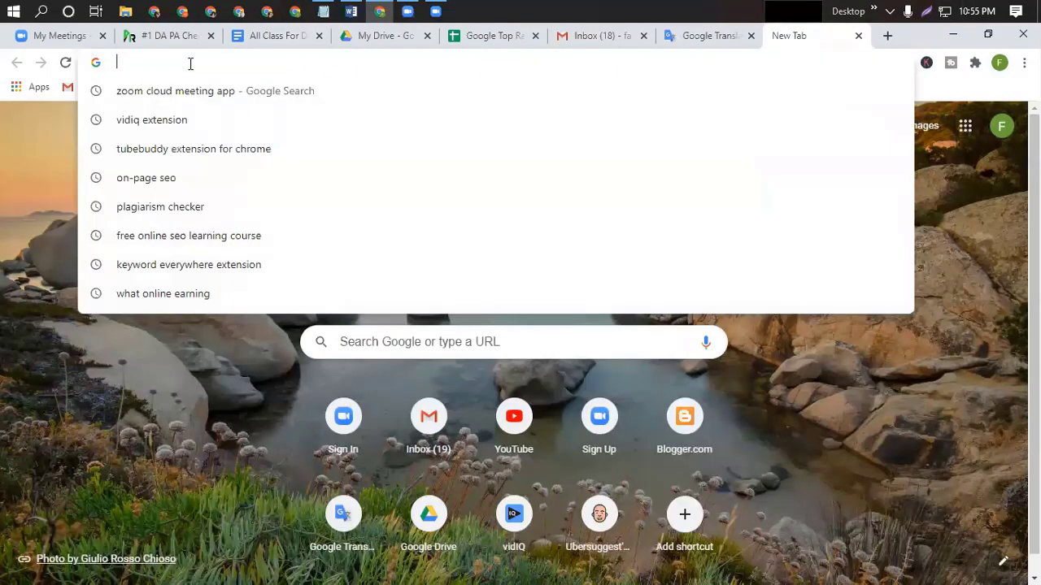
pyautogui.hotkey('ctrl', 'v')
pyautogui.press('Return')
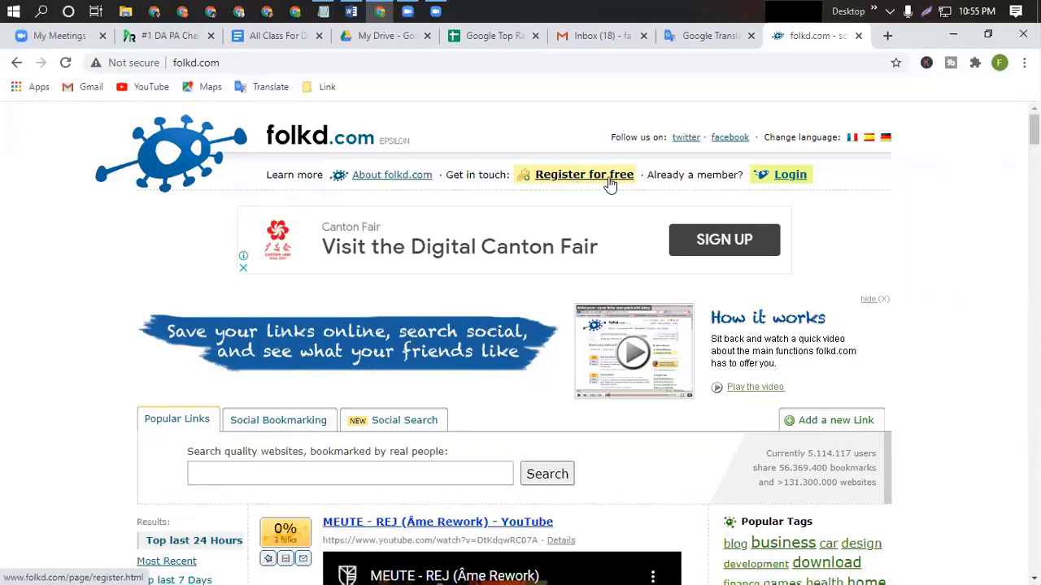
pyautogui.click(606, 180)
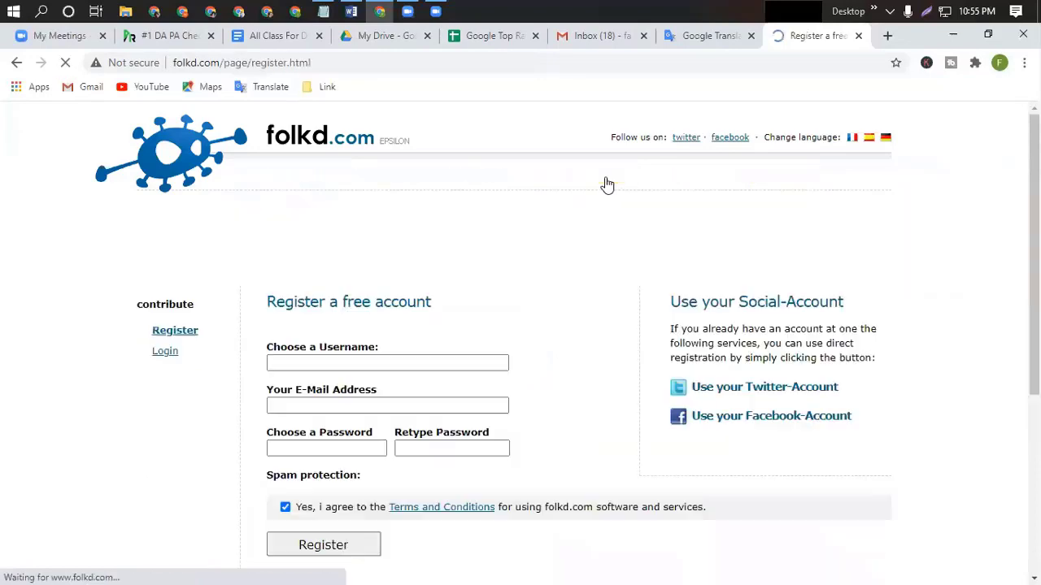
# Fill the username and e-mail fields from Chrome's saved autofill suggestions.
pyautogui.click(280, 362)
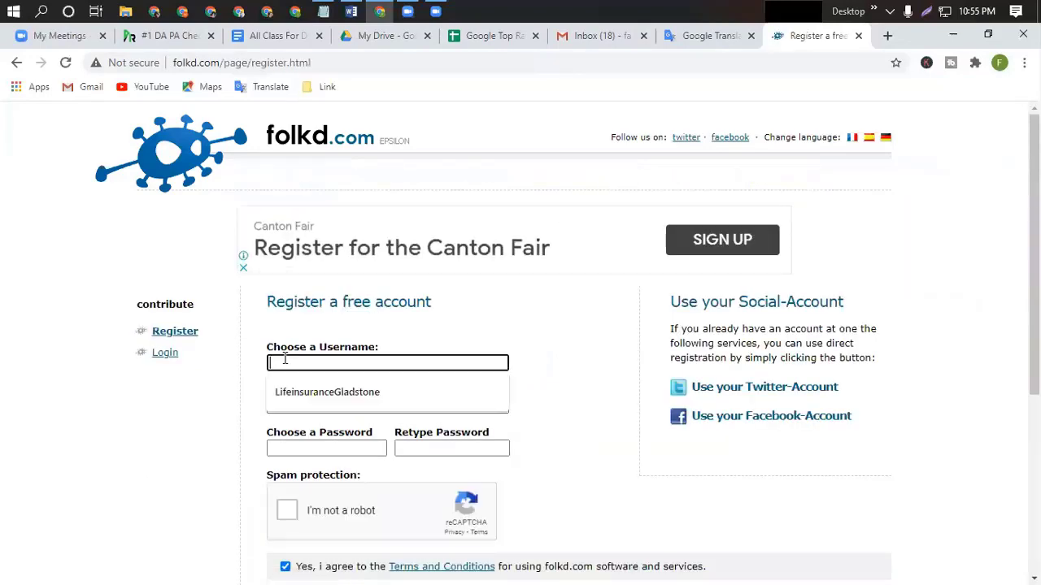
pyautogui.click(327, 395)
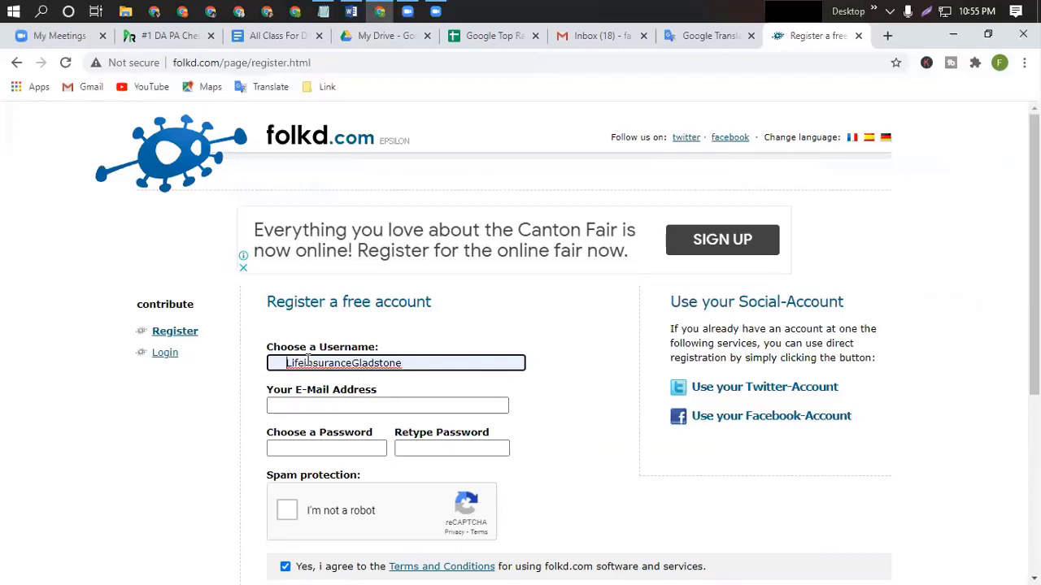
pyautogui.click(297, 406)
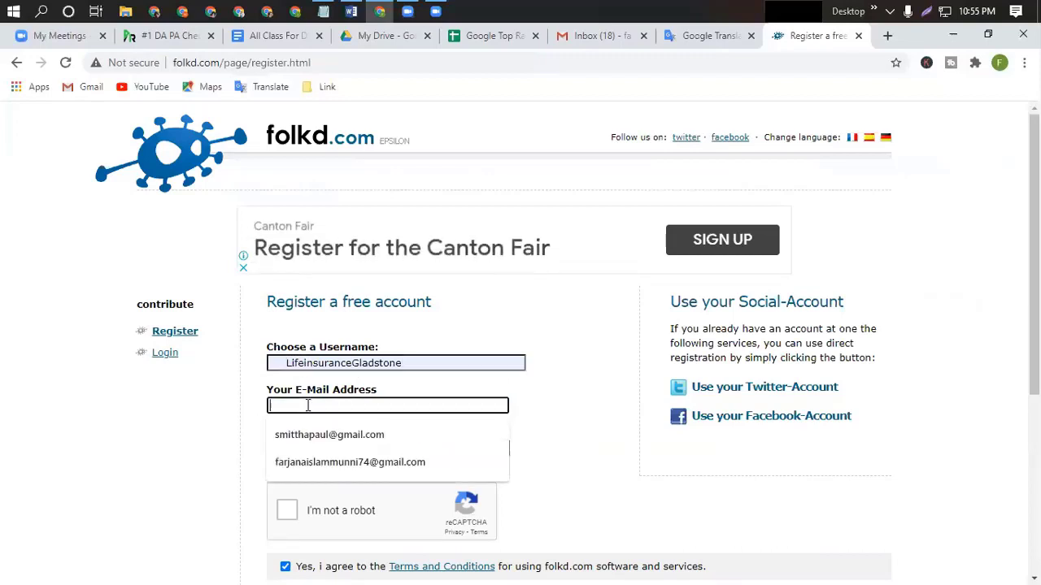
pyautogui.click(314, 462)
# Enter the same password in both Choose a Password and Retype Password fields.
pyautogui.click(299, 450)
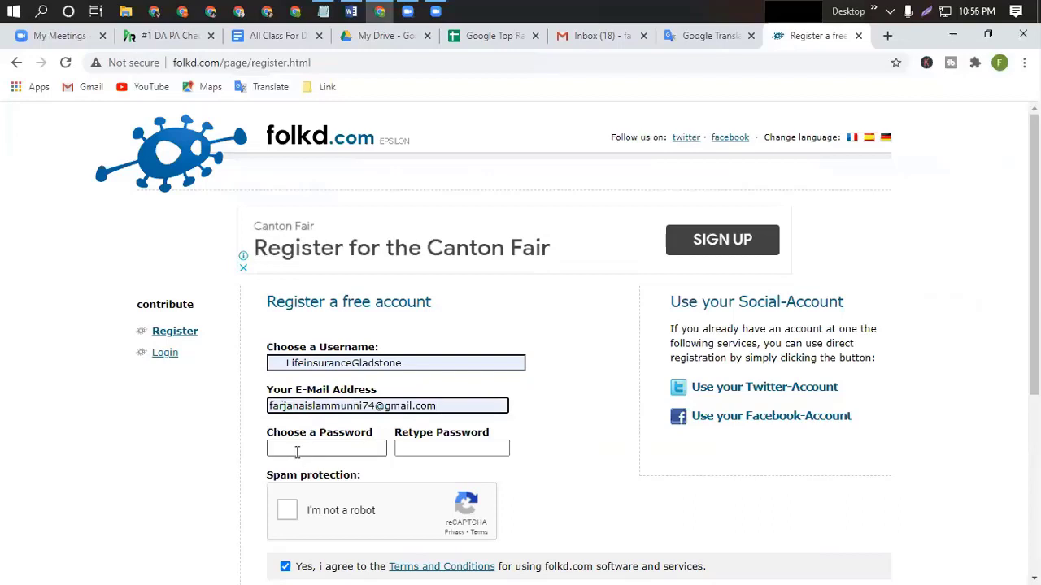
pyautogui.write('a')
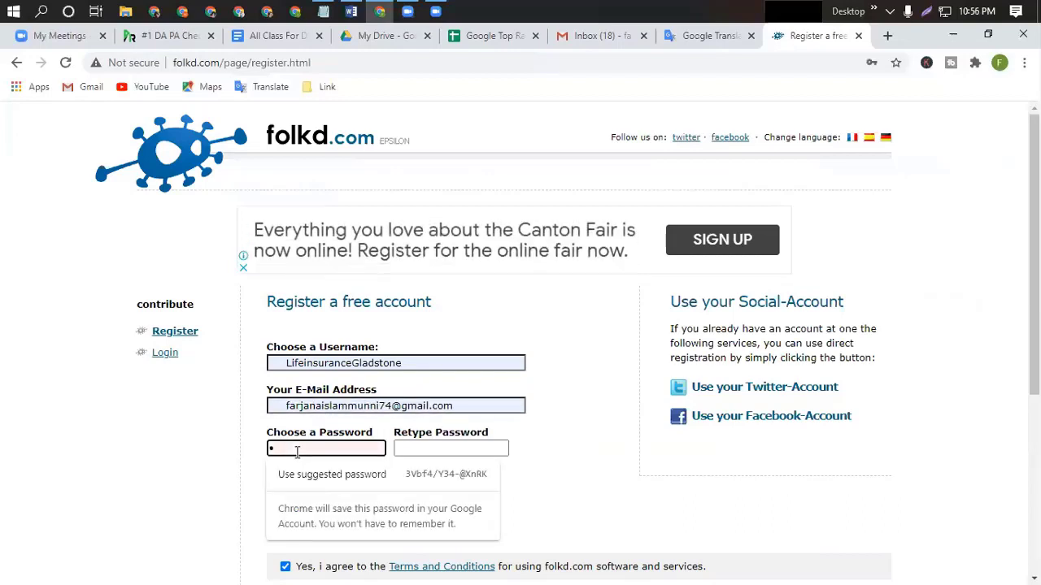
pyautogui.write('1234567')
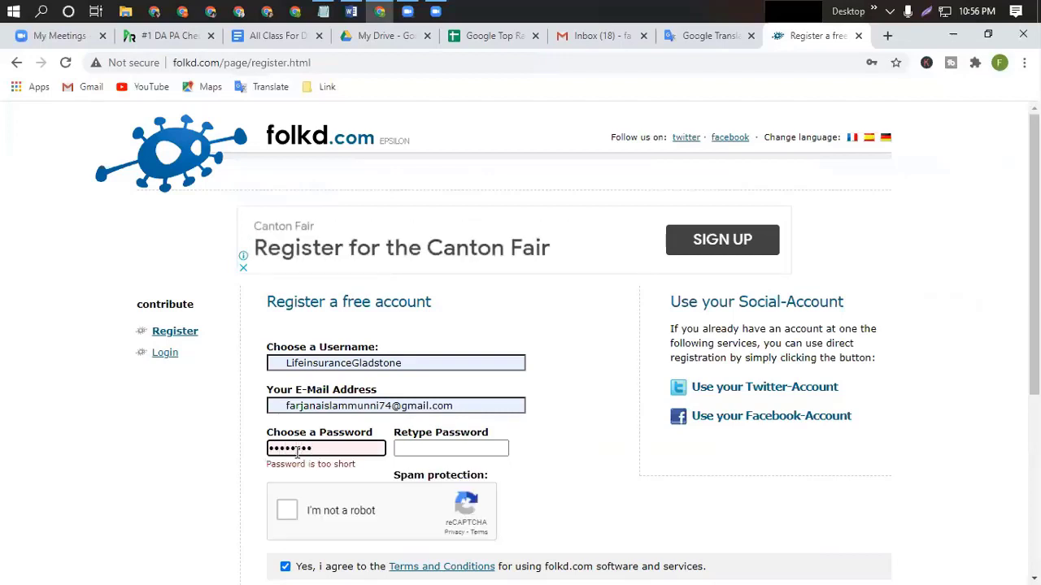
pyautogui.write('8')
pyautogui.click(401, 448)
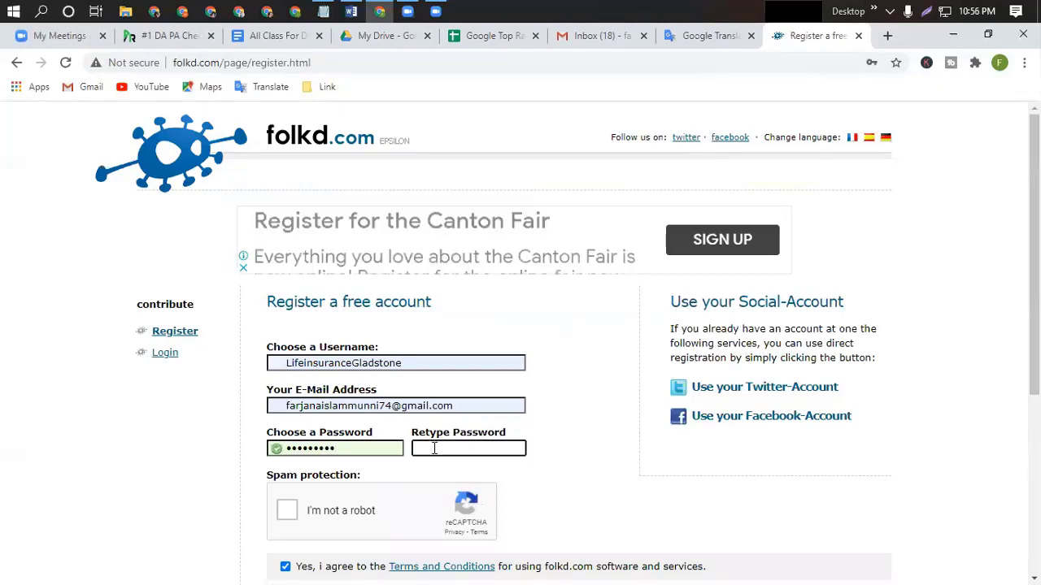
pyautogui.write('1')
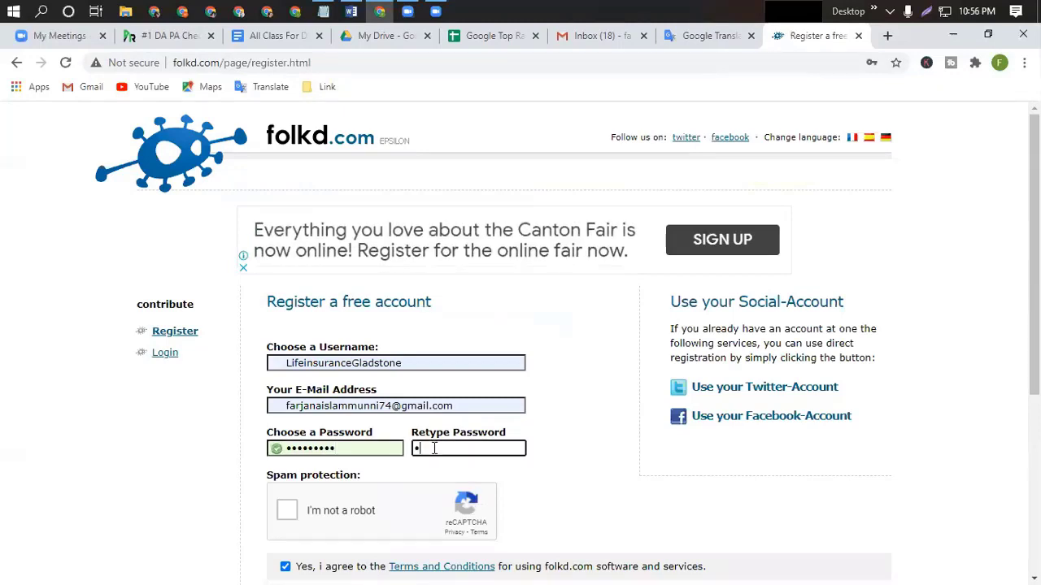
pyautogui.write('2345')
pyautogui.press('BackSpace')
pyautogui.write('56789')
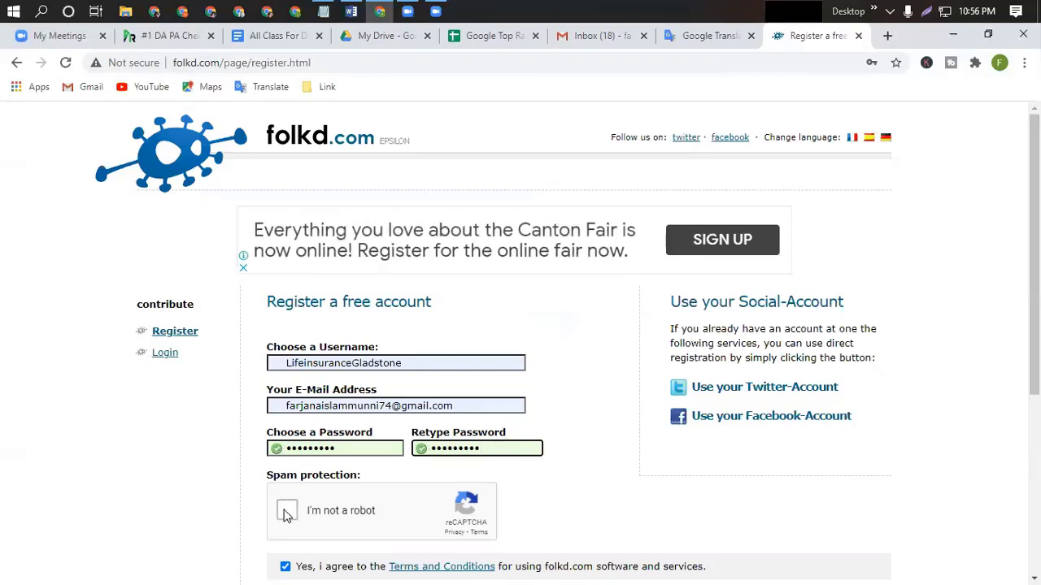
# Pass the 'I'm not a robot' check by selecting every car tile and verifying.
pyautogui.click(286, 512)
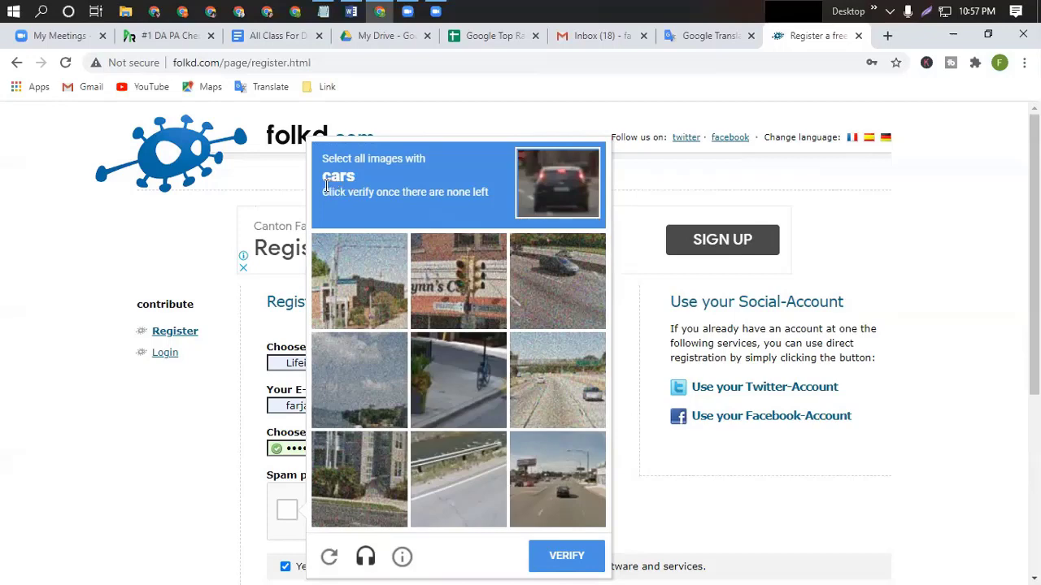
pyautogui.click(547, 282)
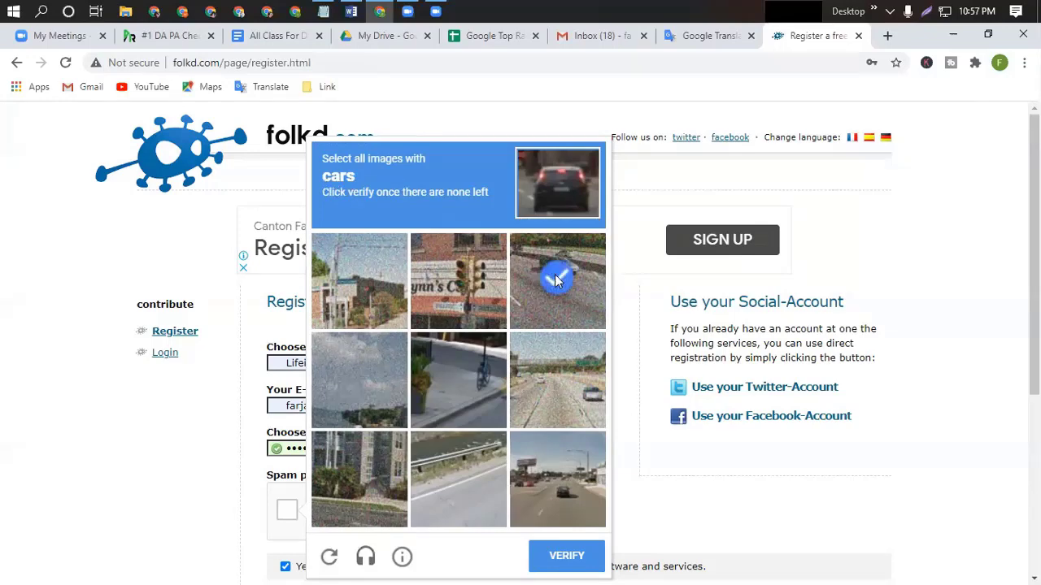
pyautogui.click(558, 380)
pyautogui.click(561, 476)
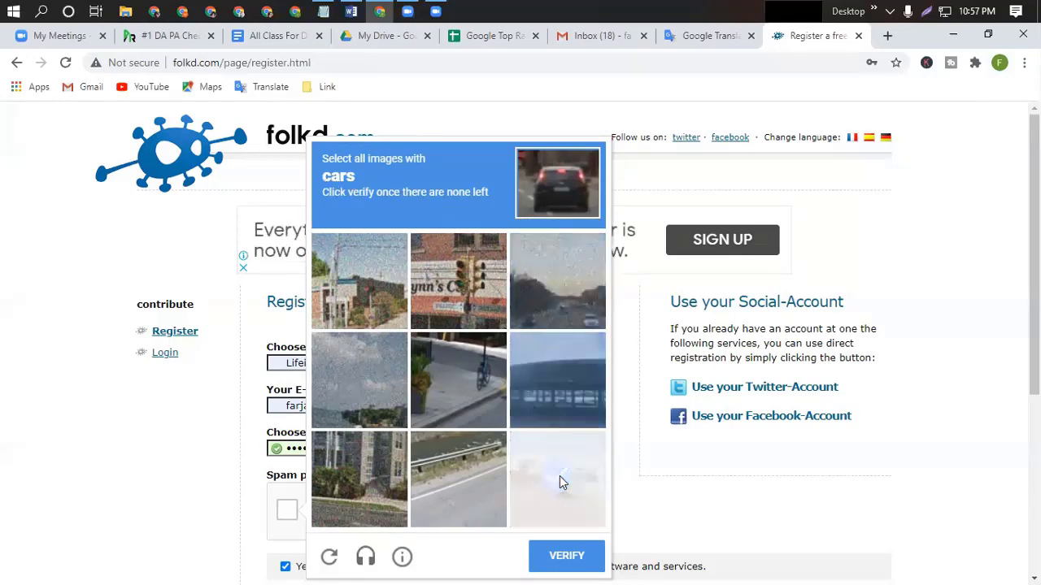
pyautogui.click(575, 446)
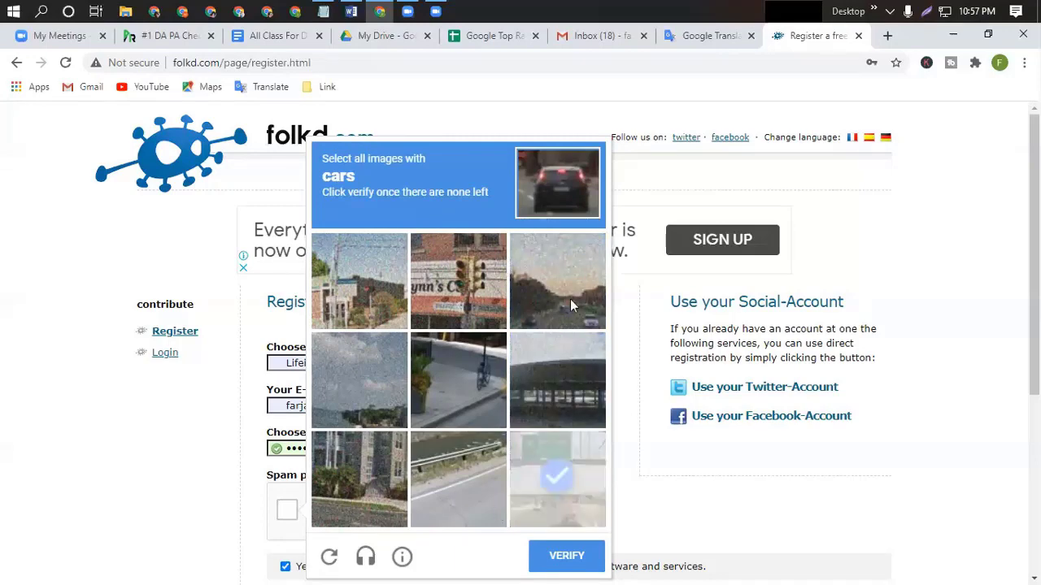
pyautogui.click(570, 300)
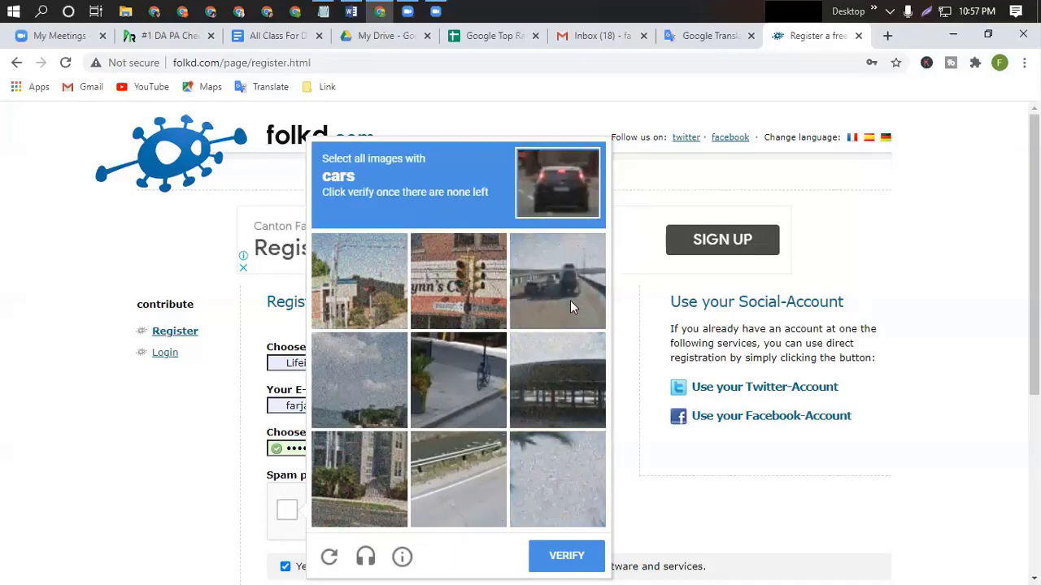
pyautogui.click(570, 300)
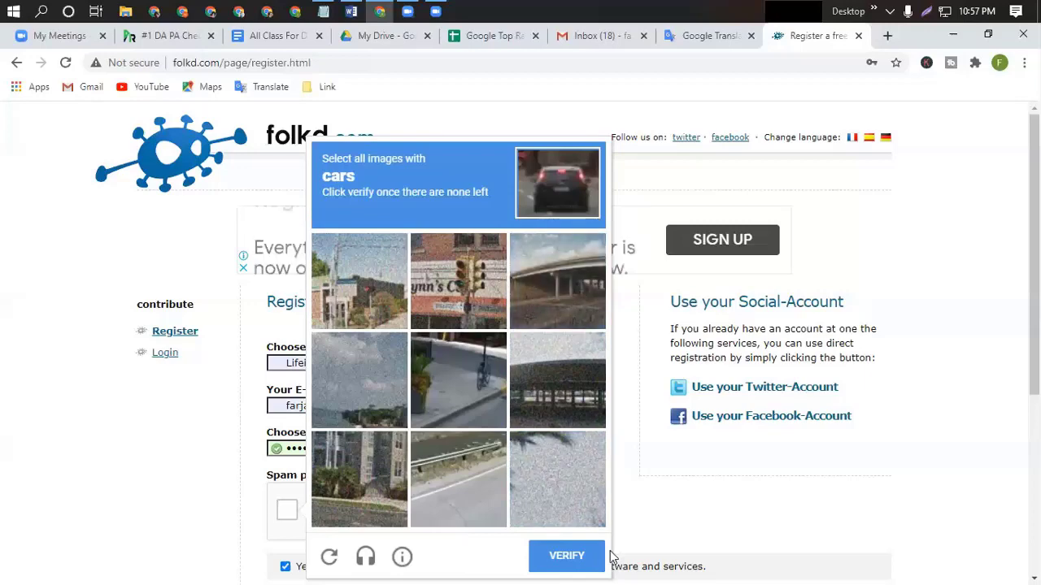
pyautogui.click(566, 558)
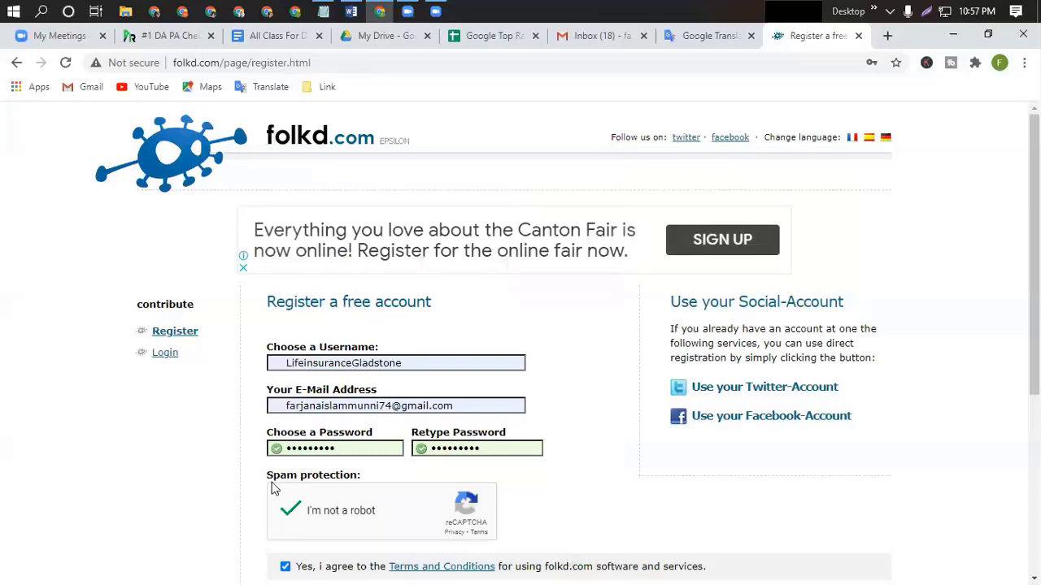
pyautogui.scroll(-2, 419, 452)
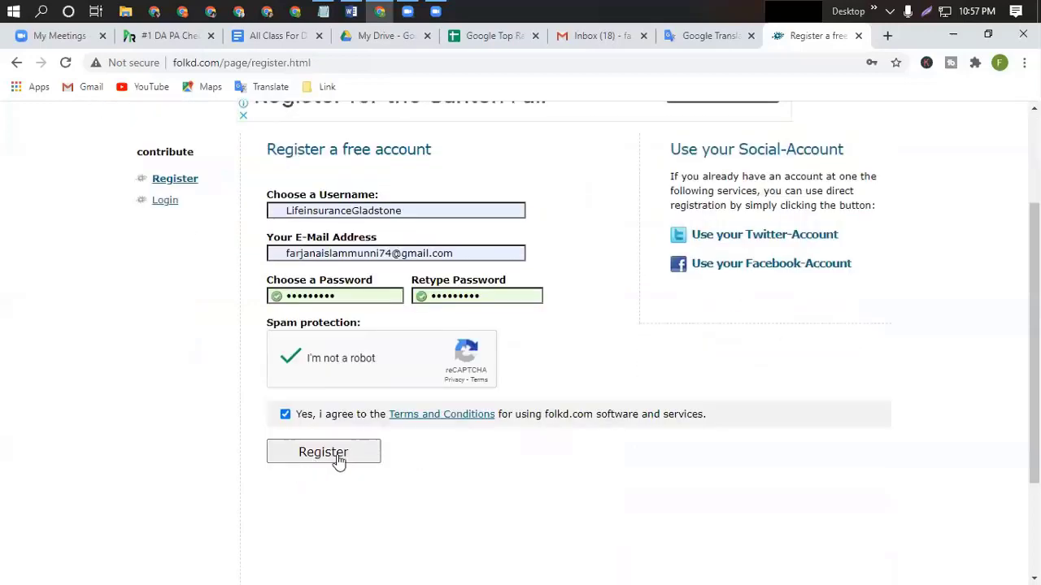
# Submit the folkd registration and save the new login in Chrome.
pyautogui.click(321, 460)
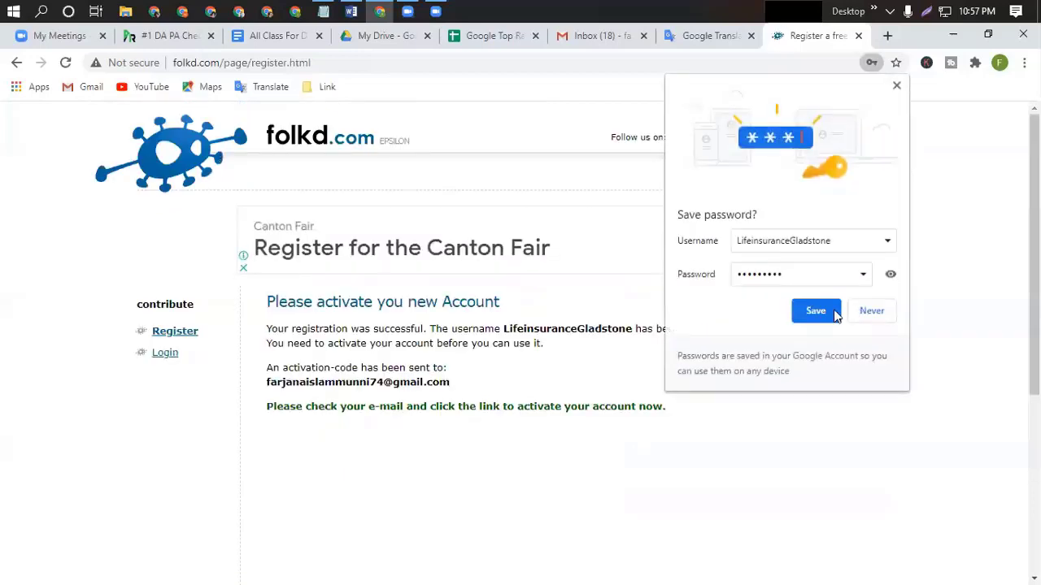
pyautogui.click(821, 312)
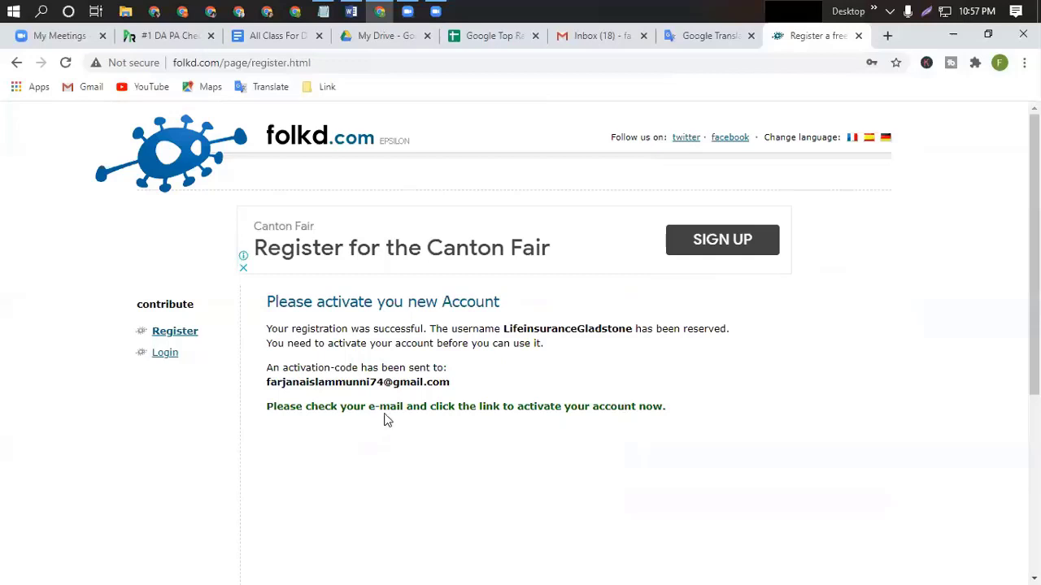
pyautogui.click(436, 12)
pyautogui.click(536, 406)
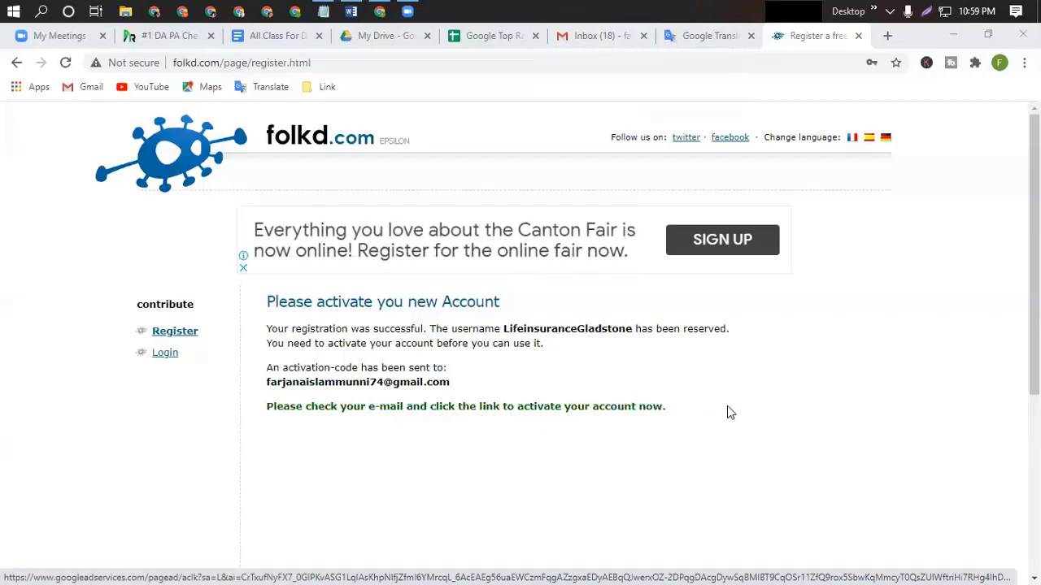
# Open the 'folkd.com - activate your account!' e-mail in Gmail and follow its activation link.
pyautogui.click(597, 41)
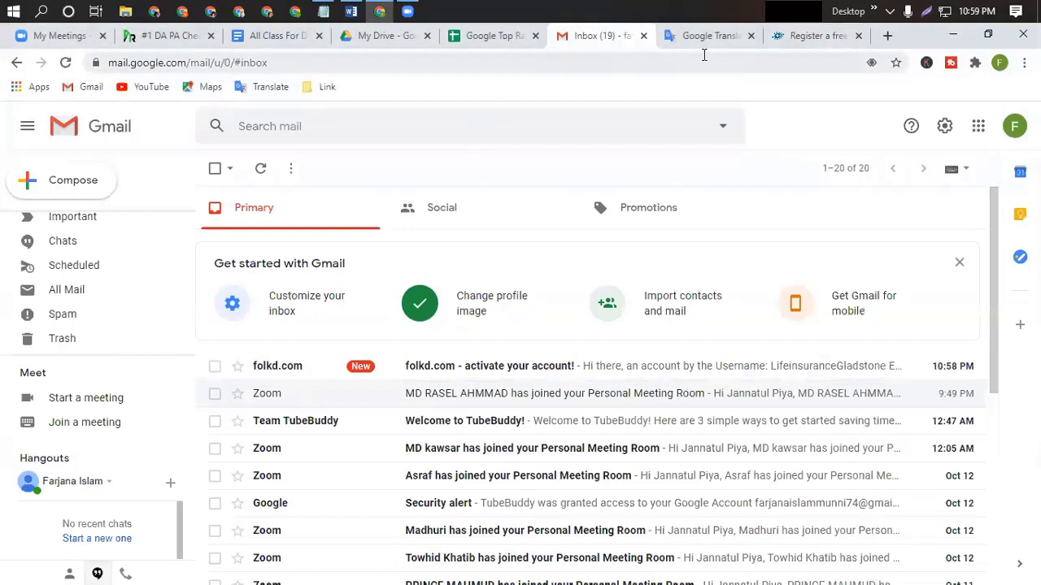
pyautogui.click(512, 371)
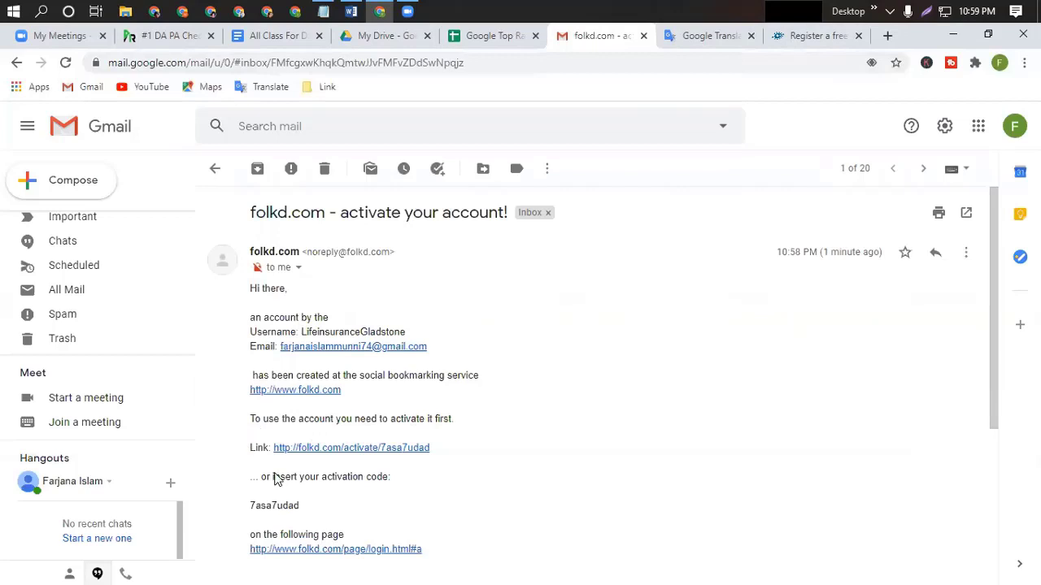
pyautogui.scroll(-1, 504, 478)
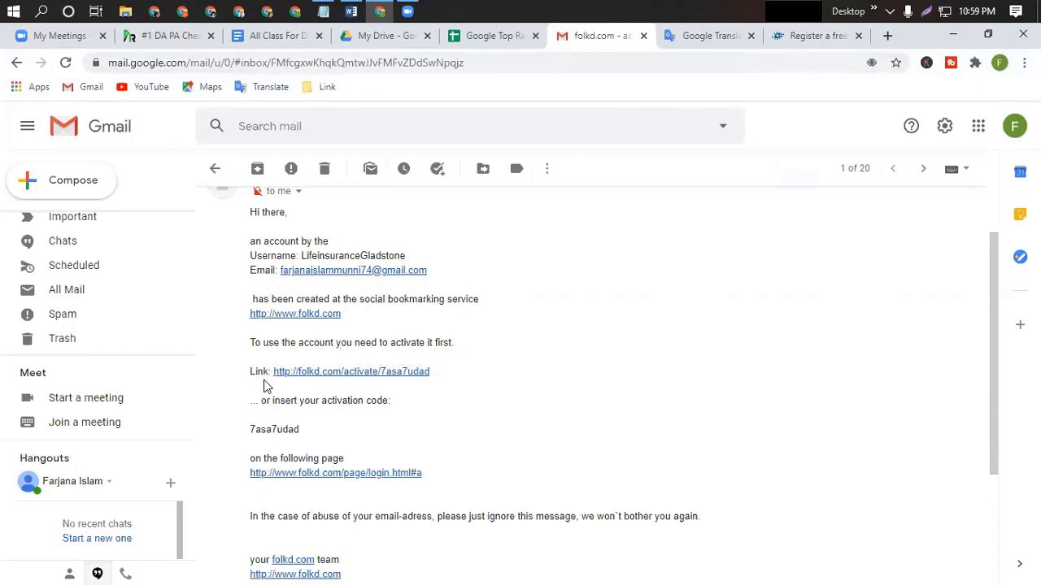
pyautogui.click(348, 375)
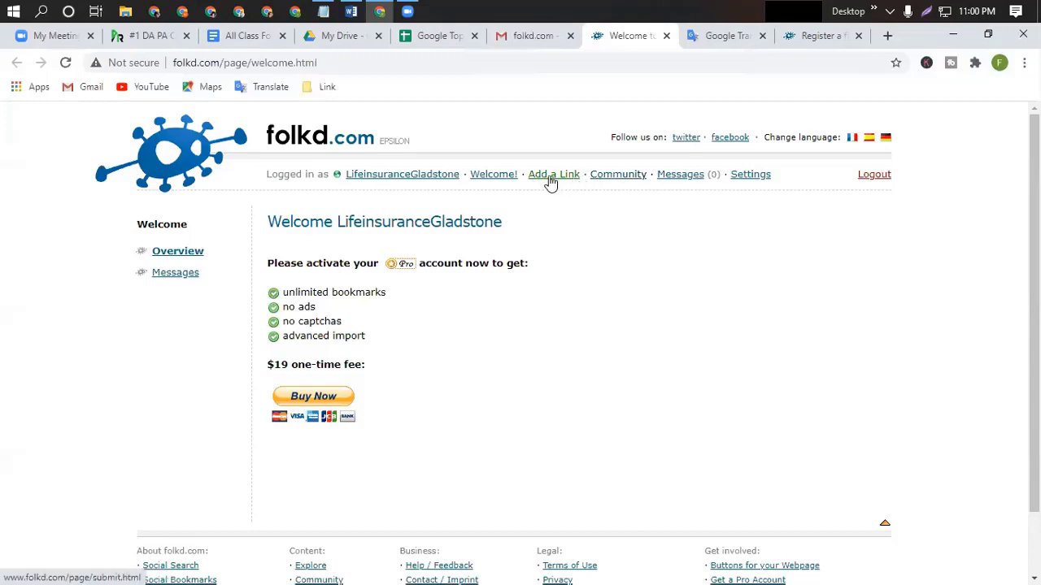
# Open folkd's 'Add a Link' page and focus its 'Enter the URL' field.
pyautogui.click(550, 178)
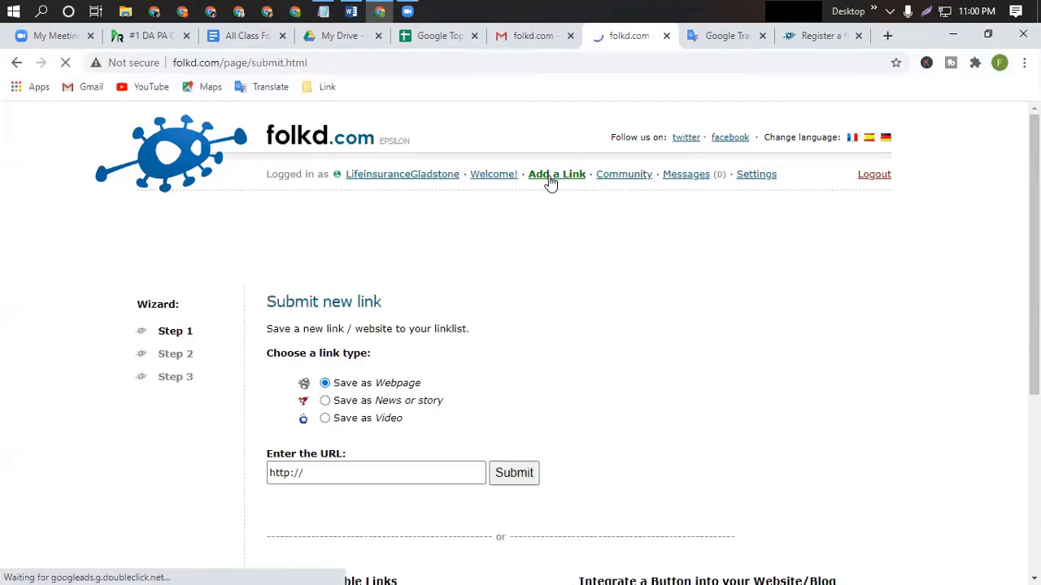
pyautogui.scroll(-2, 430, 392)
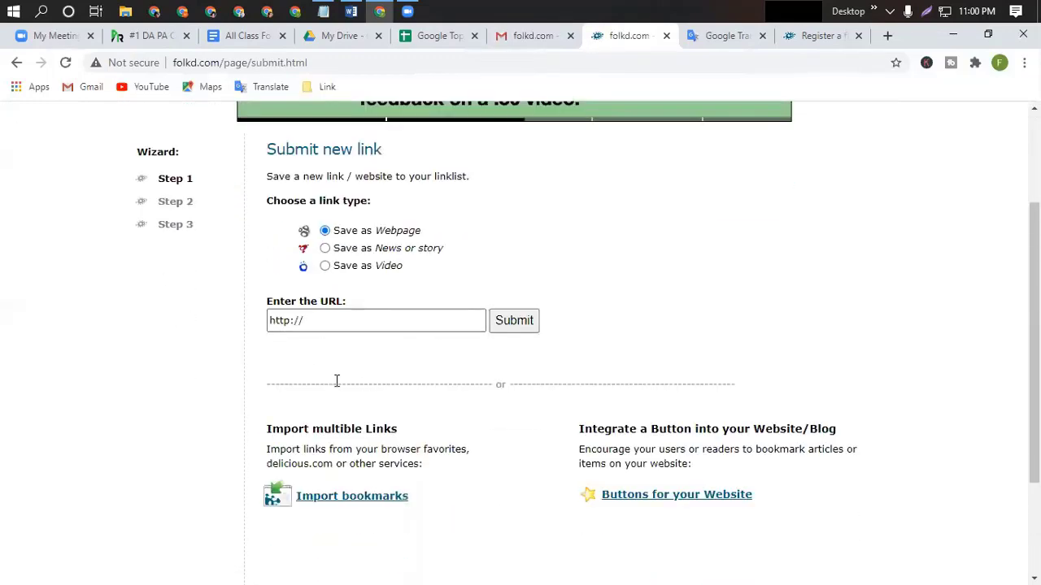
pyautogui.click(317, 320)
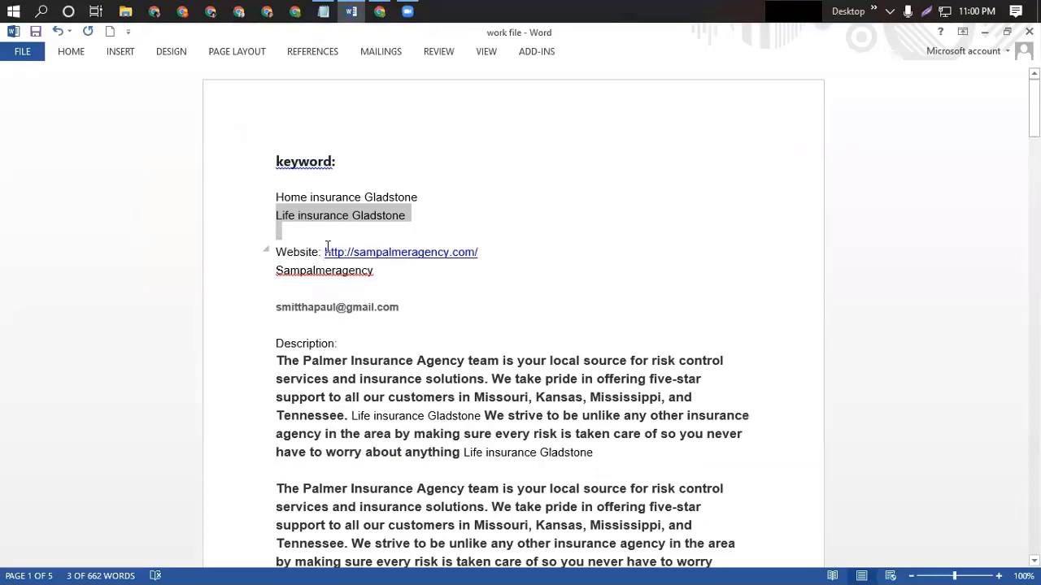
pyautogui.moveTo(323, 250); pyautogui.dragTo(451, 245)
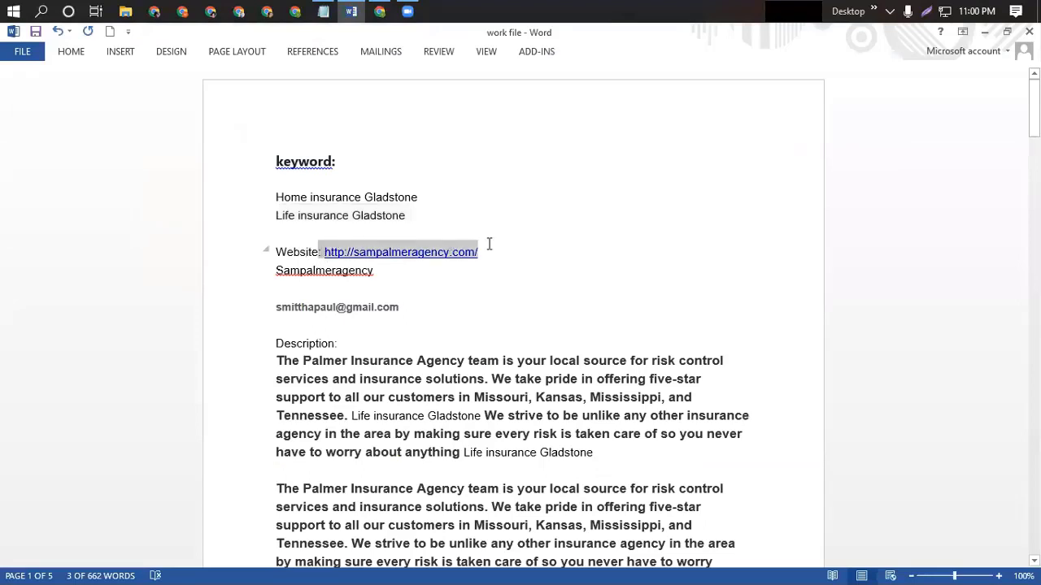
pyautogui.click(326, 252)
pyautogui.moveTo(325, 252); pyautogui.dragTo(479, 253)
pyautogui.hotkey('ctrl', 'c')
pyautogui.click(380, 11)
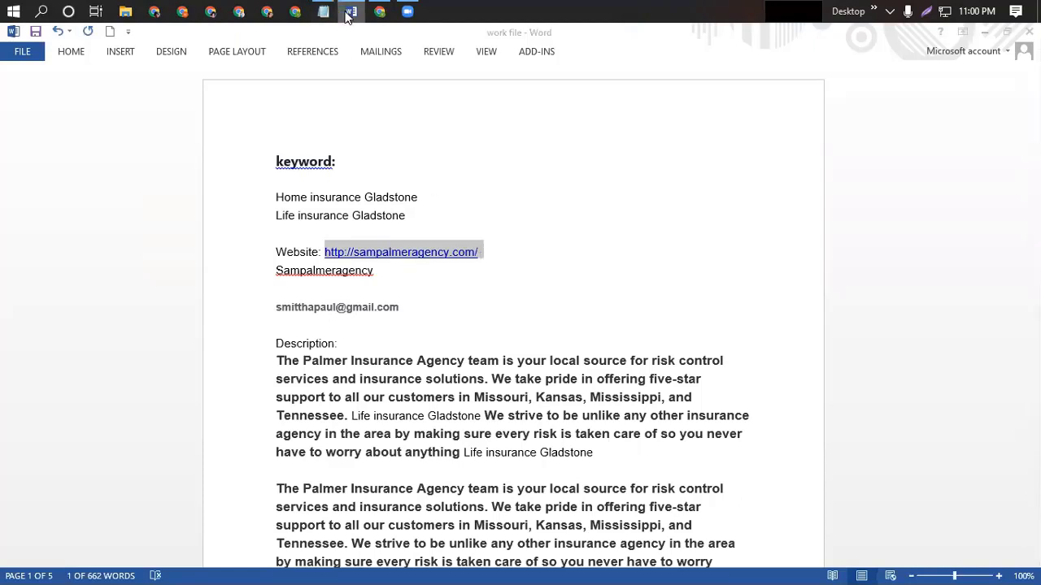
pyautogui.hotkey('ctrl', 'v')
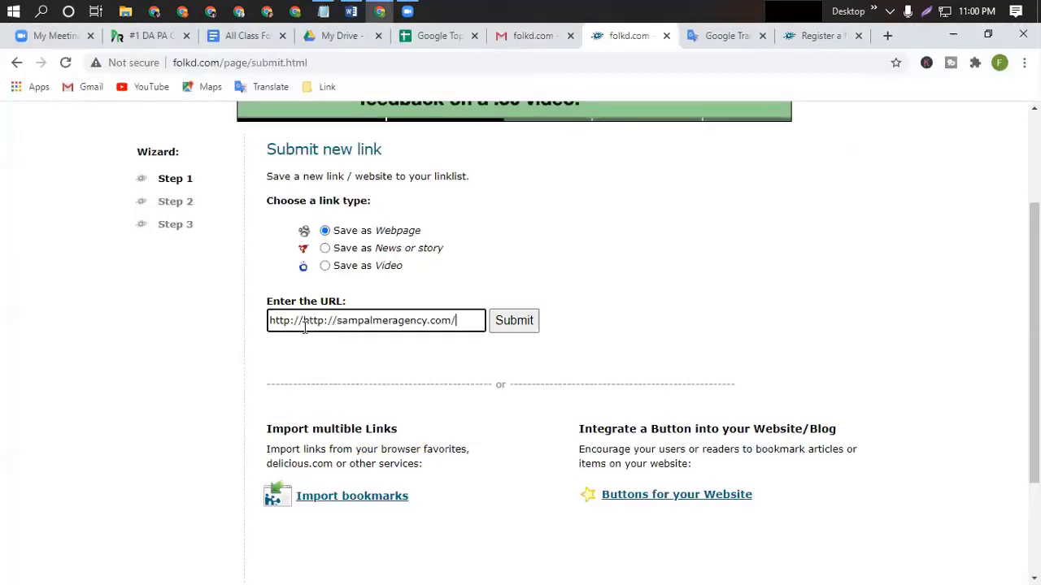
pyautogui.moveTo(301, 321); pyautogui.dragTo(263, 325)
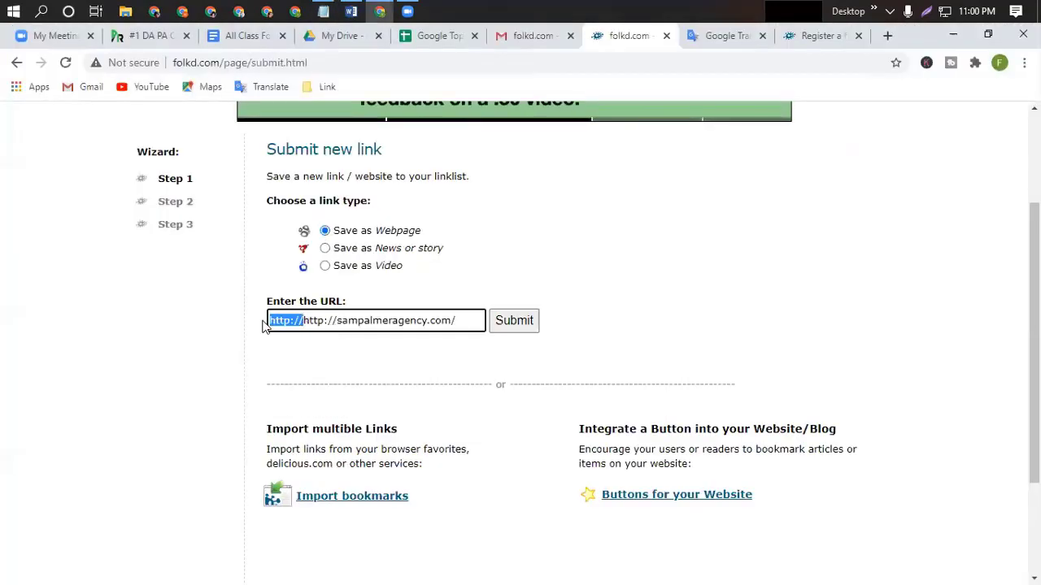
pyautogui.press('BackSpace')
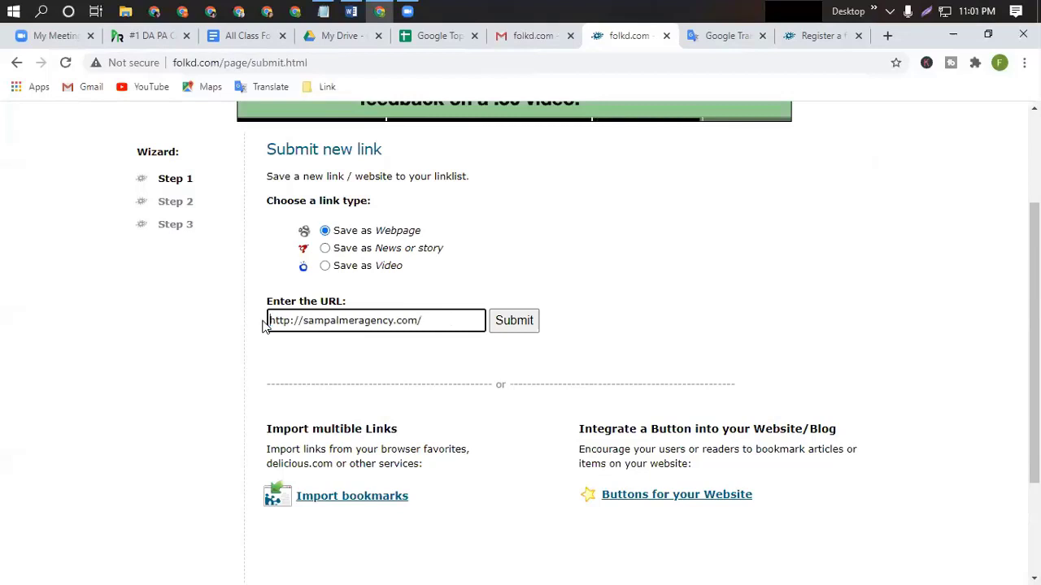
# Submit the URL to reach step 2 with the link's title and comment fields.
pyautogui.scroll(-2, 486, 417)
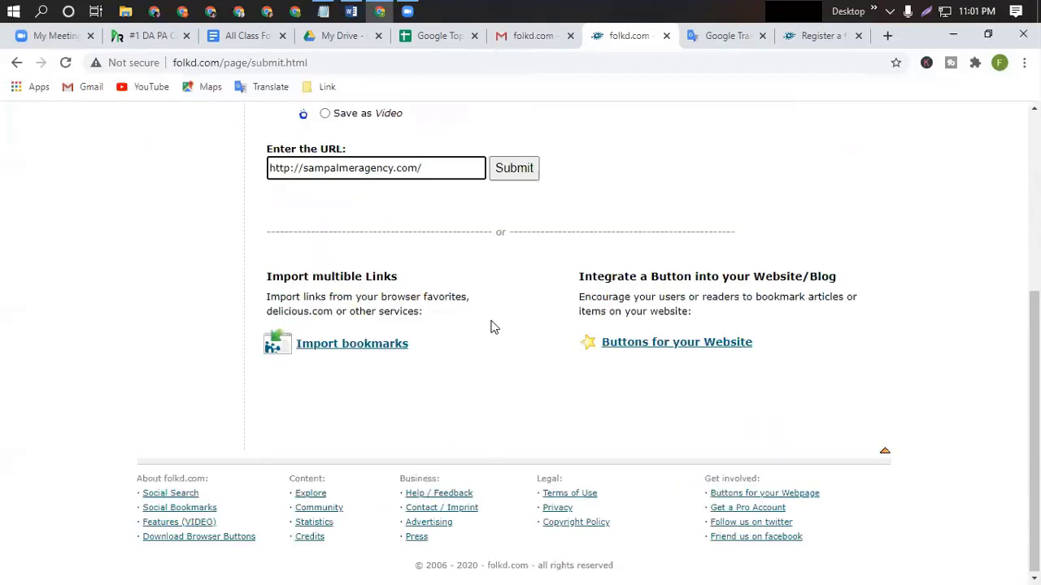
pyautogui.click(516, 168)
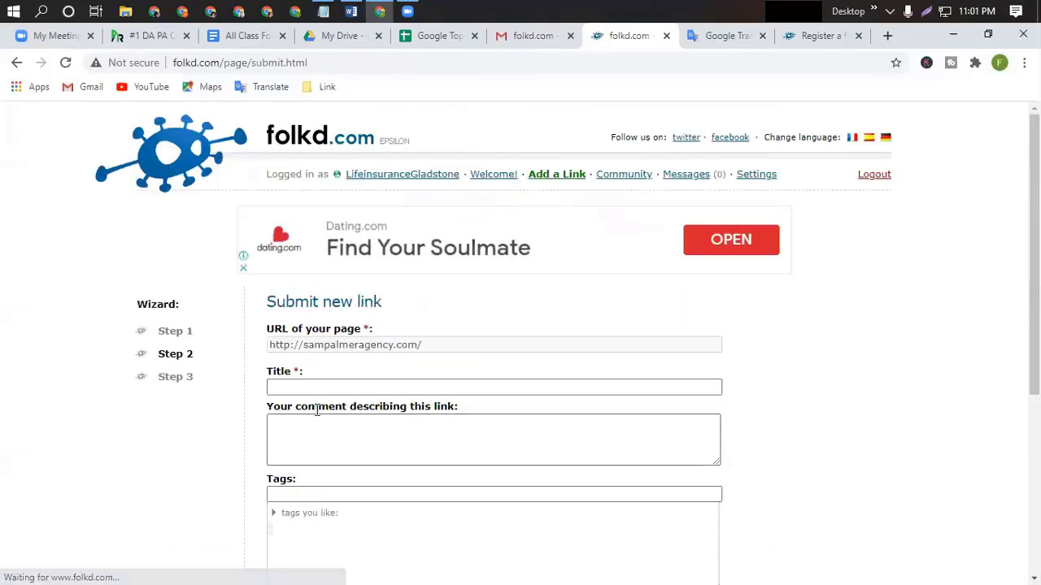
pyautogui.scroll(-2, 439, 317)
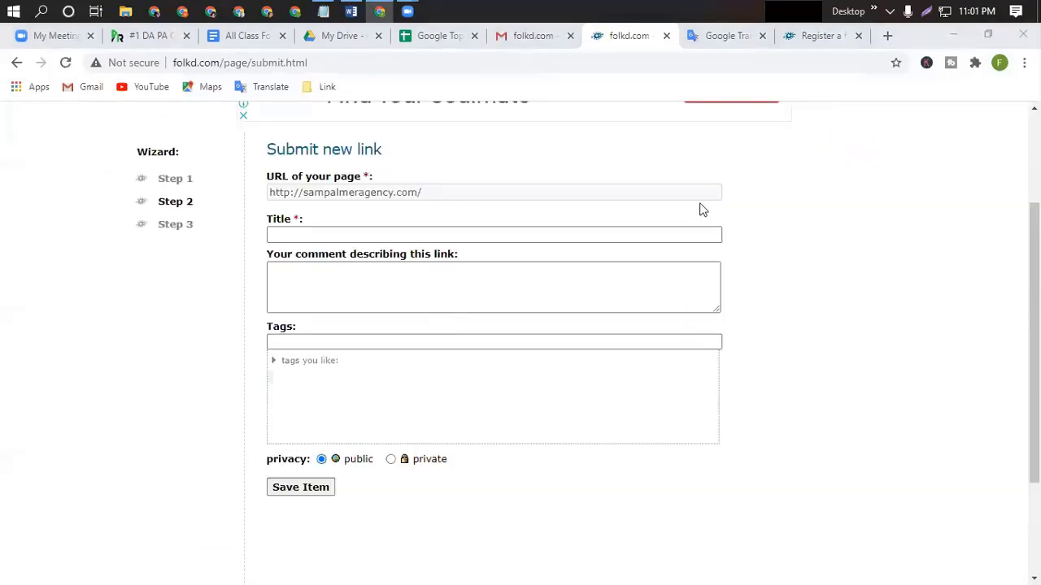
pyautogui.click(318, 235)
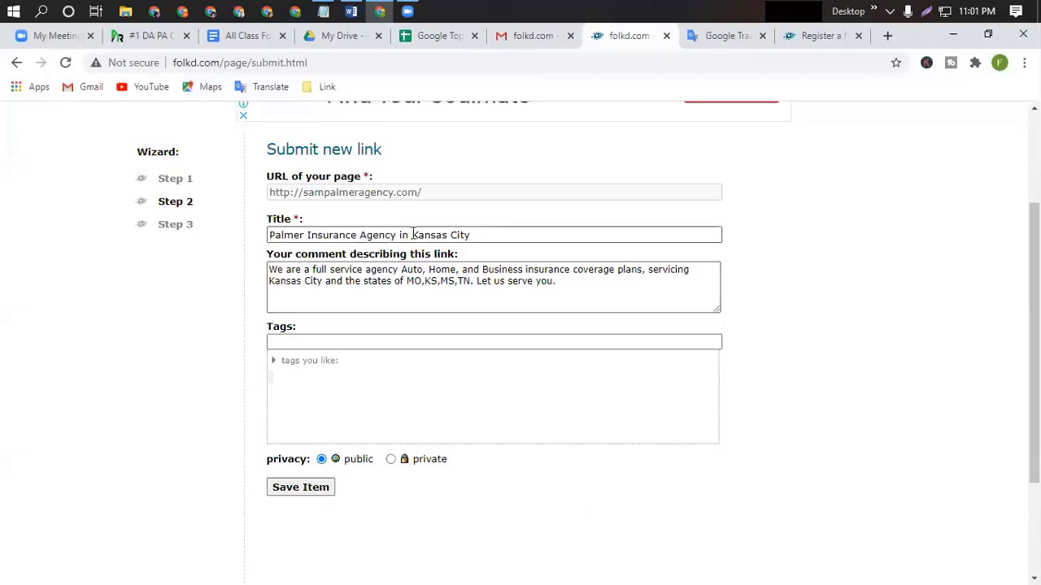
pyautogui.click(549, 289)
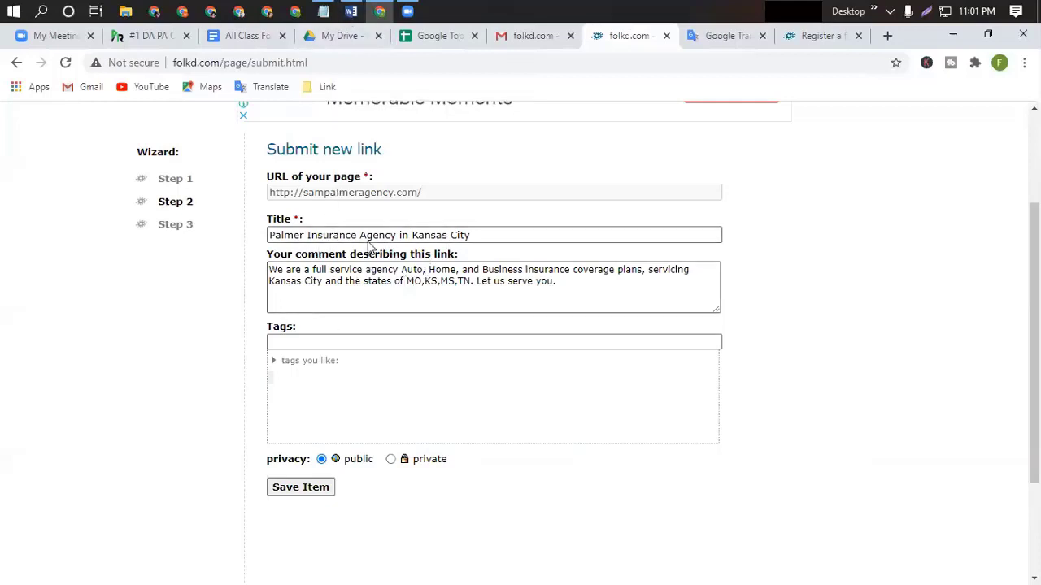
# Replace the link title with 'Life insurance Gladstone' copied from the Word file.
pyautogui.click(350, 11)
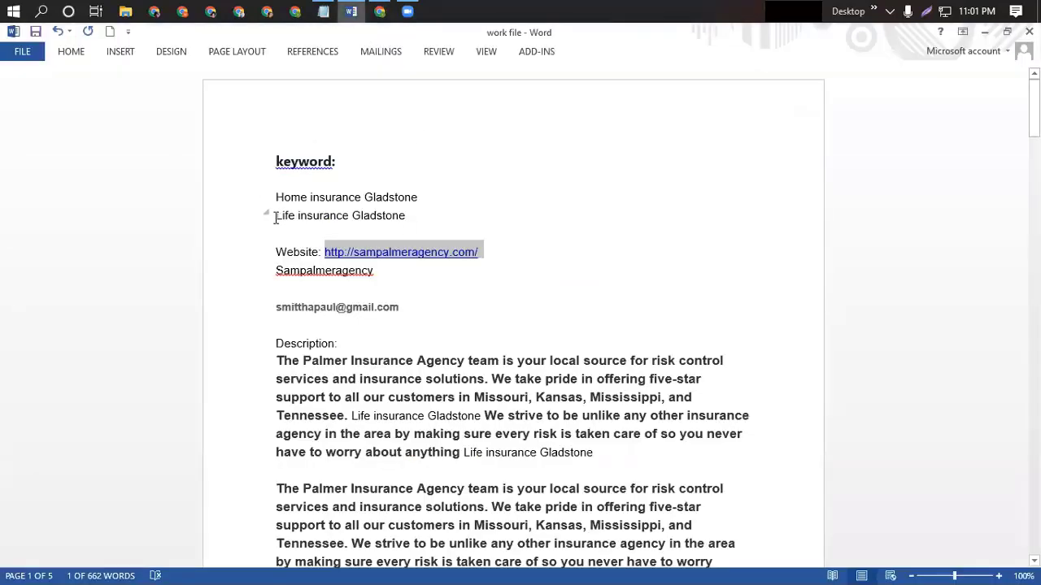
pyautogui.moveTo(276, 217); pyautogui.dragTo(420, 226)
pyautogui.hotkey('ctrl', 'c')
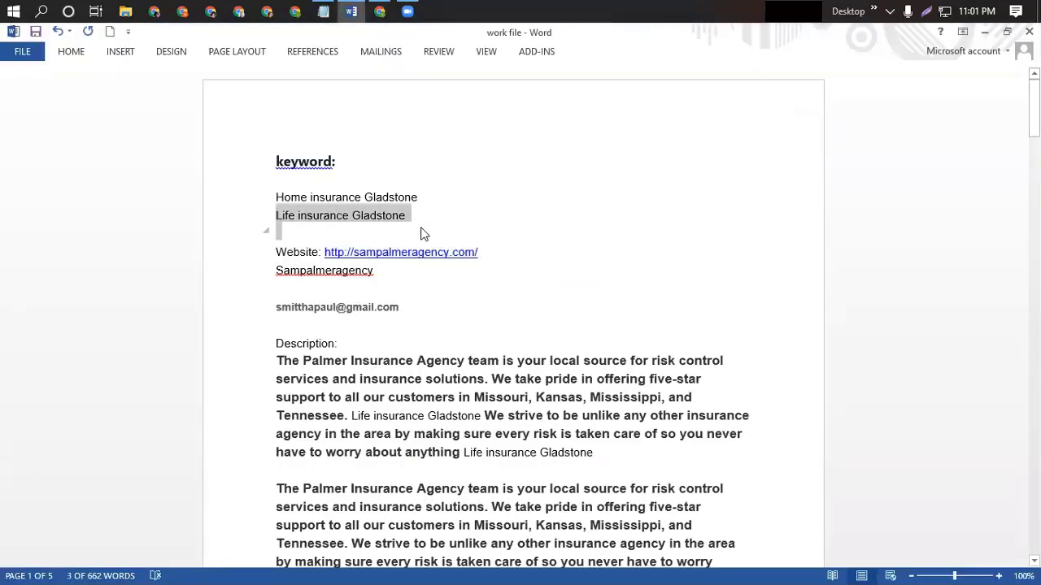
pyautogui.click(350, 11)
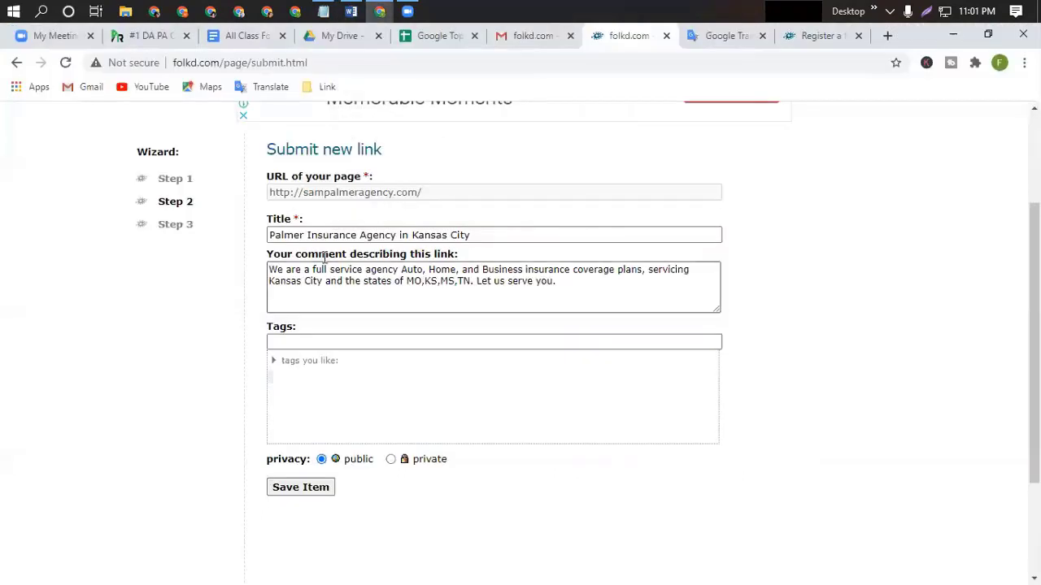
pyautogui.click(356, 235)
pyautogui.hotkey('ctrl', 'a')
pyautogui.hotkey('ctrl', 'v')
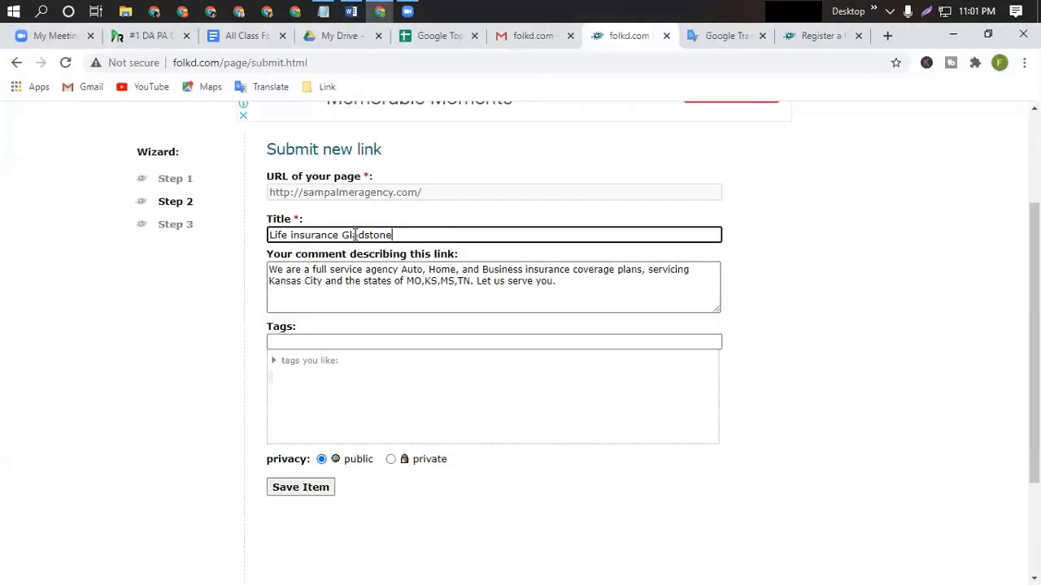
# Replace the comment with the first Description paragraph from the Word file.
pyautogui.doubleClick(377, 280)
pyautogui.hotkey('ctrl', 'a')
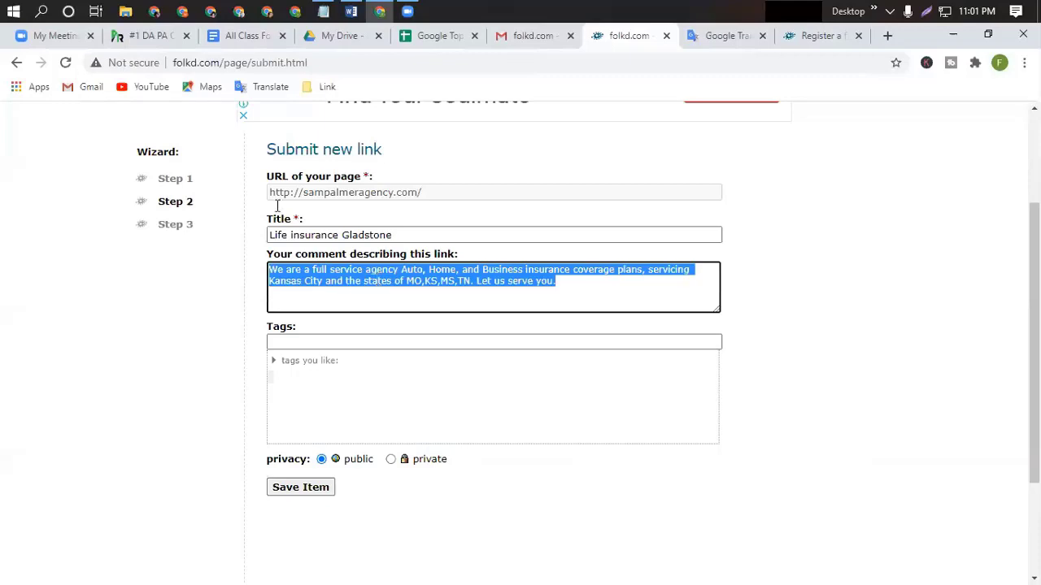
pyautogui.click(350, 12)
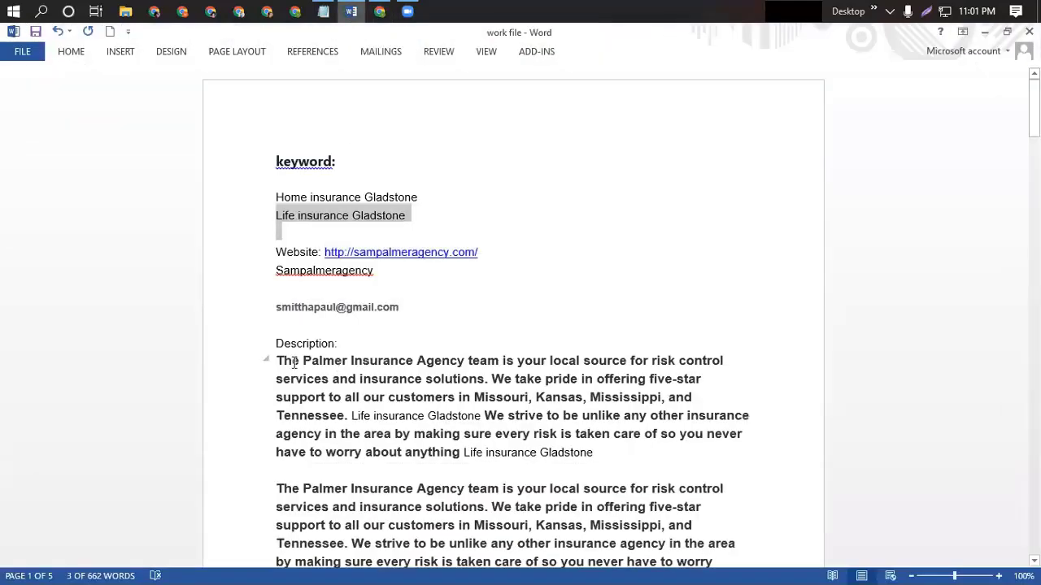
pyautogui.moveTo(278, 360); pyautogui.dragTo(585, 453)
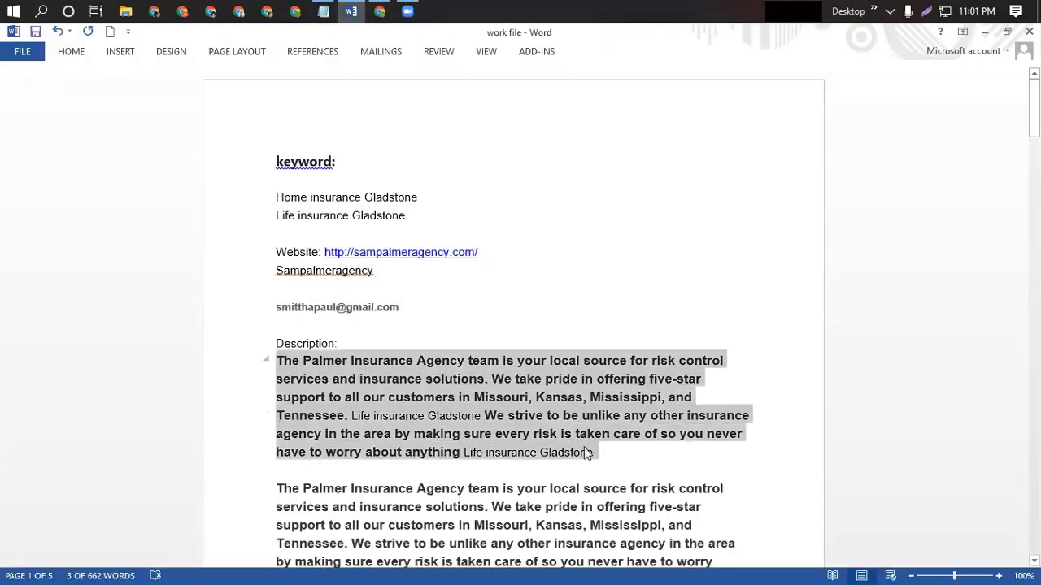
pyautogui.click(352, 12)
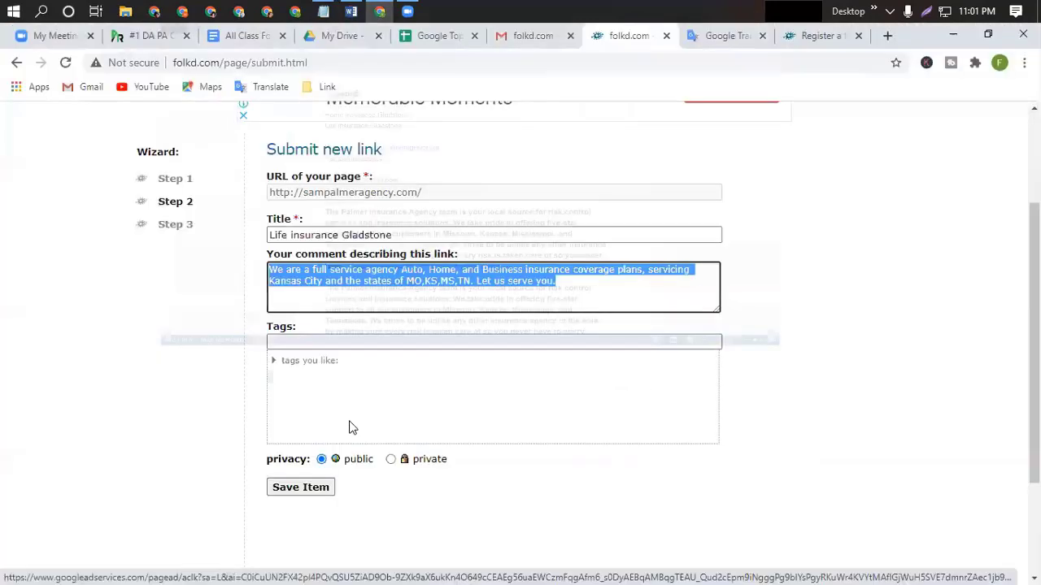
pyautogui.write('The Farmer Insurance Agency team is your local source for risk control services and insurance solutions. We take pride in offering five-star support to all our customers in Missouri, Kansas, Mississippi, and Tennessee. Life insurance Gladstone We strive to be unlike any other insurance agency in the area by making sure every risk is taken care of so you never have to worry about anything Life insurance Gladstone')
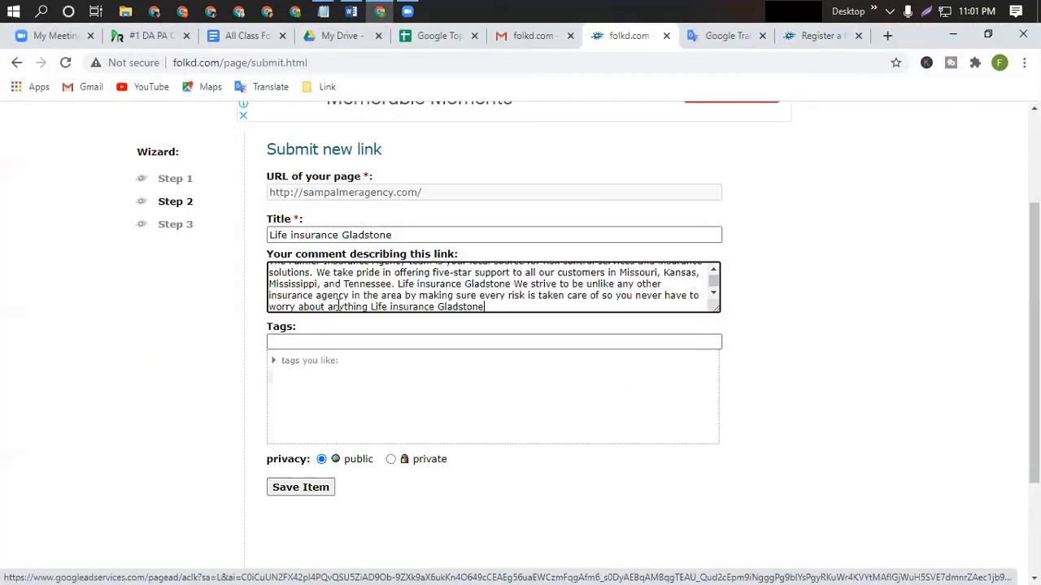
pyautogui.scroll(2, 379, 307)
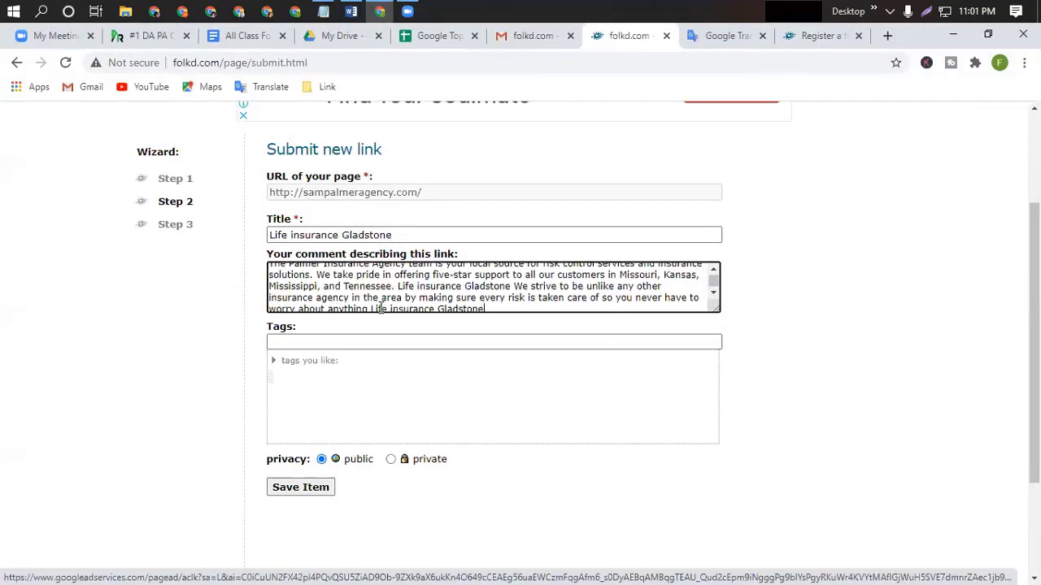
pyautogui.scroll(2, 326, 311)
pyautogui.scroll(-2, 365, 366)
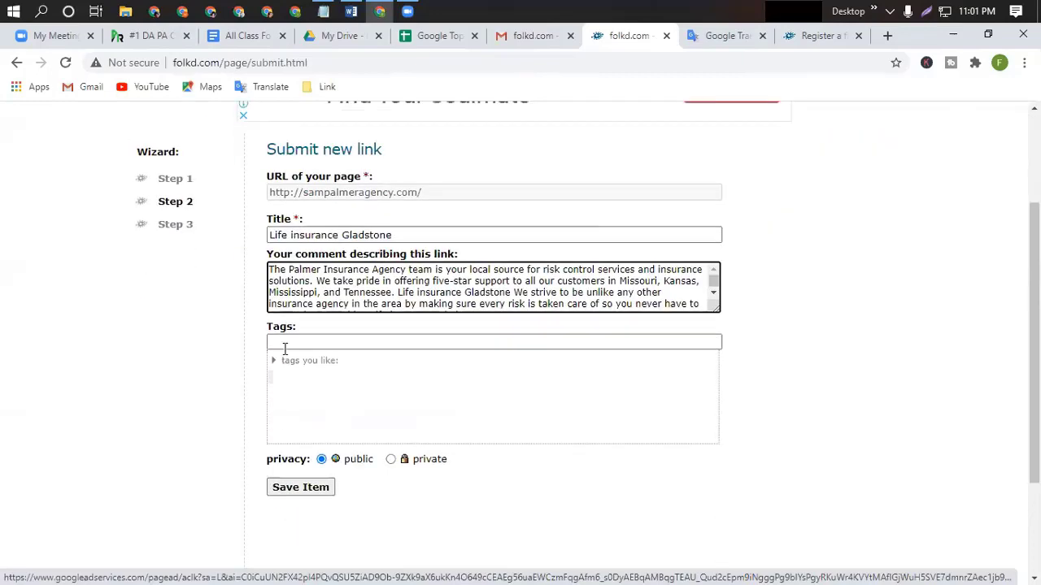
pyautogui.click(284, 343)
# Enter the tags 'insurance Business life insurance' in the Tags field.
pyautogui.click(284, 344)
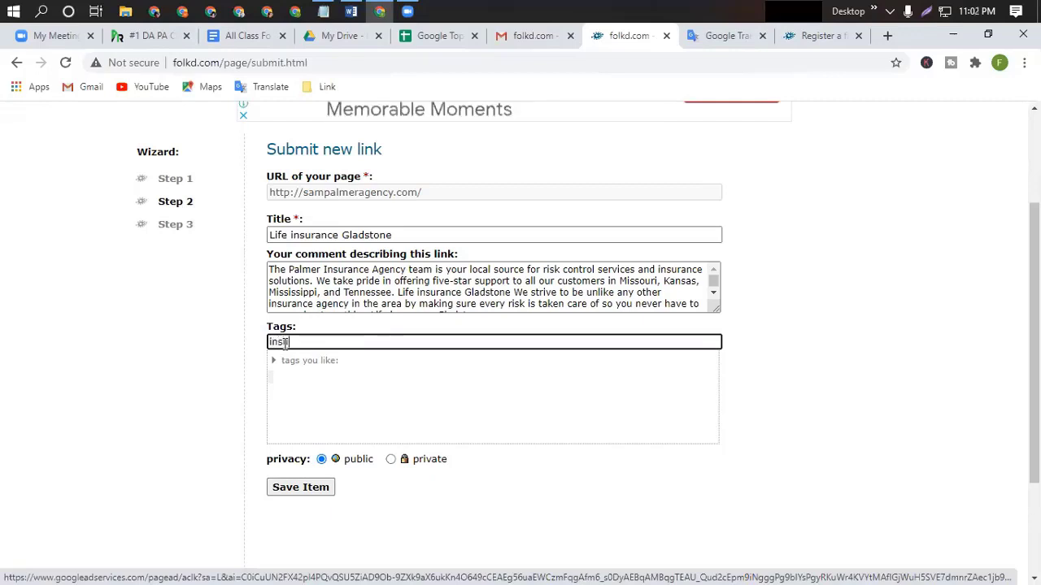
pyautogui.write('ur')
pyautogui.write('e=')
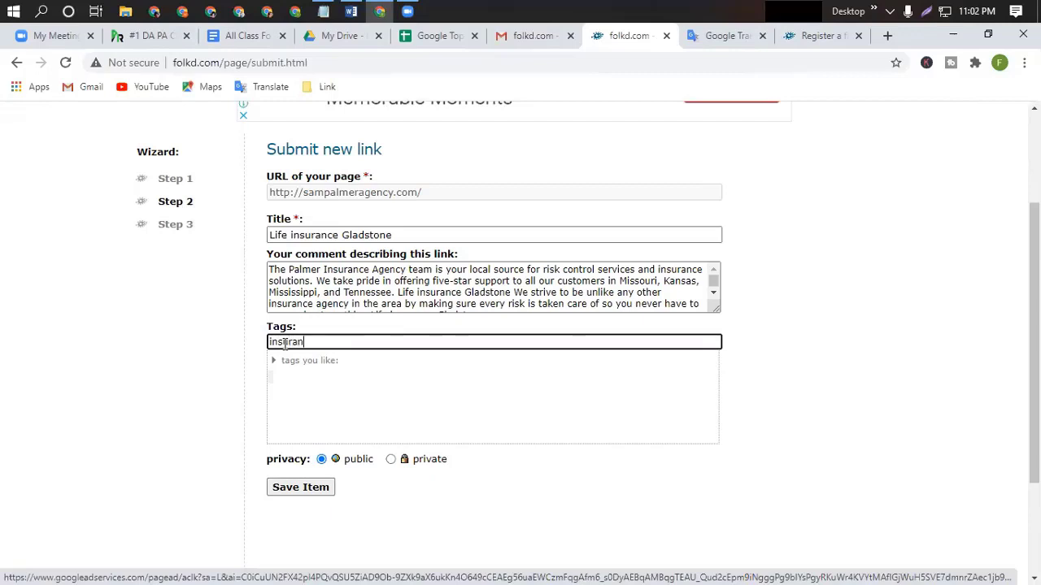
pyautogui.write('ce')
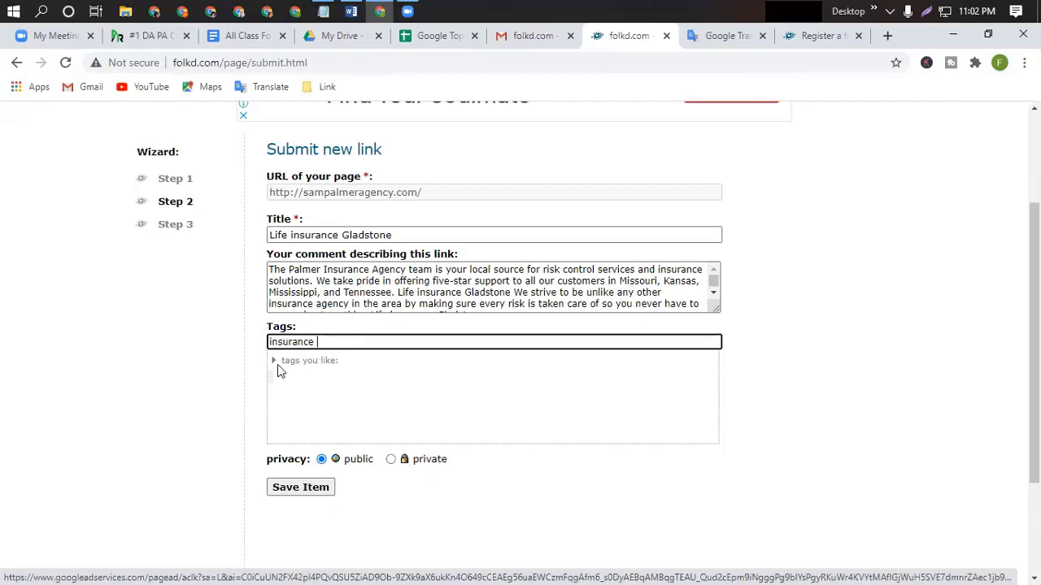
pyautogui.click(313, 361)
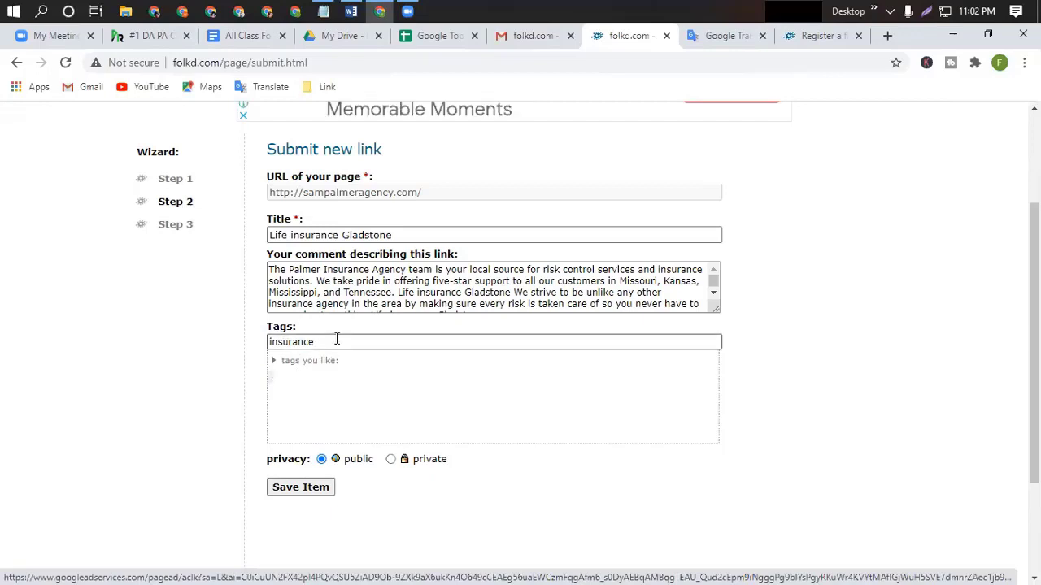
pyautogui.click(337, 339)
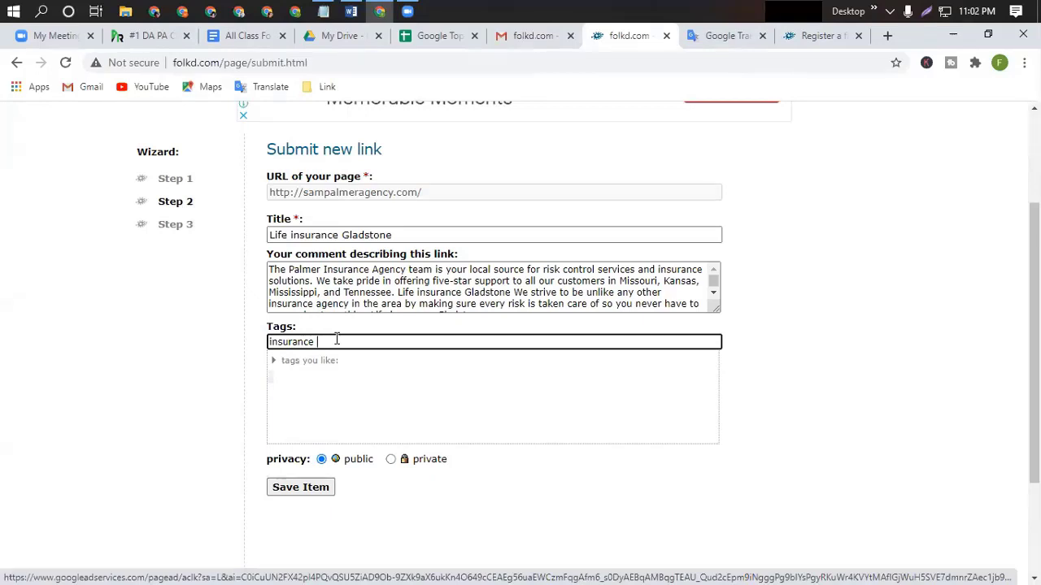
pyautogui.write('u')
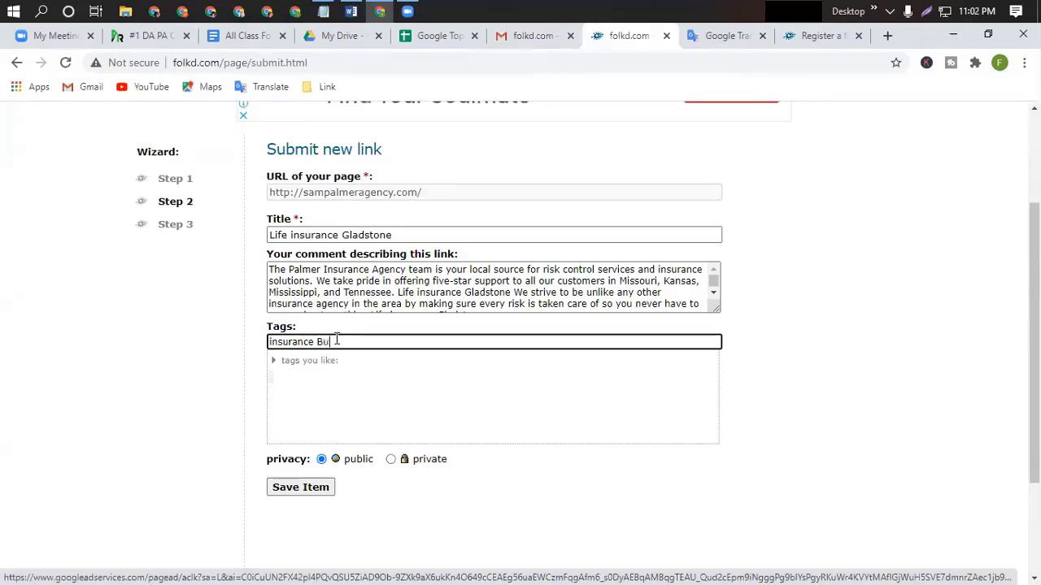
pyautogui.write('siness ')
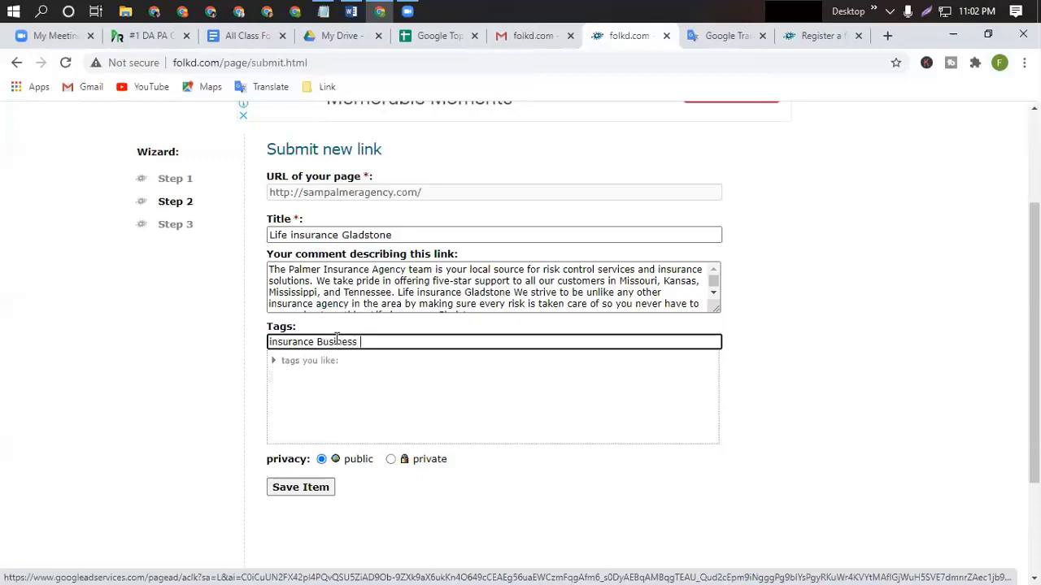
pyautogui.write('lif')
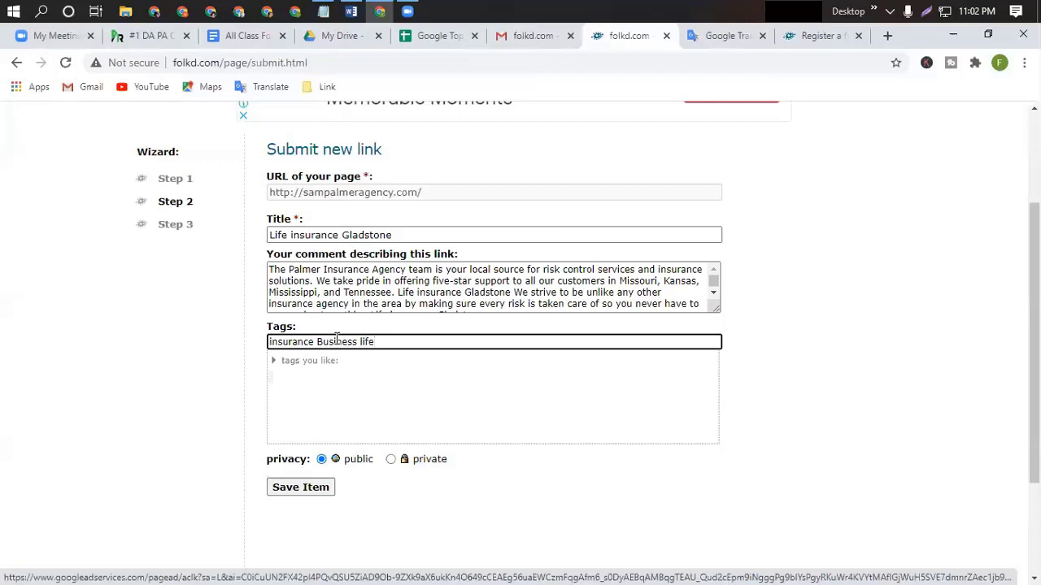
pyautogui.write('e insurance')
pyautogui.scroll(1, 286, 493)
pyautogui.scroll(2, 286, 494)
pyautogui.scroll(-3, 304, 425)
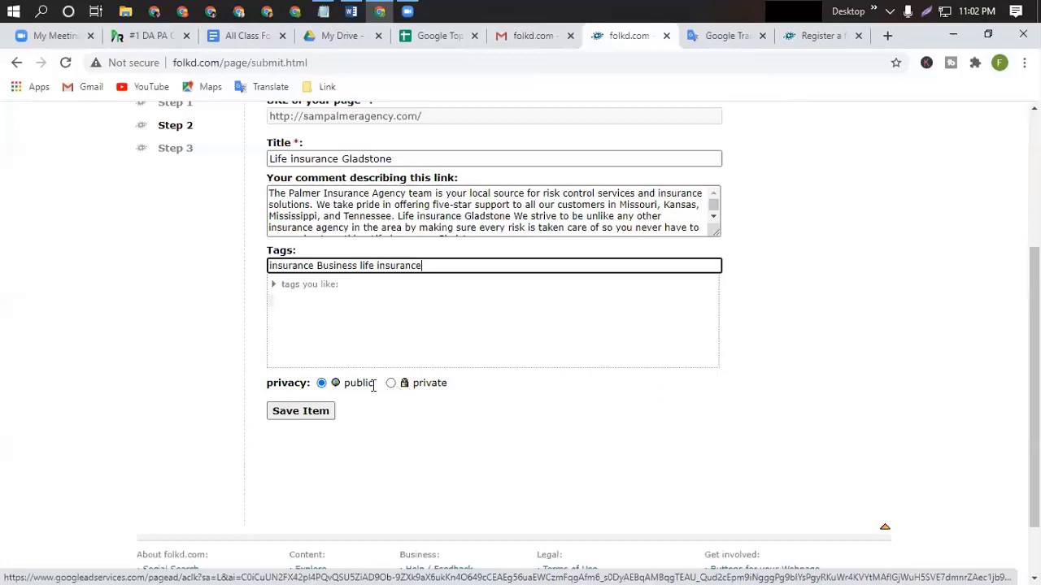
# Save the Life insurance Gladstone link to the folkd linklist.
pyautogui.click(302, 412)
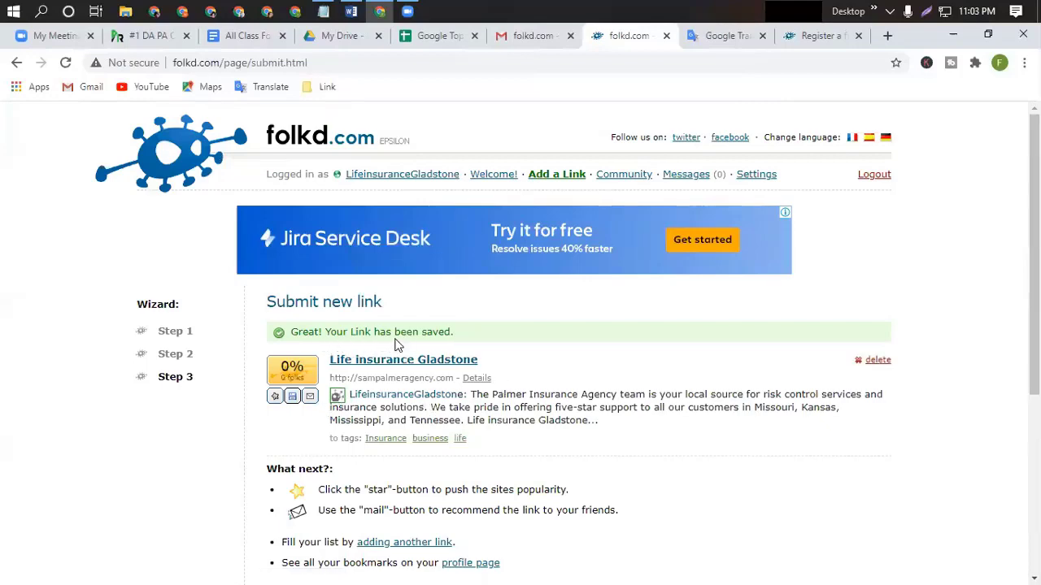
pyautogui.scroll(-2, 564, 400)
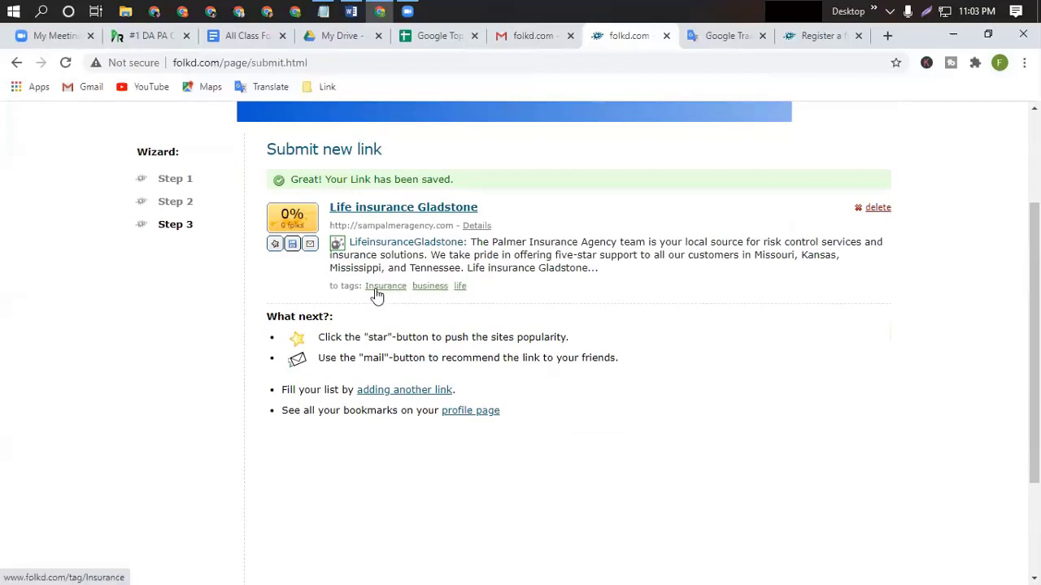
pyautogui.scroll(2, 532, 286)
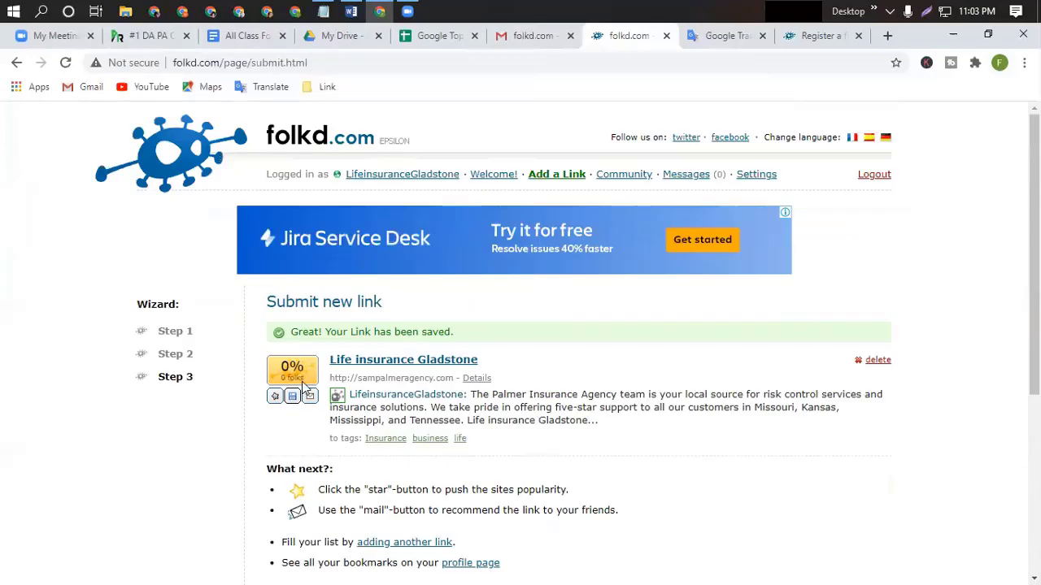
# Open the saved link in a new tab to view the insurance site, then return to folkd.
pyautogui.rightClick(388, 363)
pyautogui.click(428, 373)
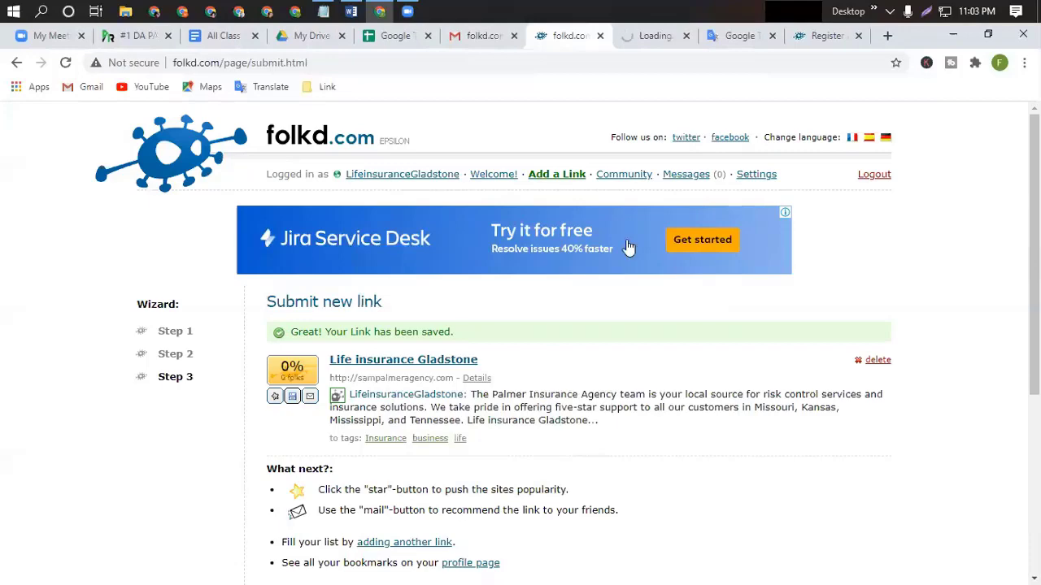
pyautogui.click(643, 37)
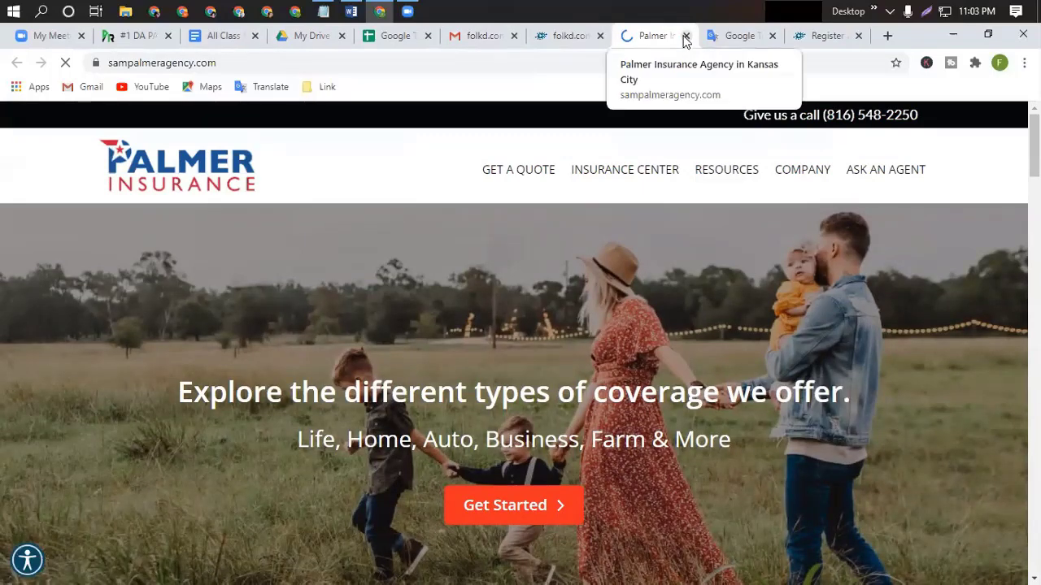
pyautogui.click(560, 37)
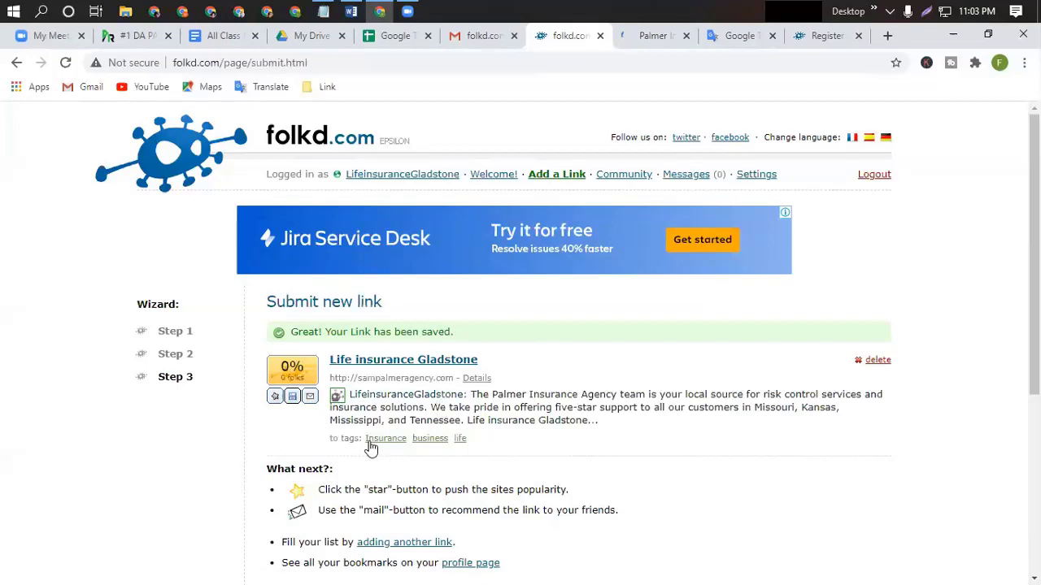
pyautogui.click(284, 64)
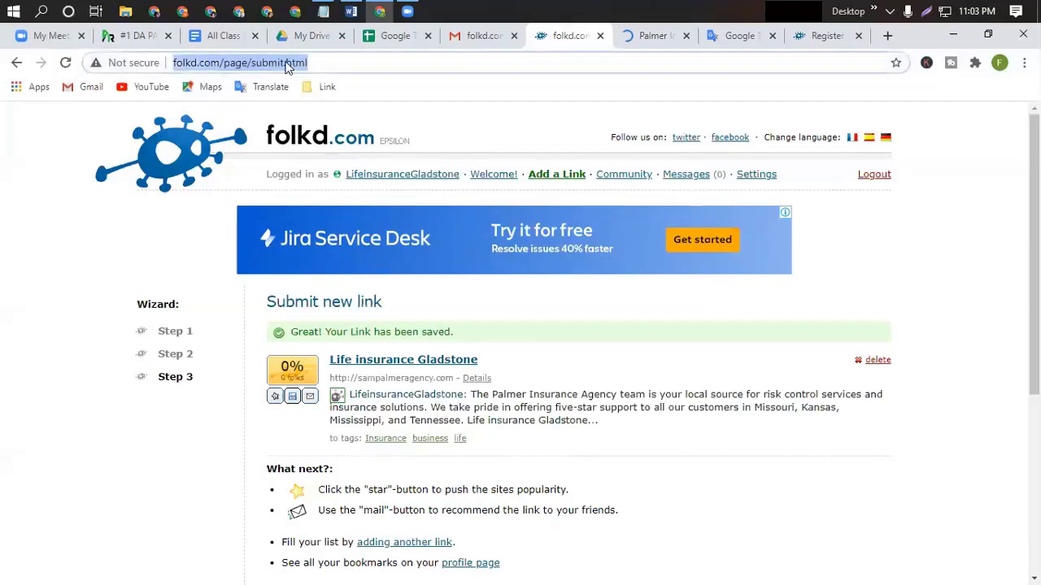
pyautogui.rightClick(285, 65)
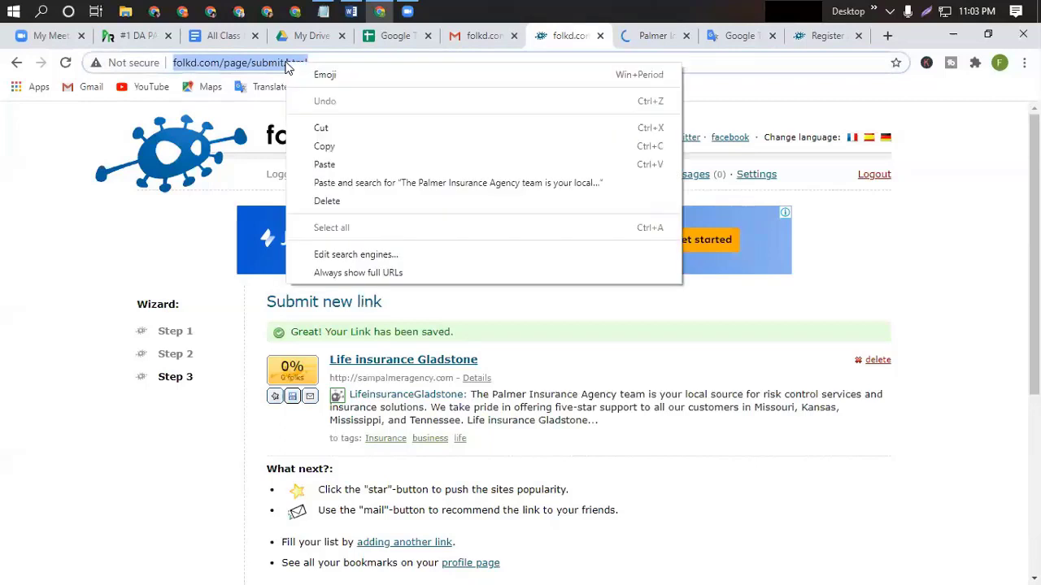
pyautogui.click(323, 145)
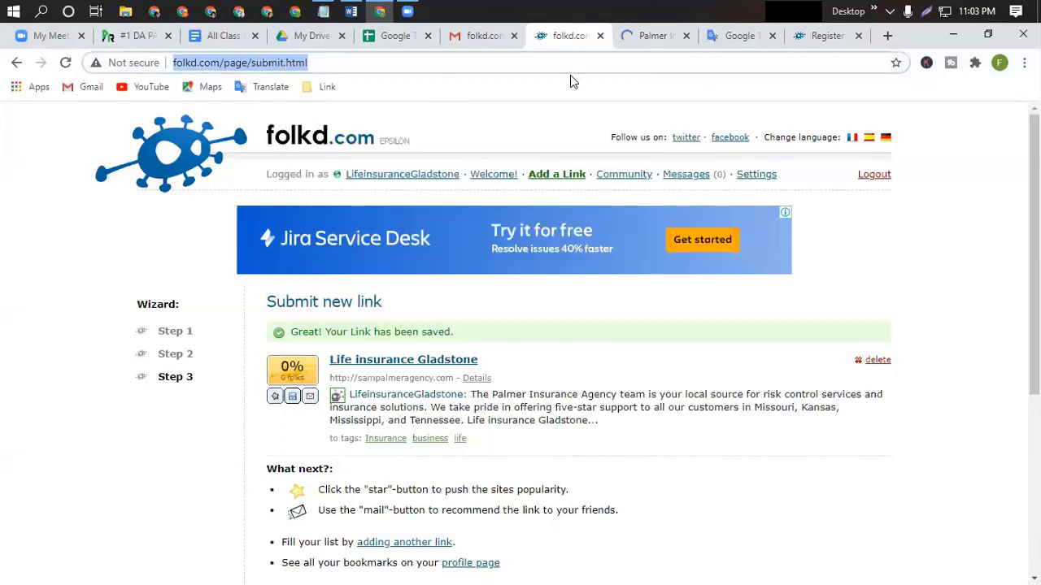
pyautogui.click(394, 38)
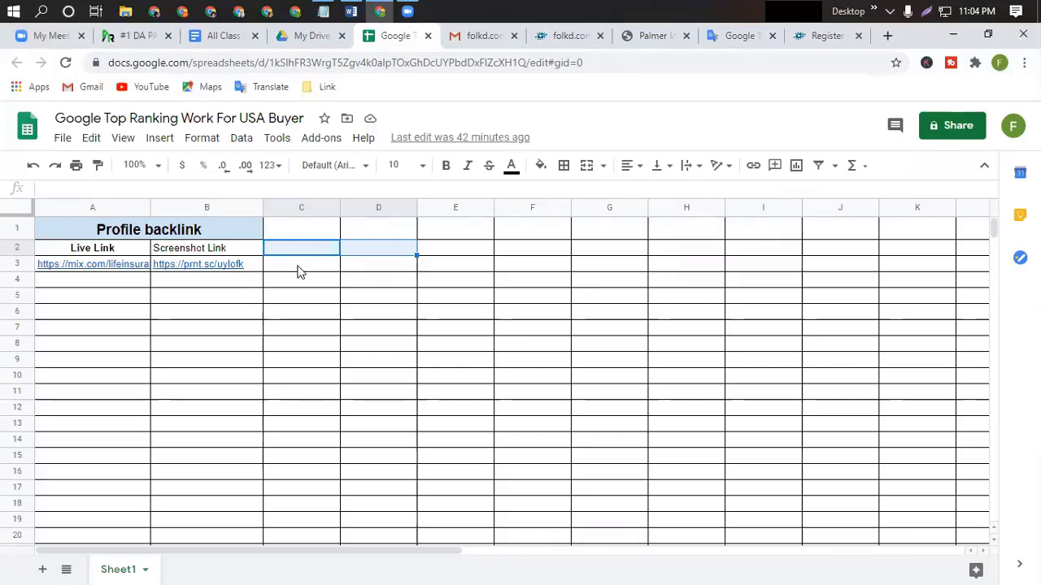
pyautogui.doubleClick(299, 265)
pyautogui.hotkey('ctrl', 'v')
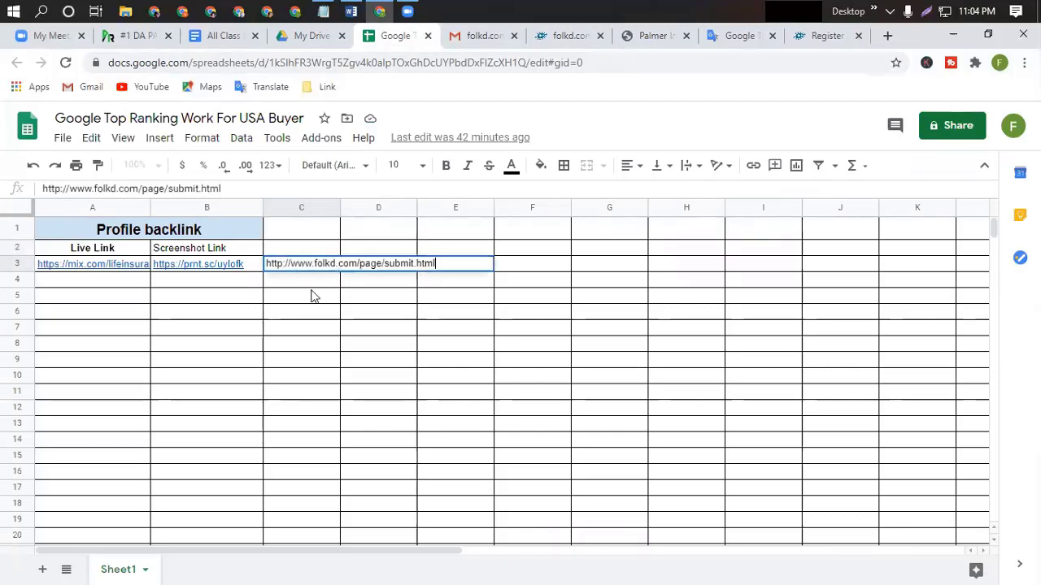
pyautogui.click(317, 297)
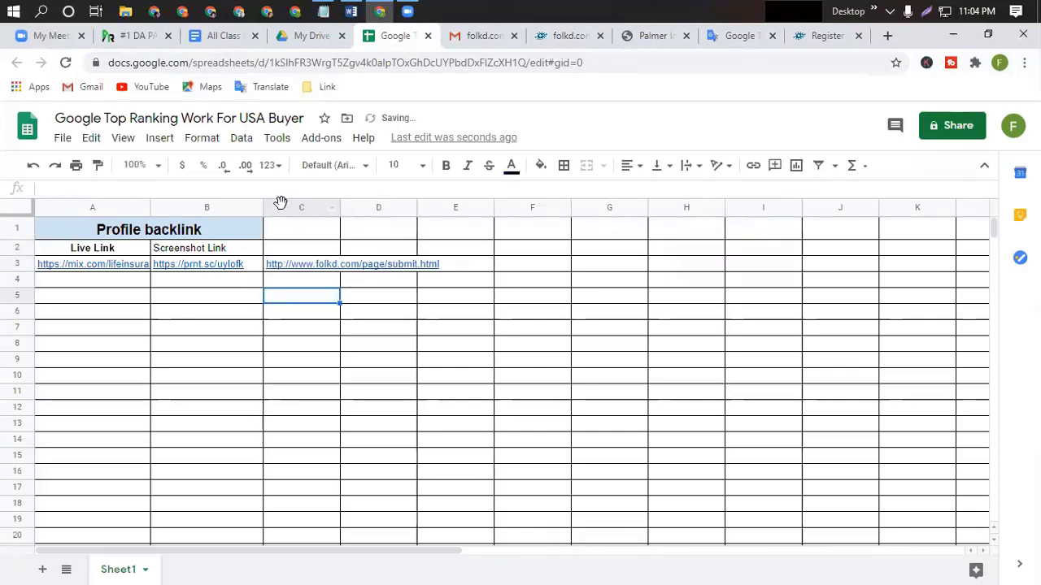
# Set column C's text wrapping to Clip.
pyautogui.click(281, 207)
pyautogui.click(200, 137)
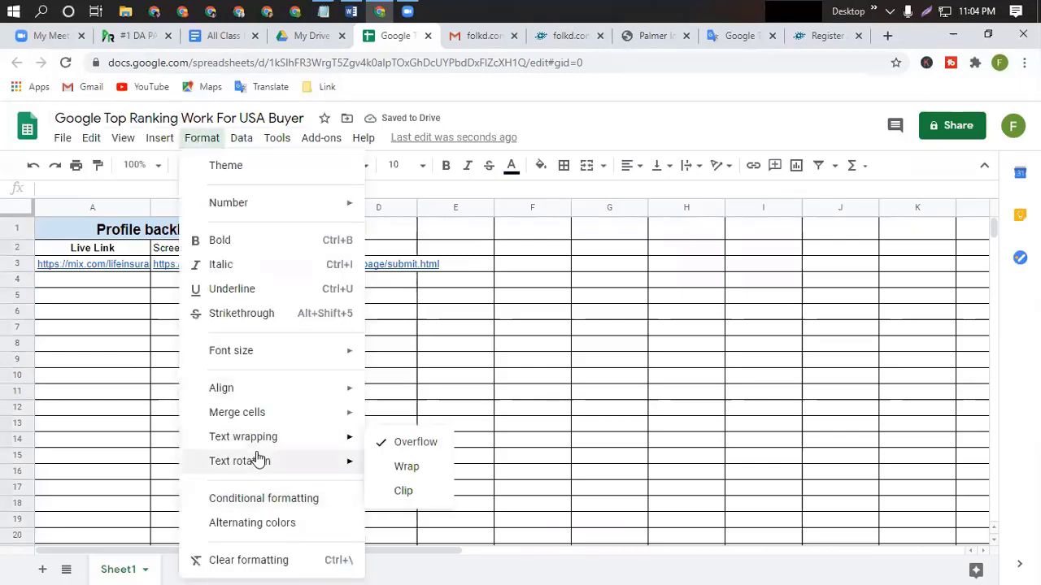
pyautogui.moveTo(252, 436)
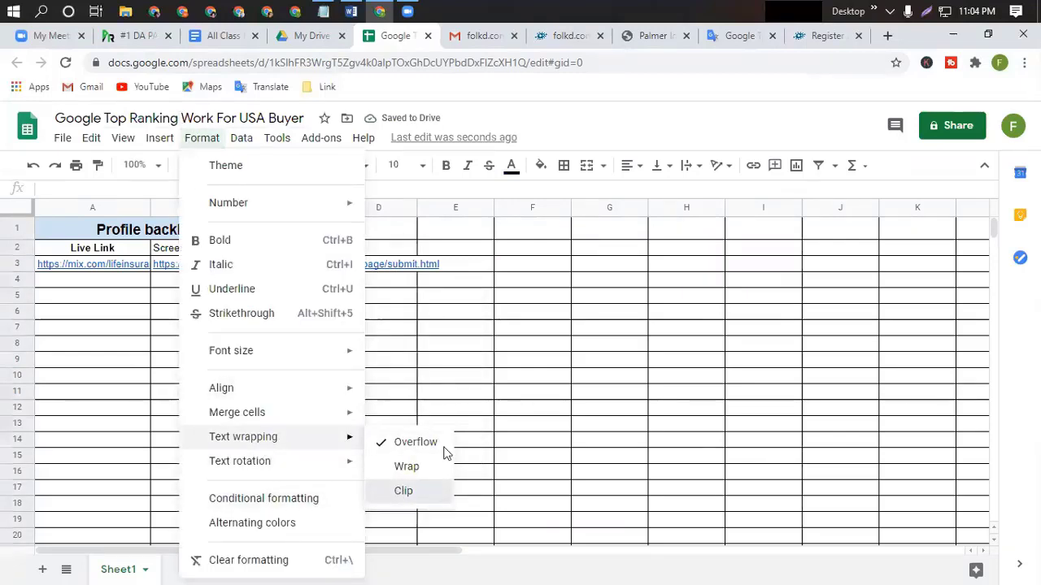
pyautogui.click(406, 491)
pyautogui.click(406, 316)
# Screenshot the folkd saved-link page with Lightshot, box the saved link in red, and upload it.
pyautogui.doubleClick(367, 271)
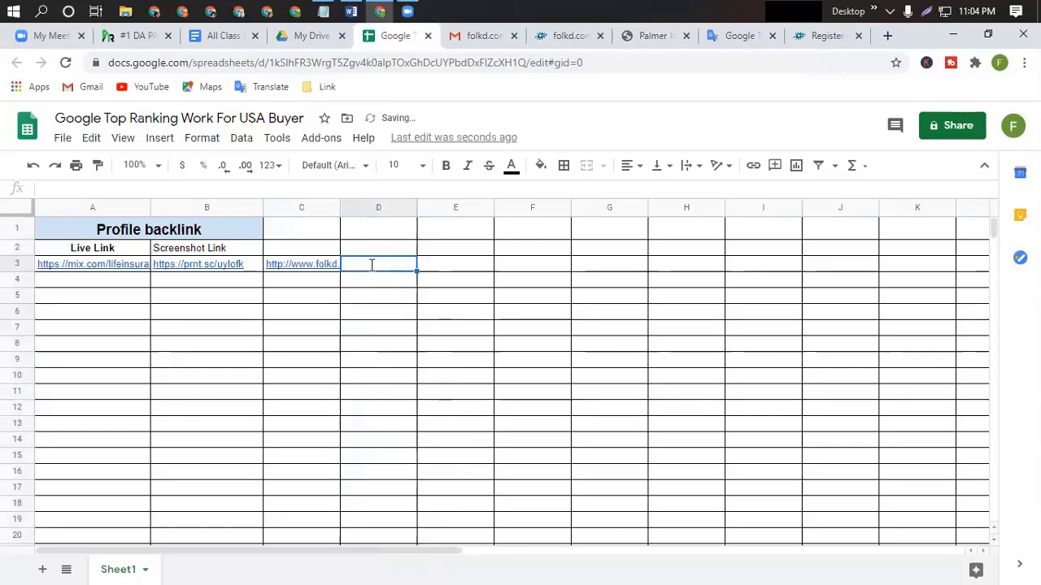
pyautogui.click(566, 35)
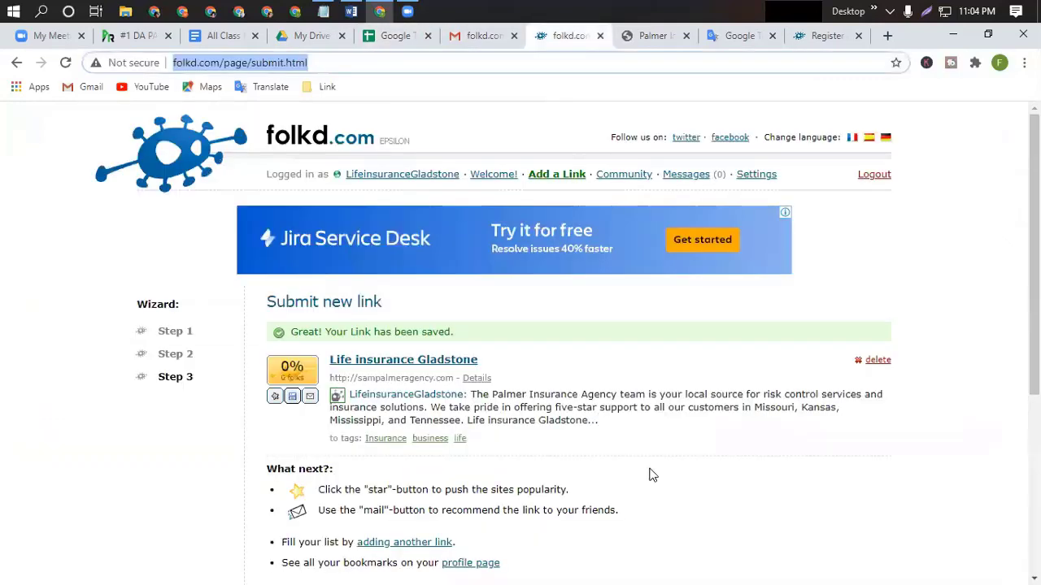
pyautogui.click(928, 12)
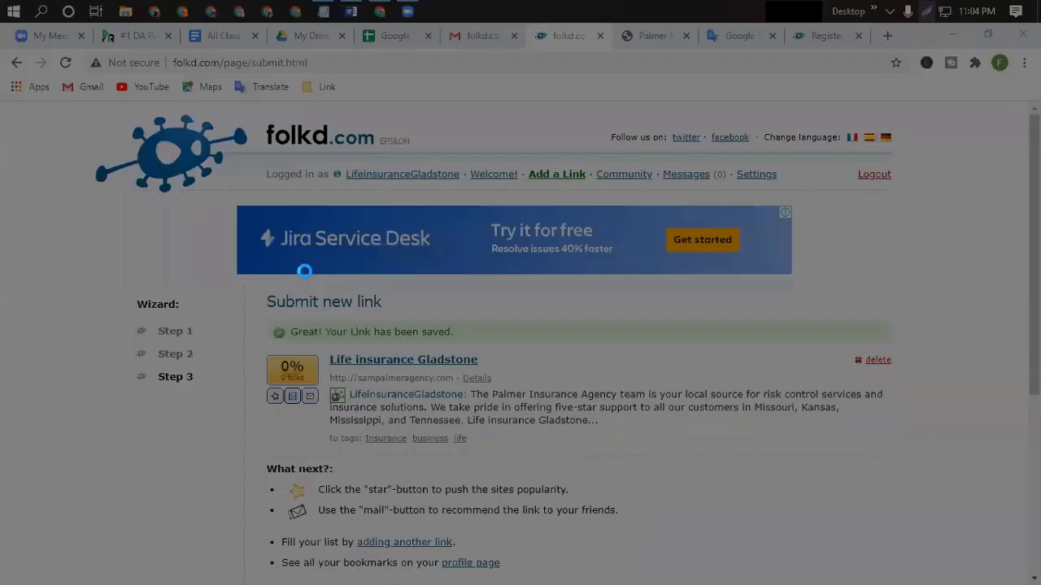
pyautogui.moveTo(1, 47); pyautogui.dragTo(1040, 584)
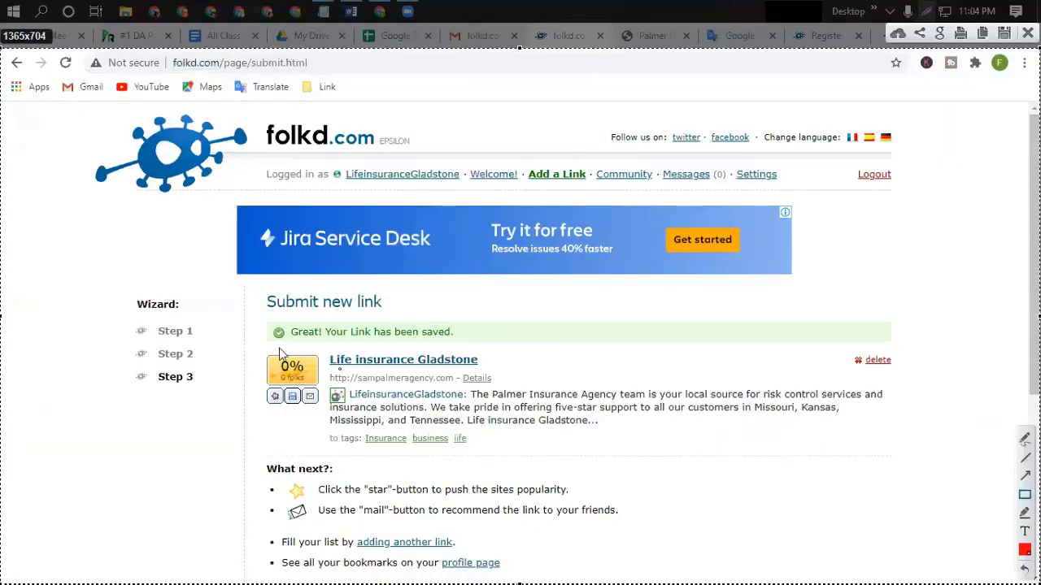
pyautogui.moveTo(253, 275)
pyautogui.mouseDown()
pyautogui.moveTo(589, 456)
pyautogui.moveTo(894, 453)
pyautogui.mouseUp()
pyautogui.moveTo(968, 466)
pyautogui.mouseDown()
pyautogui.moveTo(955, 473)
pyautogui.moveTo(952, 457)
pyautogui.mouseUp()
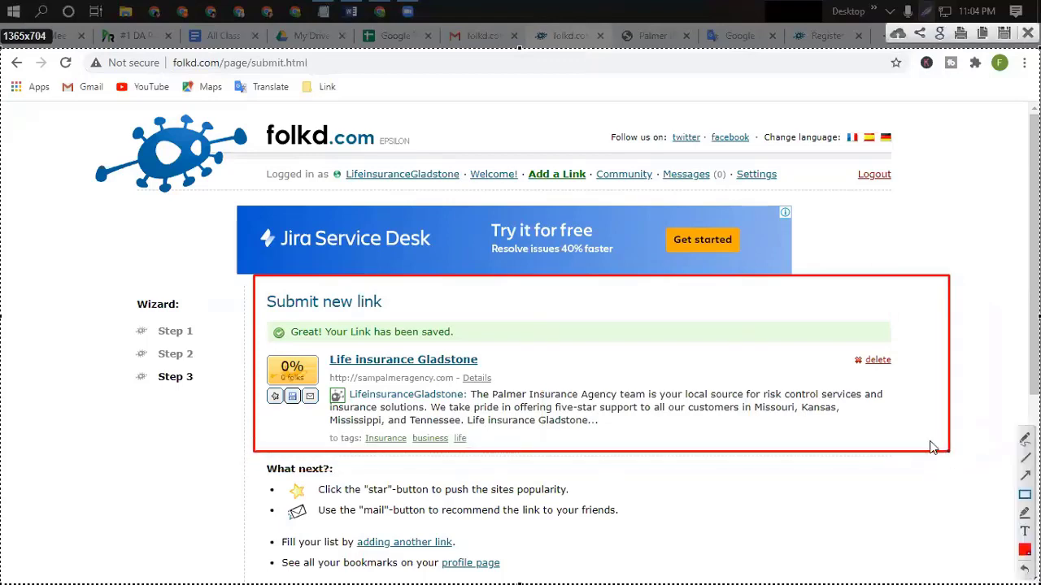
pyautogui.click(897, 34)
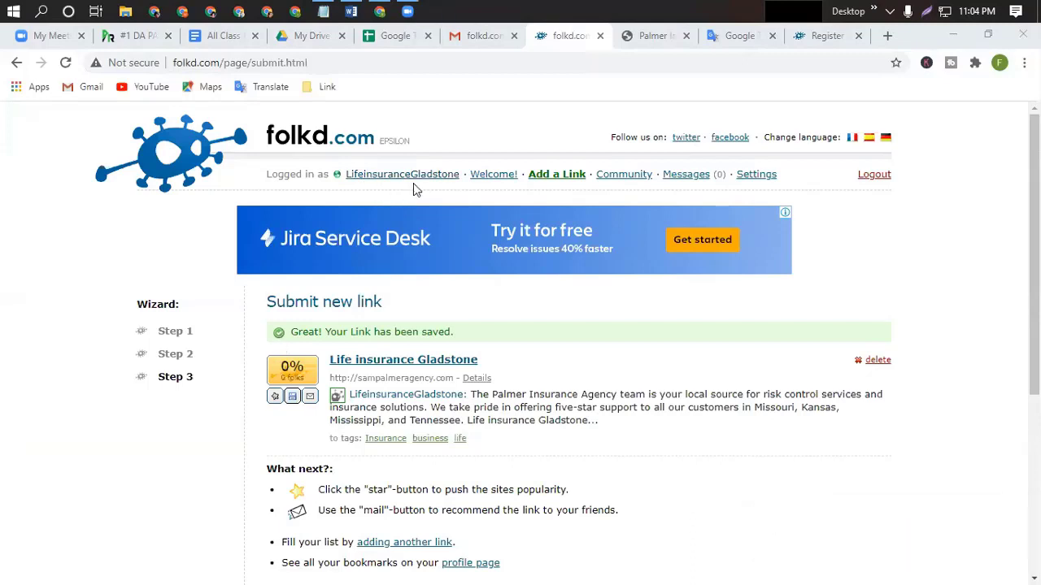
pyautogui.click(389, 36)
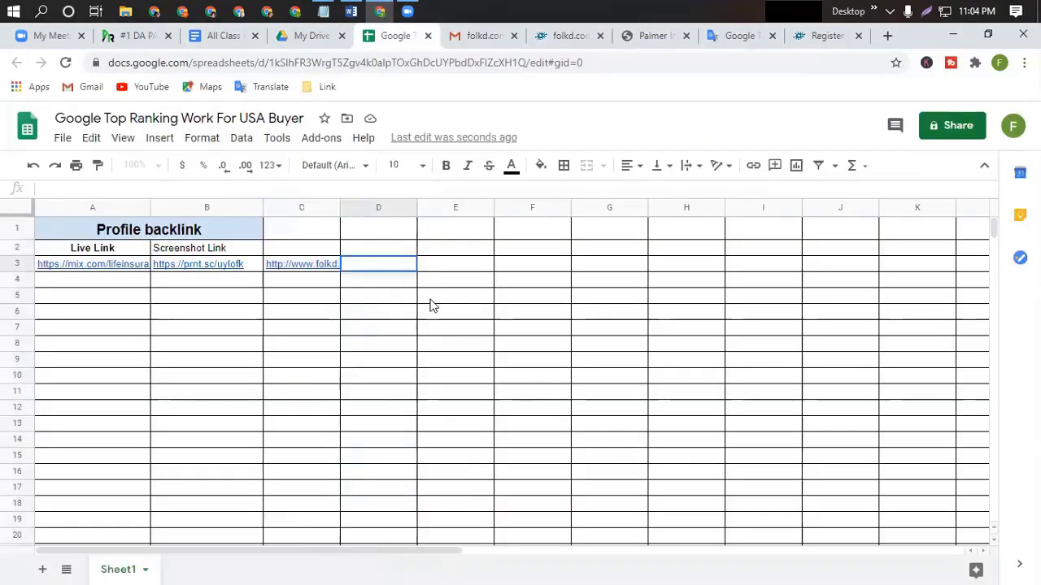
pyautogui.hotkey('ctrl', 'v')
pyautogui.click(402, 316)
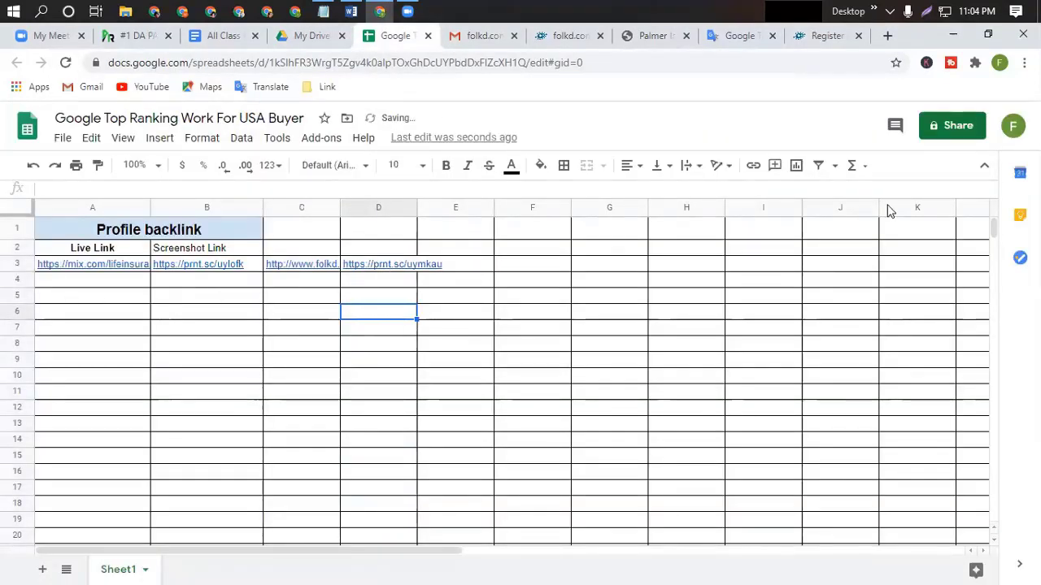
# Open the folkd profile page listing the saved Life insurance Gladstone bookmark under Your Own Links.
pyautogui.click(574, 40)
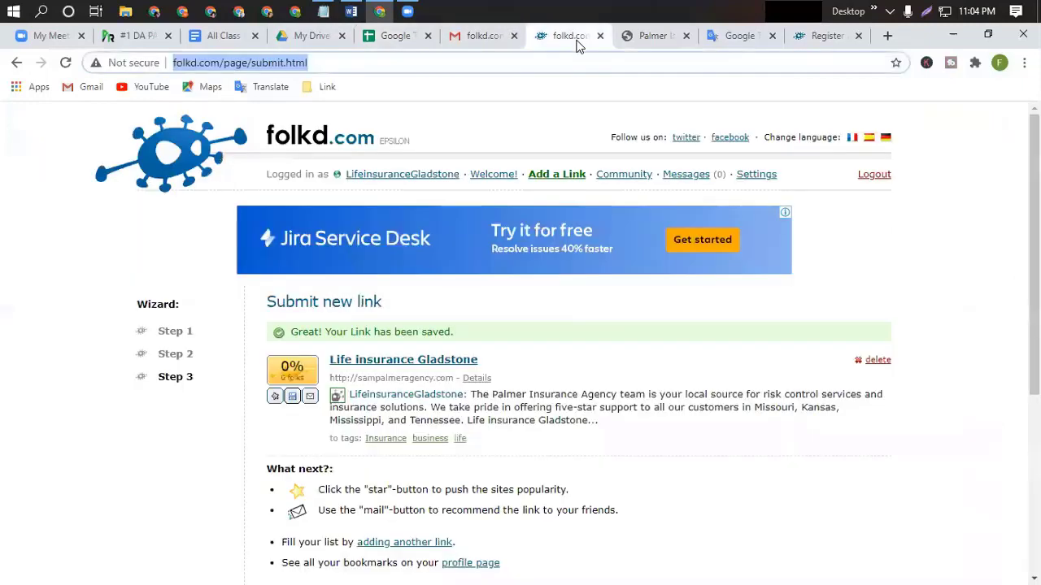
pyautogui.click(398, 40)
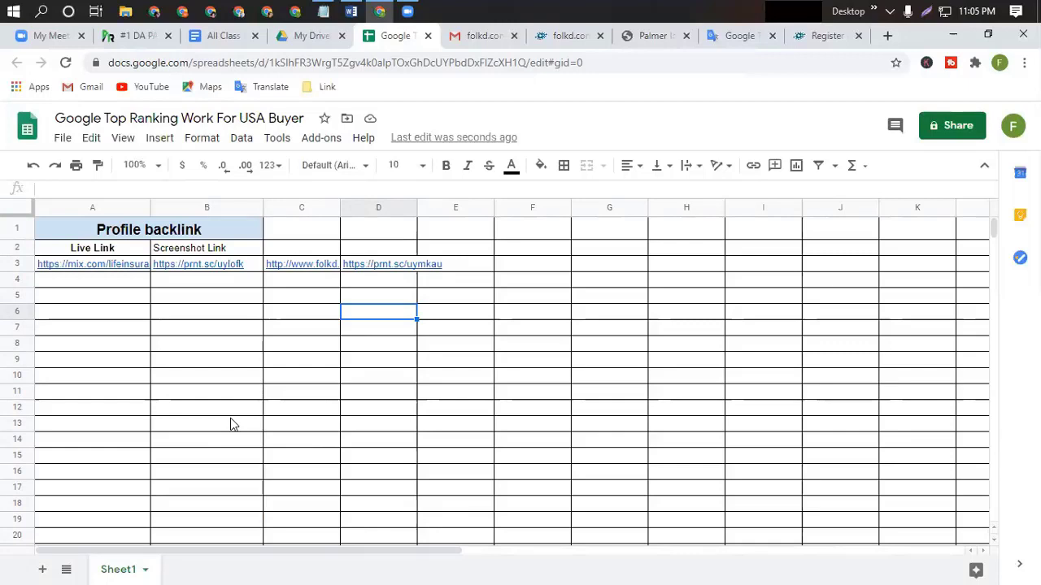
pyautogui.click(566, 36)
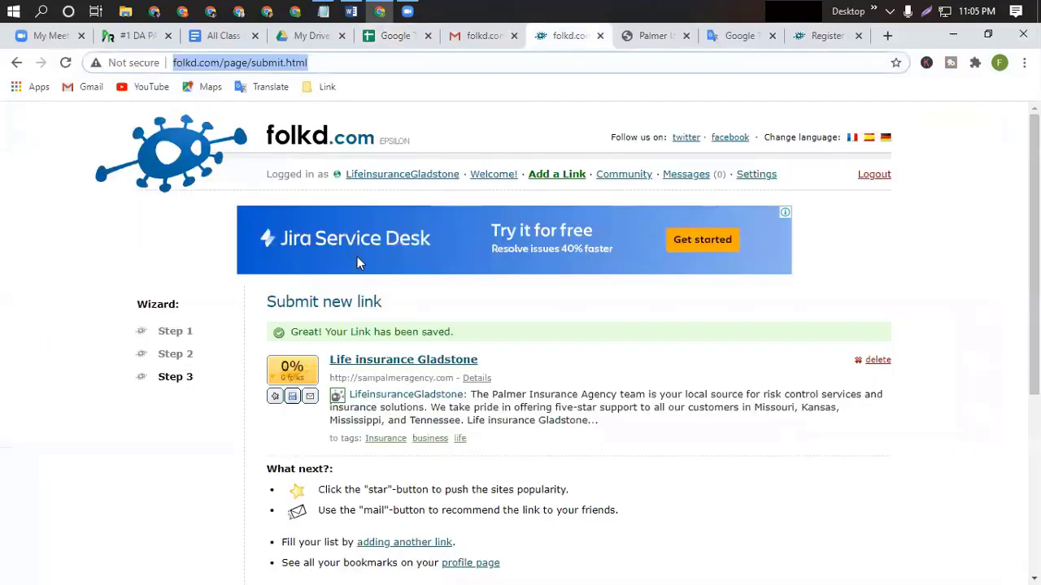
pyautogui.click(427, 182)
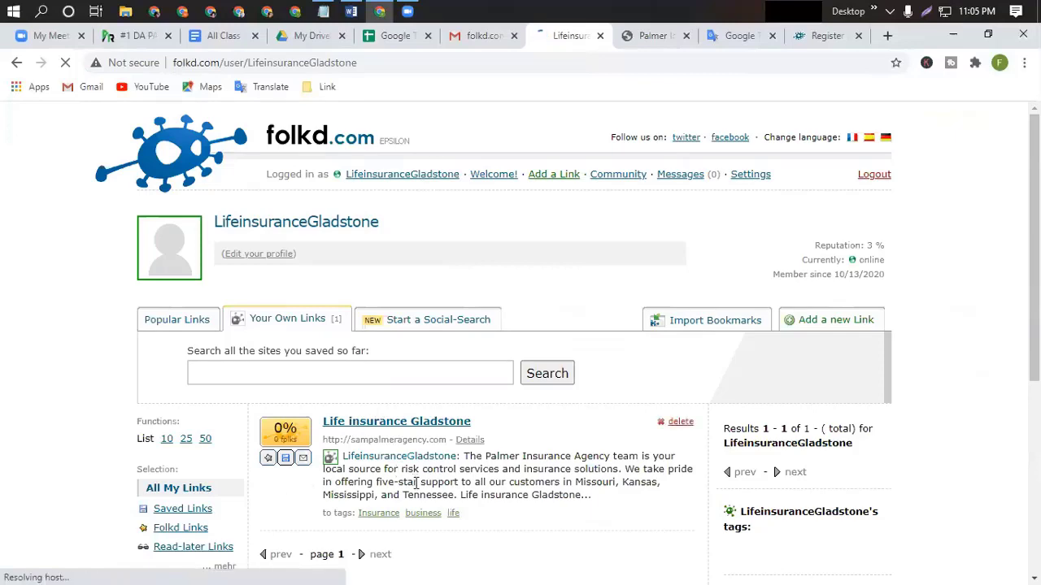
pyautogui.scroll(-3, 407, 456)
pyautogui.scroll(3, 413, 474)
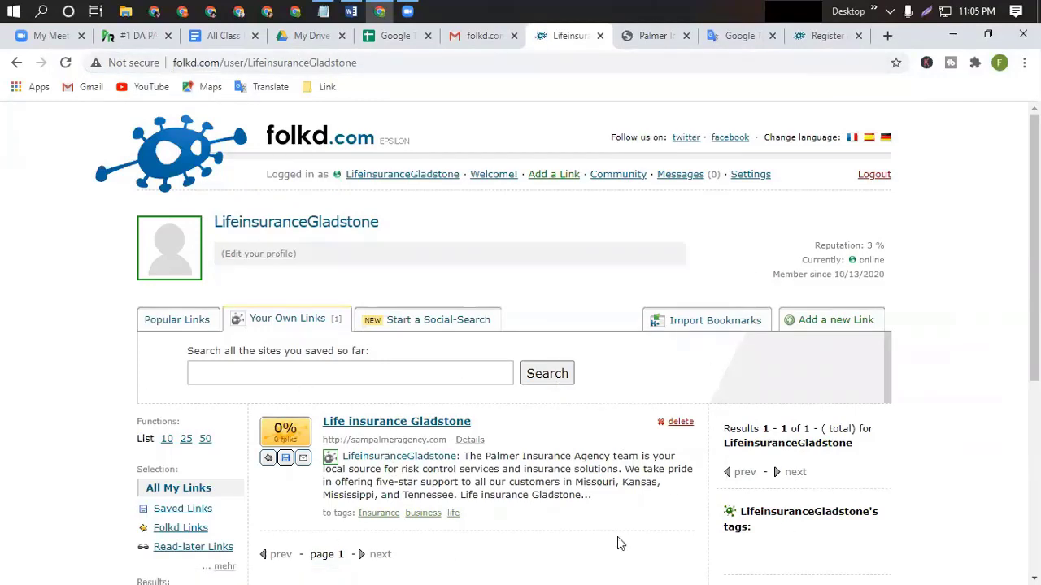
pyautogui.click(216, 36)
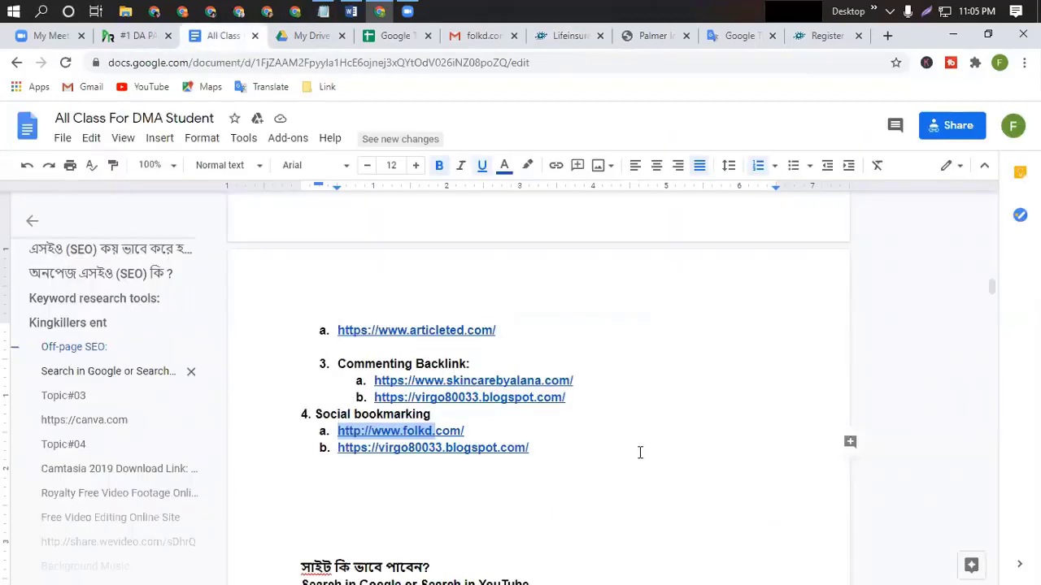
pyautogui.scroll(1, 640, 453)
pyautogui.scroll(6, 640, 453)
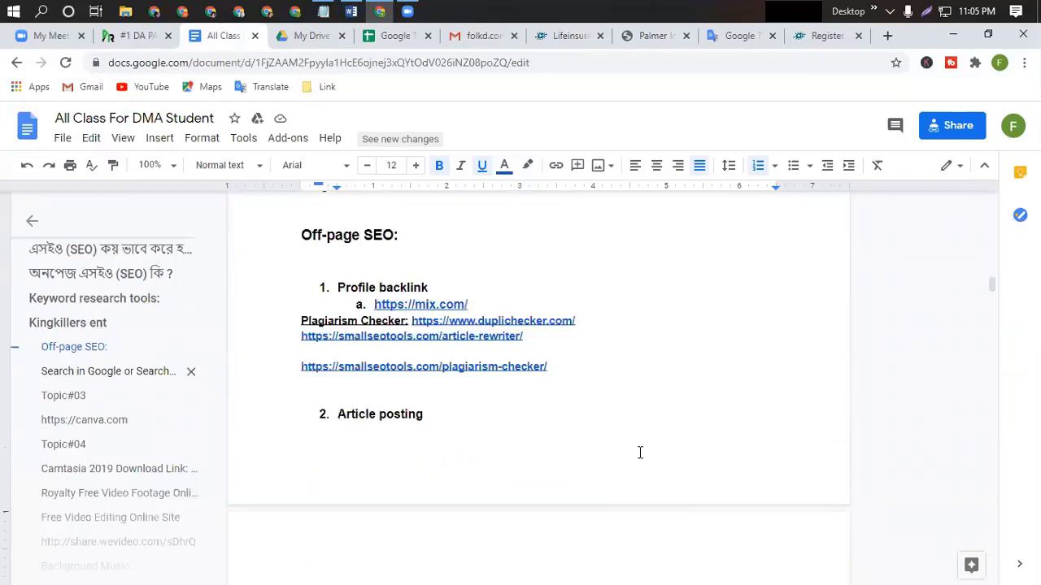
pyautogui.scroll(-2, 639, 453)
pyautogui.scroll(-1, 640, 453)
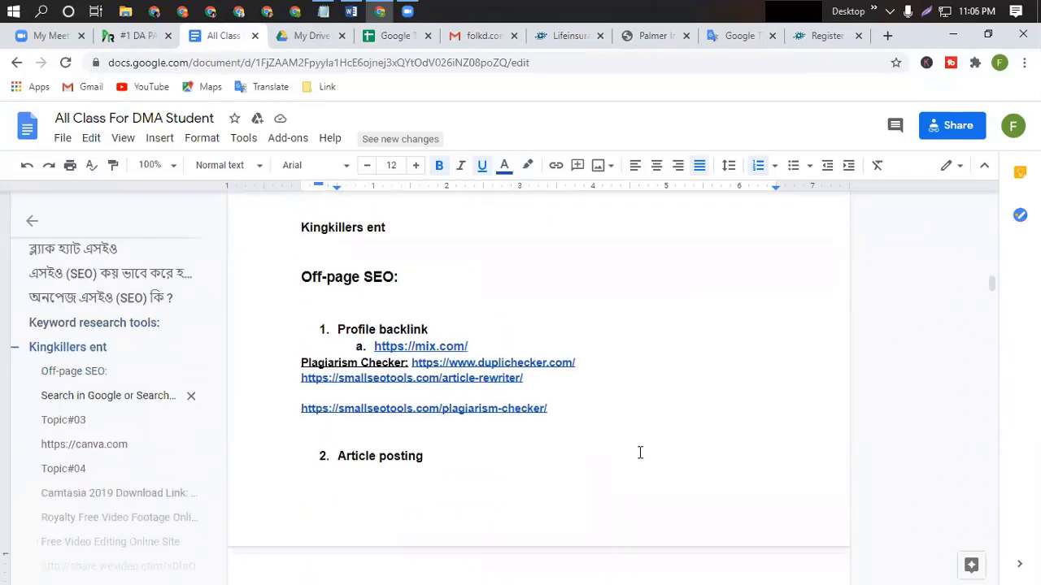
pyautogui.scroll(-1, 640, 452)
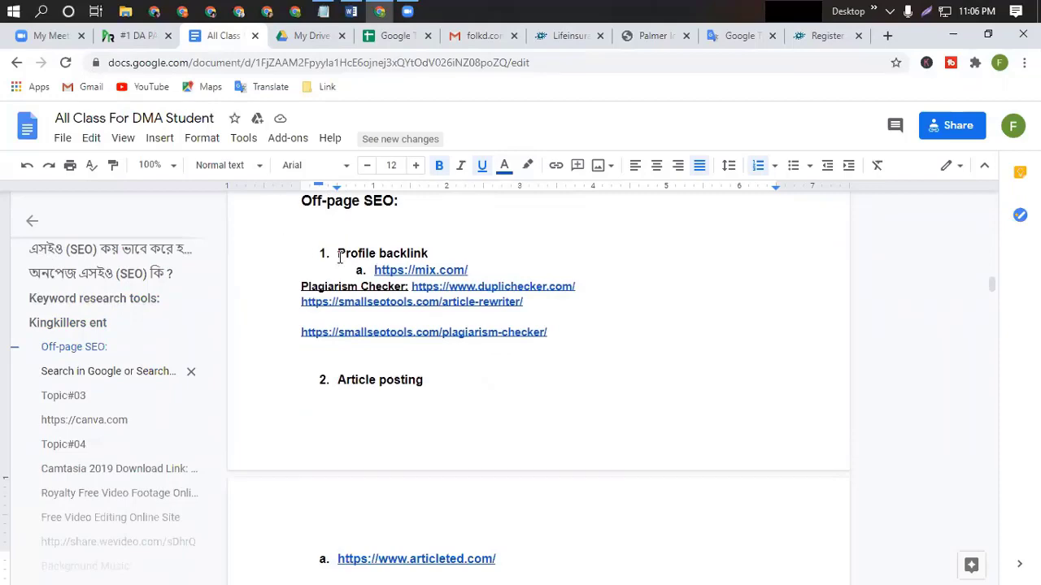
pyautogui.scroll(-2, 494, 410)
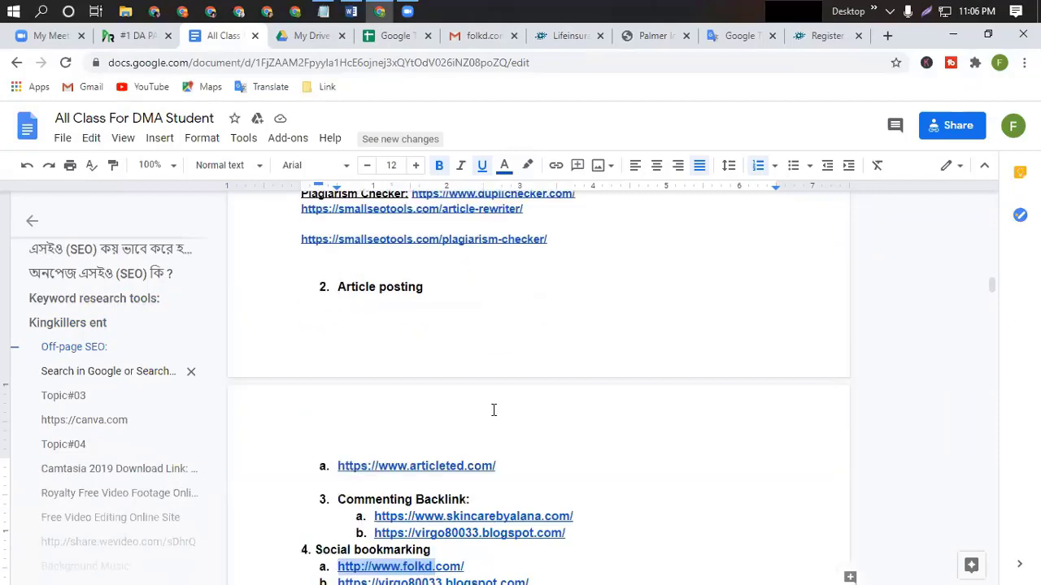
pyautogui.scroll(4, 494, 410)
pyautogui.scroll(1, 544, 474)
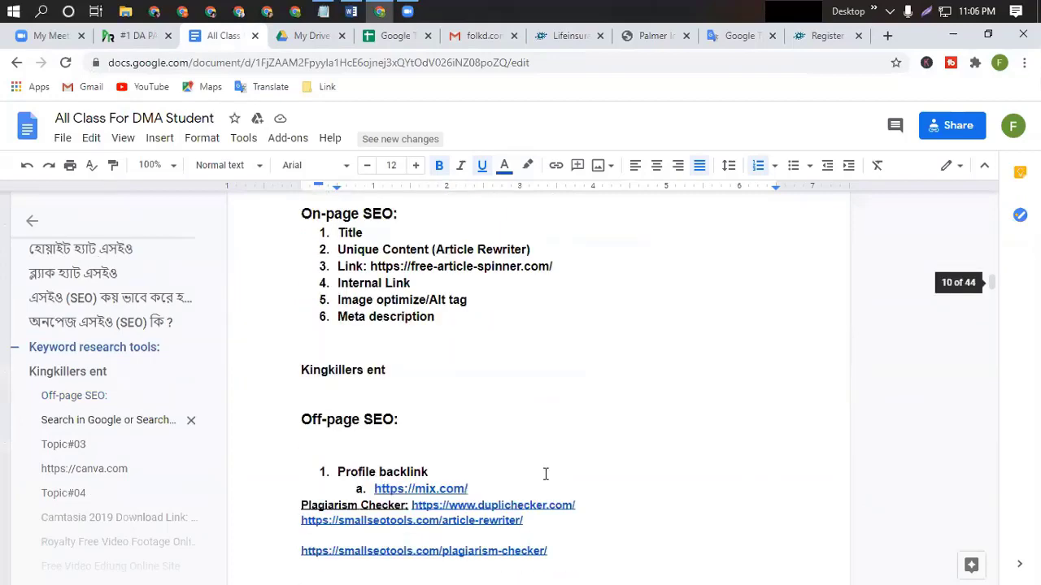
pyautogui.scroll(-2, 544, 474)
pyautogui.scroll(-4, 612, 480)
pyautogui.scroll(-1, 612, 479)
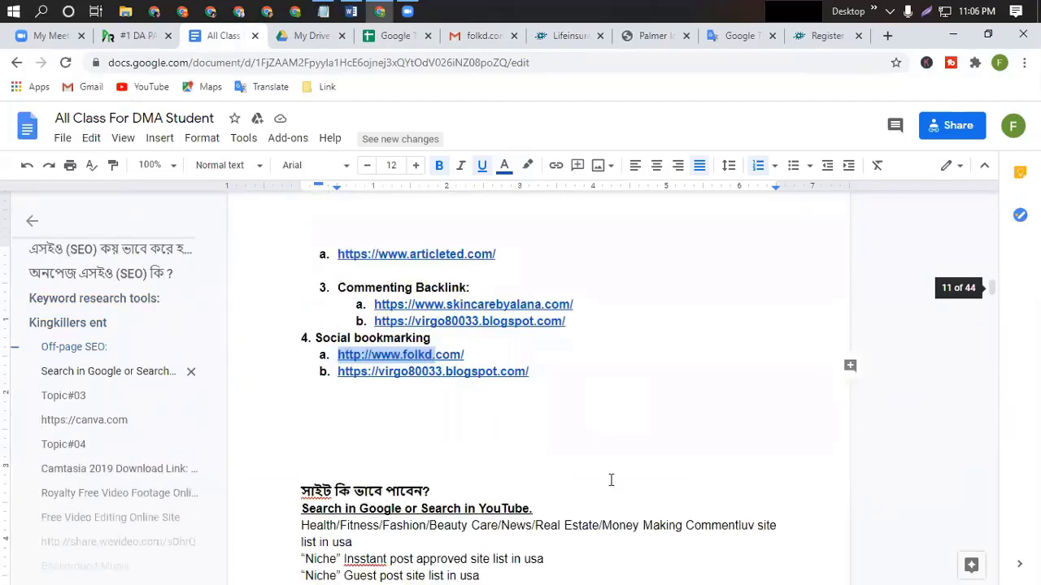
pyautogui.scroll(5, 786, 365)
pyautogui.scroll(-3, 769, 328)
pyautogui.scroll(-1, 770, 328)
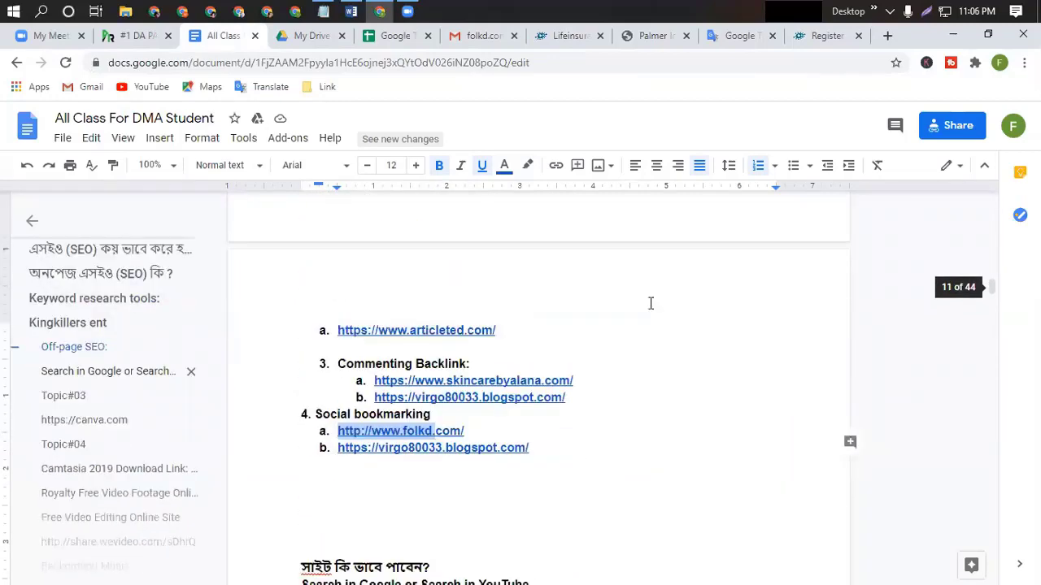
pyautogui.scroll(-4, 722, 382)
pyautogui.scroll(3, 720, 385)
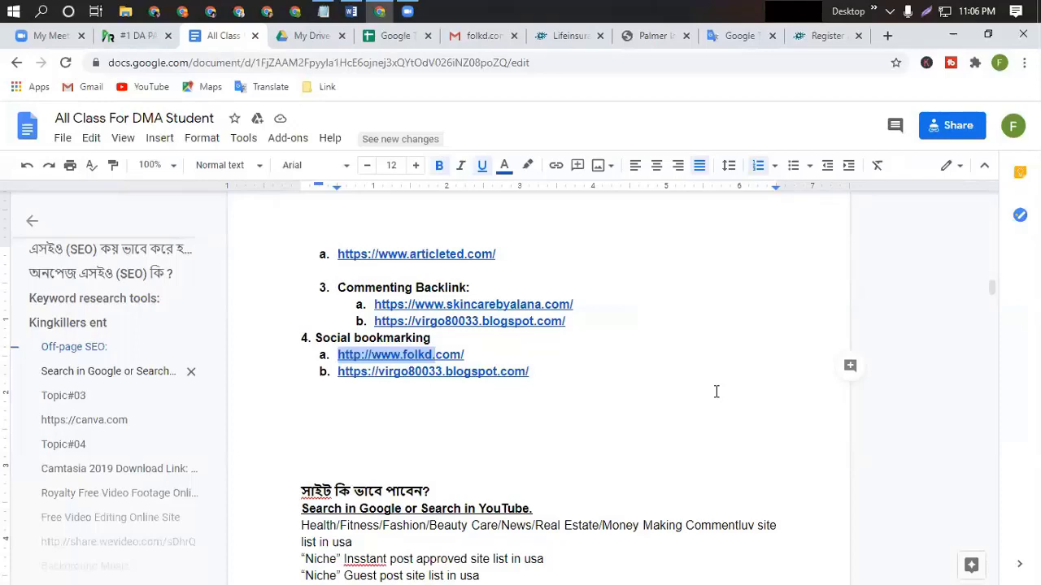
pyautogui.scroll(-2, 716, 392)
pyautogui.scroll(-1, 717, 391)
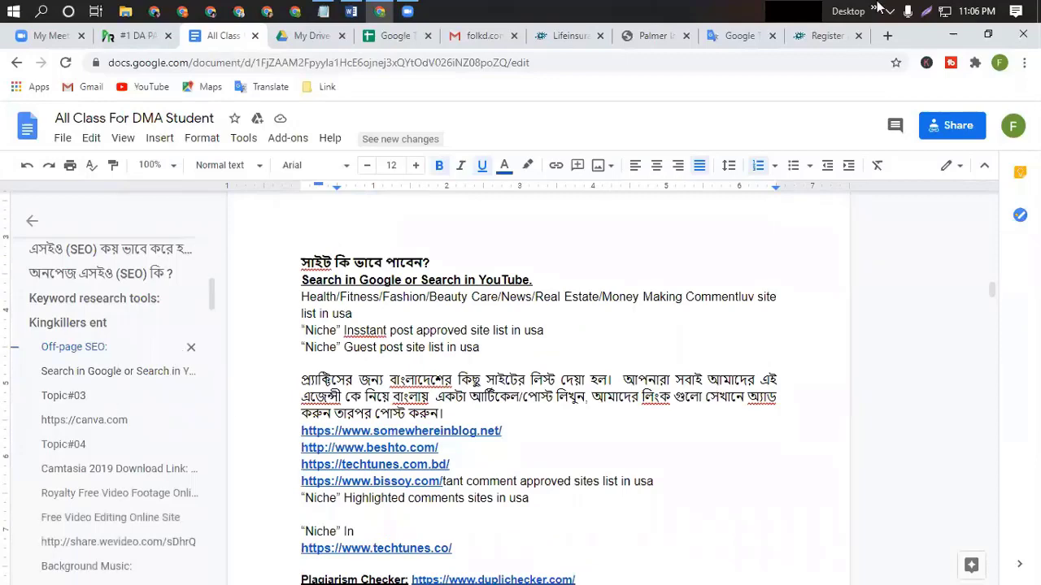
# Search Google for 'article site list' in a new tab, fixing a typo in the query.
pyautogui.click(886, 36)
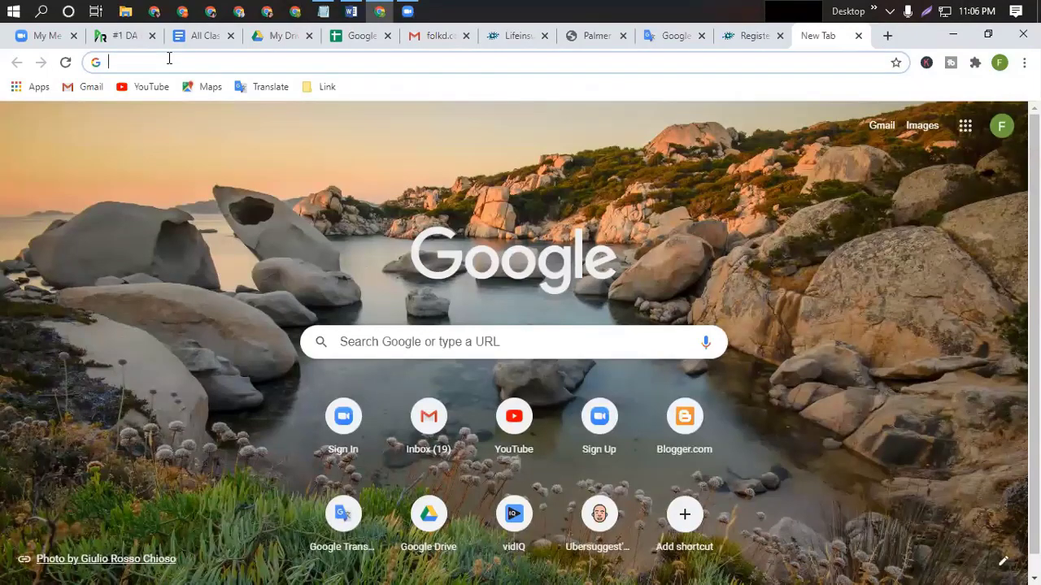
pyautogui.write('artic')
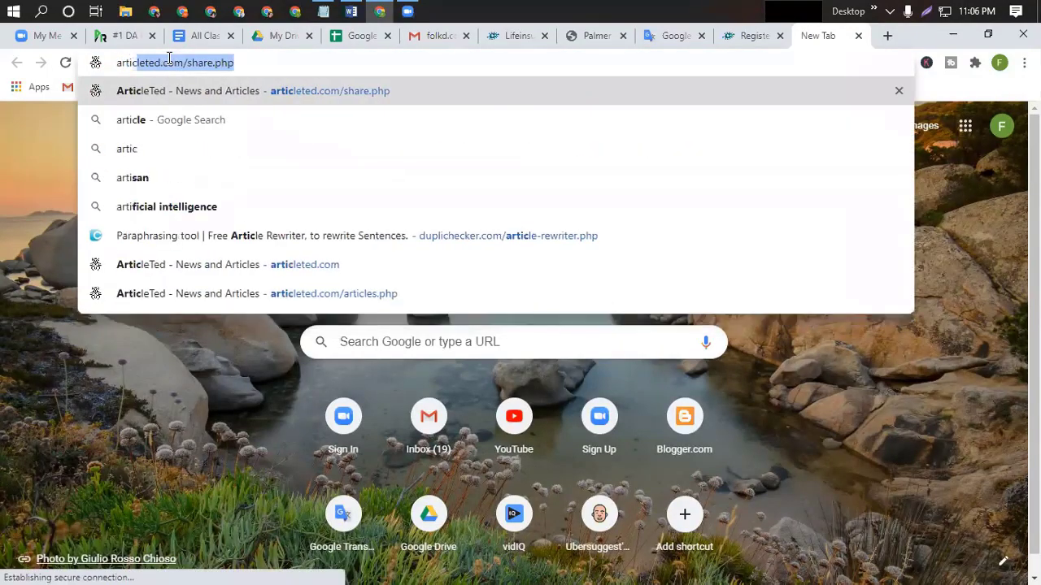
pyautogui.write('le wsi=')
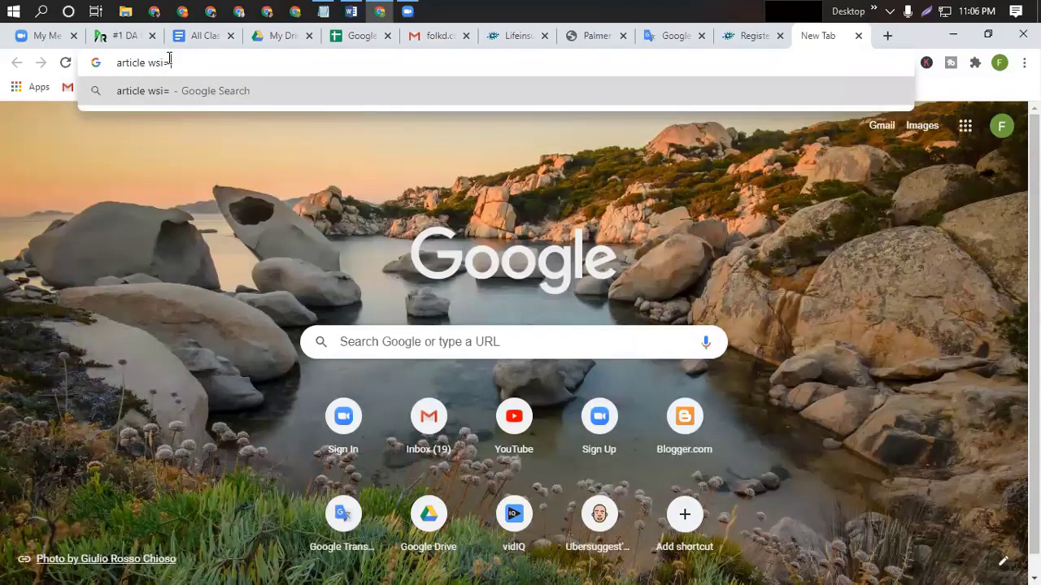
pyautogui.press('BackSpace')
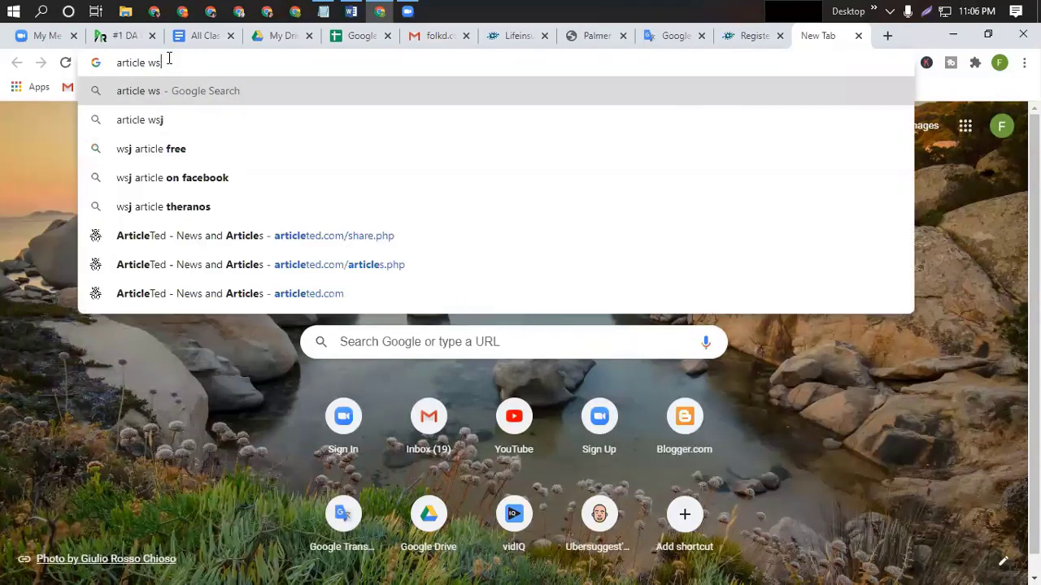
pyautogui.press('BackSpace')
pyautogui.press('BackSpace')
pyautogui.press('BackSpace')
pyautogui.press('BackSpace')
pyautogui.press('BackSpace')
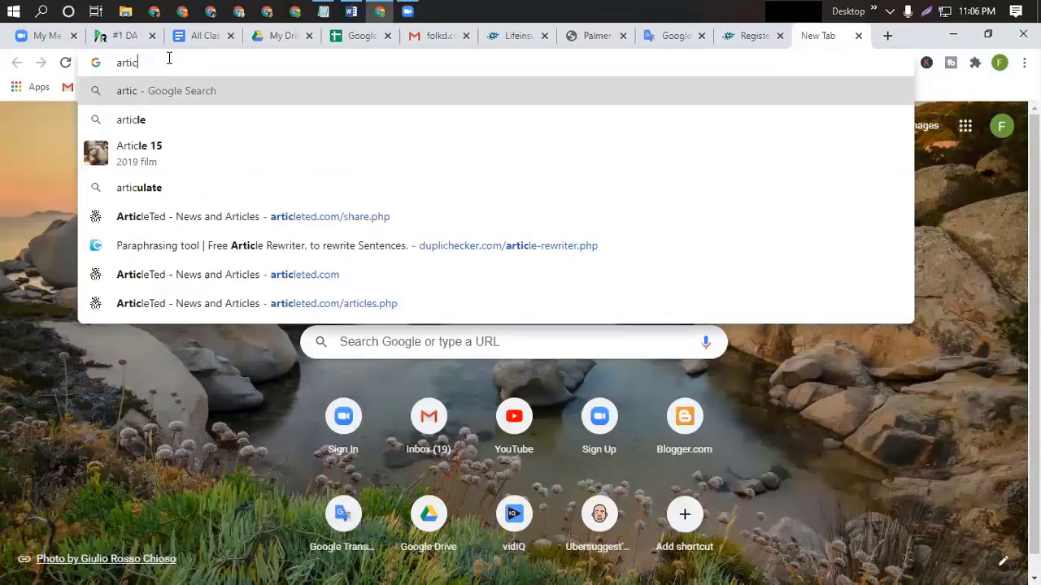
pyautogui.write('le sit')
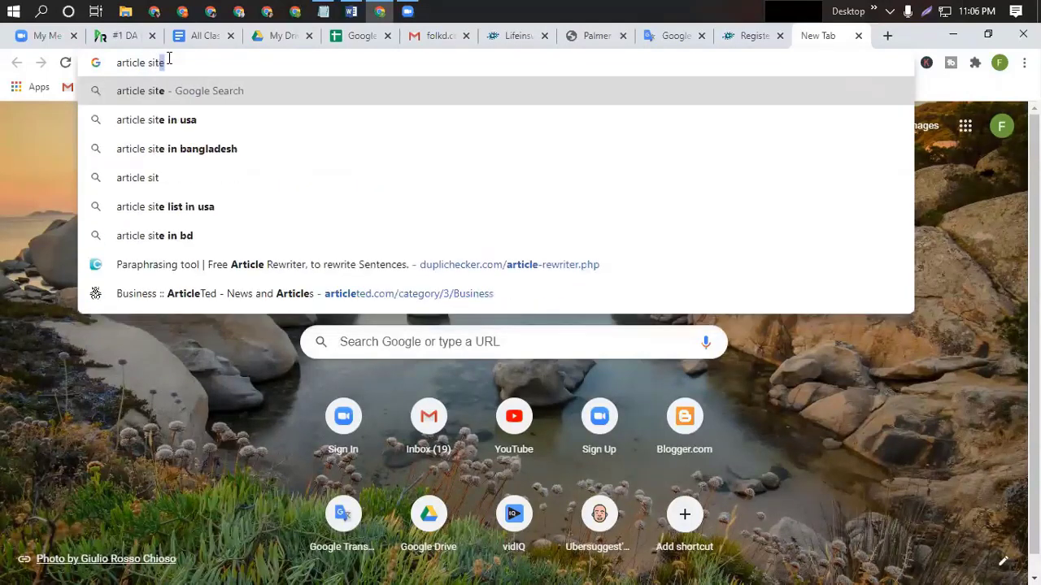
pyautogui.write('e li')
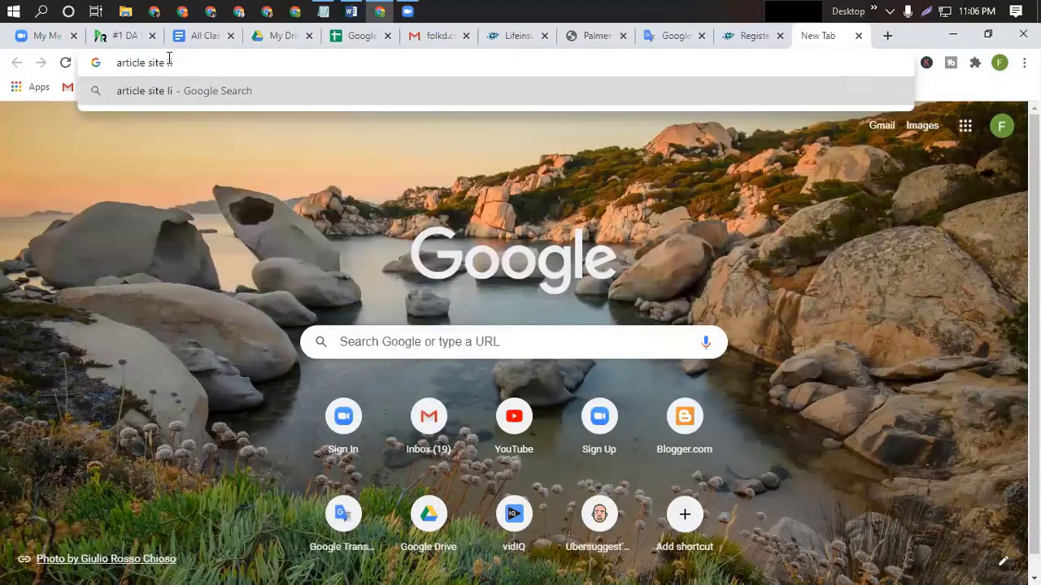
pyautogui.write('st')
pyautogui.press('Return')
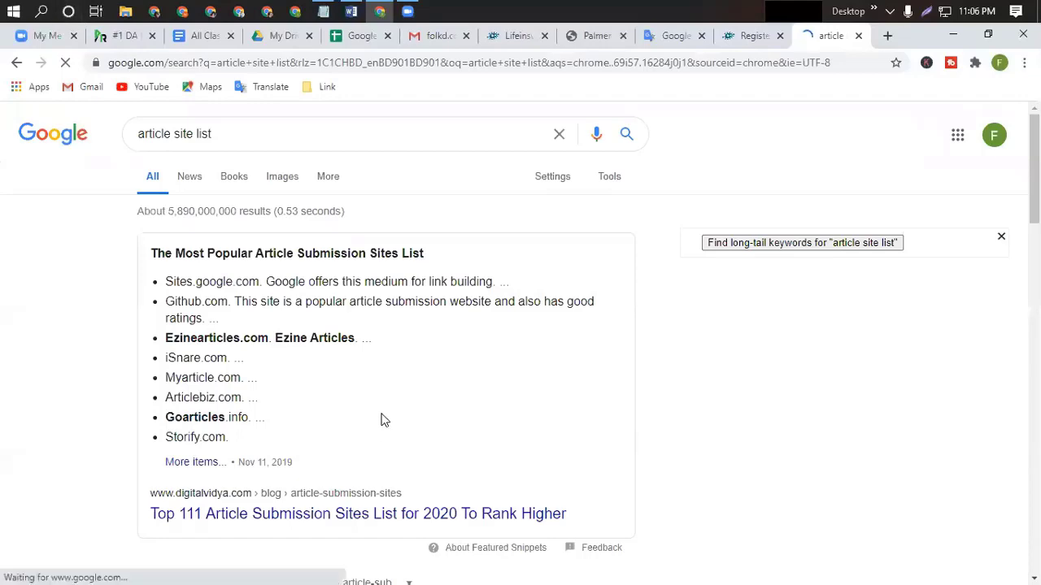
# Open the '300+ High PR article submission' result and browse through the page.
pyautogui.scroll(-3, 382, 417)
pyautogui.scroll(-1, 382, 412)
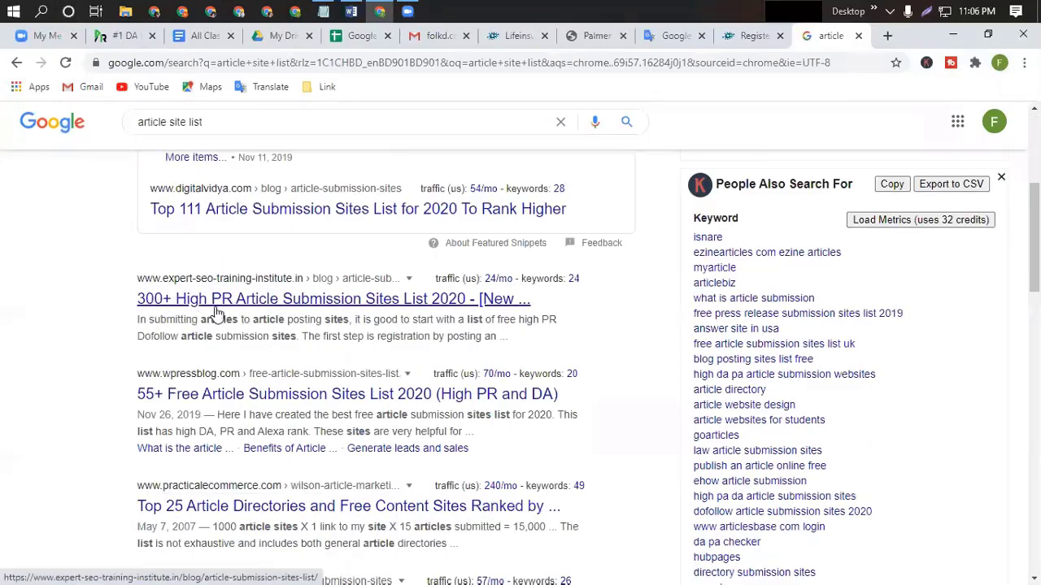
pyautogui.click(301, 310)
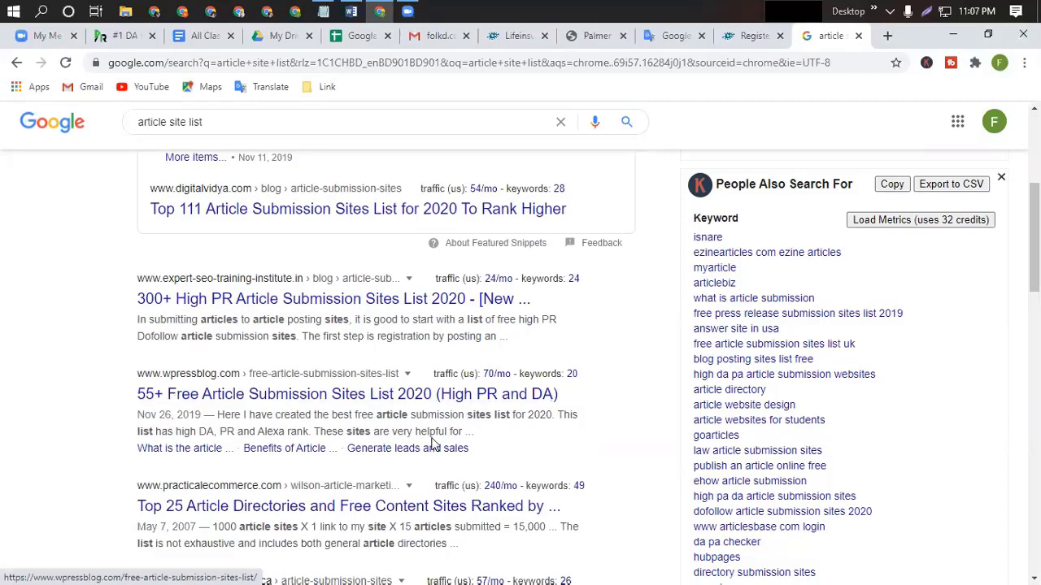
pyautogui.scroll(-3, 275, 409)
pyautogui.scroll(-4, 275, 409)
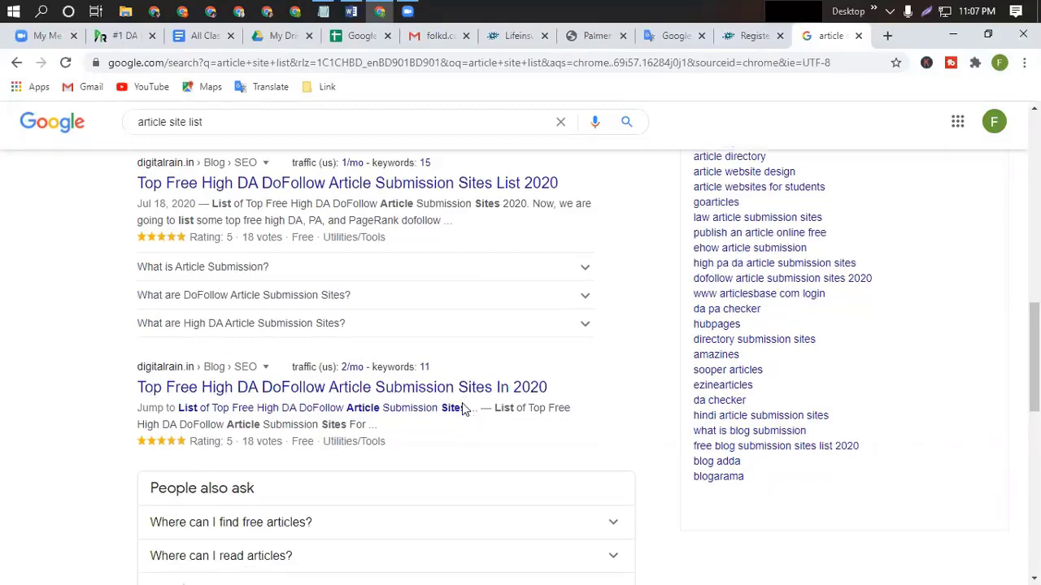
pyautogui.scroll(-6, 461, 409)
pyautogui.scroll(3, 462, 409)
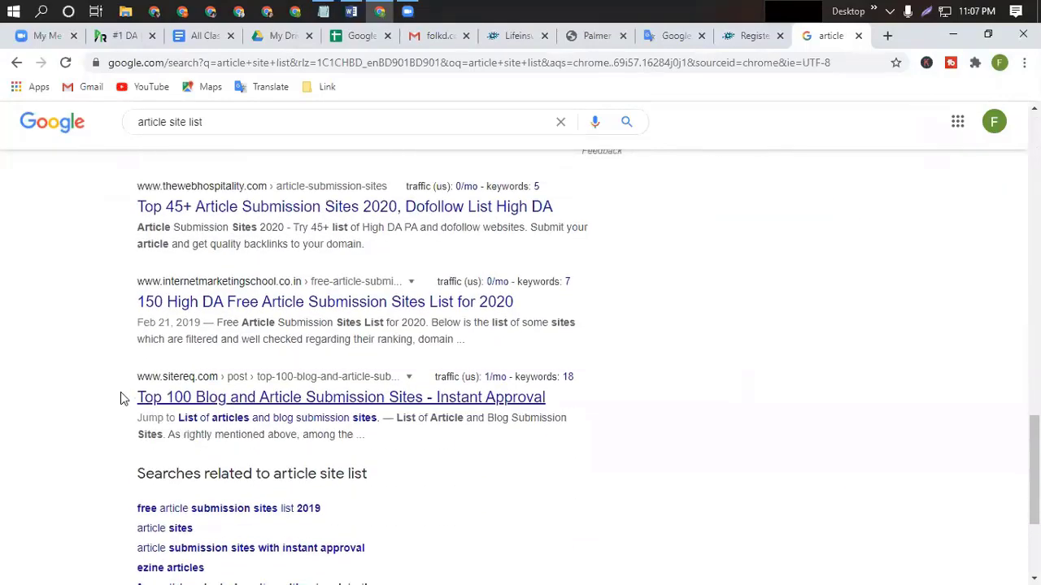
pyautogui.scroll(-1, 357, 402)
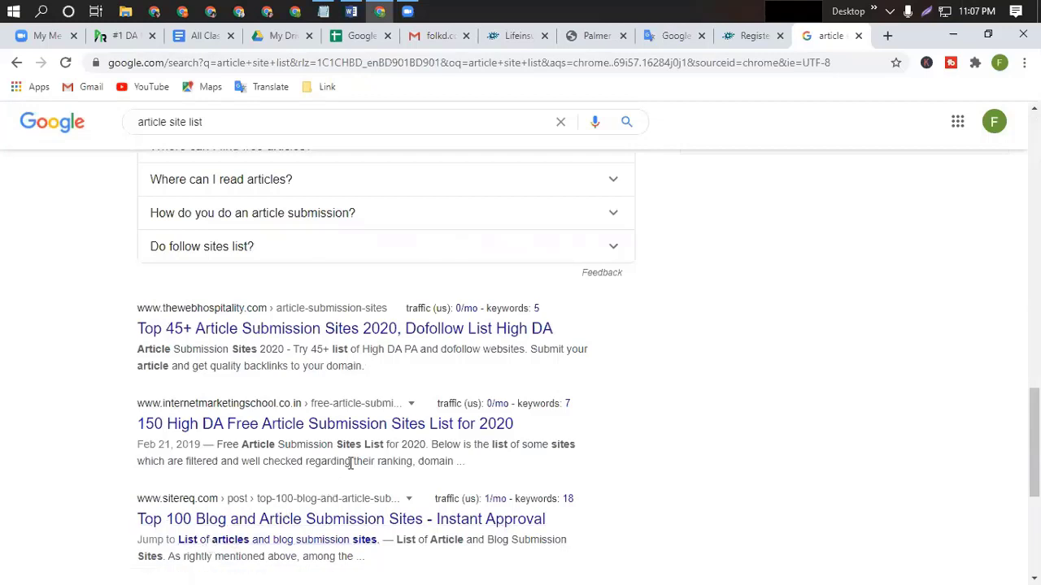
pyautogui.scroll(-1, 351, 462)
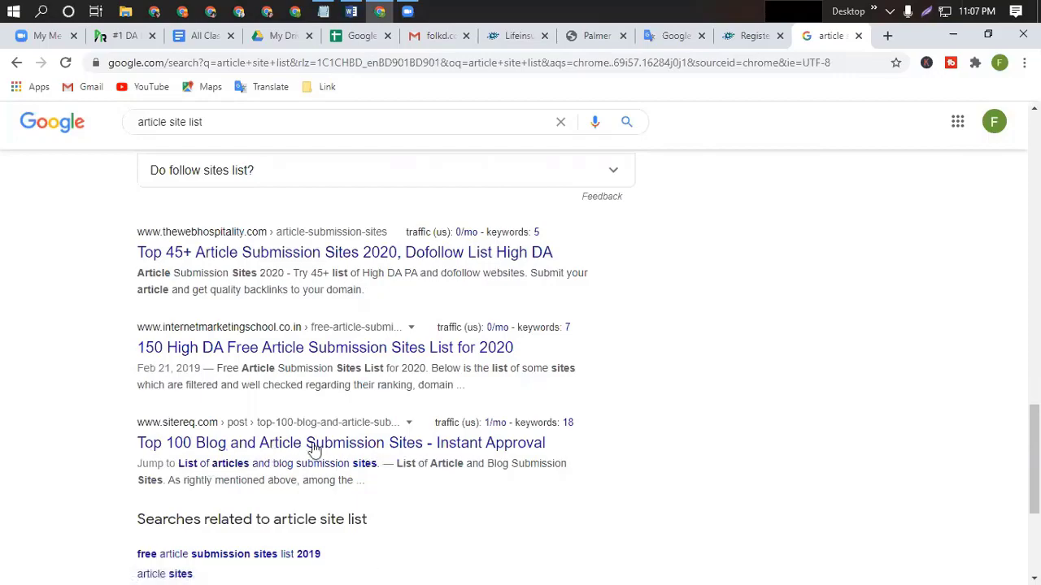
pyautogui.scroll(15, 424, 388)
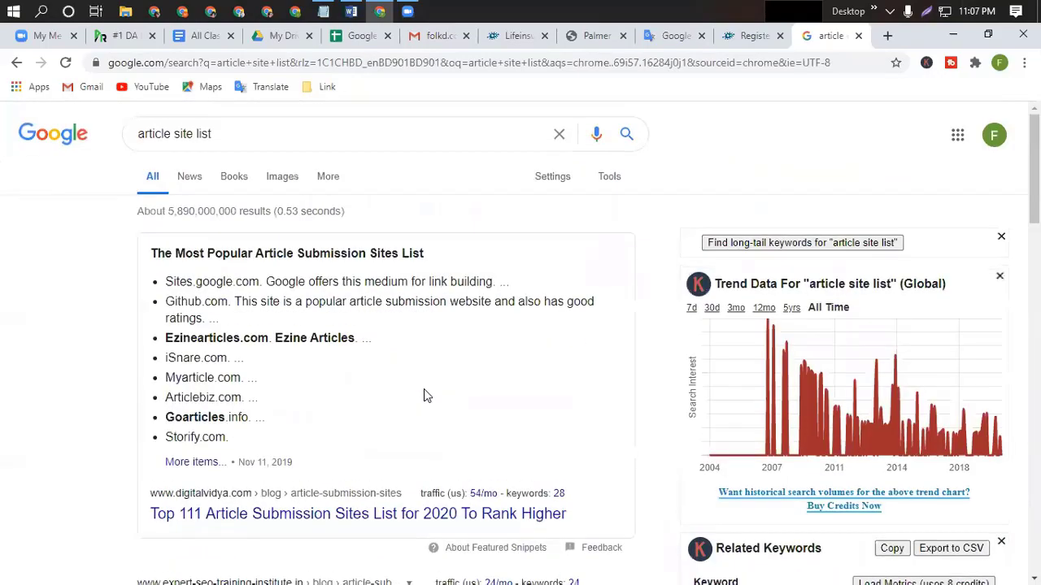
pyautogui.scroll(-4, 423, 389)
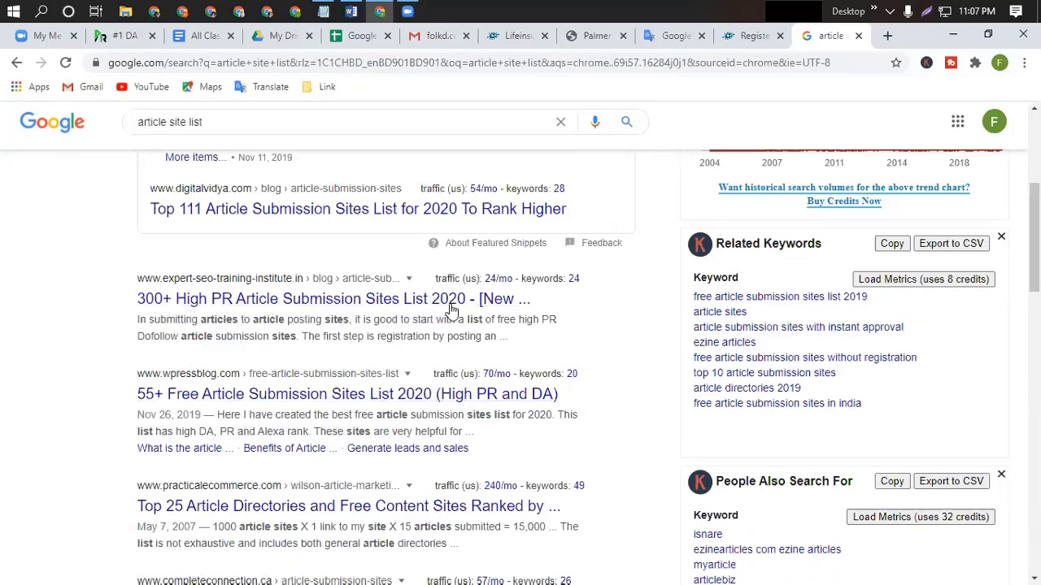
# Open the article submission sites list in a background tab, close two unneeded tabs, dismiss the video ad.
pyautogui.rightClick(275, 302)
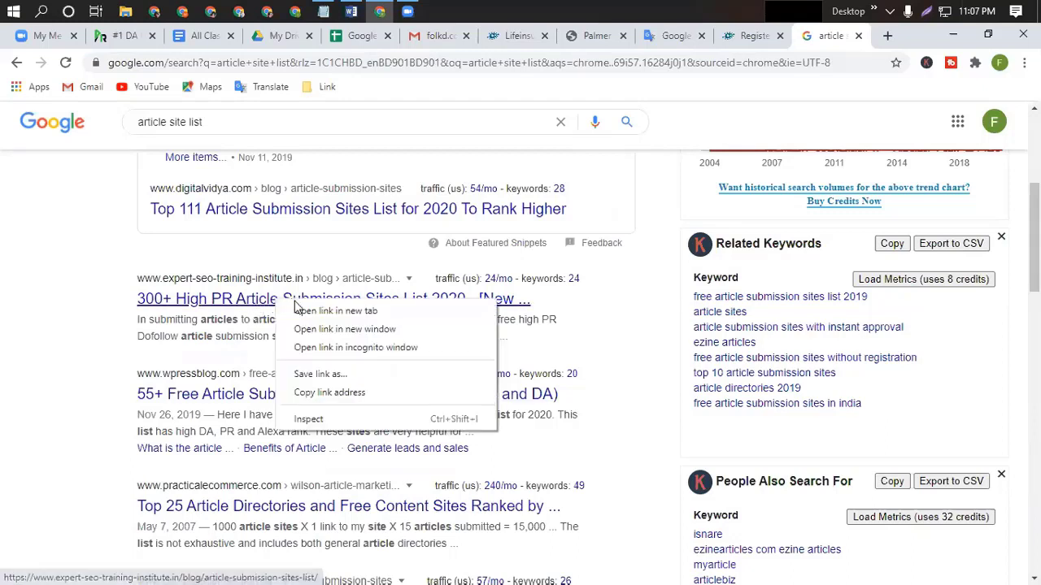
pyautogui.click(335, 311)
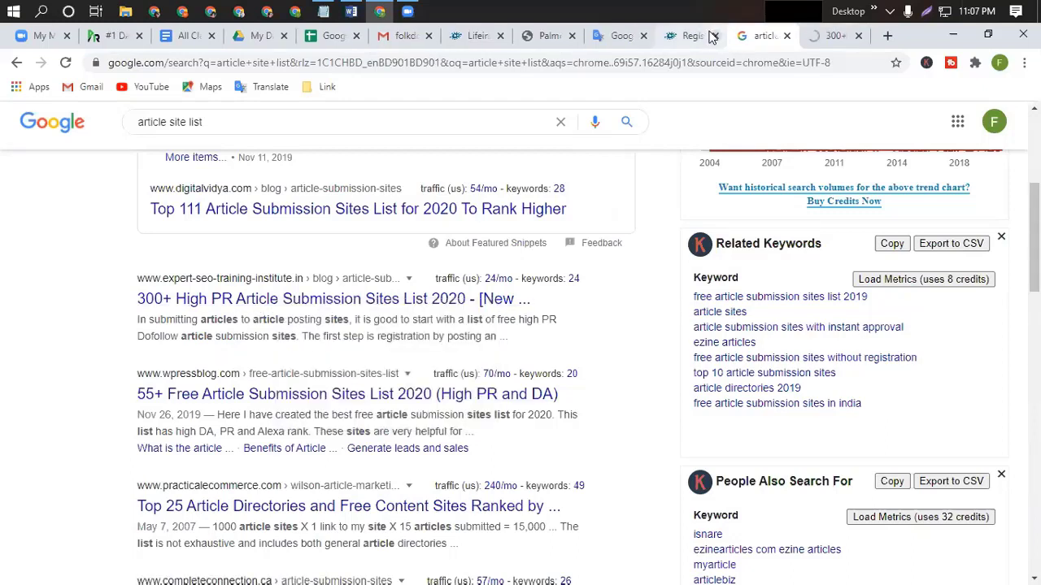
pyautogui.click(713, 37)
pyautogui.click(500, 36)
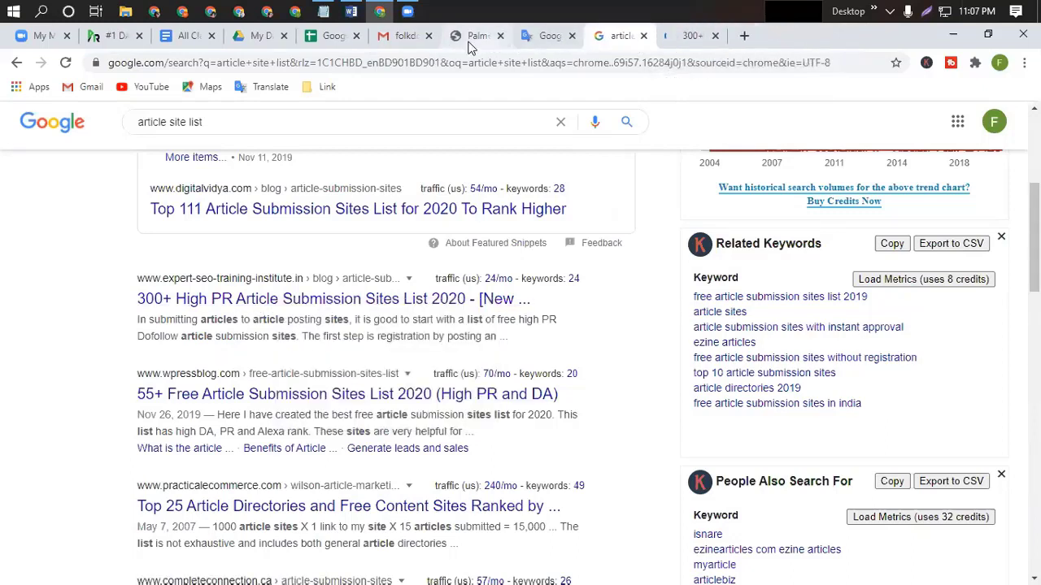
pyautogui.click(689, 38)
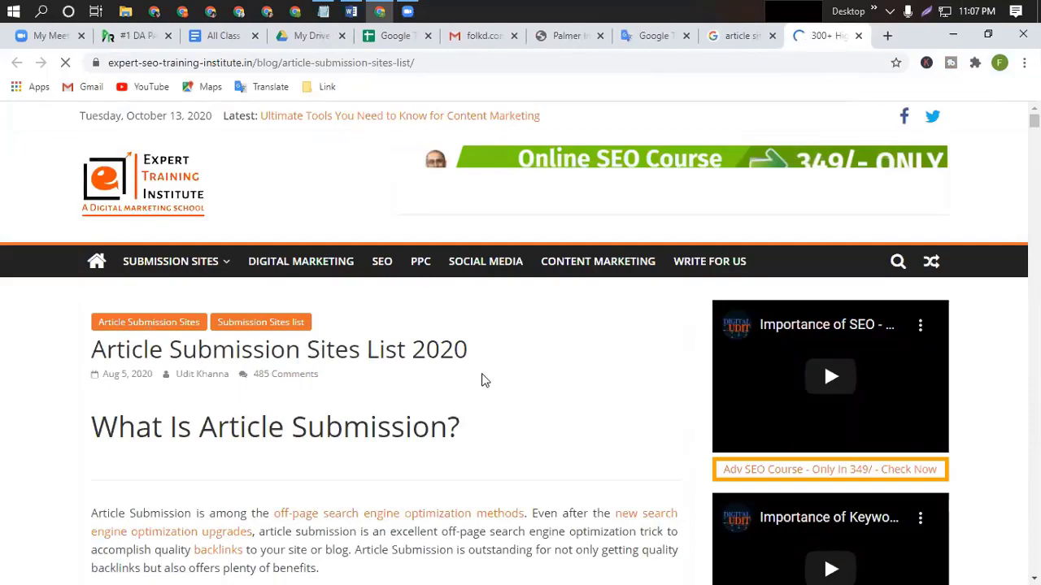
pyautogui.scroll(-4, 483, 379)
pyautogui.scroll(-5, 483, 379)
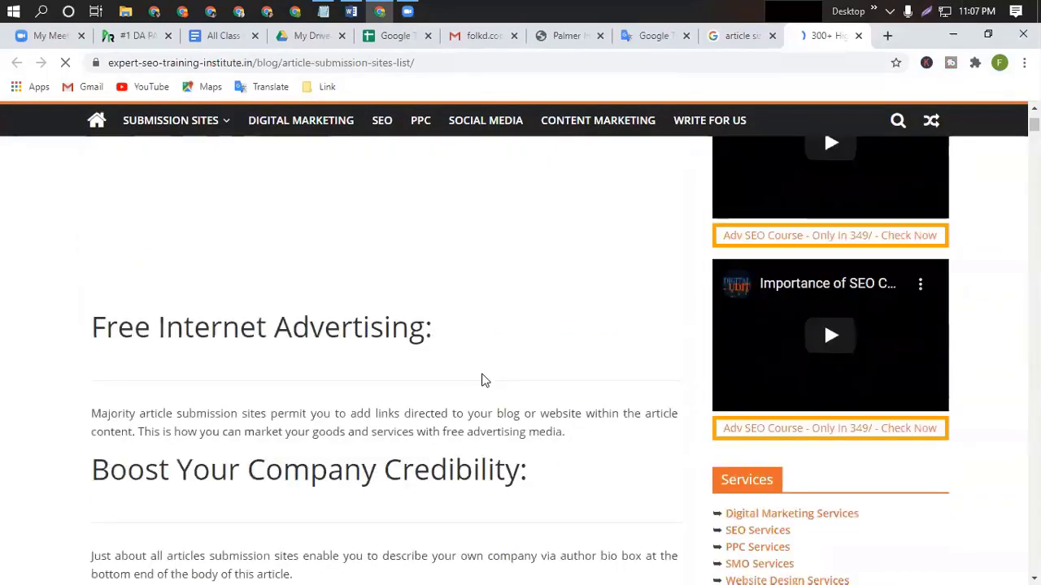
pyautogui.scroll(-12, 481, 379)
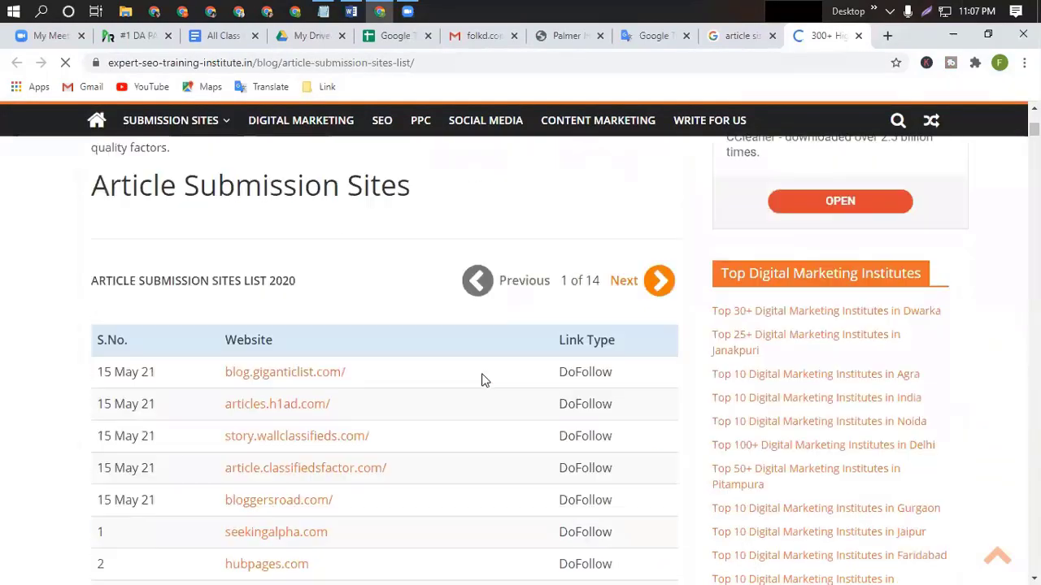
pyautogui.scroll(1, 481, 380)
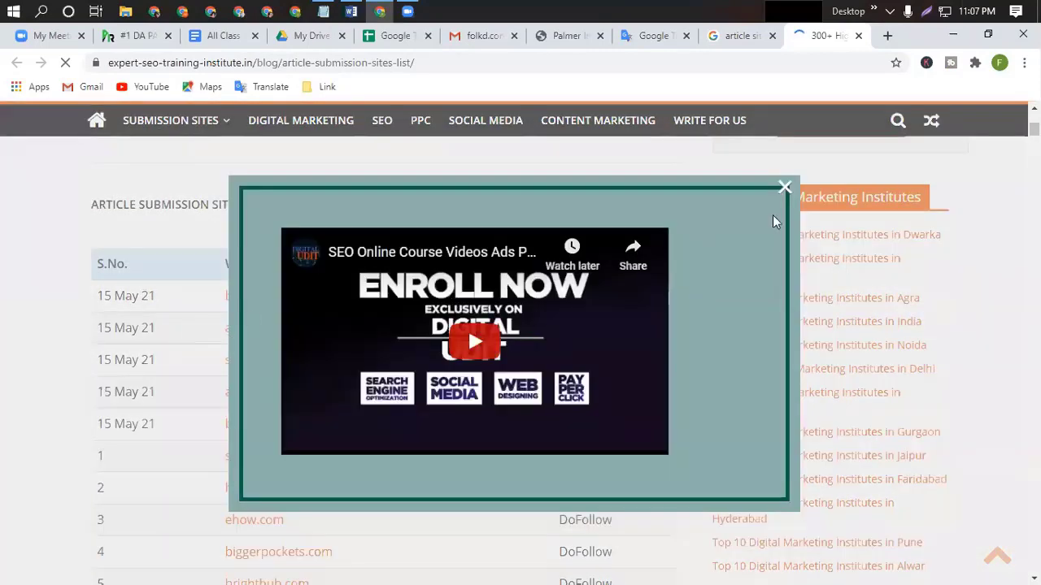
pyautogui.click(785, 187)
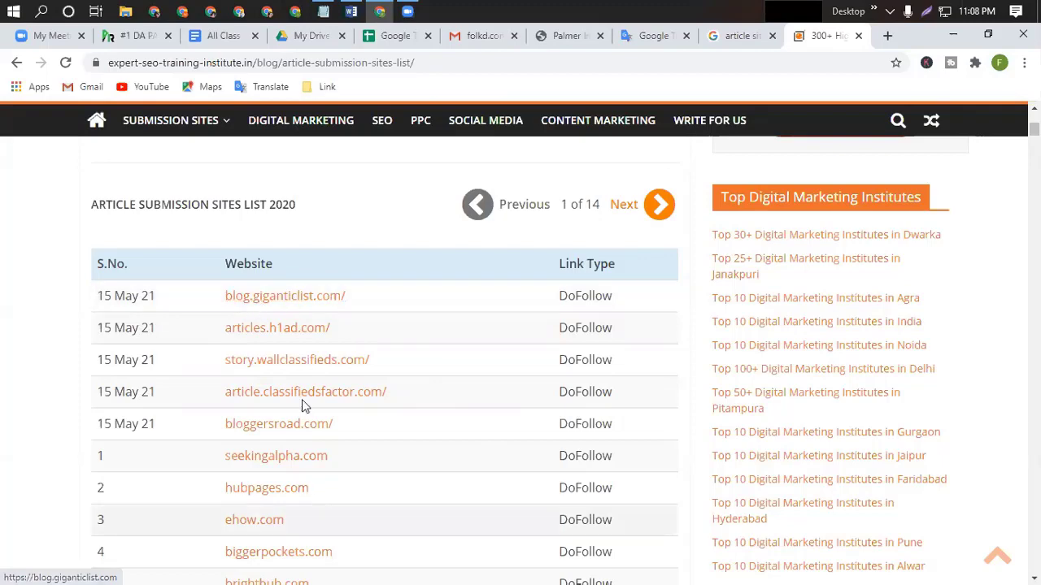
# View page 2 of the sites list, return to page 1 of 14, and close the video popup.
pyautogui.scroll(-5, 400, 407)
pyautogui.scroll(-5, 400, 411)
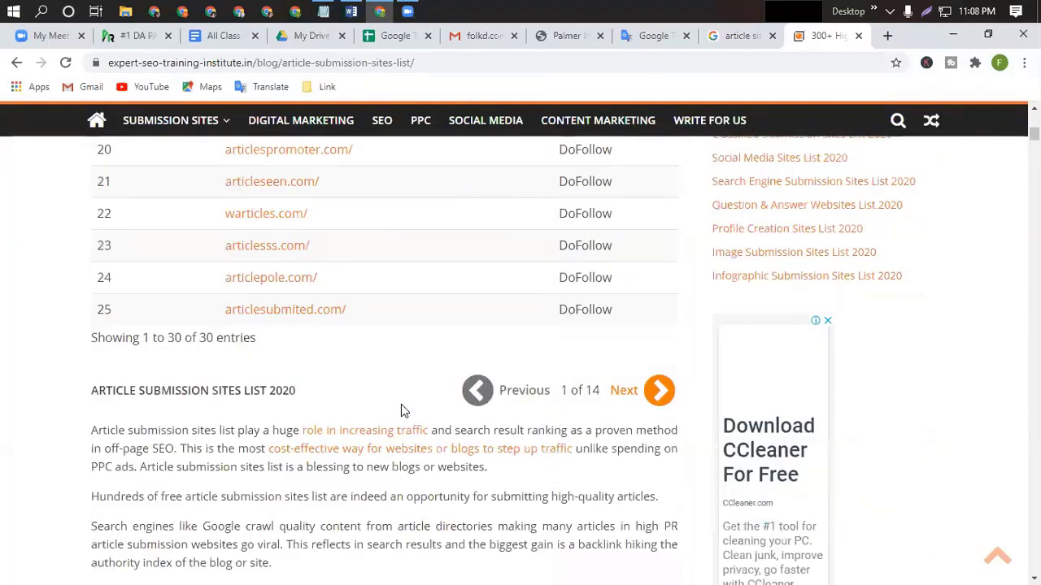
pyautogui.scroll(5, 390, 347)
pyautogui.scroll(3, 441, 325)
pyautogui.scroll(-3, 442, 326)
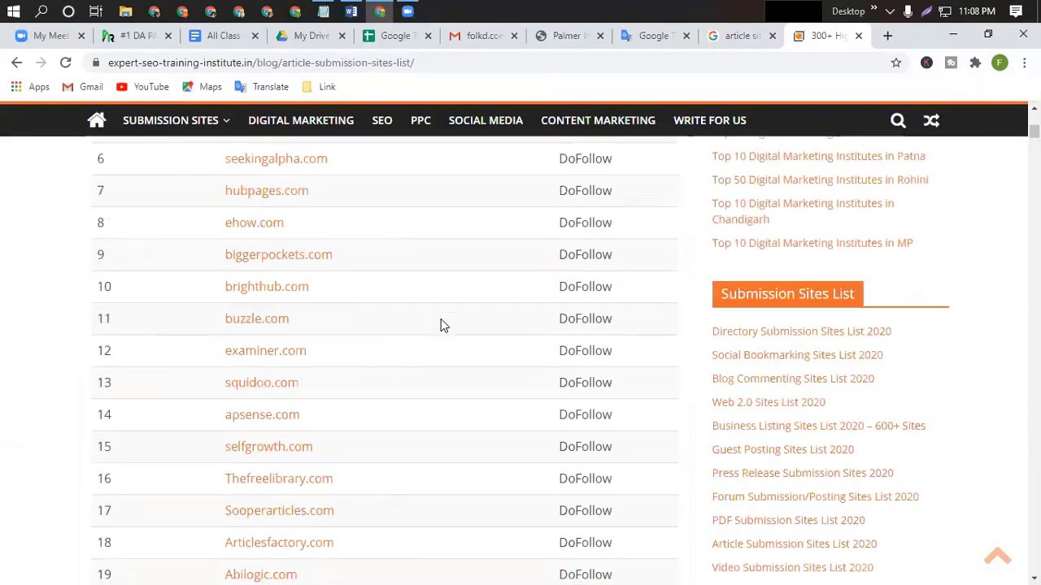
pyautogui.scroll(4, 442, 325)
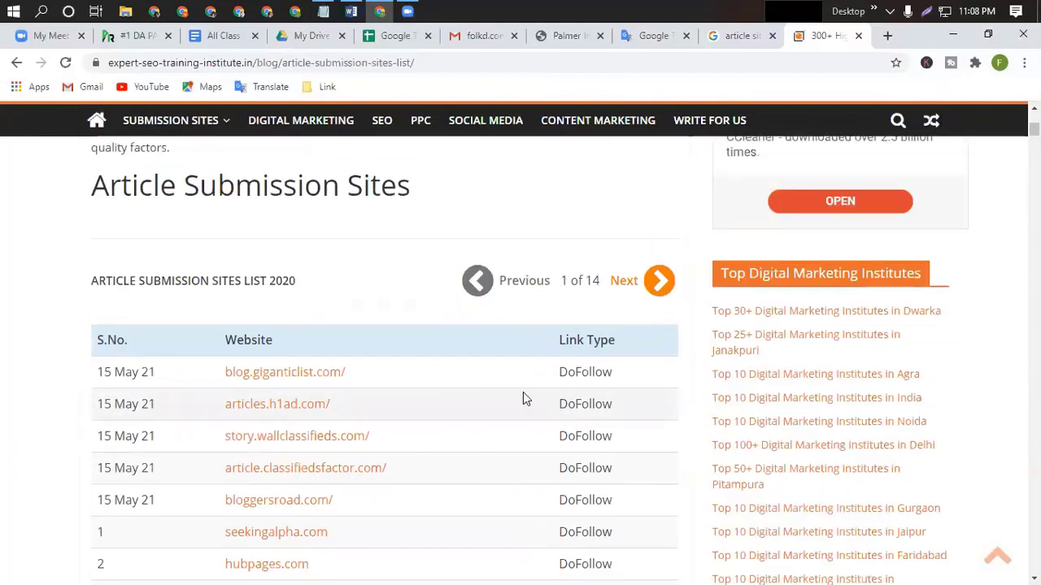
pyautogui.click(658, 285)
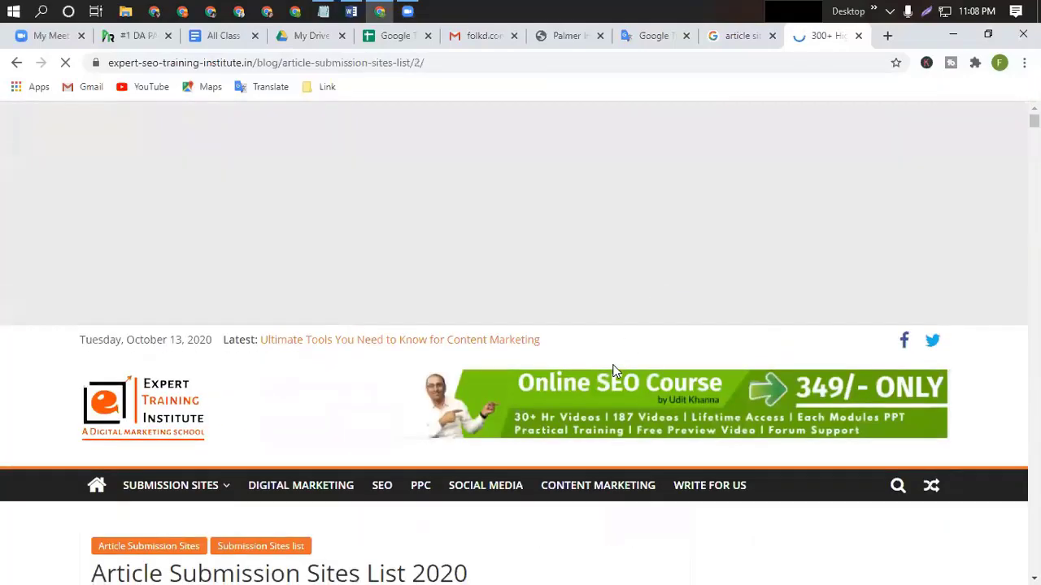
pyautogui.scroll(-5, 614, 368)
pyautogui.scroll(-10, 616, 367)
pyautogui.scroll(2, 330, 421)
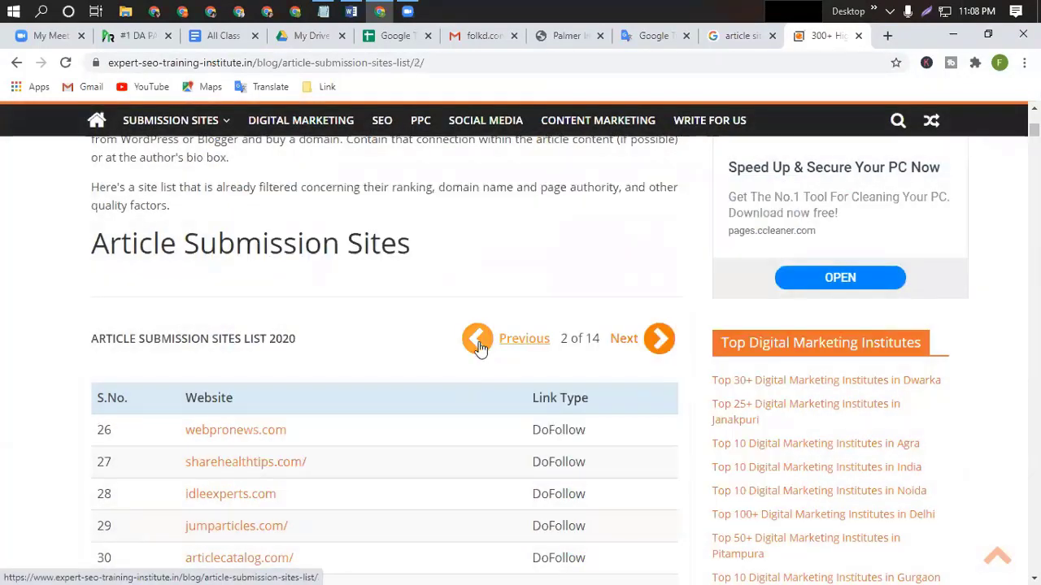
pyautogui.click(478, 348)
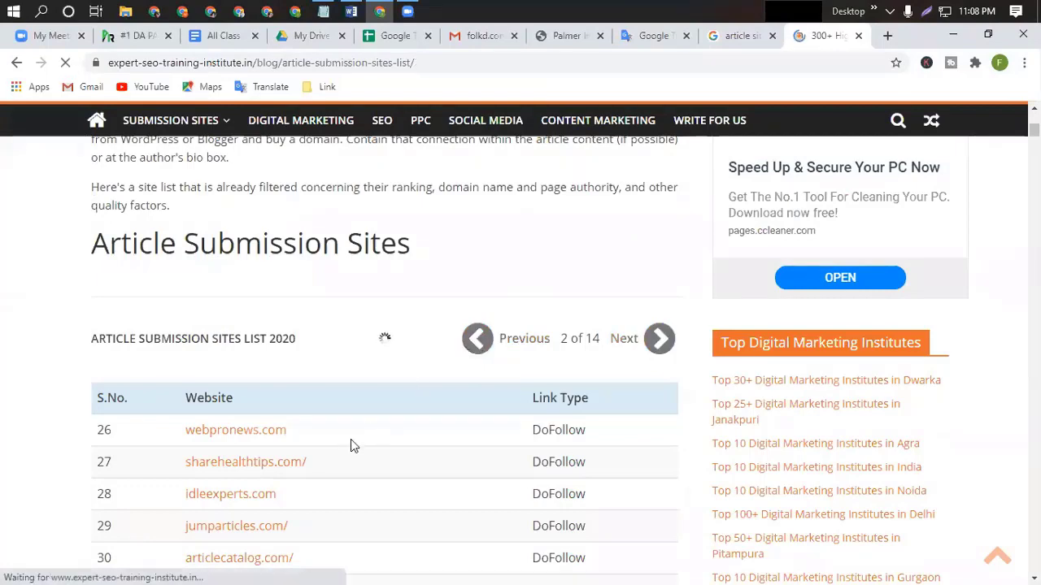
pyautogui.scroll(-20, 280, 470)
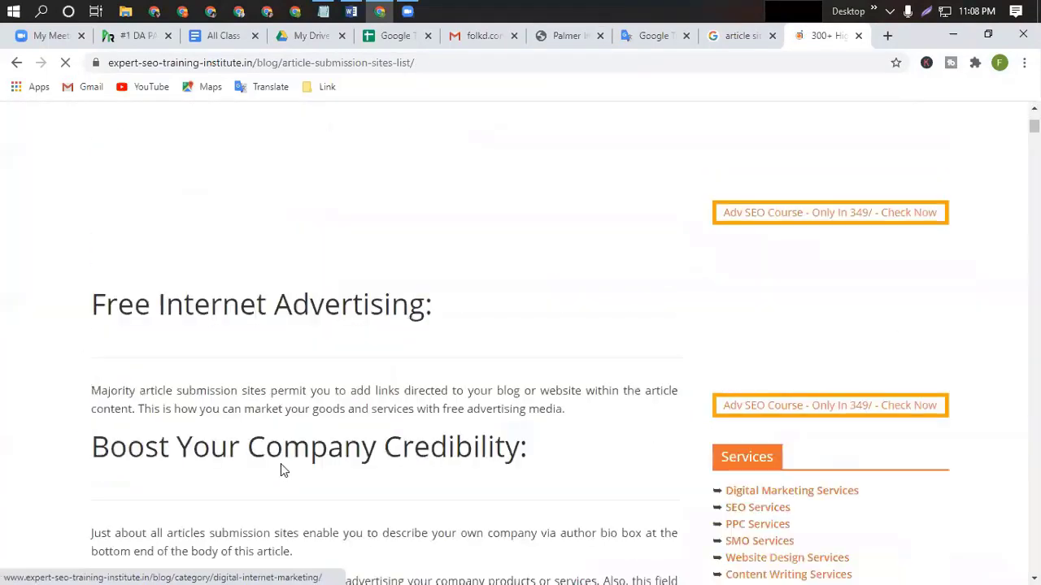
pyautogui.scroll(12, 282, 465)
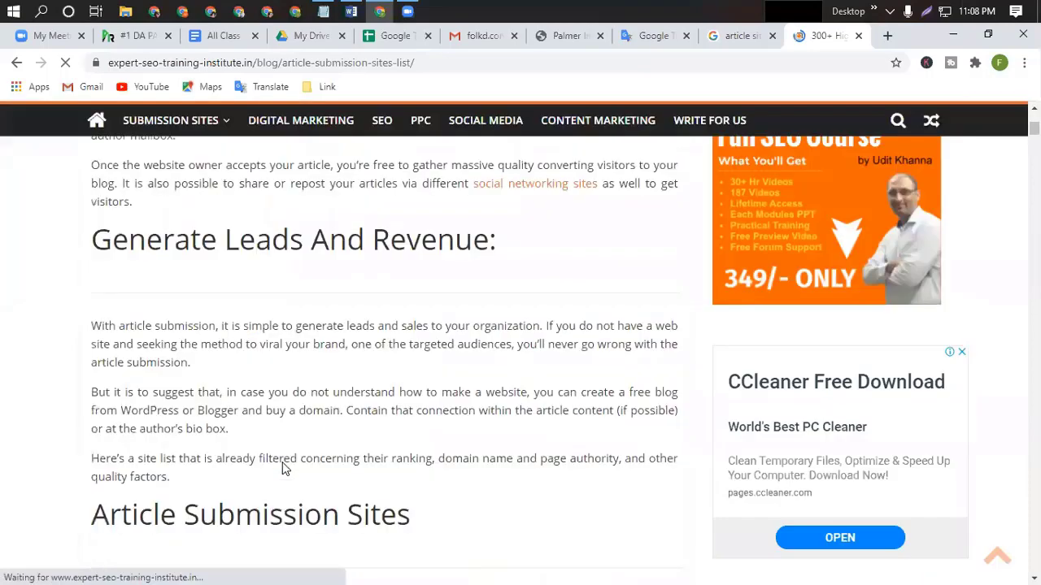
pyautogui.scroll(-7, 280, 443)
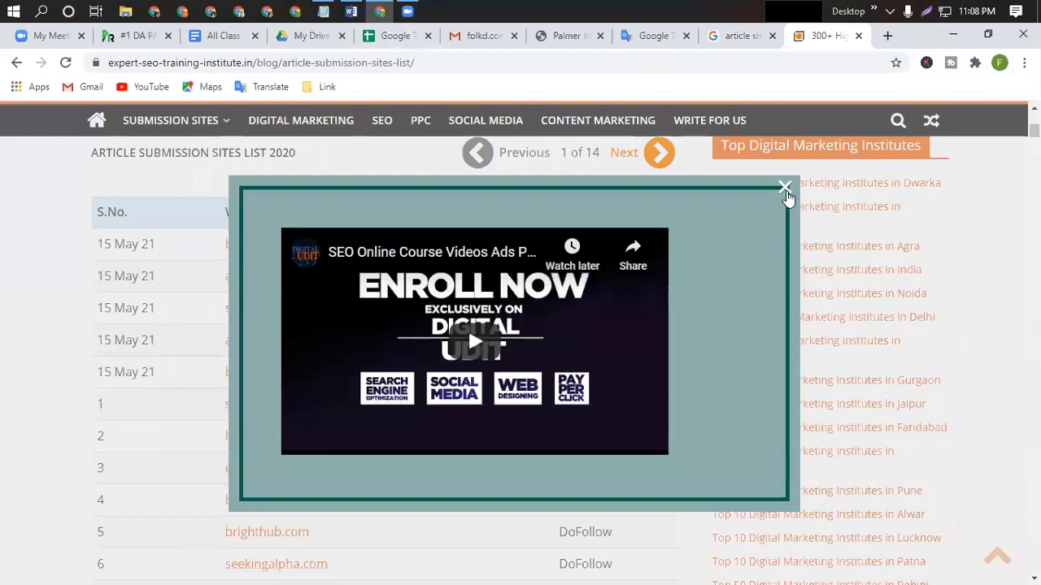
pyautogui.click(784, 187)
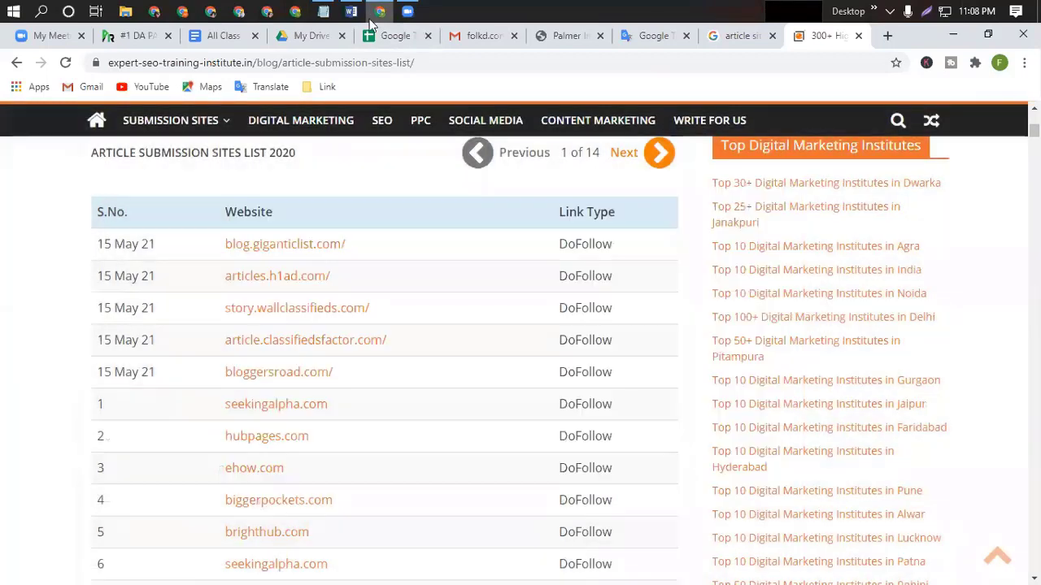
# Delete the old profile backlink entries in rows 1 to 3 of the spreadsheet.
pyautogui.click(382, 35)
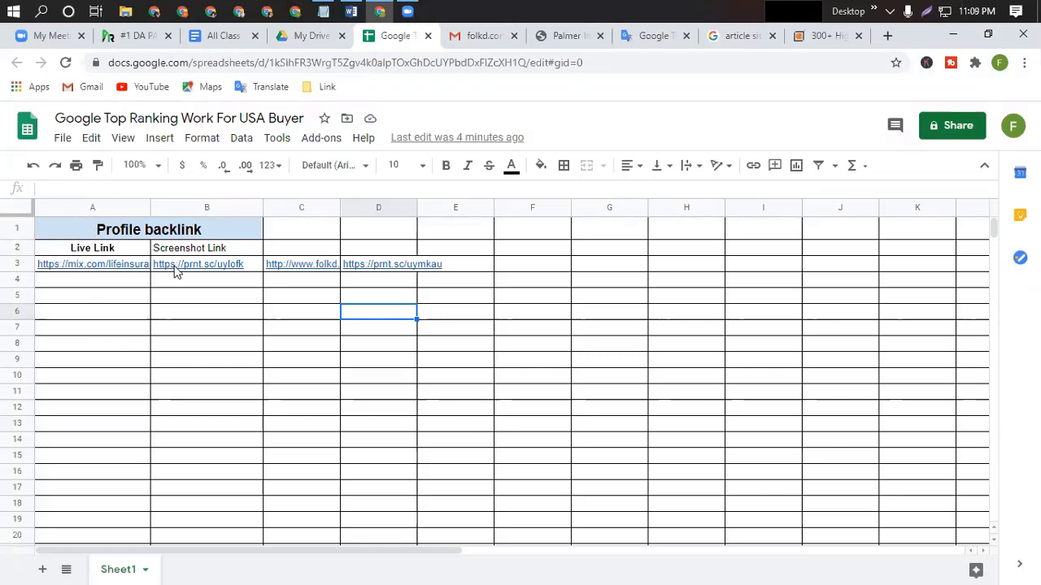
pyautogui.moveTo(175, 272); pyautogui.dragTo(458, 269)
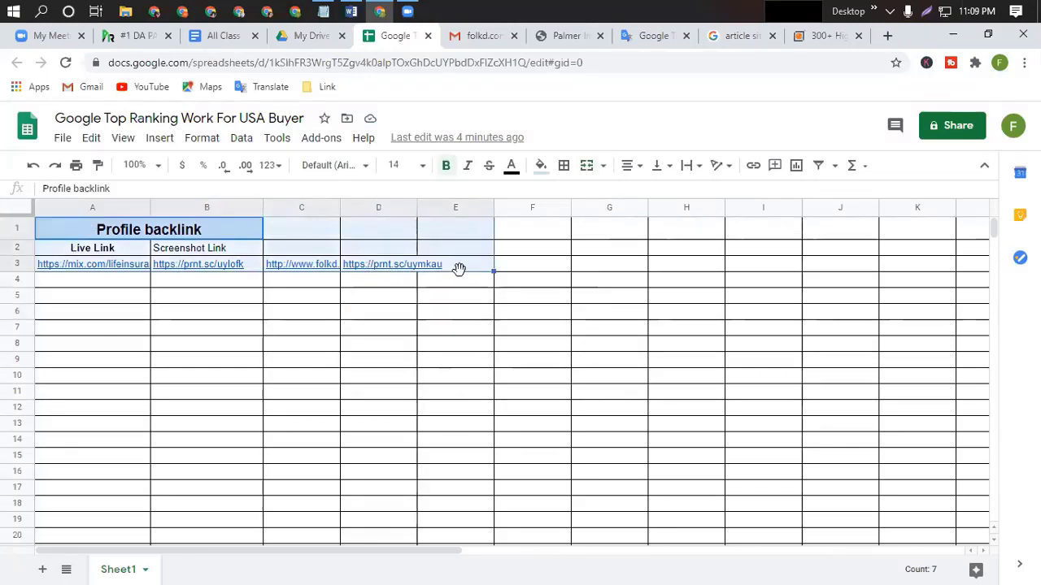
pyautogui.press('Delete')
pyautogui.click(111, 358)
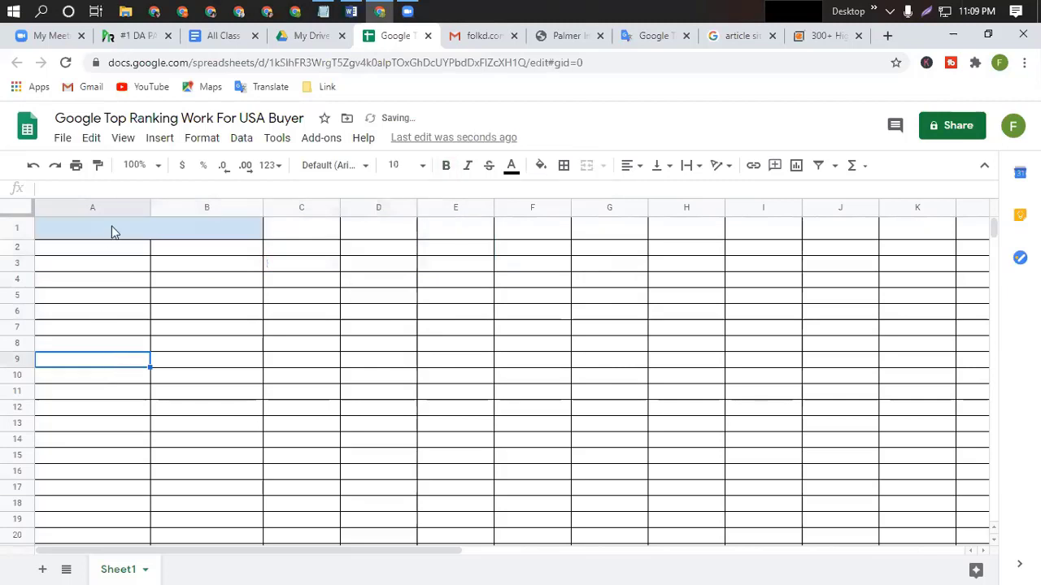
# Retitle the merged header cell A1 as 'Article site'.
pyautogui.click(114, 230)
pyautogui.doubleClick(115, 228)
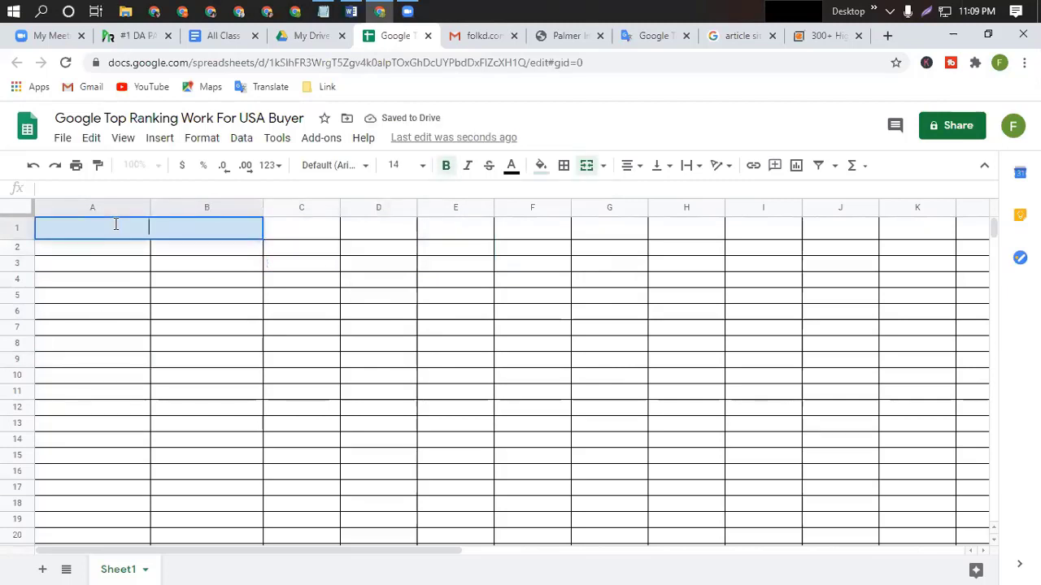
pyautogui.write('Article s')
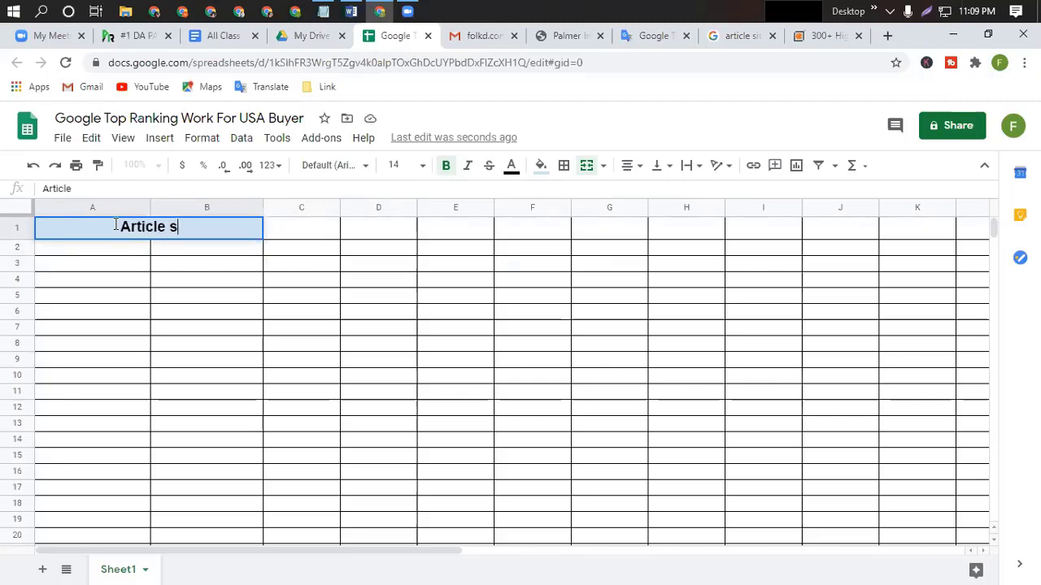
pyautogui.write('ite')
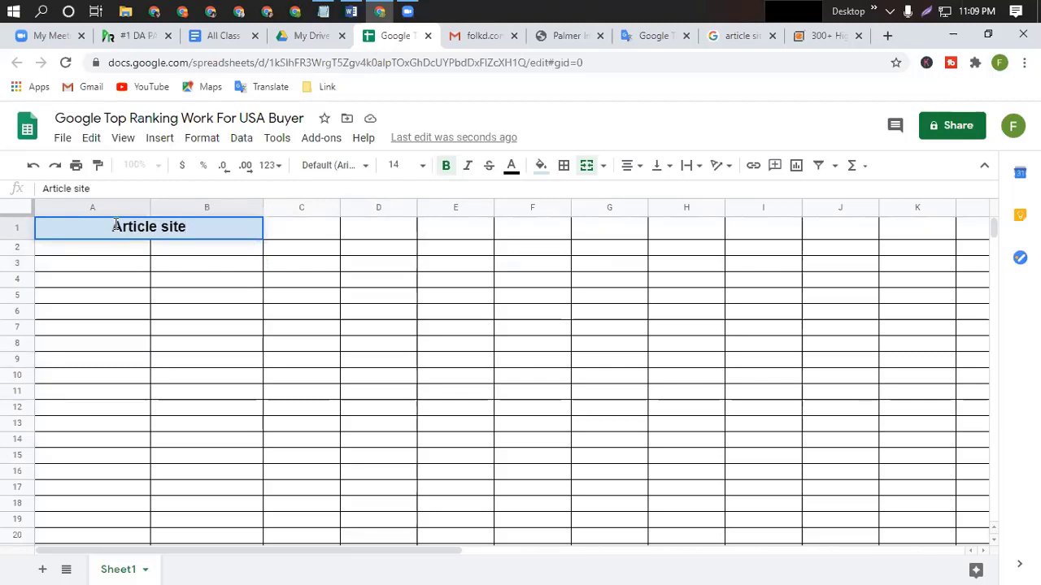
pyautogui.click(126, 297)
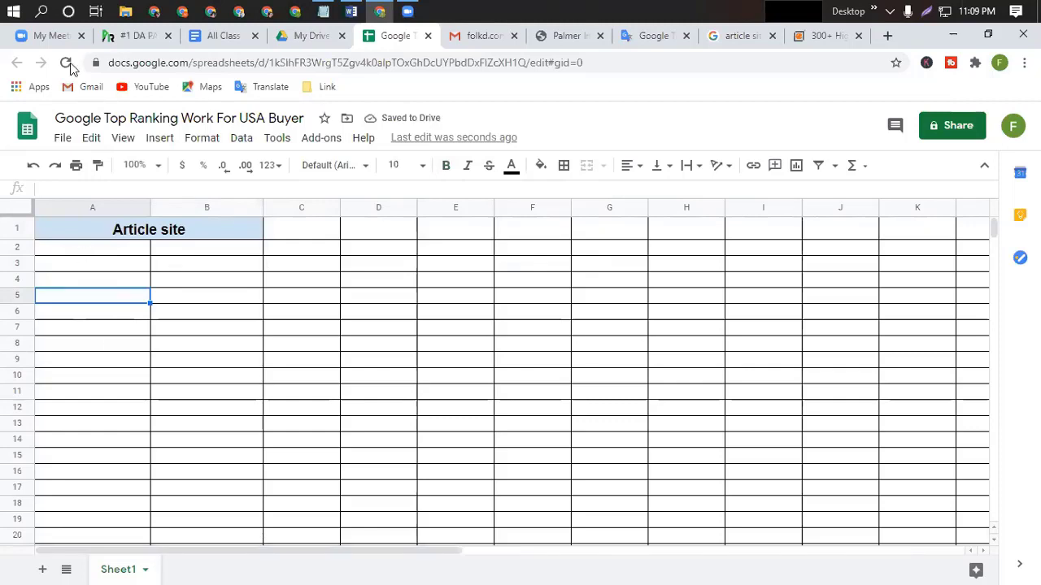
pyautogui.click(813, 36)
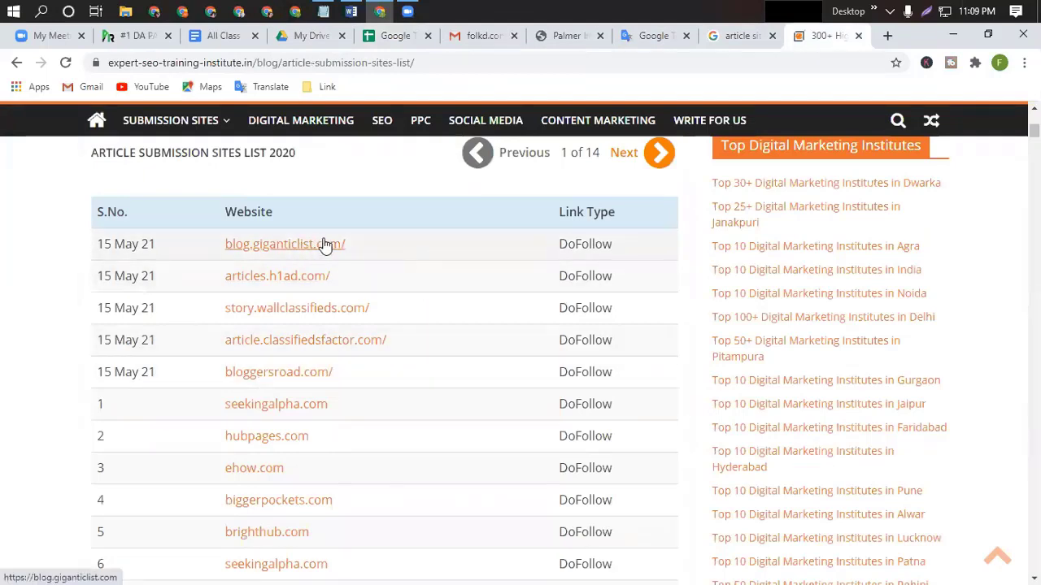
# Select and copy the sites table from blog.giganticlist.com through articlesubmited.com/.
pyautogui.moveTo(318, 241); pyautogui.dragTo(287, 244)
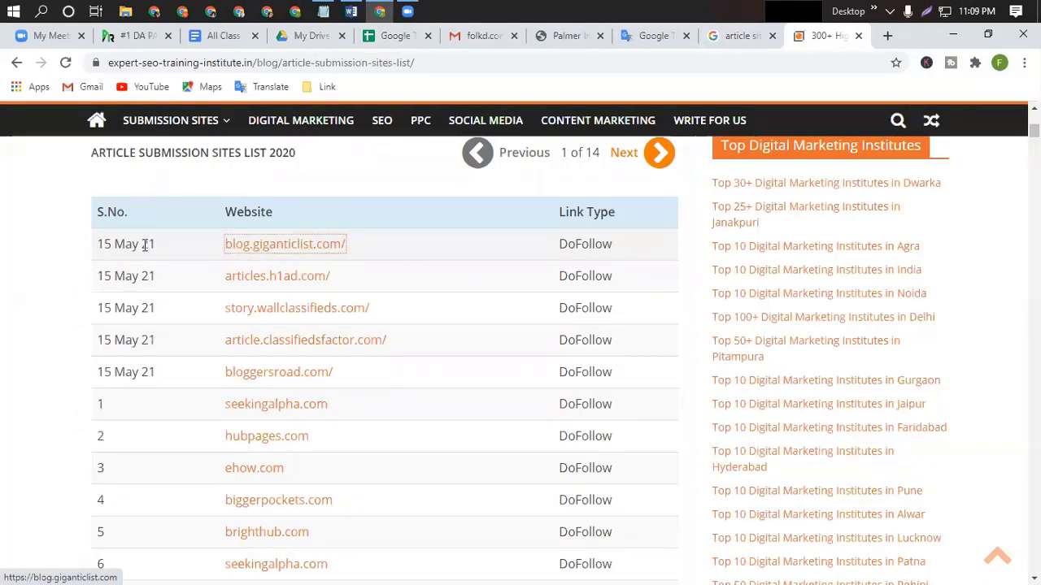
pyautogui.moveTo(199, 241); pyautogui.dragTo(370, 435)
pyautogui.scroll(-4, 221, 566)
pyautogui.scroll(-10, 223, 566)
pyautogui.scroll(4, 297, 260)
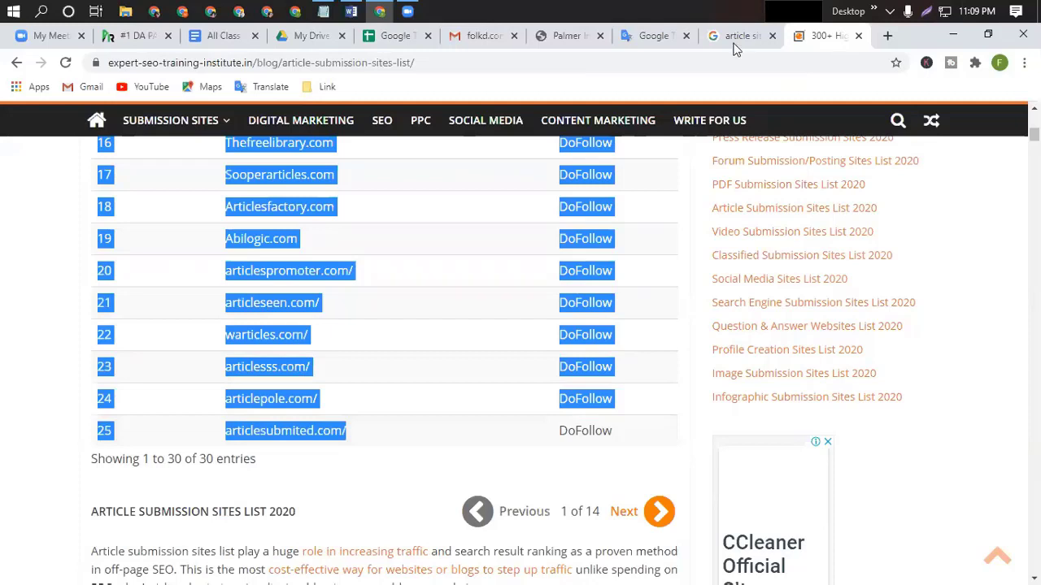
pyautogui.click(395, 35)
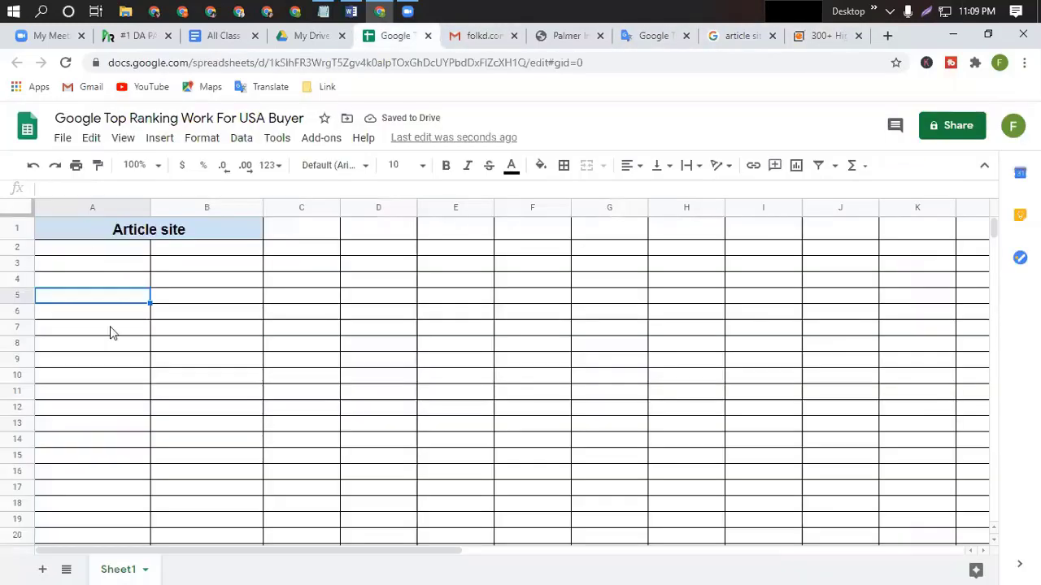
# Paste the copied site list into the sheet starting at A1.
pyautogui.moveTo(83, 238); pyautogui.dragTo(110, 451)
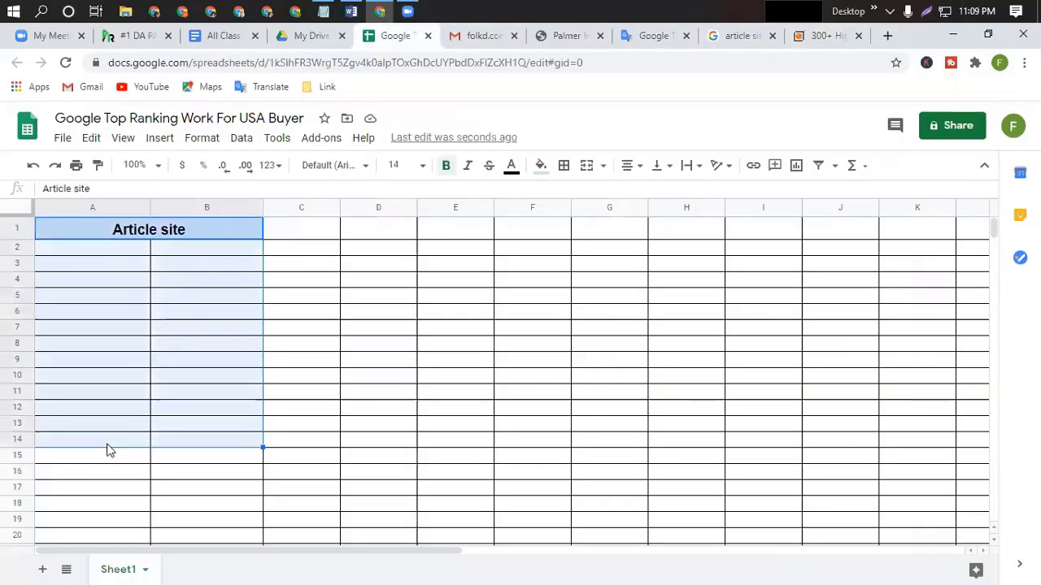
pyautogui.hotkey('ctrl', 'v')
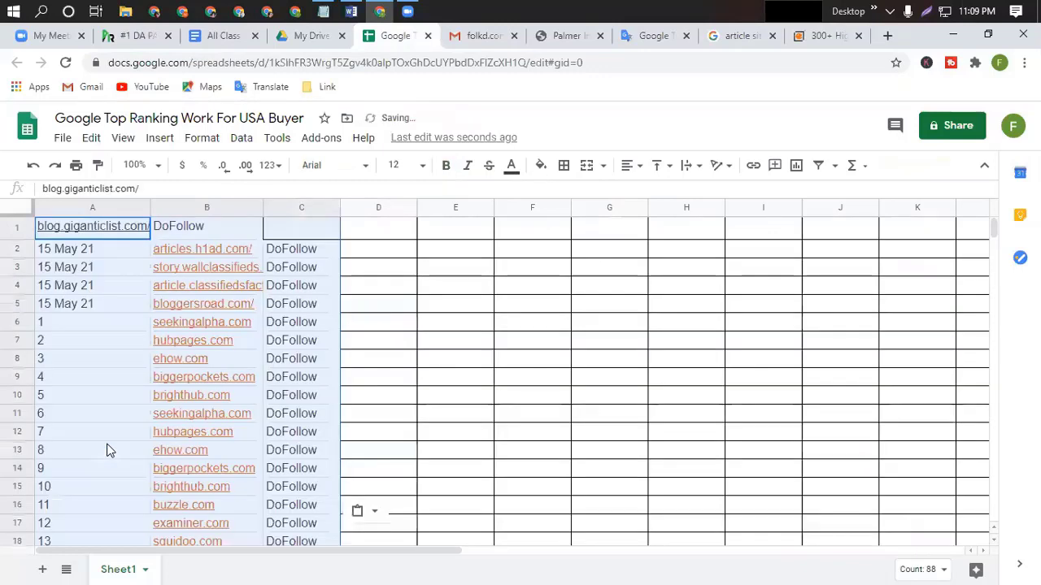
pyautogui.click(491, 396)
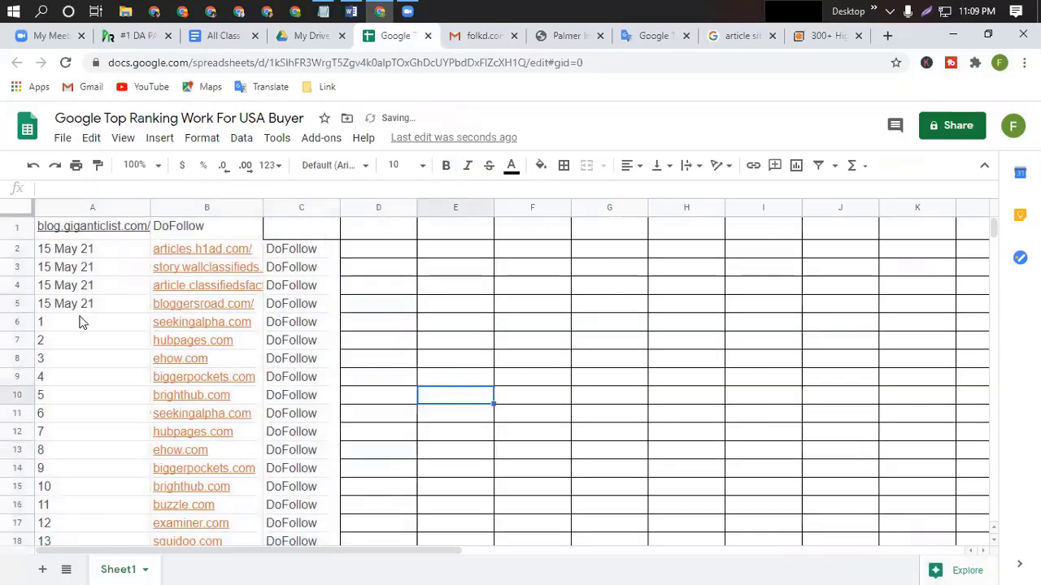
# Clear the DoFollow values from columns C and D down the pasted list.
pyautogui.click(293, 230)
pyautogui.moveTo(312, 322); pyautogui.dragTo(351, 493)
pyautogui.press('Delete')
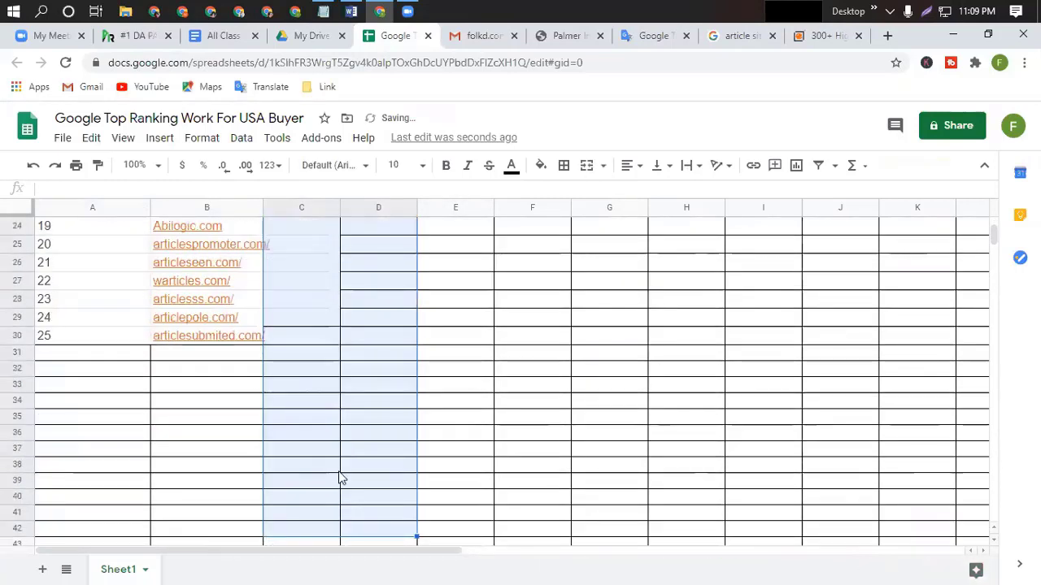
pyautogui.scroll(3, 342, 480)
pyautogui.scroll(2, 291, 465)
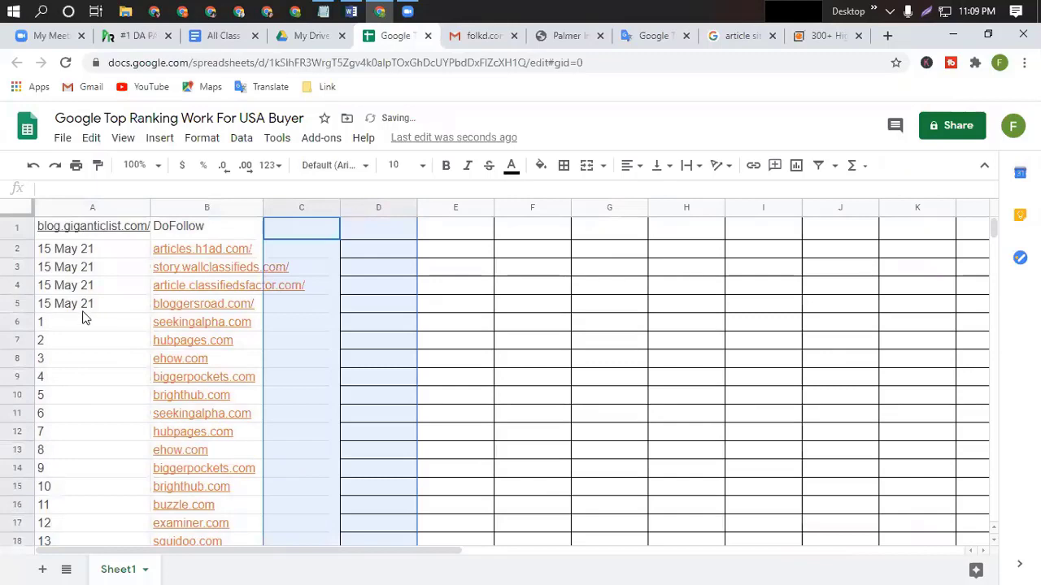
pyautogui.click(68, 209)
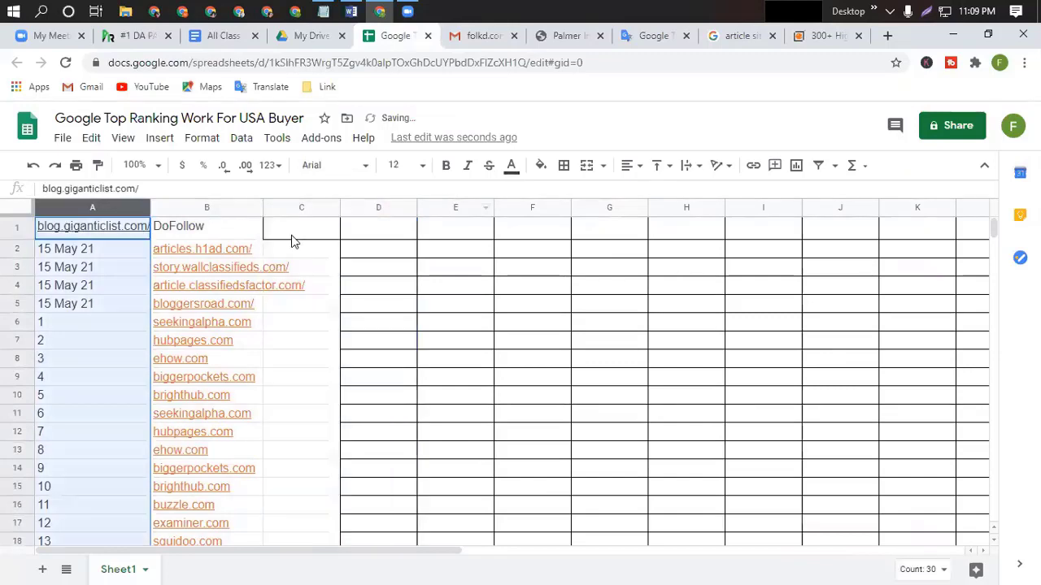
# Delete the date column so the site URLs move into column A.
pyautogui.rightClick(56, 235)
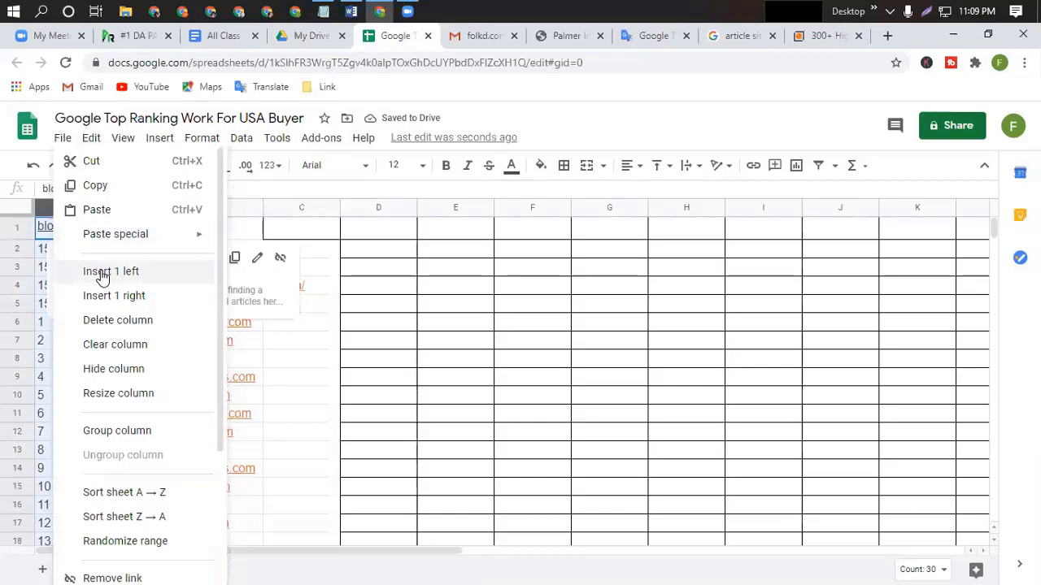
pyautogui.click(117, 321)
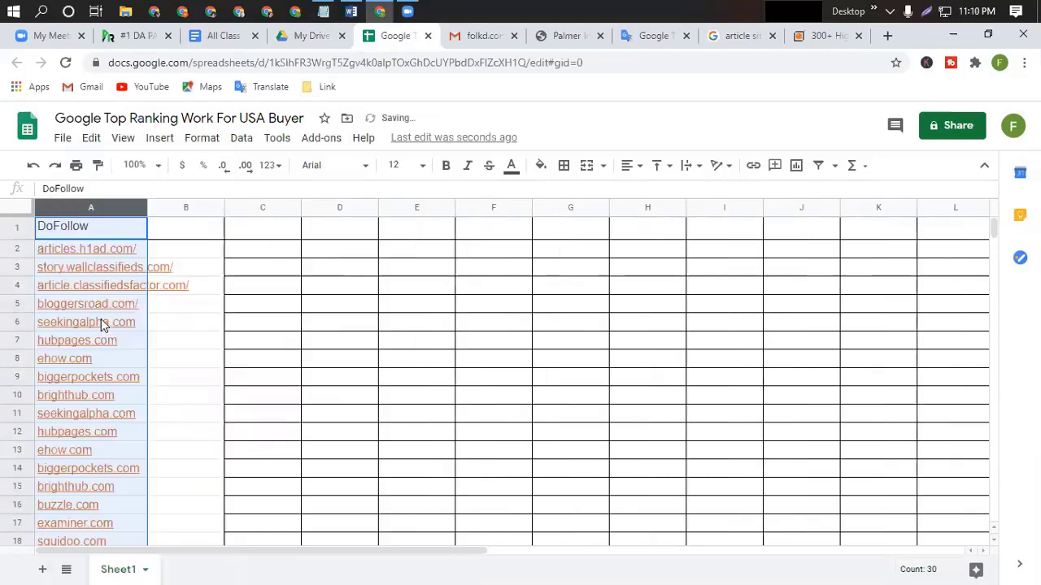
pyautogui.click(351, 329)
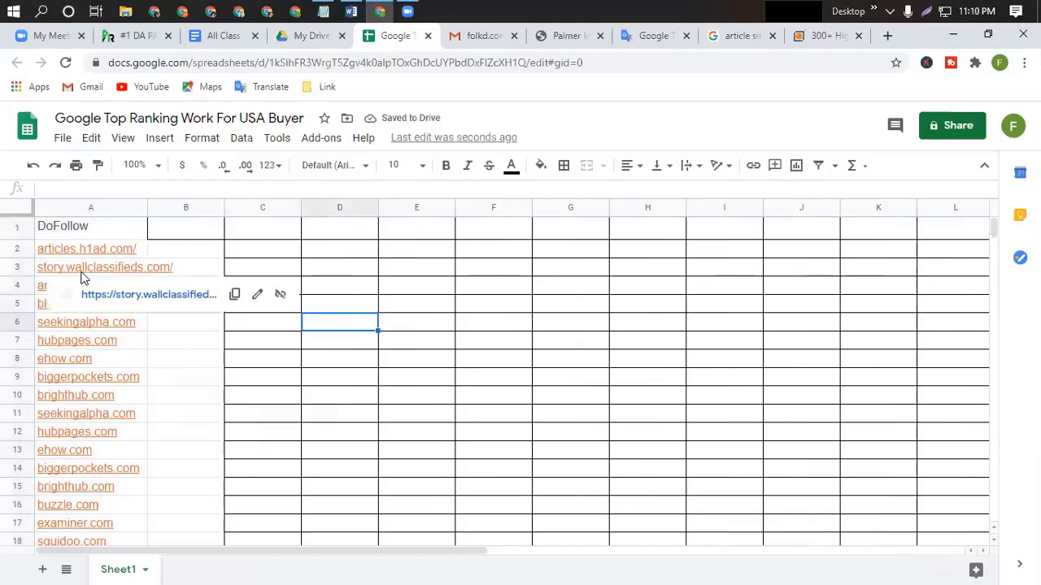
# Open the articles.h1ad.com link from cell A2 in a new tab.
pyautogui.scroll(-6, 81, 325)
pyautogui.scroll(6, 78, 366)
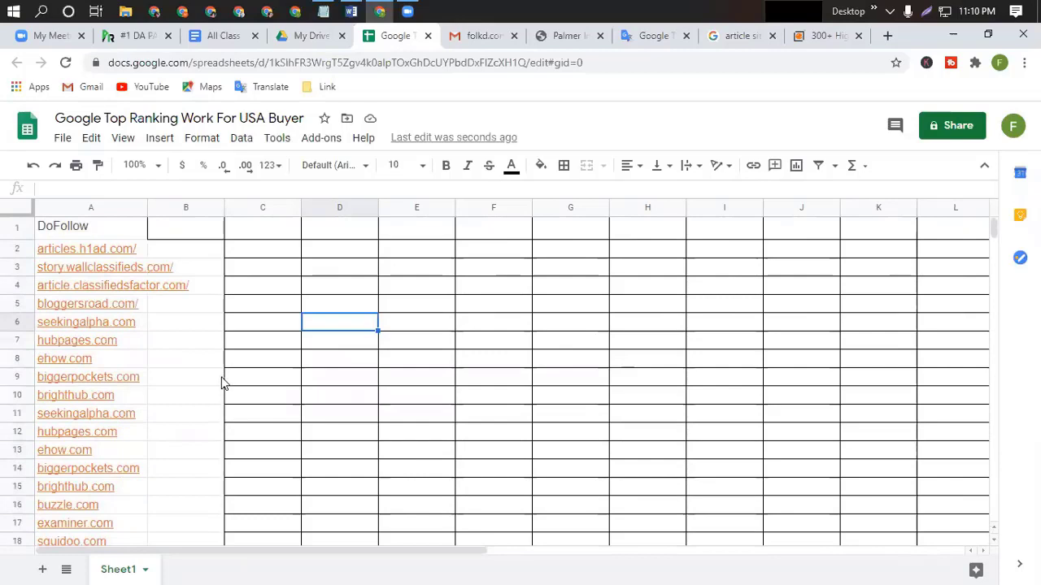
pyautogui.click(50, 256)
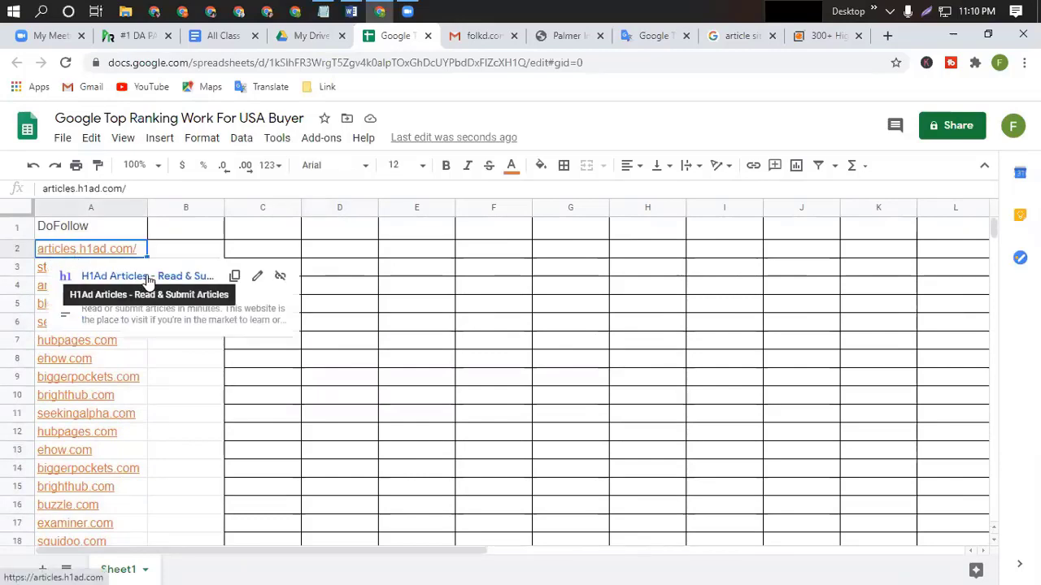
pyautogui.click(148, 278)
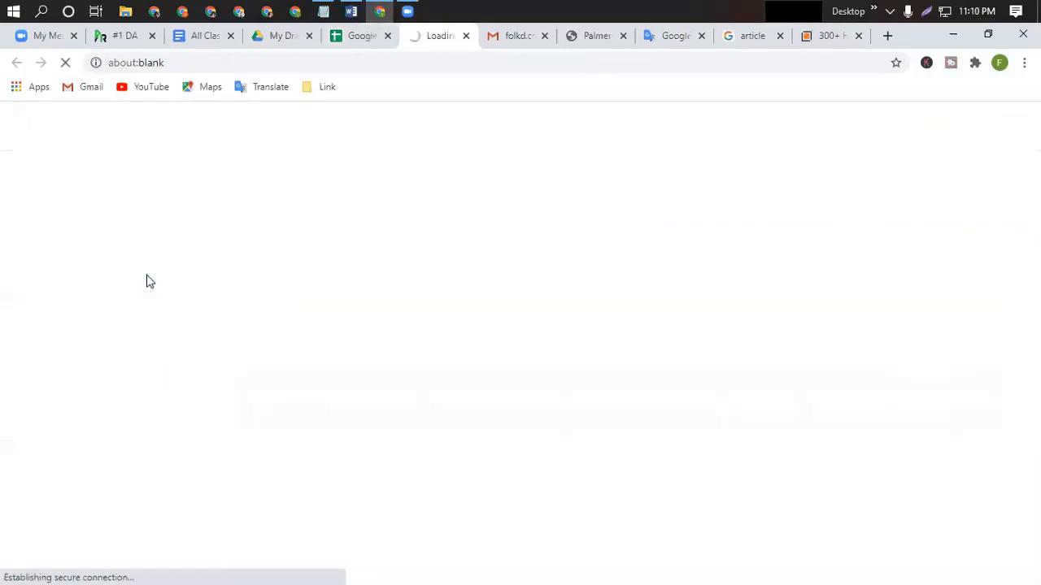
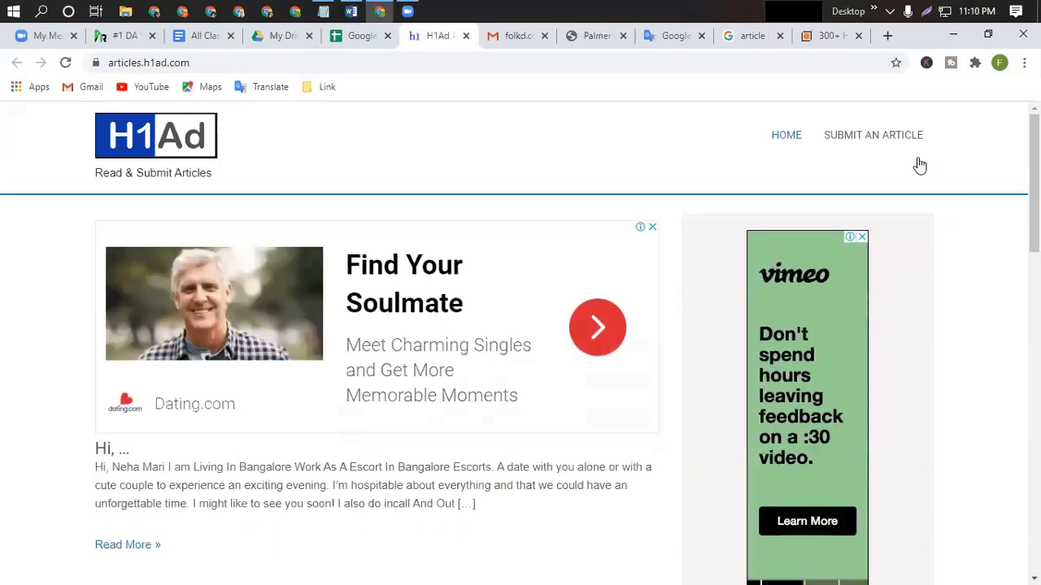
# Open the article submission form and close the dating ad covering it.
pyautogui.click(869, 143)
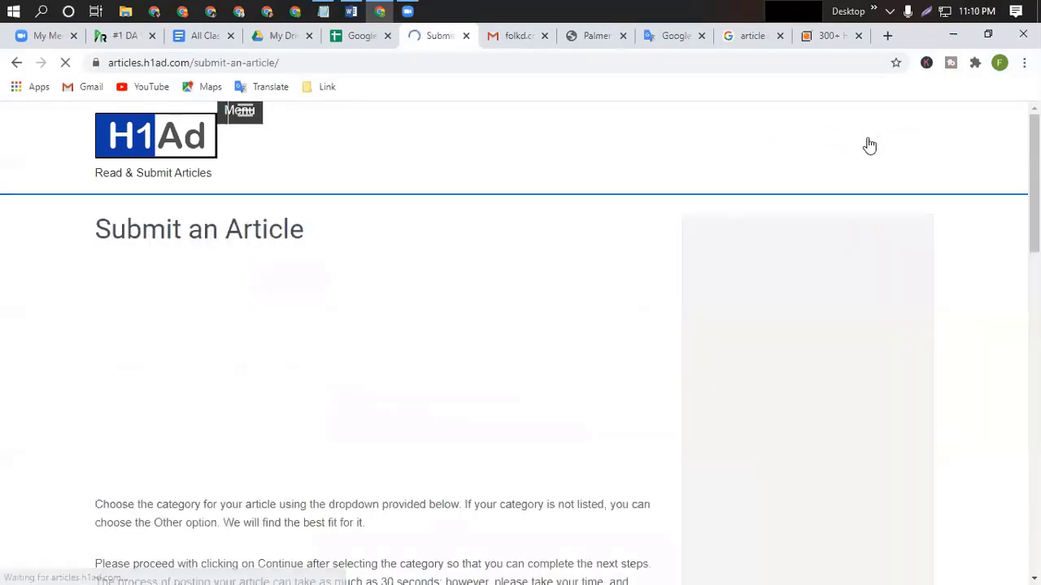
pyautogui.scroll(-5, 278, 412)
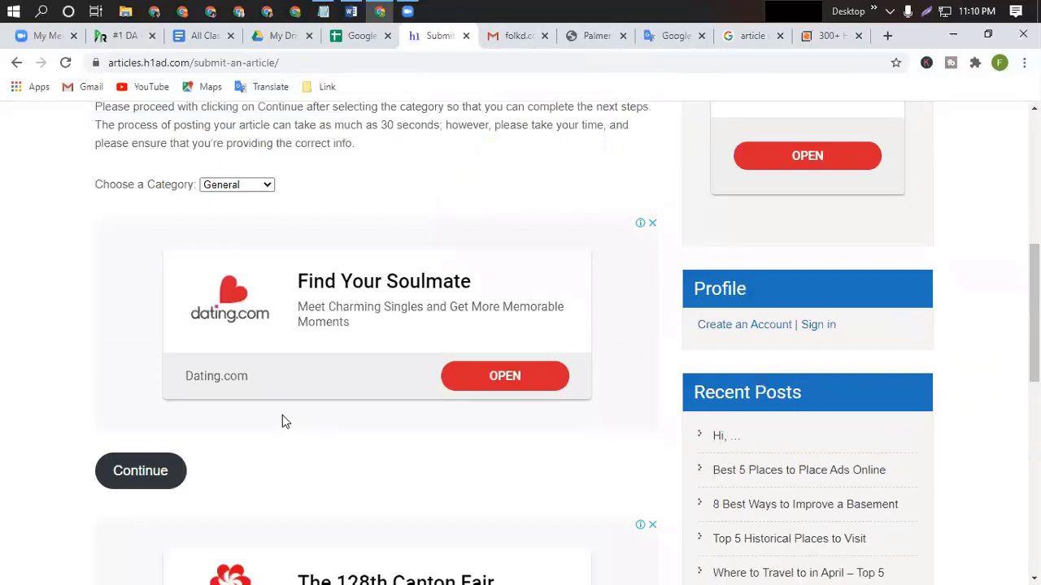
pyautogui.scroll(4, 282, 421)
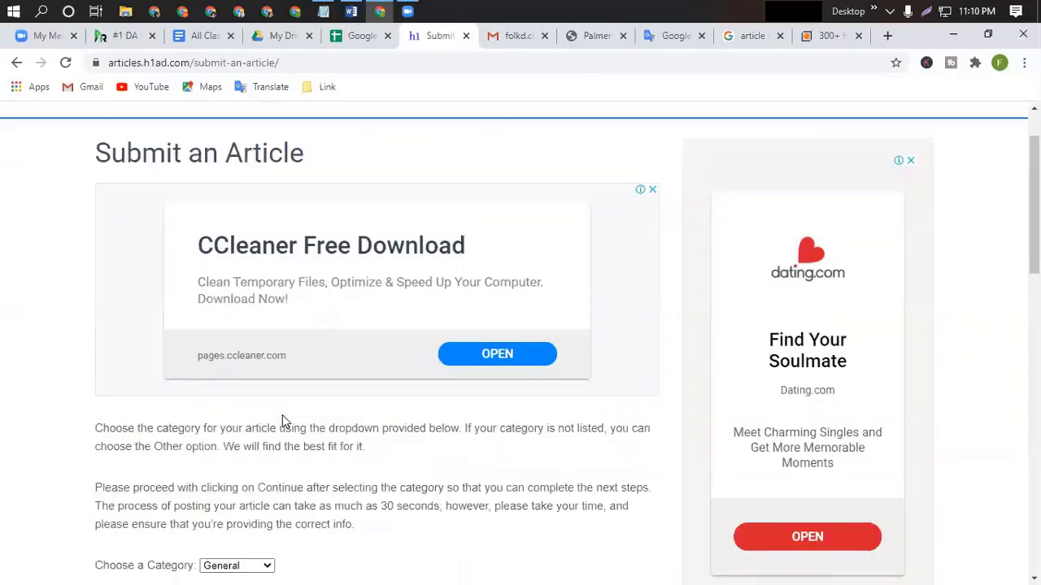
pyautogui.scroll(-3, 282, 422)
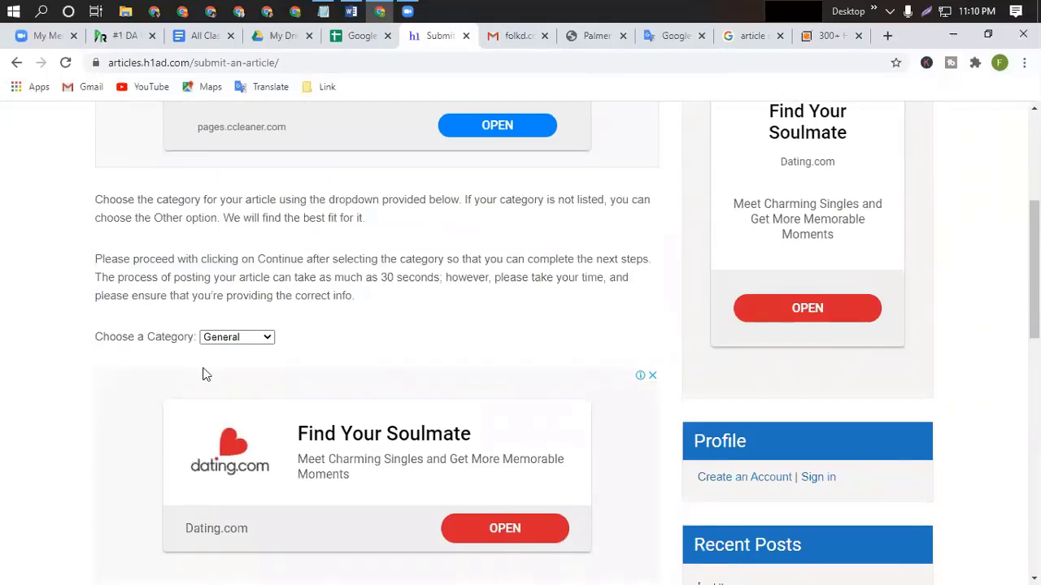
pyautogui.scroll(-10, 317, 406)
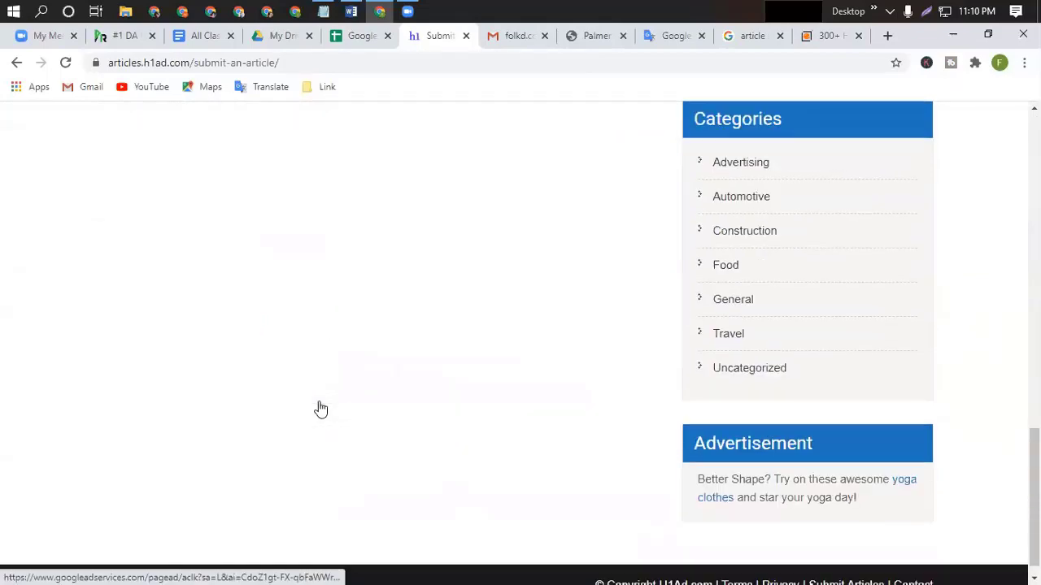
pyautogui.scroll(1, 321, 409)
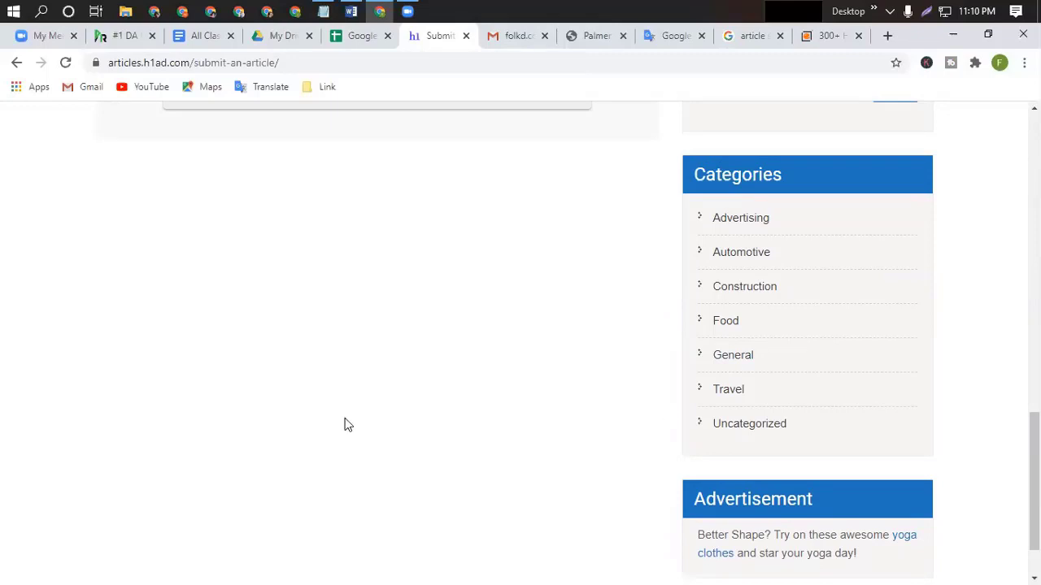
pyautogui.scroll(4, 387, 409)
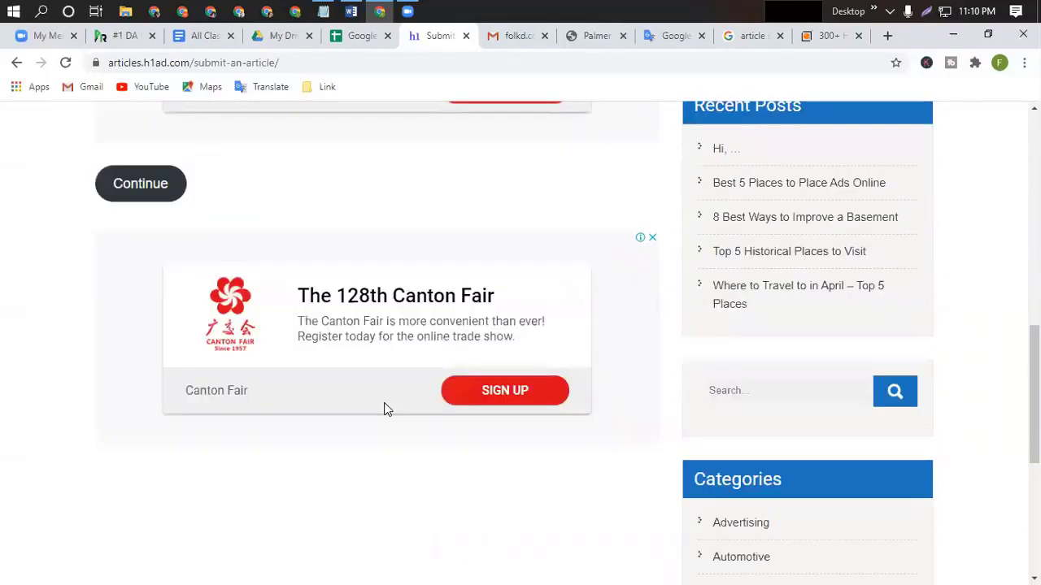
pyautogui.scroll(1, 387, 409)
pyautogui.scroll(3, 307, 305)
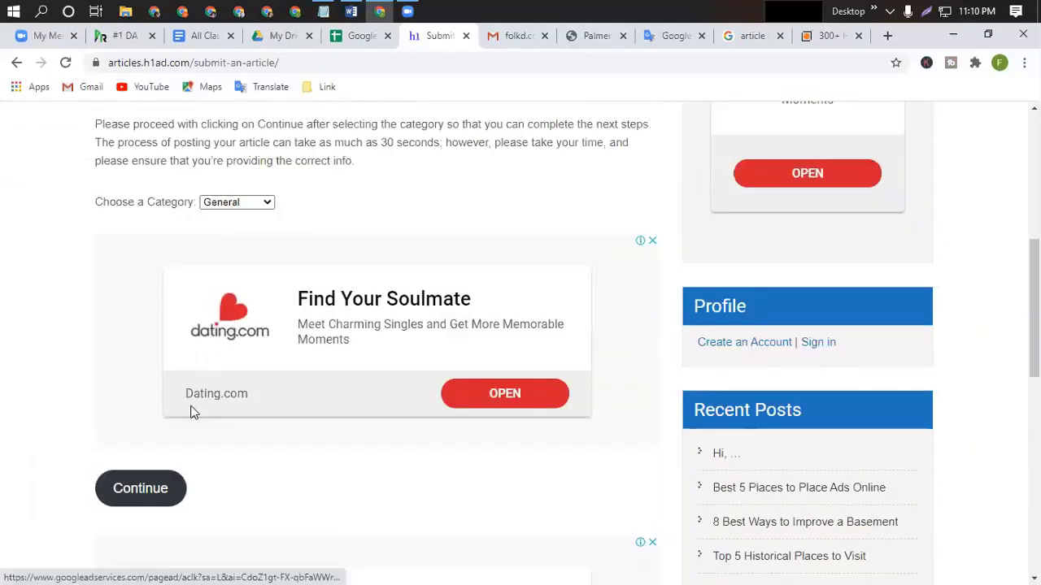
pyautogui.click(652, 242)
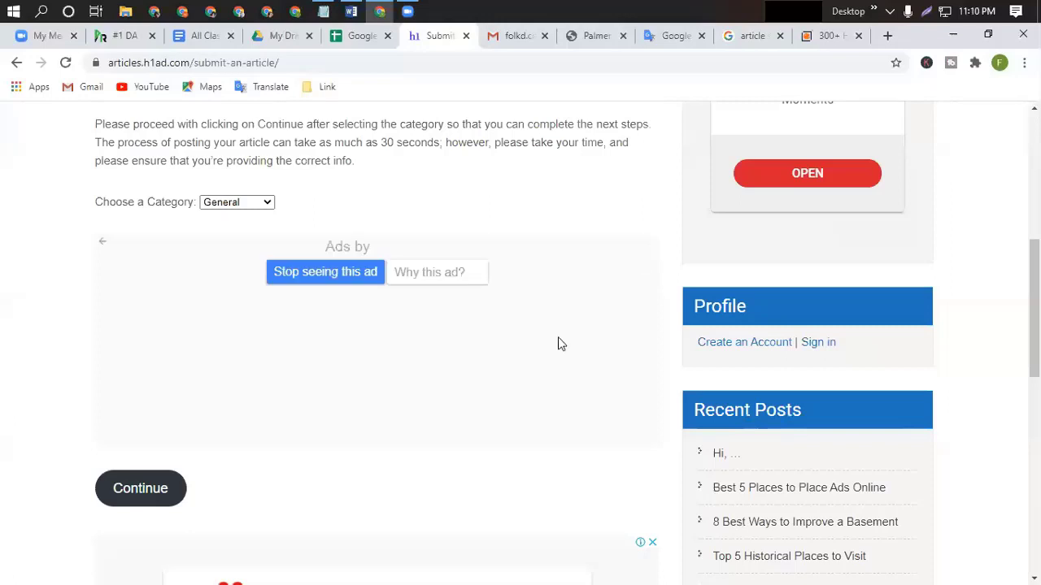
# File the article under the Other category and continue to step 2.
pyautogui.click(269, 204)
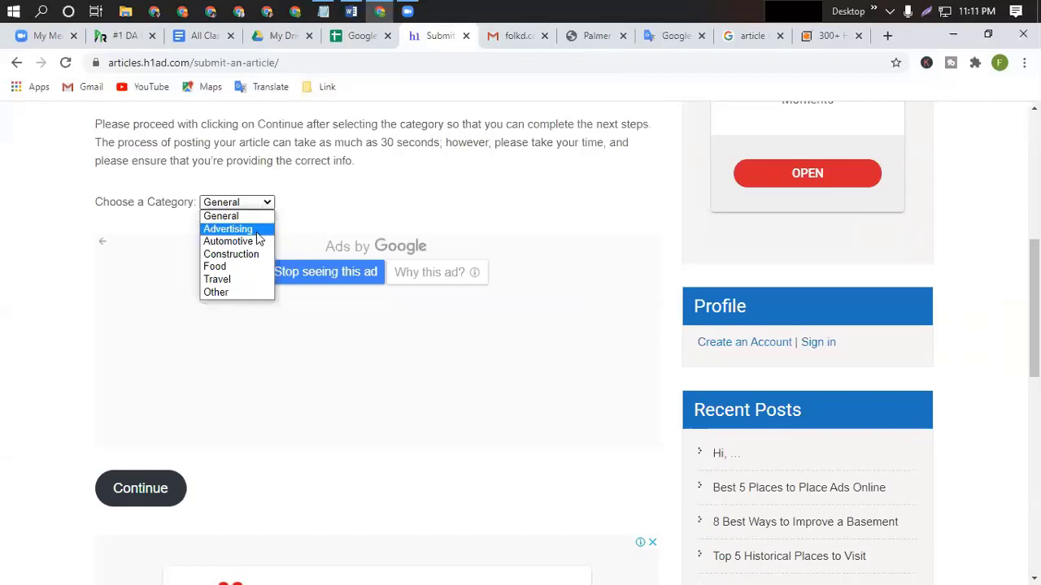
pyautogui.click(223, 294)
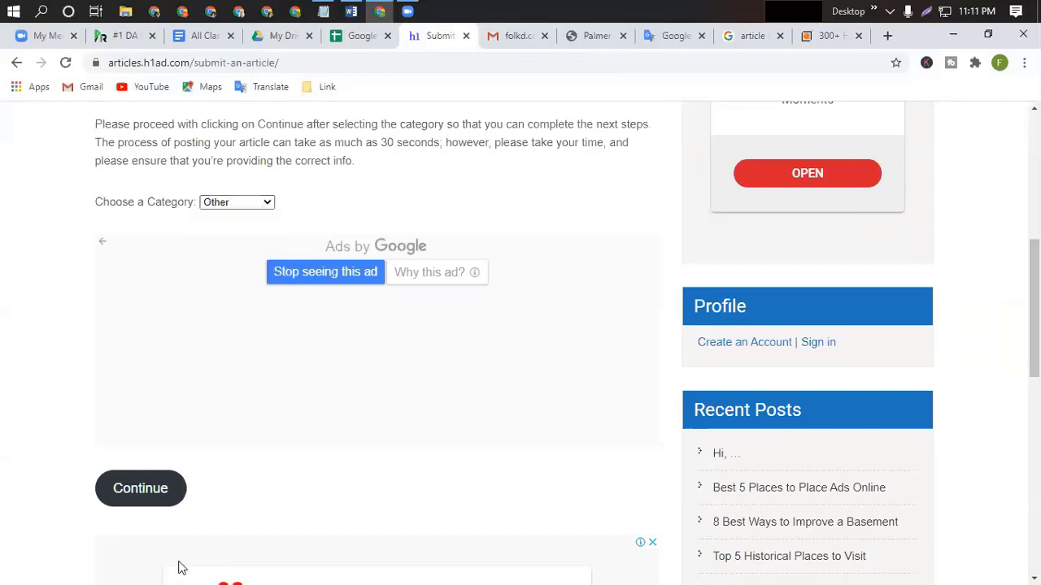
pyautogui.click(140, 493)
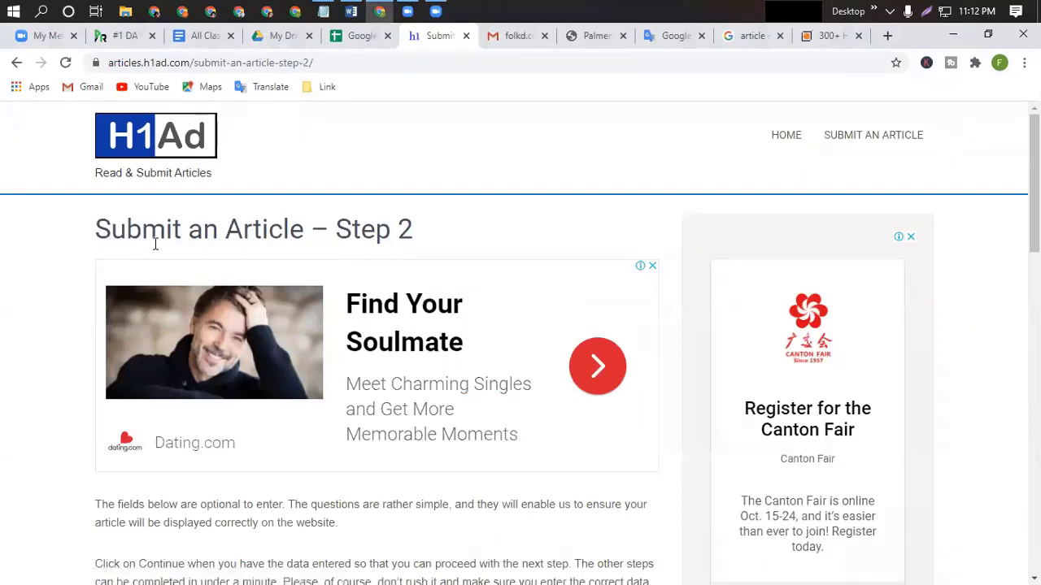
# Paste the keyword 'Life insurance Gladstone' from the Word notes into Enter Your Name.
pyautogui.scroll(-4, 407, 325)
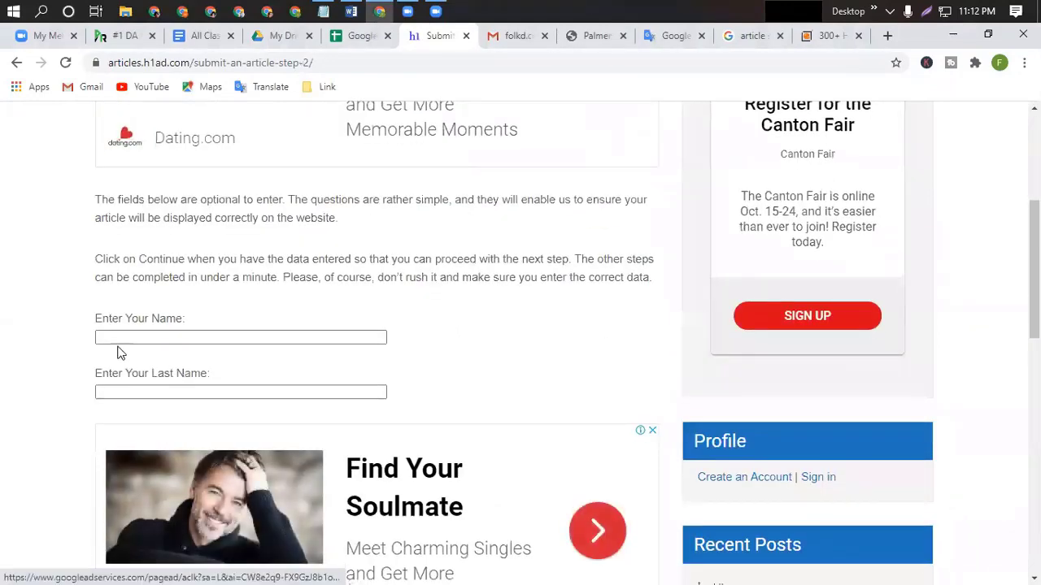
pyautogui.click(135, 338)
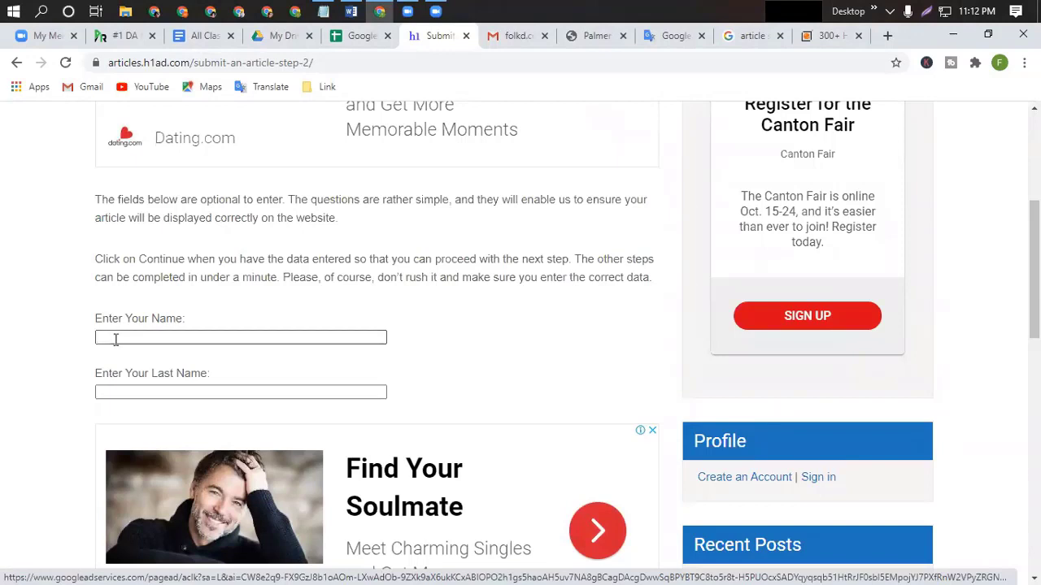
pyautogui.click(122, 391)
pyautogui.click(117, 339)
pyautogui.click(110, 395)
pyautogui.click(111, 400)
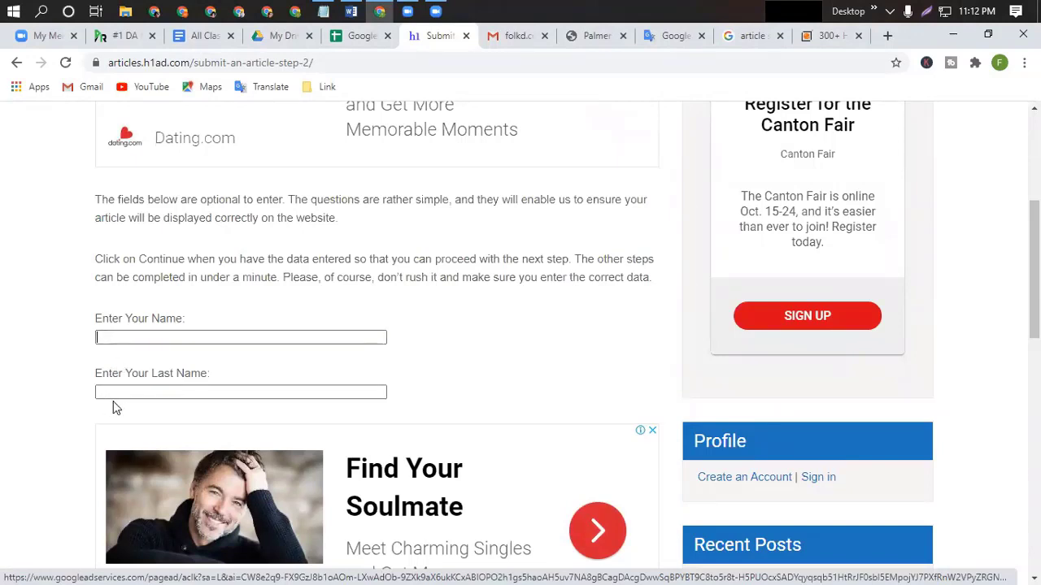
pyautogui.click(111, 395)
pyautogui.click(171, 336)
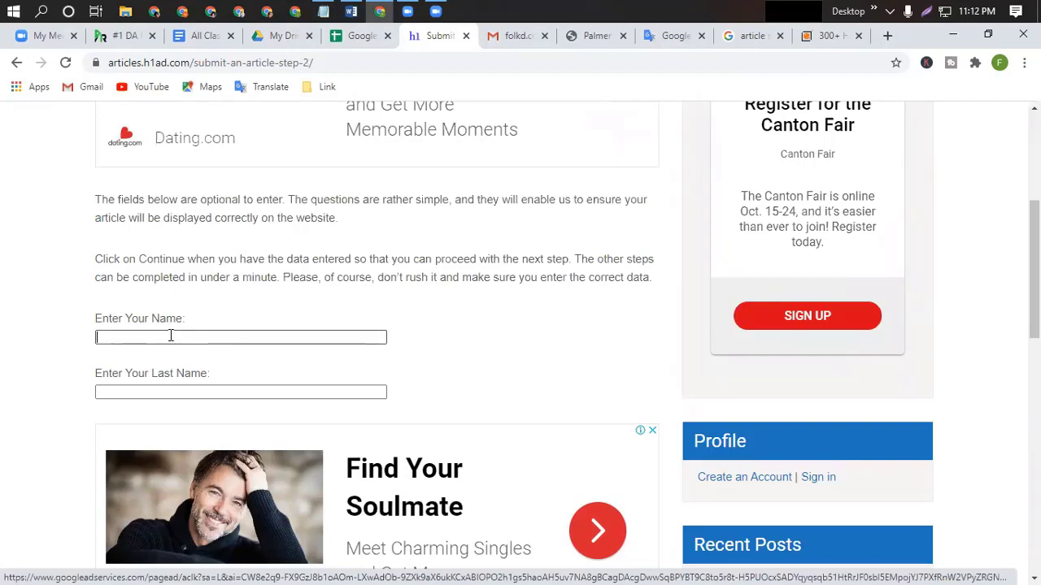
pyautogui.click(351, 11)
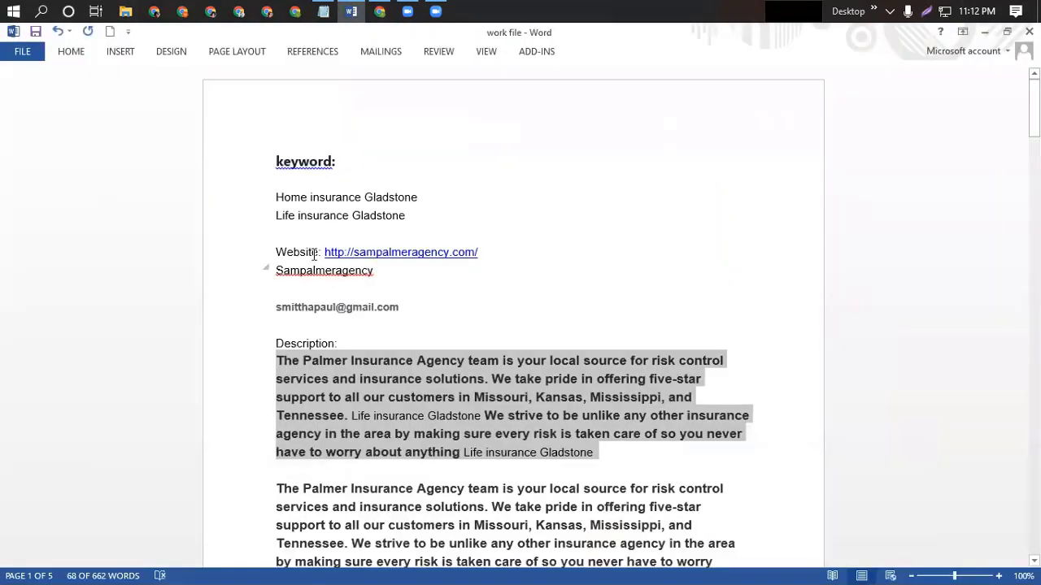
pyautogui.moveTo(277, 213); pyautogui.dragTo(429, 213)
pyautogui.hotkey('ctrl', 'c')
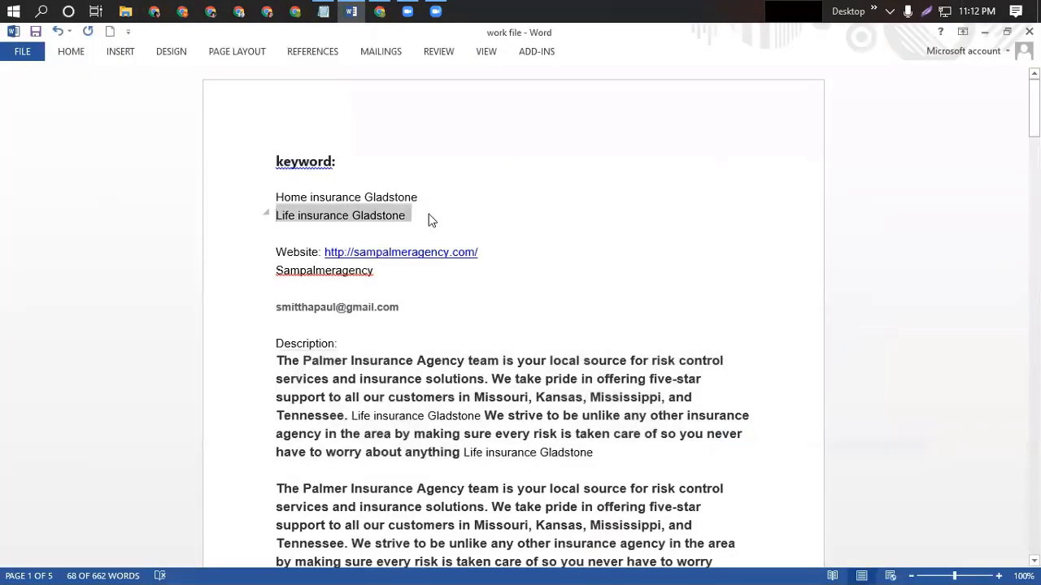
pyautogui.hotkey('alt', 'Tab')
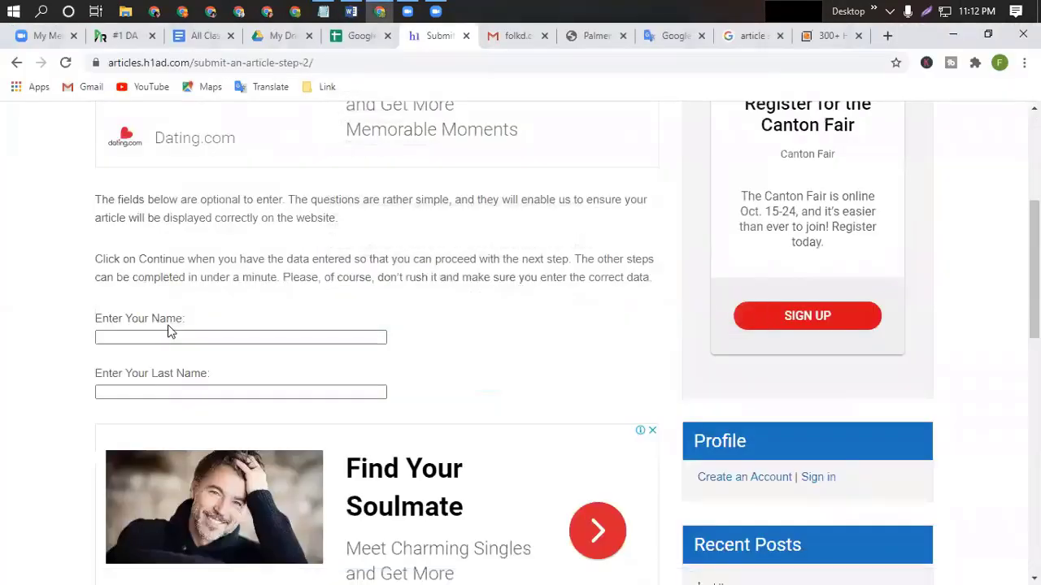
pyautogui.click(166, 335)
pyautogui.hotkey('ctrl', 'v')
# Move 'Gladstone' into Enter Your Last Name and continue to step 3.
pyautogui.doubleClick(220, 336)
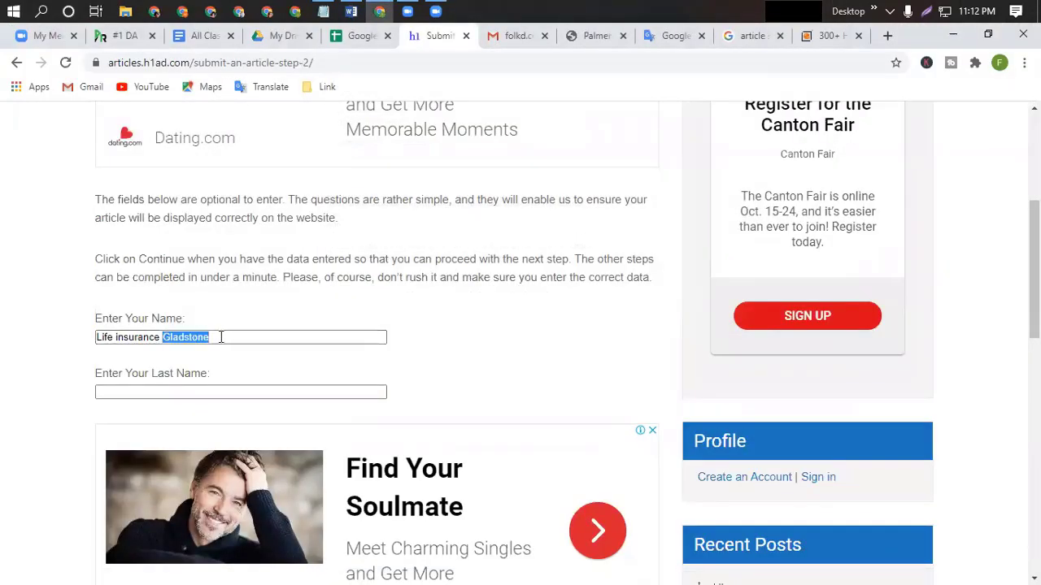
pyautogui.hotkey('ctrl', 'x')
pyautogui.click(128, 393)
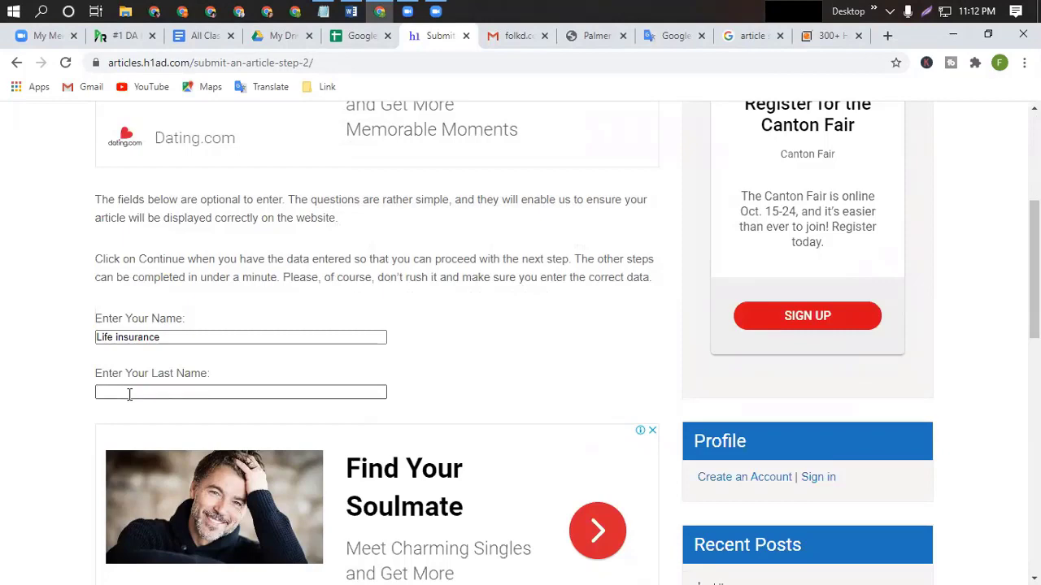
pyautogui.hotkey('ctrl', 'v')
pyautogui.scroll(-4, 206, 449)
pyautogui.click(148, 380)
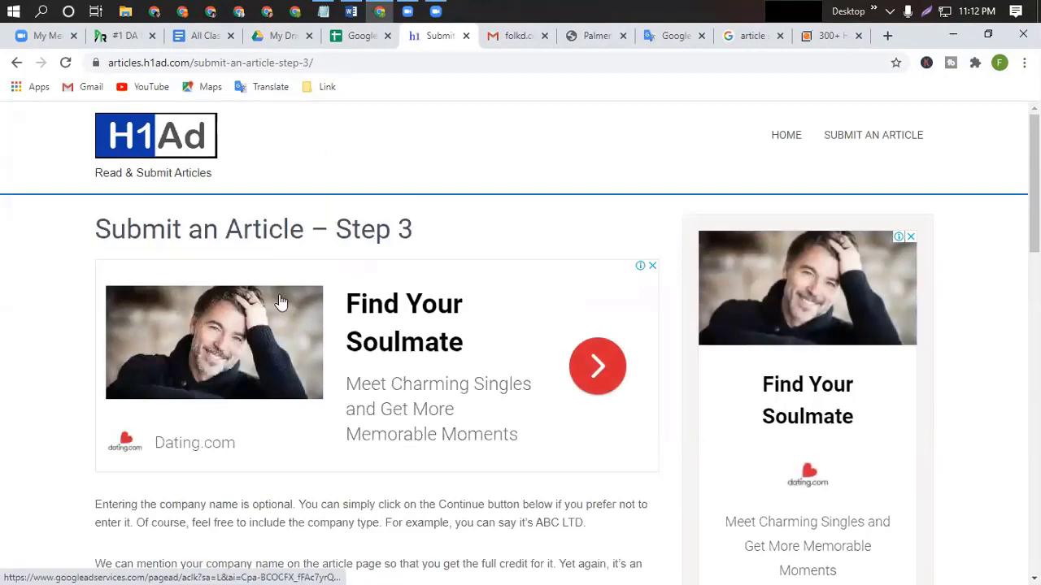
# Copy 'sampalmeragency' from the Word notes into Enter Company Name and continue to step 4.
pyautogui.scroll(-4, 263, 492)
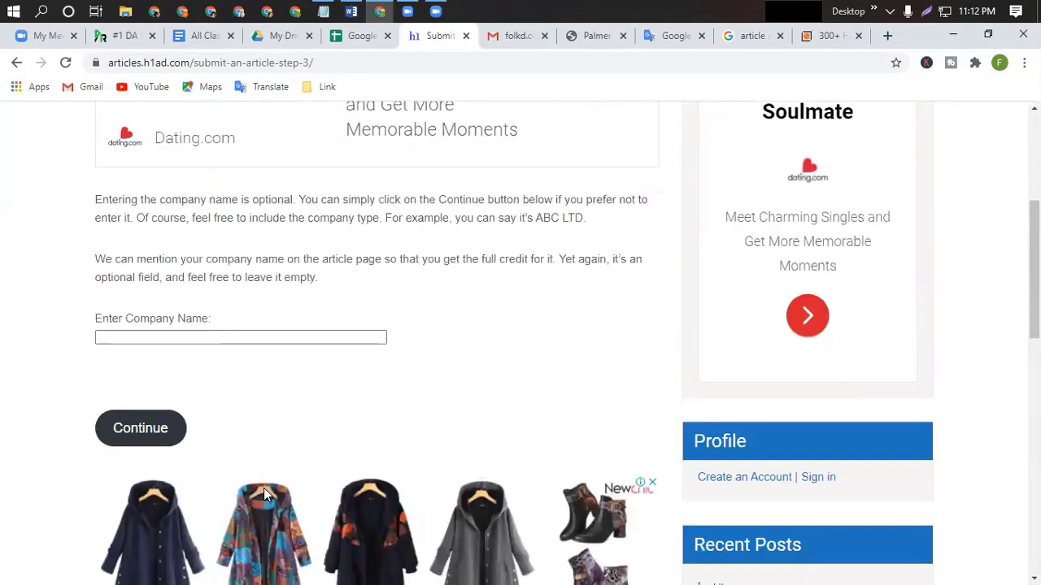
pyautogui.click(112, 335)
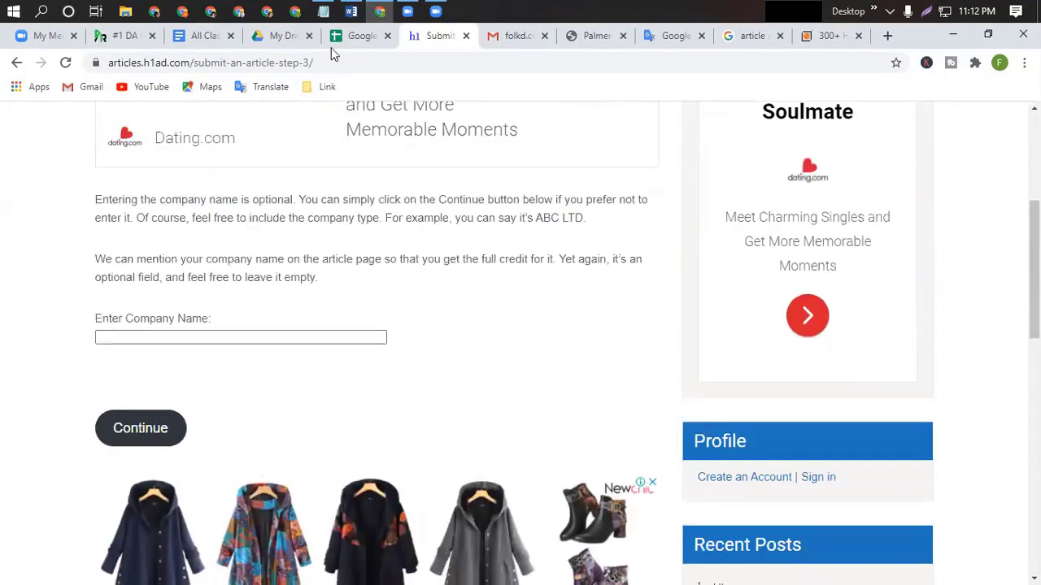
pyautogui.click(352, 11)
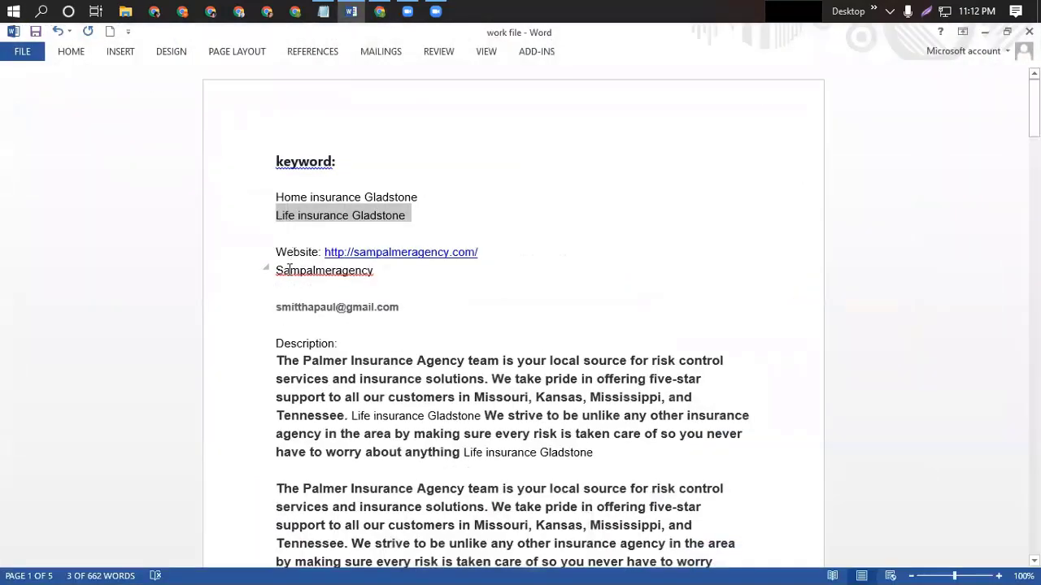
pyautogui.moveTo(353, 253); pyautogui.dragTo(451, 257)
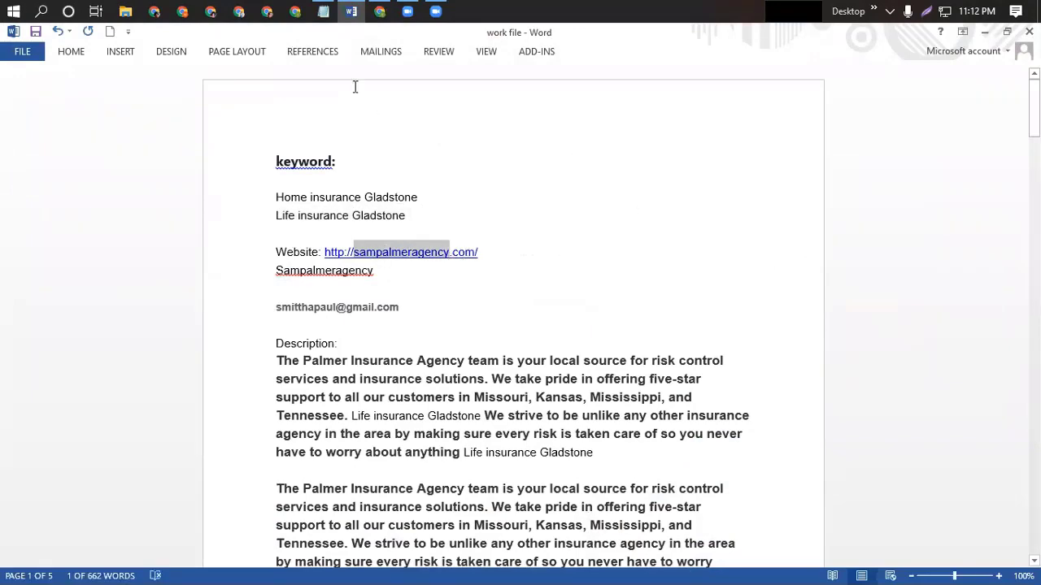
pyautogui.hotkey('ctrl', 'c')
pyautogui.click(350, 11)
pyautogui.click(238, 332)
pyautogui.hotkey('ctrl', 'v')
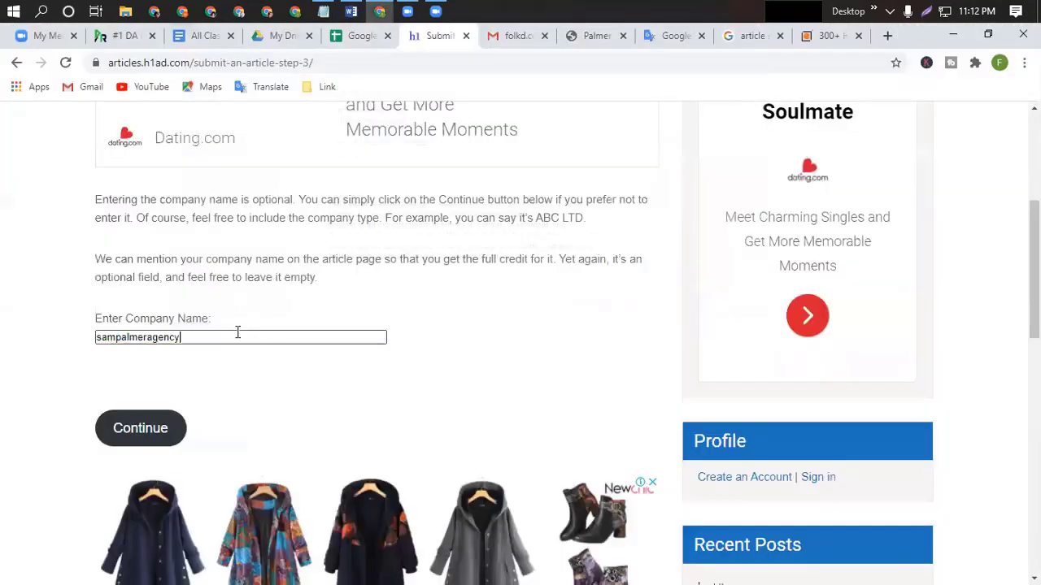
pyautogui.click(146, 429)
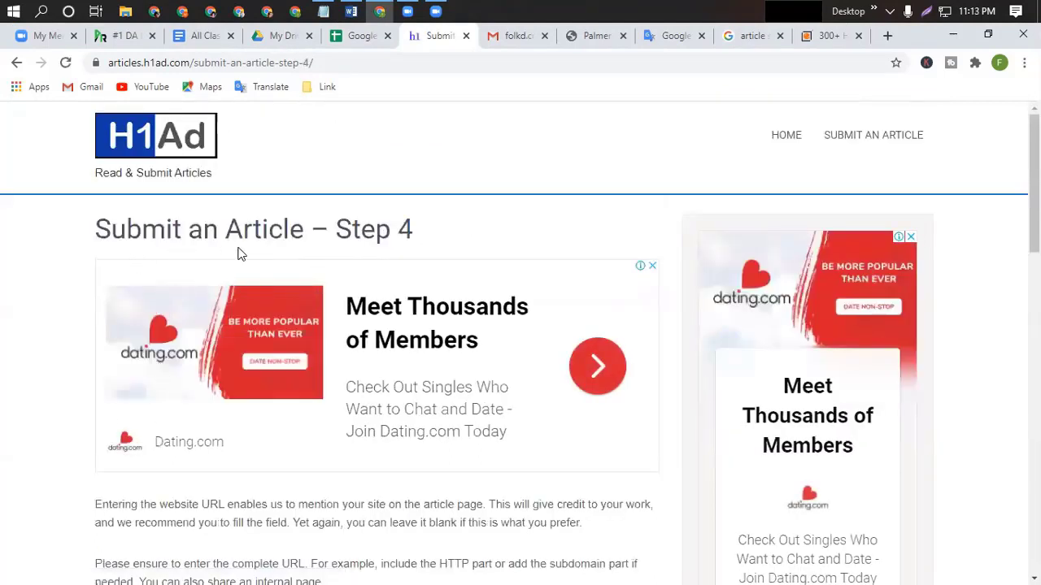
pyautogui.scroll(-3, 507, 399)
pyautogui.scroll(-1, 508, 406)
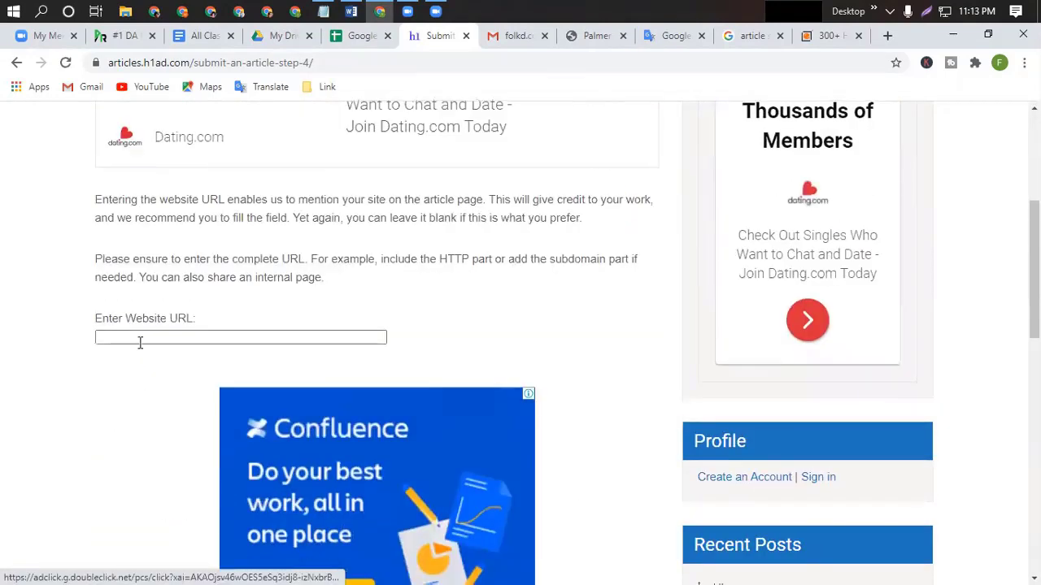
pyautogui.click(351, 11)
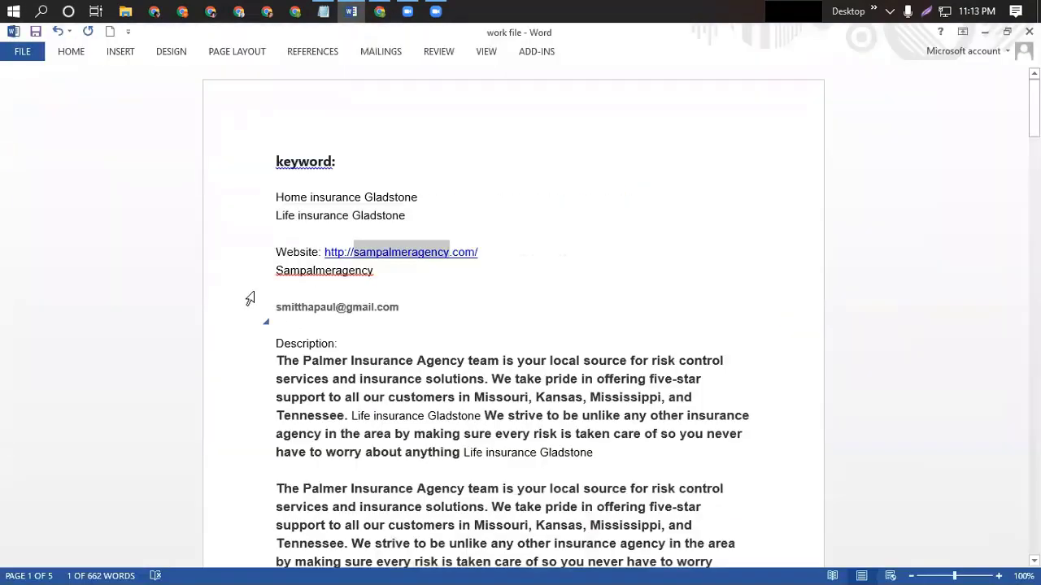
pyautogui.moveTo(346, 252); pyautogui.dragTo(488, 259)
pyautogui.click(349, 11)
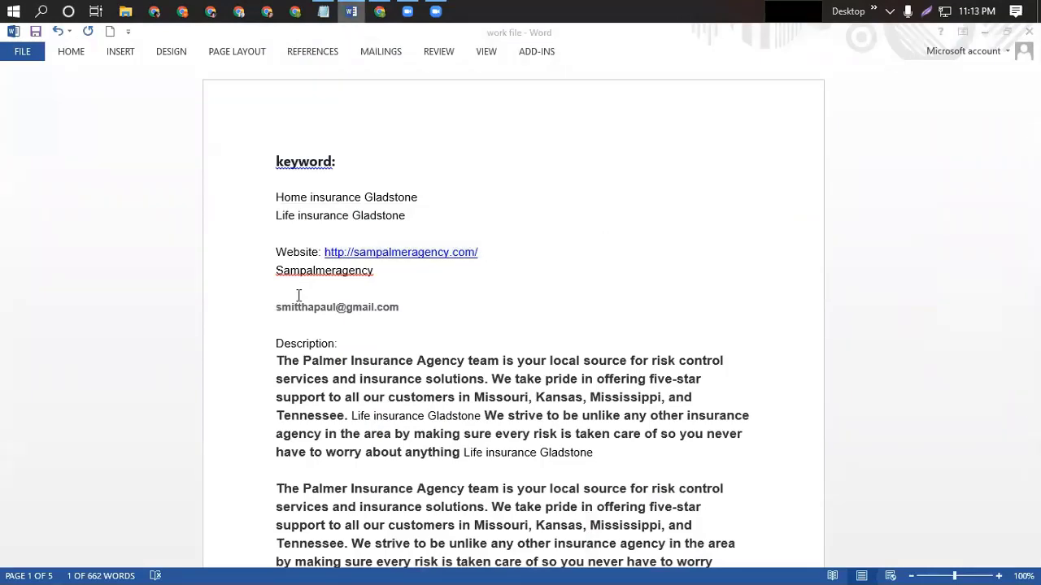
pyautogui.hotkey('ctrl', 'v')
pyautogui.scroll(-4, 169, 486)
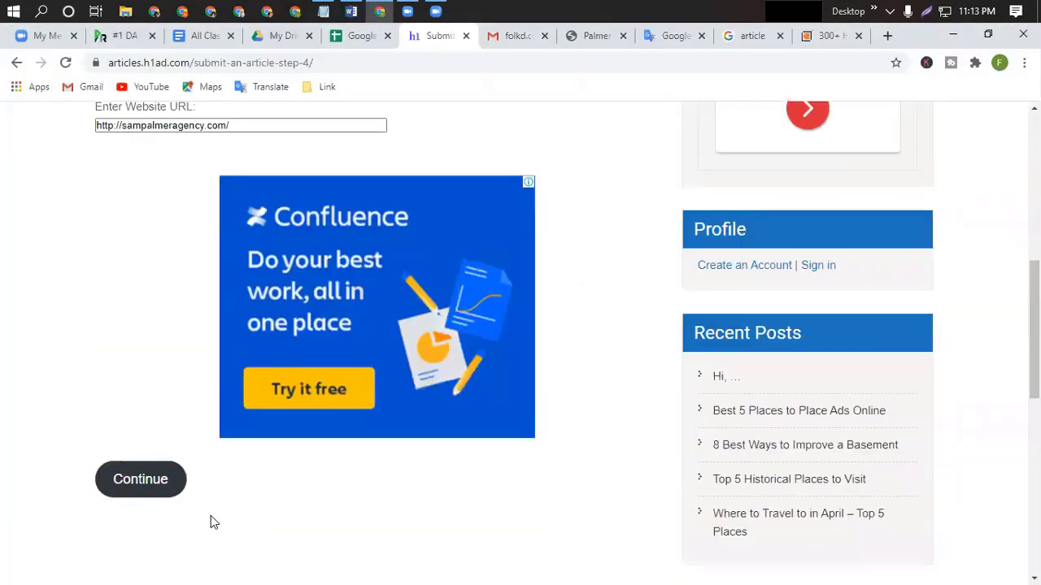
pyautogui.click(149, 396)
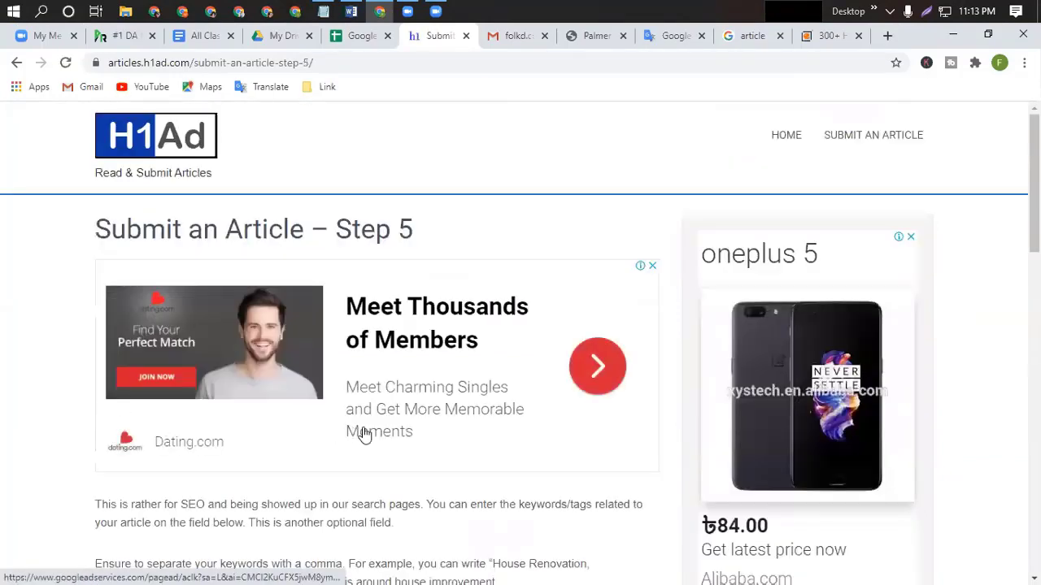
pyautogui.scroll(-5, 360, 432)
# Enter 'Life insurance Gladstone' as the keyword and continue to step 6.
pyautogui.click(137, 263)
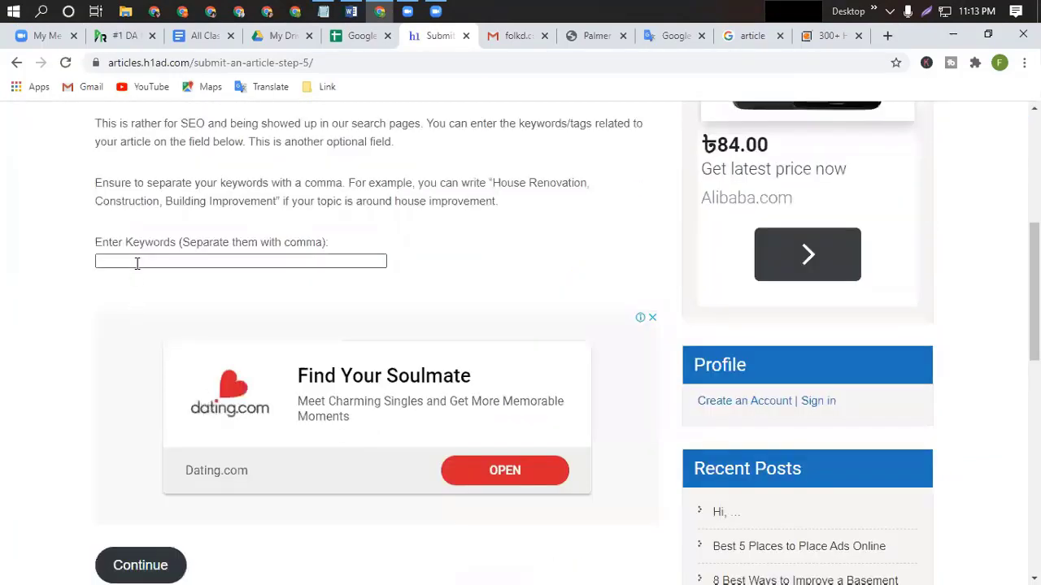
pyautogui.click(351, 87)
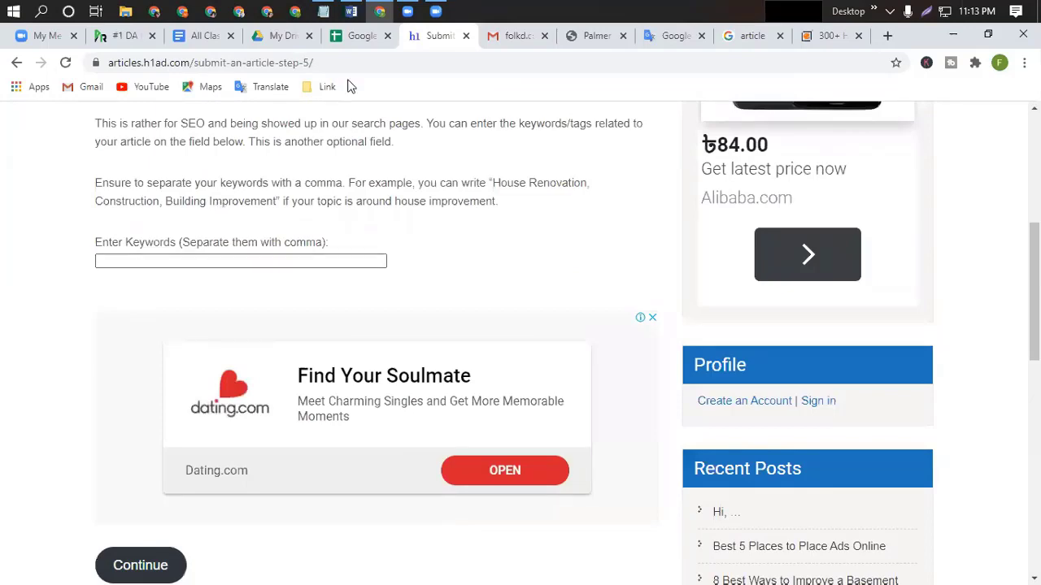
pyautogui.click(351, 11)
pyautogui.moveTo(277, 217); pyautogui.dragTo(411, 216)
pyautogui.hotkey('ctrl', 'c')
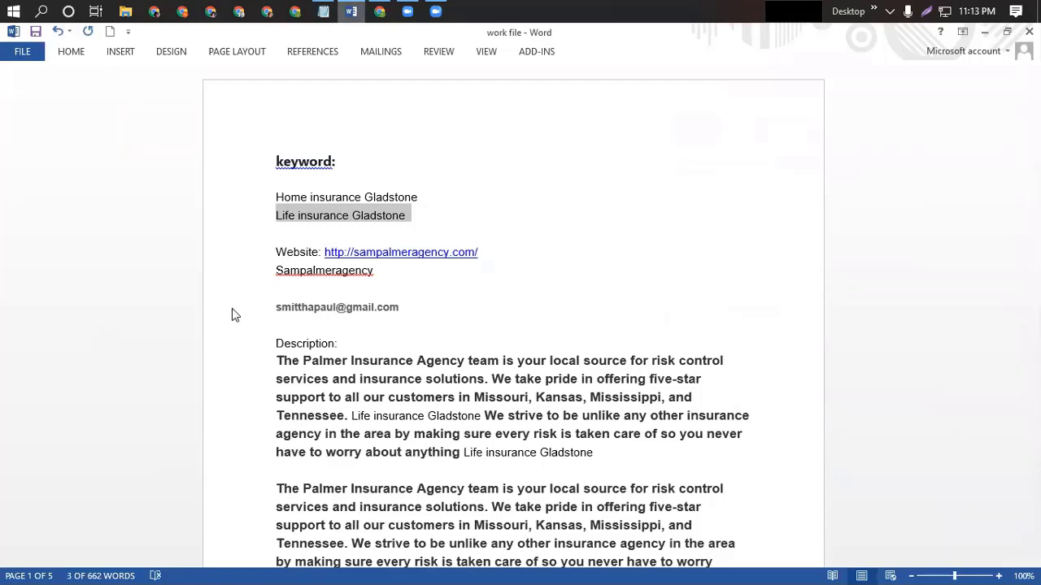
pyautogui.hotkey('alt', 'Tab')
pyautogui.hotkey('ctrl', 'v')
pyautogui.click(140, 565)
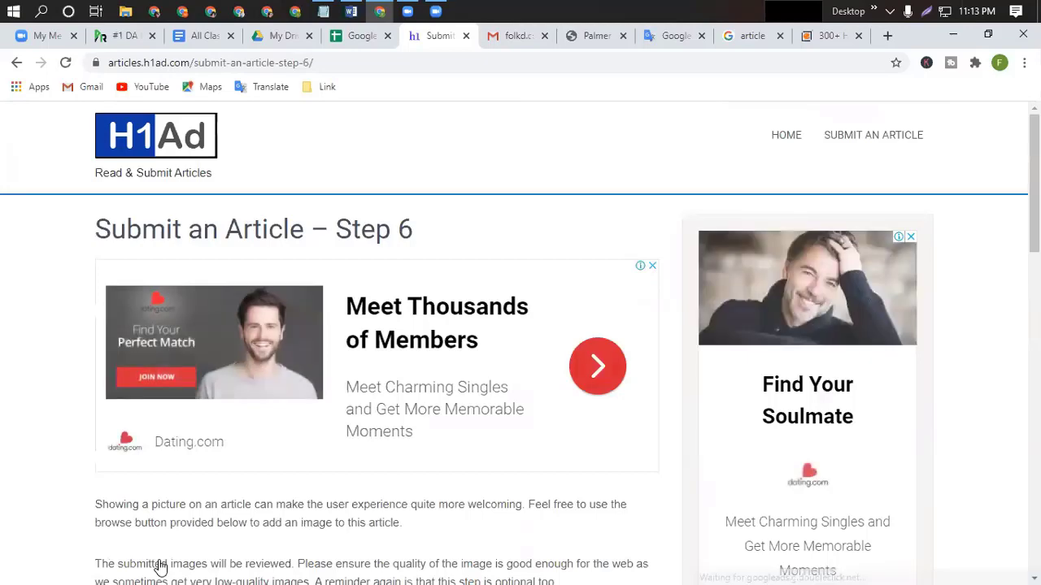
# Attach the image 'google top ranking.png' and continue to step 7.
pyautogui.scroll(-2, 424, 460)
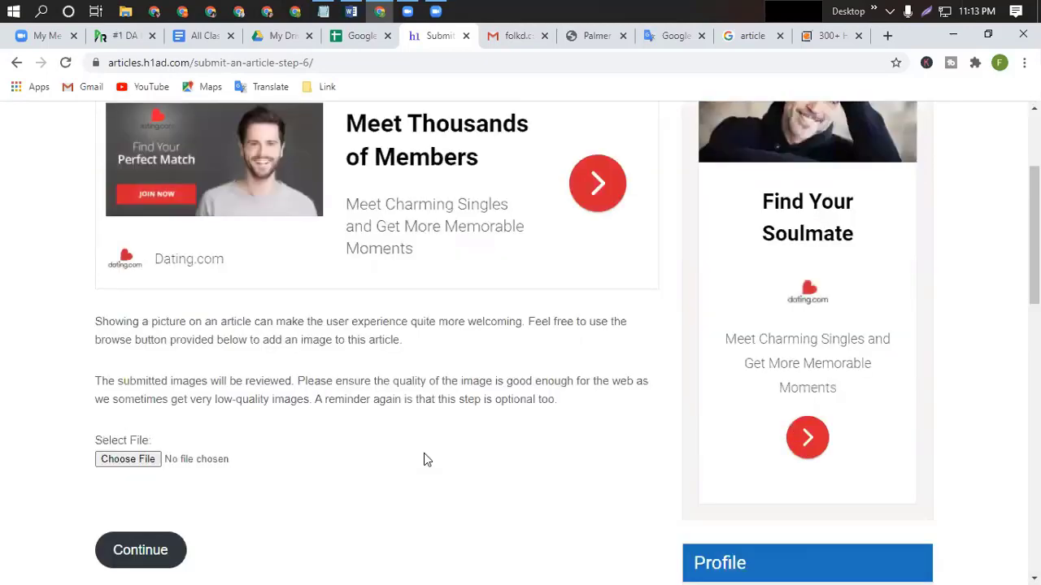
pyautogui.scroll(-2, 424, 460)
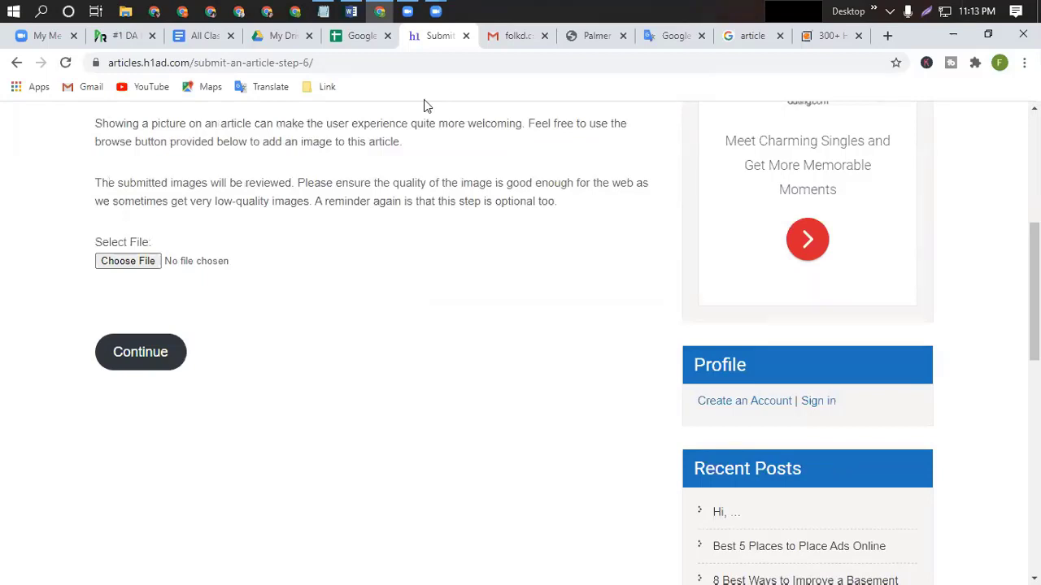
pyautogui.scroll(2, 138, 402)
pyautogui.click(138, 416)
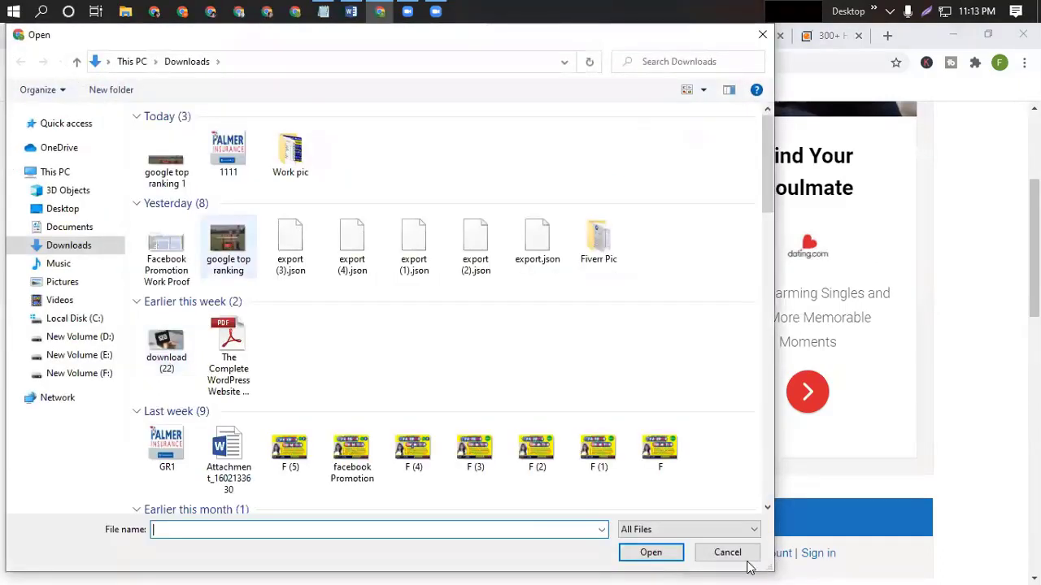
pyautogui.click(651, 553)
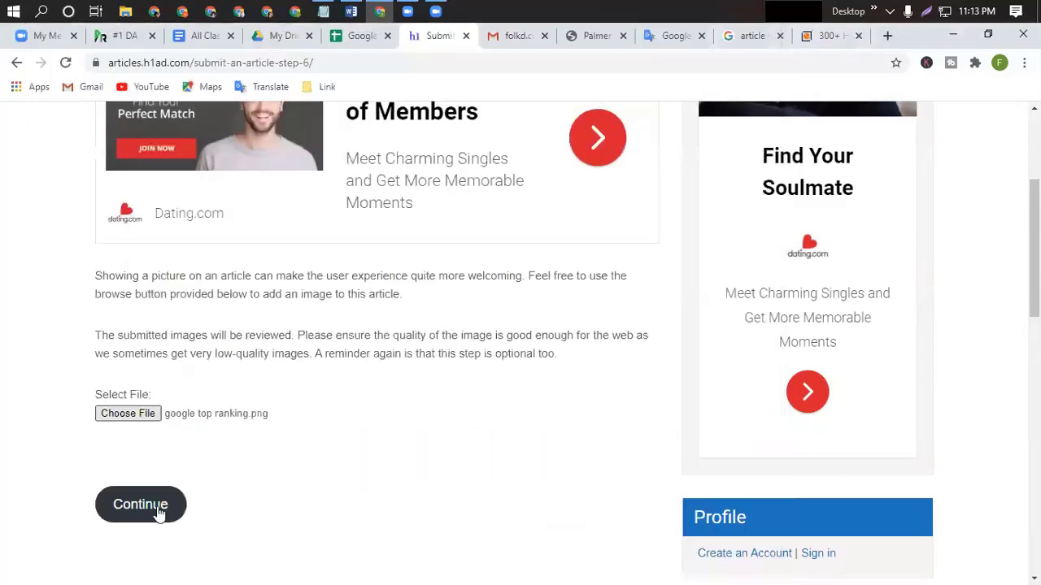
pyautogui.click(155, 510)
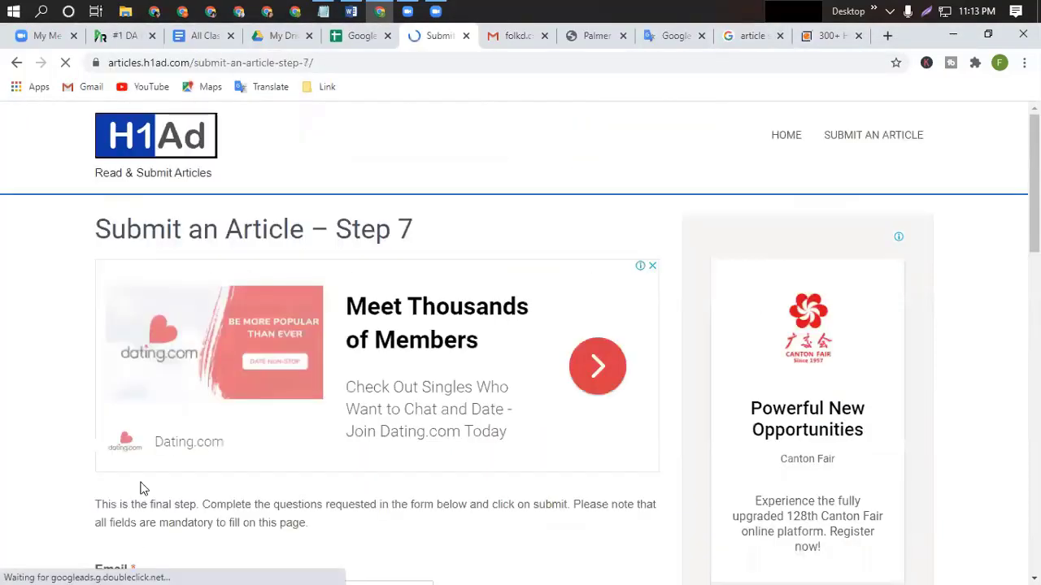
# Open a blank browser tab, then set the step 7 Article Category to General.
pyautogui.scroll(-4, 309, 419)
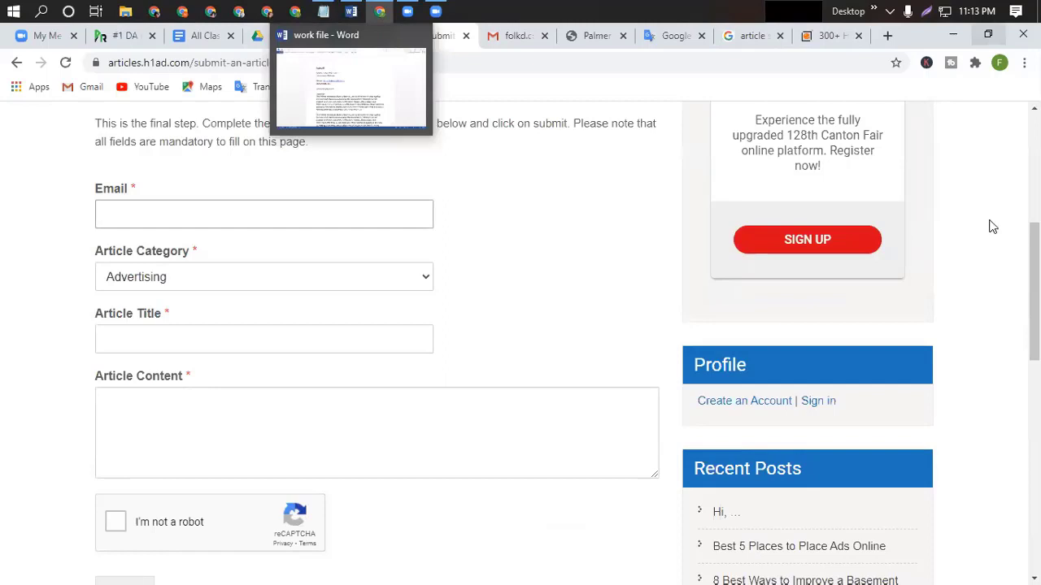
pyautogui.hotkey('ctrl', 't')
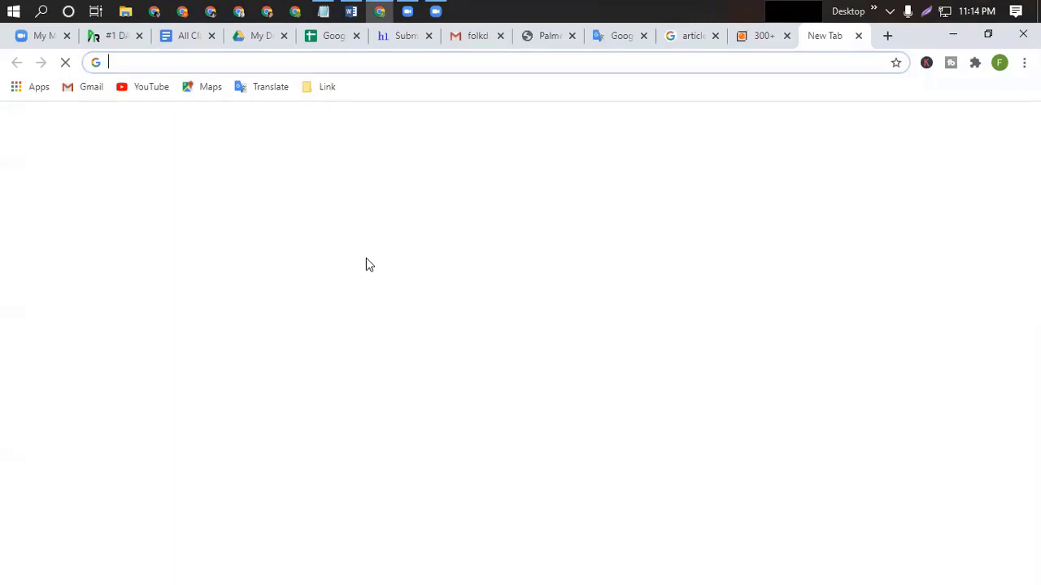
pyautogui.click(396, 37)
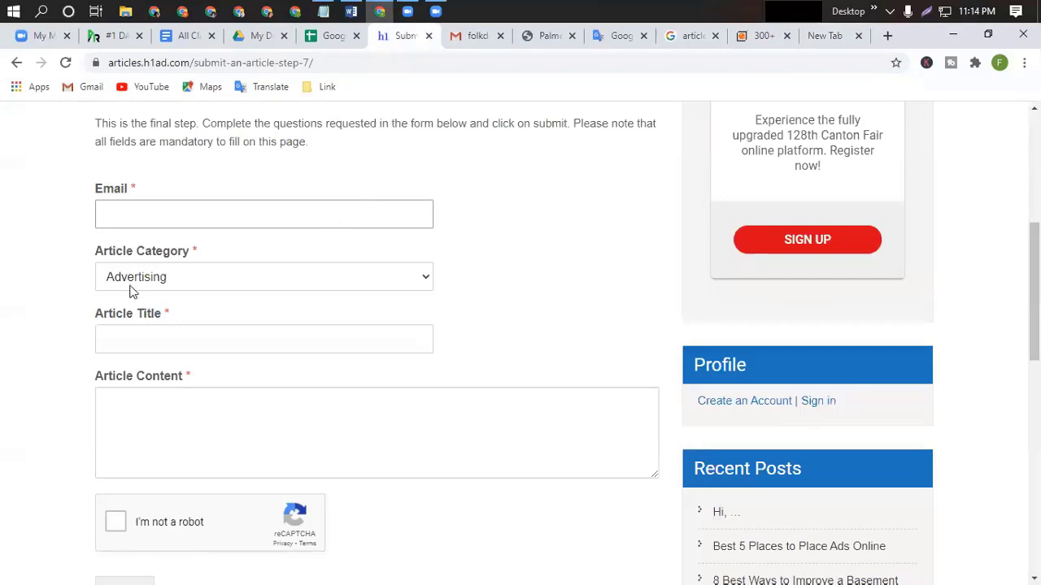
pyautogui.click(425, 280)
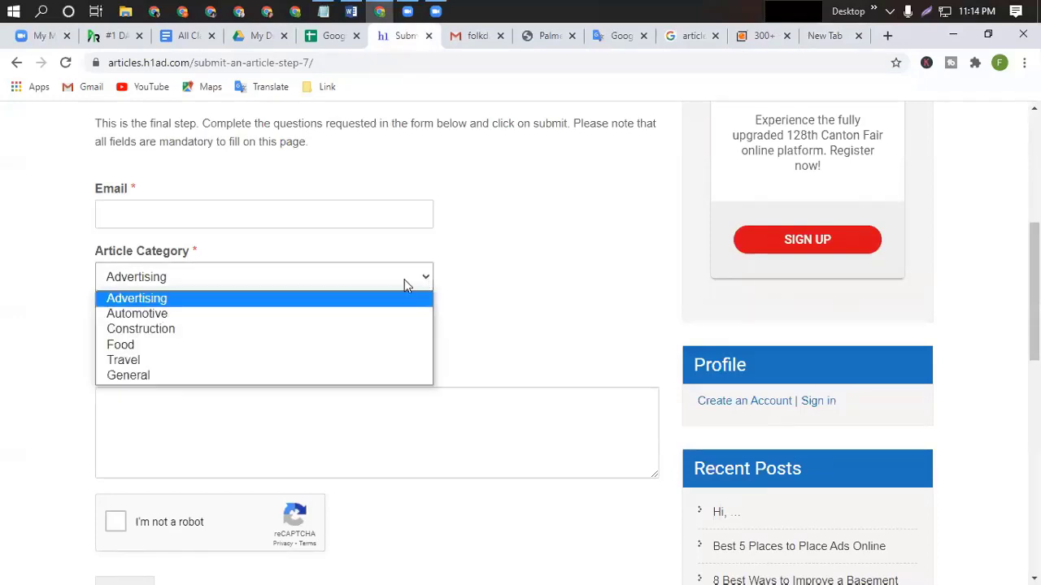
pyautogui.click(146, 375)
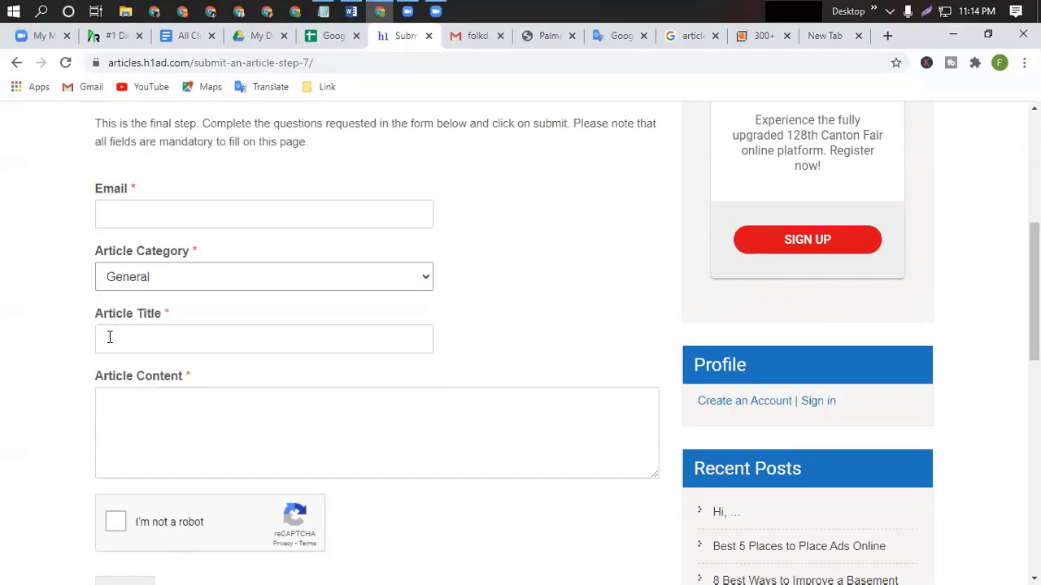
# Paste 'Life insurance Gladstone' as the Article Title.
pyautogui.click(109, 337)
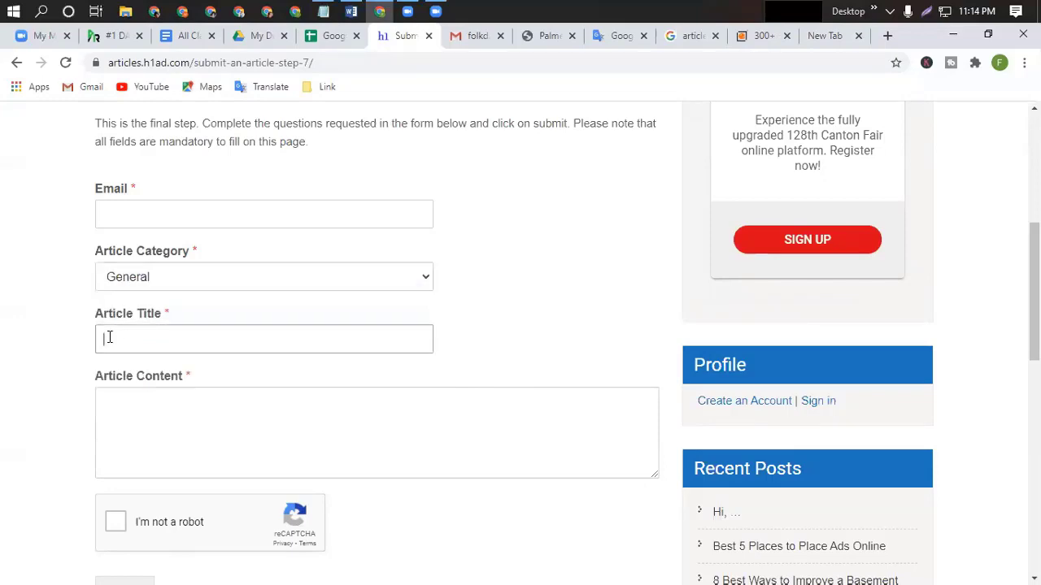
pyautogui.click(350, 12)
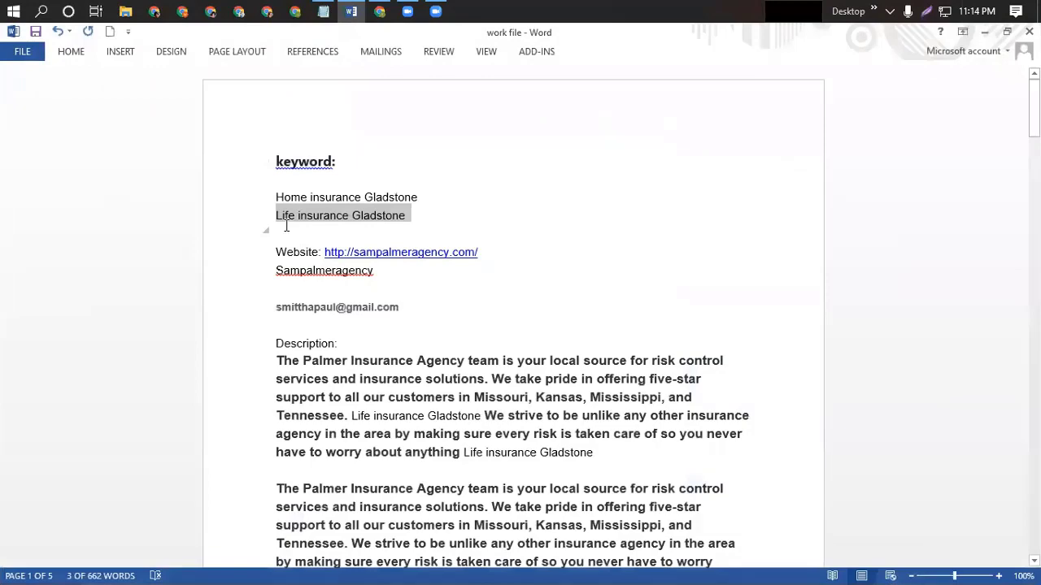
pyautogui.click(351, 12)
pyautogui.hotkey('ctrl', 'v')
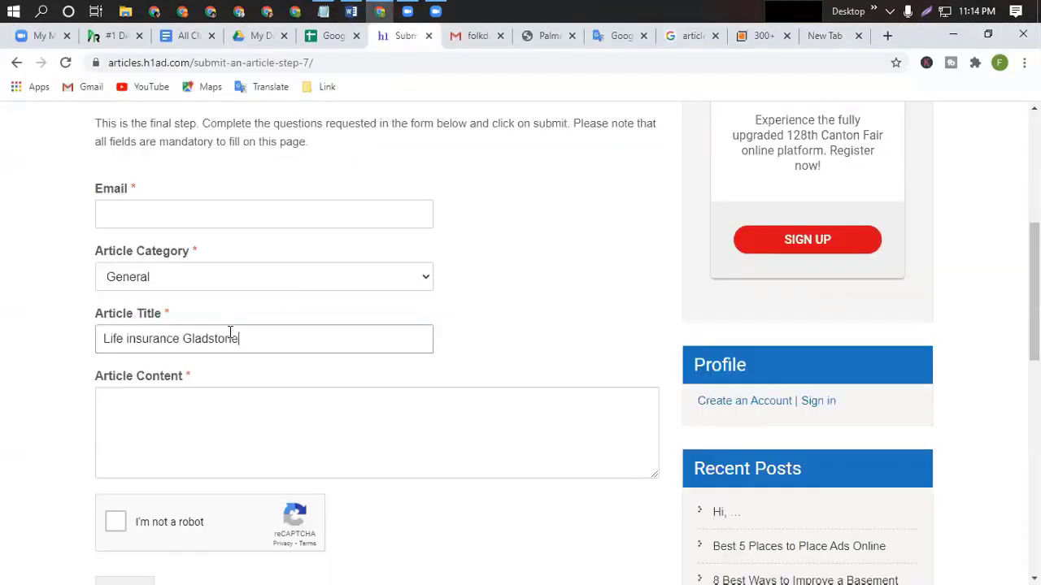
# Select the full Palmer Insurance Agency description paragraphs in the Word notes.
pyautogui.click(122, 410)
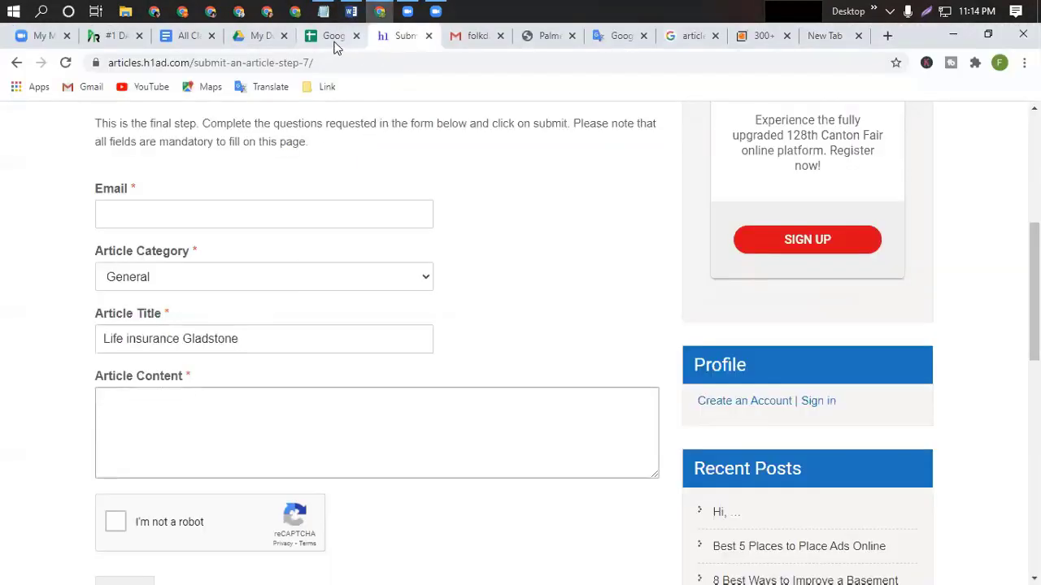
pyautogui.click(351, 11)
pyautogui.moveTo(277, 360); pyautogui.dragTo(293, 384)
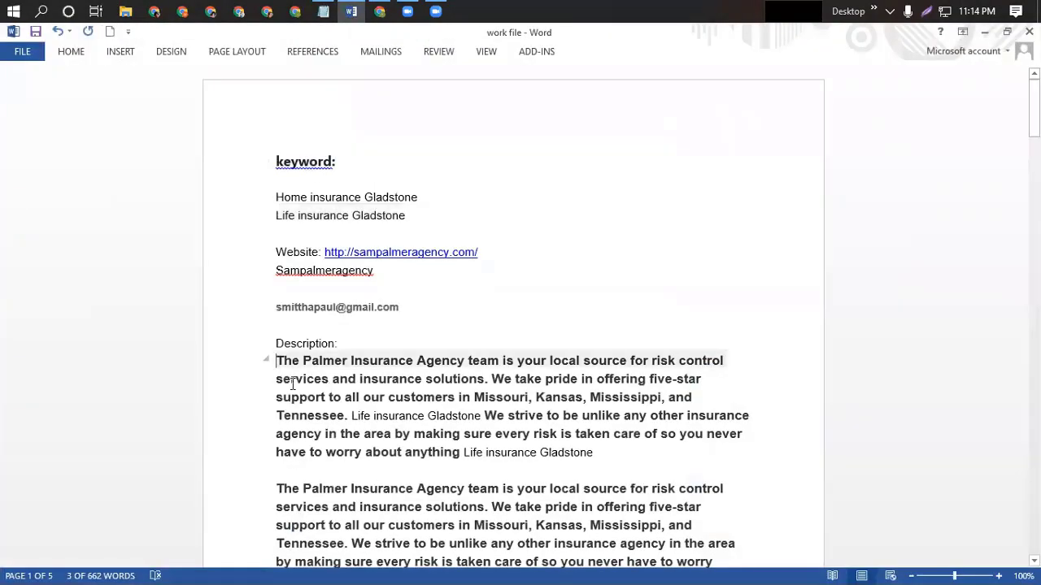
pyautogui.moveTo(325, 433); pyautogui.dragTo(415, 519)
pyautogui.scroll(-2, 418, 529)
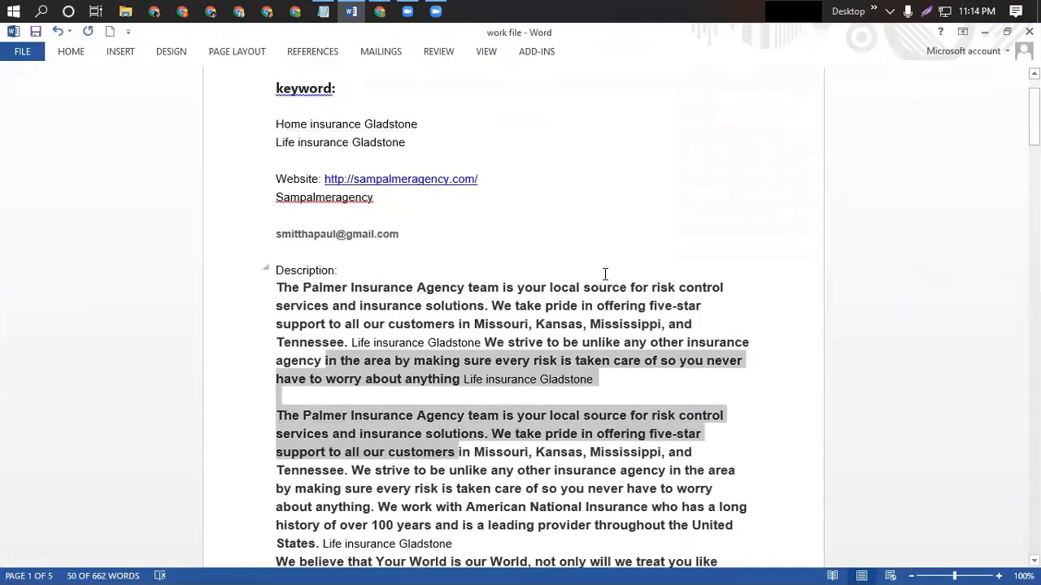
pyautogui.click(629, 239)
pyautogui.moveTo(278, 287); pyautogui.dragTo(655, 569)
pyautogui.click(741, 561)
pyautogui.scroll(-2, 748, 493)
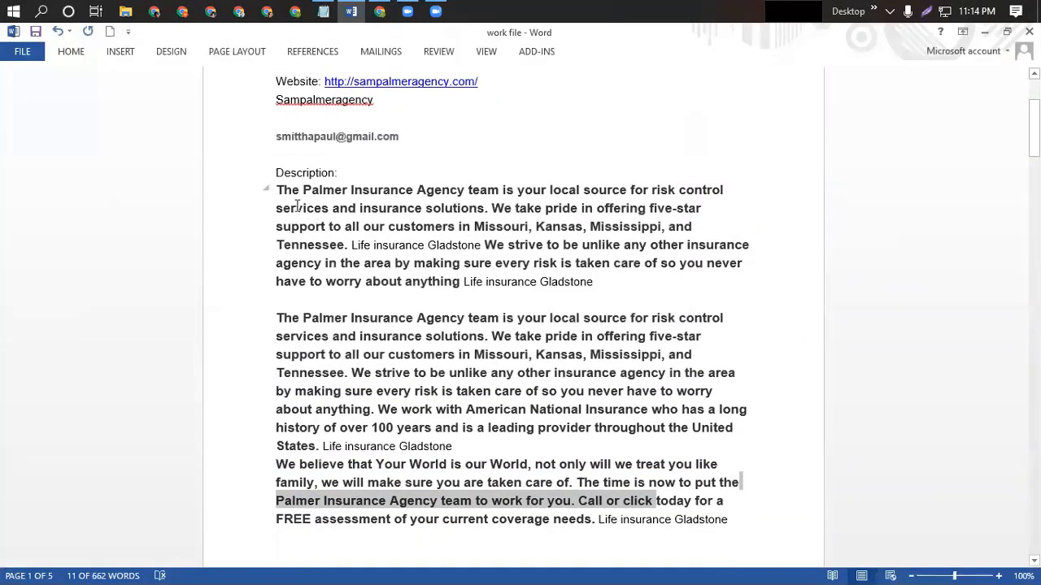
pyautogui.moveTo(276, 190); pyautogui.dragTo(757, 537)
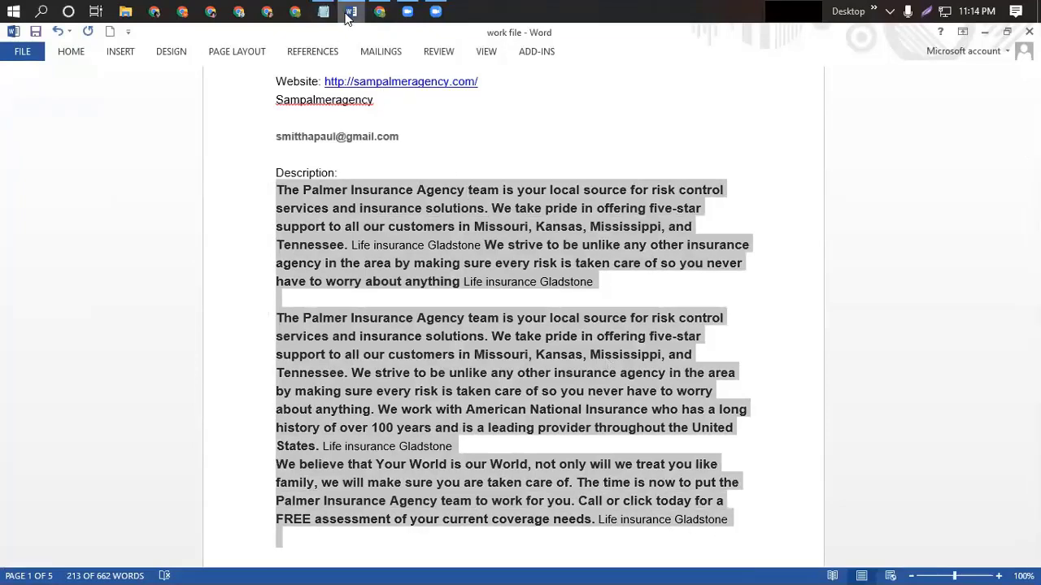
# Paste the description into the Article Content box.
pyautogui.click(380, 10)
pyautogui.click(96, 418)
pyautogui.hotkey('ctrl', 'v')
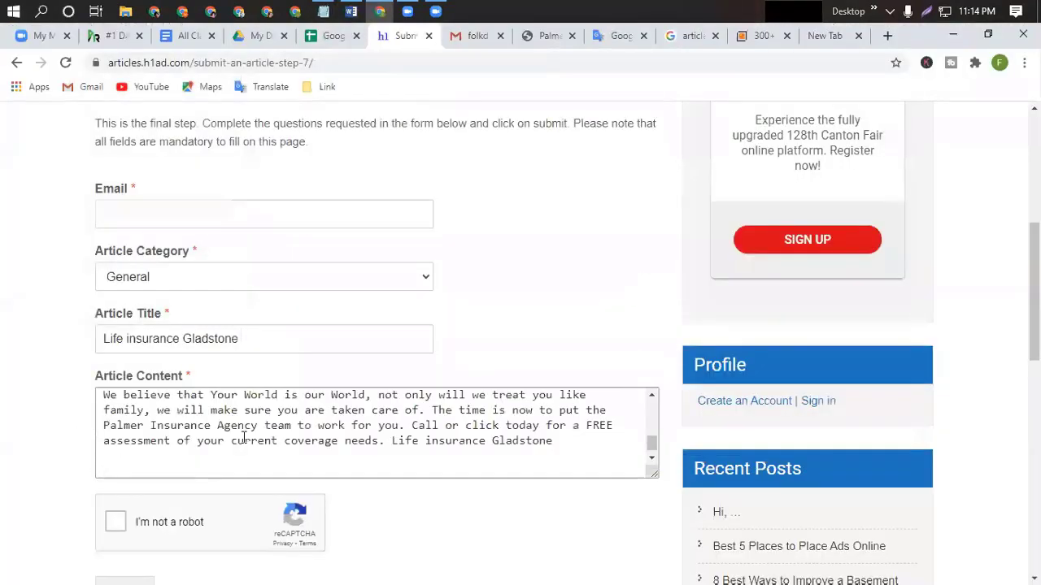
pyautogui.scroll(5, 244, 432)
pyautogui.scroll(-5, 248, 431)
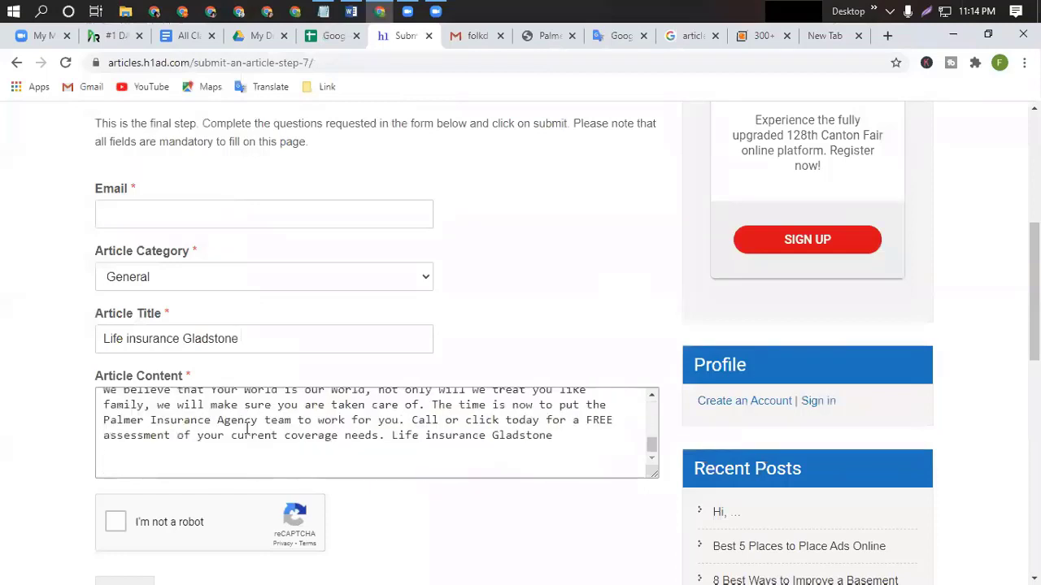
pyautogui.scroll(5, 248, 431)
pyautogui.click(117, 220)
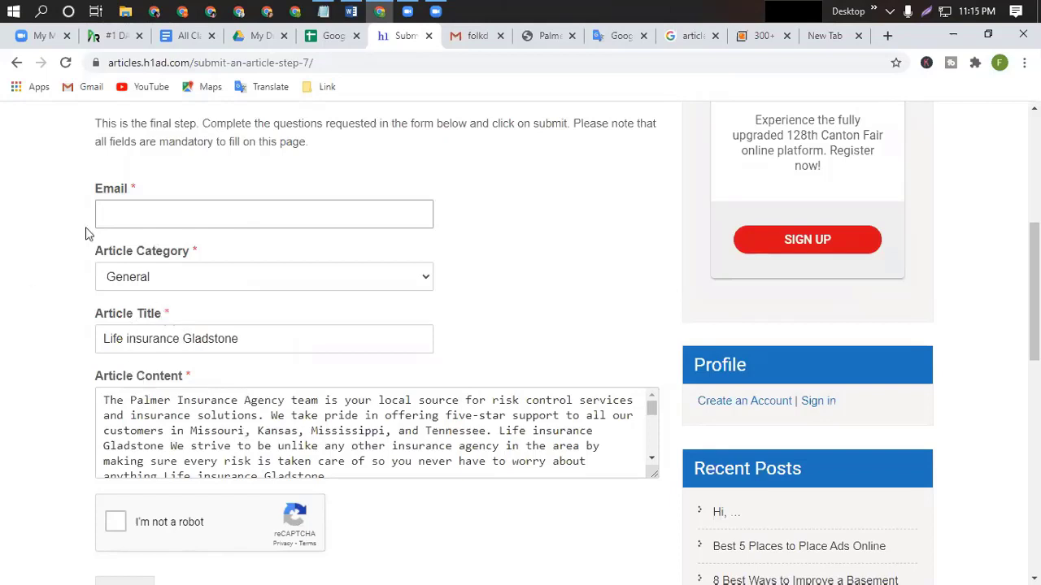
# Copy the Google account e-mail address into the form's Email field.
pyautogui.click(825, 37)
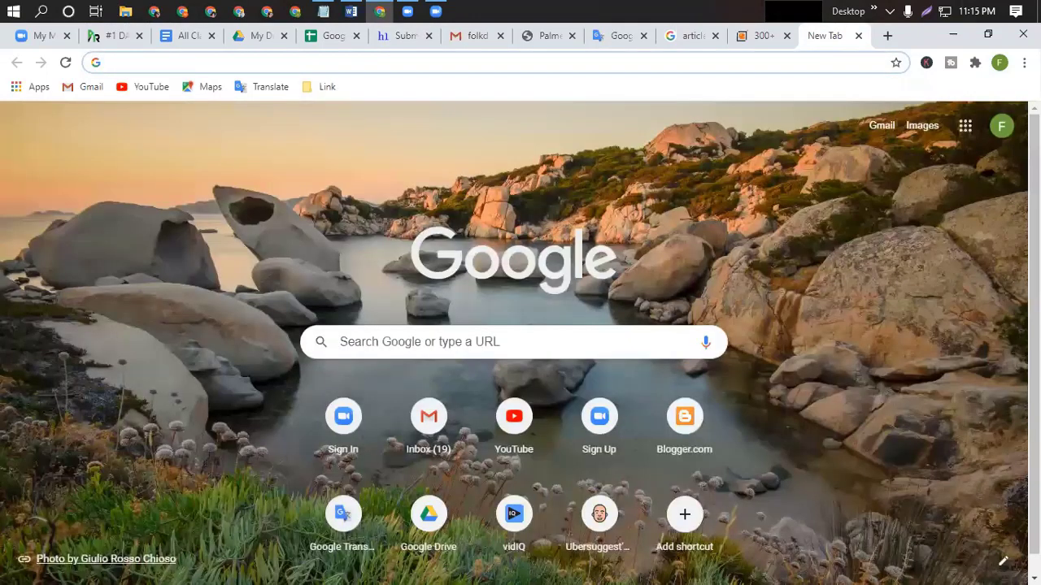
pyautogui.click(1002, 126)
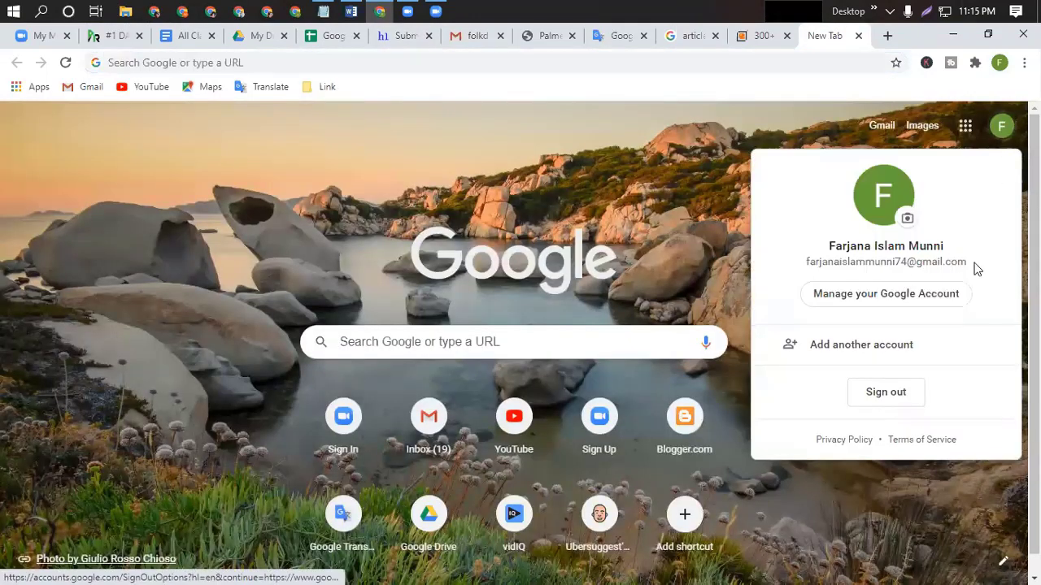
pyautogui.tripleClick(802, 268)
pyautogui.press('Escape')
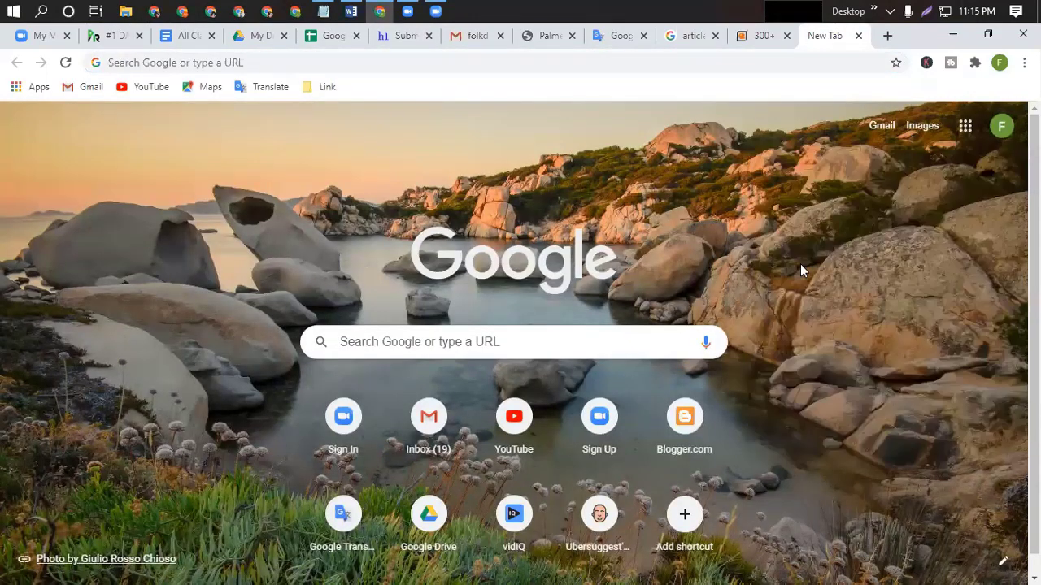
pyautogui.click(1001, 126)
pyautogui.tripleClick(967, 263)
pyautogui.hotkey('ctrl', 'c')
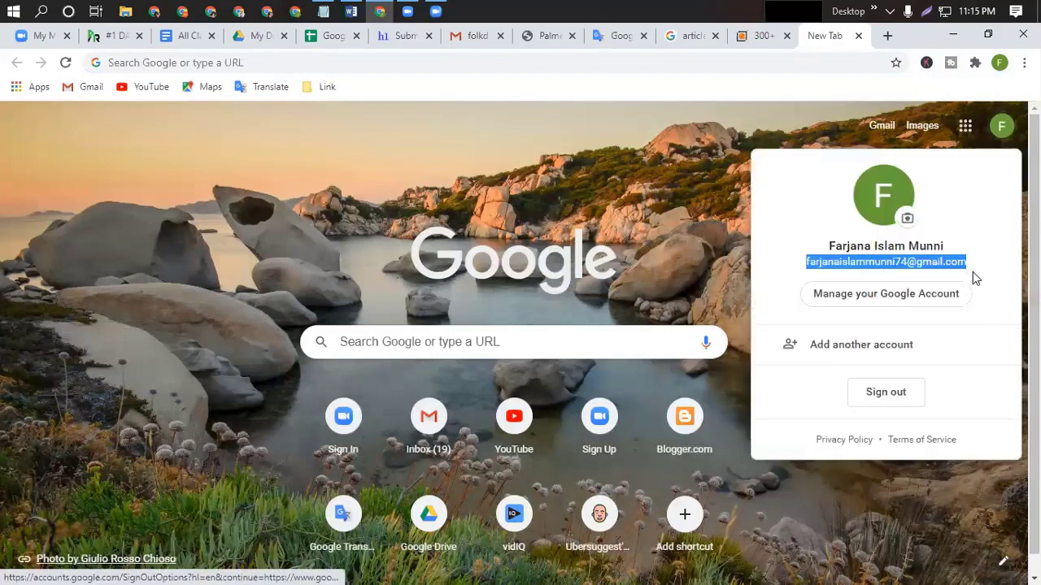
pyautogui.click(391, 38)
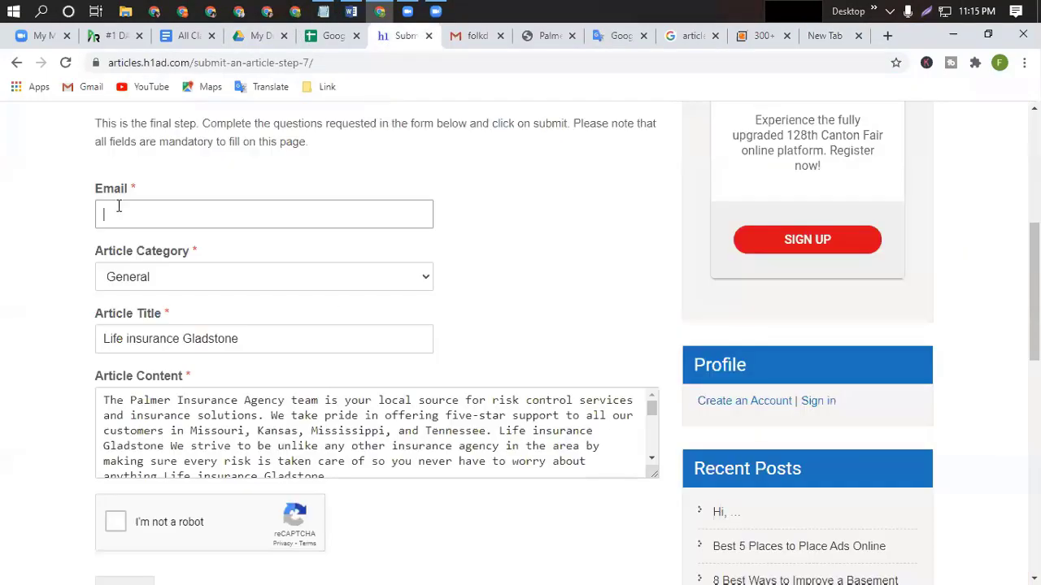
pyautogui.hotkey('ctrl', 'v')
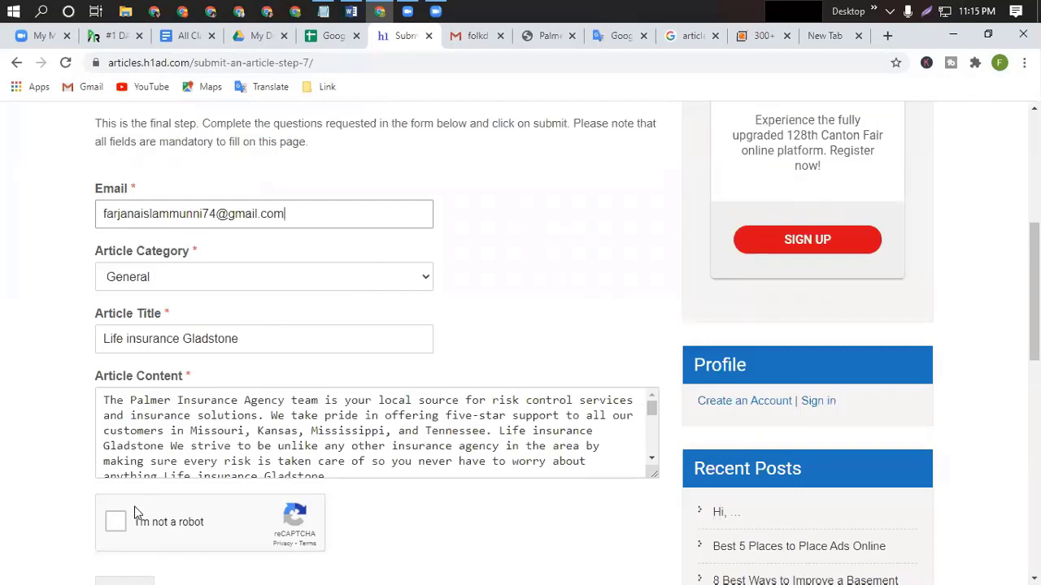
# Pass the not-a-robot check by picking the chimney images, then submit the article.
pyautogui.click(116, 522)
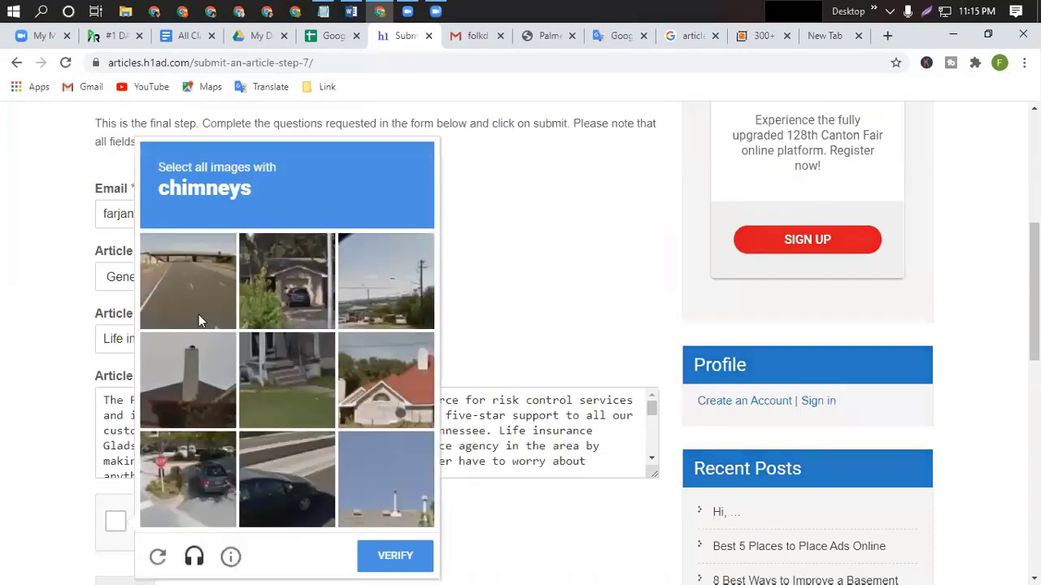
pyautogui.click(188, 390)
pyautogui.click(363, 382)
pyautogui.click(369, 494)
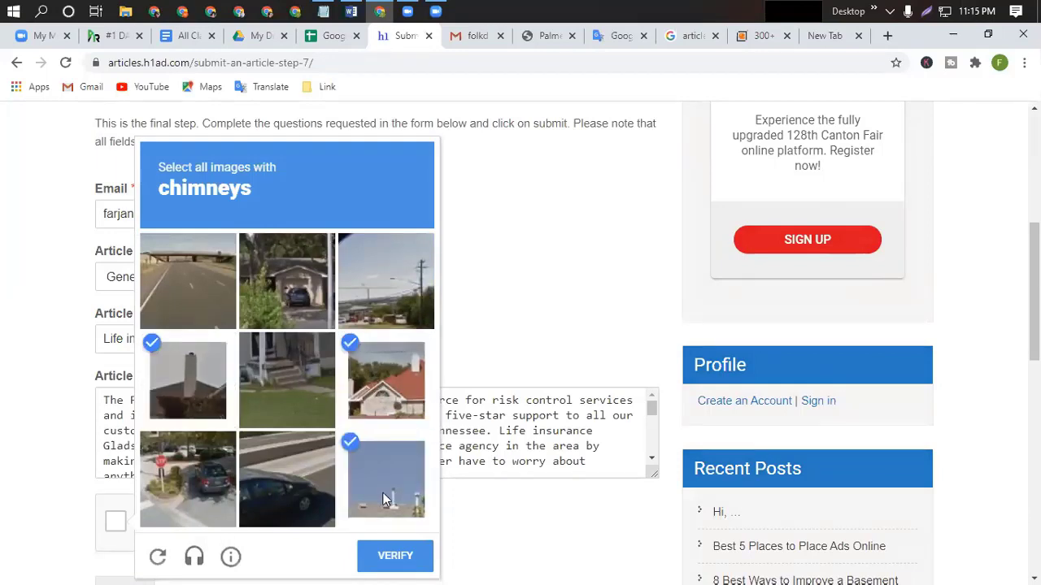
pyautogui.click(400, 561)
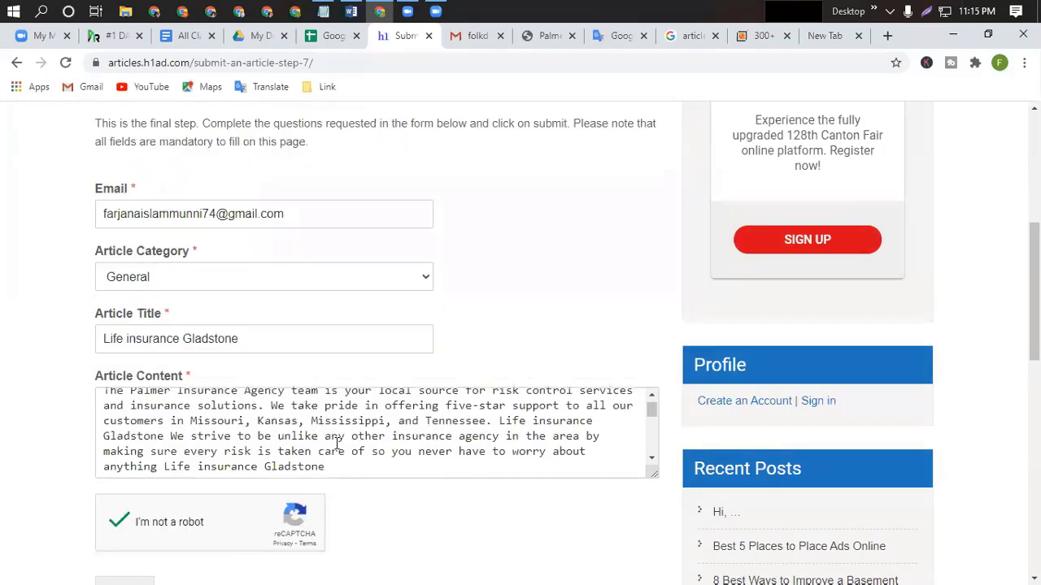
pyautogui.scroll(-5, 340, 439)
pyautogui.click(126, 439)
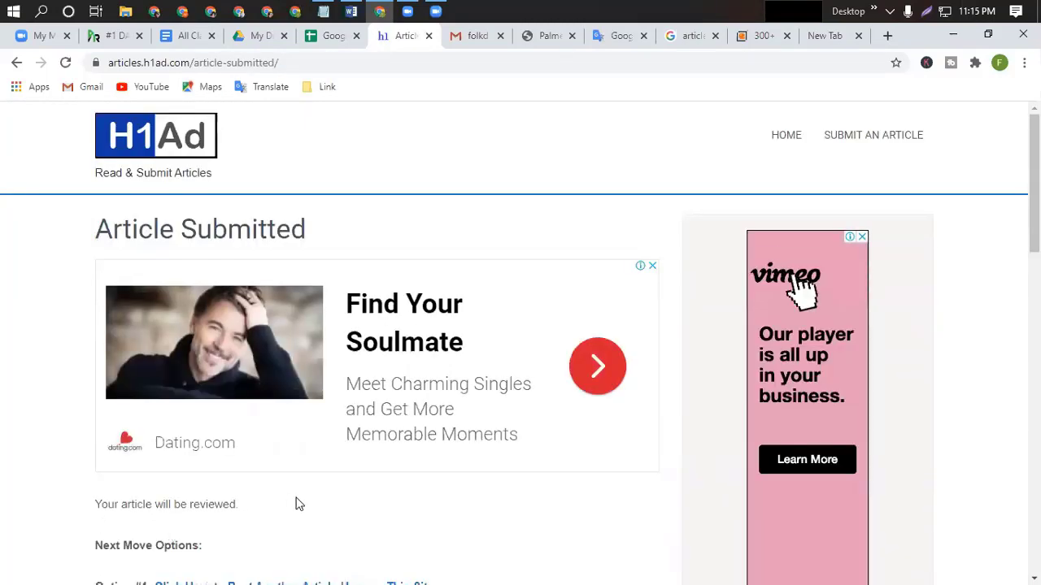
# Scroll the Article Submitted page to review its next-move options.
pyautogui.scroll(-3, 295, 504)
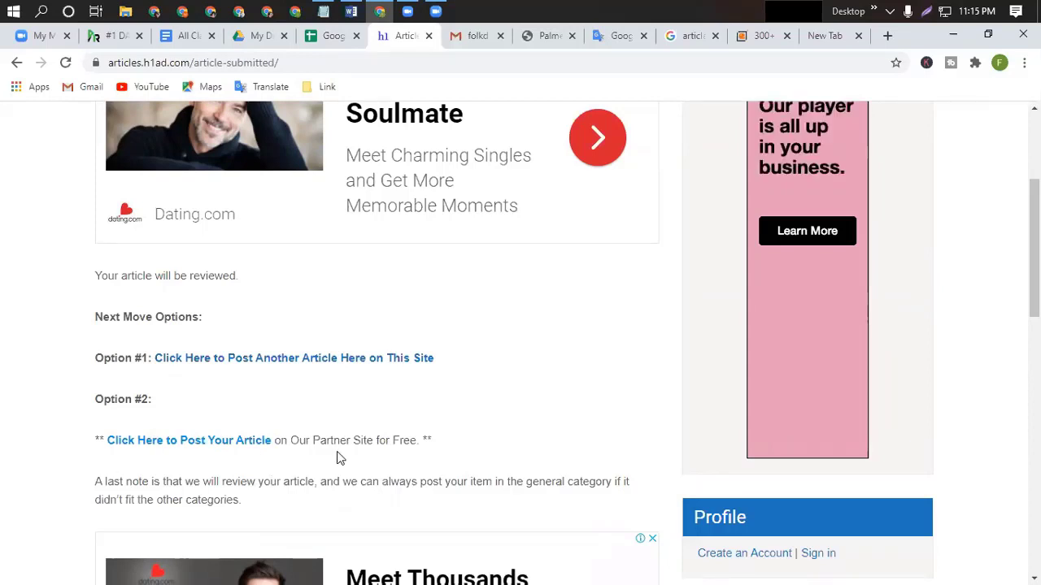
pyautogui.scroll(-5, 133, 392)
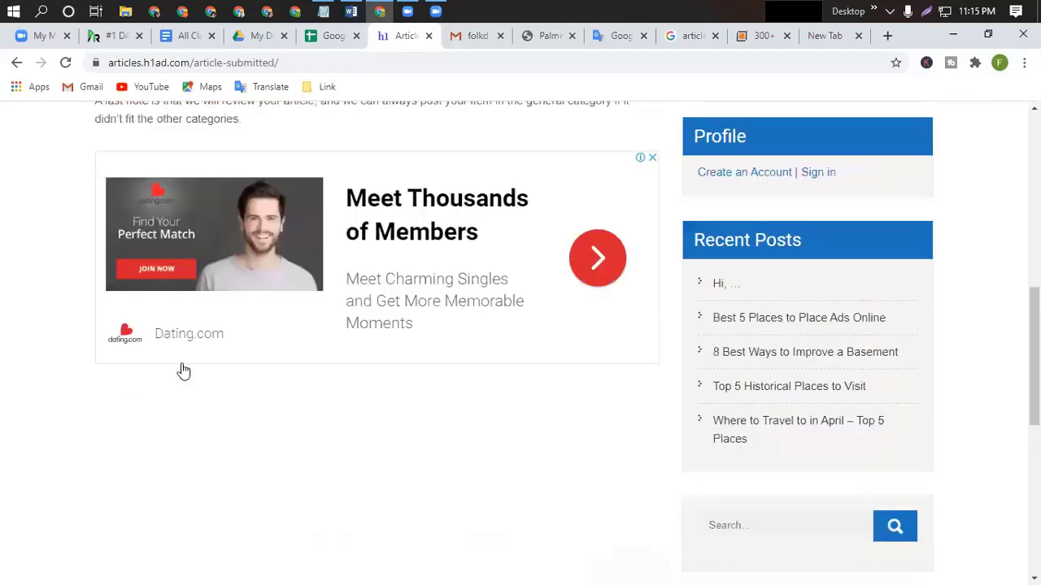
pyautogui.scroll(4, 183, 370)
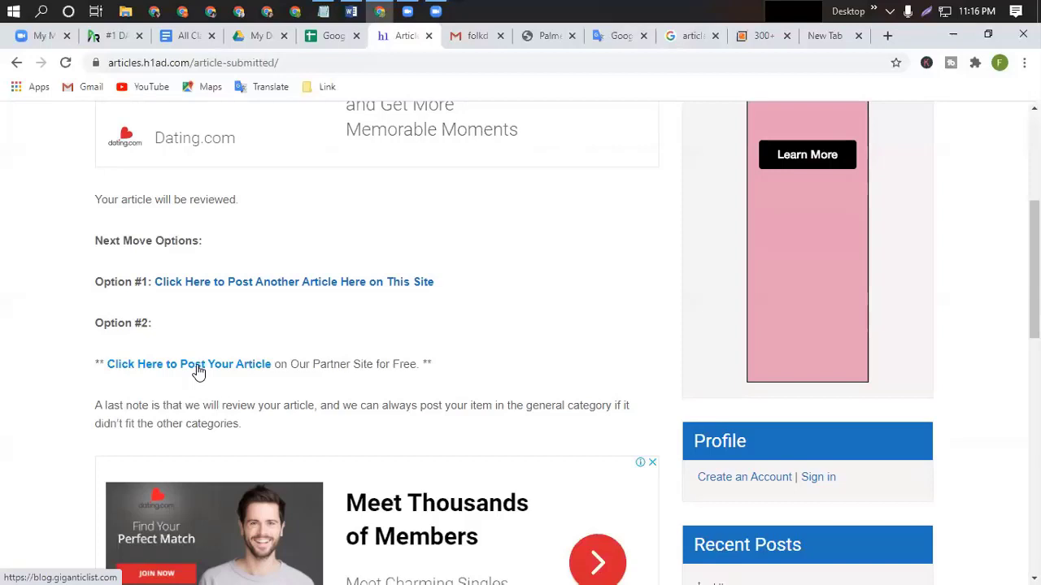
# Open the partner GiganticList Articles site and scroll through its recent blog posts.
pyautogui.click(197, 368)
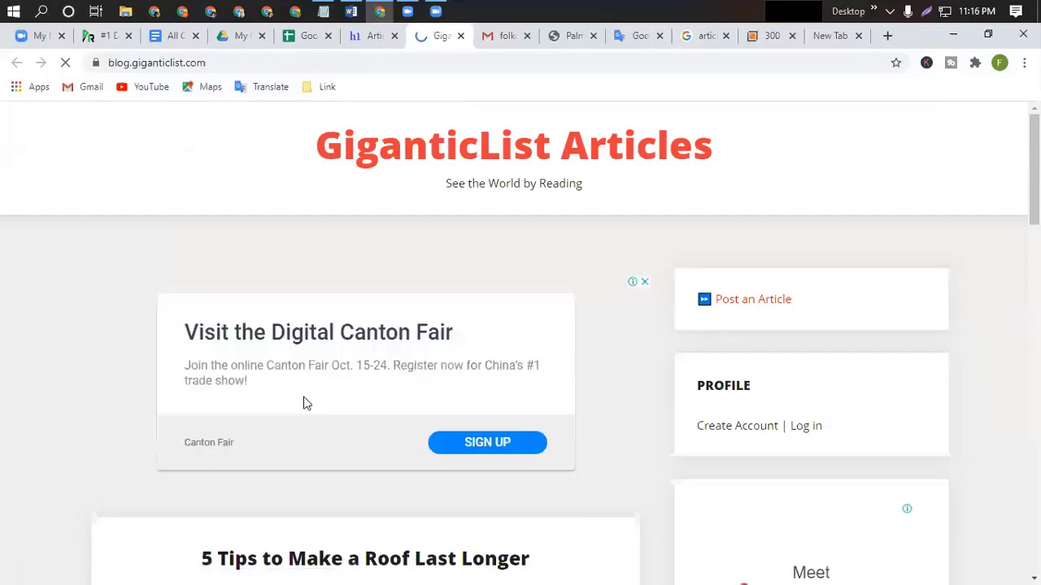
pyautogui.scroll(-1, 305, 403)
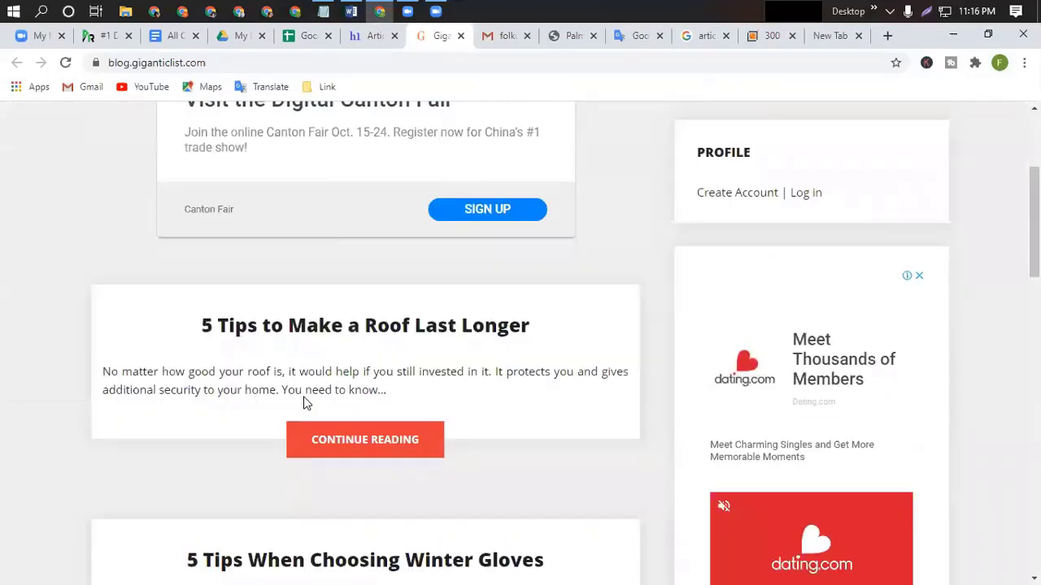
pyautogui.scroll(-8, 304, 402)
pyautogui.scroll(-8, 305, 403)
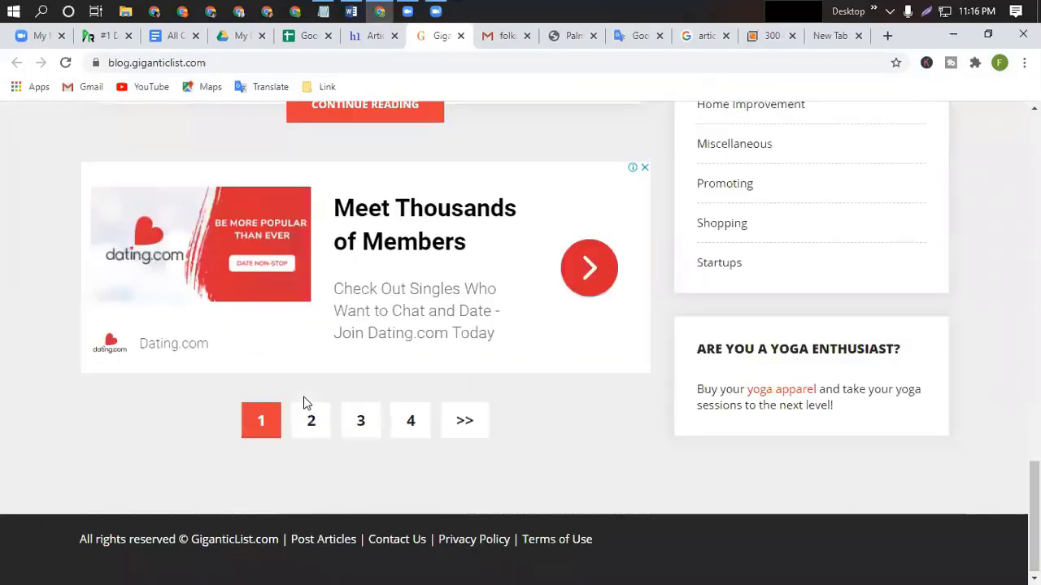
pyautogui.scroll(5, 305, 402)
pyautogui.scroll(2, 304, 402)
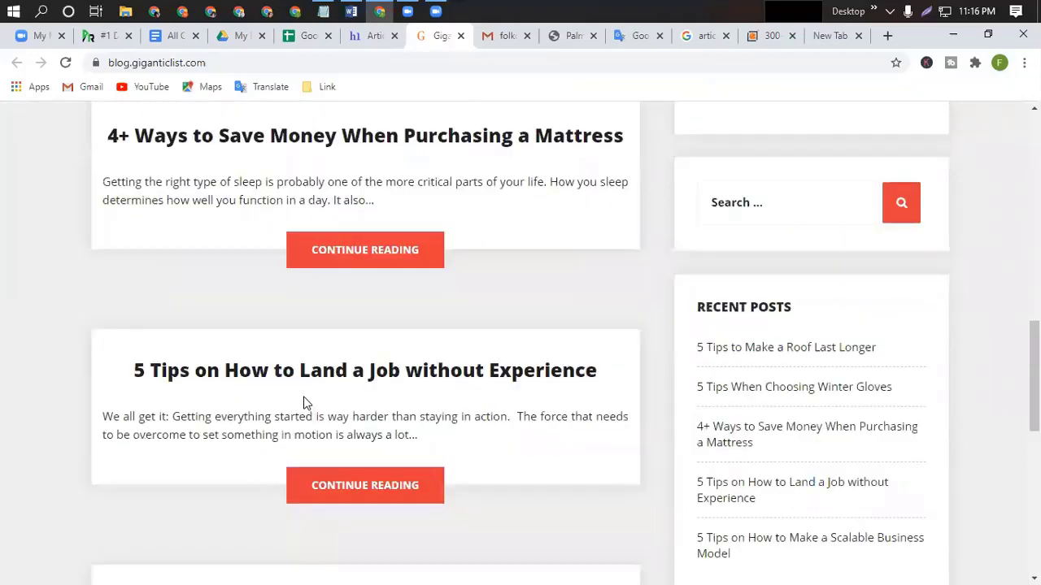
pyautogui.scroll(8, 305, 403)
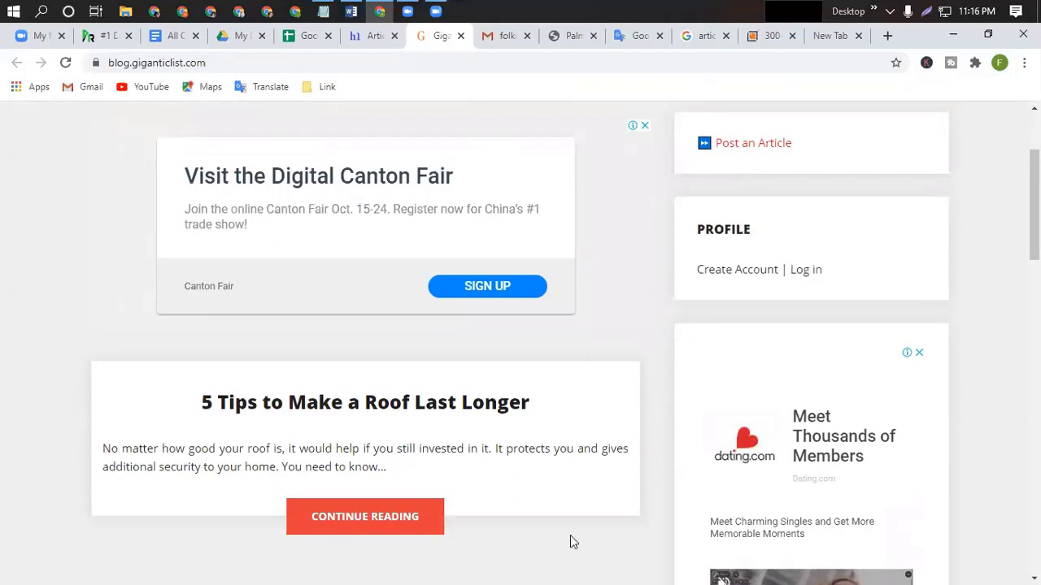
pyautogui.scroll(-3, 561, 539)
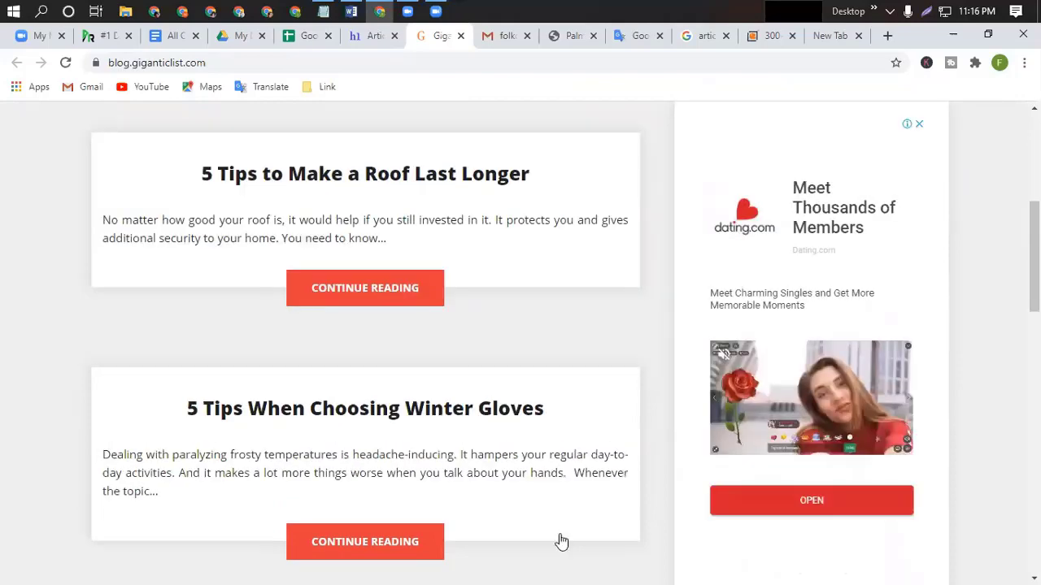
pyautogui.scroll(-3, 557, 540)
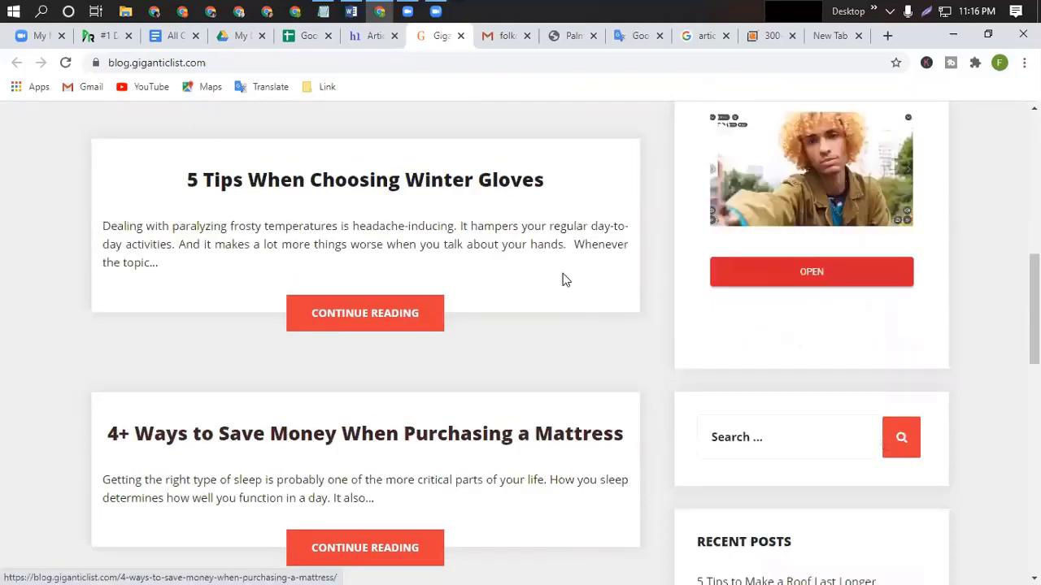
pyautogui.scroll(-3, 178, 431)
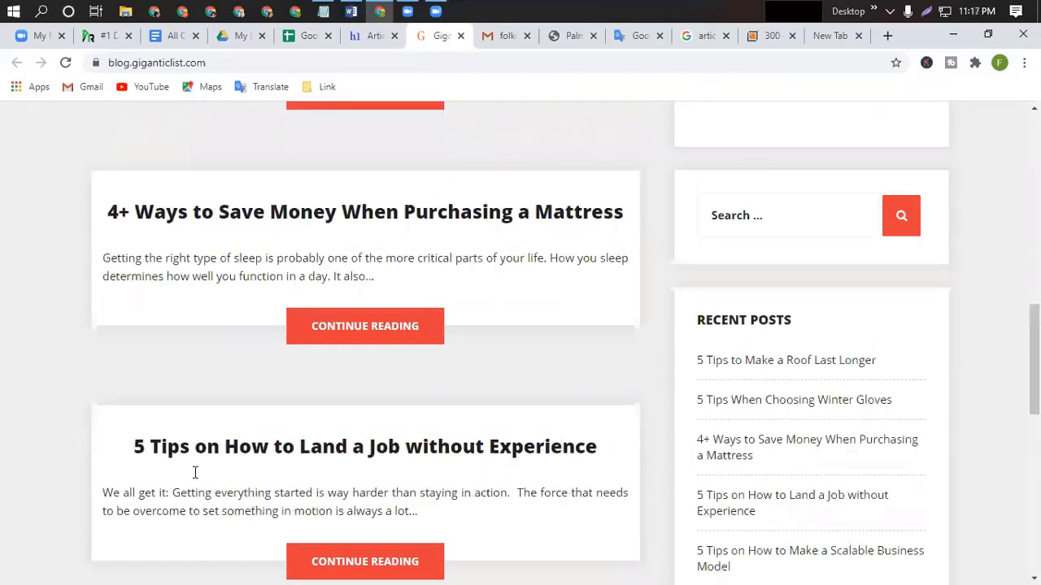
pyautogui.scroll(-3, 193, 476)
pyautogui.scroll(-5, 341, 486)
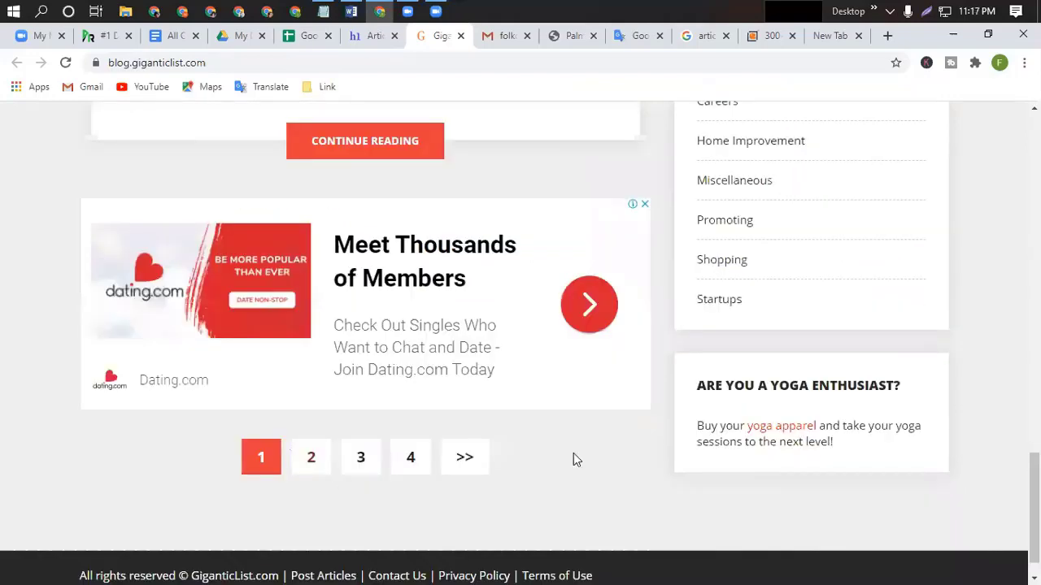
pyautogui.scroll(-1, 638, 457)
pyautogui.scroll(2, 638, 457)
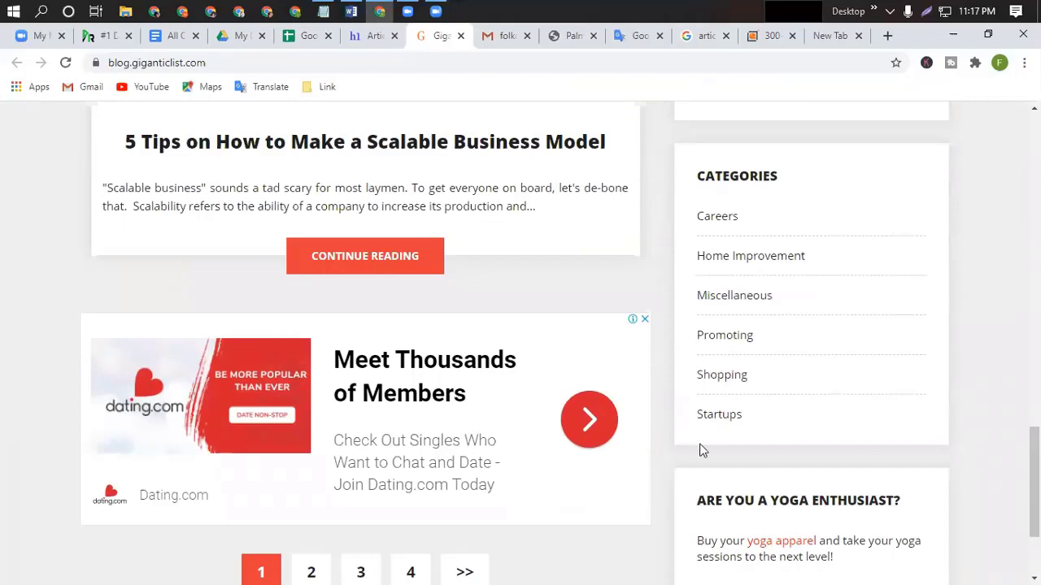
pyautogui.scroll(-2, 701, 448)
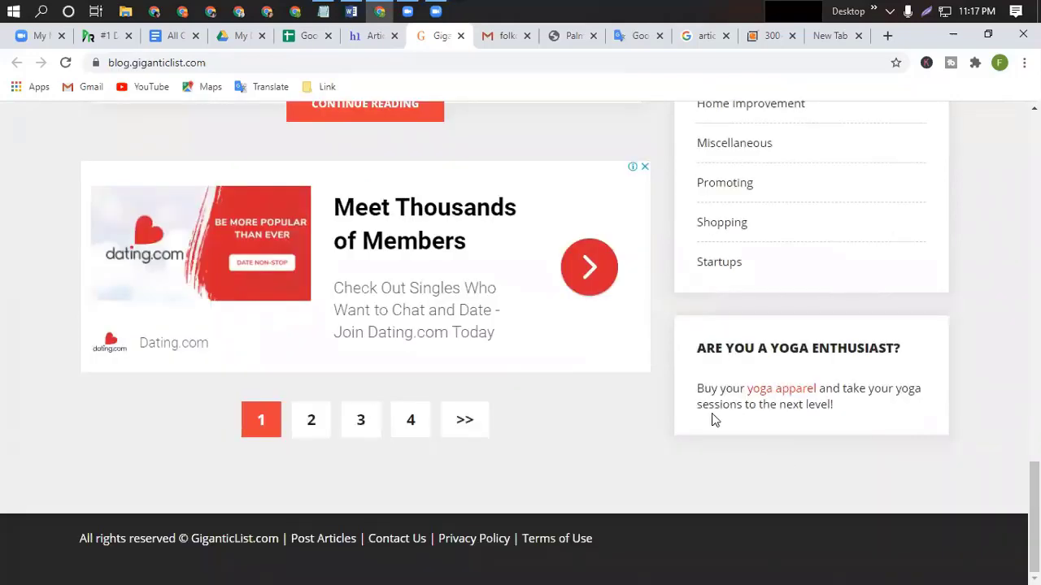
pyautogui.scroll(2, 710, 419)
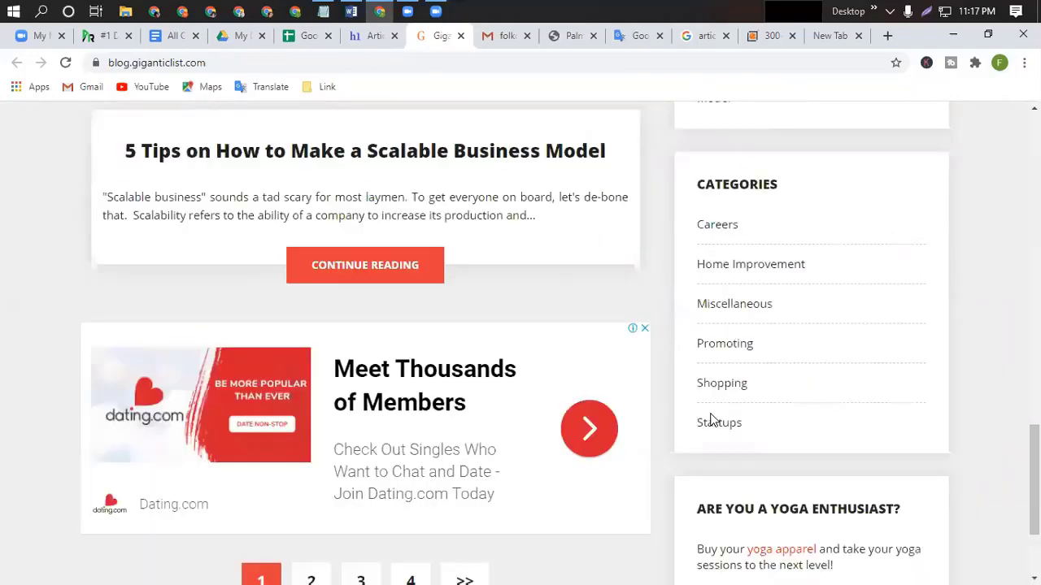
pyautogui.scroll(6, 710, 418)
pyautogui.scroll(6, 710, 419)
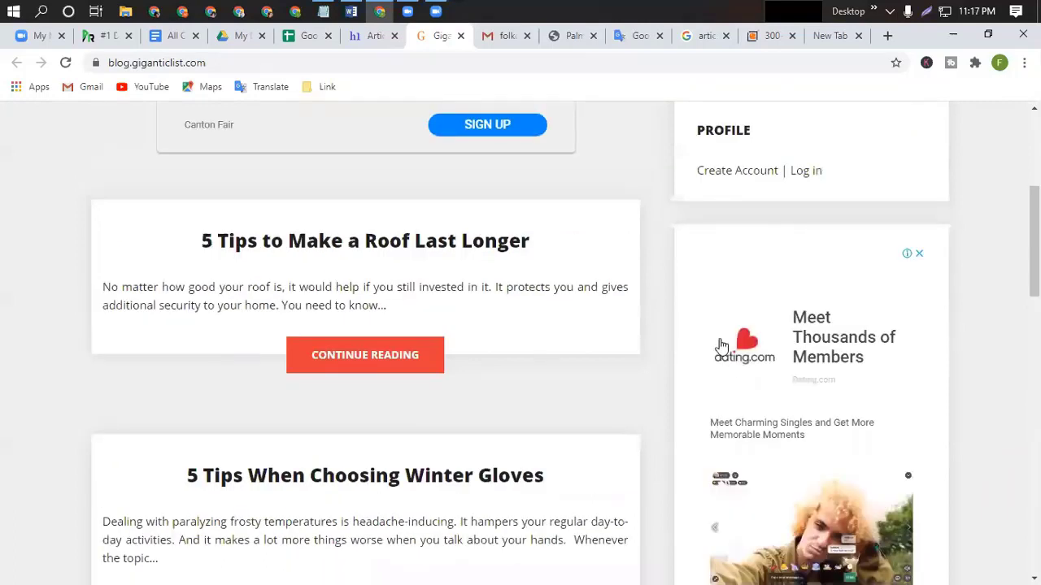
pyautogui.scroll(3, 732, 358)
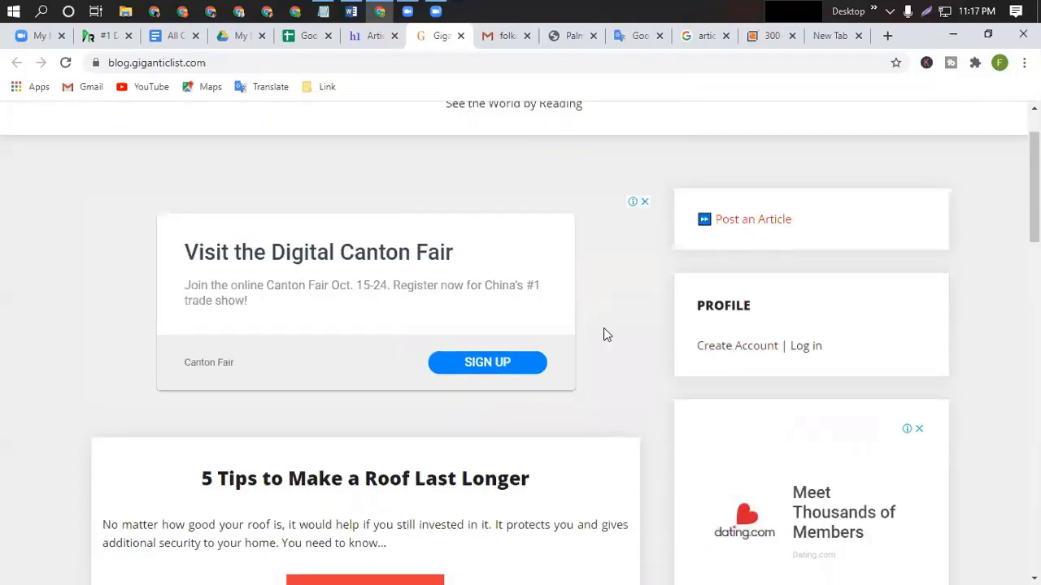
pyautogui.scroll(1, 603, 327)
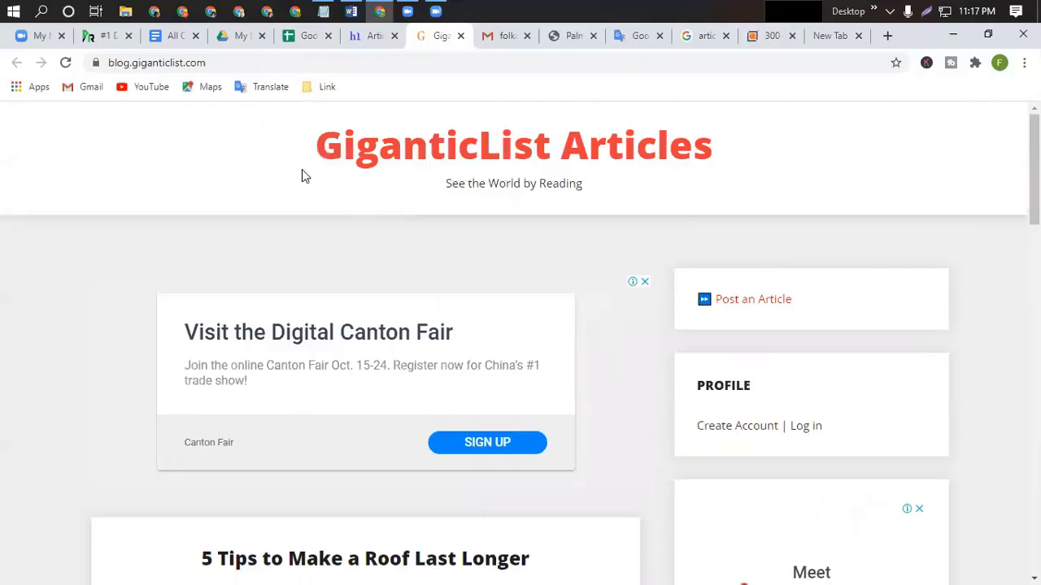
pyautogui.scroll(-1, 589, 361)
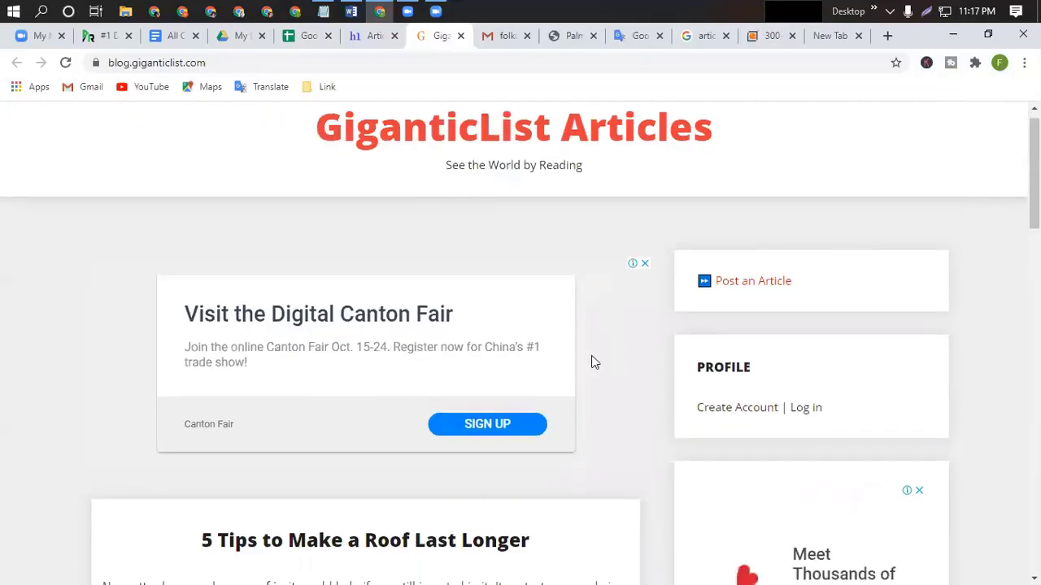
pyautogui.scroll(-3, 592, 362)
# Open Create Account in GiganticList's Profile sidebar and scroll through the Profile Creation registration form.
pyautogui.click(736, 200)
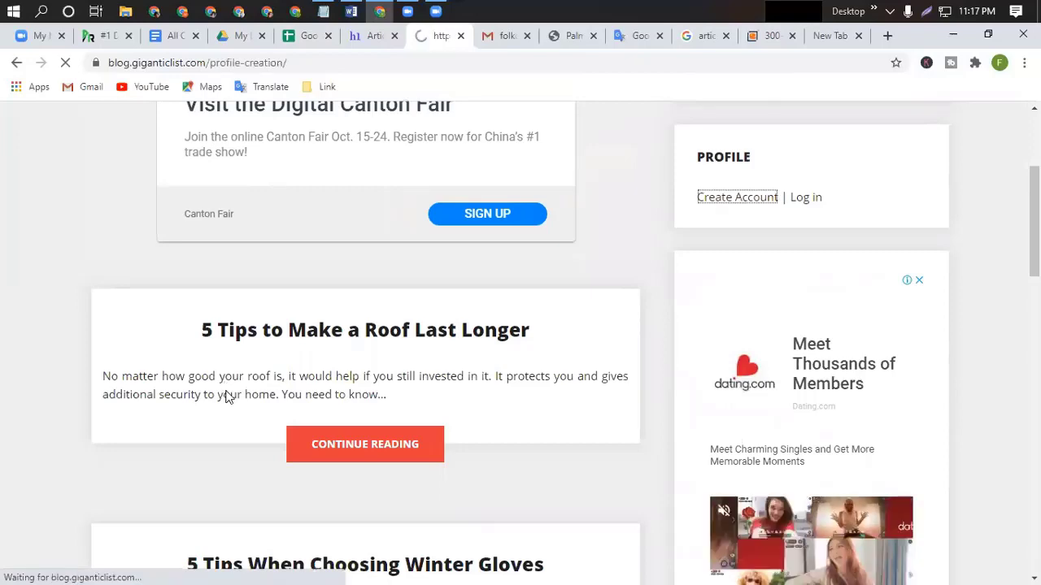
pyautogui.scroll(-5, 314, 388)
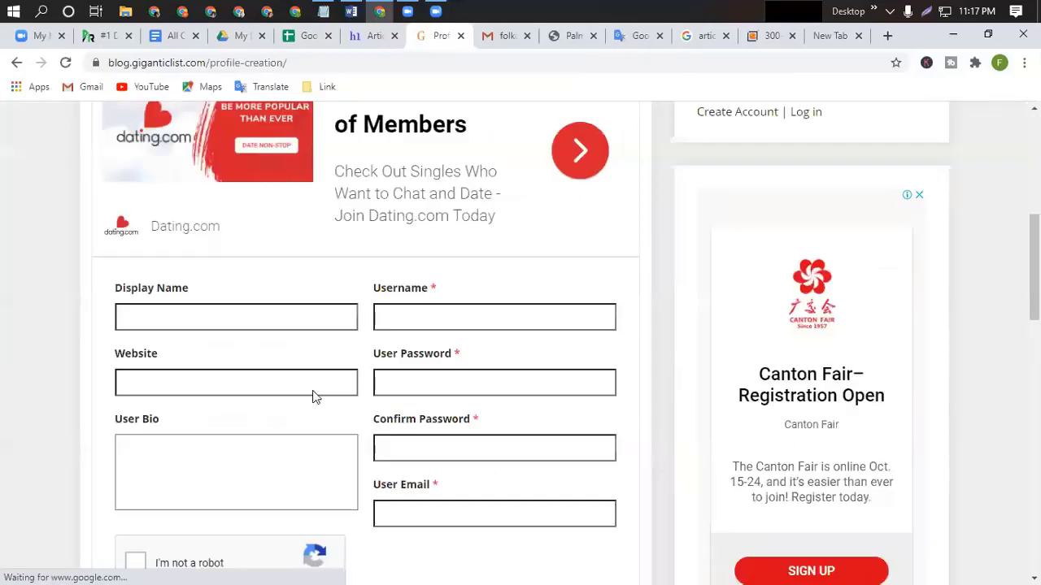
pyautogui.scroll(-3, 314, 391)
pyautogui.scroll(2, 314, 396)
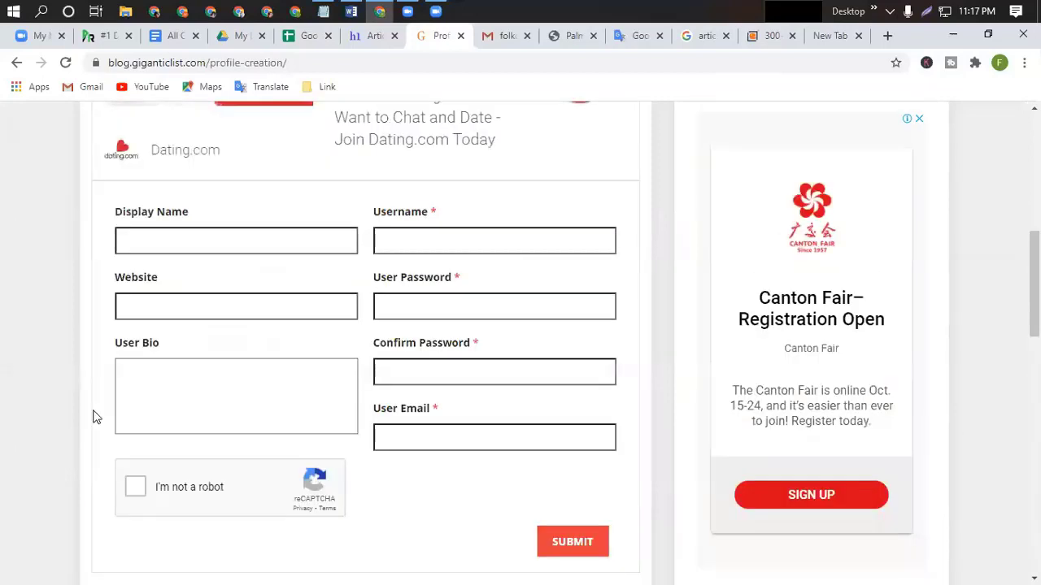
pyautogui.scroll(5, 421, 301)
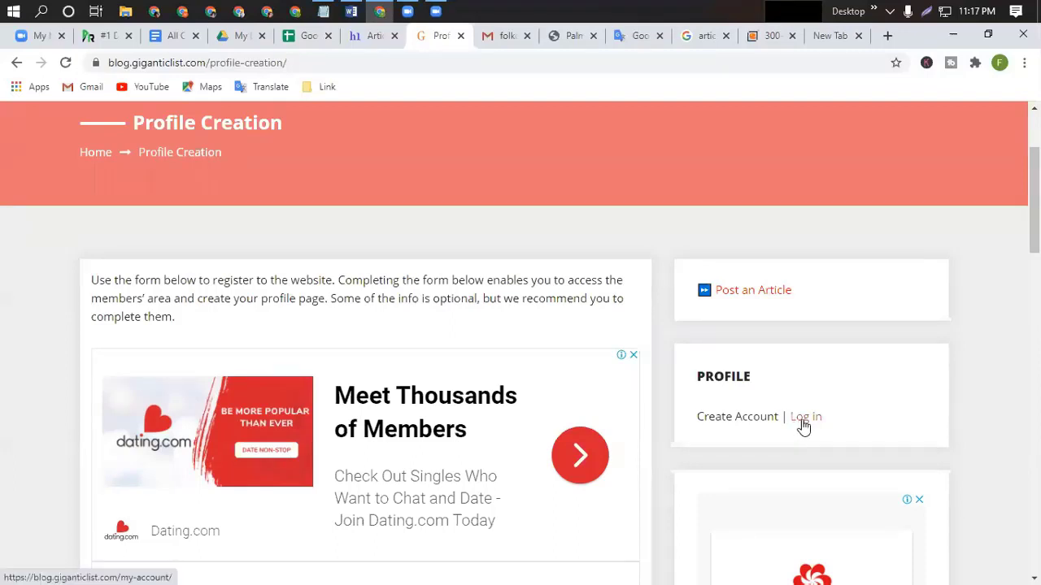
# Look over the Google Sheets DoFollow list headed by articles.h1ad.com, then return to H1Ad's Article Submitted page.
pyautogui.click(303, 37)
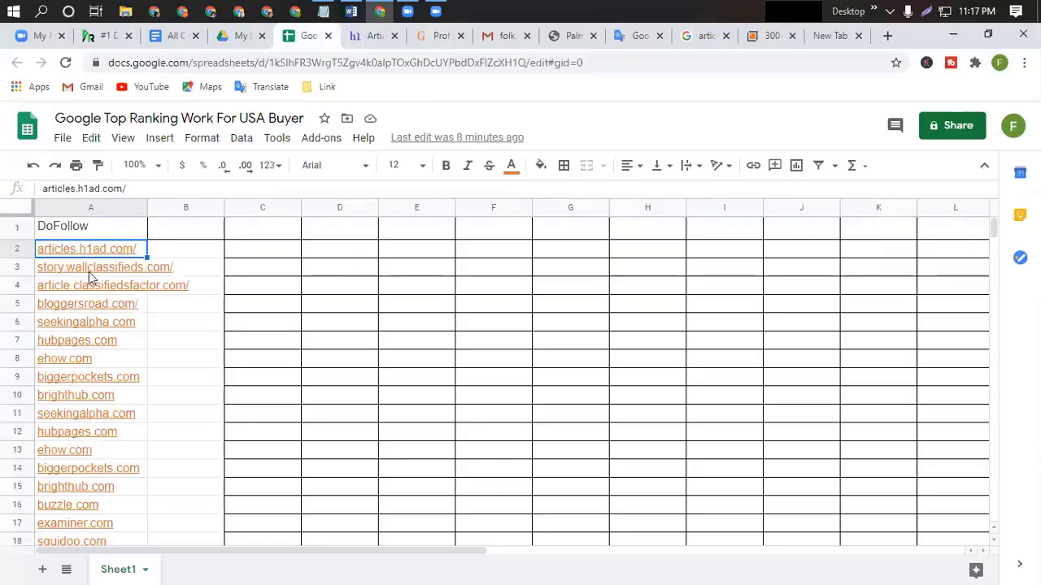
pyautogui.moveTo(141, 255)
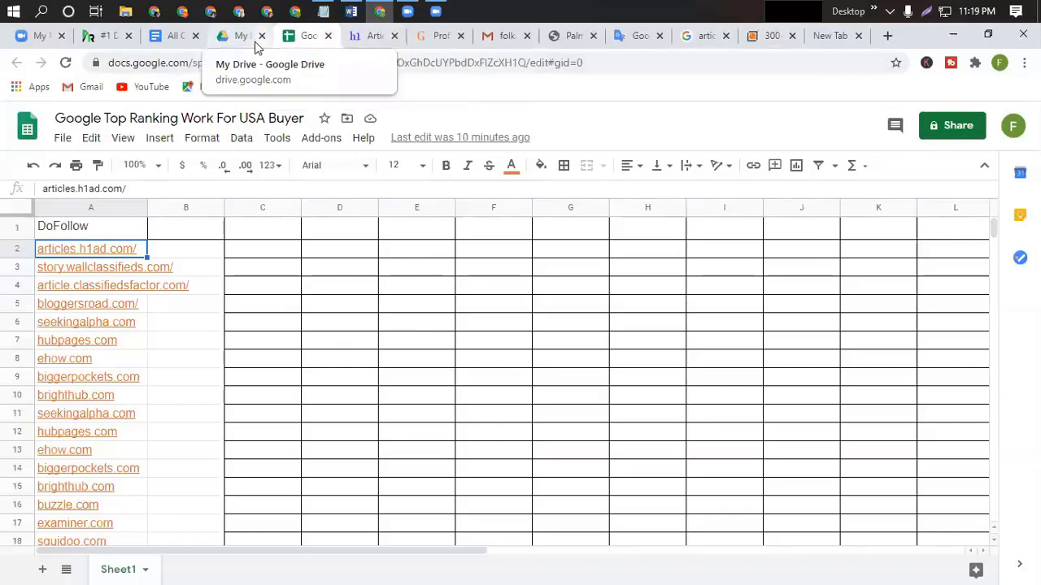
pyautogui.click(358, 37)
pyautogui.scroll(4, 293, 152)
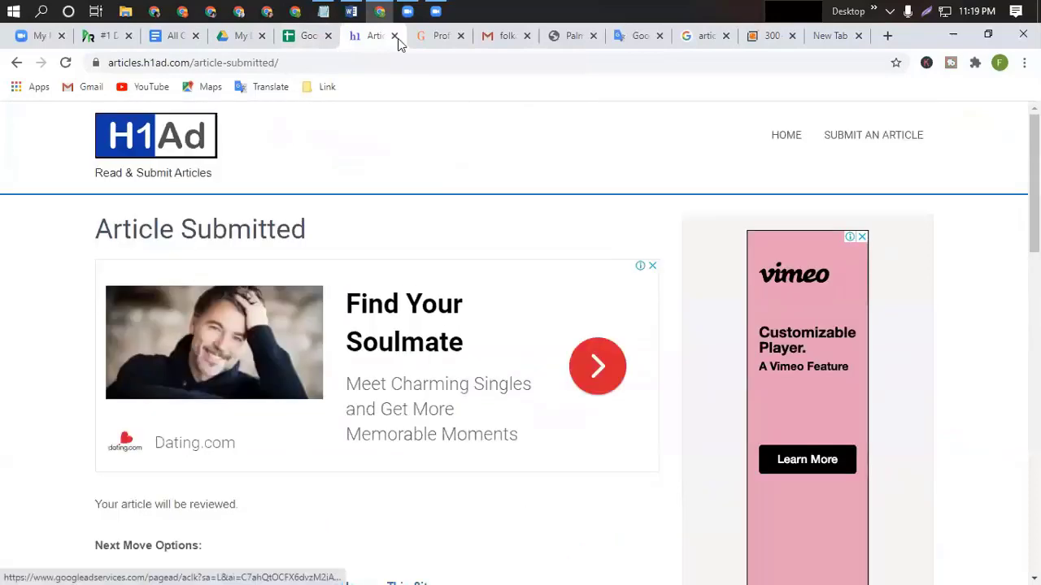
# Open a new tab, skim the 'article site list' Google results, then switch to the Google Docs document.
pyautogui.click(886, 37)
pyautogui.click(662, 39)
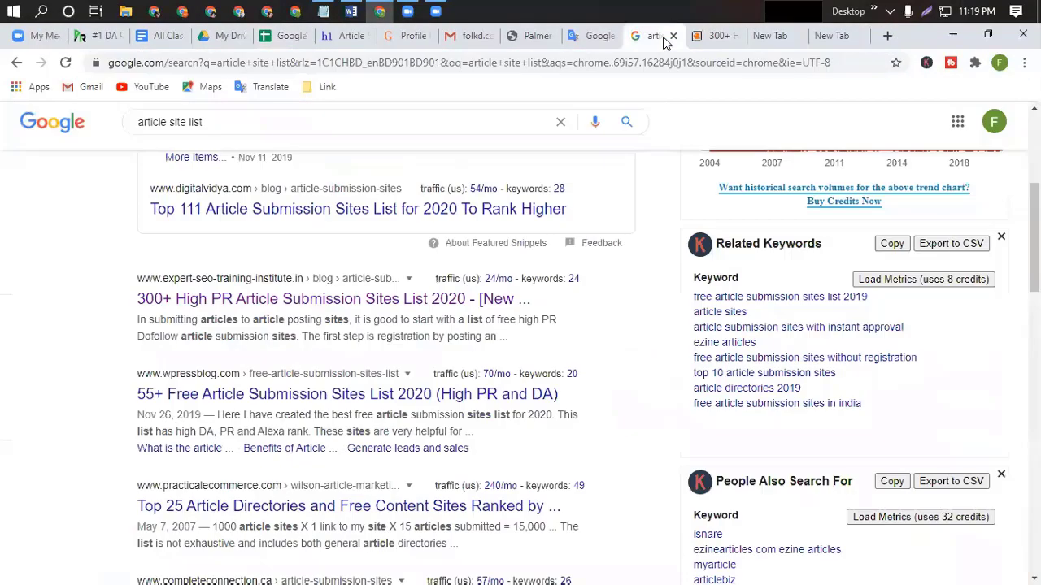
pyautogui.scroll(-3, 337, 443)
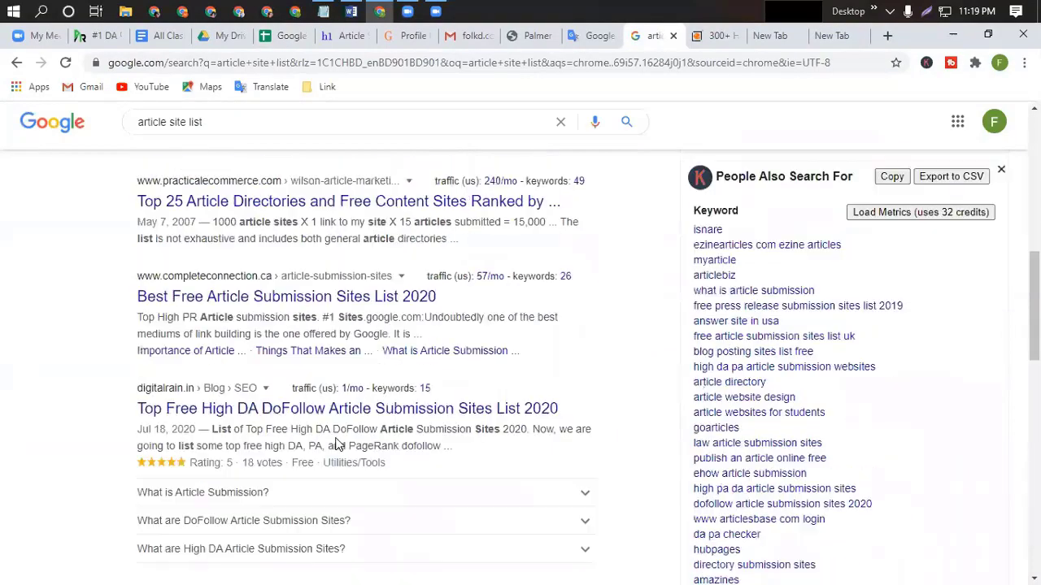
pyautogui.scroll(4, 458, 378)
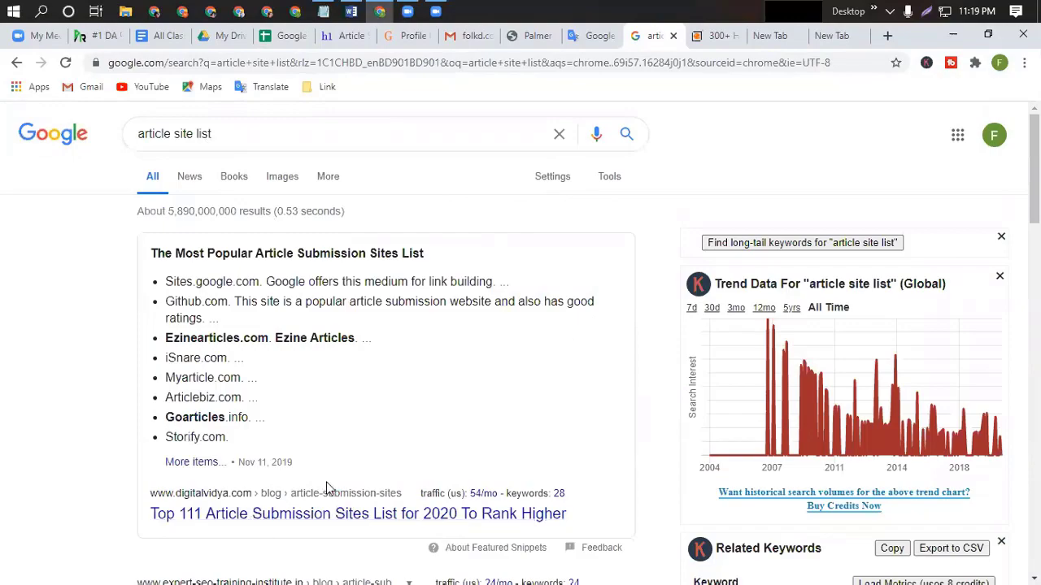
pyautogui.scroll(-4, 327, 488)
pyautogui.scroll(4, 324, 456)
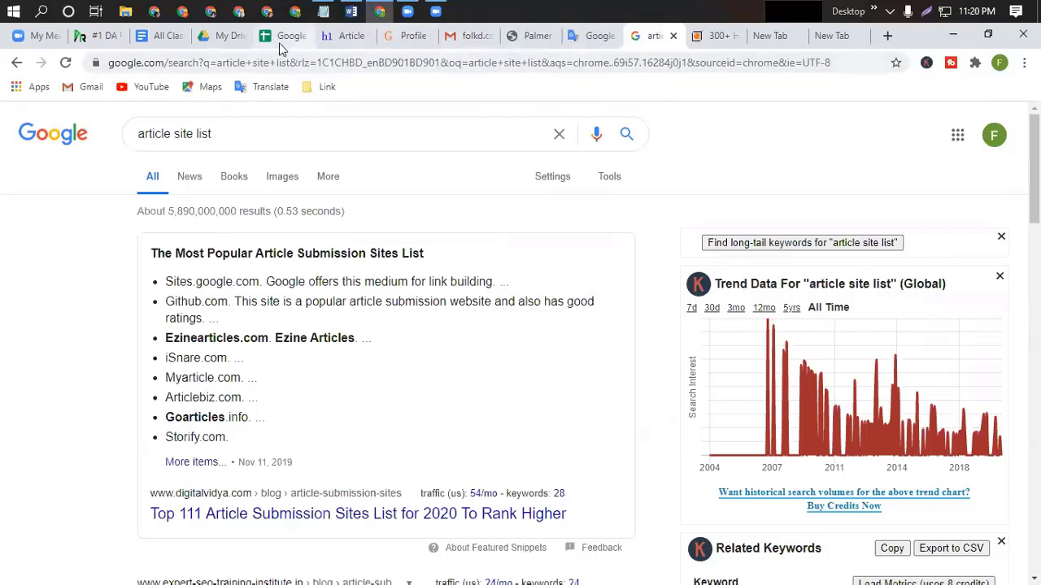
pyautogui.click(167, 40)
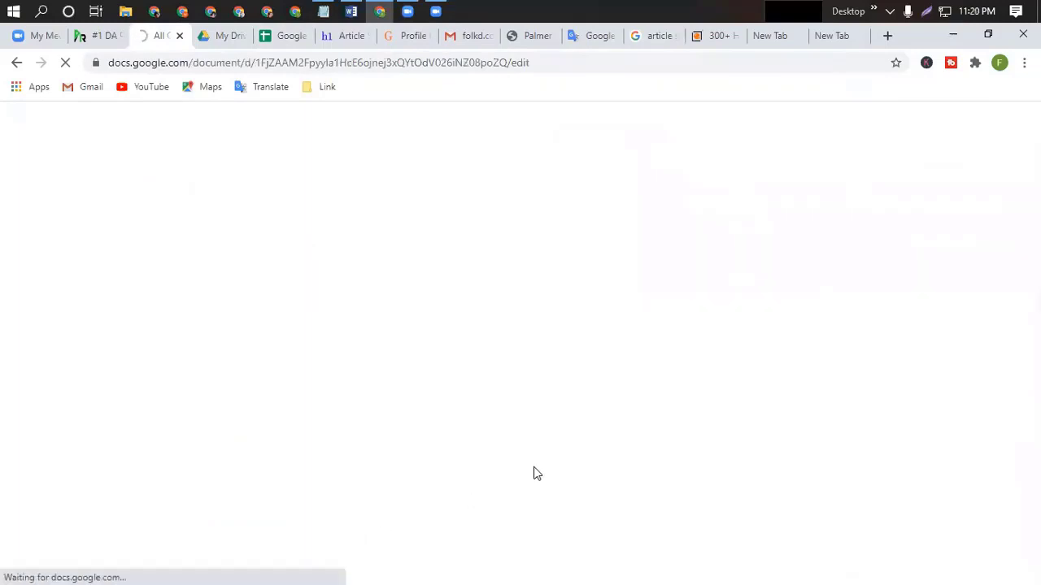